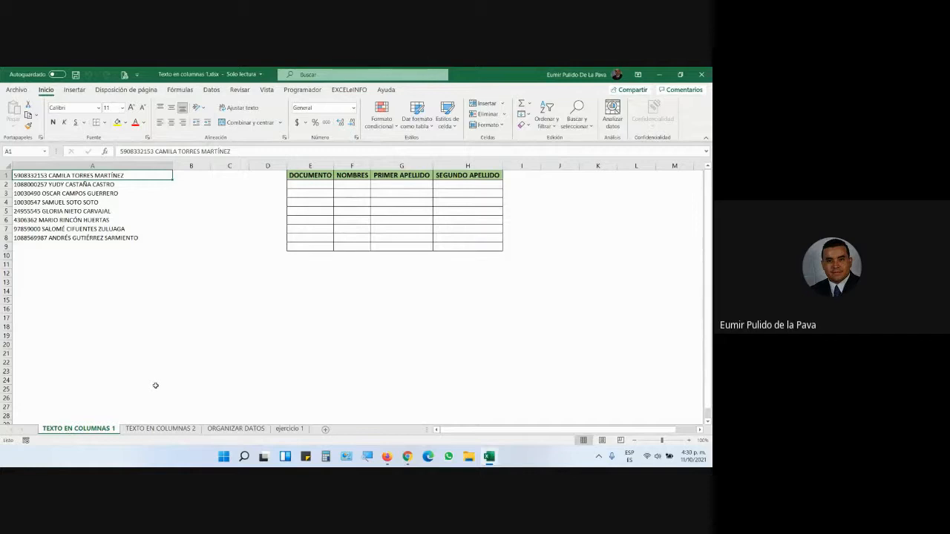
Admit the waiting participant in Google Meet and return to the Excel workbook.
{"action": "left_click", "coordinate": [363, 412]}
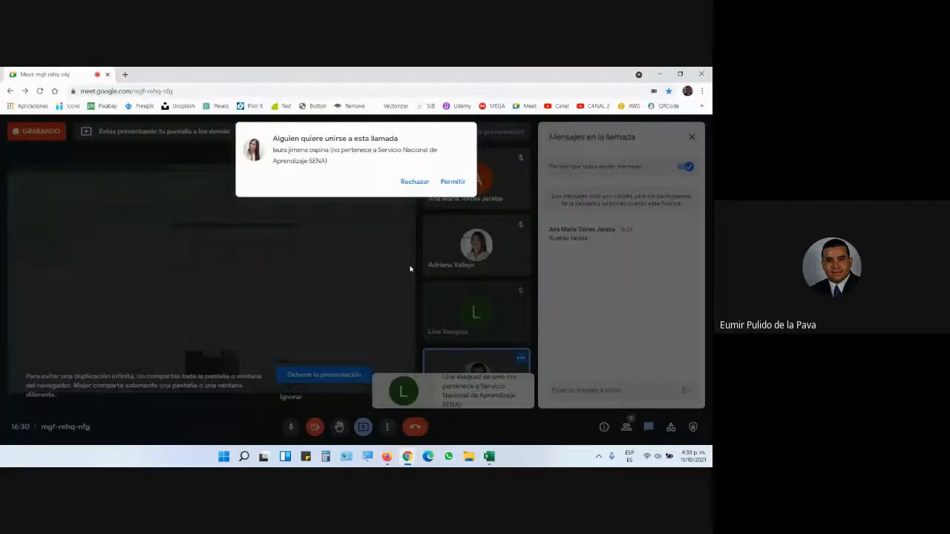
{"action": "left_click", "coordinate": [453, 182]}
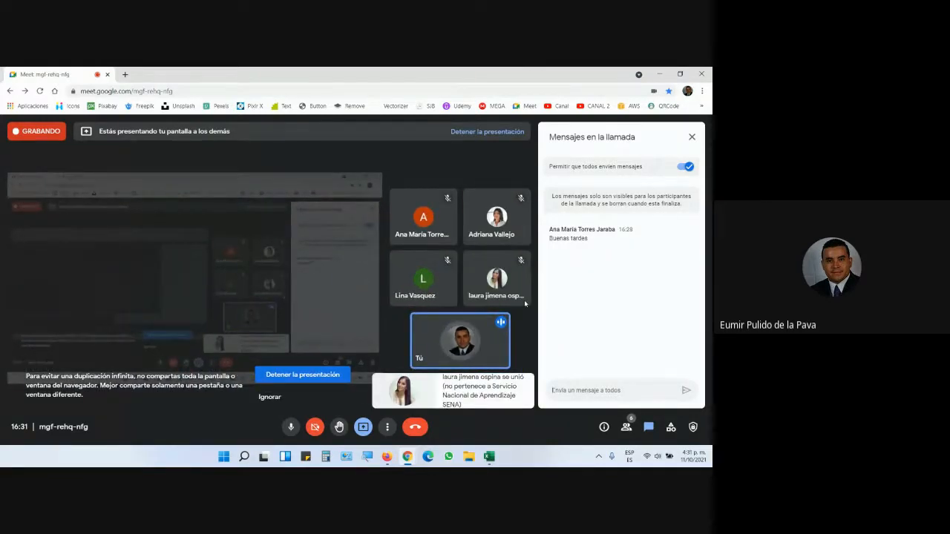
{"action": "left_click", "coordinate": [491, 458]}
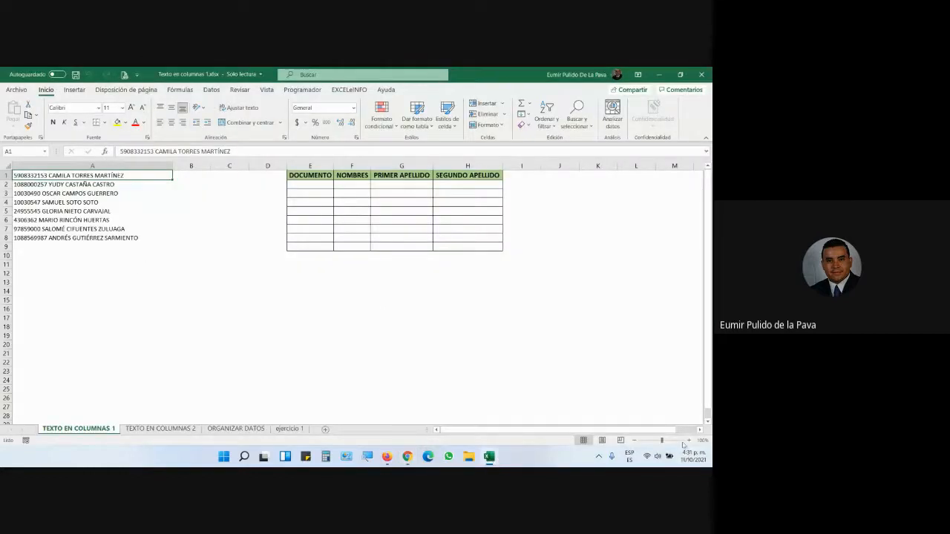
Zoom in on the sheet.
{"action": "left_click", "coordinate": [689, 441]}
{"action": "left_click", "coordinate": [689, 441]}
{"action": "left_click", "coordinate": [689, 441]}
{"action": "left_click", "coordinate": [688, 440]}
{"action": "left_click", "coordinate": [688, 440]}
{"action": "left_click", "coordinate": [688, 441]}
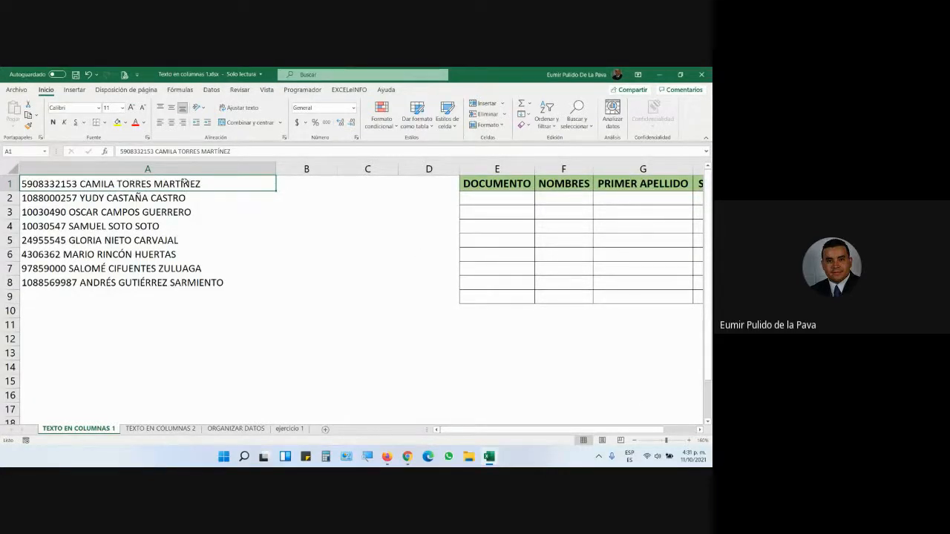
Step through the eight ID-and-name entries from A1 down to A8.
{"action": "left_click_drag", "start_coordinate": [184, 184], "coordinate": [175, 282]}
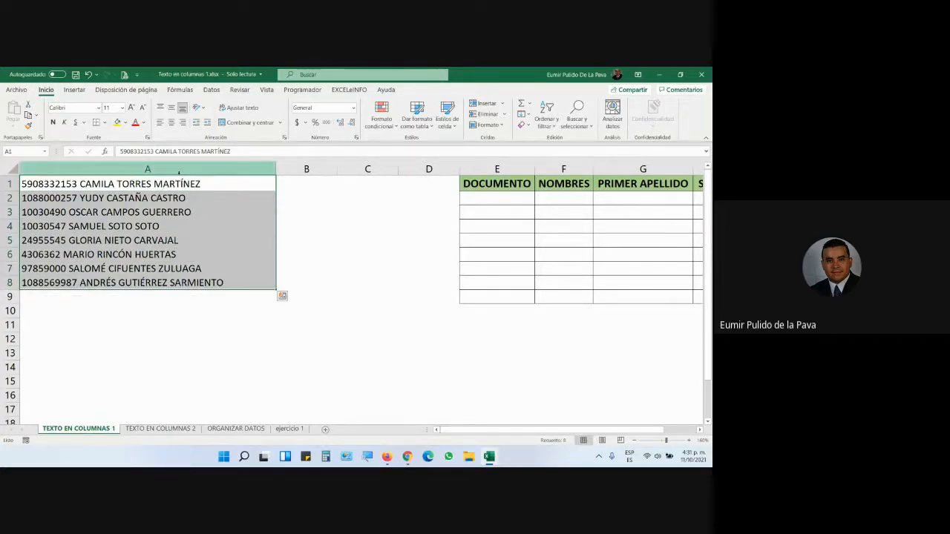
{"action": "left_click", "coordinate": [169, 186]}
{"action": "left_click", "coordinate": [150, 200]}
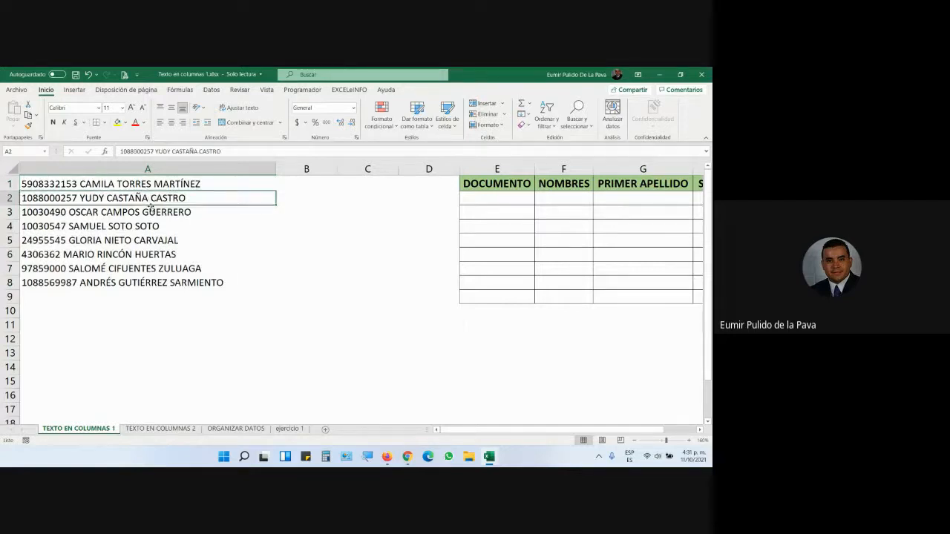
{"action": "left_click", "coordinate": [149, 212]}
{"action": "left_click", "coordinate": [152, 226]}
{"action": "left_click", "coordinate": [176, 188]}
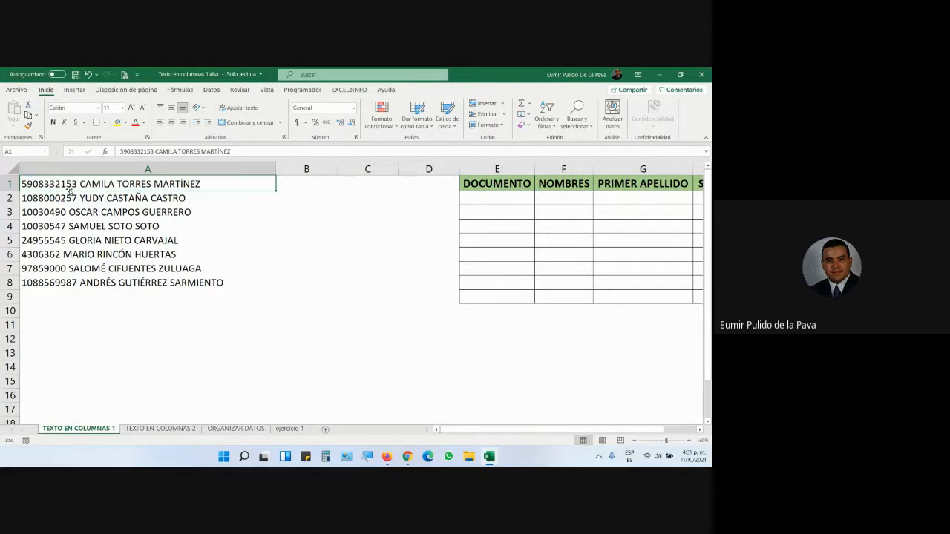
{"action": "left_click", "coordinate": [165, 199]}
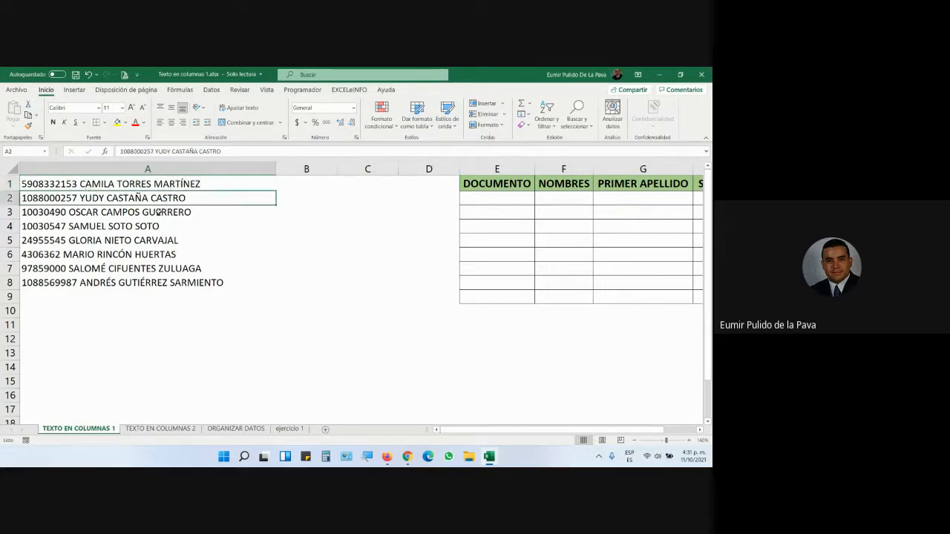
{"action": "left_click", "coordinate": [159, 212]}
{"action": "left_click", "coordinate": [152, 226]}
{"action": "left_click", "coordinate": [149, 240]}
{"action": "left_click", "coordinate": [146, 254]}
{"action": "left_click", "coordinate": [142, 269]}
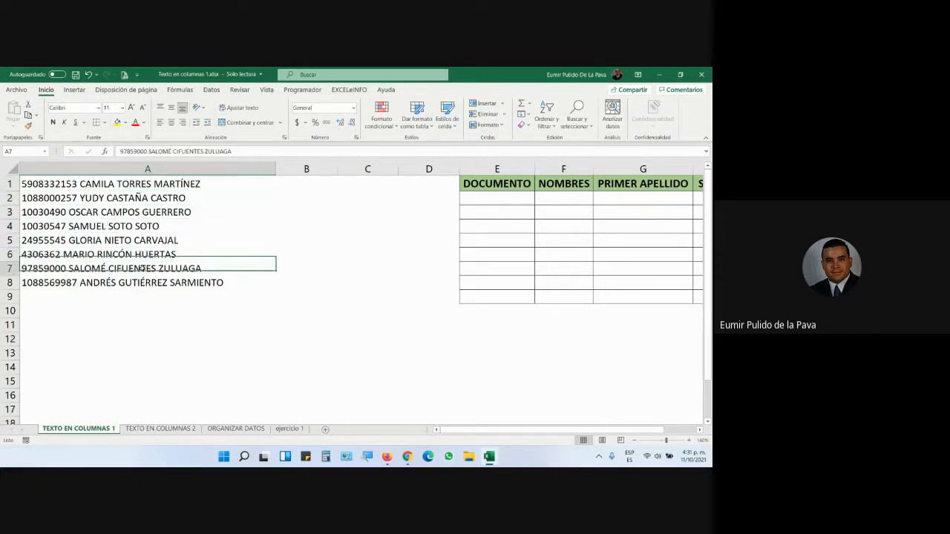
{"action": "left_click", "coordinate": [139, 285]}
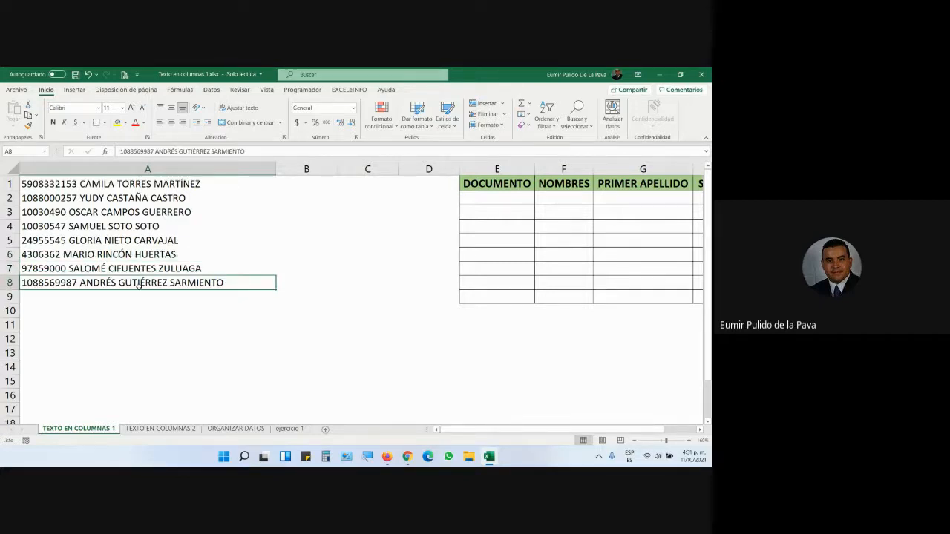
Select column A, then narrow the selection to the range A1:A8.
{"action": "left_click", "coordinate": [146, 169]}
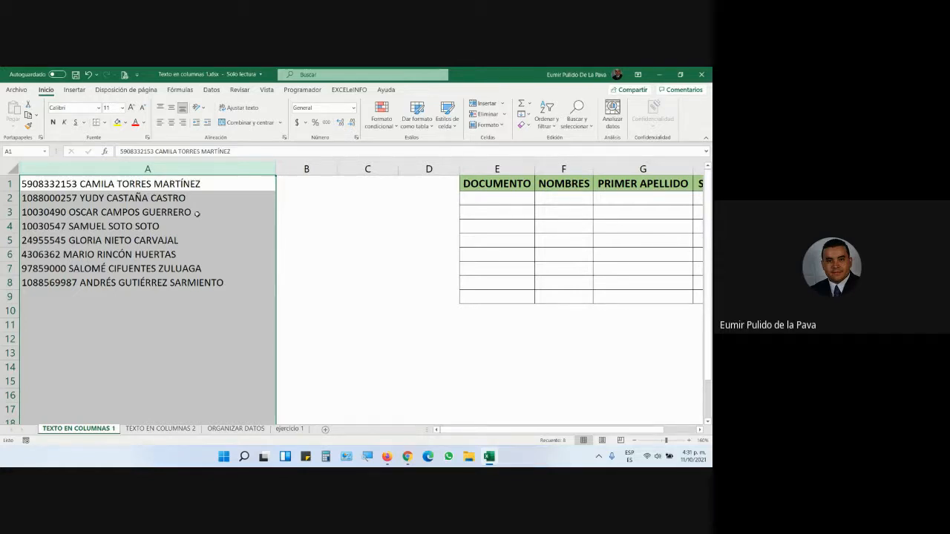
{"action": "left_click", "coordinate": [155, 212]}
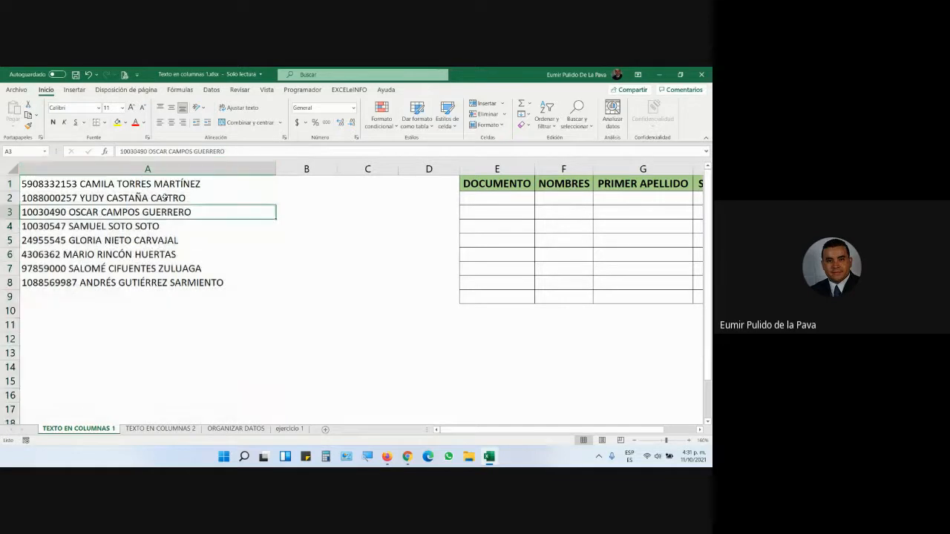
{"action": "left_click_drag", "start_coordinate": [165, 184], "coordinate": [162, 280]}
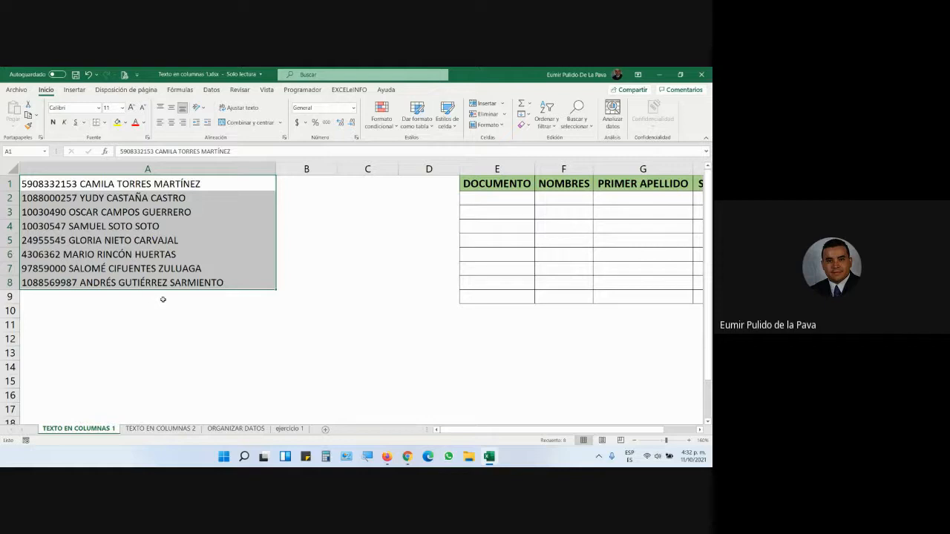
Admit the new caller in Google Meet and return to Excel.
{"action": "left_click", "coordinate": [407, 457]}
{"action": "left_click", "coordinate": [387, 427]}
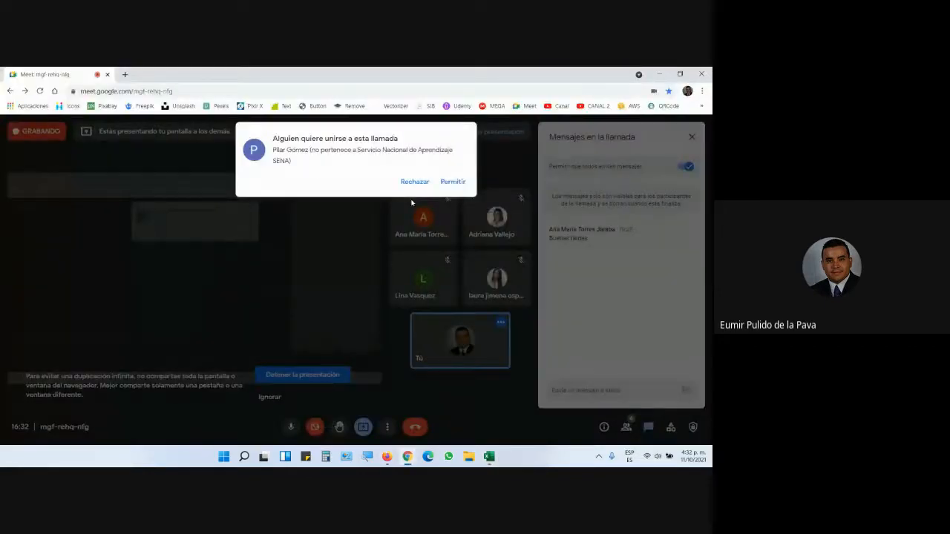
{"action": "left_click", "coordinate": [453, 182]}
{"action": "left_click", "coordinate": [489, 457]}
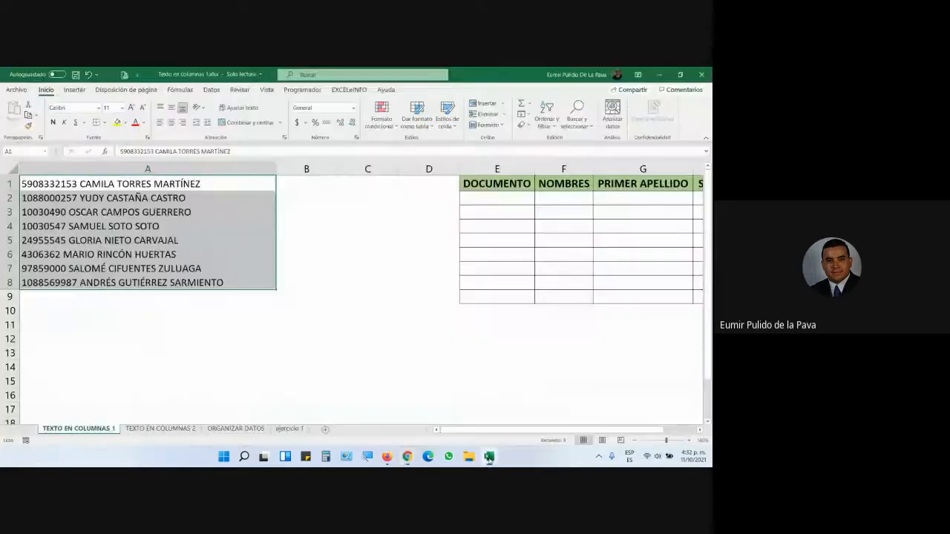
Select the whole of column A, briefly extending to B and back.
{"action": "left_click", "coordinate": [245, 324]}
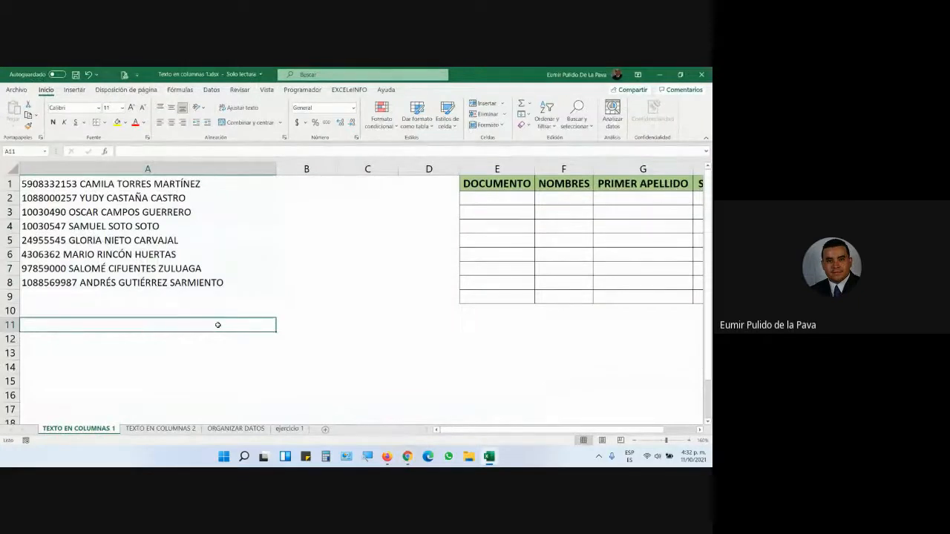
{"action": "left_click", "coordinate": [209, 169]}
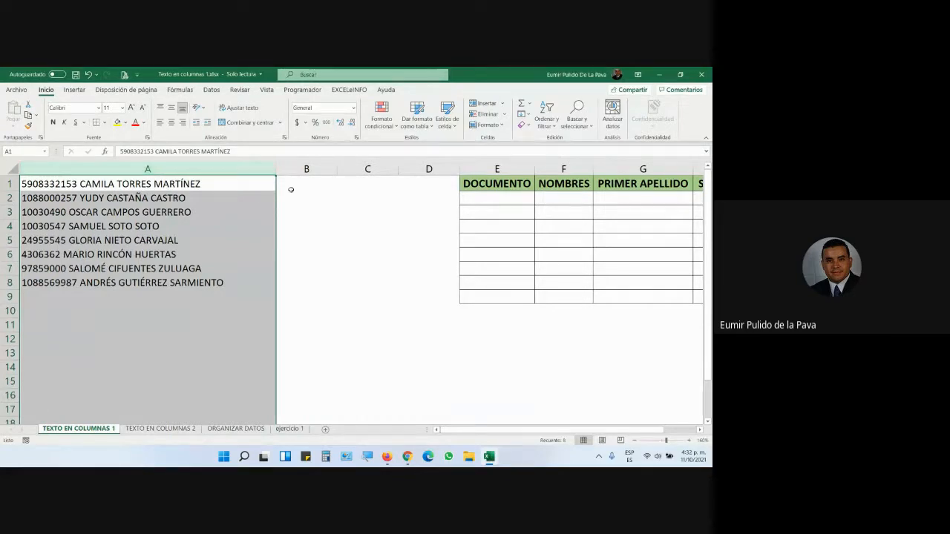
{"action": "left_click_drag", "start_coordinate": [268, 165], "coordinate": [303, 167]}
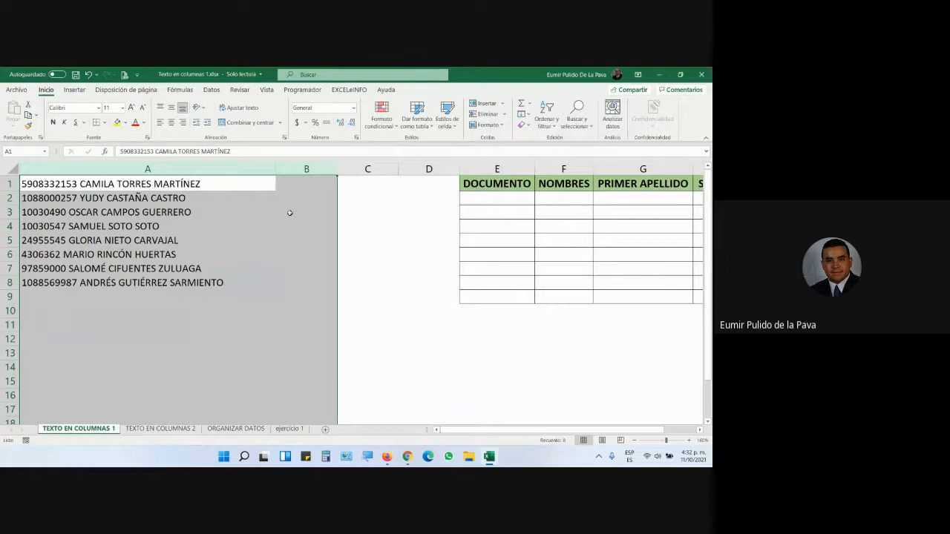
{"action": "left_click", "coordinate": [230, 165]}
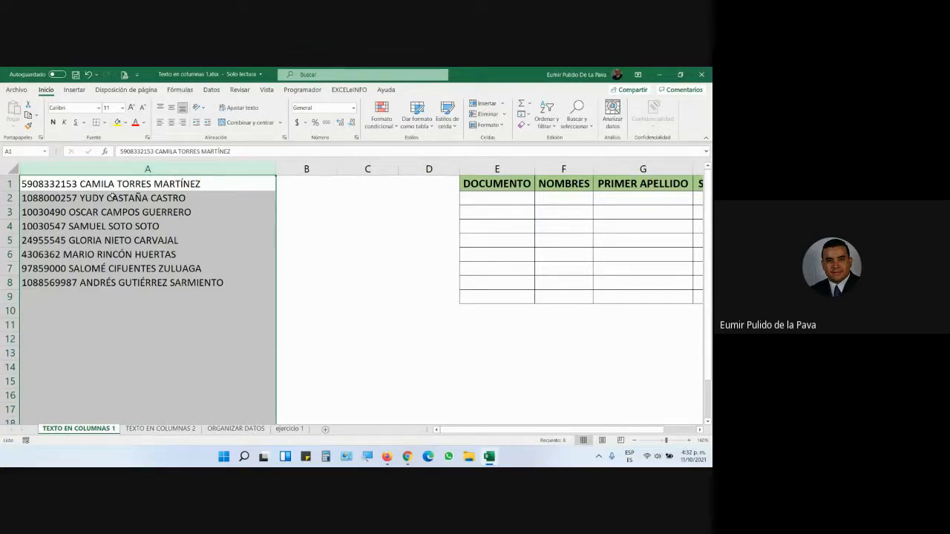
{"action": "left_click_drag", "start_coordinate": [511, 430], "coordinate": [539, 429]}
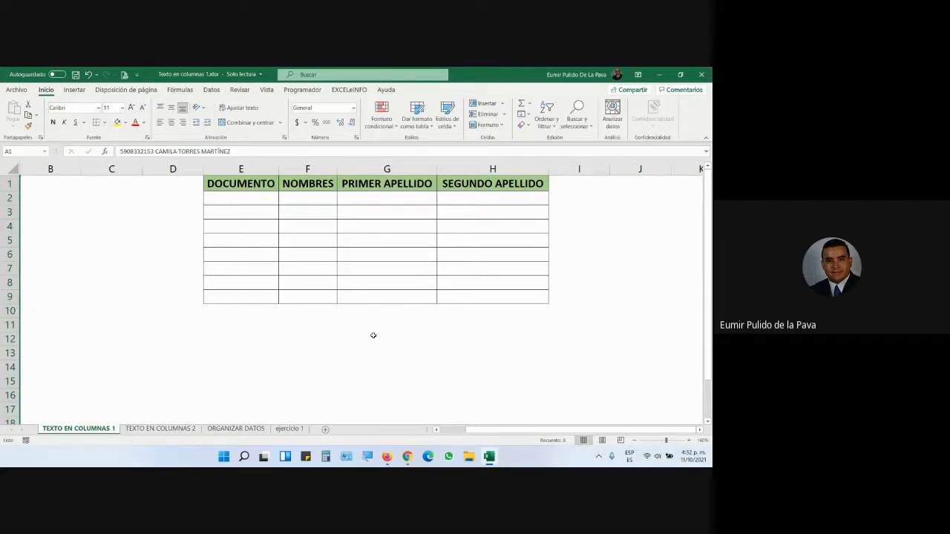
Admit another caller in Meet, then switch Excel's ribbon to the Datos tab.
{"action": "left_click", "coordinate": [407, 456]}
{"action": "left_click", "coordinate": [454, 182]}
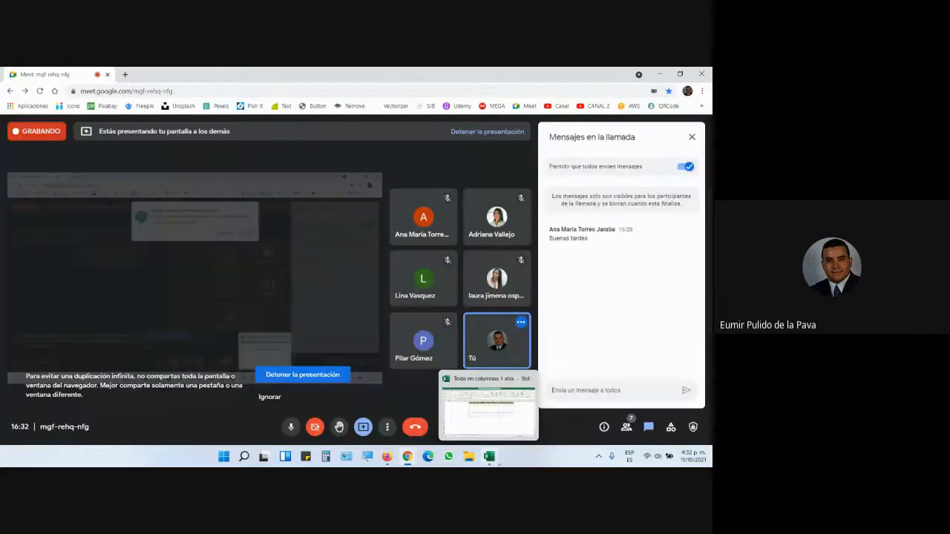
{"action": "left_click", "coordinate": [489, 457]}
{"action": "left_click_drag", "start_coordinate": [546, 431], "coordinate": [475, 428]}
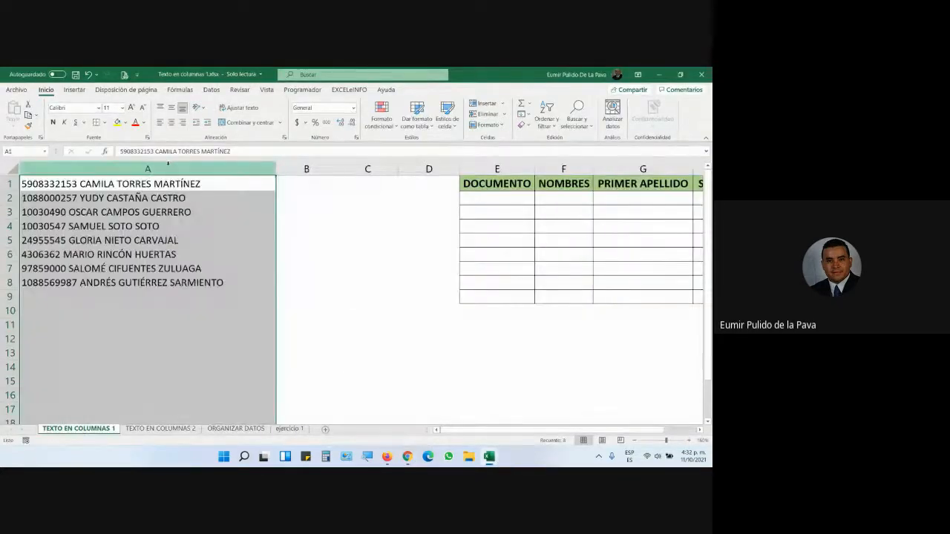
{"action": "left_click", "coordinate": [211, 90]}
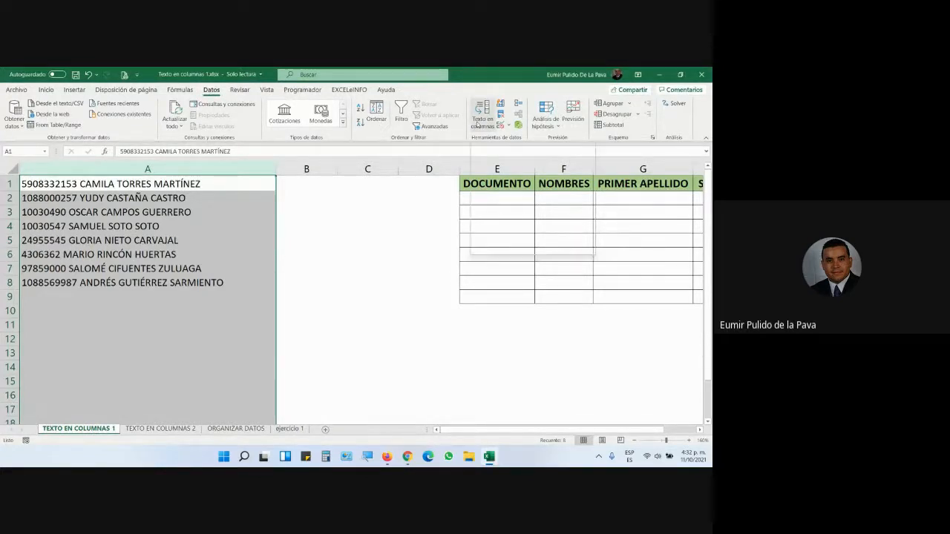
Turn on the screen magnifier, then launch Texto en columnas for column A.
{"action": "left_click", "coordinate": [368, 457]}
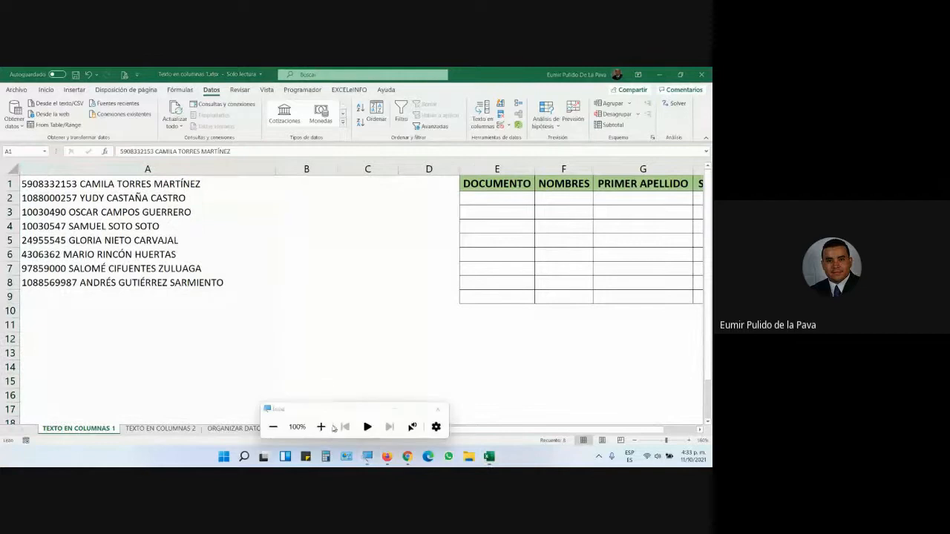
{"action": "left_click", "coordinate": [320, 426]}
{"action": "left_click", "coordinate": [446, 400]}
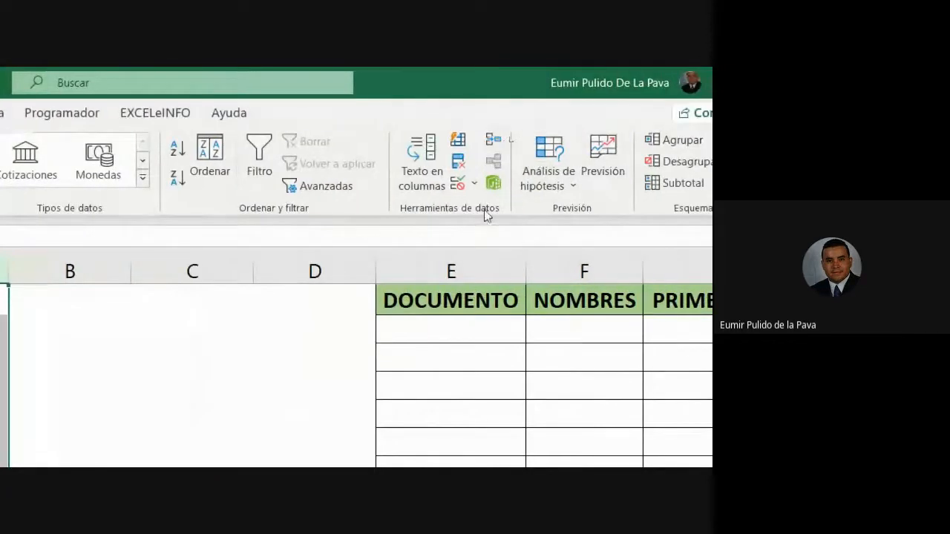
{"action": "left_click", "coordinate": [408, 172]}
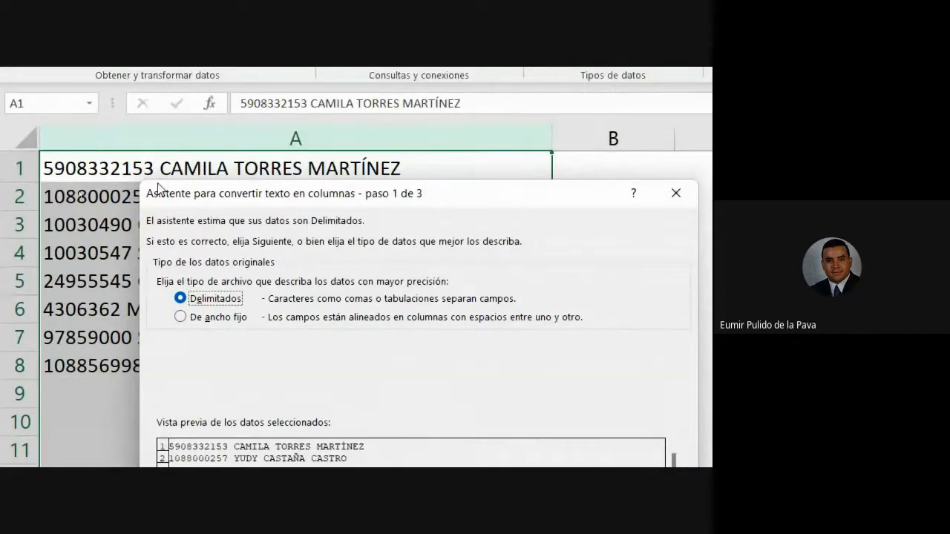
Drag the wizard to the right to reveal the names and choose De ancho fijo.
{"action": "left_click_drag", "start_coordinate": [166, 191], "coordinate": [592, 175]}
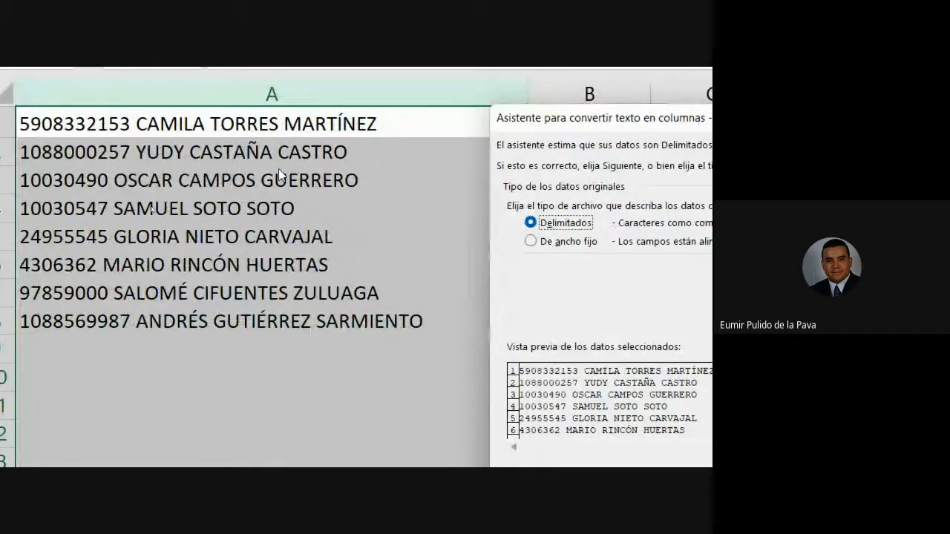
{"action": "left_click", "coordinate": [530, 329]}
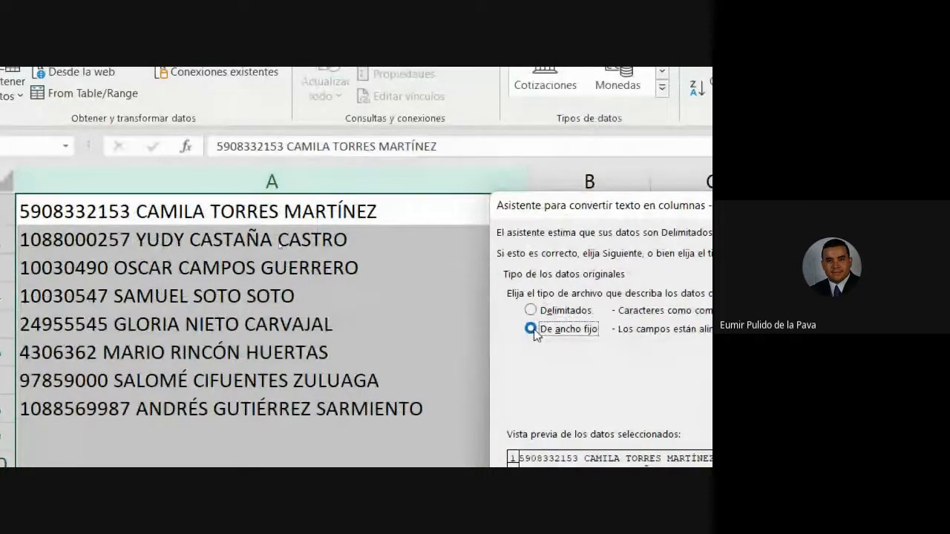
{"action": "left_click", "coordinate": [532, 312]}
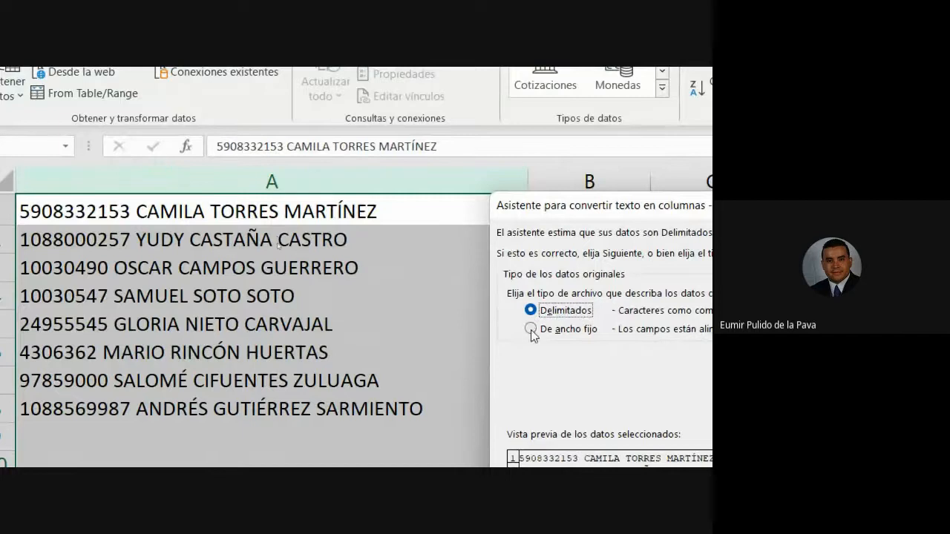
{"action": "left_click", "coordinate": [530, 329]}
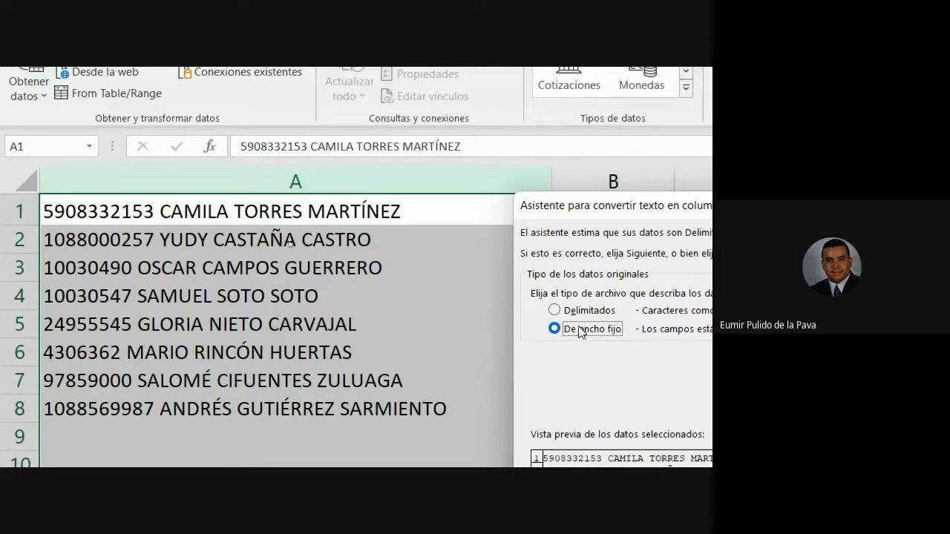
Switch back to Delimitados, advance to step 2, and untick the Tab delimiter.
{"action": "left_click", "coordinate": [556, 312]}
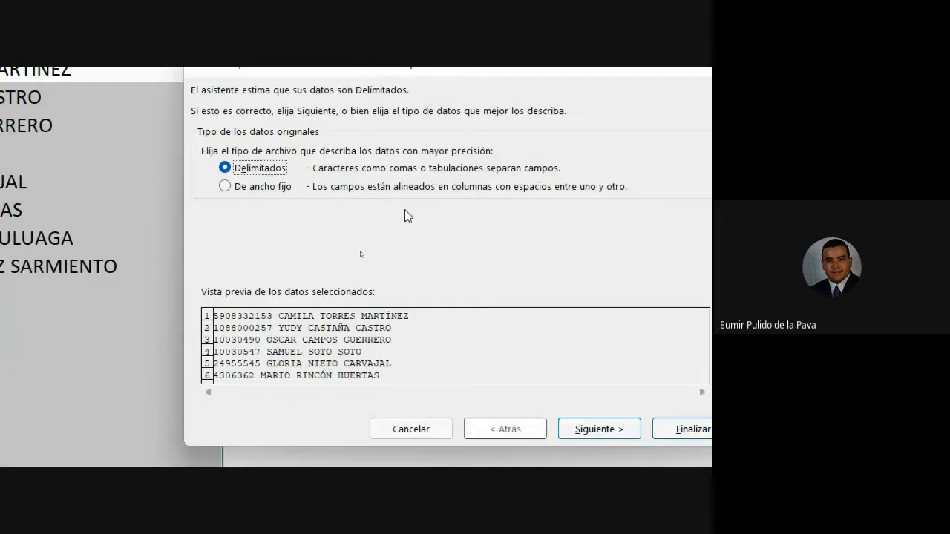
{"action": "left_click", "coordinate": [610, 431]}
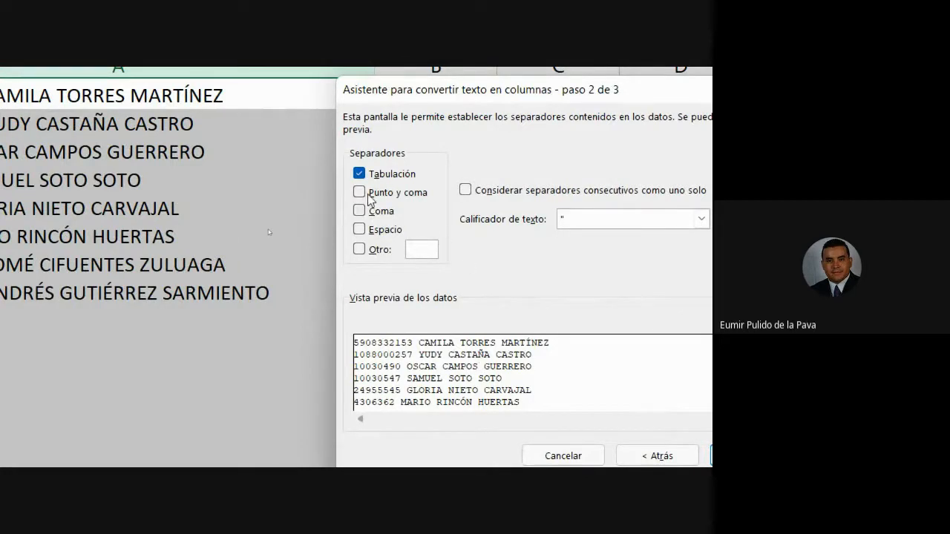
{"action": "left_click", "coordinate": [359, 175]}
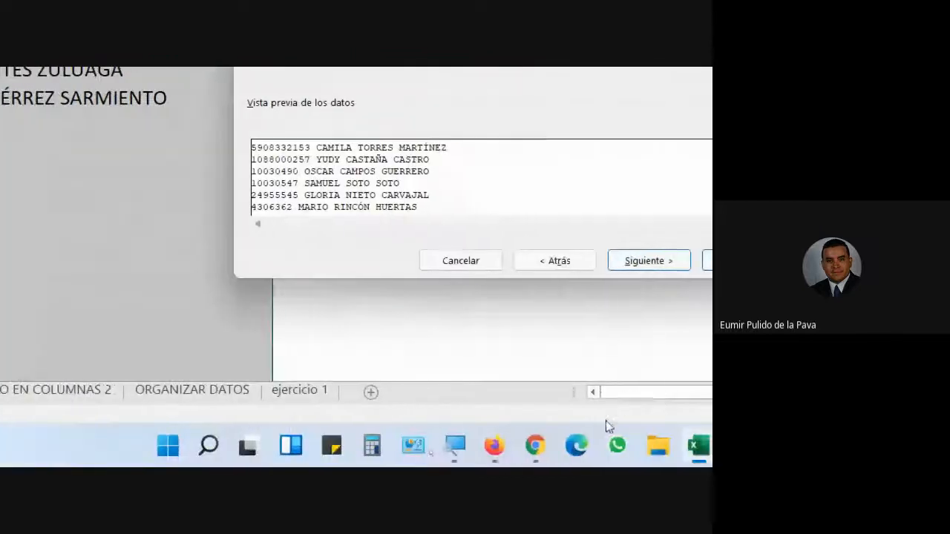
Switch to the Google Meet window through the Chrome taskbar icon.
{"action": "left_click", "coordinate": [534, 444]}
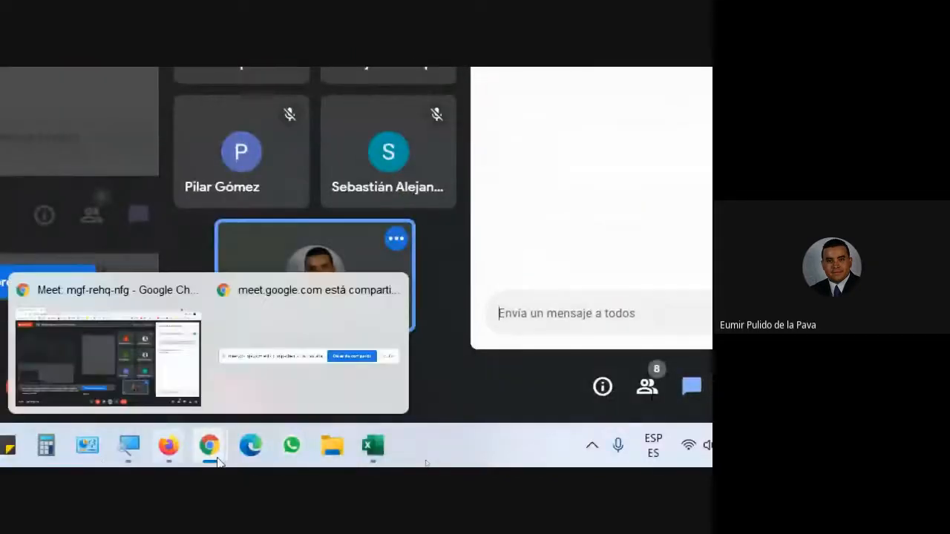
Return to Excel's Text to Columns wizard, still at step 2.
{"action": "left_click", "coordinate": [372, 445]}
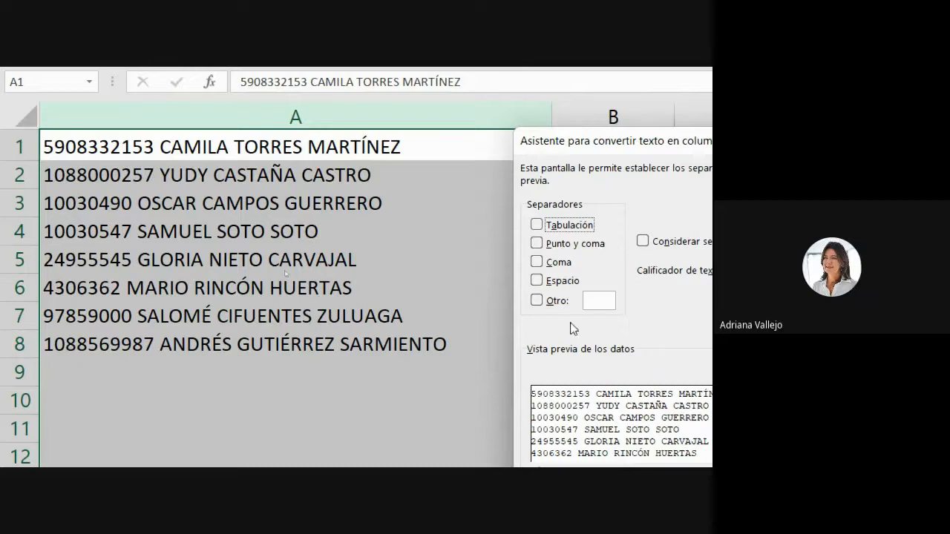
Tick Space as the delimiter, keeping consecutive delimiters as one, and advance to step 3.
{"action": "left_click", "coordinate": [537, 281]}
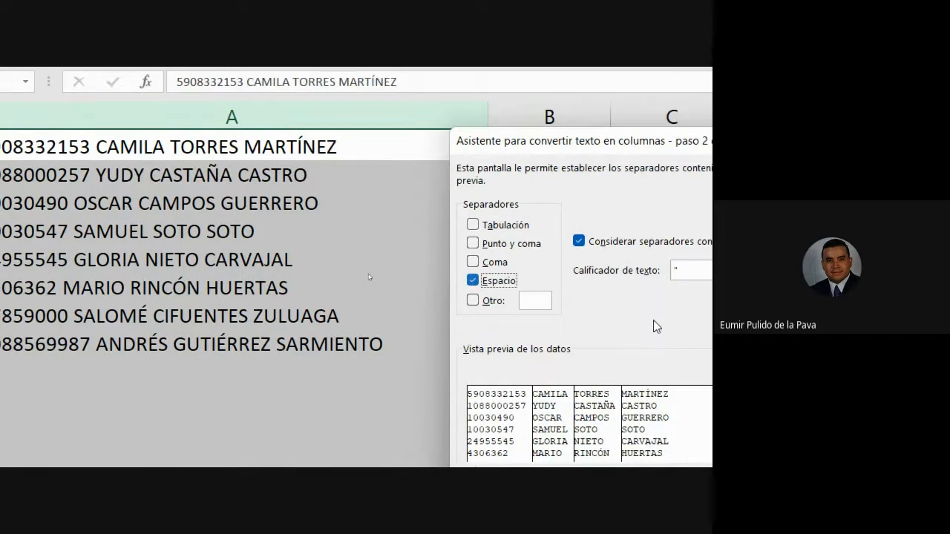
{"action": "left_click", "coordinate": [472, 280]}
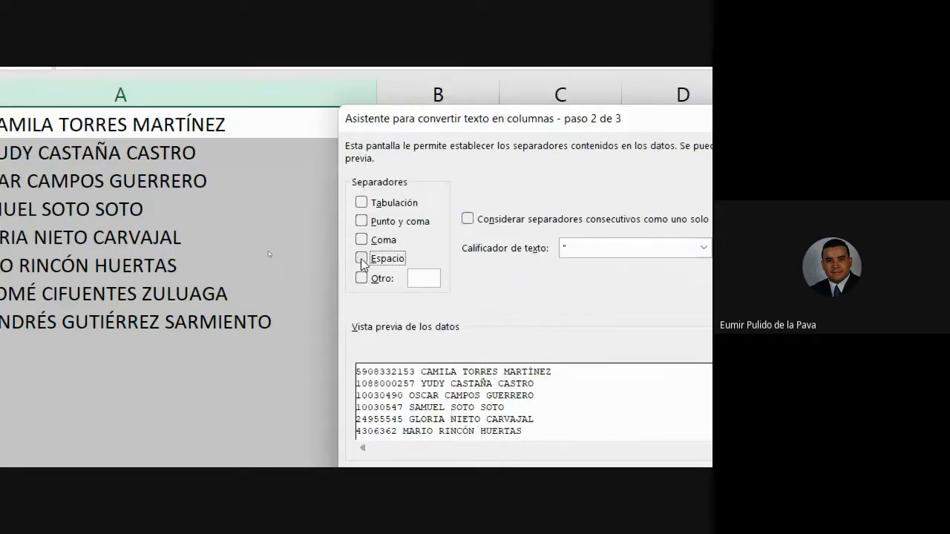
{"action": "left_click", "coordinate": [362, 260]}
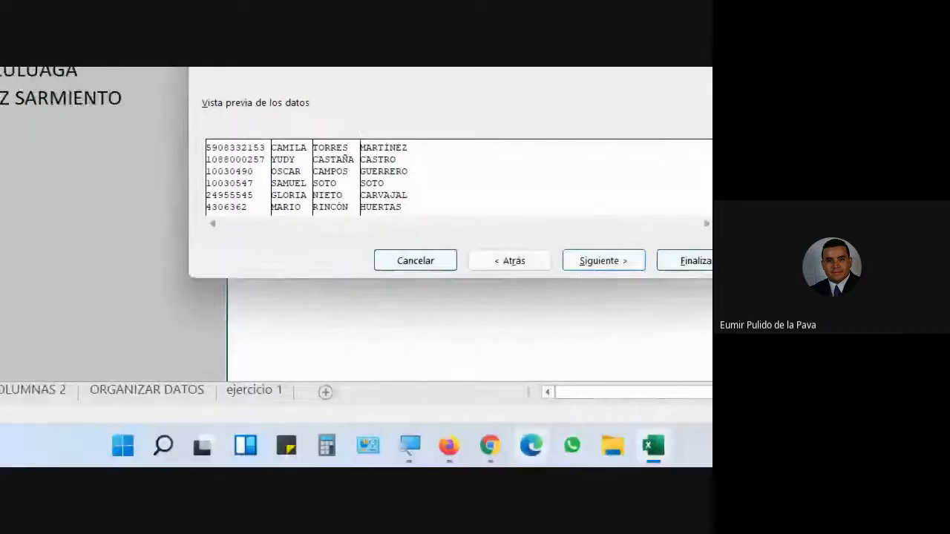
{"action": "left_click", "coordinate": [605, 262]}
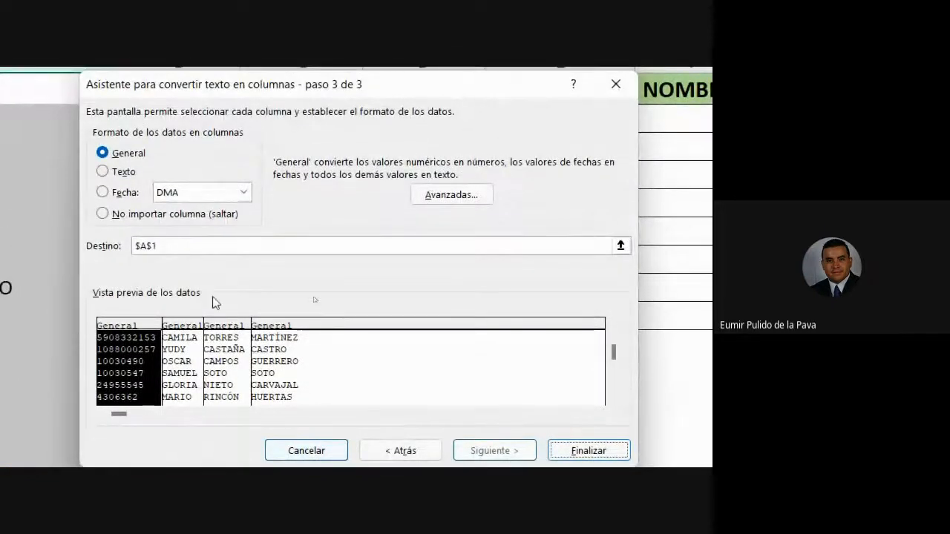
Inspect each of the four preview columns, leaving their format as General.
{"action": "left_click", "coordinate": [186, 357]}
{"action": "left_click", "coordinate": [252, 356]}
{"action": "left_click", "coordinate": [275, 355]}
{"action": "left_click", "coordinate": [106, 363]}
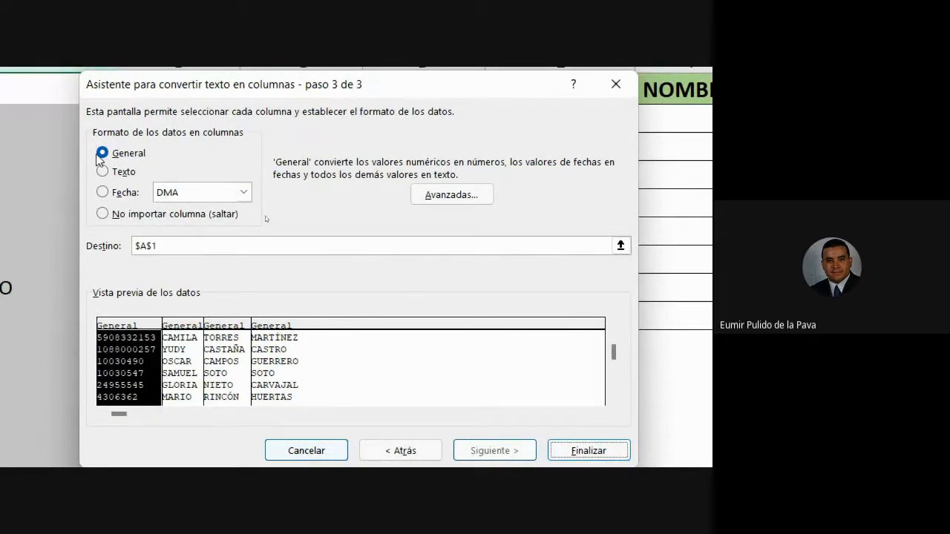
Select the $A$1 destination and drag the wizard aside to show the empty table.
{"action": "left_click", "coordinate": [199, 249]}
{"action": "left_click_drag", "start_coordinate": [158, 246], "coordinate": [114, 254]}
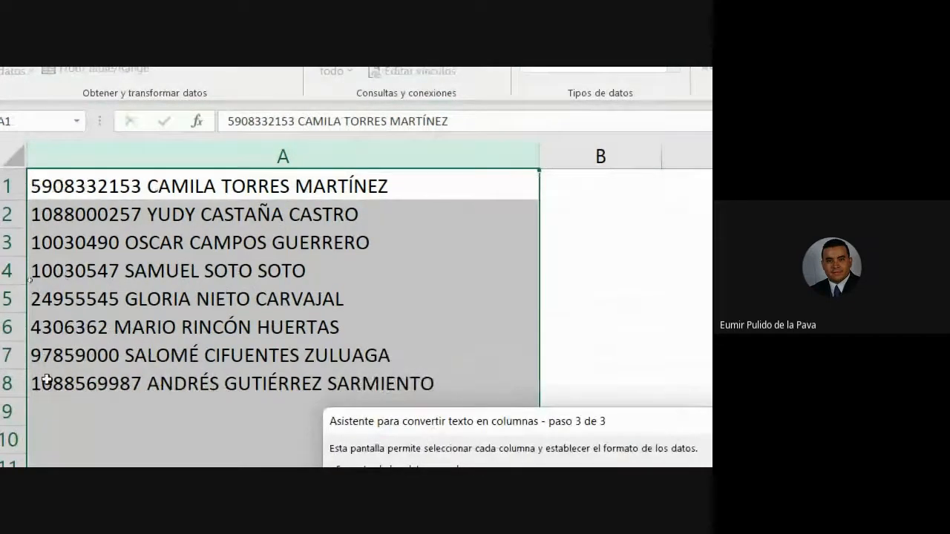
{"action": "left_click", "coordinate": [353, 157]}
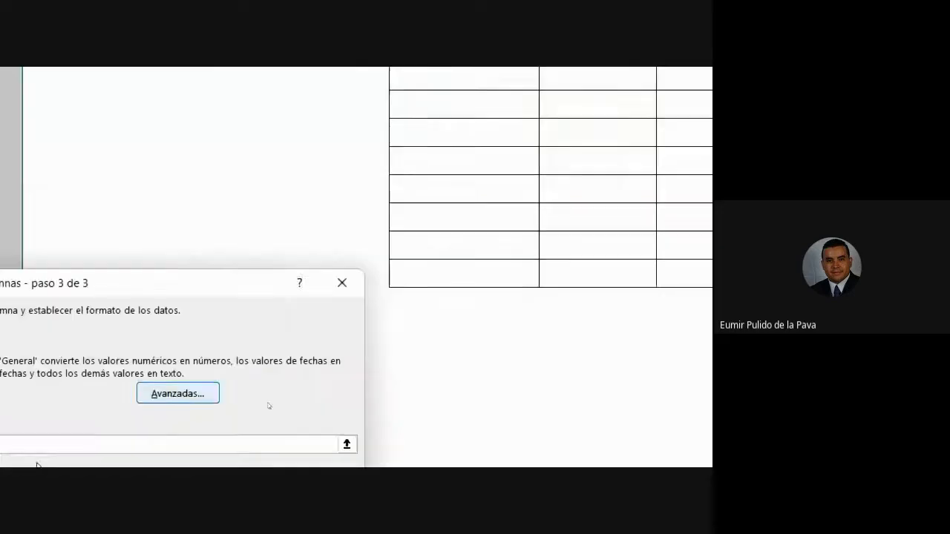
Change the split destination from $A$1 to cell E2 under DOCUMENTO and finish the wizard.
{"action": "left_click_drag", "start_coordinate": [257, 111], "coordinate": [267, 97]}
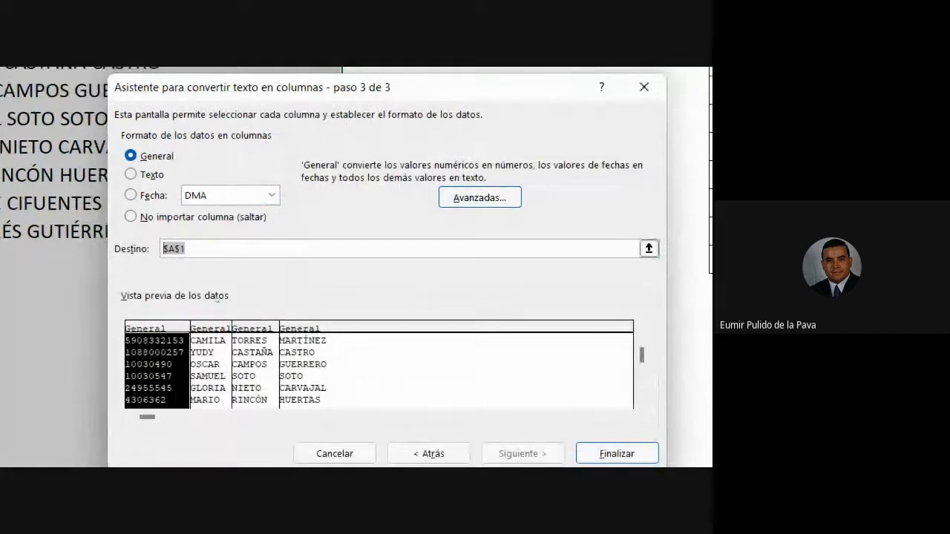
{"action": "left_click_drag", "start_coordinate": [214, 250], "coordinate": [120, 247]}
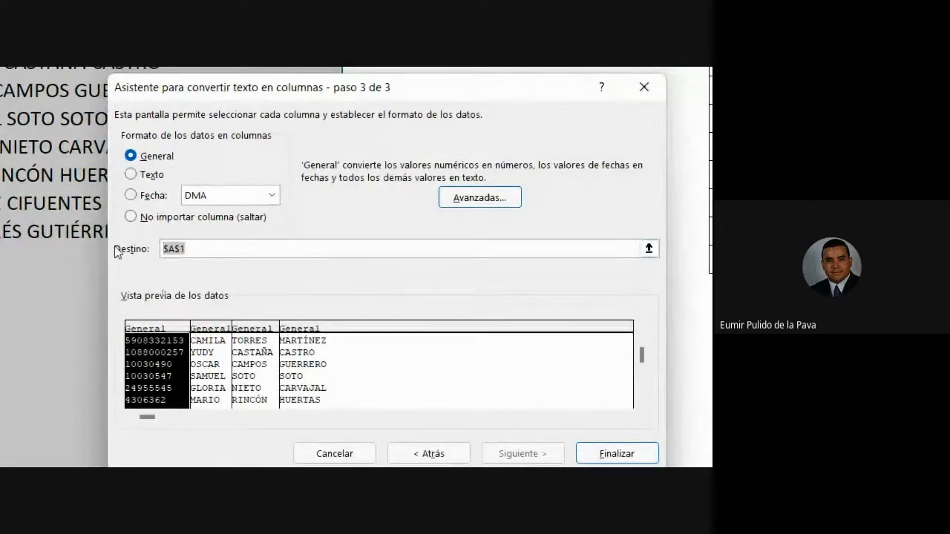
{"action": "key", "text": "Delete"}
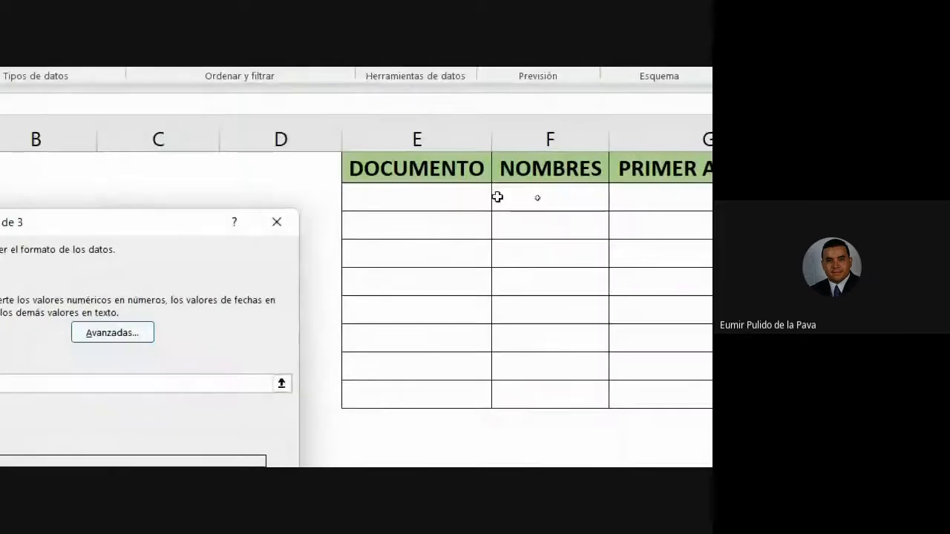
{"action": "left_click", "coordinate": [439, 196]}
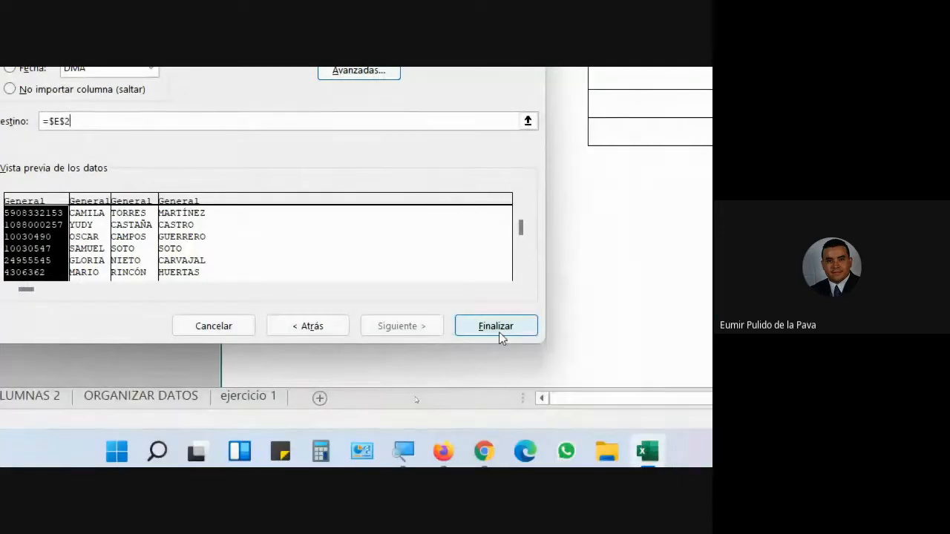
{"action": "left_click", "coordinate": [496, 326]}
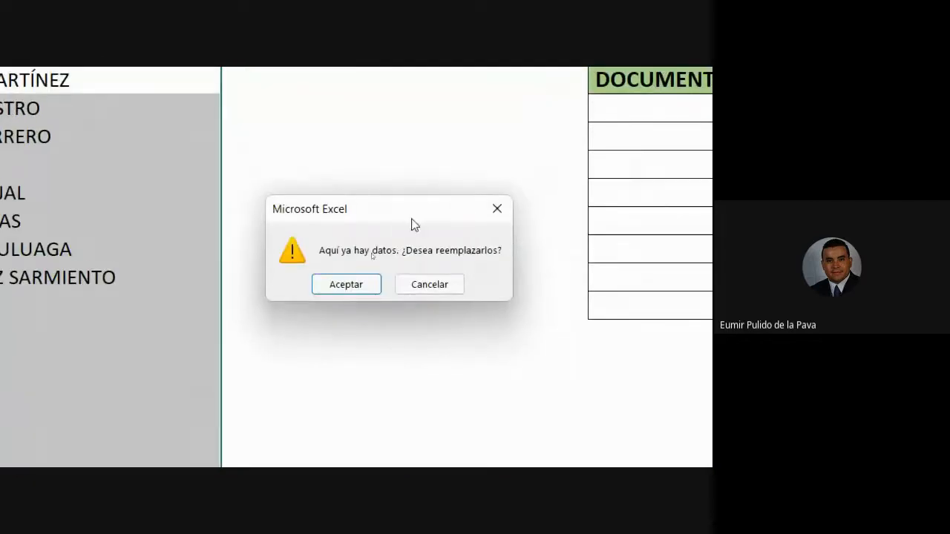
{"action": "left_click_drag", "start_coordinate": [411, 211], "coordinate": [66, 185]}
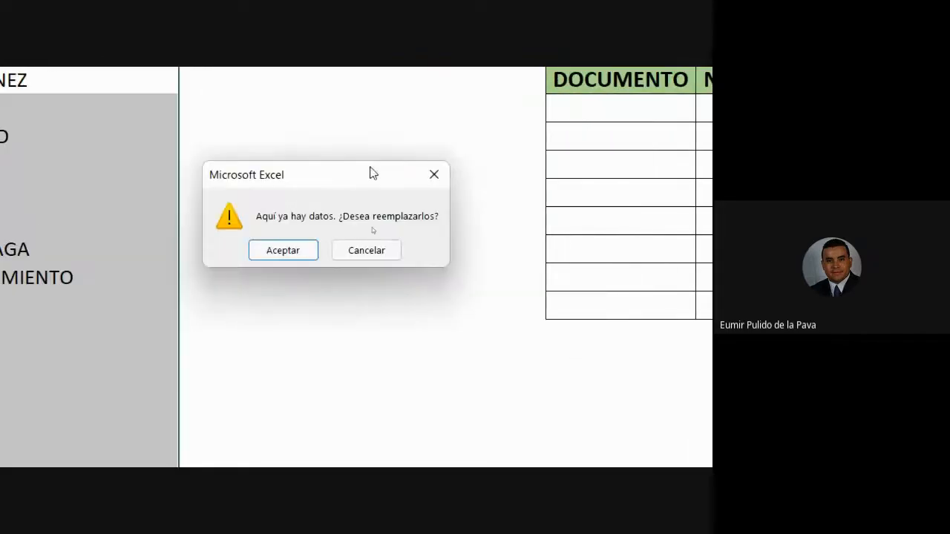
{"action": "left_click_drag", "start_coordinate": [191, 172], "coordinate": [249, 169]}
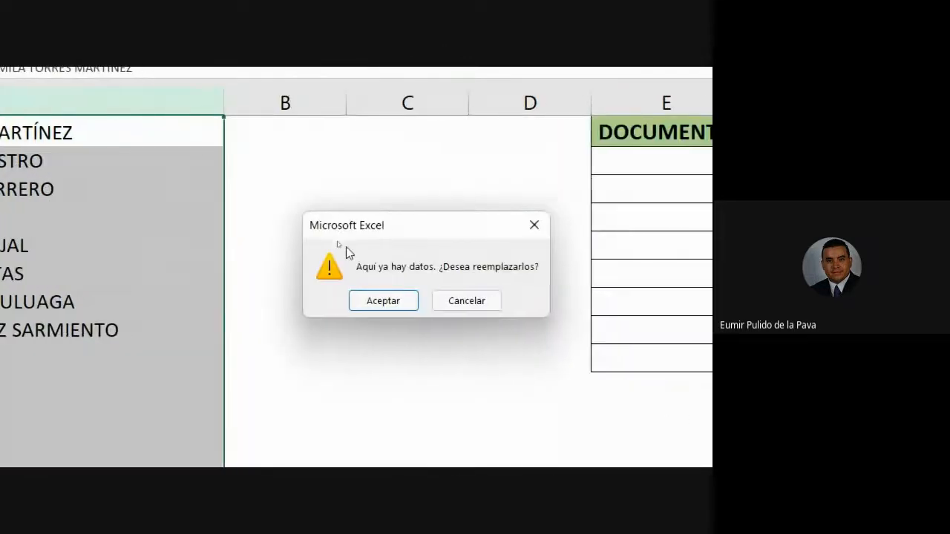
Accept replacing the existing cells and review the split columns through SEGUNDO APELLIDO.
{"action": "left_click", "coordinate": [401, 303]}
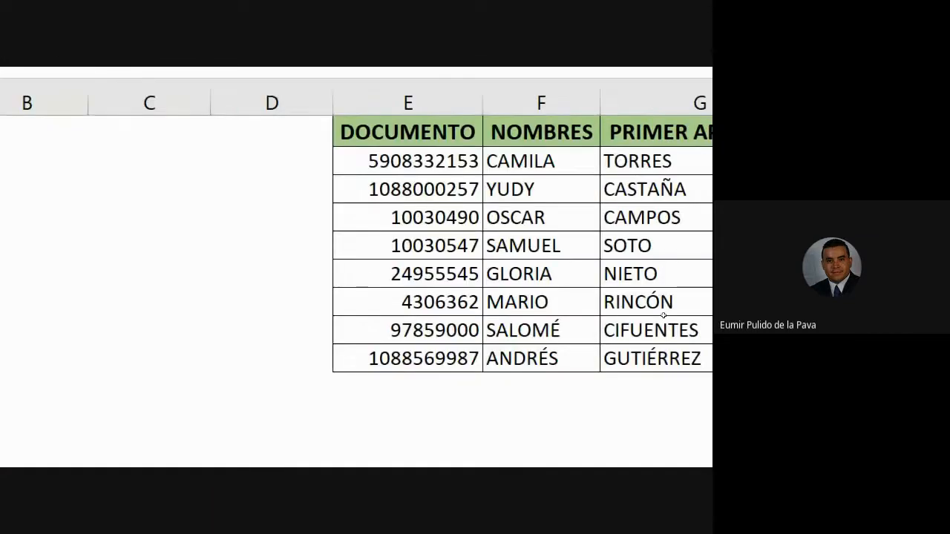
{"action": "left_click", "coordinate": [613, 392]}
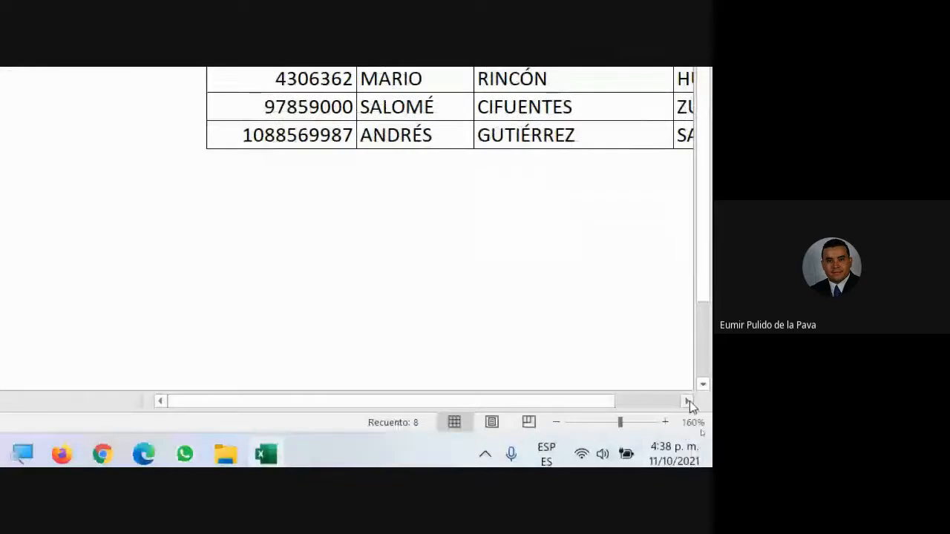
{"action": "left_click", "coordinate": [686, 391]}
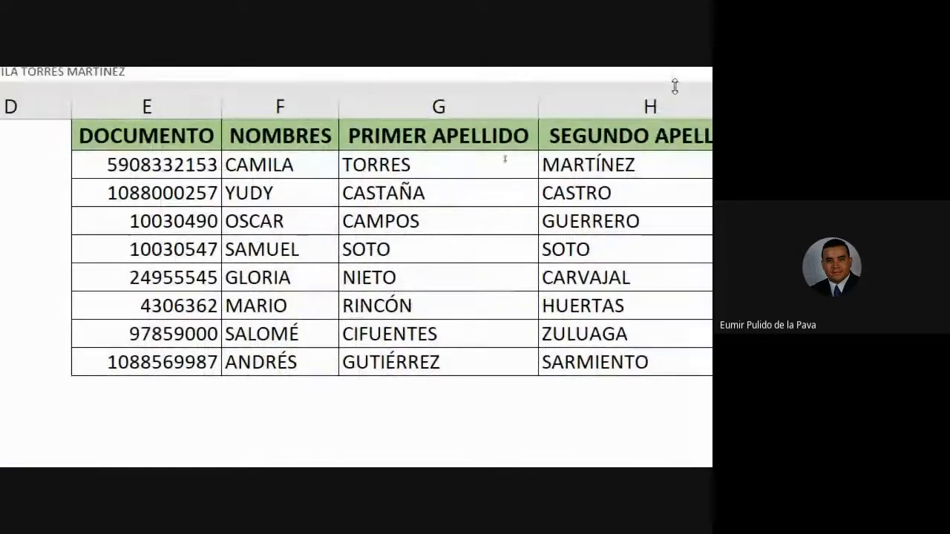
{"action": "left_click", "coordinate": [675, 103]}
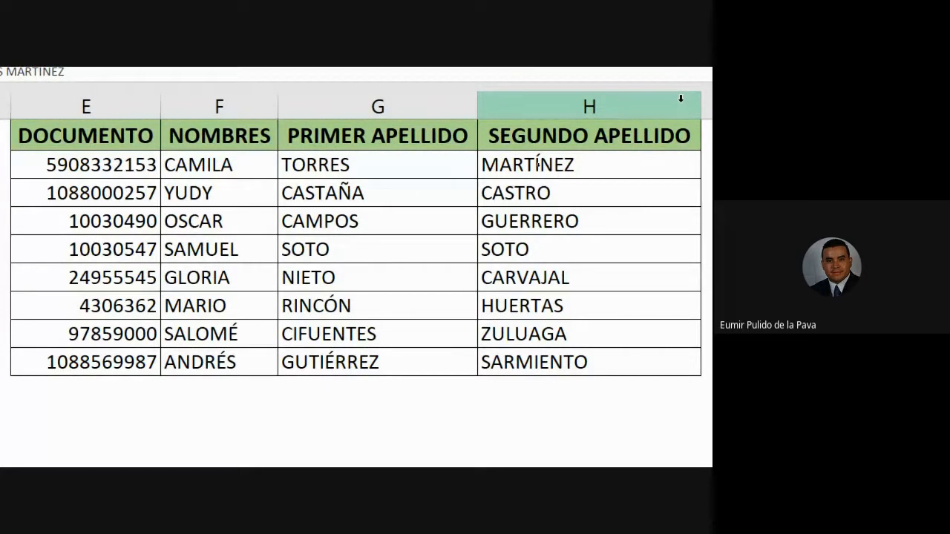
Reset screen magnification to 100% and check the Google Meet window before returning to Excel.
{"action": "left_click", "coordinate": [343, 457]}
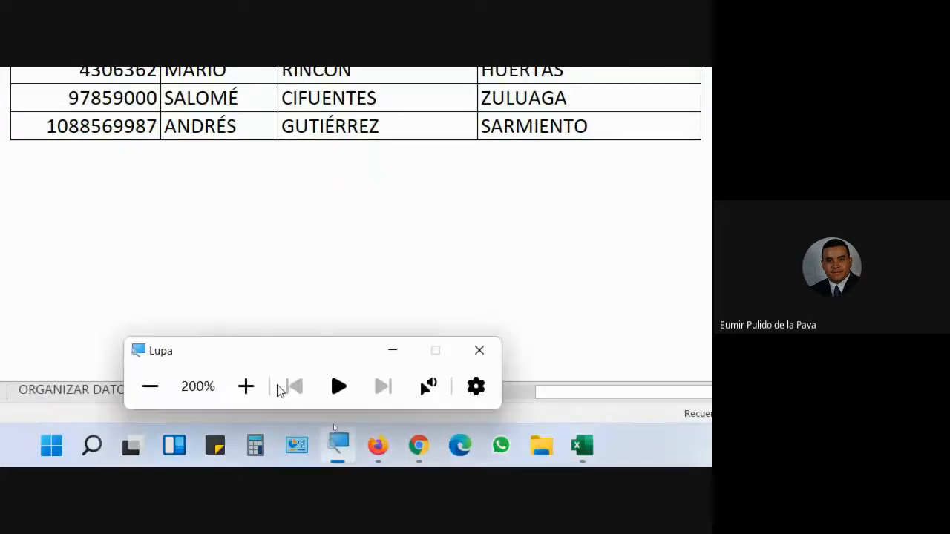
{"action": "left_click", "coordinate": [138, 392]}
{"action": "mouse_move", "coordinate": [405, 453]}
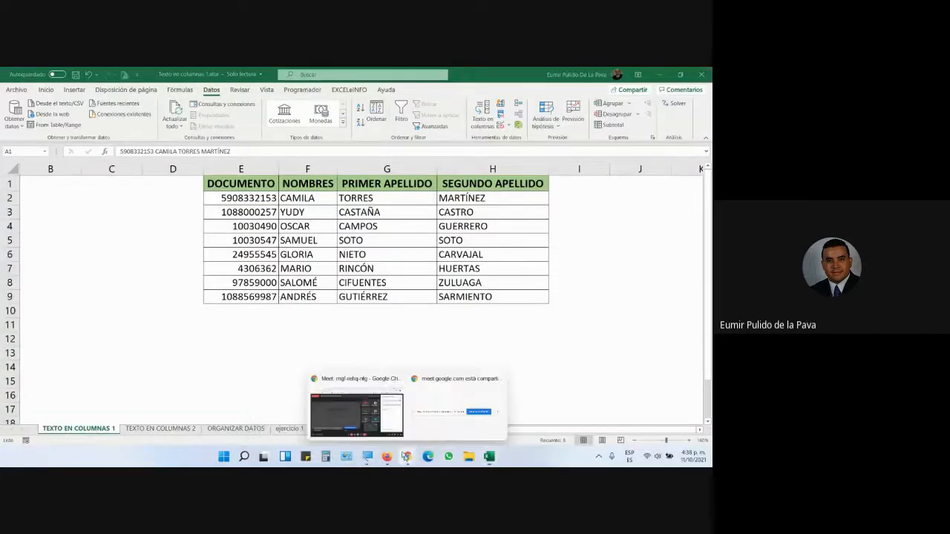
{"action": "left_click", "coordinate": [363, 401]}
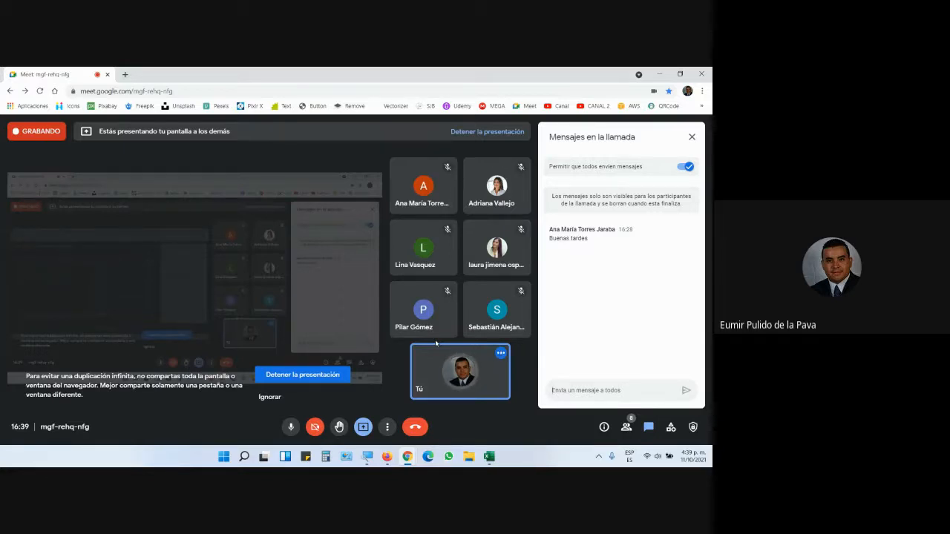
{"action": "left_click", "coordinate": [489, 456]}
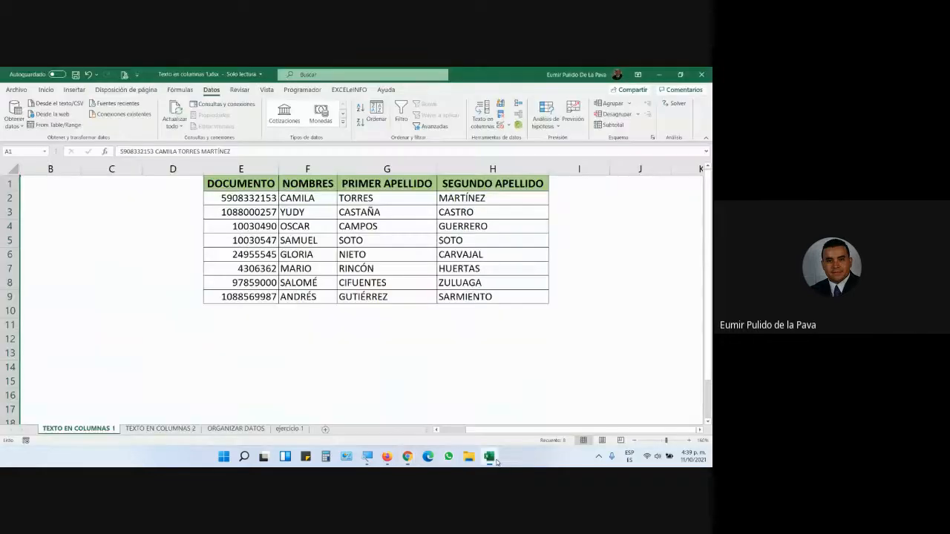
{"action": "left_click", "coordinate": [185, 431]}
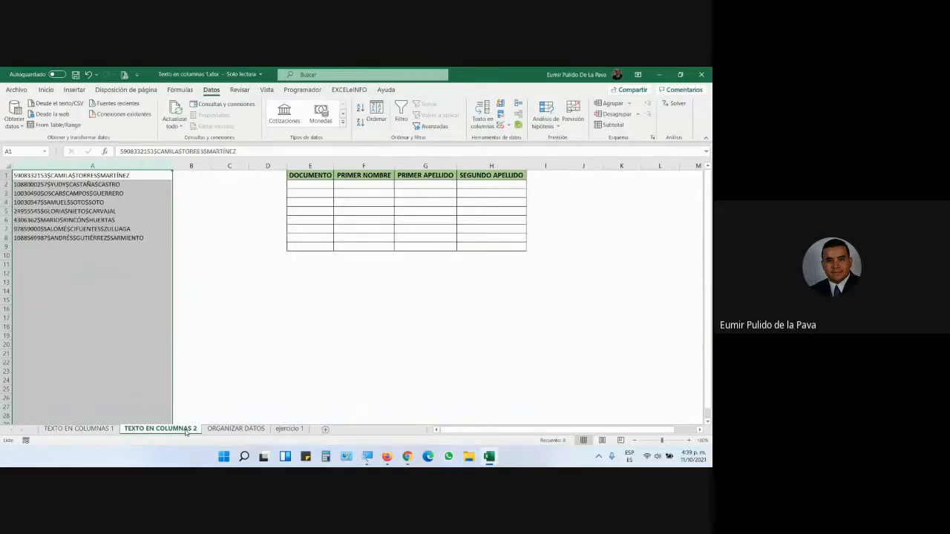
{"action": "left_click", "coordinate": [191, 407]}
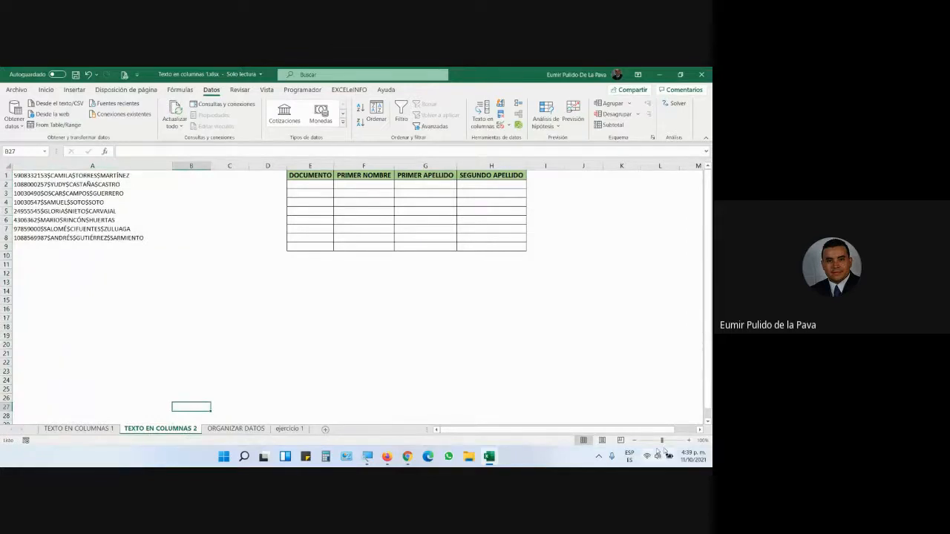
{"action": "left_click", "coordinate": [688, 440]}
{"action": "left_click", "coordinate": [688, 440]}
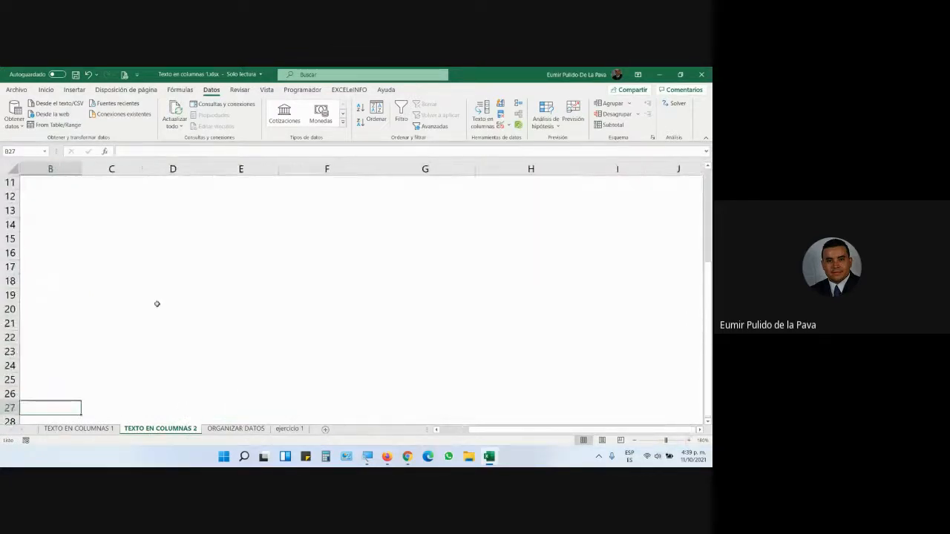
{"action": "scroll", "coordinate": [149, 305], "scroll_direction": "up", "scroll_amount": 4}
{"action": "left_click_drag", "start_coordinate": [482, 431], "coordinate": [448, 432]}
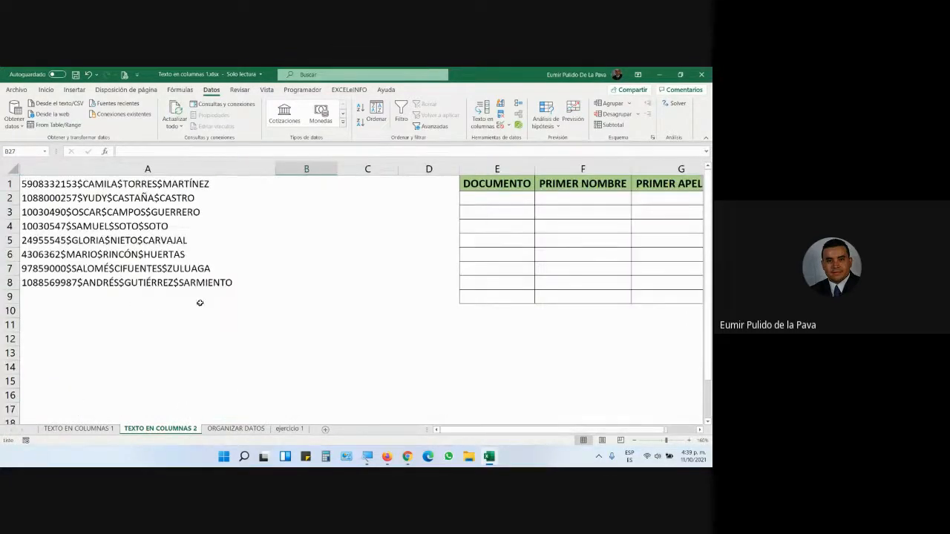
{"action": "left_click", "coordinate": [364, 461]}
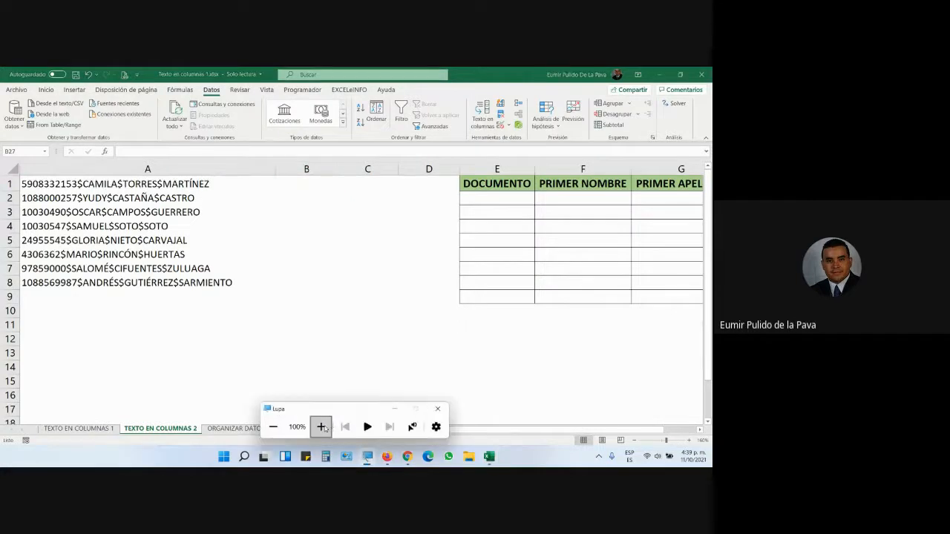
{"action": "left_click", "coordinate": [326, 429]}
{"action": "left_click", "coordinate": [325, 429]}
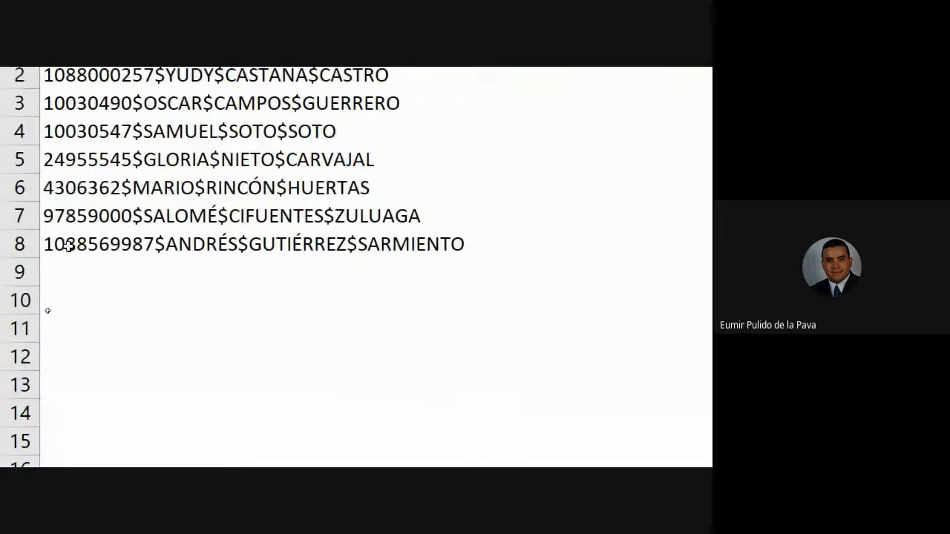
{"action": "left_click", "coordinate": [153, 389]}
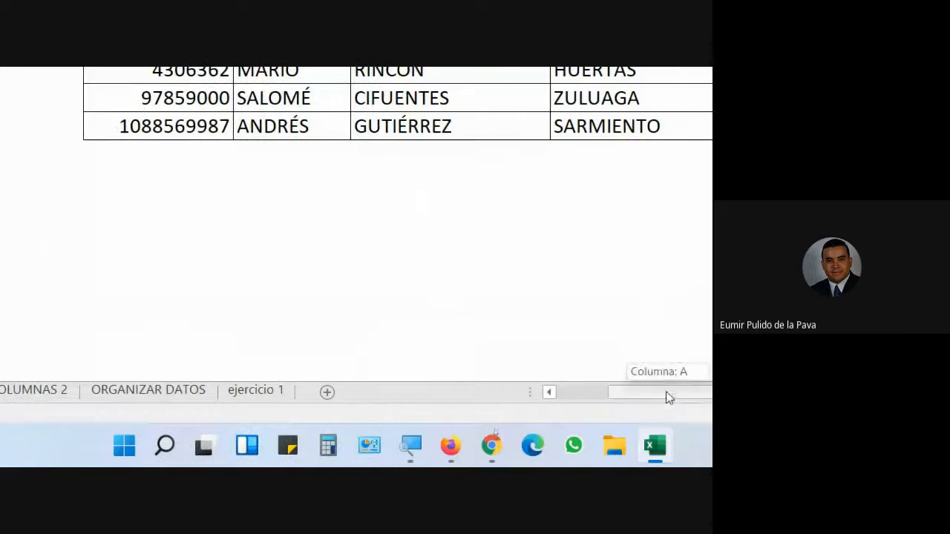
{"action": "left_click_drag", "start_coordinate": [670, 398], "coordinate": [615, 398]}
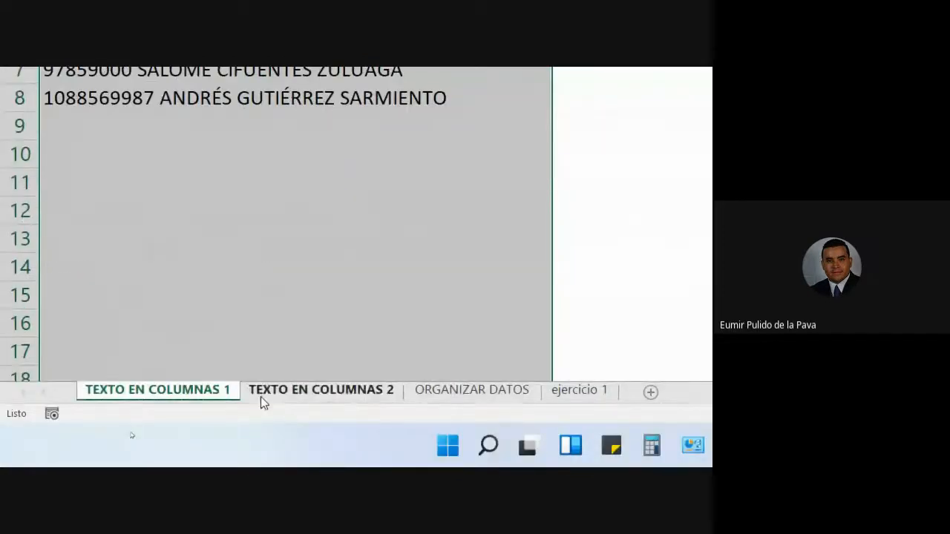
{"action": "left_click", "coordinate": [261, 395]}
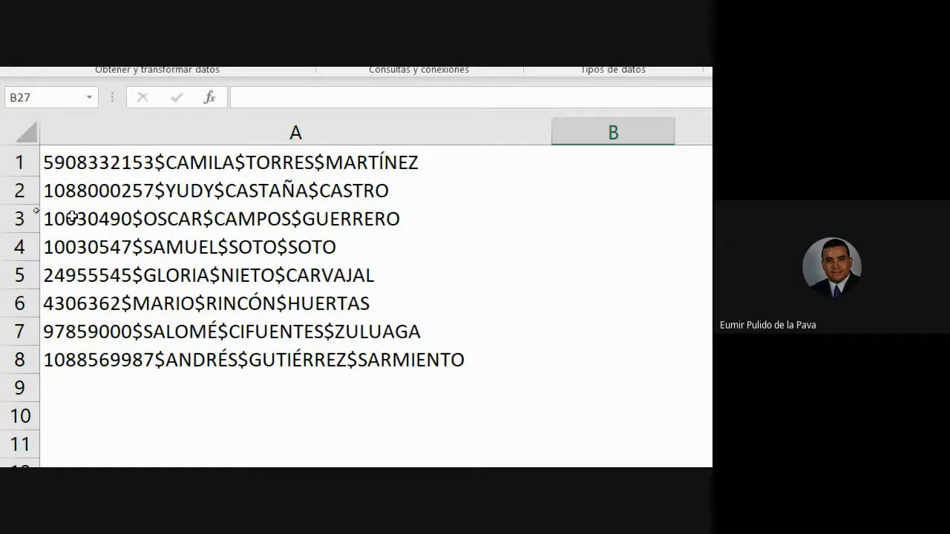
{"action": "left_click", "coordinate": [344, 129]}
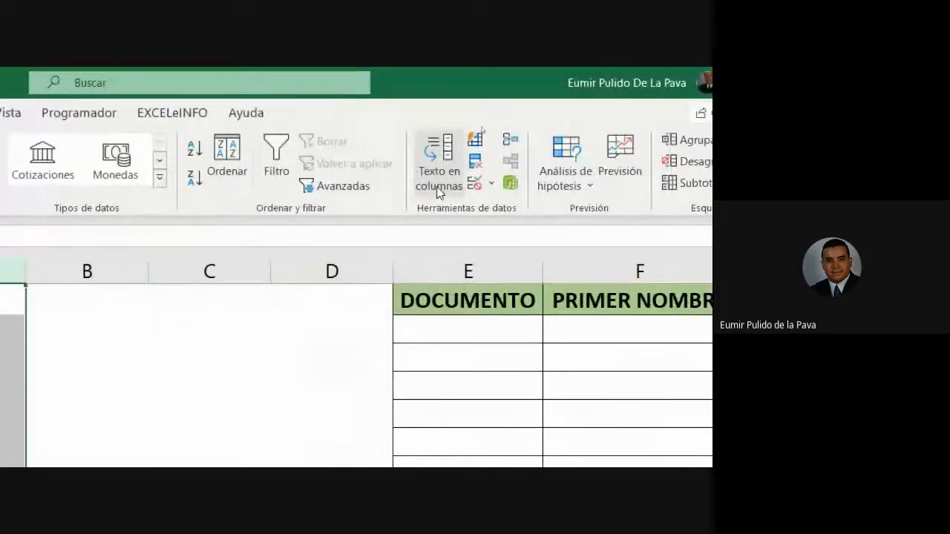
Run Text to Columns on column A as delimited, using $ instead of space as the separator.
{"action": "left_click", "coordinate": [439, 189]}
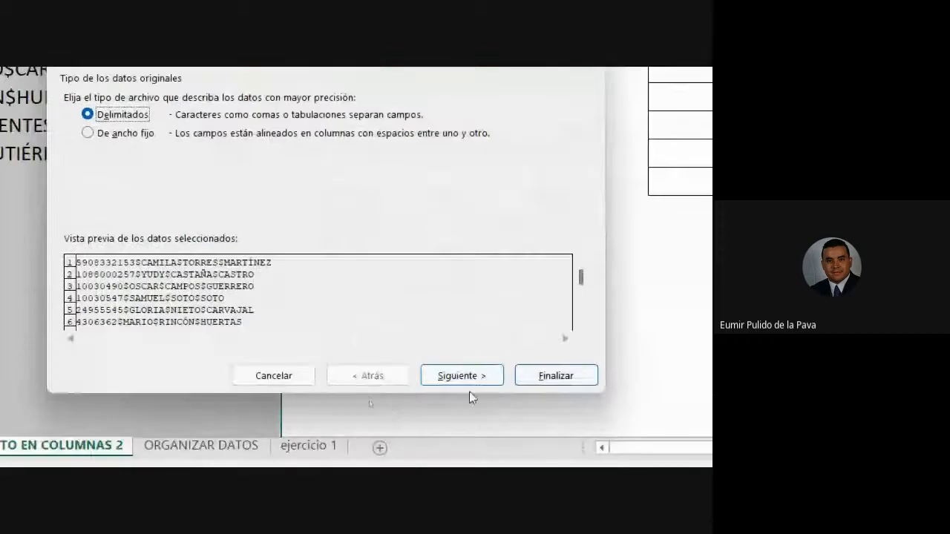
{"action": "left_click", "coordinate": [463, 380]}
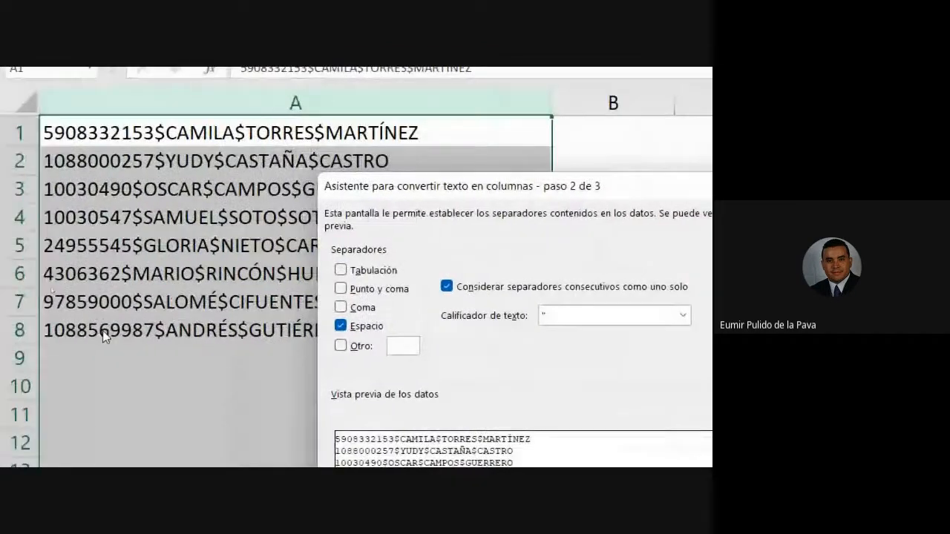
{"action": "left_click", "coordinate": [341, 325]}
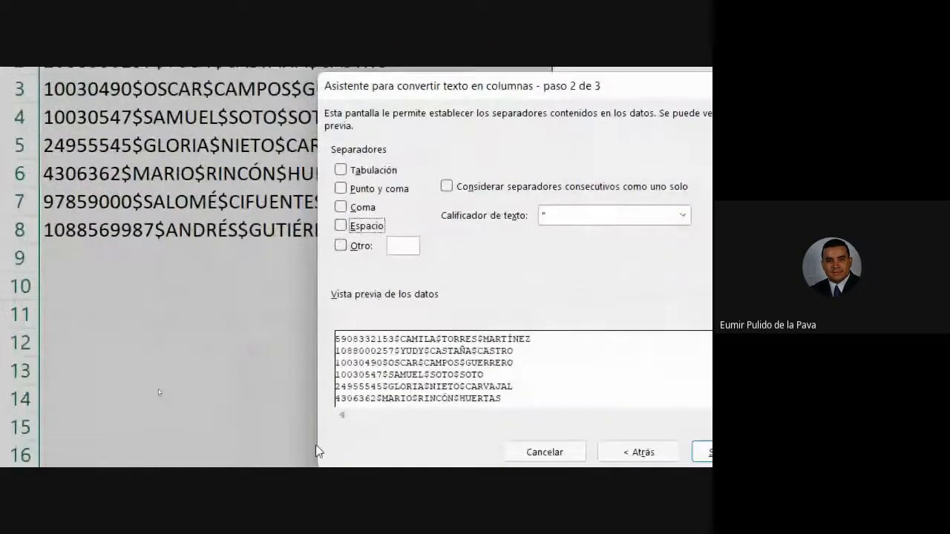
{"action": "left_click", "coordinate": [345, 249]}
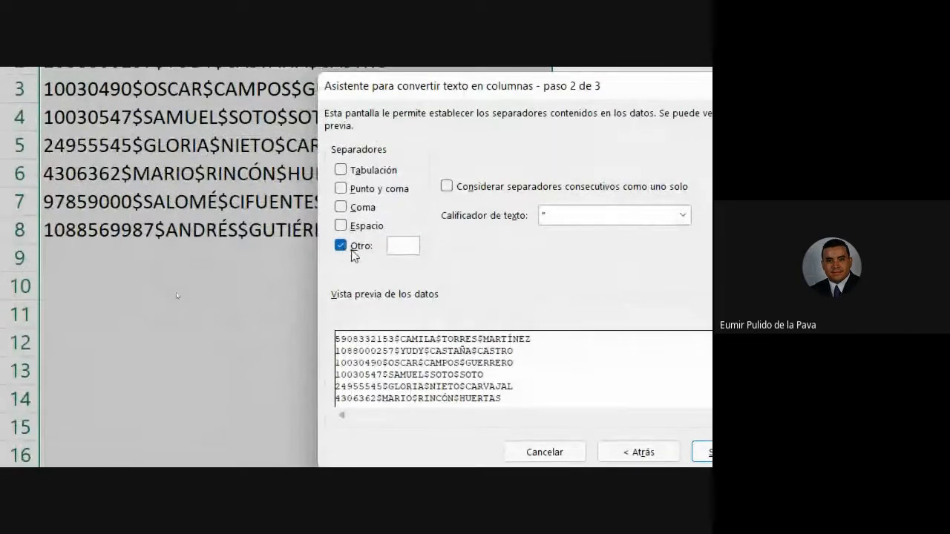
{"action": "left_click", "coordinate": [399, 245]}
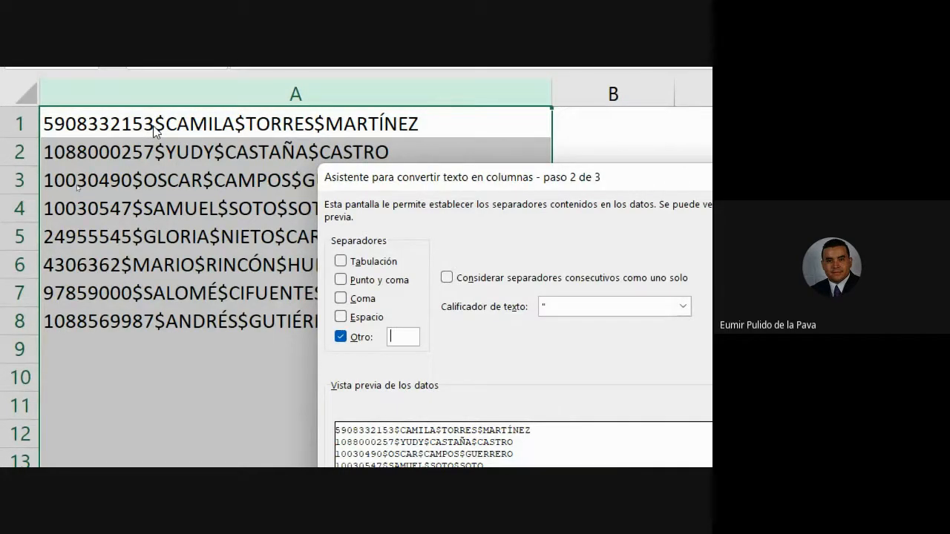
{"action": "type", "text": "$"}
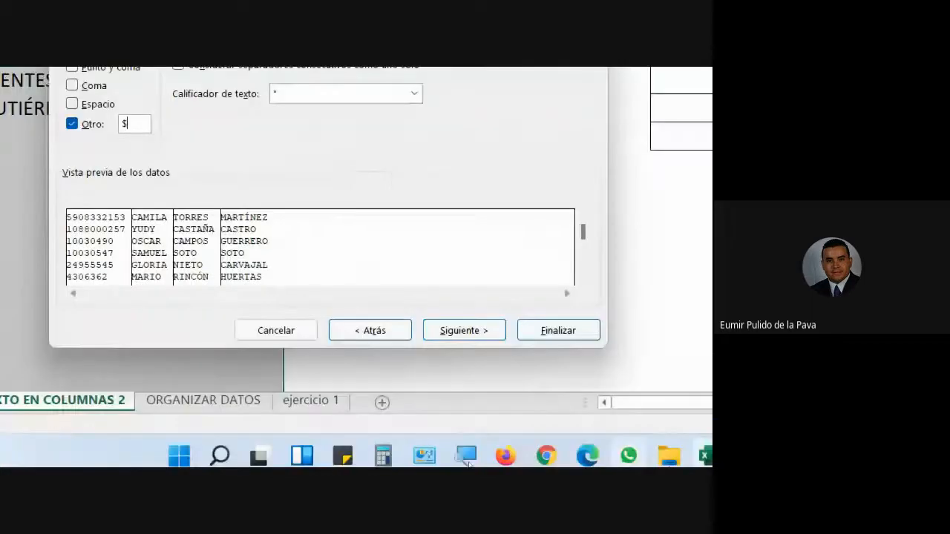
{"action": "left_click", "coordinate": [486, 332]}
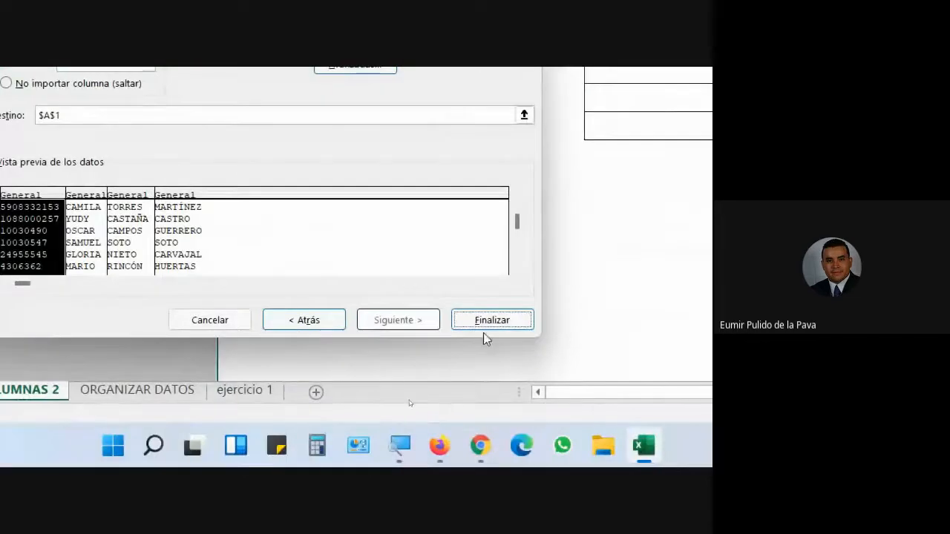
{"action": "left_click", "coordinate": [481, 325]}
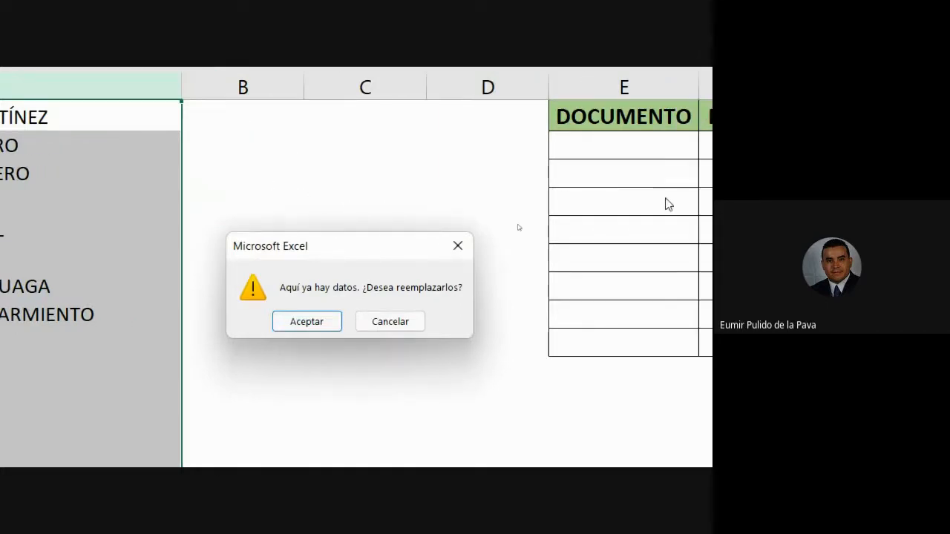
Confirm the overwrite, autofit column A to the document numbers, and select the records in A1:D9.
{"action": "left_click", "coordinate": [334, 324]}
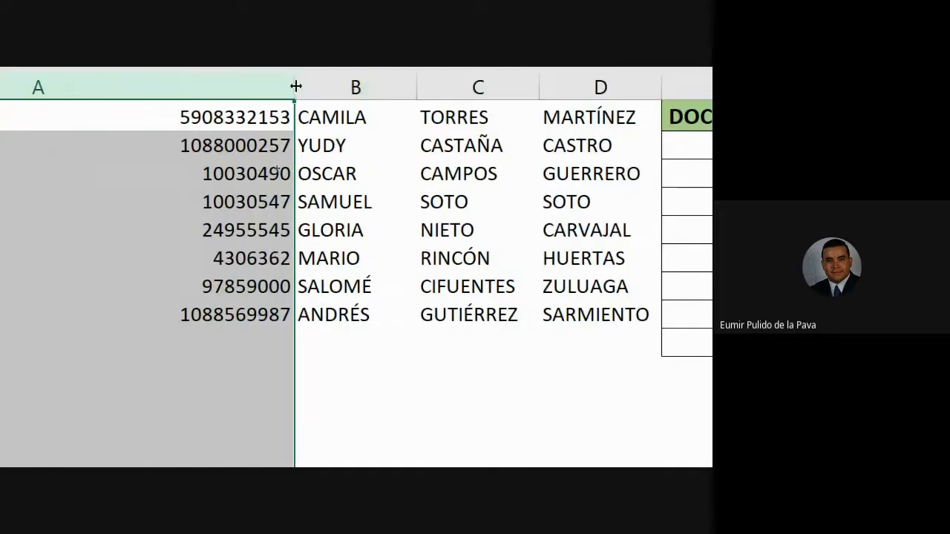
{"action": "double_click", "coordinate": [295, 87]}
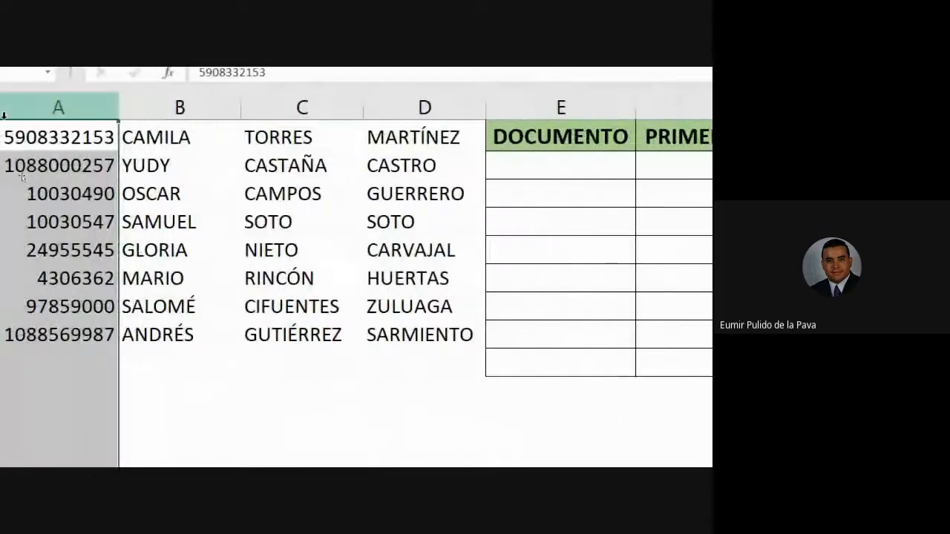
{"action": "left_click_drag", "start_coordinate": [47, 144], "coordinate": [445, 333]}
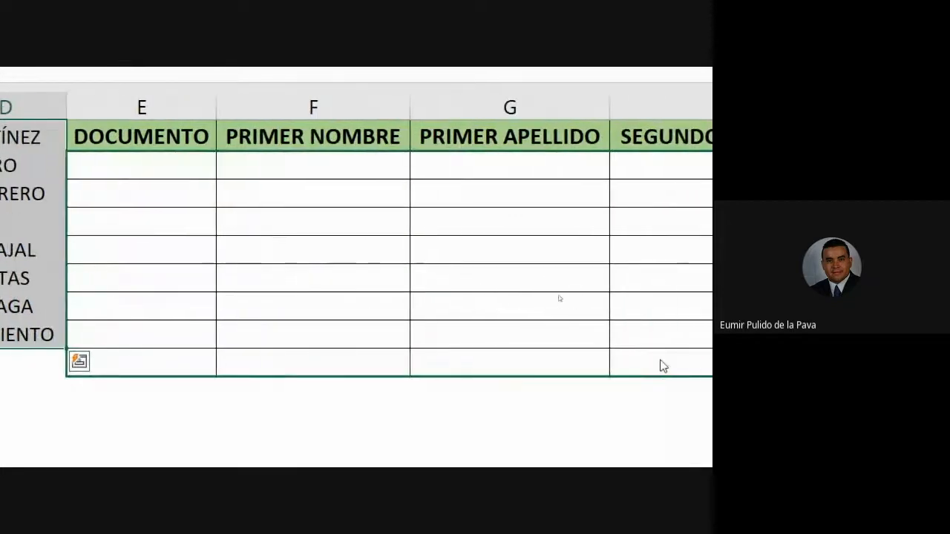
Move the split records into E2 under the DOCUMENTO headers and apply All Borders to the table.
{"action": "mouse_move", "coordinate": [663, 365]}
{"action": "left_mouse_down"}
{"action": "mouse_move", "coordinate": [573, 362]}
{"action": "mouse_move", "coordinate": [653, 360]}
{"action": "left_mouse_up"}
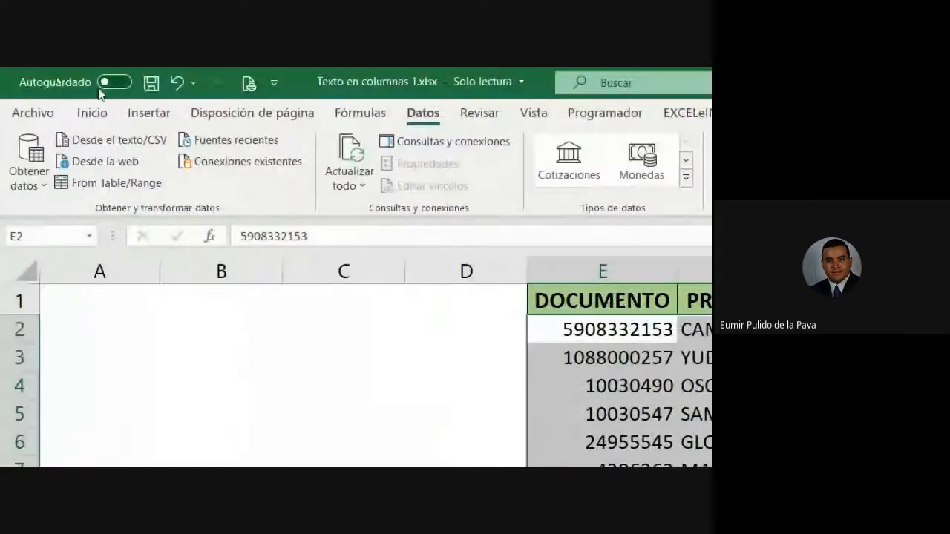
{"action": "left_click", "coordinate": [92, 112]}
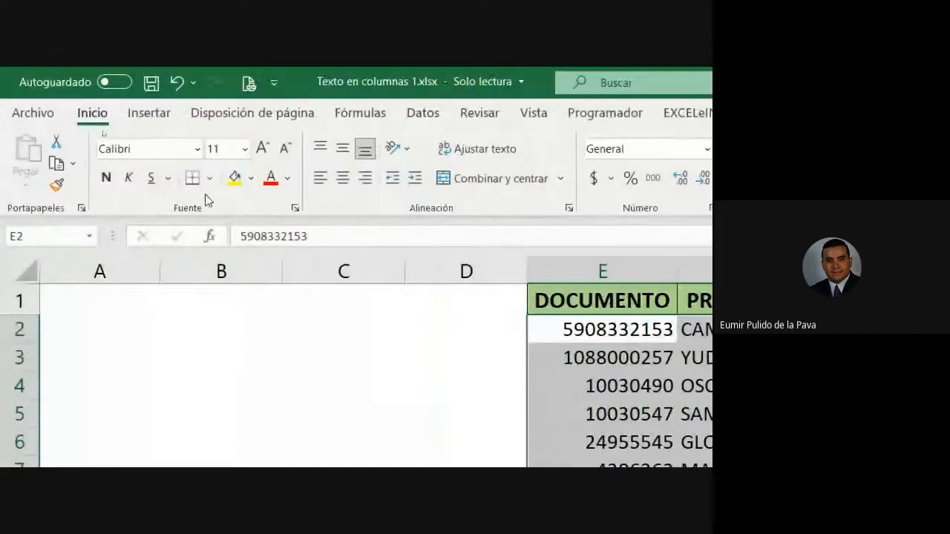
{"action": "left_click", "coordinate": [209, 178]}
{"action": "left_click", "coordinate": [260, 367]}
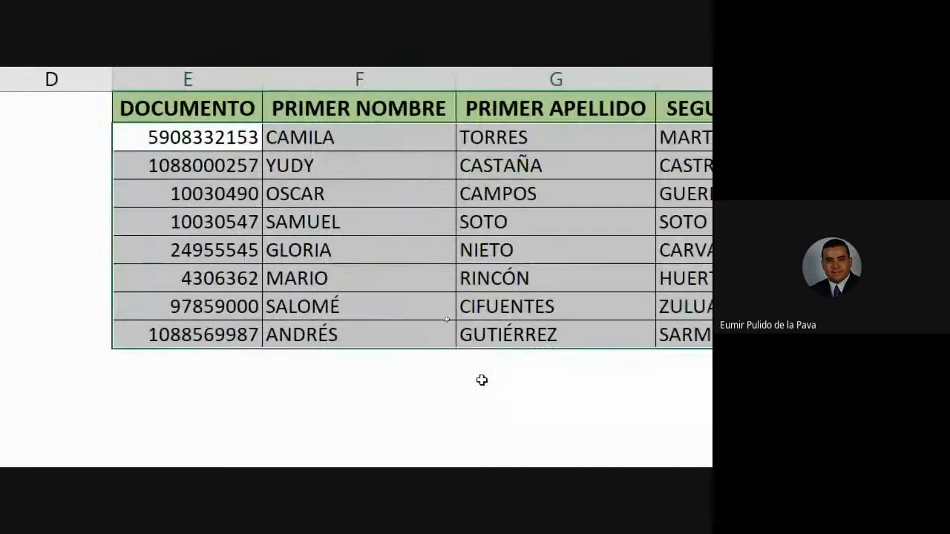
{"action": "left_click", "coordinate": [889, 533]}
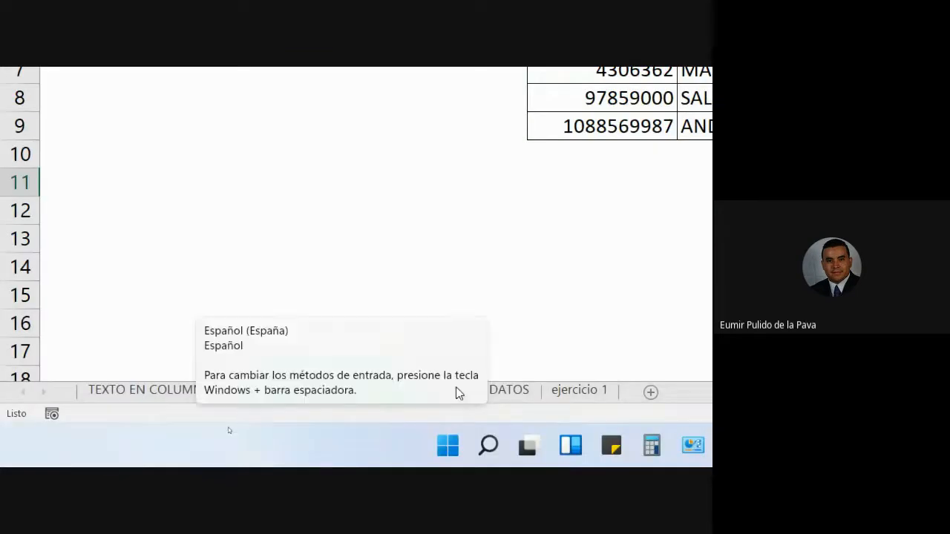
Open the ORGANIZAR DATOS sheet, autofit column B to the trainee names, and inspect B2.
{"action": "left_click", "coordinate": [578, 334]}
{"action": "left_click", "coordinate": [528, 395]}
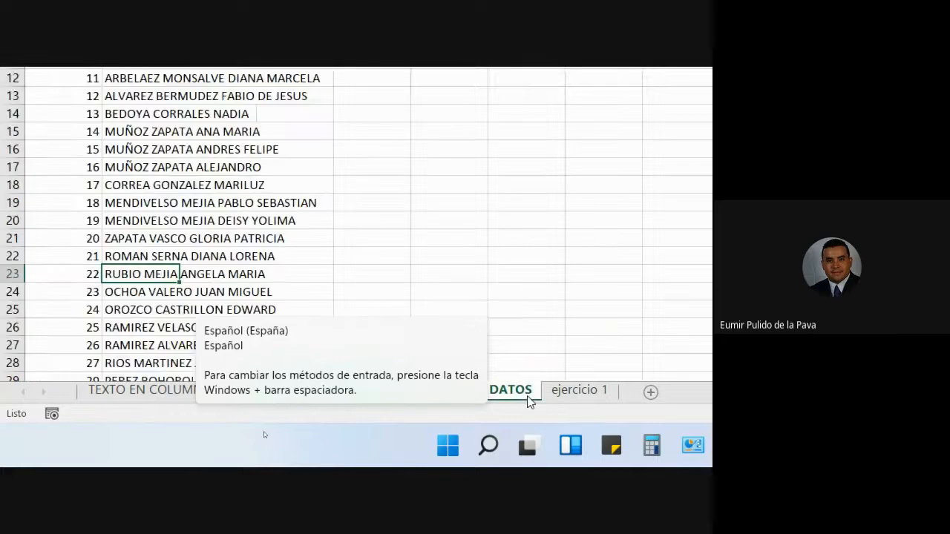
{"action": "left_click", "coordinate": [445, 238]}
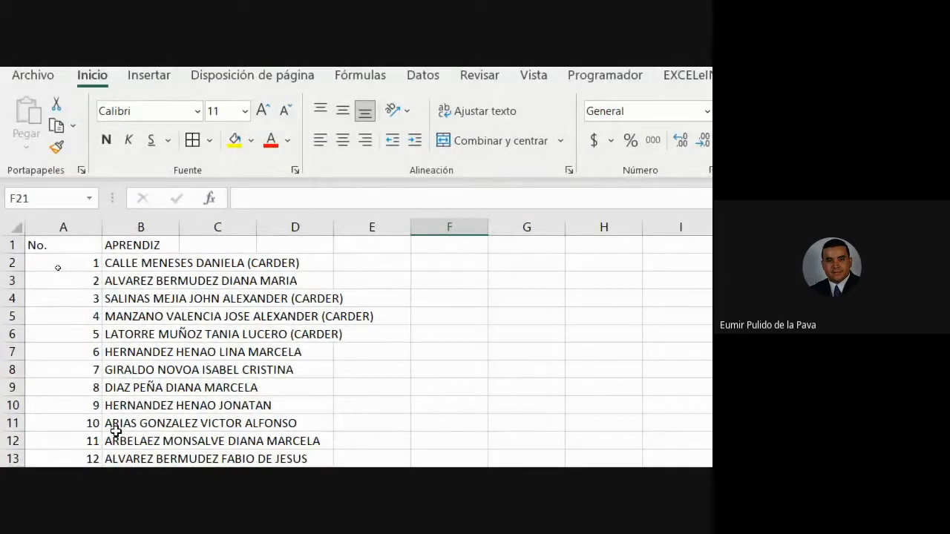
{"action": "double_click", "coordinate": [177, 226]}
{"action": "left_click", "coordinate": [260, 256]}
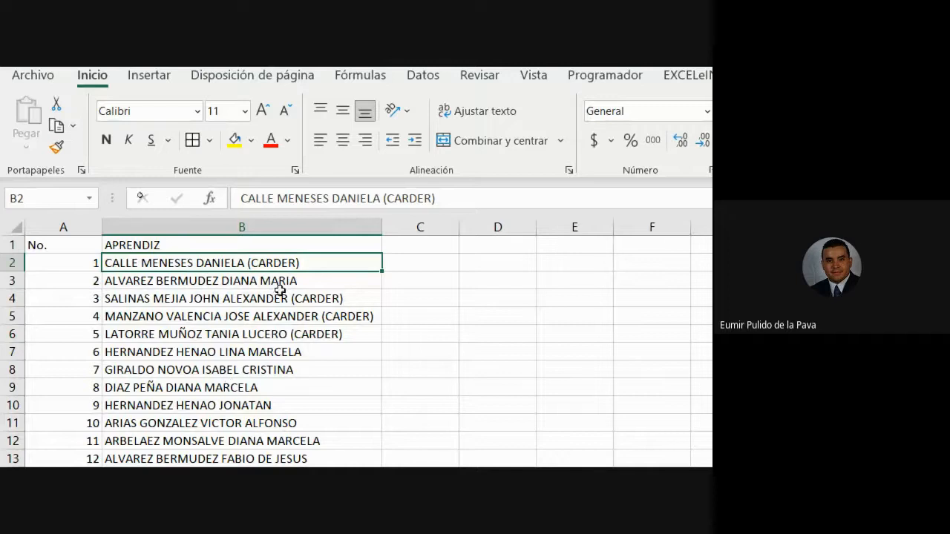
{"action": "double_click", "coordinate": [282, 263]}
{"action": "left_click", "coordinate": [286, 339]}
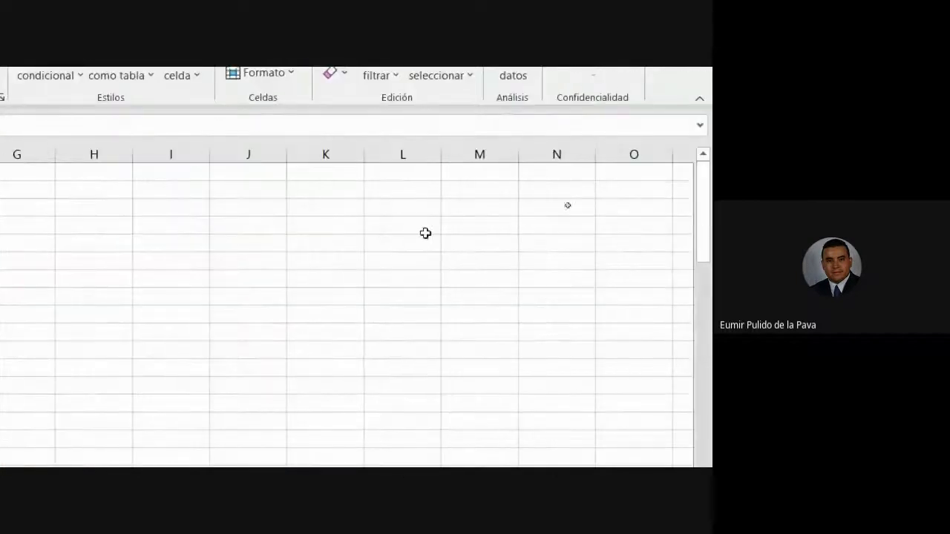
{"action": "left_click", "coordinate": [535, 175]}
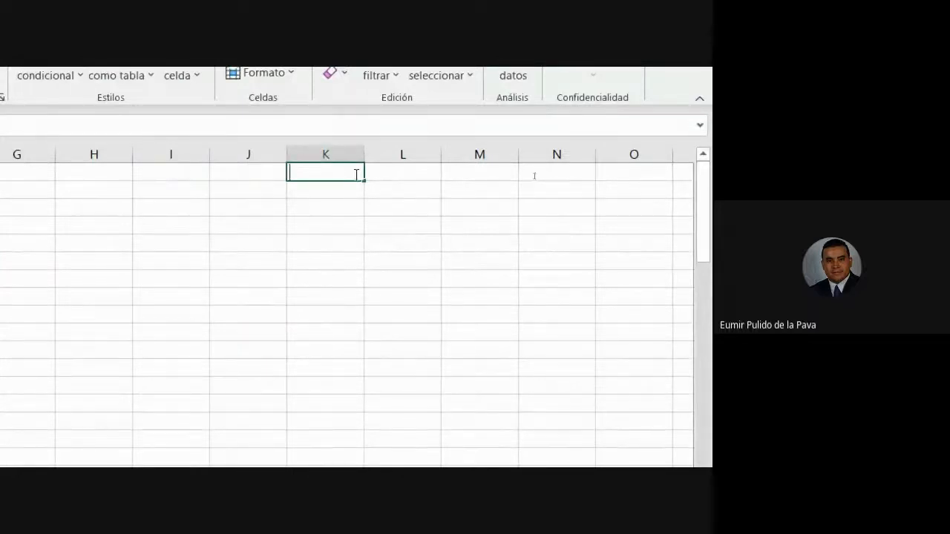
{"action": "type", "text": "NOMBRE"}
{"action": "key", "text": "Tab"}
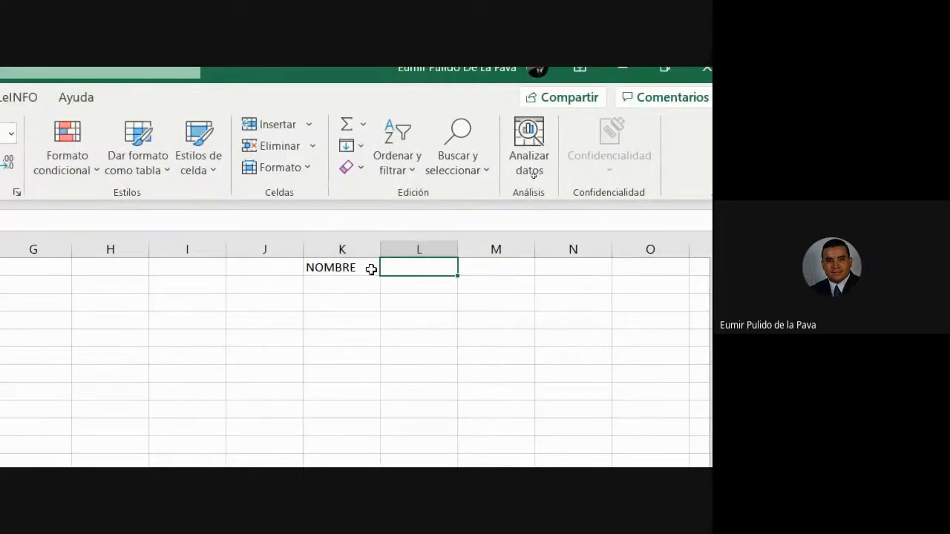
{"action": "type", "text": "APELLIDOS"}
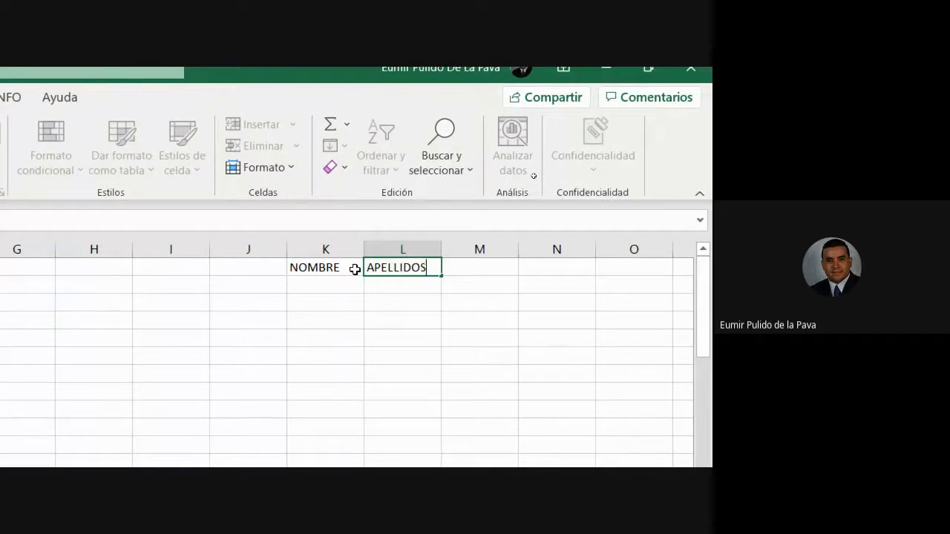
{"action": "key", "text": "Return"}
{"action": "left_click", "coordinate": [346, 249]}
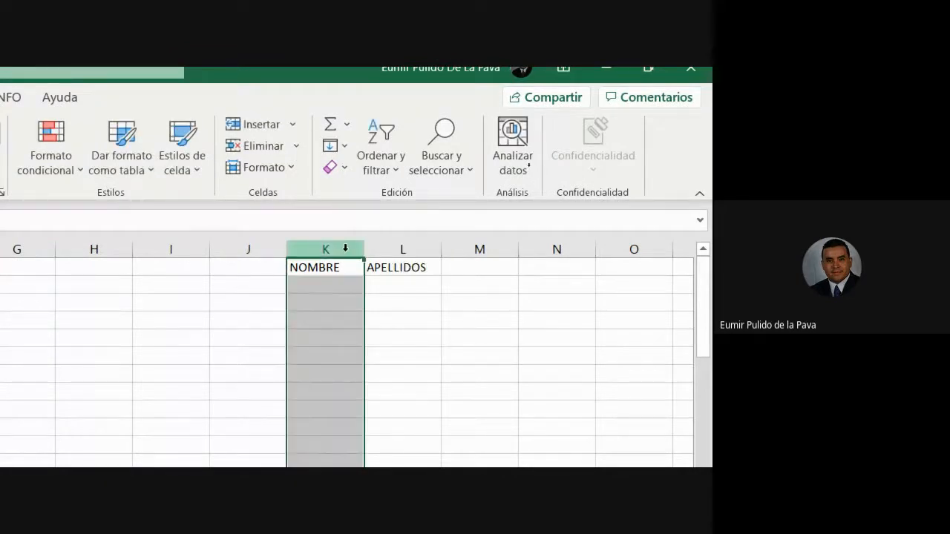
{"action": "left_click", "coordinate": [393, 243]}
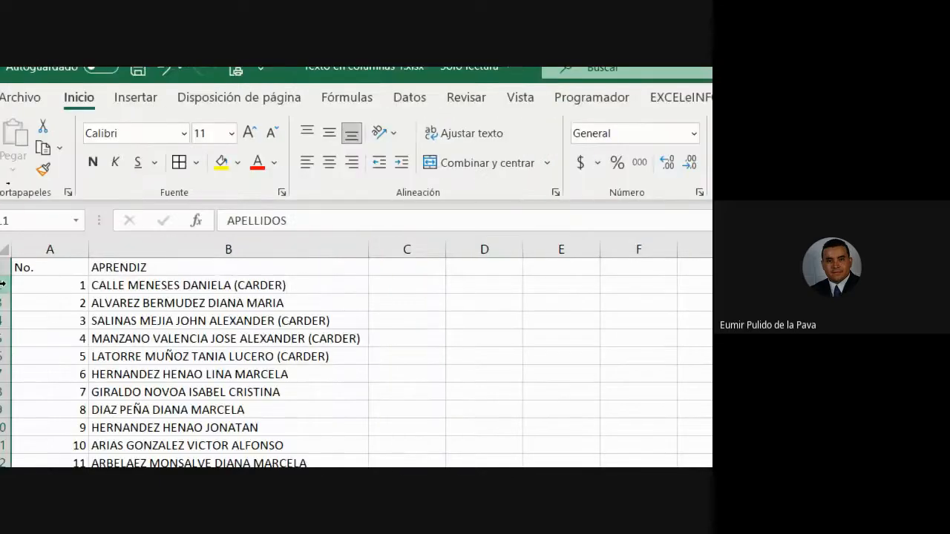
{"action": "left_click", "coordinate": [186, 266]}
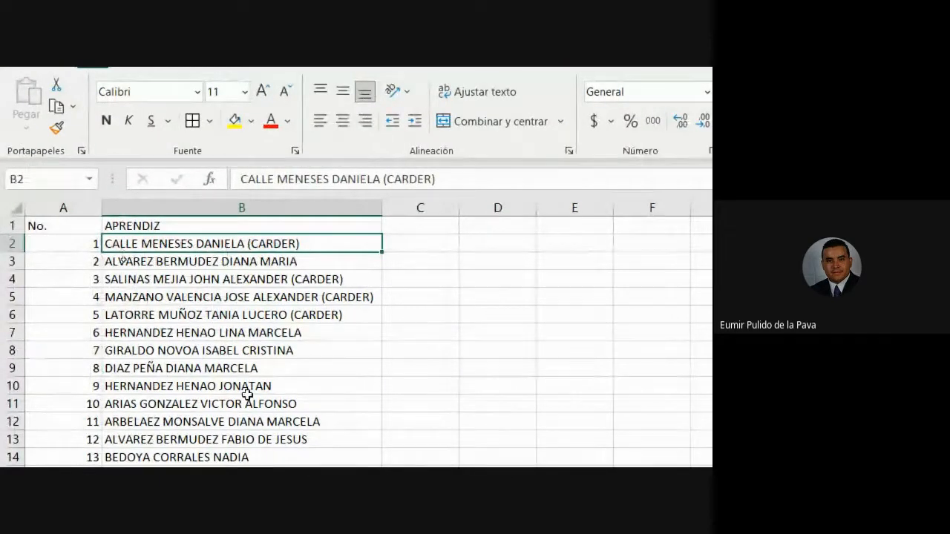
{"action": "scroll", "coordinate": [248, 394], "scroll_direction": "down", "scroll_amount": 1}
{"action": "scroll", "coordinate": [260, 415], "scroll_direction": "down", "scroll_amount": 2}
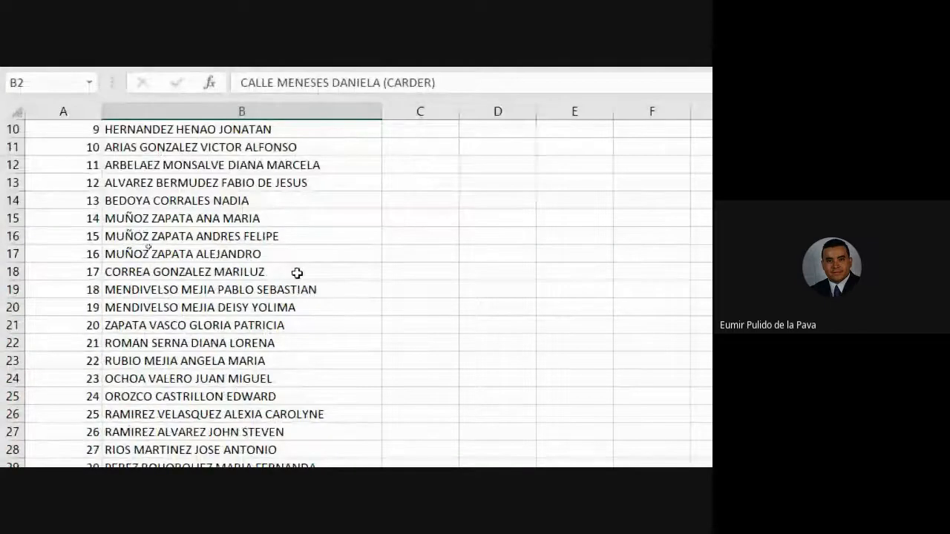
{"action": "scroll", "coordinate": [296, 275], "scroll_direction": "down", "scroll_amount": 2}
{"action": "scroll", "coordinate": [296, 278], "scroll_direction": "down", "scroll_amount": 6}
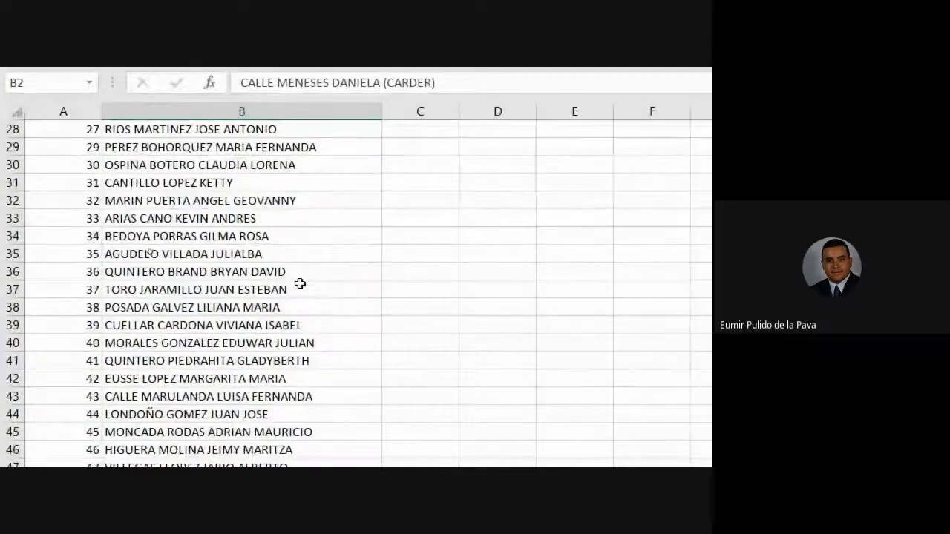
{"action": "scroll", "coordinate": [208, 356], "scroll_direction": "down", "scroll_amount": 6}
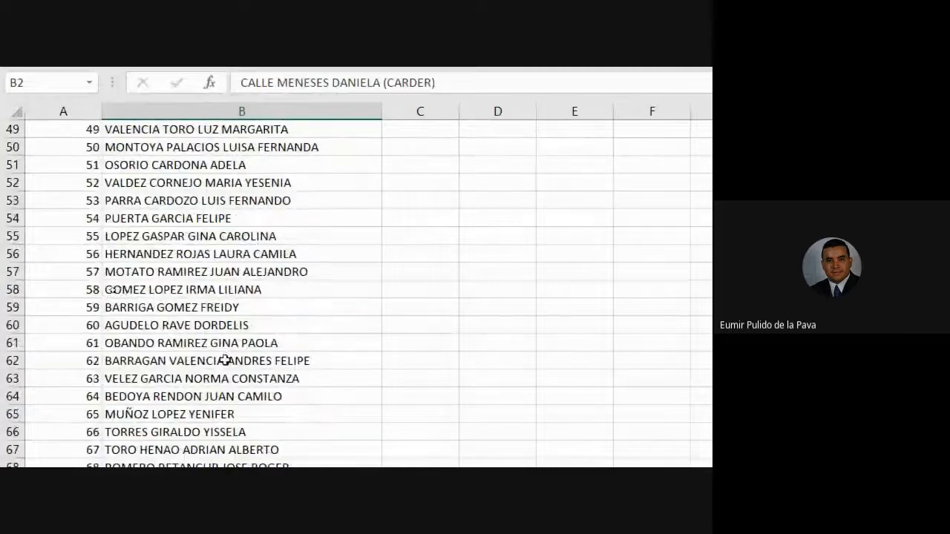
{"action": "scroll", "coordinate": [244, 362], "scroll_direction": "down", "scroll_amount": 3}
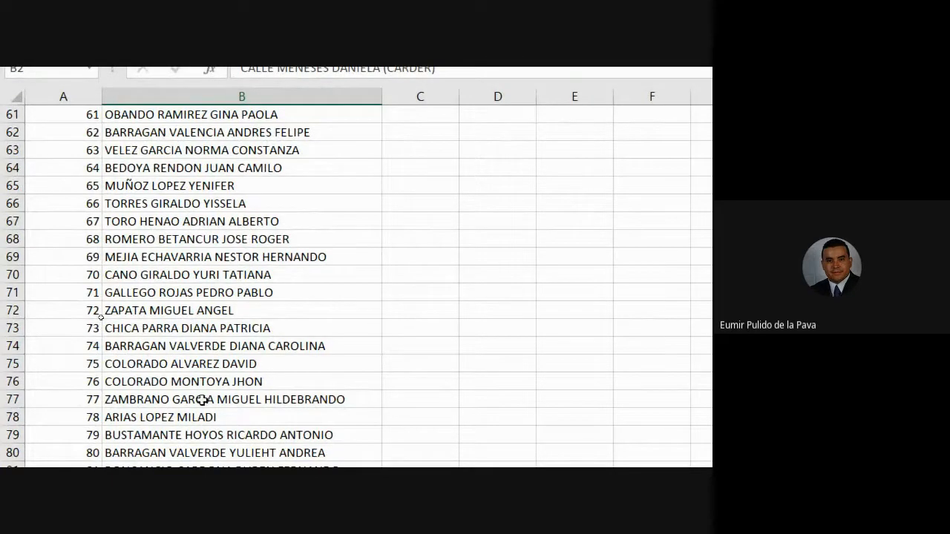
{"action": "scroll", "coordinate": [304, 423], "scroll_direction": "down", "scroll_amount": 3}
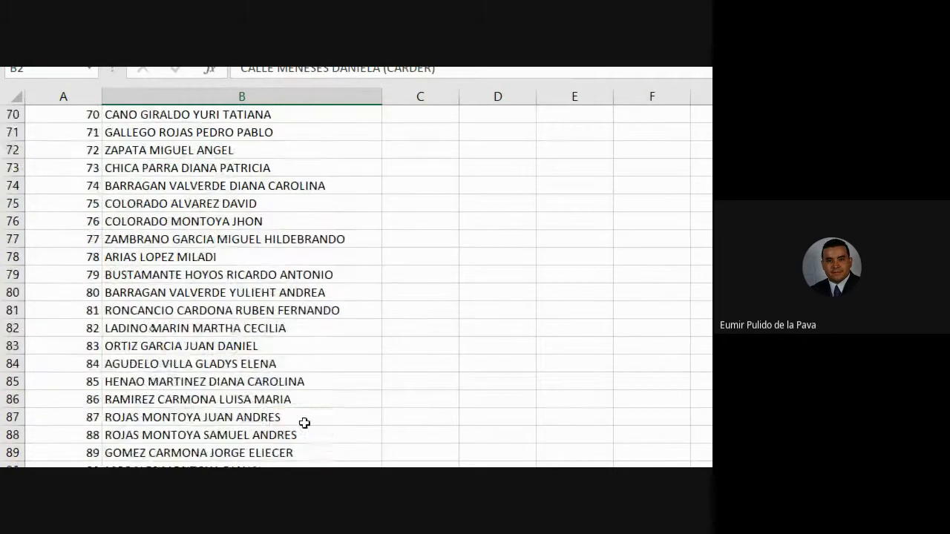
{"action": "scroll", "coordinate": [304, 423], "scroll_direction": "down", "scroll_amount": 1}
{"action": "scroll", "coordinate": [309, 420], "scroll_direction": "up", "scroll_amount": 4}
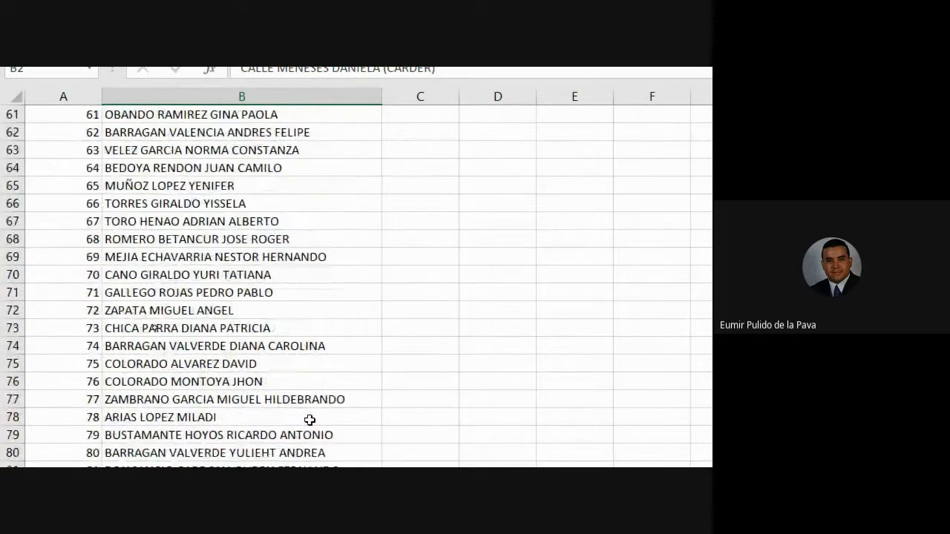
{"action": "scroll", "coordinate": [310, 420], "scroll_direction": "up", "scroll_amount": 10}
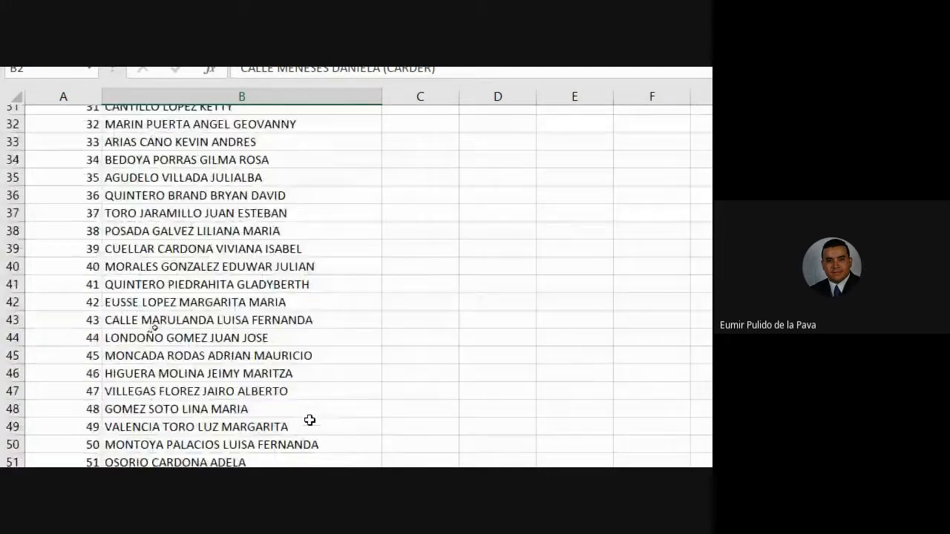
{"action": "scroll", "coordinate": [309, 420], "scroll_direction": "up", "scroll_amount": 9}
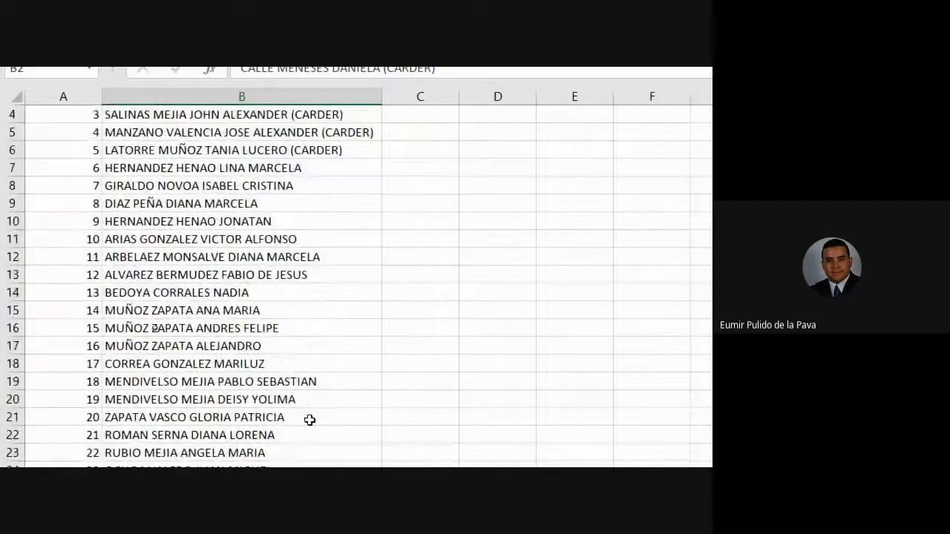
{"action": "scroll", "coordinate": [310, 420], "scroll_direction": "up", "scroll_amount": 1}
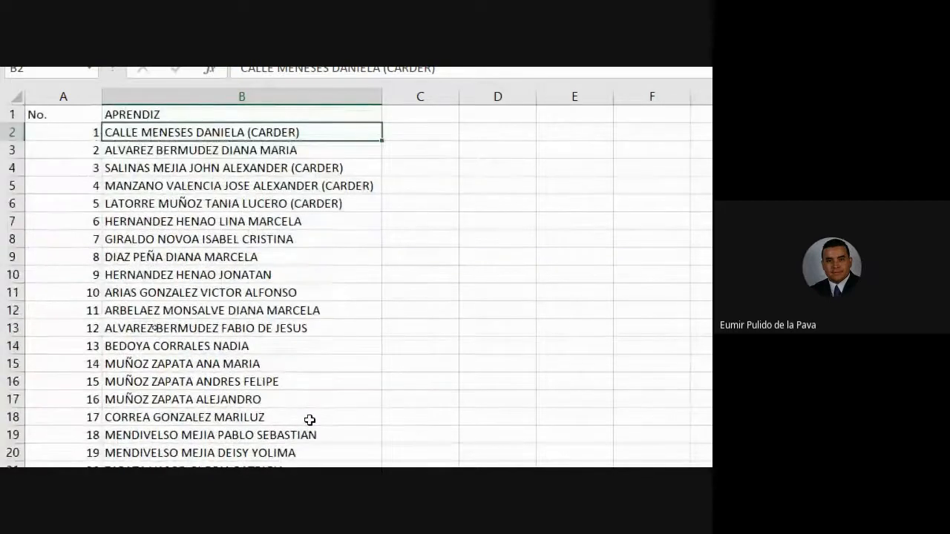
{"action": "left_click", "coordinate": [286, 328]}
{"action": "double_click", "coordinate": [263, 331]}
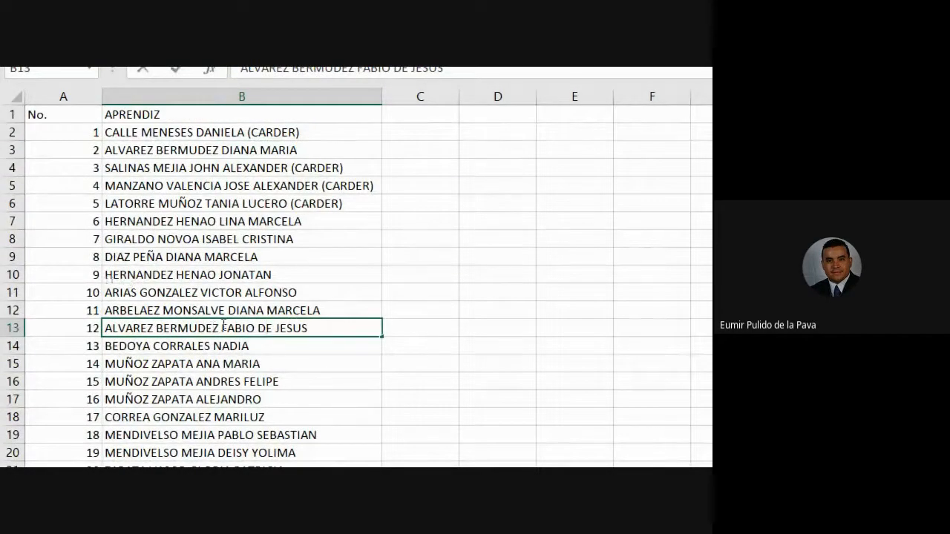
{"action": "left_click_drag", "start_coordinate": [223, 324], "coordinate": [309, 329]}
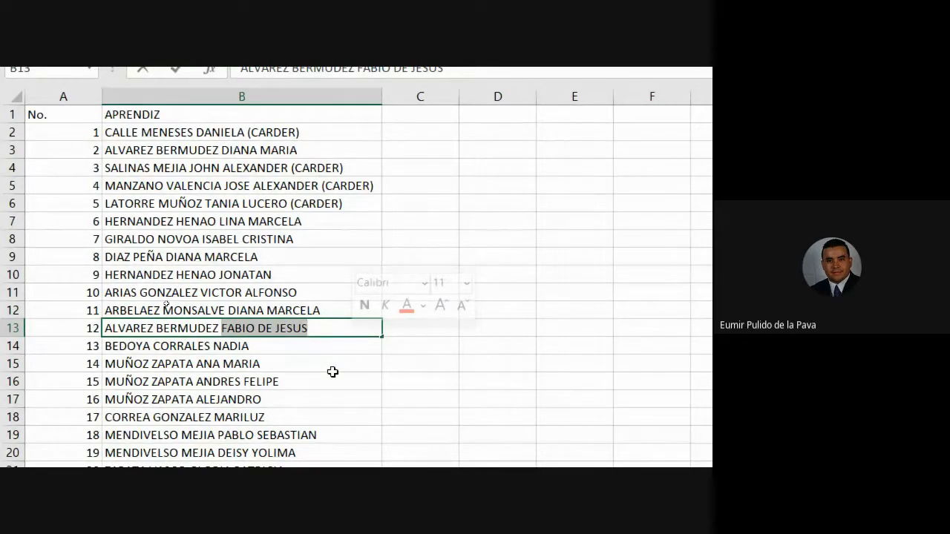
{"action": "key", "text": "Return"}
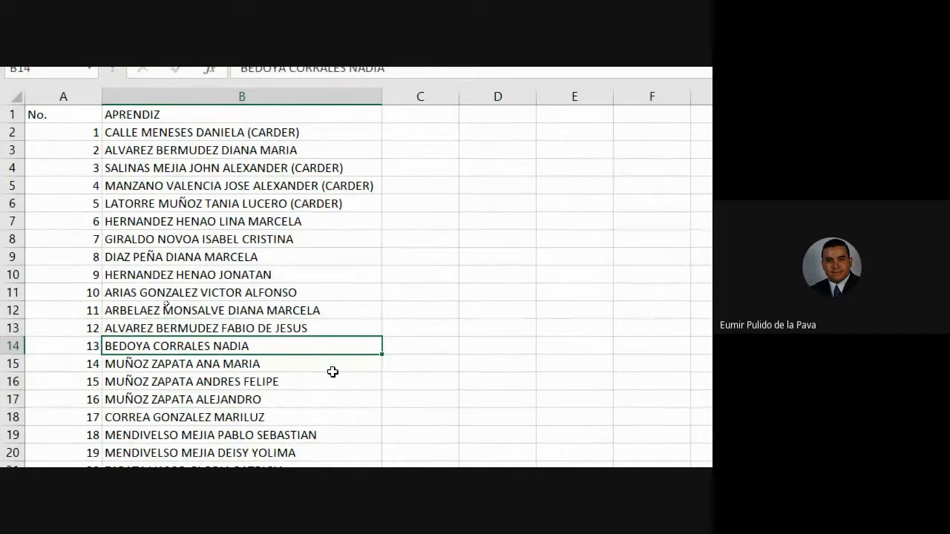
{"action": "scroll", "coordinate": [332, 378], "scroll_direction": "down", "scroll_amount": 4}
{"action": "scroll", "coordinate": [331, 394], "scroll_direction": "down", "scroll_amount": 10}
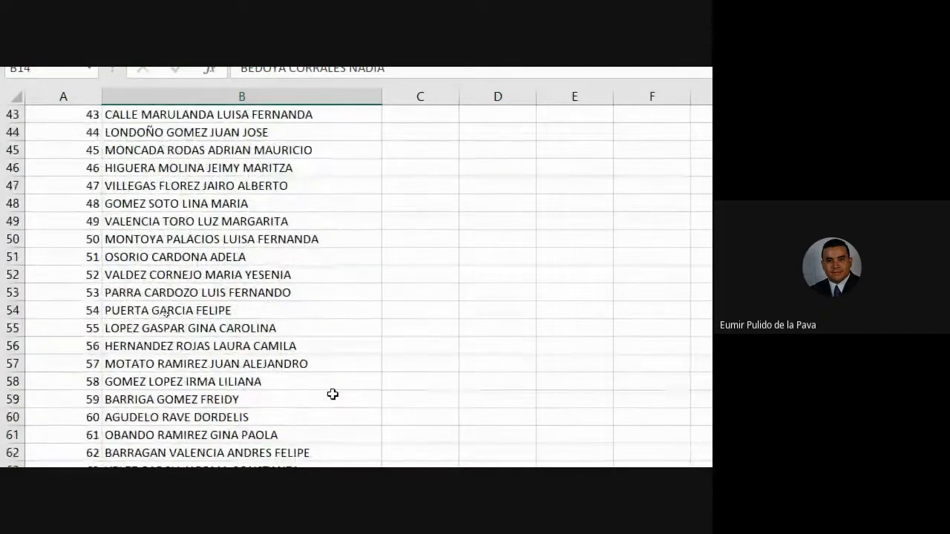
{"action": "scroll", "coordinate": [331, 396], "scroll_direction": "down", "scroll_amount": 4}
{"action": "scroll", "coordinate": [331, 397], "scroll_direction": "down", "scroll_amount": 5}
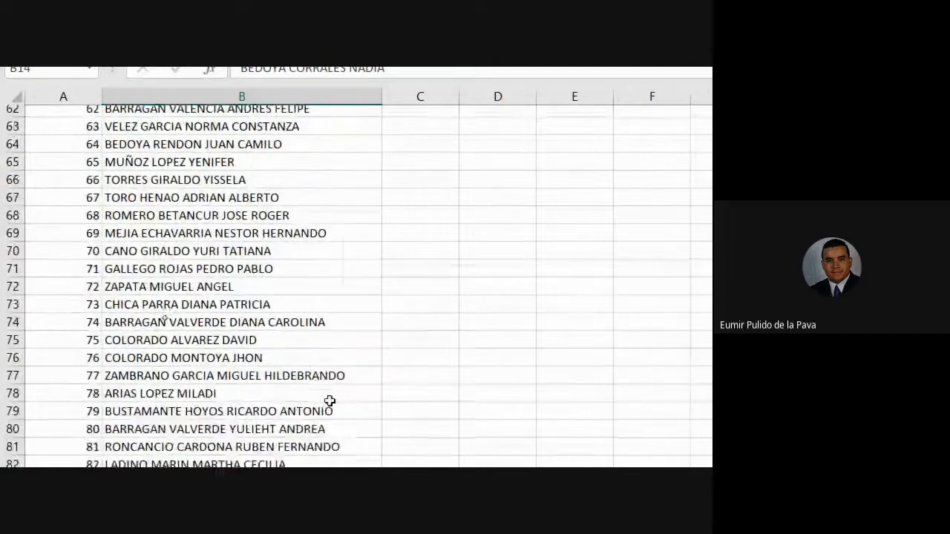
{"action": "scroll", "coordinate": [330, 401], "scroll_direction": "down", "scroll_amount": 4}
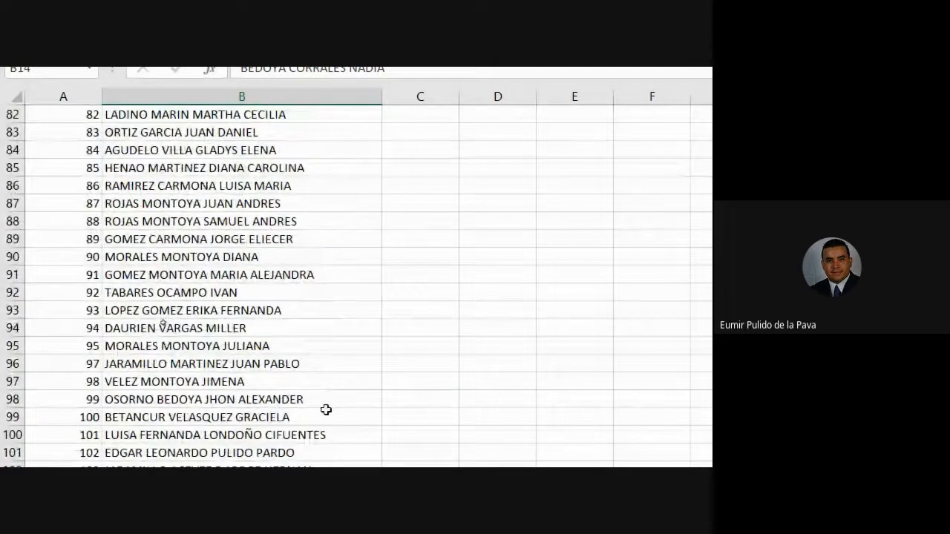
{"action": "scroll", "coordinate": [326, 409], "scroll_direction": "down", "scroll_amount": 6}
{"action": "scroll", "coordinate": [265, 412], "scroll_direction": "down", "scroll_amount": 10}
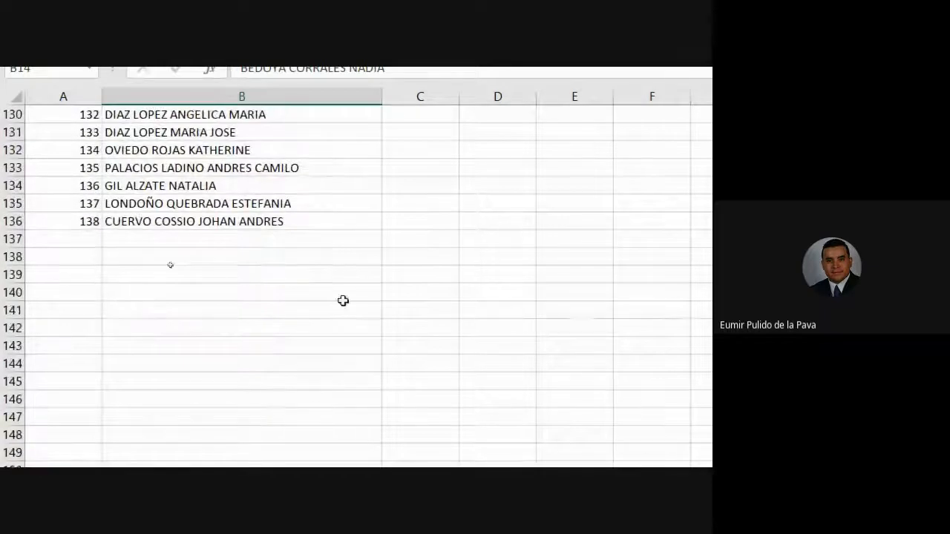
Enter 139 in A137 and the new trainee's surname and first name in B137.
{"action": "left_click", "coordinate": [85, 239]}
{"action": "type", "text": "139"}
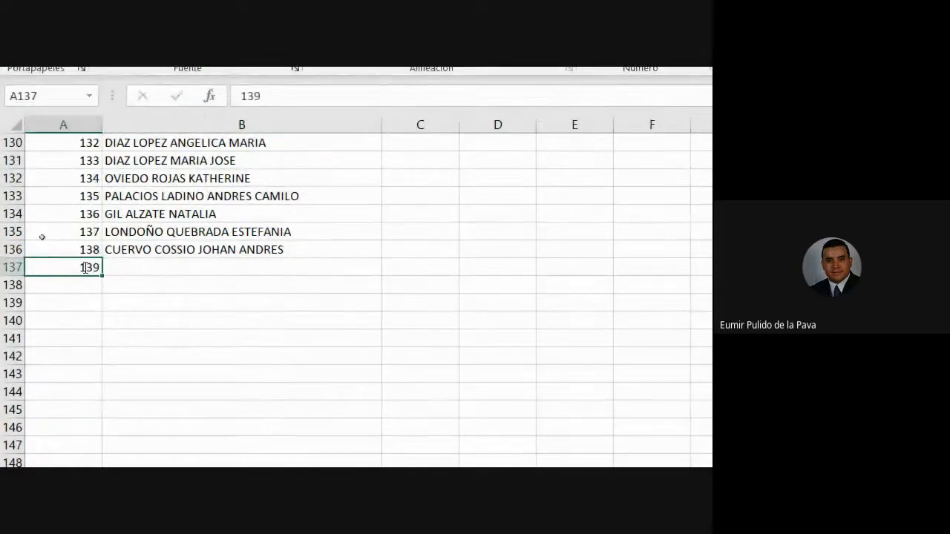
{"action": "key", "text": "Tab"}
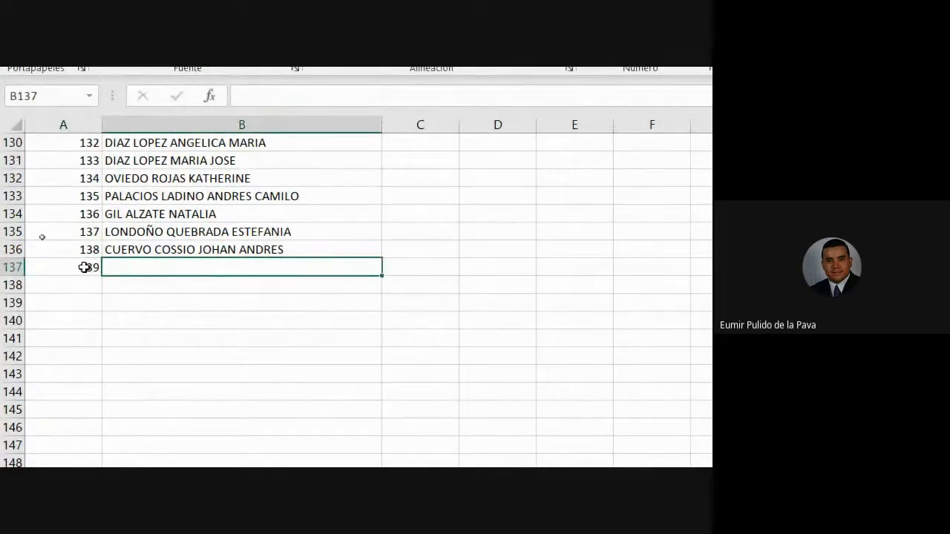
{"action": "type", "text": "Adrian"}
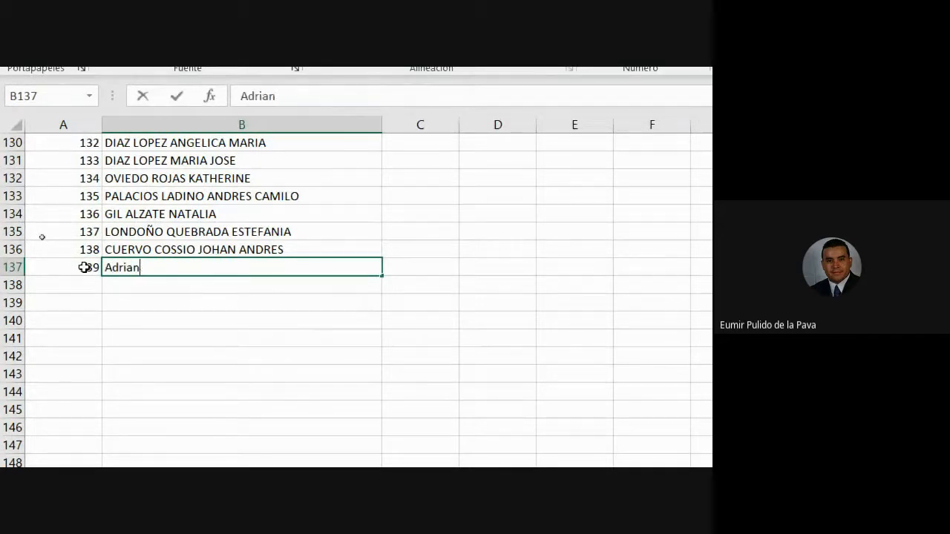
{"action": "key", "text": "BackSpace"}
{"action": "key", "text": "BackSpace"}
{"action": "key", "text": "BackSpace"}
{"action": "key", "text": "BackSpace"}
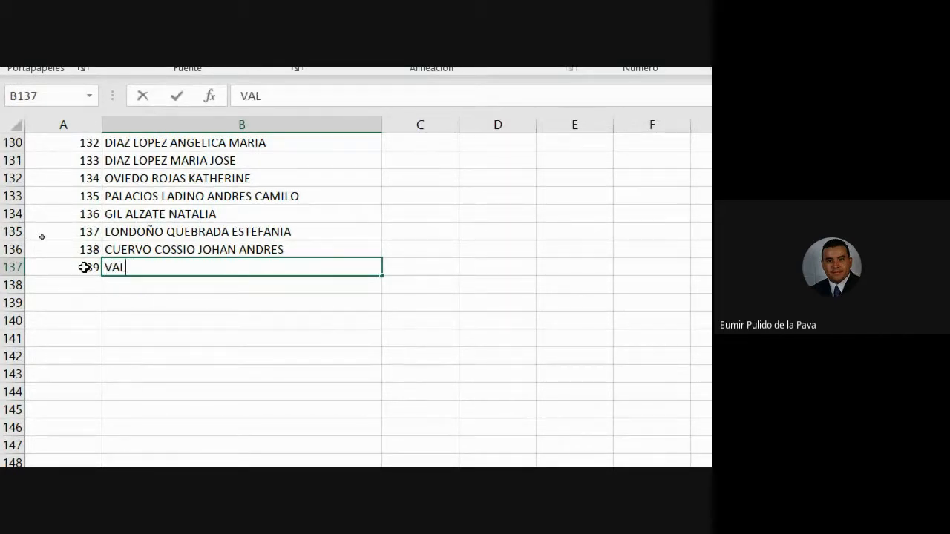
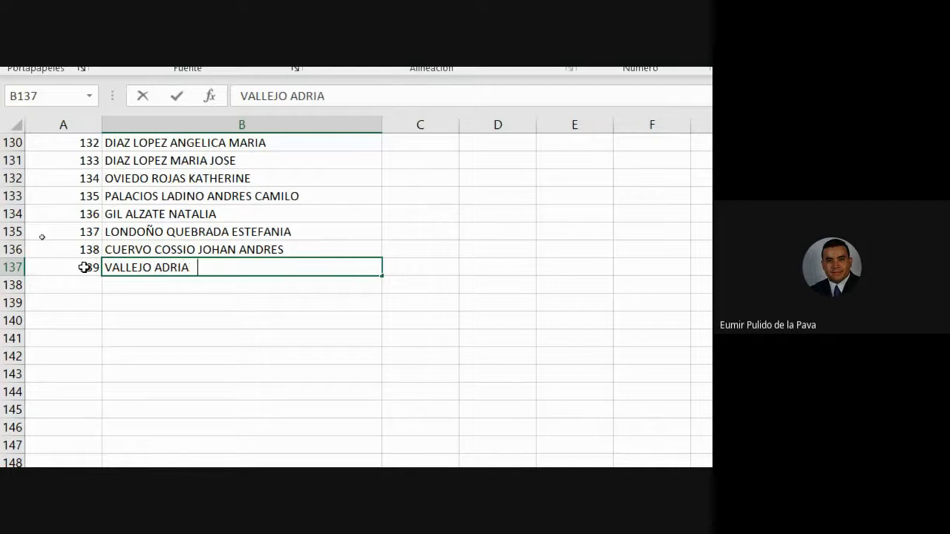
{"action": "key", "text": "Return"}
{"action": "left_click", "coordinate": [84, 267]}
{"action": "key", "text": "Right"}
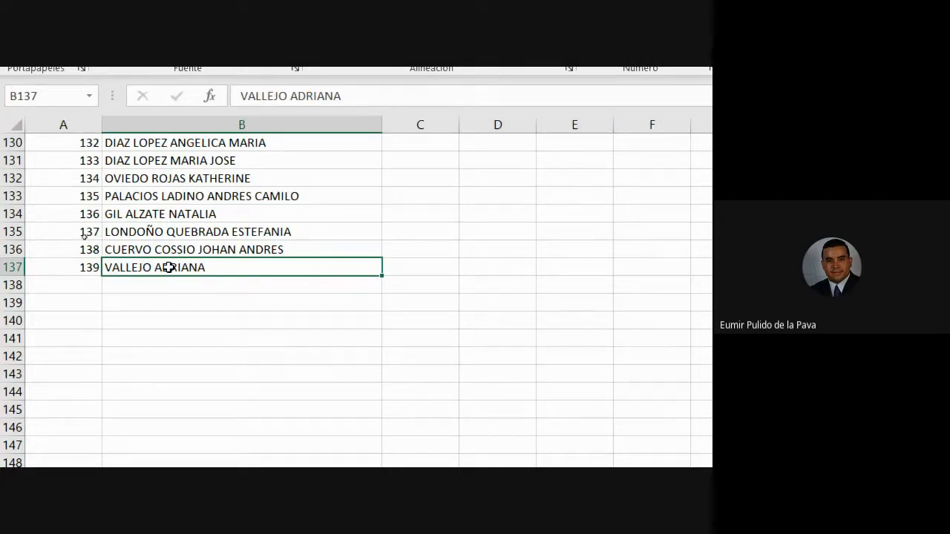
{"action": "scroll", "coordinate": [170, 189], "scroll_direction": "up", "scroll_amount": 2}
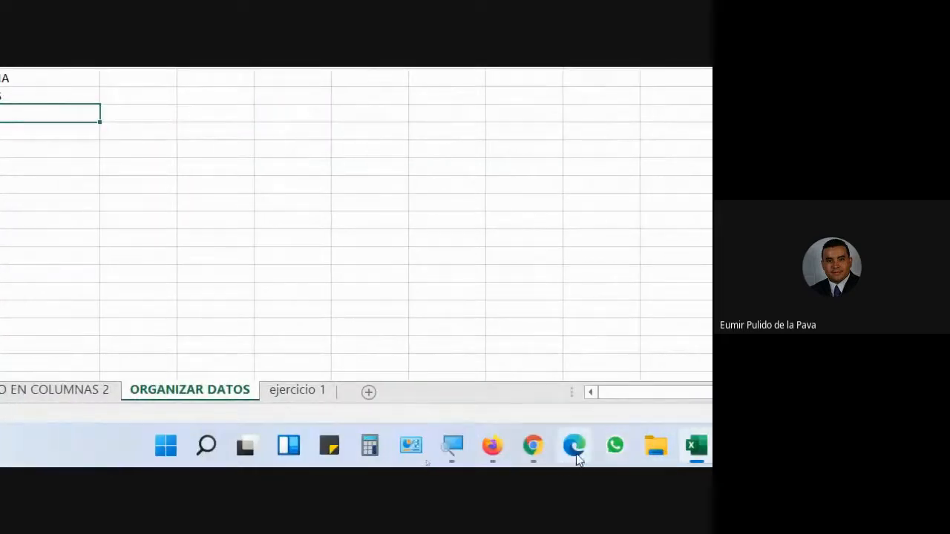
Admit the person waiting in the Google Meet call and return to the student list.
{"action": "mouse_move", "coordinate": [536, 449]}
{"action": "left_click", "coordinate": [461, 394]}
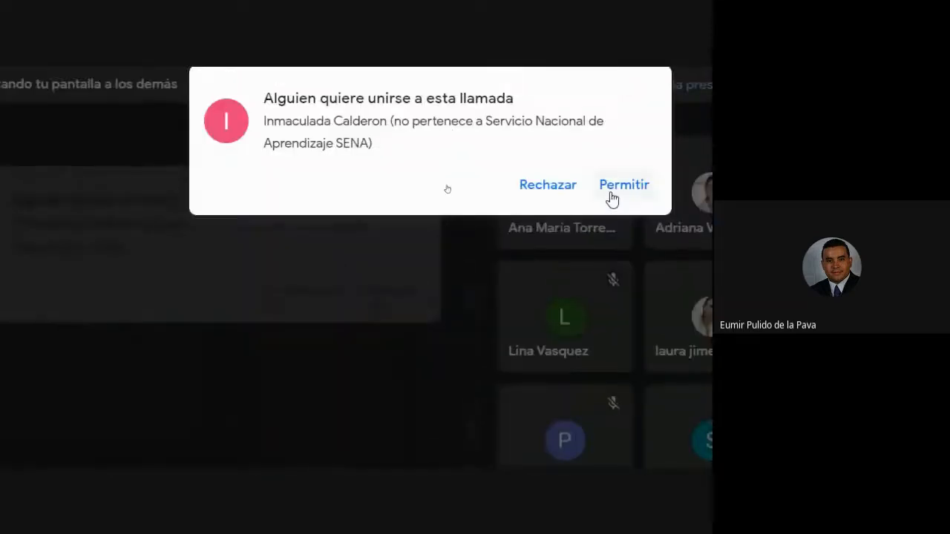
{"action": "left_click", "coordinate": [617, 191]}
{"action": "left_click", "coordinate": [291, 446]}
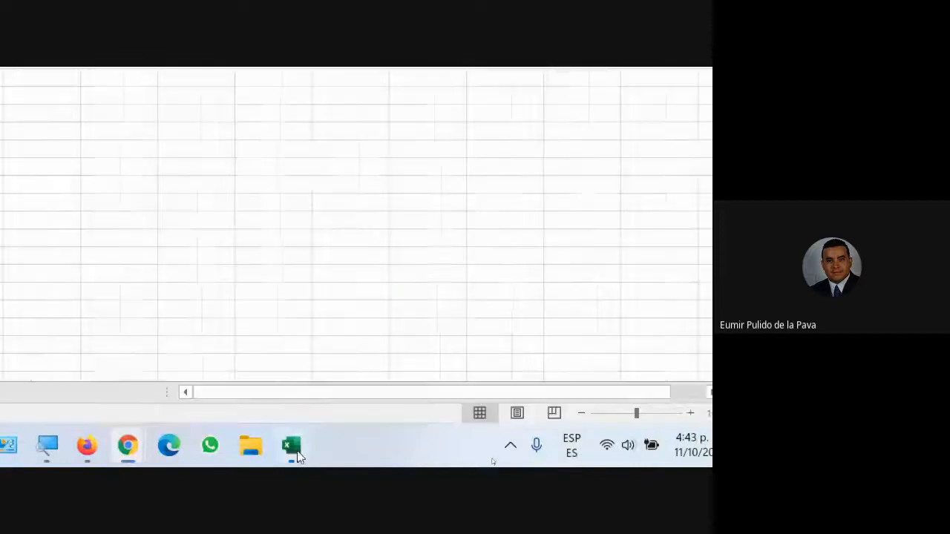
Select from the APRENDIZ header B1 down to the last name with Ctrl+Shift+Down.
{"action": "scroll", "coordinate": [35, 177], "scroll_direction": "up", "scroll_amount": 20}
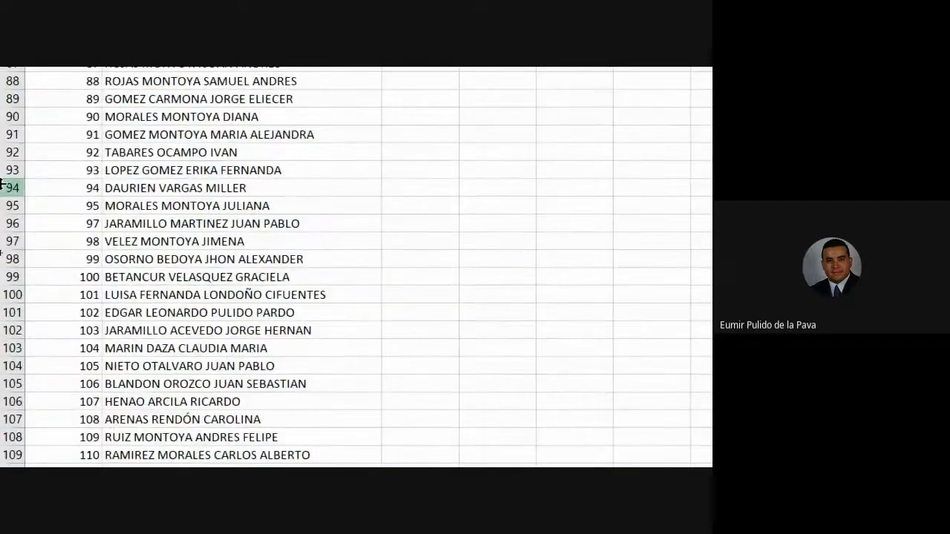
{"action": "scroll", "coordinate": [34, 177], "scroll_direction": "up", "scroll_amount": 12}
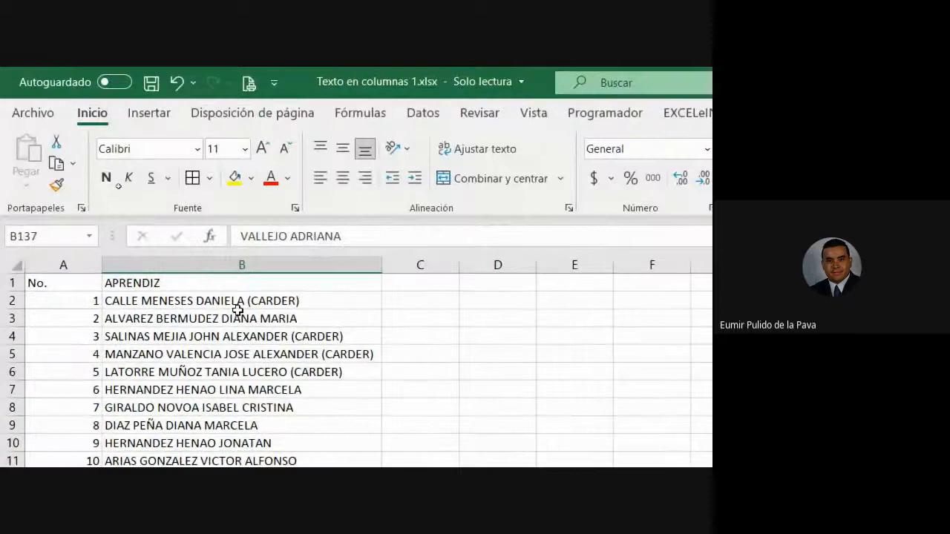
{"action": "left_click", "coordinate": [222, 285]}
{"action": "key", "text": "ctrl+shift+Down"}
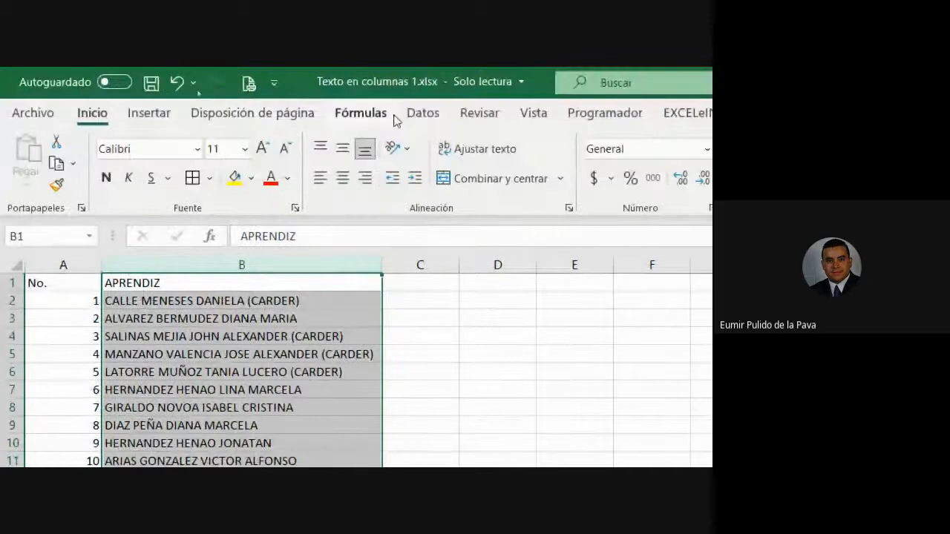
Start a delimited Text to Columns on the names, swapping the $ separator for Space, up to step 3.
{"action": "left_click", "coordinate": [422, 115]}
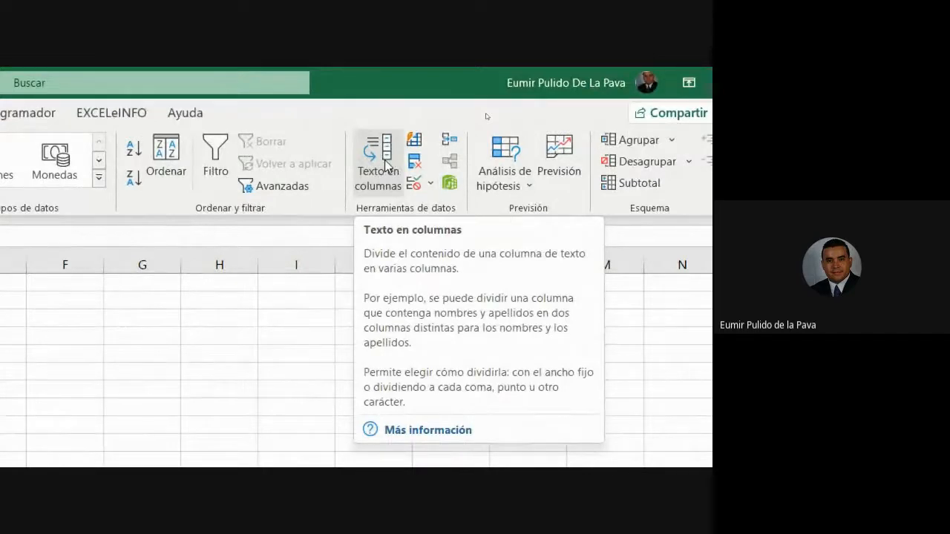
{"action": "left_click", "coordinate": [385, 165]}
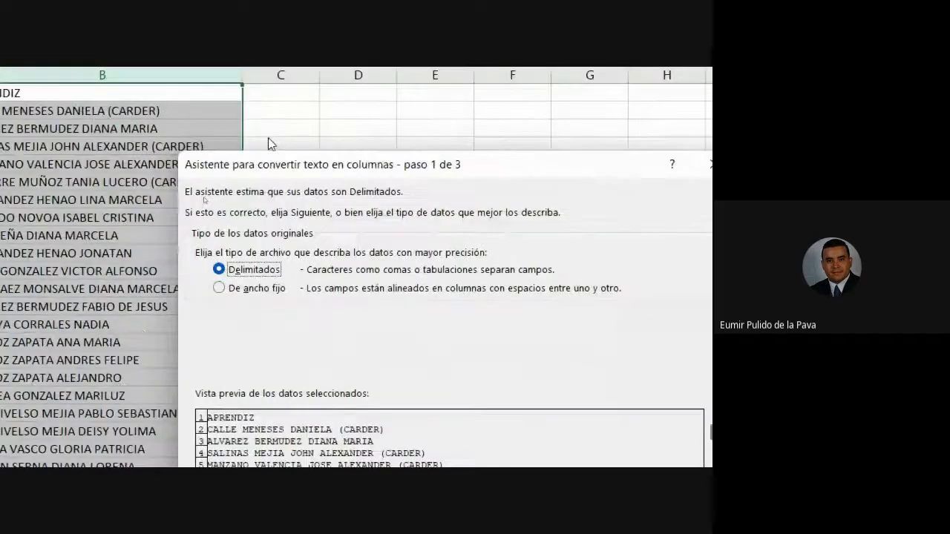
{"action": "left_click_drag", "start_coordinate": [272, 168], "coordinate": [338, 99]}
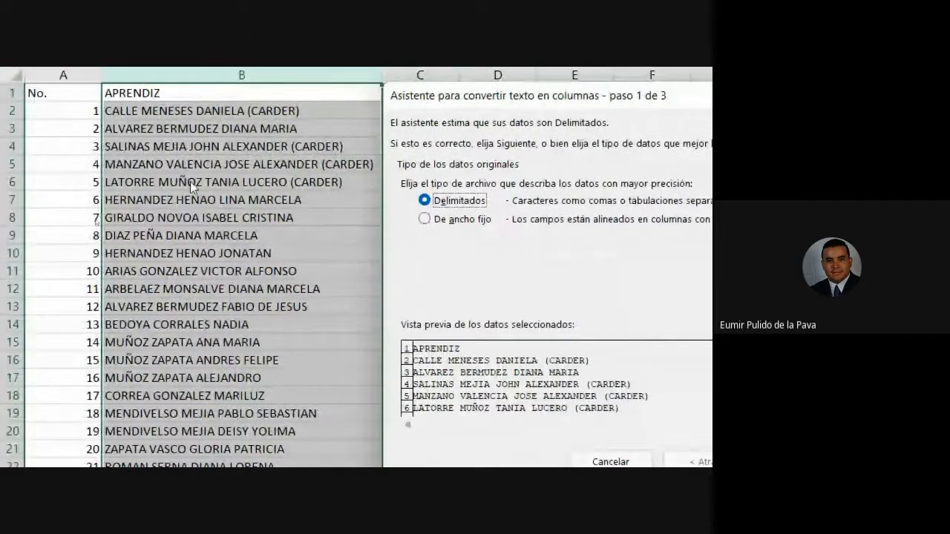
{"action": "left_click", "coordinate": [455, 223]}
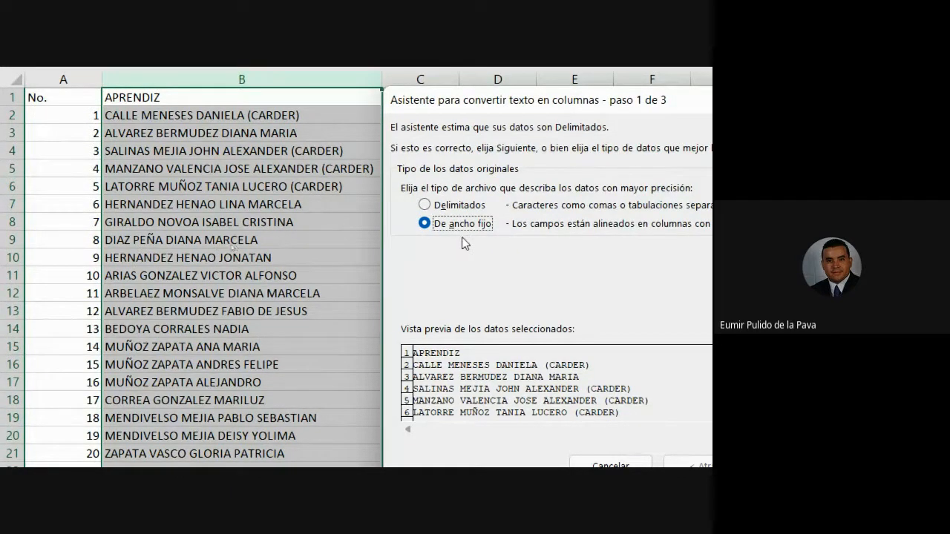
{"action": "left_click", "coordinate": [442, 210]}
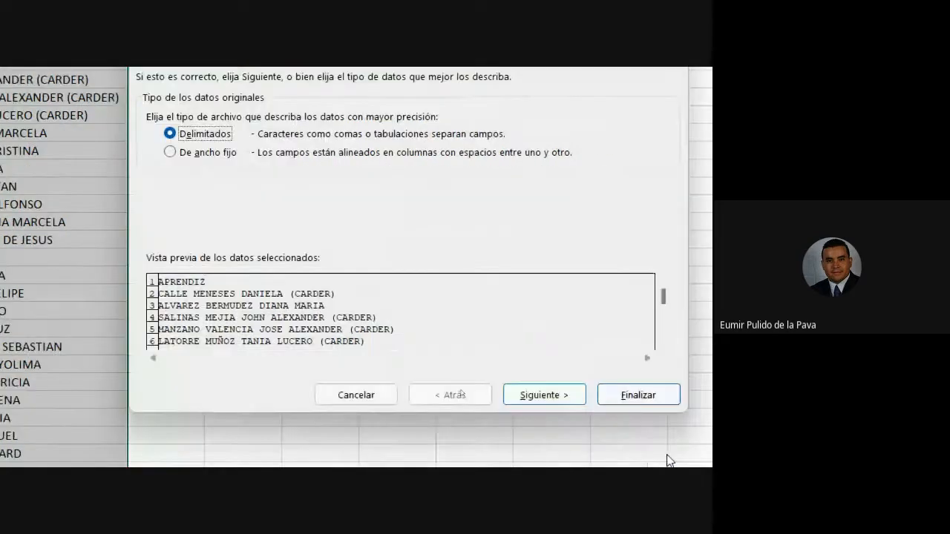
{"action": "left_click", "coordinate": [543, 395]}
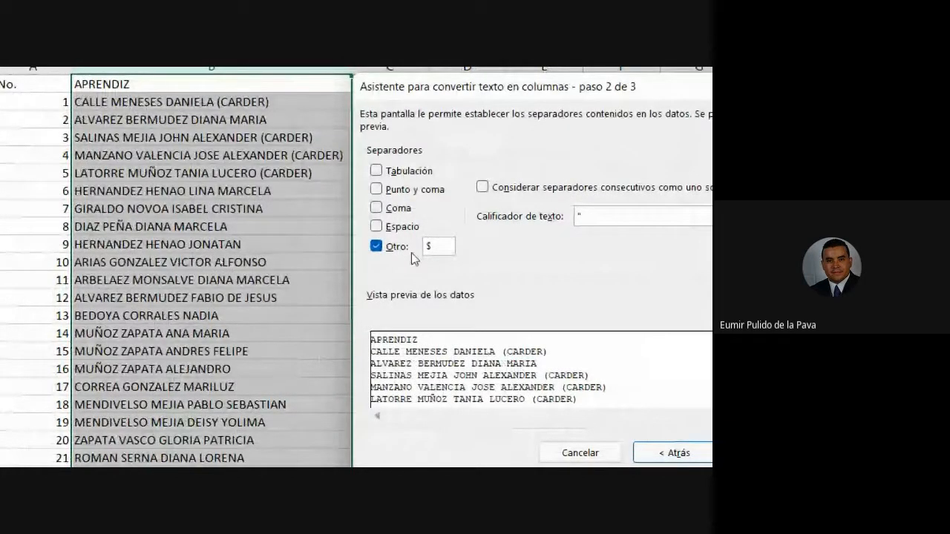
{"action": "left_click", "coordinate": [376, 247]}
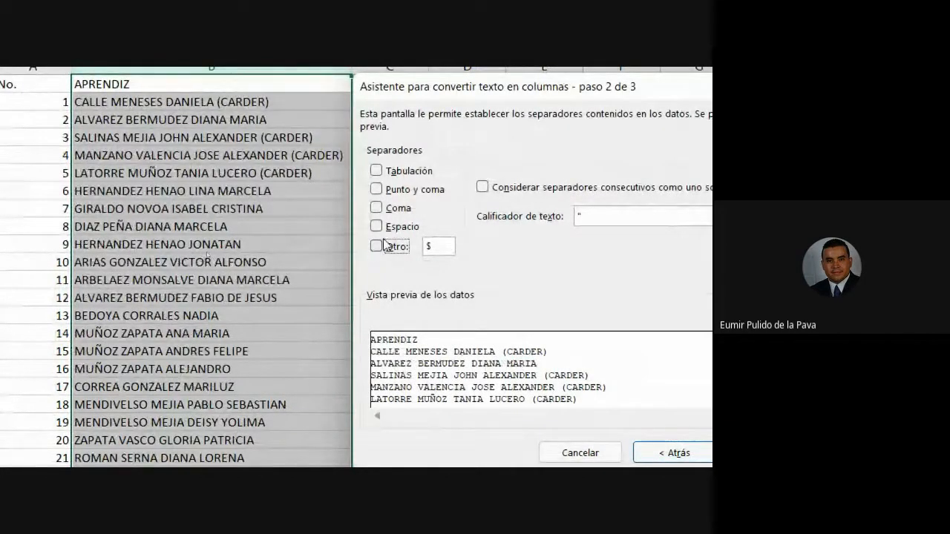
{"action": "left_click", "coordinate": [377, 227]}
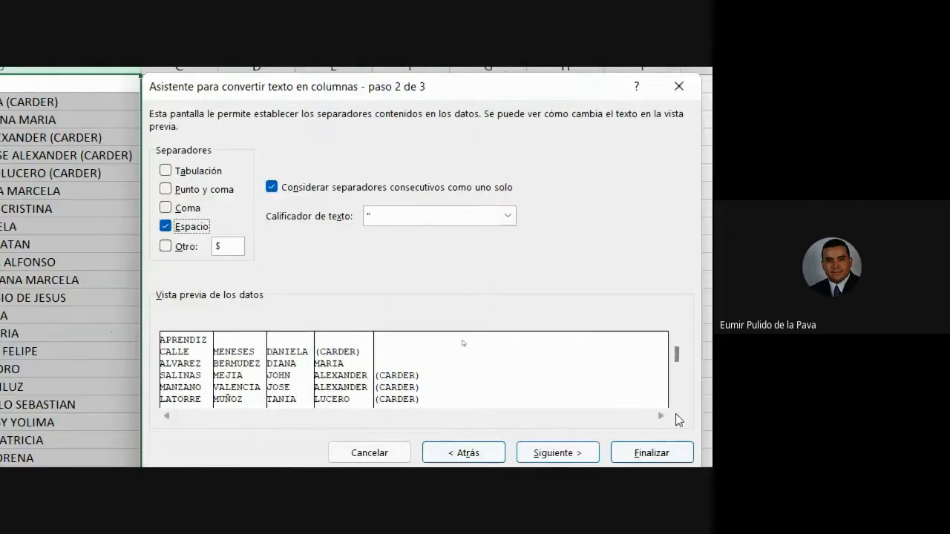
{"action": "left_click", "coordinate": [558, 452]}
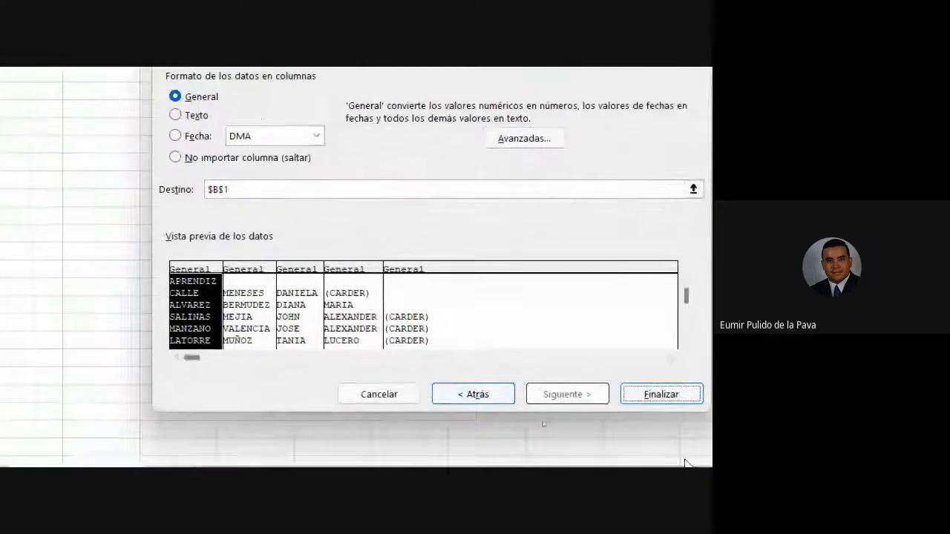
Finish splitting the names, autofit column B, and inspect the new columns D through F.
{"action": "left_click", "coordinate": [617, 398]}
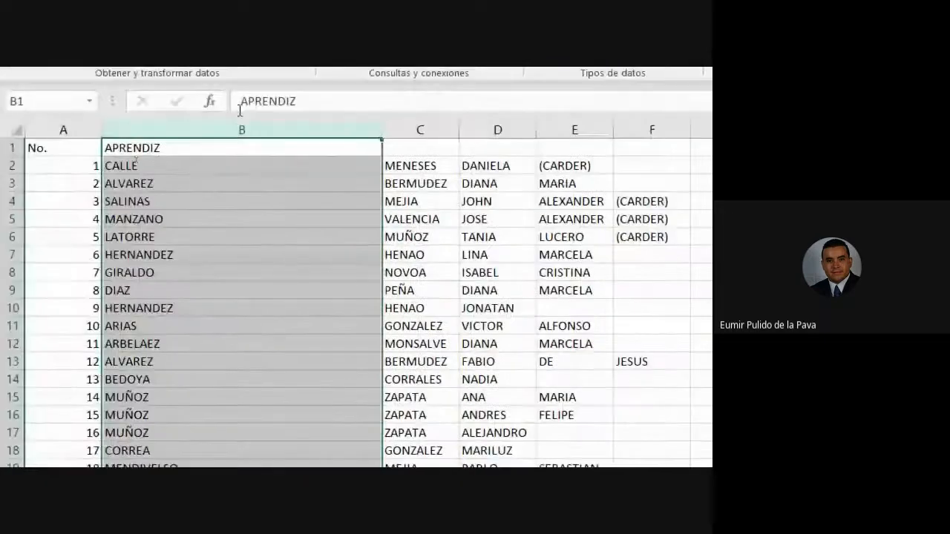
{"action": "double_click", "coordinate": [381, 129]}
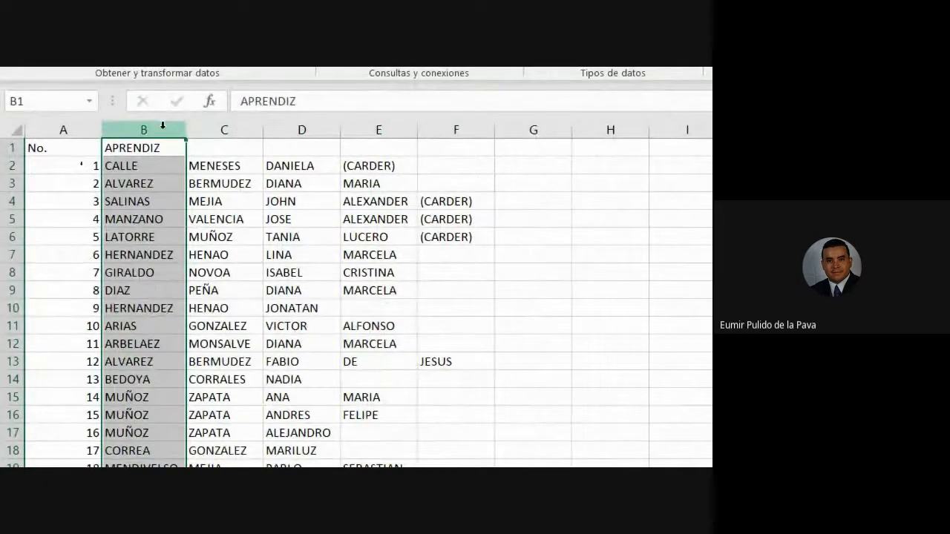
{"action": "left_click", "coordinate": [235, 130]}
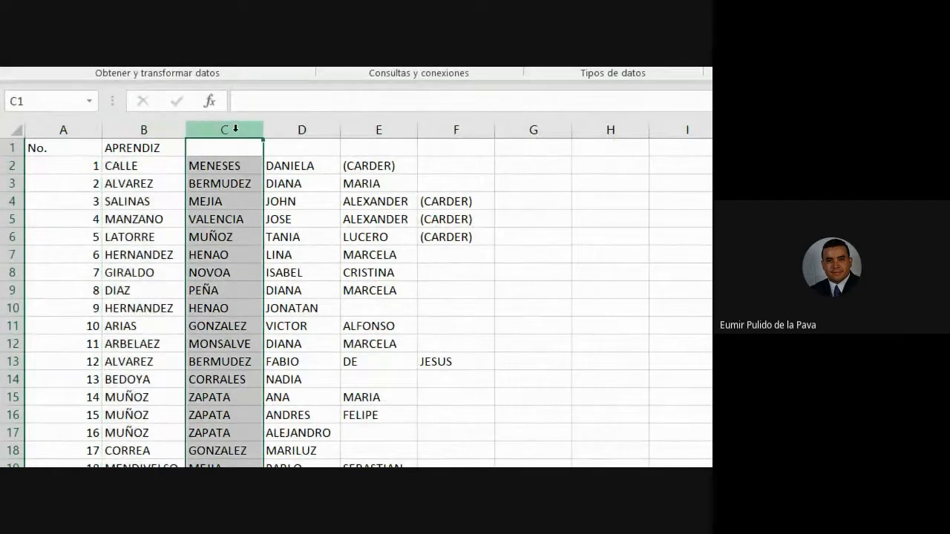
{"action": "left_click", "coordinate": [298, 129]}
{"action": "left_click", "coordinate": [387, 129]}
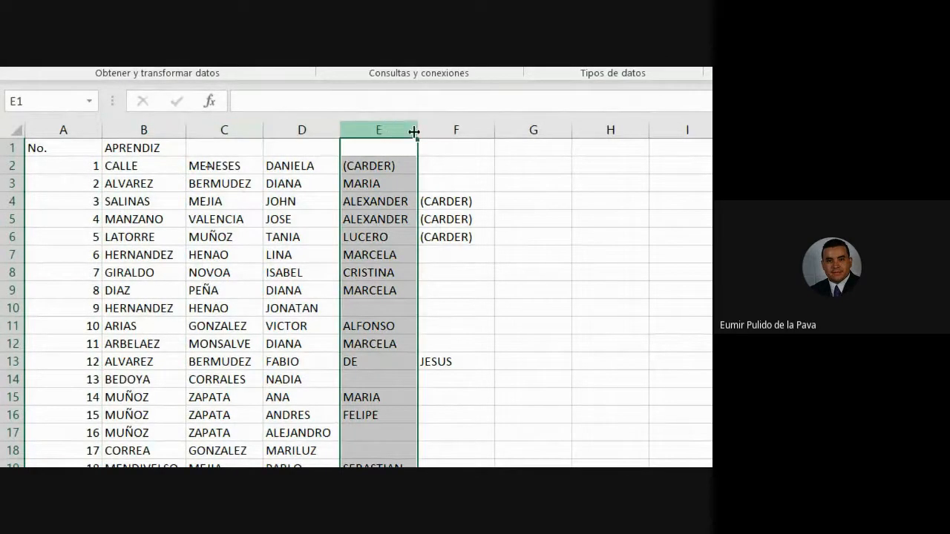
{"action": "left_click", "coordinate": [466, 130]}
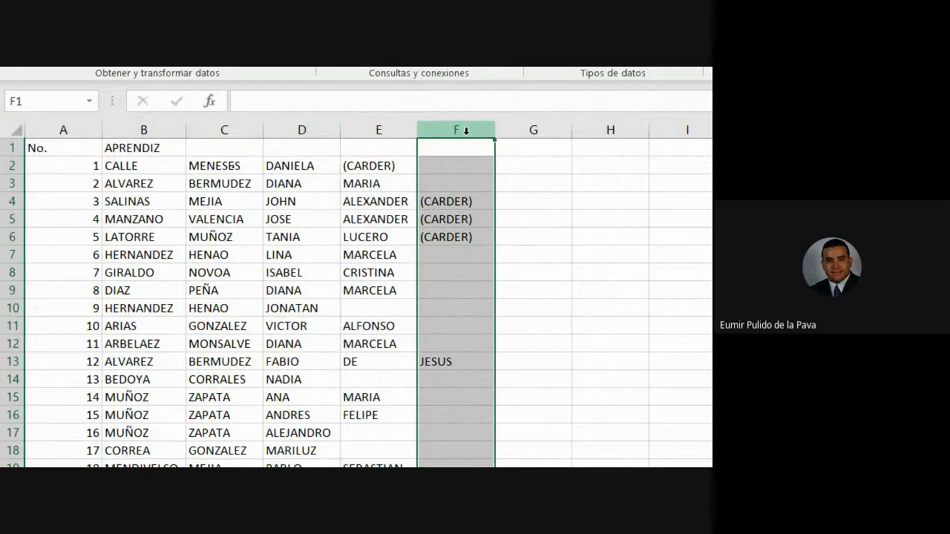
{"action": "left_click_drag", "start_coordinate": [303, 130], "coordinate": [456, 124]}
Delete the (CARDER) tags from E2 and column F.
{"action": "left_click", "coordinate": [426, 362]}
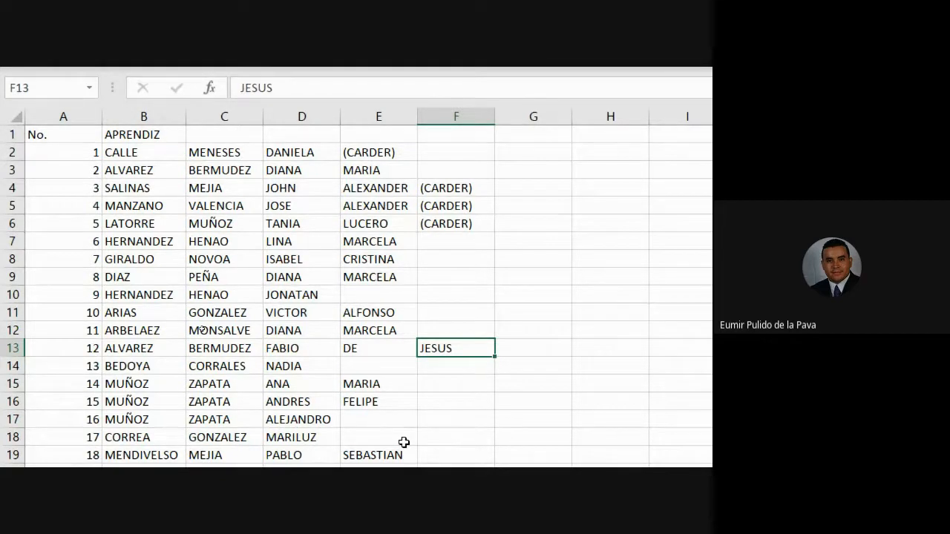
{"action": "left_click", "coordinate": [408, 150]}
{"action": "key", "text": "Delete"}
{"action": "left_click_drag", "start_coordinate": [454, 188], "coordinate": [473, 244]}
{"action": "key", "text": "Delete"}
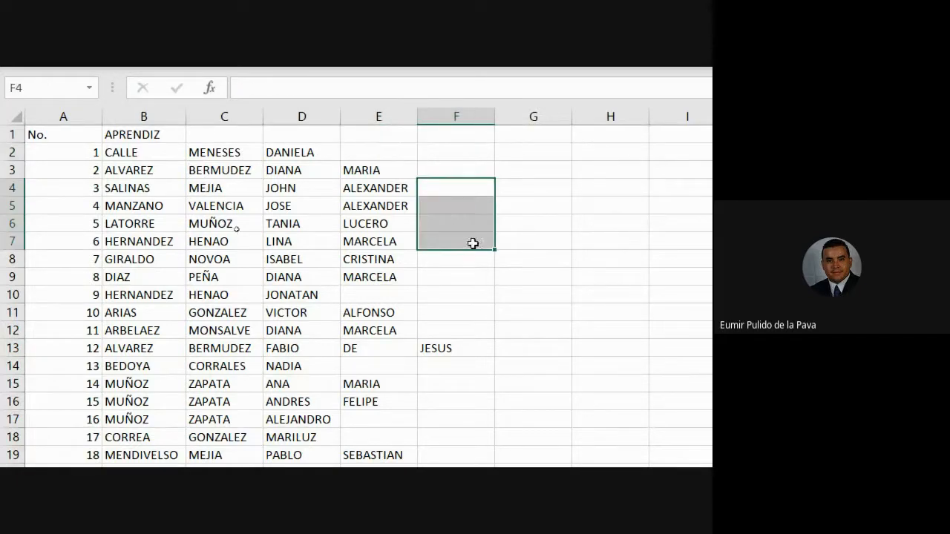
{"action": "left_click", "coordinate": [513, 361]}
Move the misplaced first name from C137 to D137 and verify column D.
{"action": "scroll", "coordinate": [278, 319], "scroll_direction": "down", "scroll_amount": 1}
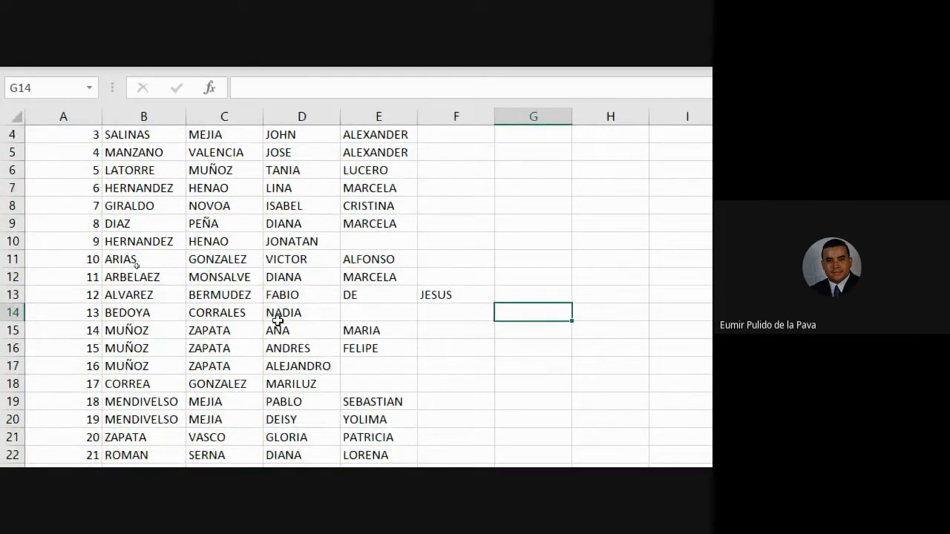
{"action": "scroll", "coordinate": [390, 443], "scroll_direction": "down", "scroll_amount": 5}
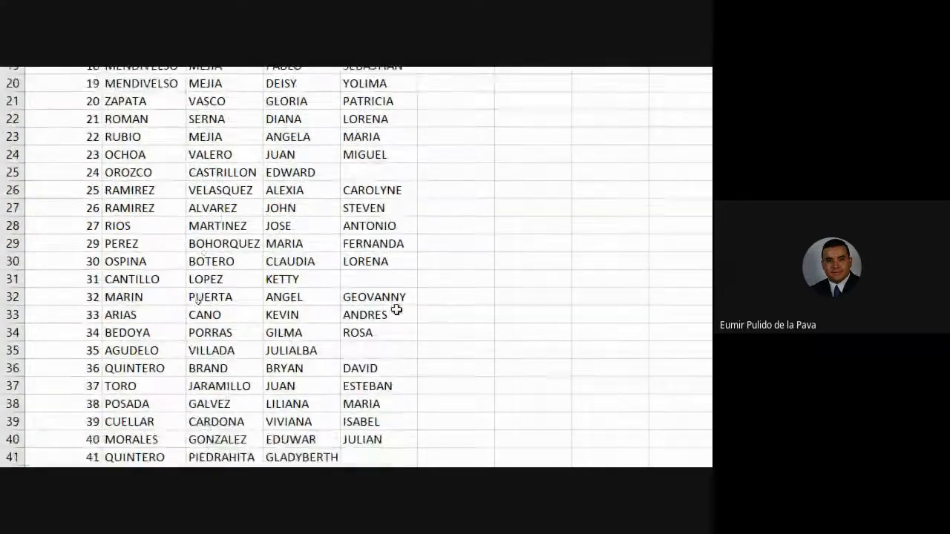
{"action": "scroll", "coordinate": [396, 310], "scroll_direction": "down", "scroll_amount": 8}
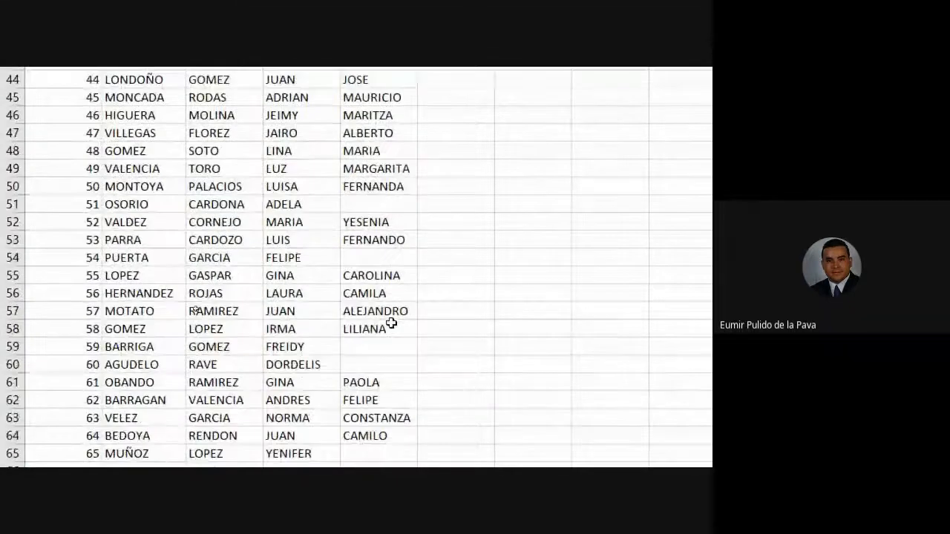
{"action": "scroll", "coordinate": [391, 323], "scroll_direction": "down", "scroll_amount": 8}
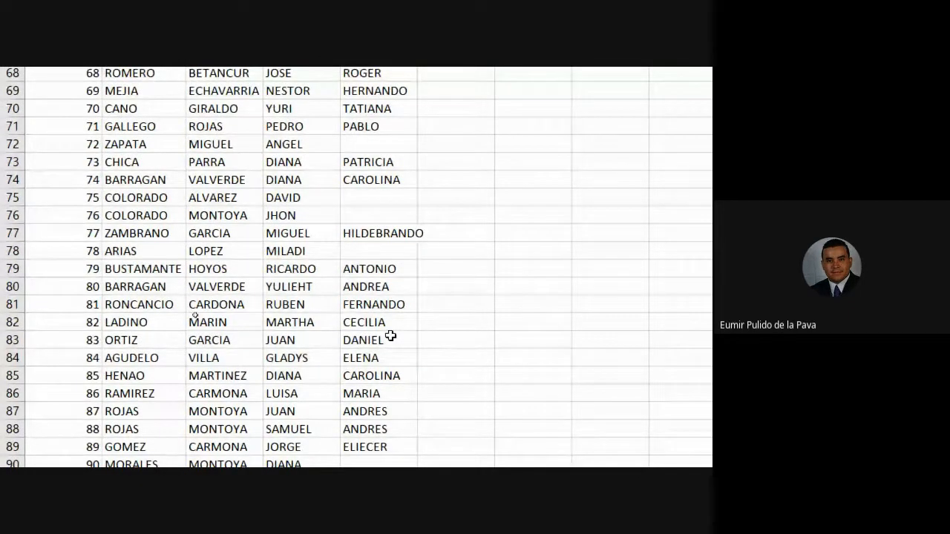
{"action": "scroll", "coordinate": [390, 336], "scroll_direction": "down", "scroll_amount": 10}
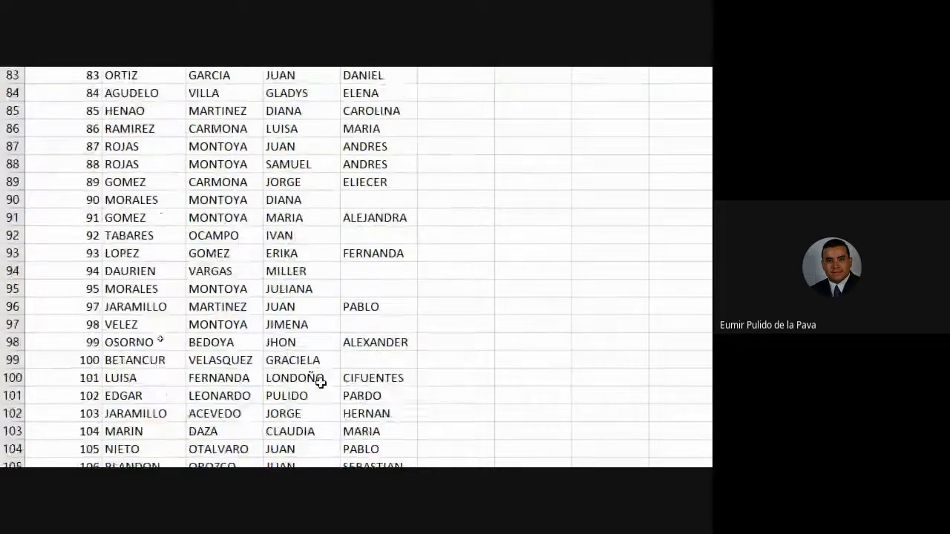
{"action": "scroll", "coordinate": [316, 394], "scroll_direction": "down", "scroll_amount": 10}
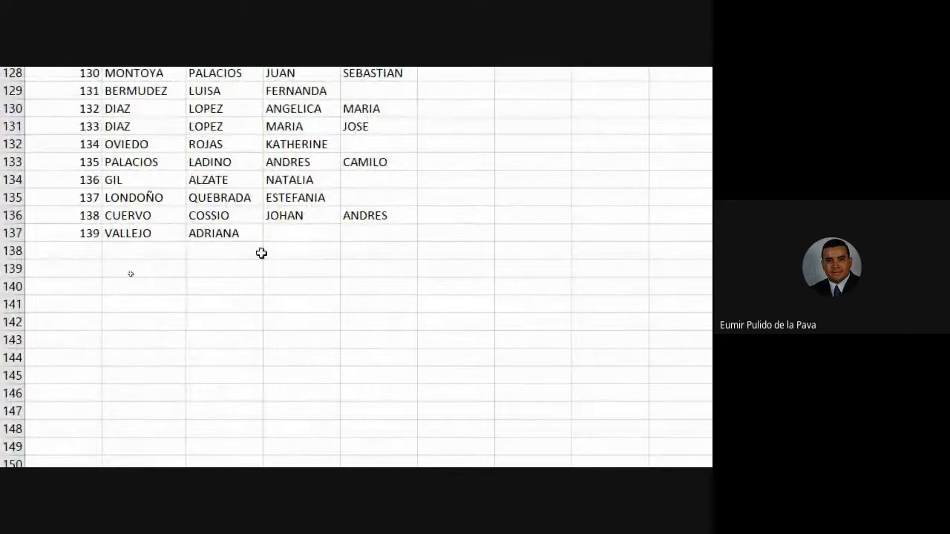
{"action": "left_click", "coordinate": [226, 236]}
{"action": "left_click_drag", "start_coordinate": [222, 243], "coordinate": [282, 236]}
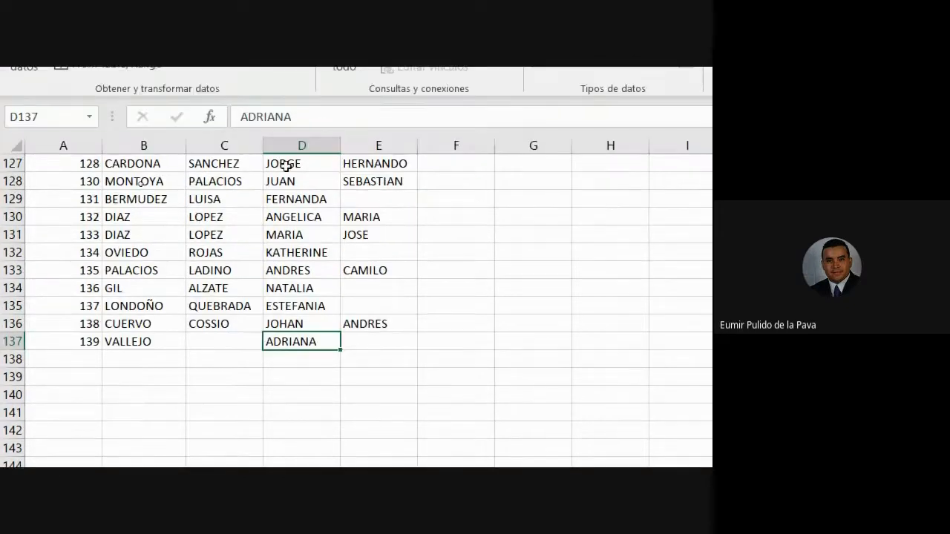
{"action": "left_click", "coordinate": [286, 165]}
{"action": "key", "text": "ctrl+shift+Down"}
{"action": "key", "text": "ctrl+shift+Down"}
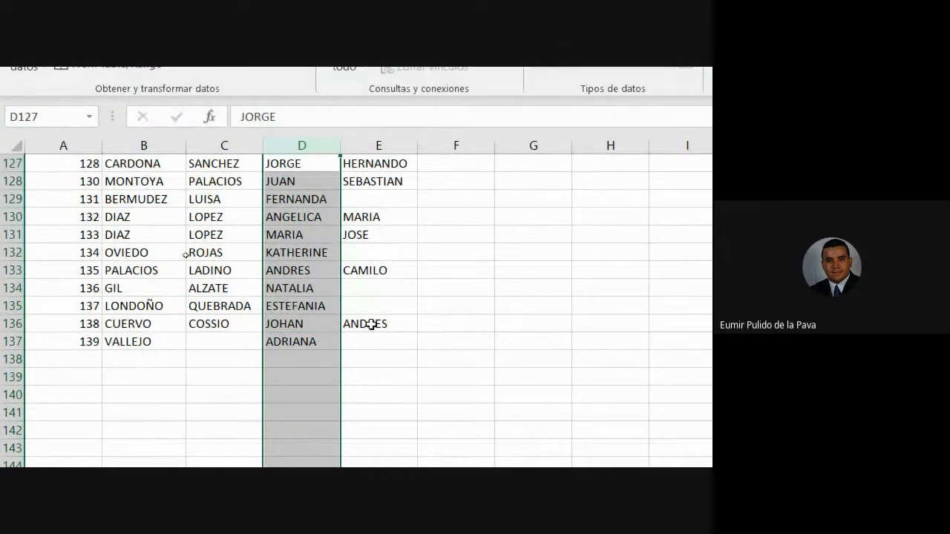
{"action": "left_click", "coordinate": [300, 340]}
{"action": "left_click", "coordinate": [212, 343]}
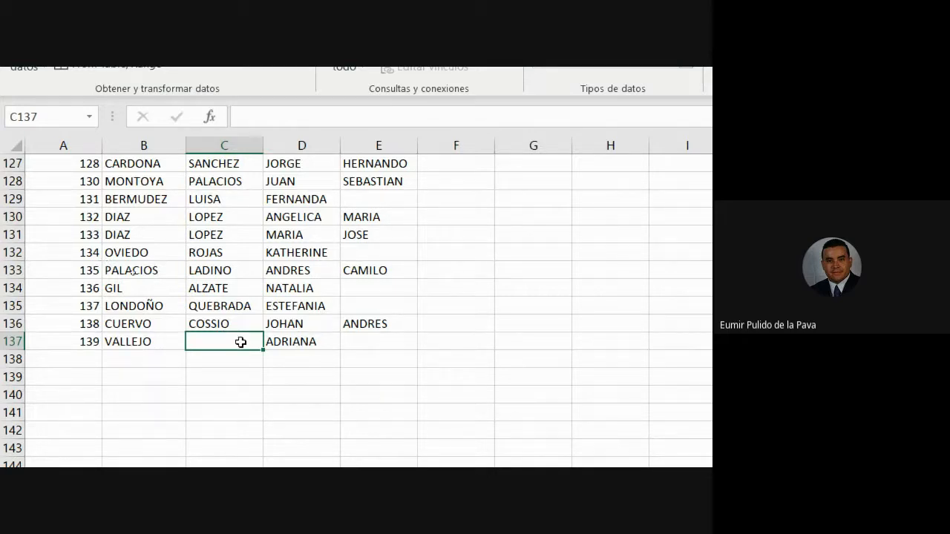
Admit another person into the video call and return to the spreadsheet.
{"action": "left_click", "coordinate": [532, 445]}
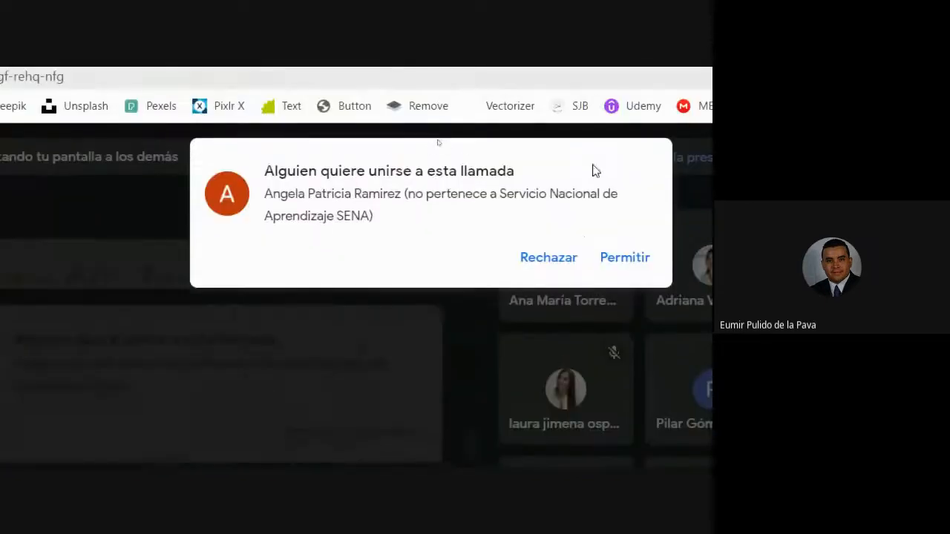
{"action": "left_click", "coordinate": [615, 259]}
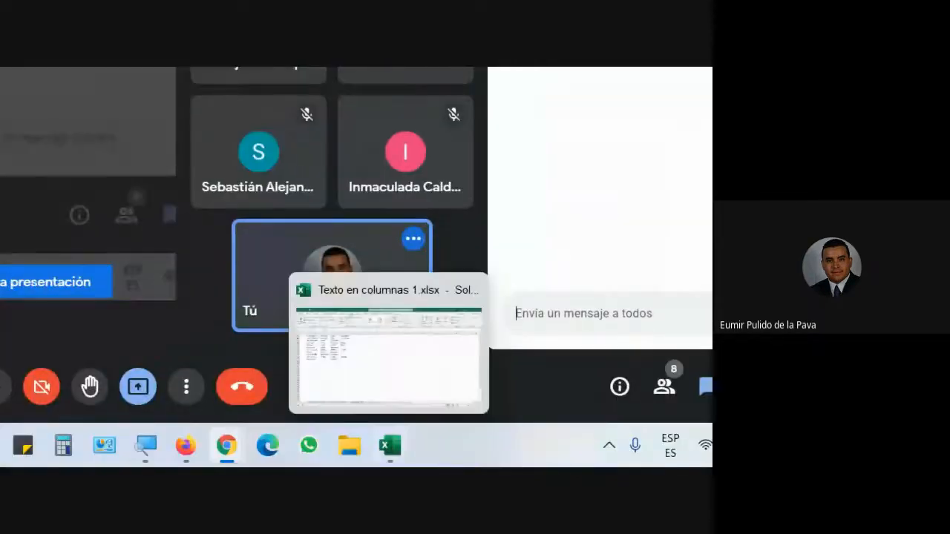
{"action": "left_click", "coordinate": [390, 445]}
{"action": "scroll", "coordinate": [224, 327], "scroll_direction": "up", "scroll_amount": 20}
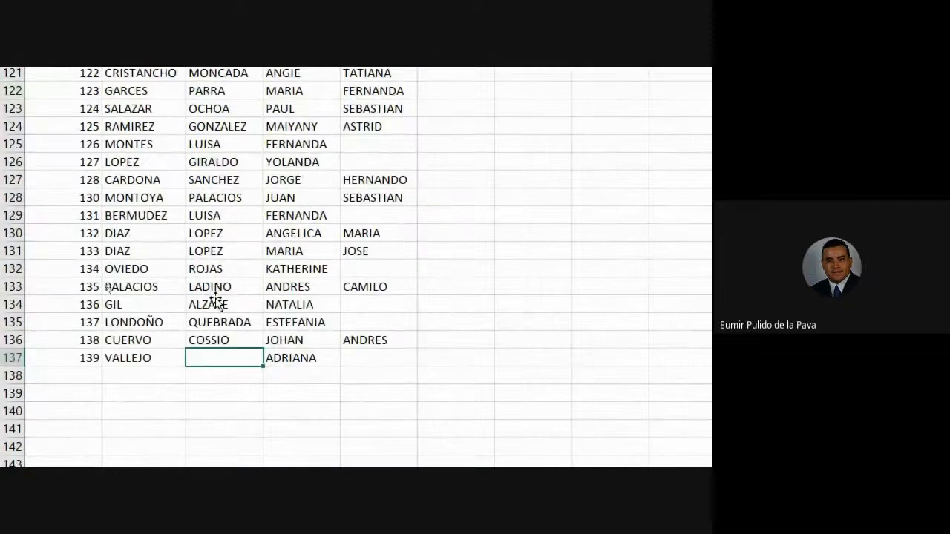
Move the NOMBRE and APELLIDOS headings from K1:L1 to H1:I1 and widen their column.
{"action": "scroll", "coordinate": [224, 264], "scroll_direction": "up", "scroll_amount": 20}
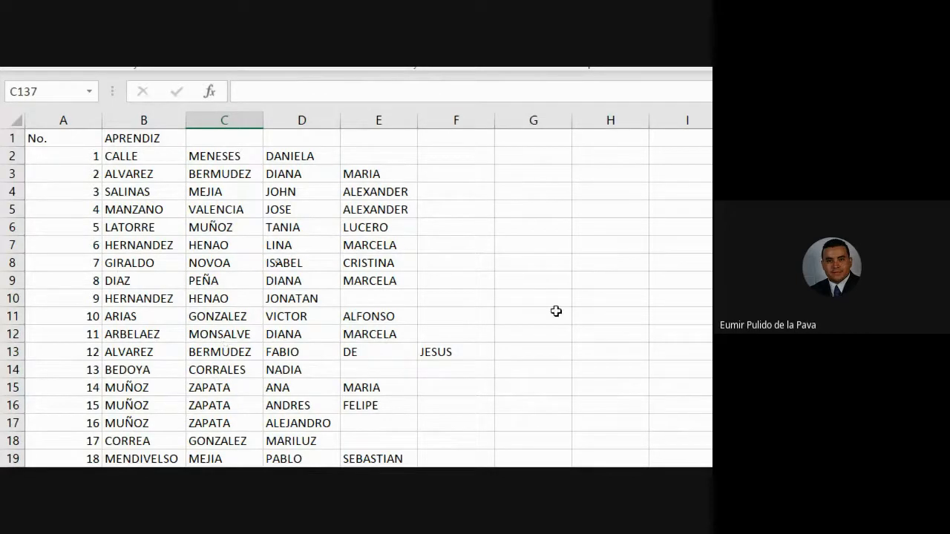
{"action": "scroll", "coordinate": [556, 312], "scroll_direction": "right", "scroll_amount": 4}
{"action": "left_click", "coordinate": [512, 137]}
{"action": "left_click_drag", "start_coordinate": [512, 136], "coordinate": [402, 122]}
{"action": "left_click_drag", "start_coordinate": [479, 117], "coordinate": [652, 119]}
Increase the font size of H2:I2 to 14.
{"action": "left_click_drag", "start_coordinate": [388, 155], "coordinate": [440, 156]}
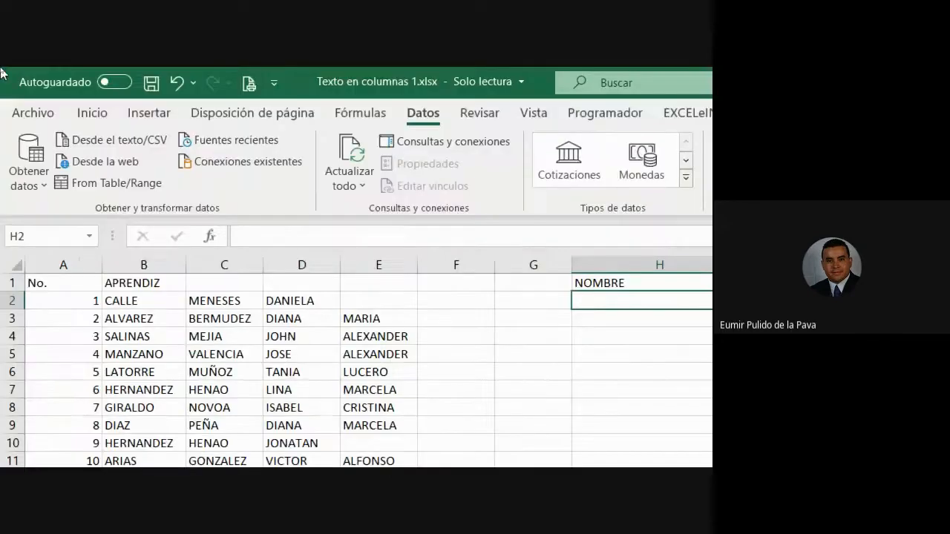
{"action": "left_click", "coordinate": [92, 113]}
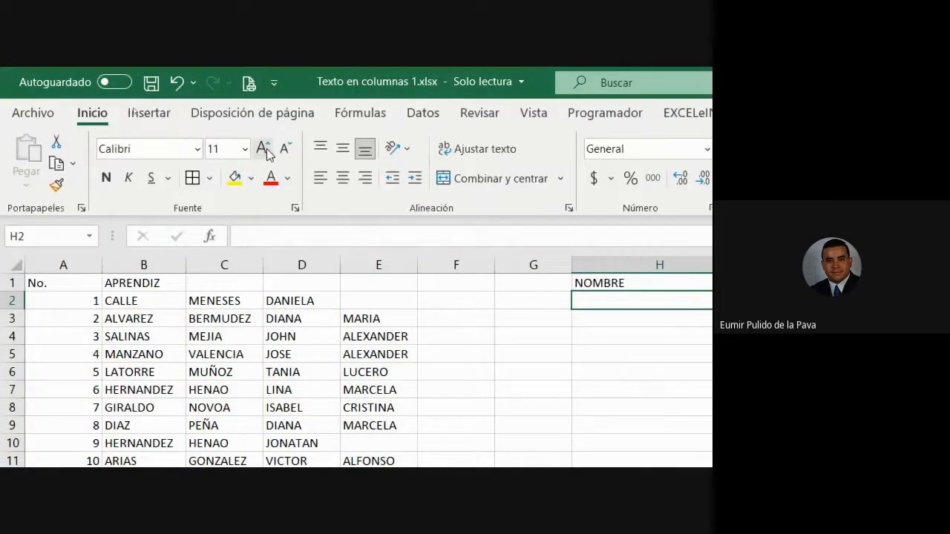
{"action": "left_click", "coordinate": [265, 151]}
{"action": "left_click", "coordinate": [265, 151]}
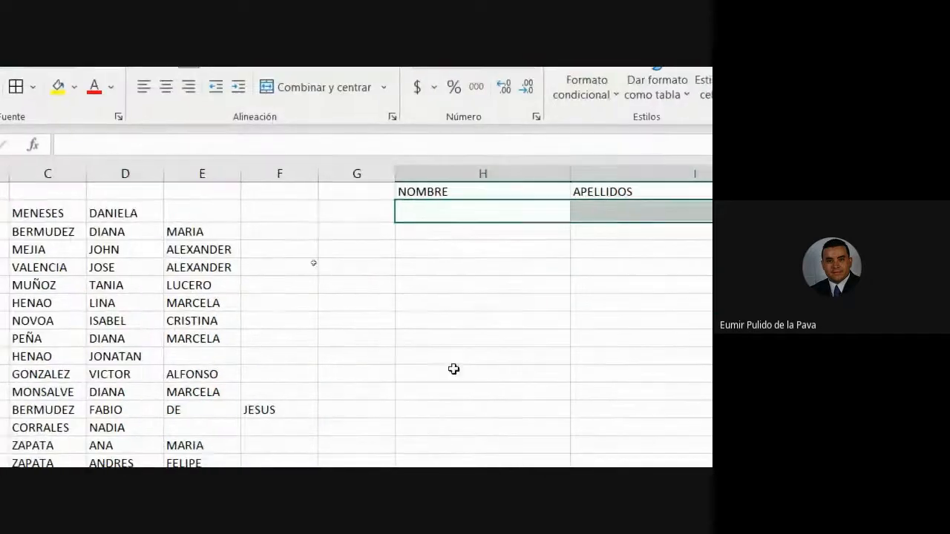
{"action": "left_click", "coordinate": [629, 461]}
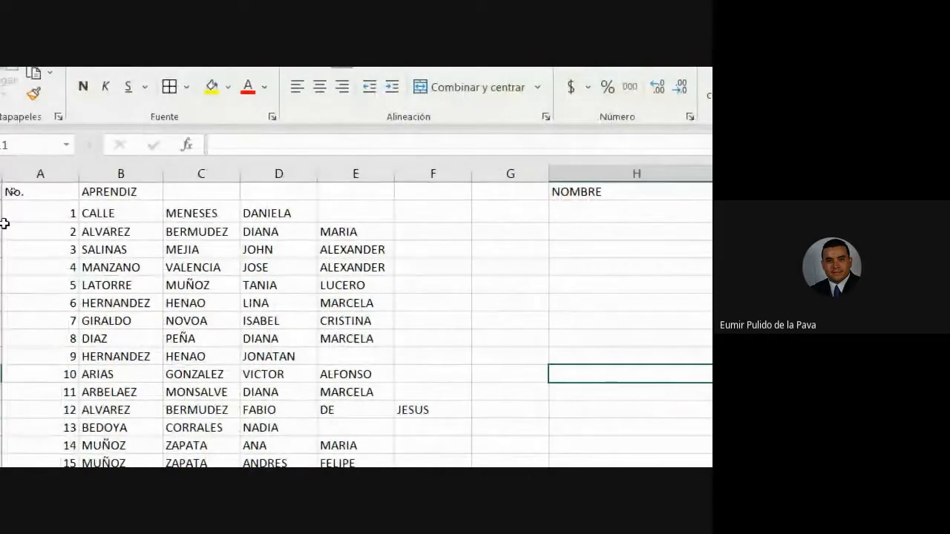
{"action": "left_click", "coordinate": [634, 210]}
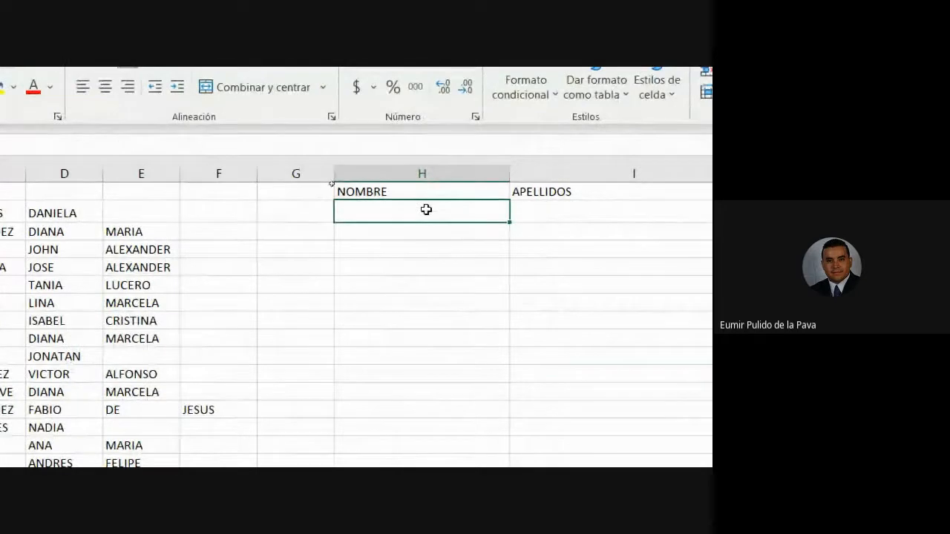
{"action": "left_click", "coordinate": [556, 208]}
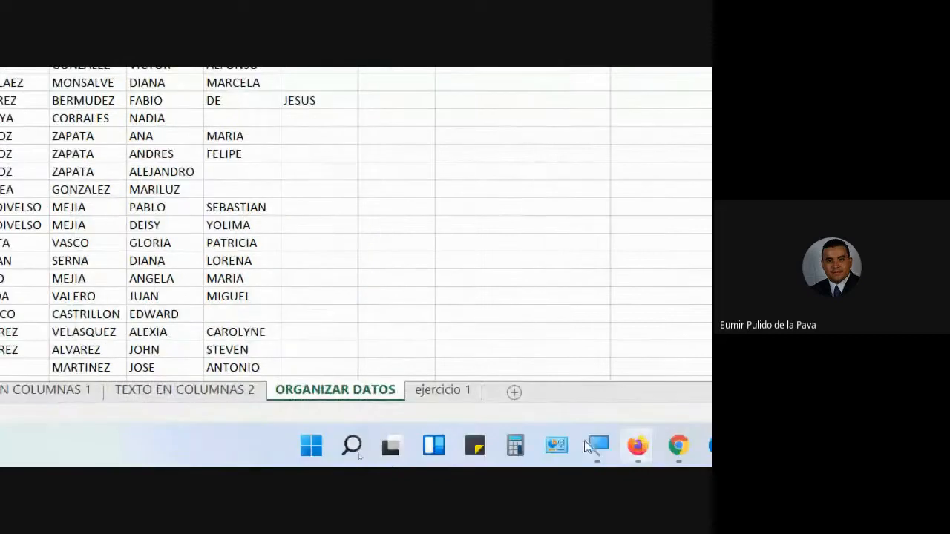
Reset the screen magnifier to 100% and minimize it.
{"action": "left_click", "coordinate": [557, 446]}
{"action": "left_click", "coordinate": [410, 389]}
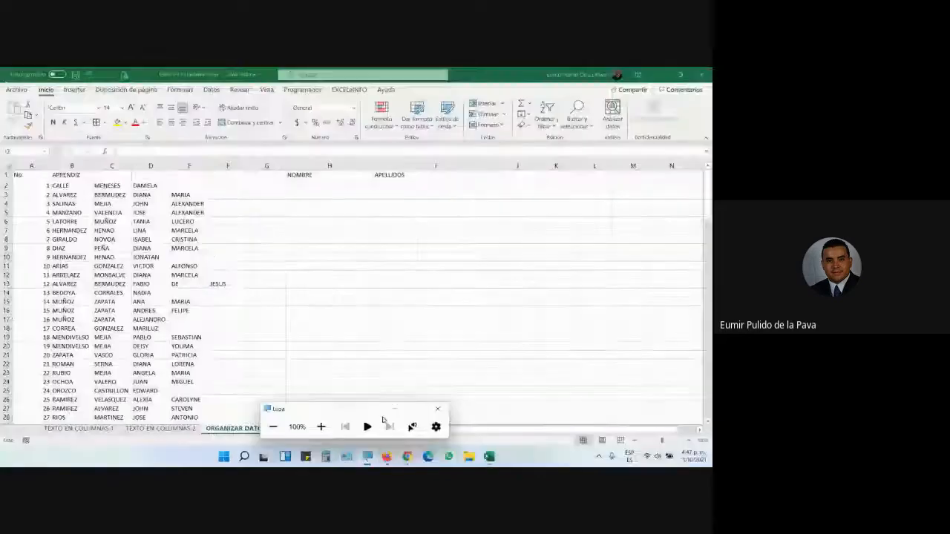
{"action": "left_click", "coordinate": [394, 409]}
Look in on the Google Meet call, then return to Excel and select H2.
{"action": "mouse_move", "coordinate": [407, 456]}
{"action": "left_click", "coordinate": [372, 417]}
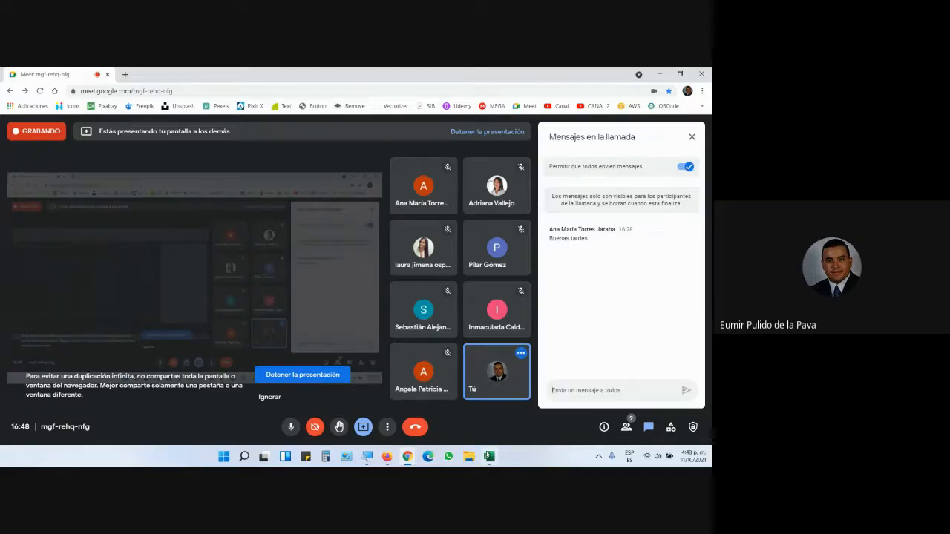
{"action": "left_click", "coordinate": [488, 456]}
{"action": "left_click", "coordinate": [333, 186]}
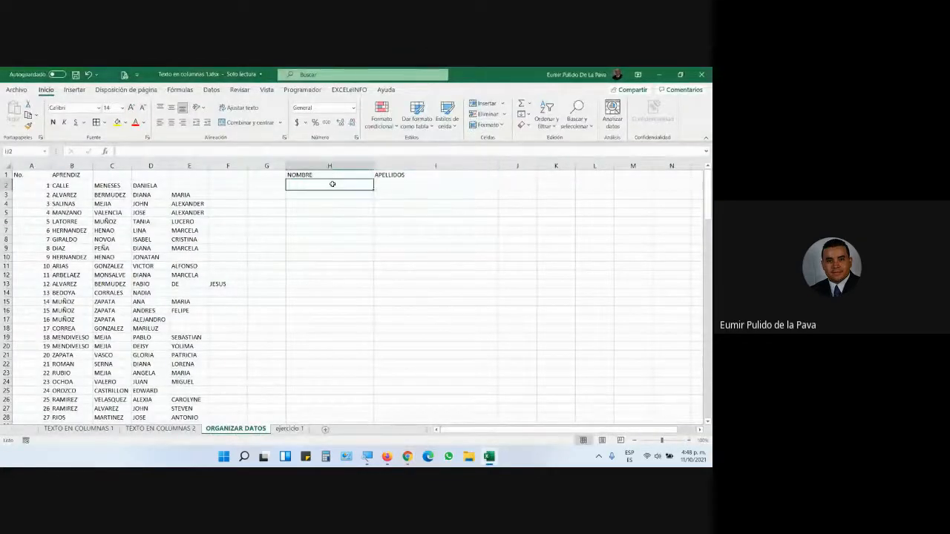
Enlarge H2's text to 18 and shade the first-name columns D to F light blue.
{"action": "left_click", "coordinate": [132, 109]}
{"action": "left_click", "coordinate": [132, 108]}
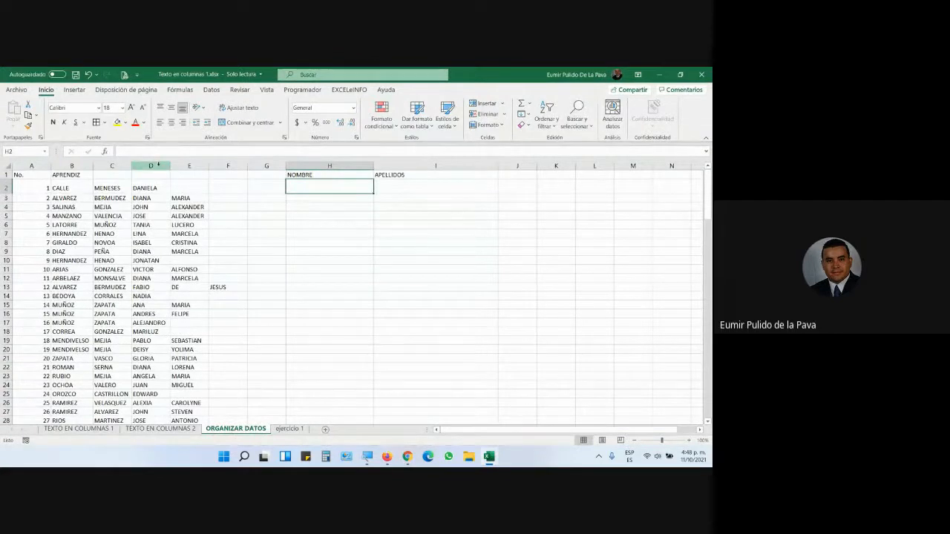
{"action": "left_click_drag", "start_coordinate": [158, 164], "coordinate": [228, 165]}
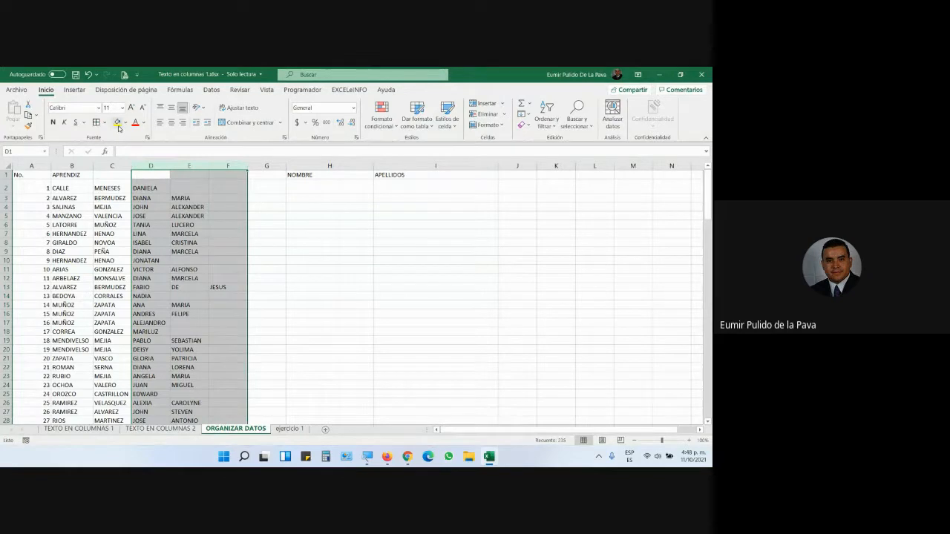
{"action": "left_click", "coordinate": [125, 123]}
{"action": "left_click", "coordinate": [249, 259]}
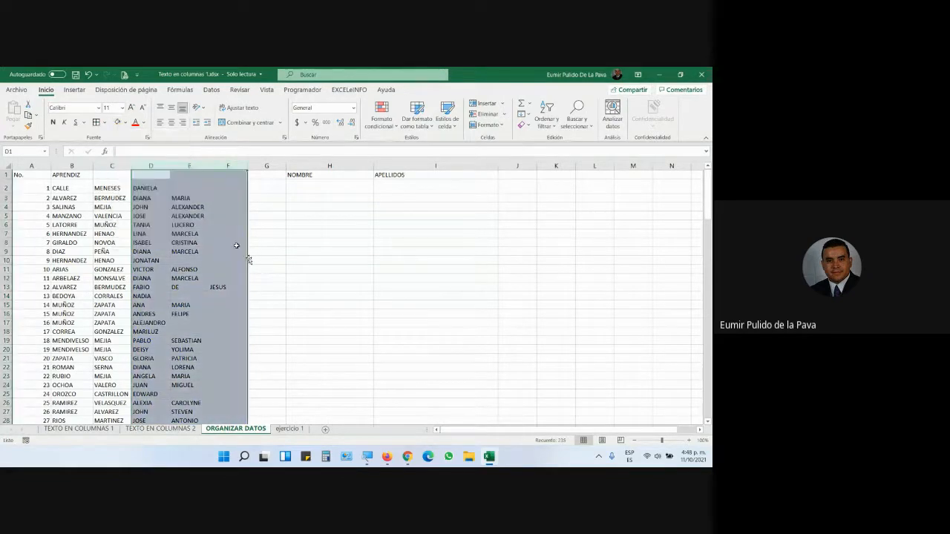
{"action": "left_click", "coordinate": [288, 314]}
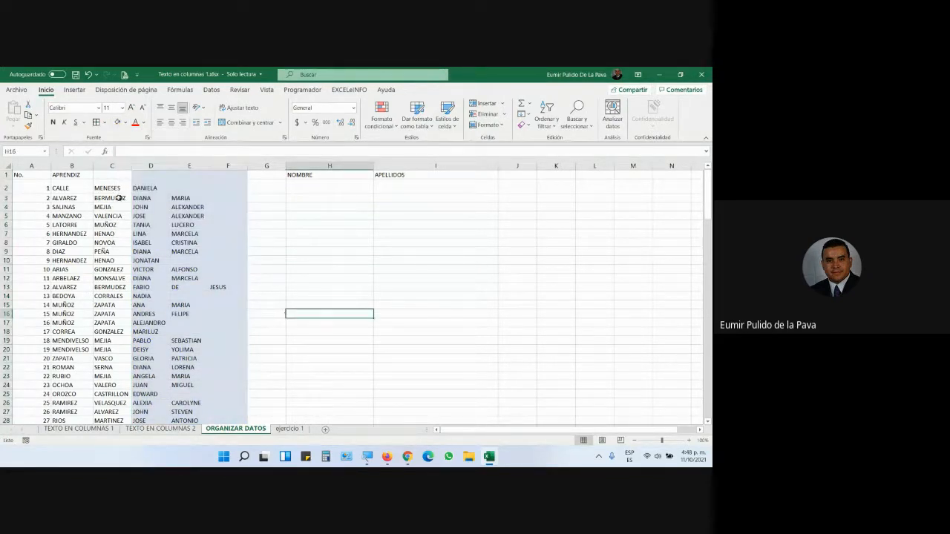
Fill the surname columns B and C with yellow and reselect H2.
{"action": "left_click_drag", "start_coordinate": [74, 166], "coordinate": [107, 167]}
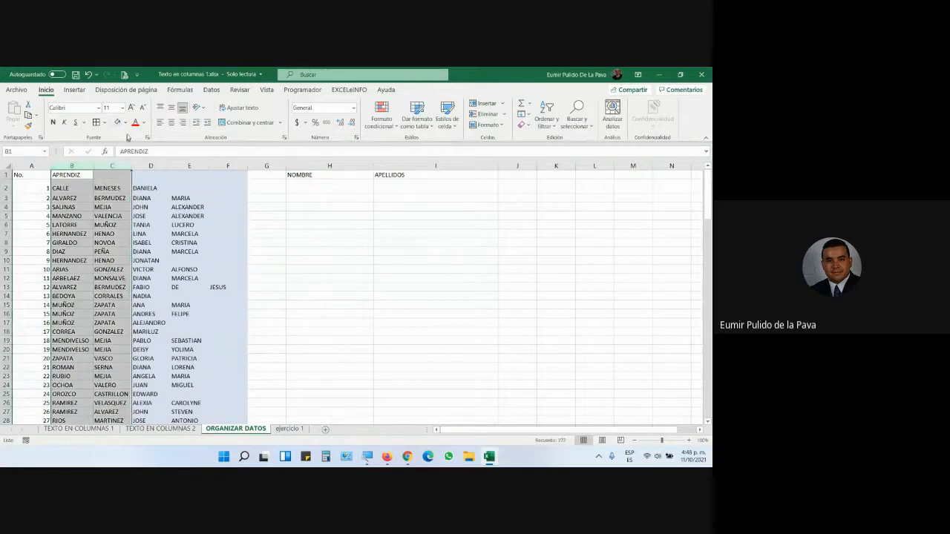
{"action": "left_click", "coordinate": [125, 123]}
{"action": "left_click", "coordinate": [168, 175]}
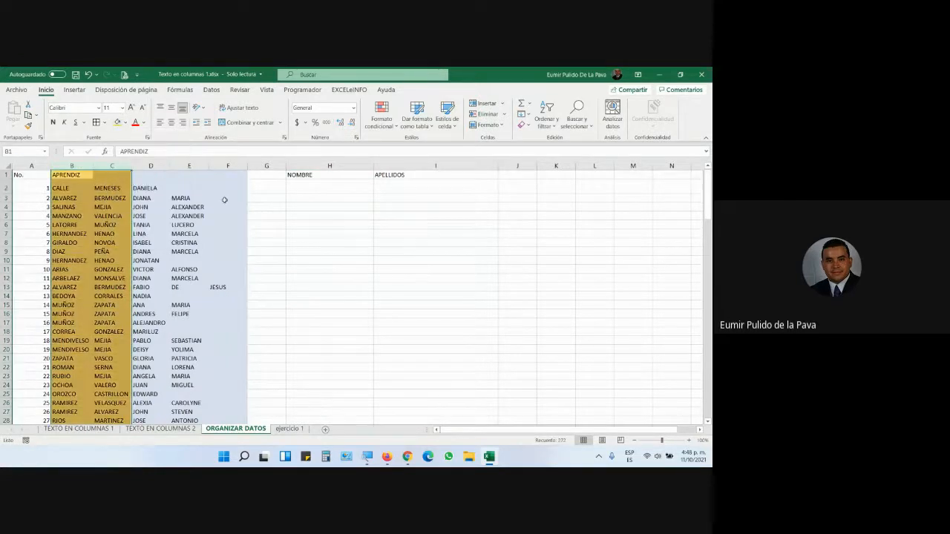
{"action": "left_click", "coordinate": [329, 251]}
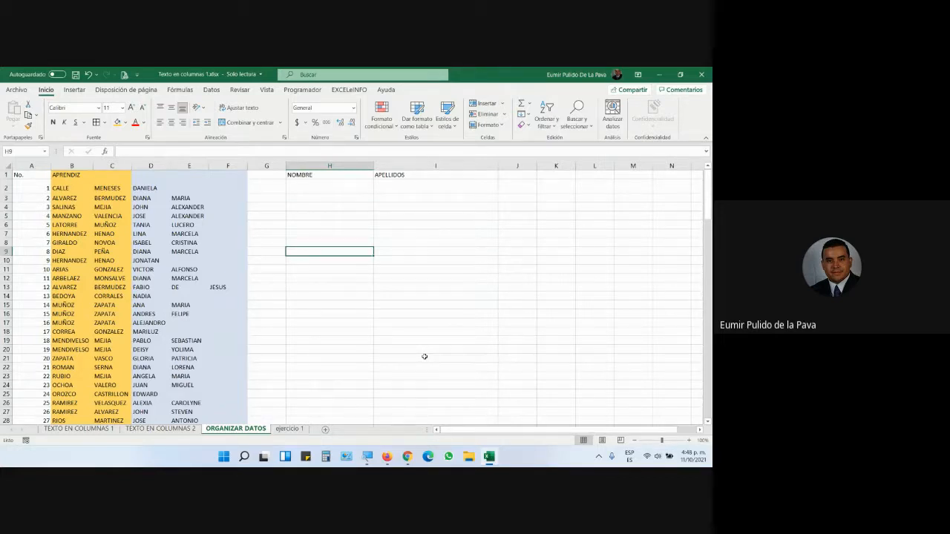
{"action": "left_click", "coordinate": [313, 187]}
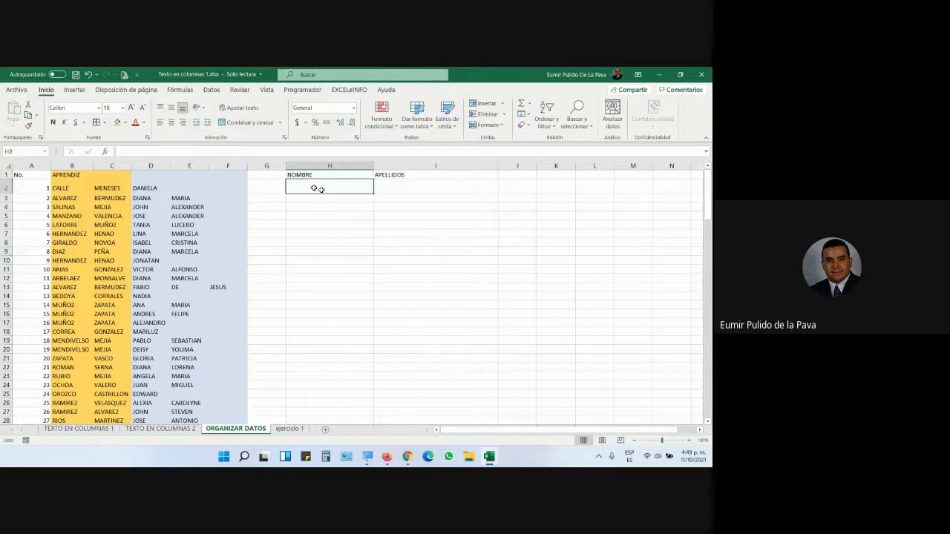
Enter =CONCATENAR(D2;E2;F2) in H2 so the first NOMBRE cell shows DANIELA.
{"action": "type", "text": "="}
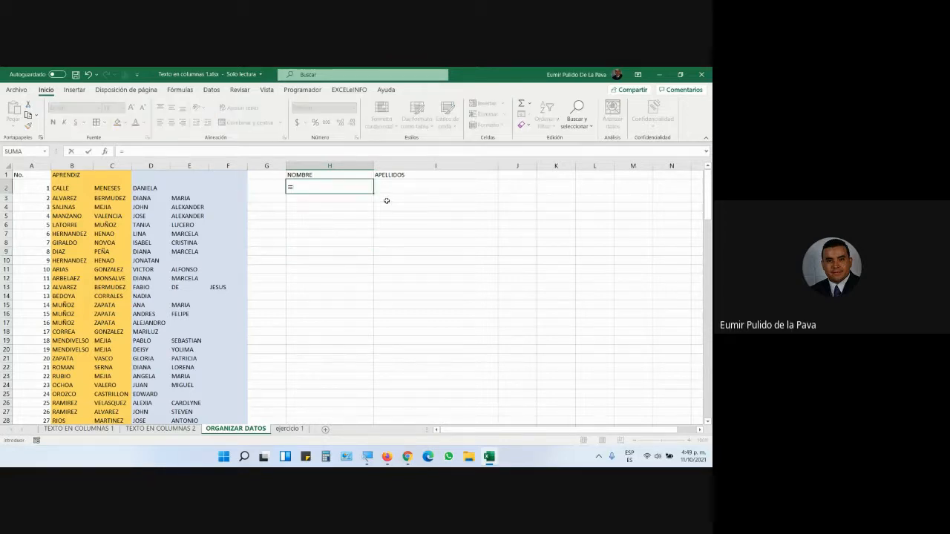
{"action": "type", "text": "CONC"}
{"action": "key", "text": "Down"}
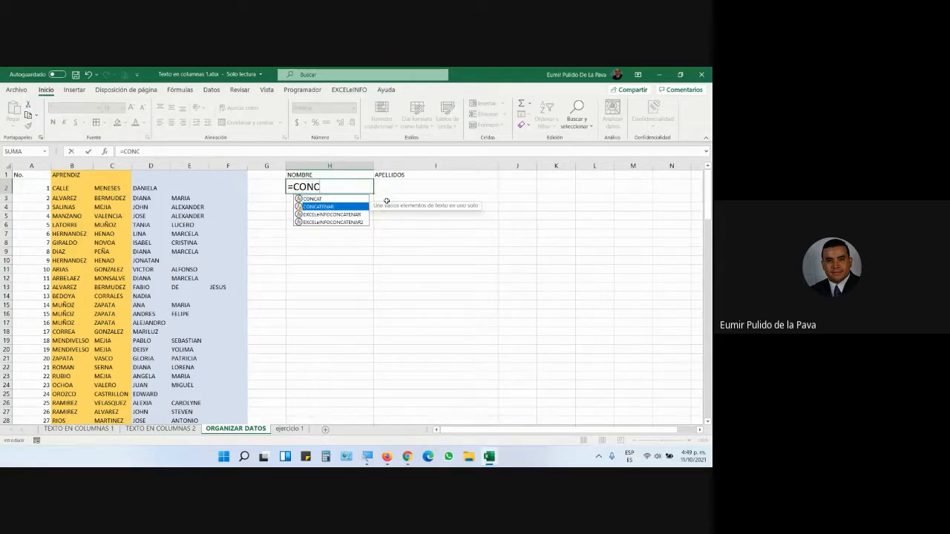
{"action": "key", "text": "Tab"}
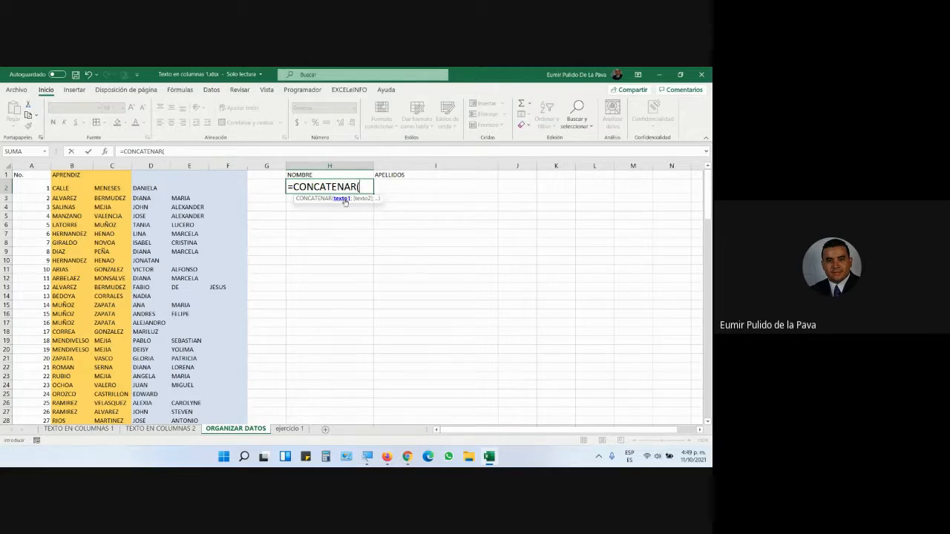
{"action": "left_click", "coordinate": [152, 189]}
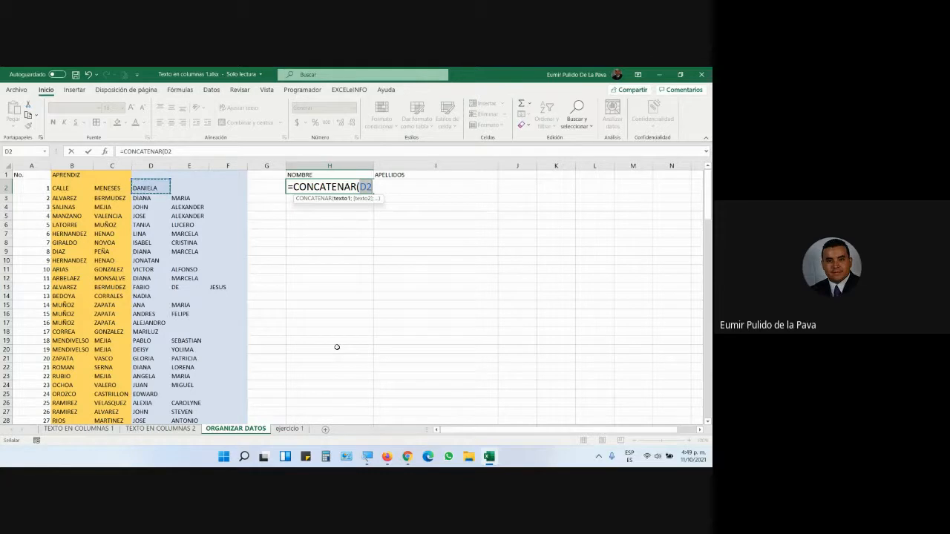
{"action": "type", "text": ";"}
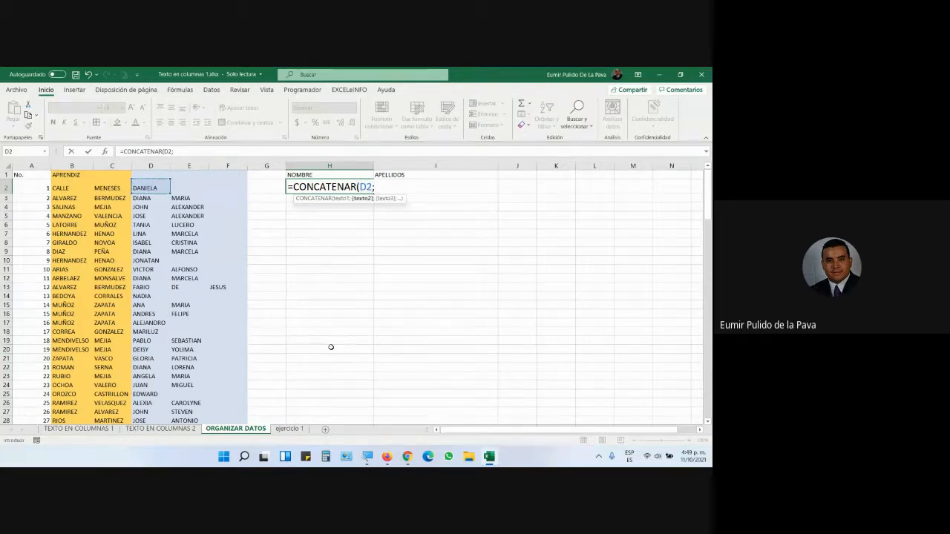
{"action": "left_click", "coordinate": [187, 187]}
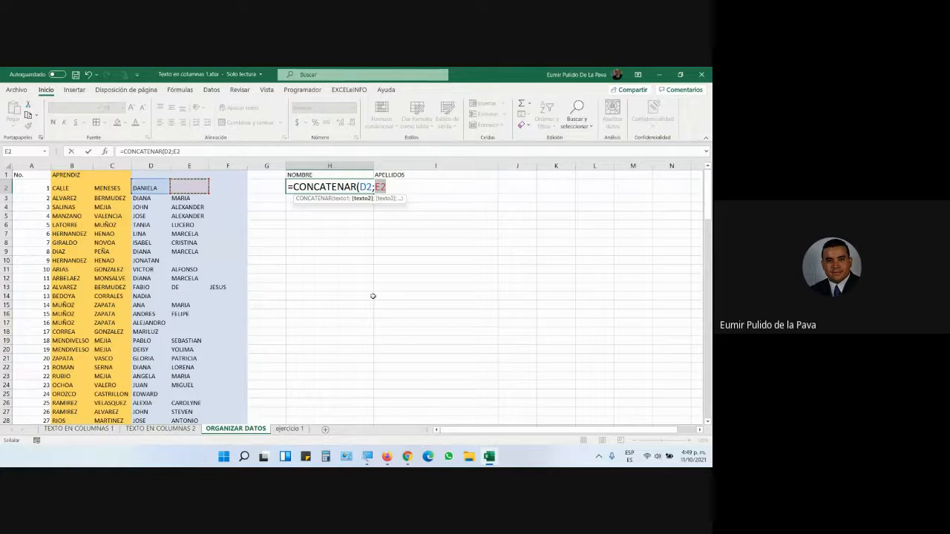
{"action": "type", "text": ";"}
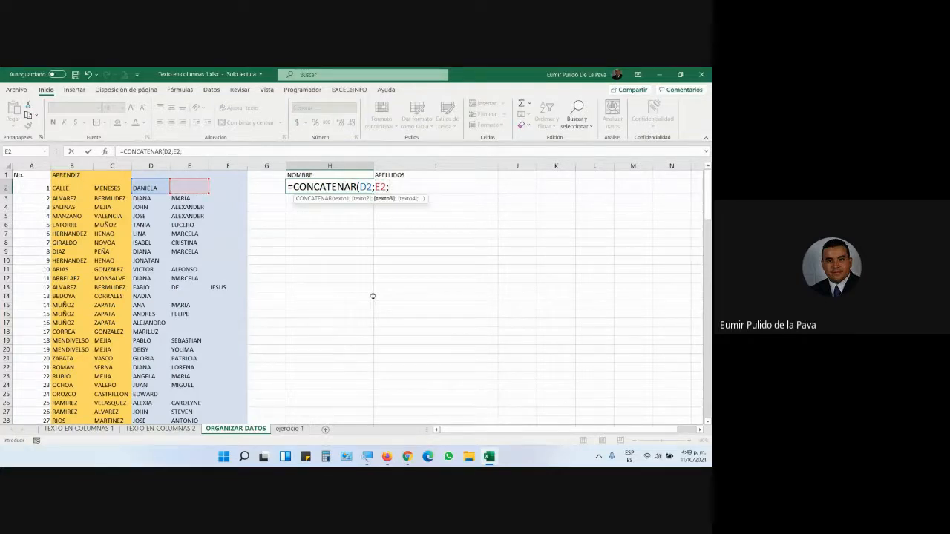
{"action": "left_click", "coordinate": [236, 188]}
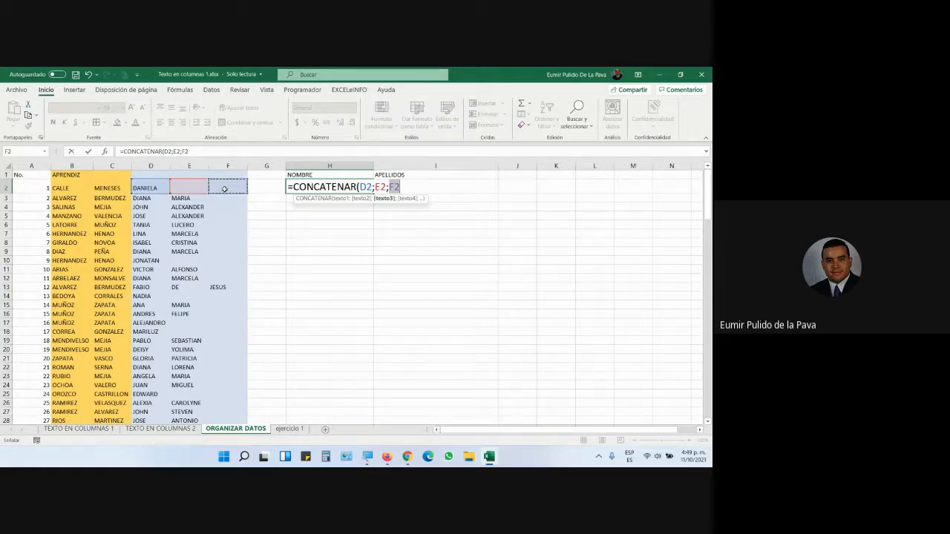
{"action": "type", "text": ")"}
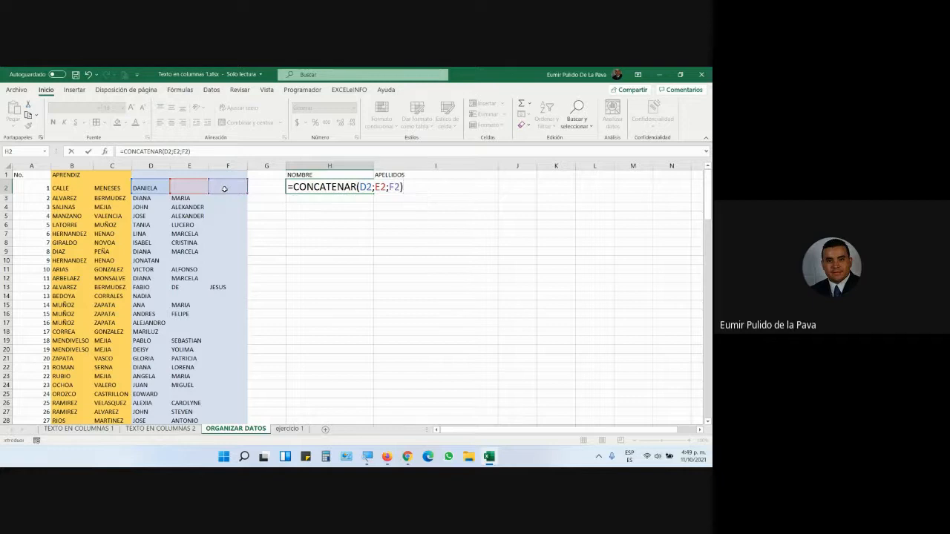
{"action": "key", "text": "Return"}
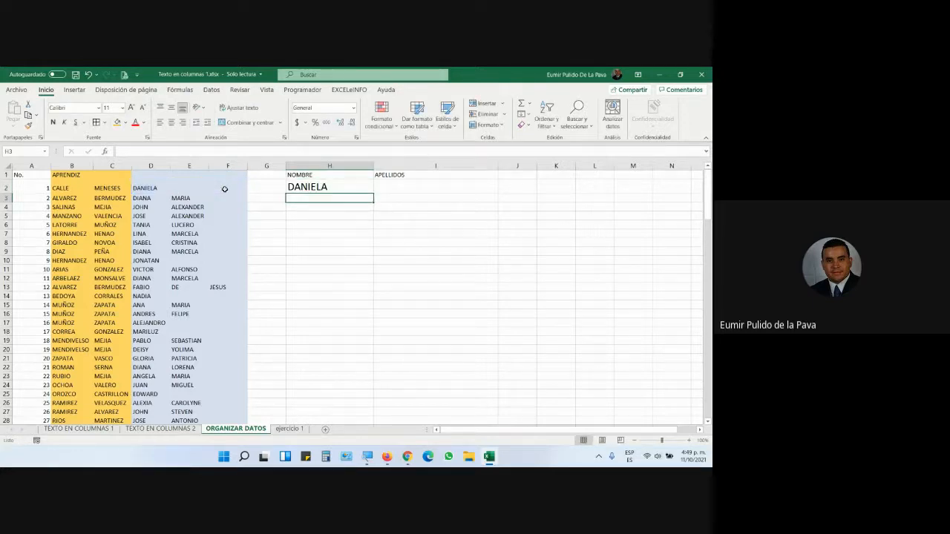
Copy the H2 formula down all APRENDIZ rows and widen column H to fit the names.
{"action": "left_click", "coordinate": [342, 188]}
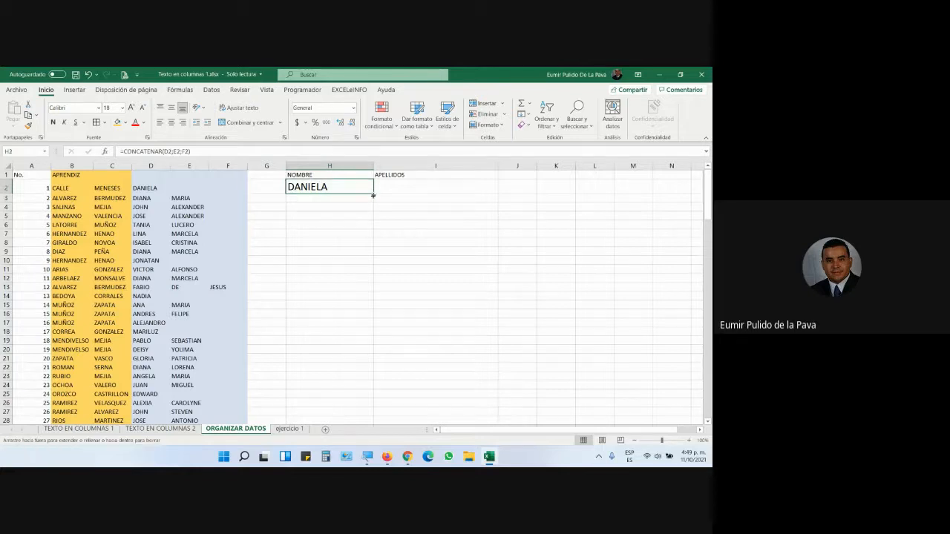
{"action": "left_click_drag", "start_coordinate": [373, 195], "coordinate": [346, 409]}
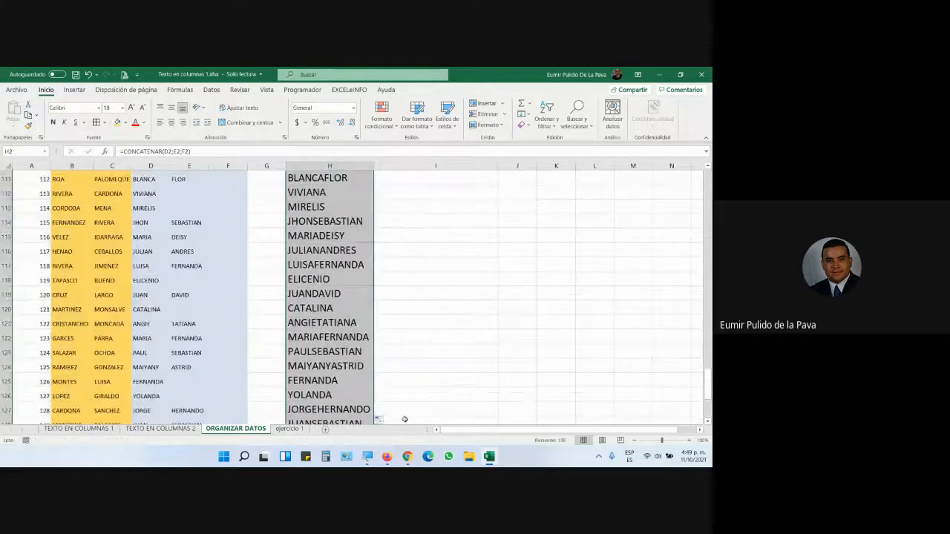
{"action": "scroll", "coordinate": [403, 371], "scroll_direction": "up", "scroll_amount": 20}
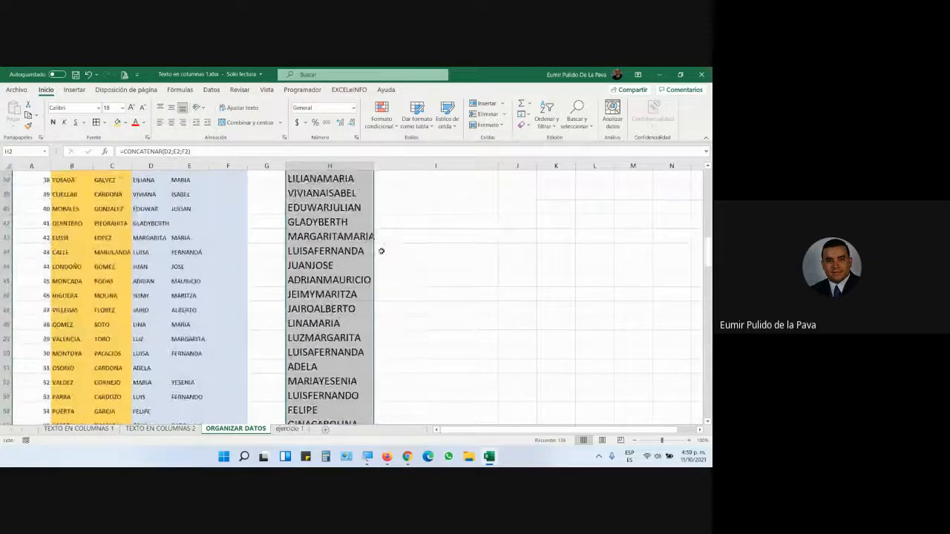
{"action": "scroll", "coordinate": [380, 251], "scroll_direction": "up", "scroll_amount": 12}
{"action": "left_click_drag", "start_coordinate": [374, 166], "coordinate": [395, 166]}
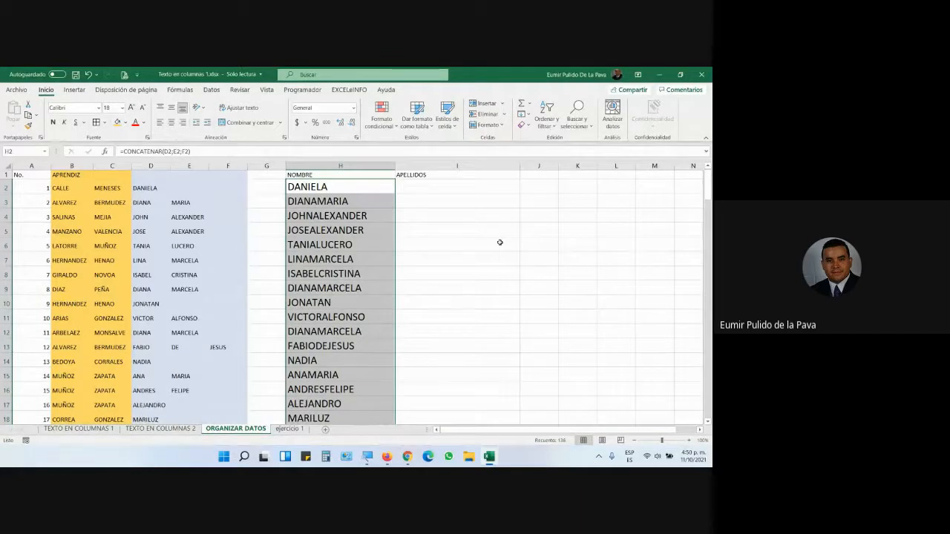
{"action": "left_click", "coordinate": [407, 455]}
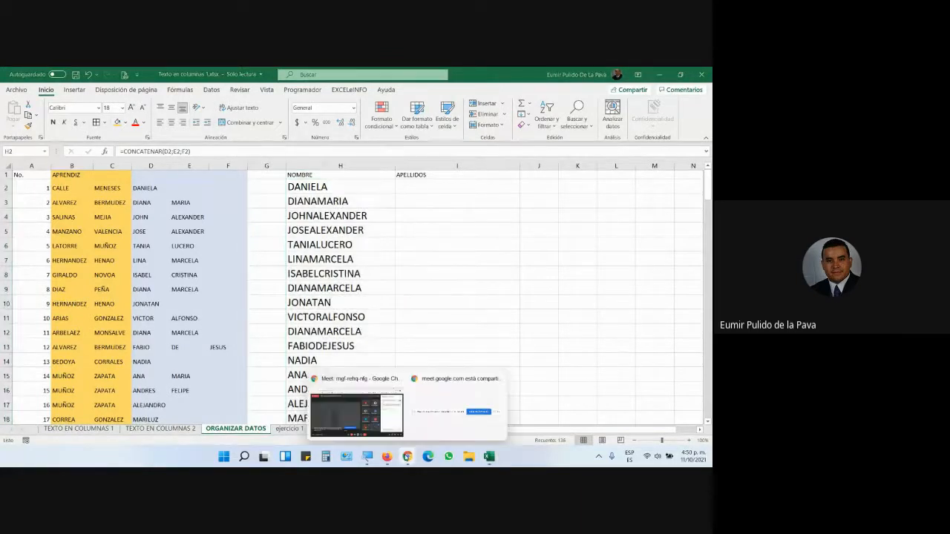
{"action": "left_click", "coordinate": [378, 421]}
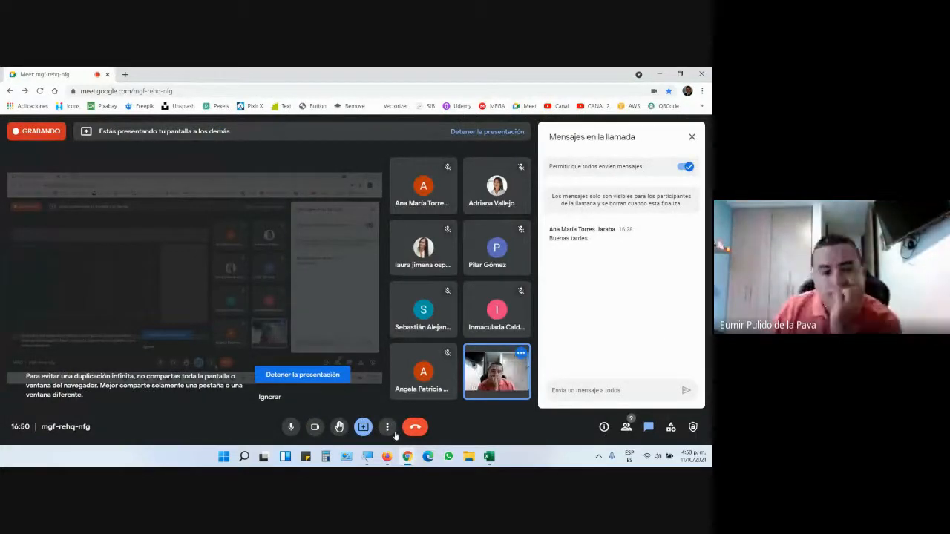
{"action": "left_click", "coordinate": [490, 460]}
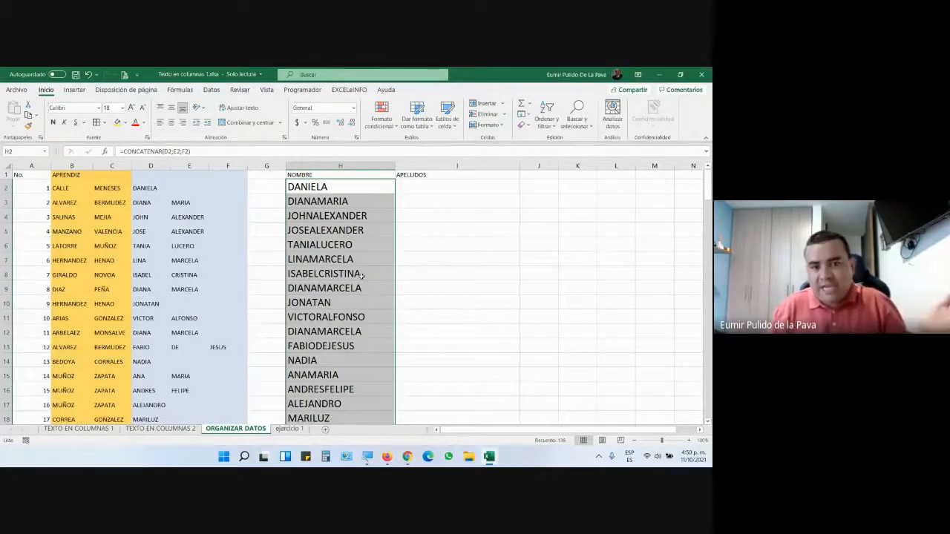
Show H2's formula and magnify the screen to 200%, then back to 100%.
{"action": "double_click", "coordinate": [350, 187]}
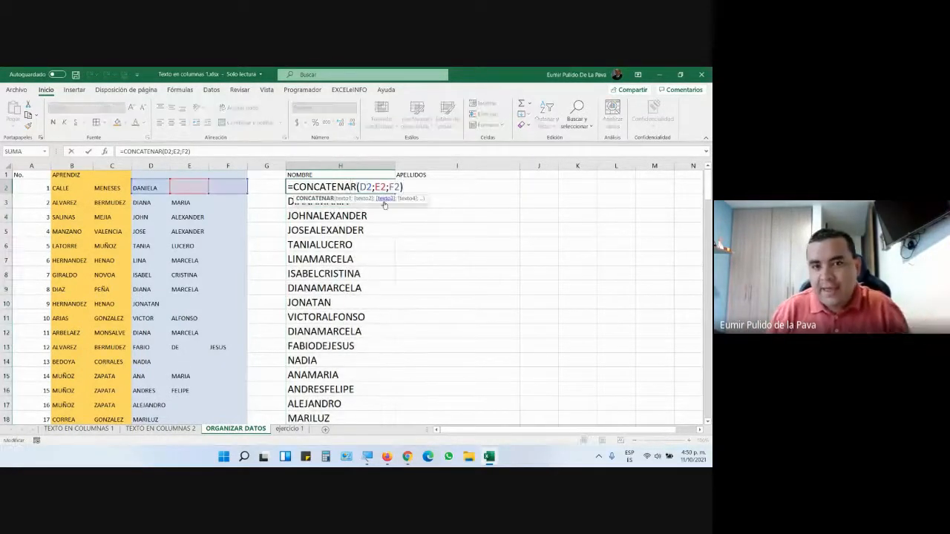
{"action": "left_click", "coordinate": [367, 457]}
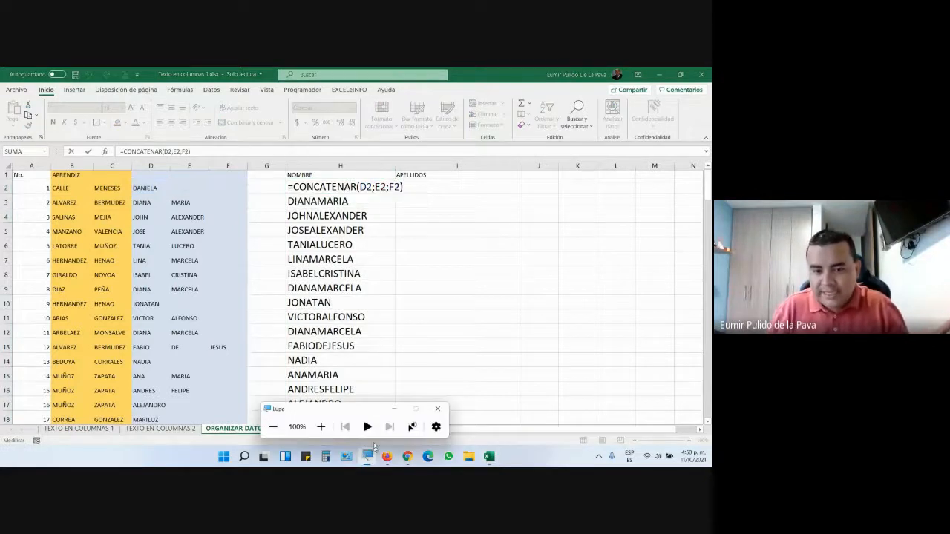
{"action": "left_click", "coordinate": [323, 434]}
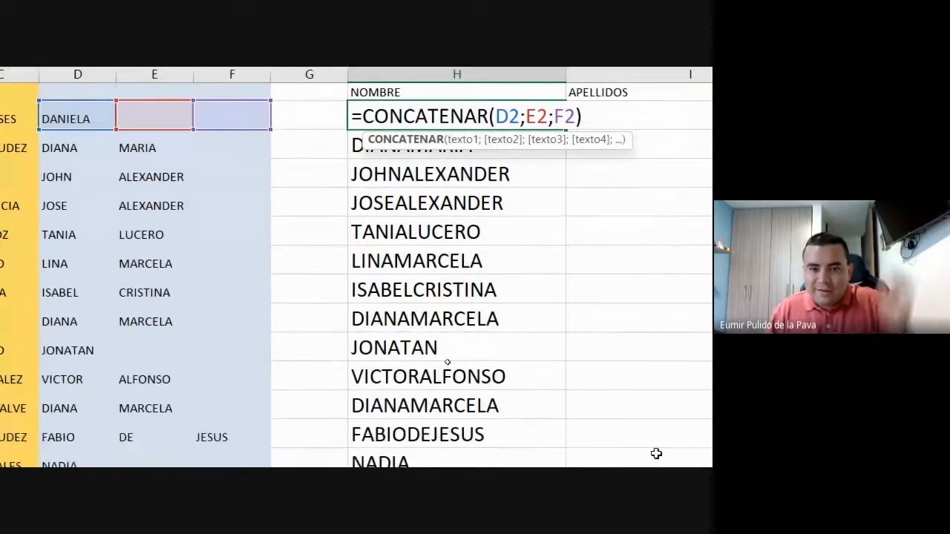
{"action": "left_click", "coordinate": [362, 447]}
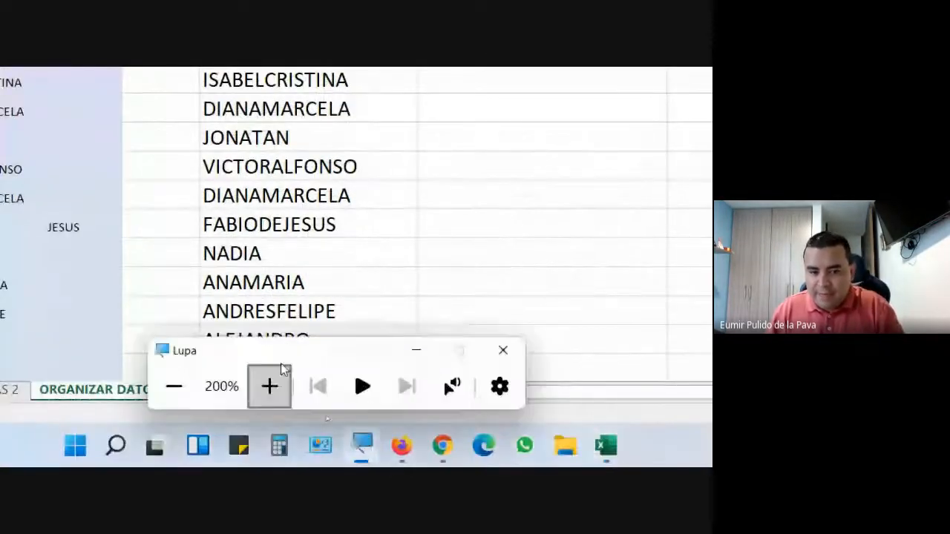
{"action": "left_click", "coordinate": [173, 383]}
{"action": "left_click", "coordinate": [395, 411]}
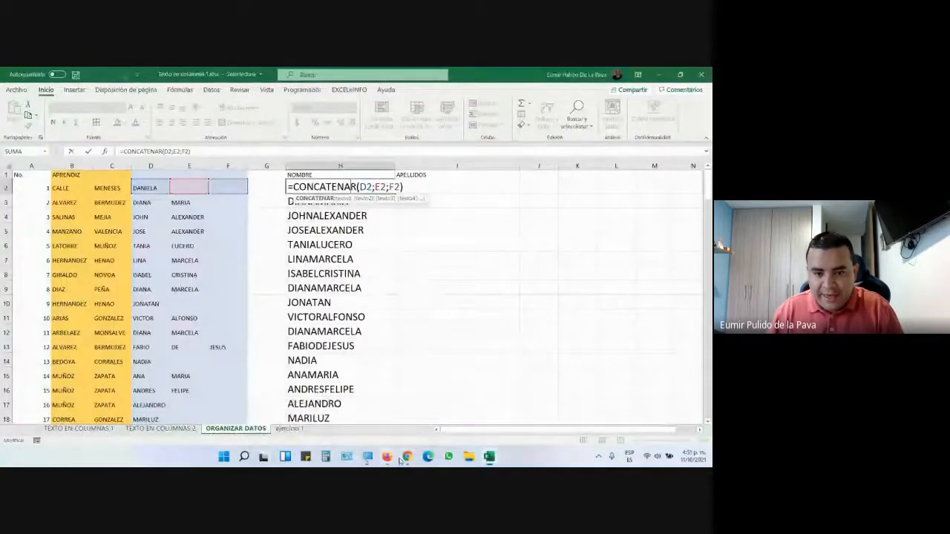
Check the Google Meet call and switch back to the Excel workbook.
{"action": "left_click", "coordinate": [407, 456]}
{"action": "left_click", "coordinate": [359, 414]}
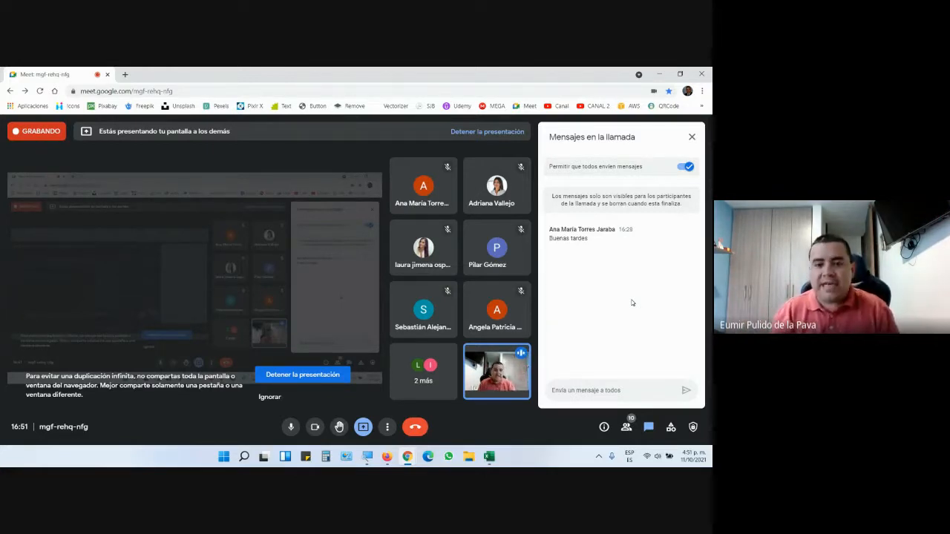
{"action": "key", "text": "alt+Tab"}
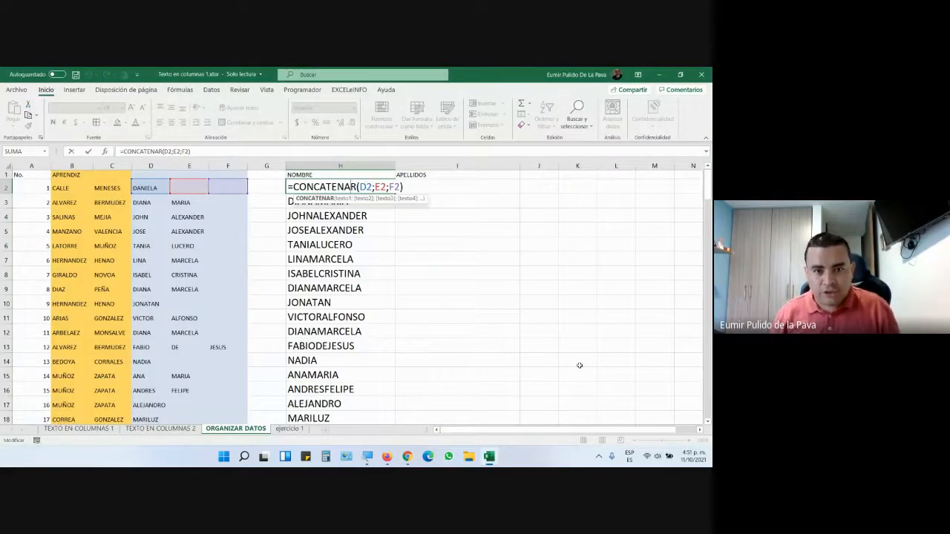
{"action": "key", "text": "alt+Tab"}
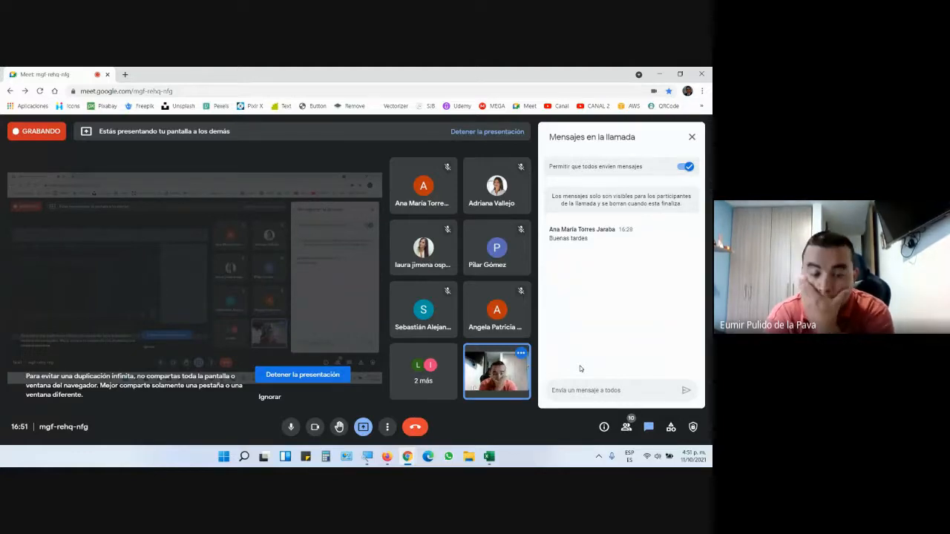
{"action": "key", "text": "alt+Tab"}
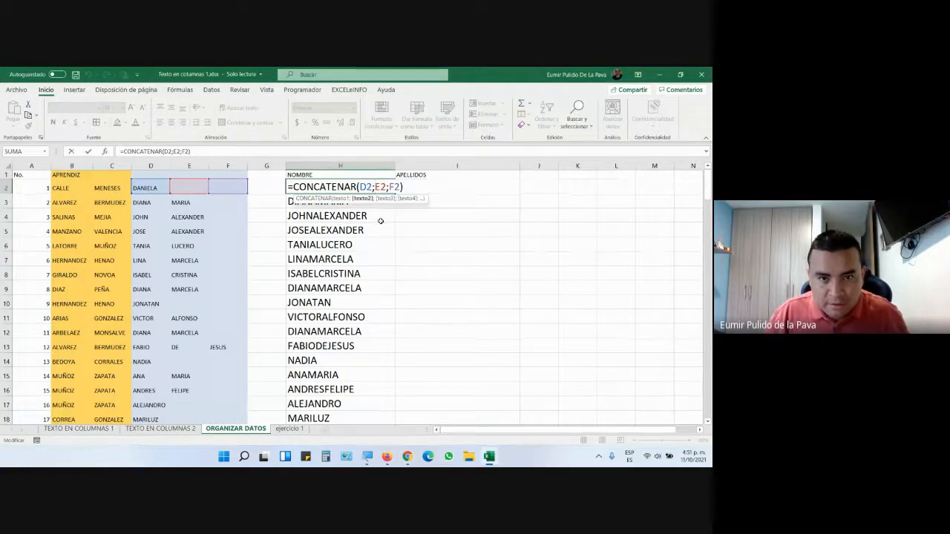
Edit H2 to =CONCATENAR(D2; E2; F2) and confirm it, still showing DANIELA.
{"action": "left_click", "coordinate": [392, 188]}
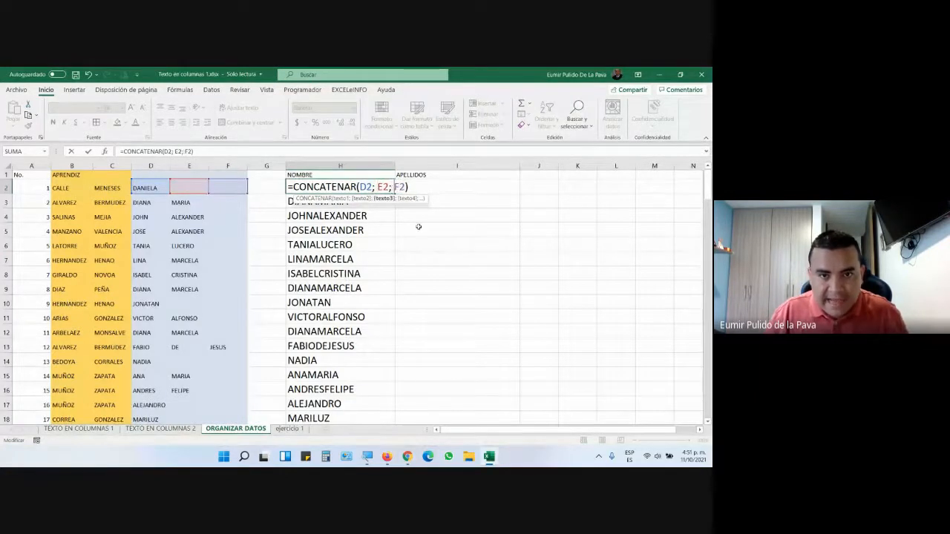
{"action": "key", "text": "super+plus"}
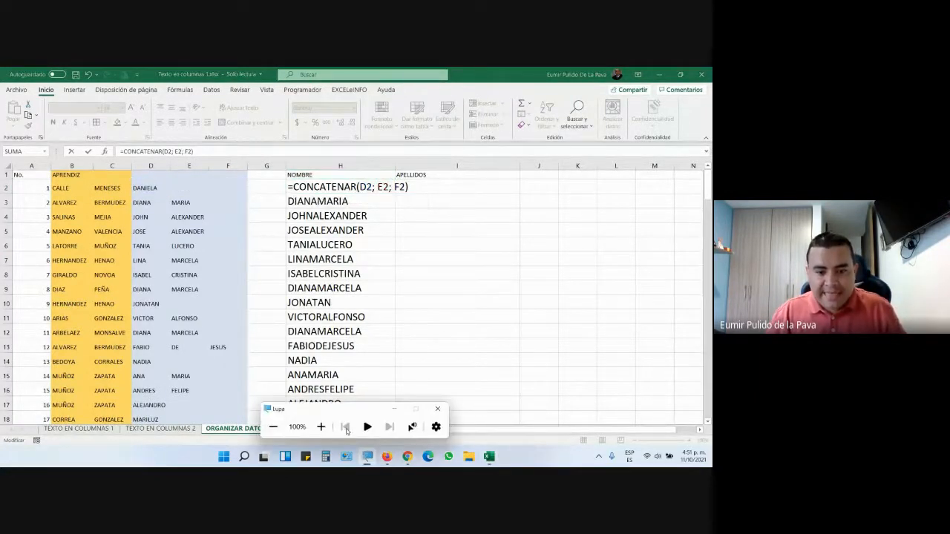
{"action": "left_click", "coordinate": [322, 426]}
{"action": "left_click", "coordinate": [434, 130]}
{"action": "left_click", "coordinate": [397, 128]}
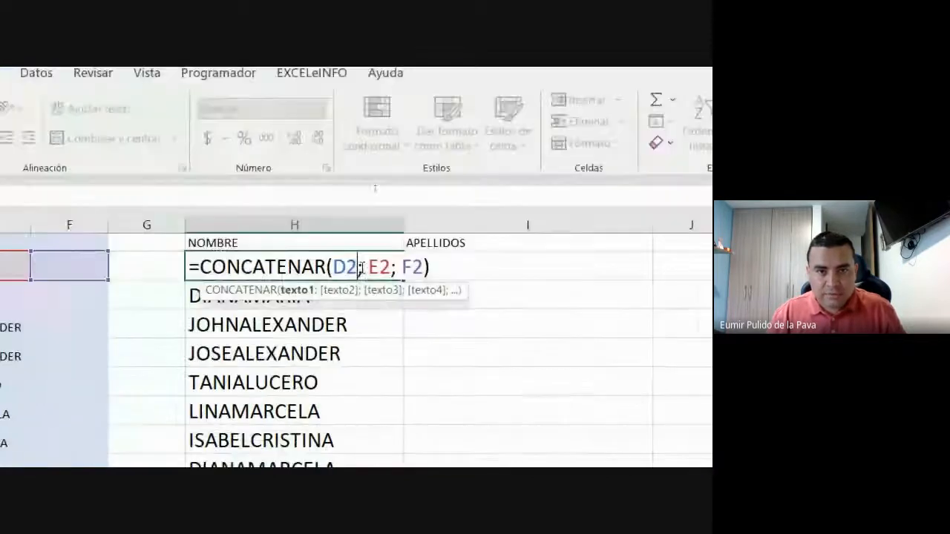
{"action": "key", "text": "Return"}
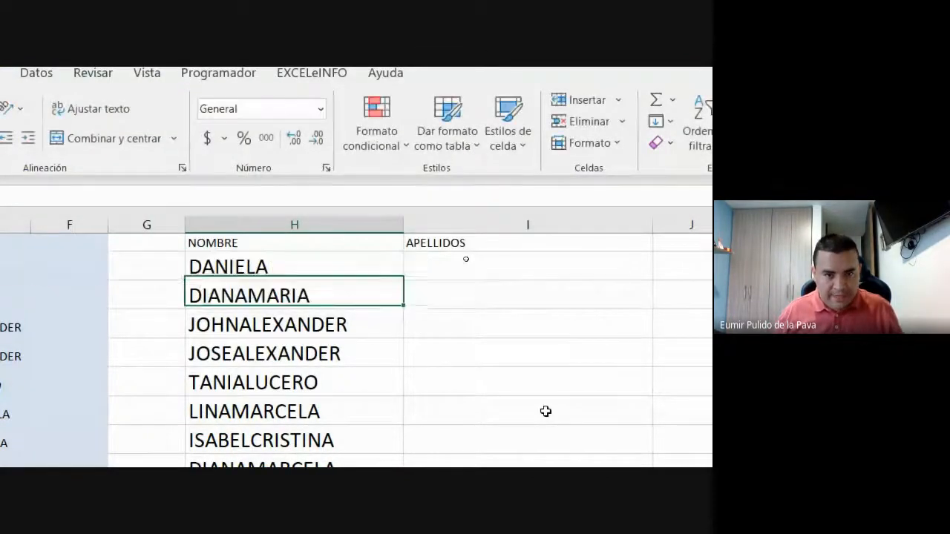
{"action": "left_click", "coordinate": [394, 276]}
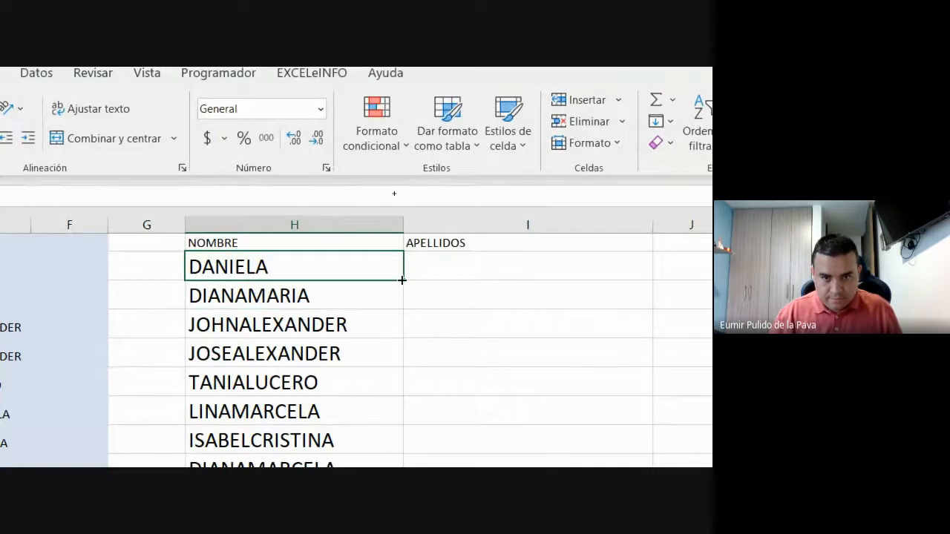
Fill the H2 formula down the whole NOMBRE column.
{"action": "left_click_drag", "start_coordinate": [402, 279], "coordinate": [400, 449]}
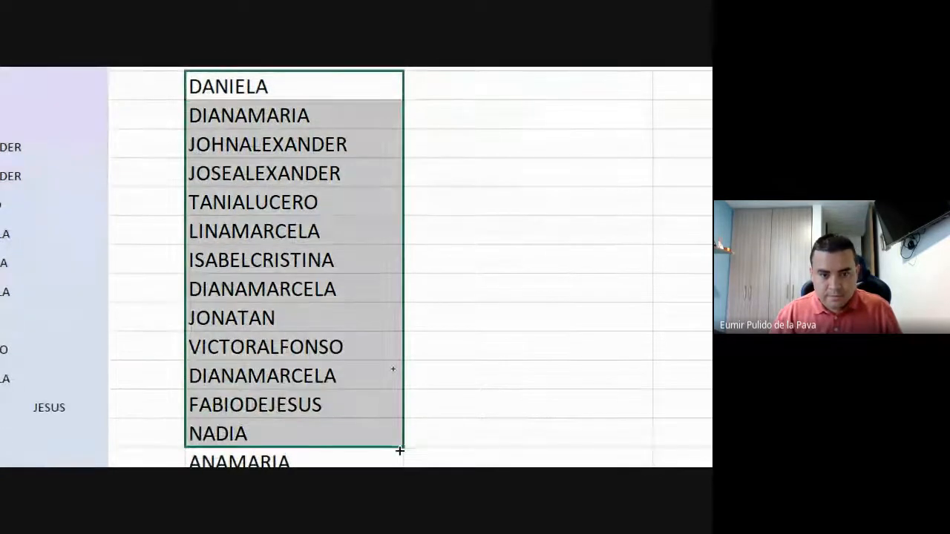
{"action": "left_click", "coordinate": [388, 94]}
{"action": "double_click", "coordinate": [404, 106]}
Remove the spaces between the arguments of H2's CONCATENAR formula and confirm it.
{"action": "double_click", "coordinate": [367, 93]}
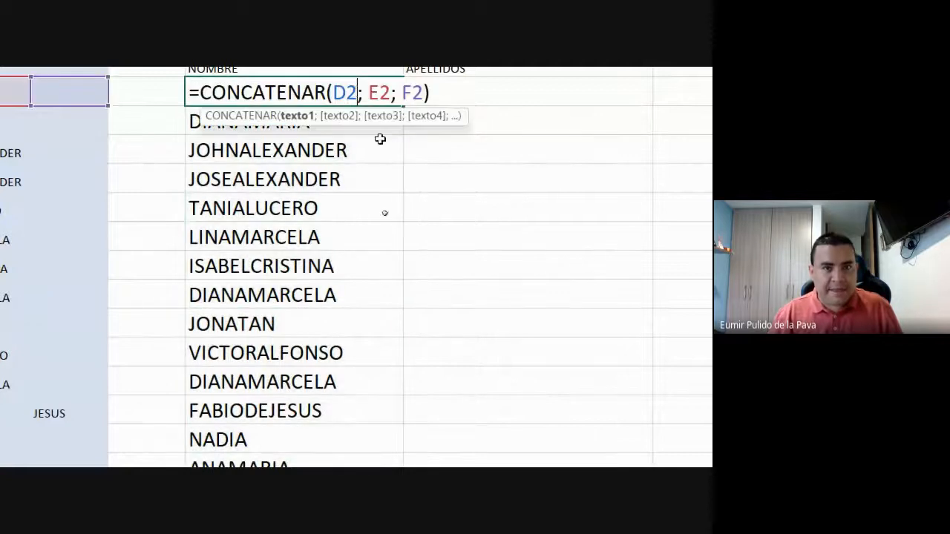
{"action": "left_click", "coordinate": [367, 95]}
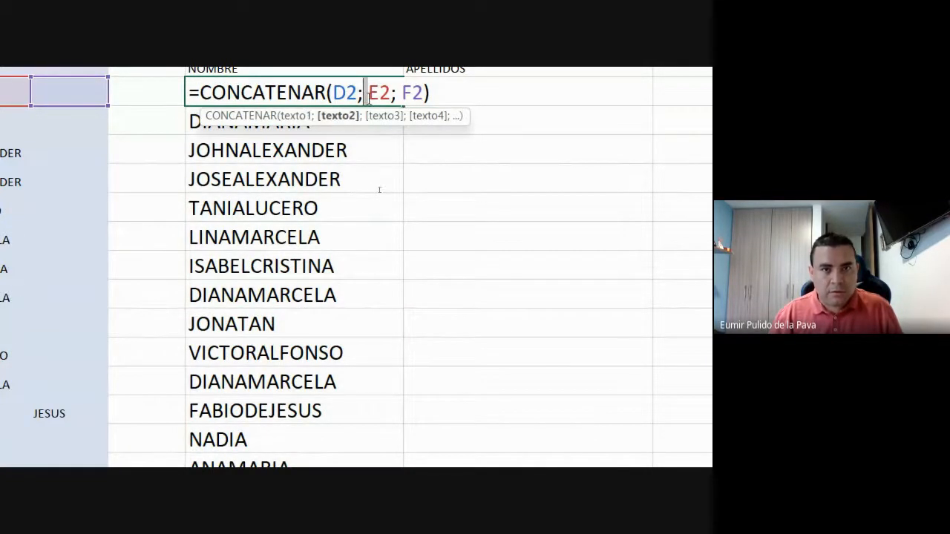
{"action": "left_click", "coordinate": [393, 93]}
{"action": "left_click", "coordinate": [397, 94]}
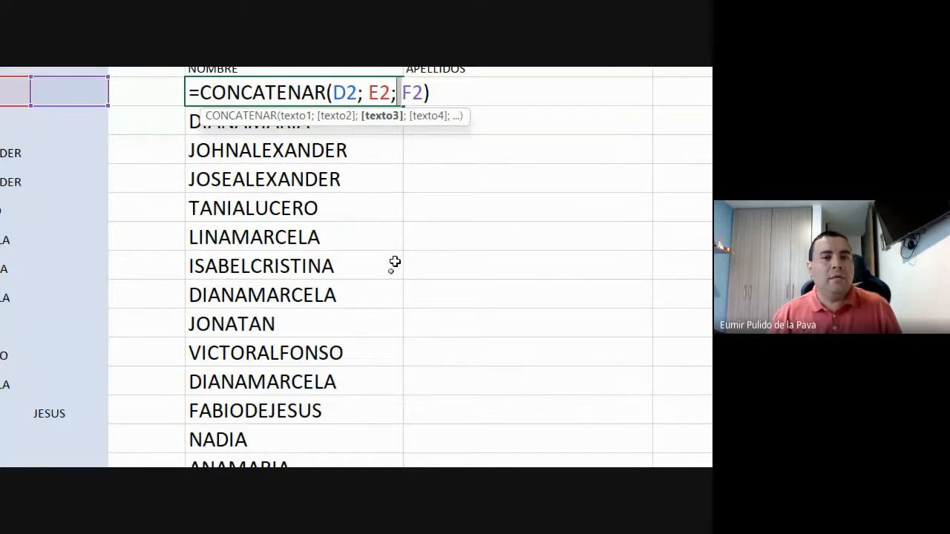
{"action": "key", "text": "Delete"}
{"action": "key", "text": "Left"}
{"action": "key", "text": "Left"}
{"action": "key", "text": "Left"}
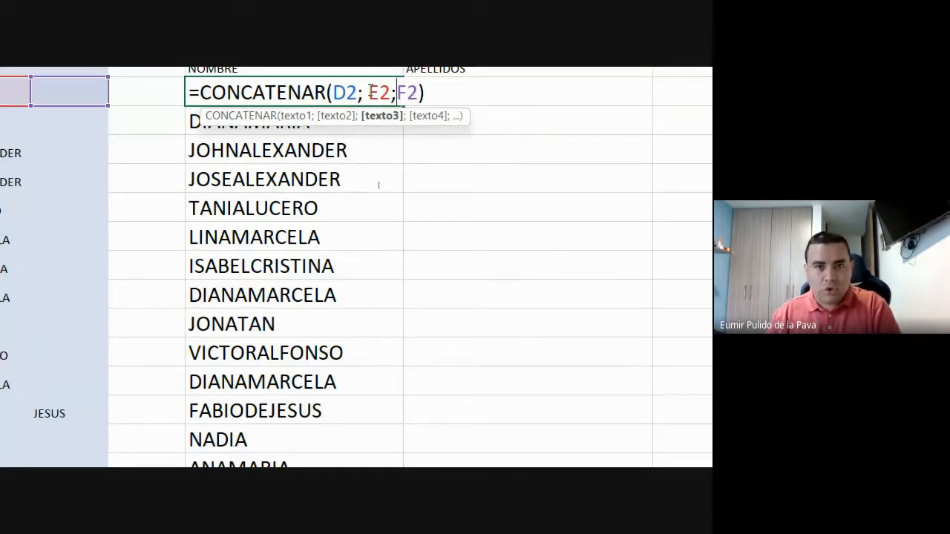
{"action": "key", "text": "BackSpace"}
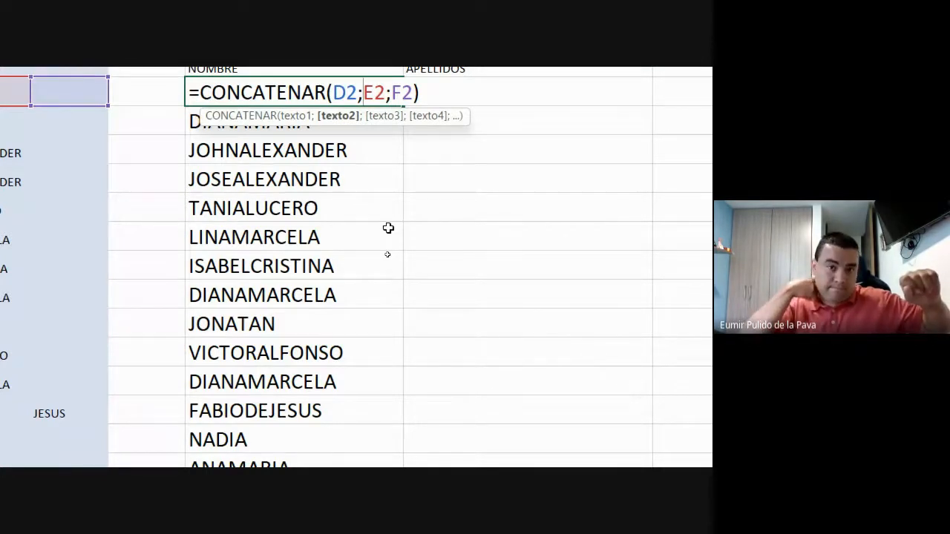
{"action": "key", "text": "ctrl+Return"}
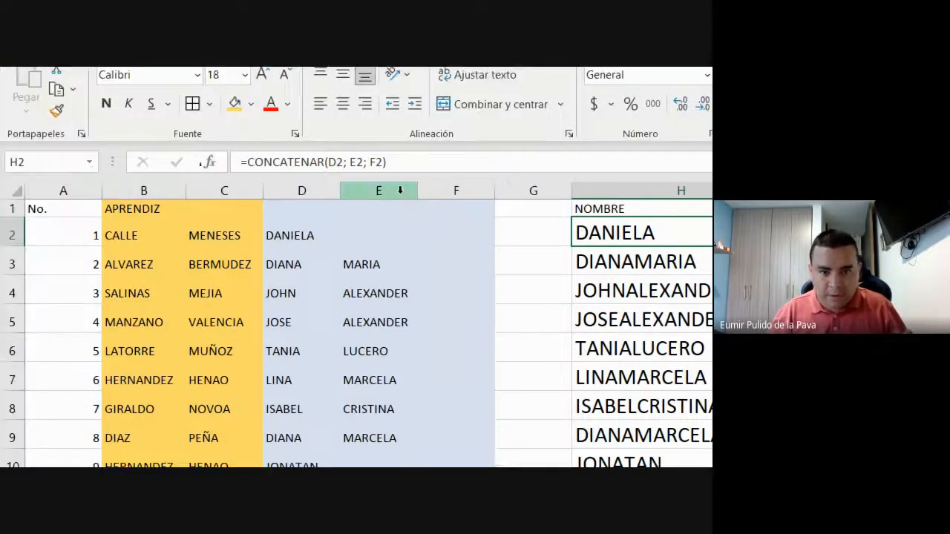
Insert blank spacer columns at E and G between the name parts.
{"action": "right_click", "coordinate": [399, 191]}
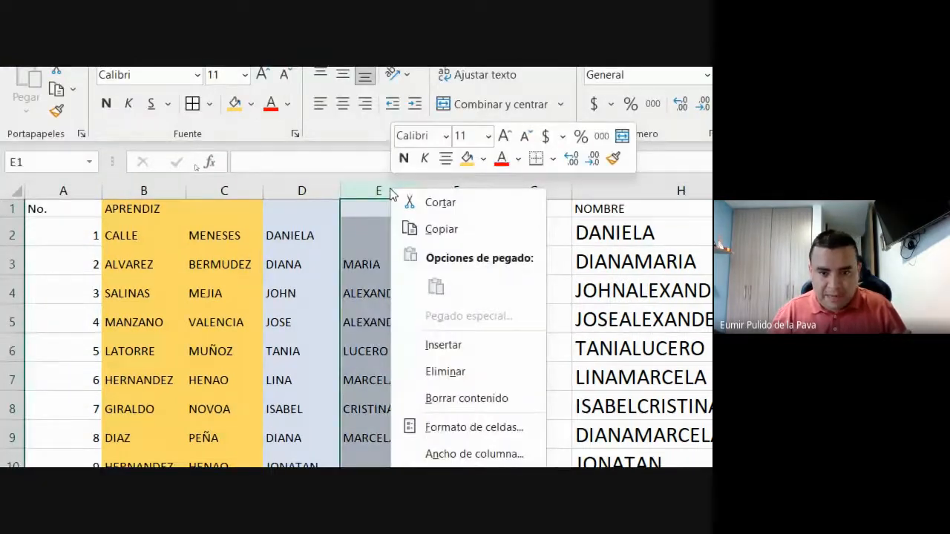
{"action": "left_click", "coordinate": [437, 343]}
{"action": "left_click", "coordinate": [374, 244]}
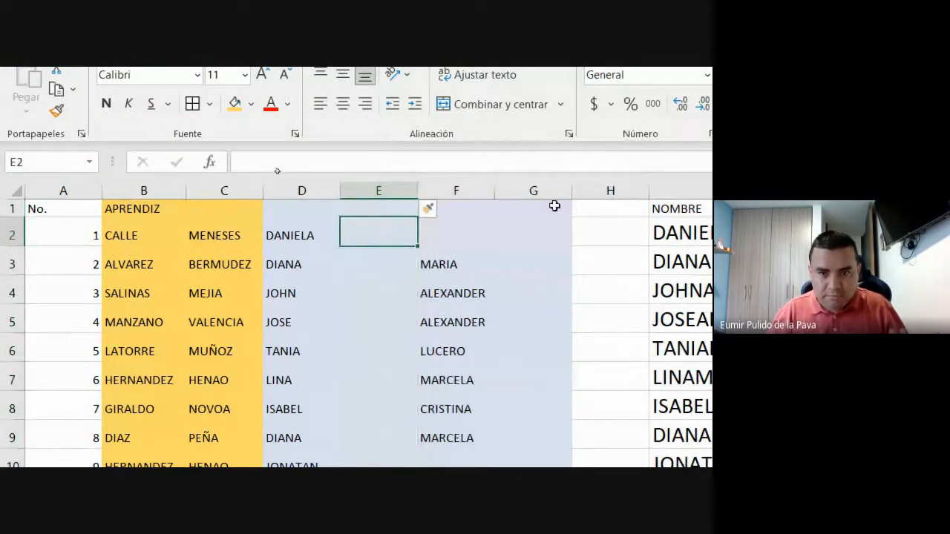
{"action": "right_click", "coordinate": [521, 191]}
{"action": "left_click", "coordinate": [591, 361]}
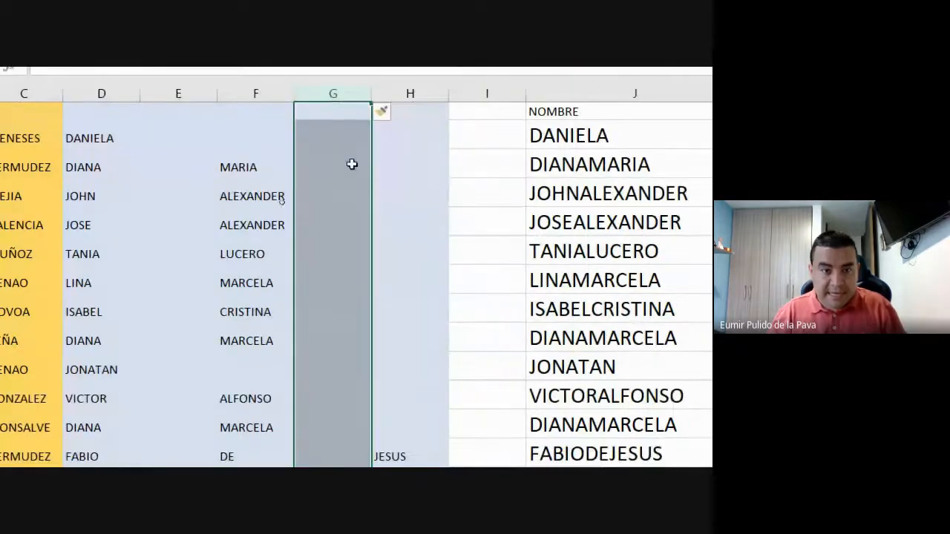
Rework J2 to =CONCATENAR(D2;E2;F2;G2;H2) and fill it down the NOMBRE column.
{"action": "left_click", "coordinate": [569, 137]}
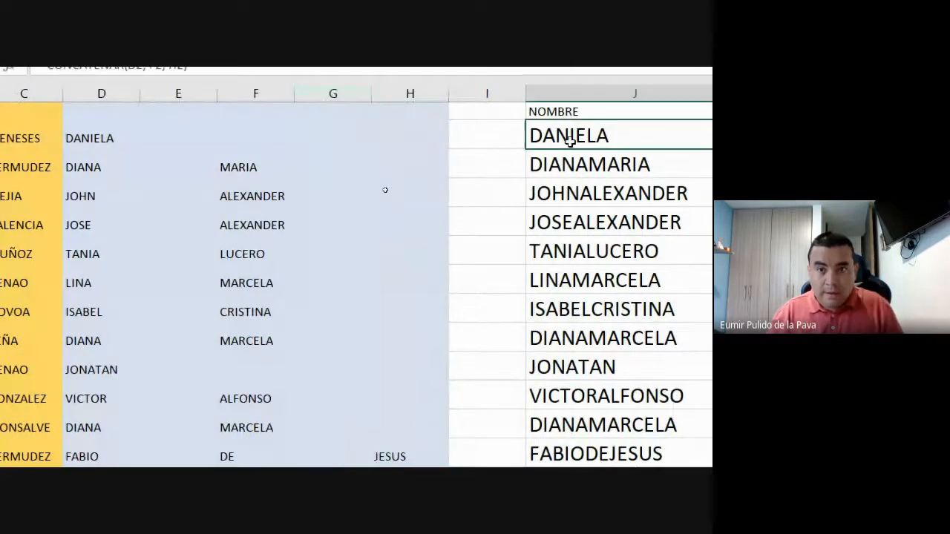
{"action": "key", "text": "F2"}
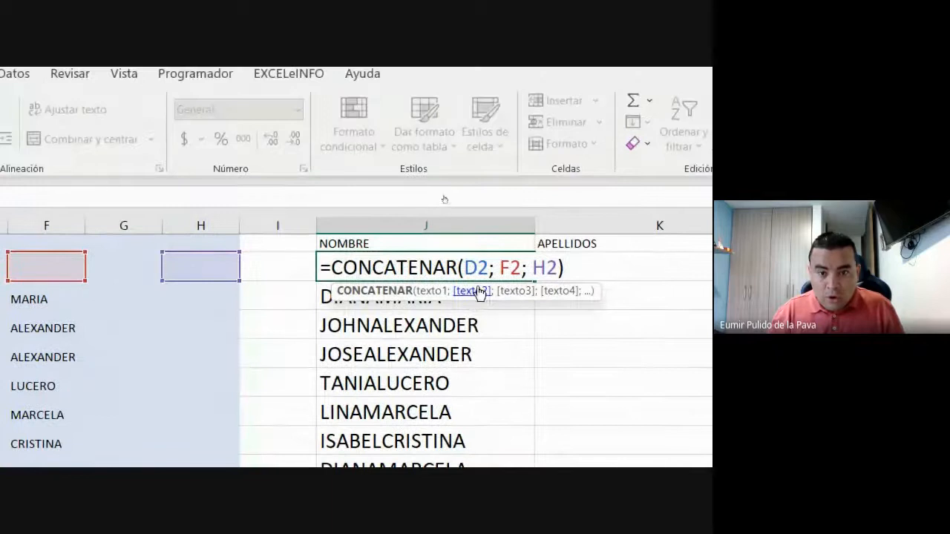
{"action": "left_click", "coordinate": [479, 293]}
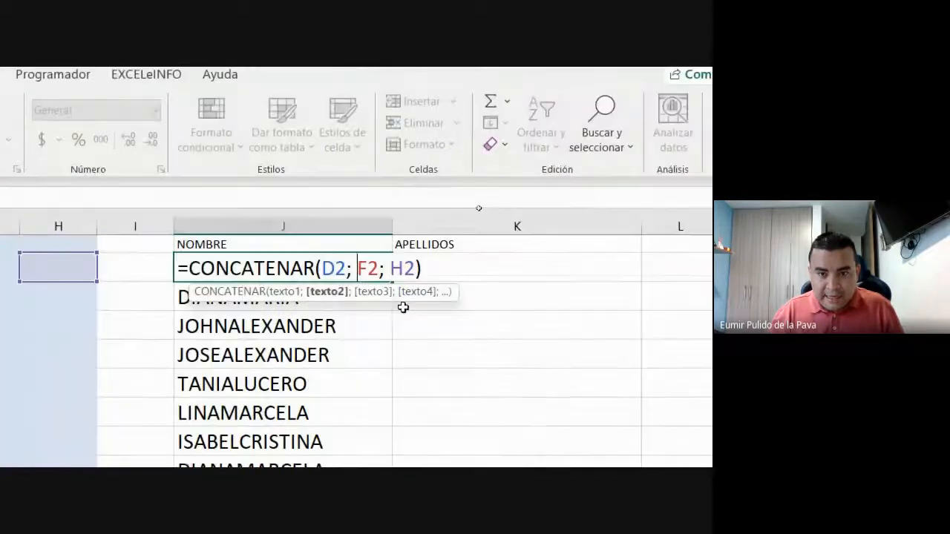
{"action": "key", "text": "BackSpace"}
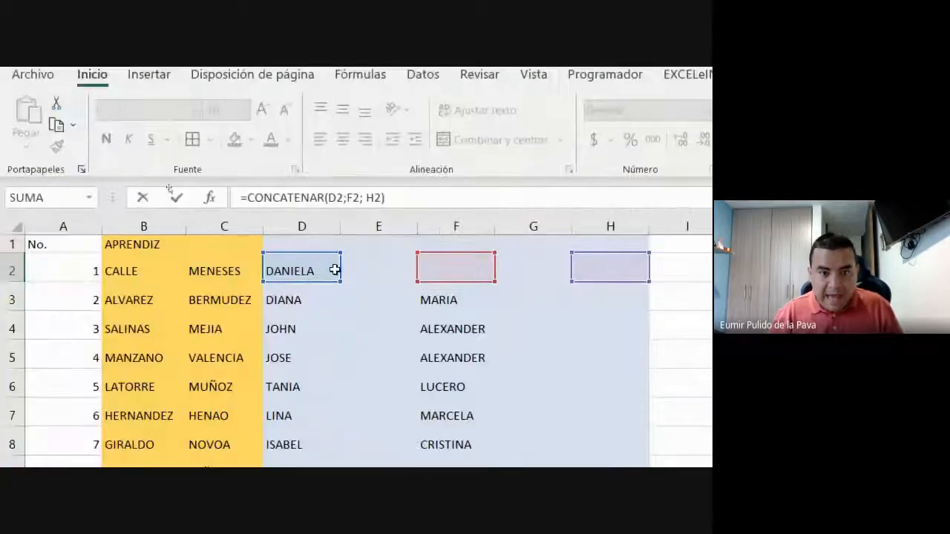
{"action": "left_click", "coordinate": [354, 264]}
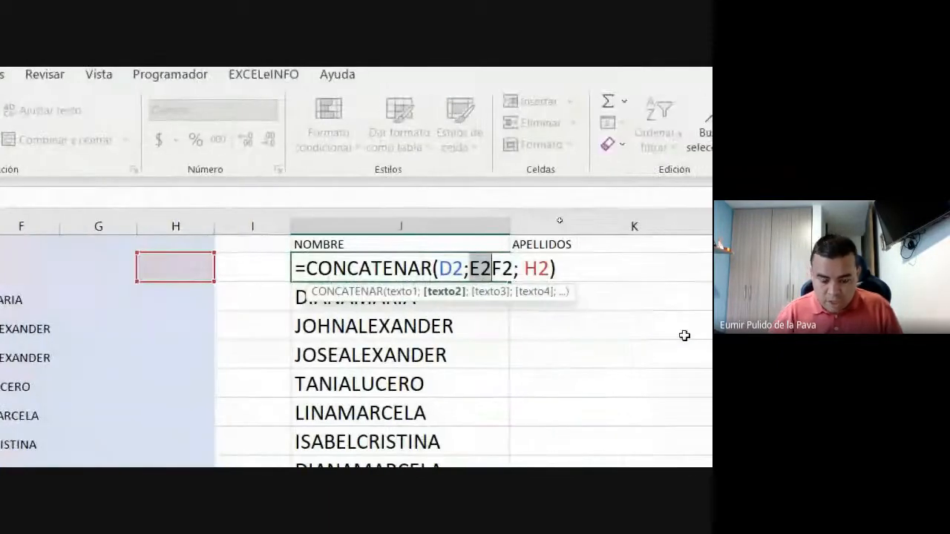
{"action": "type", "text": ";"}
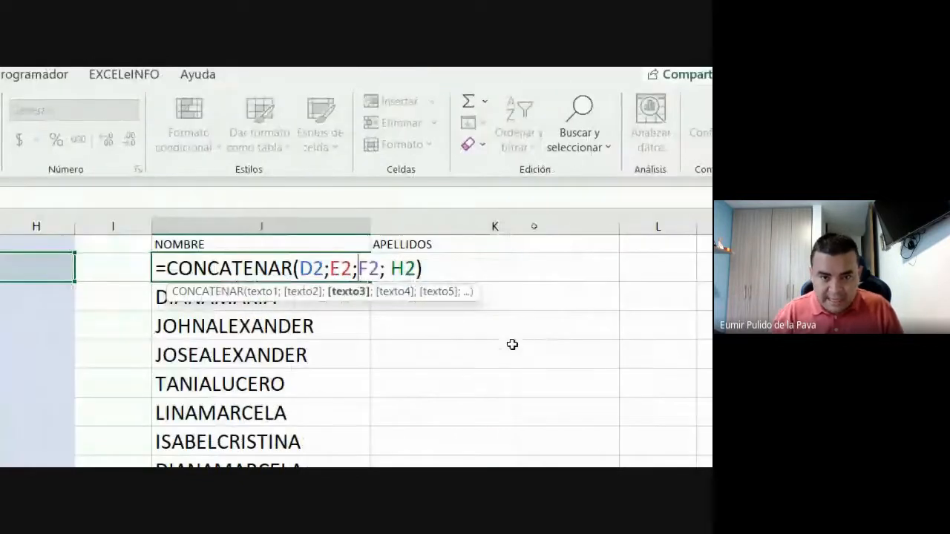
{"action": "key", "text": "Right"}
{"action": "key", "text": "Right"}
{"action": "key", "text": "Right"}
{"action": "key", "text": "Right"}
{"action": "key", "text": "BackSpace"}
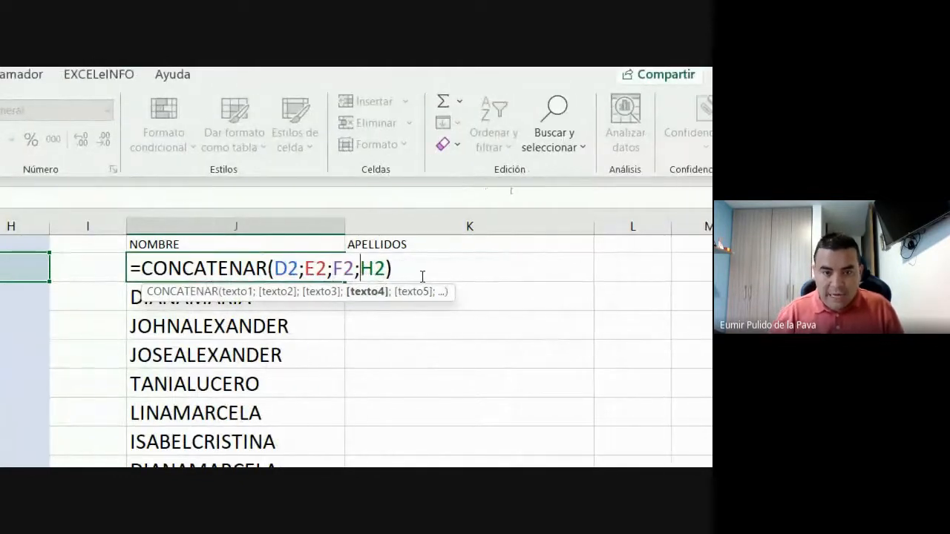
{"action": "left_click", "coordinate": [240, 262]}
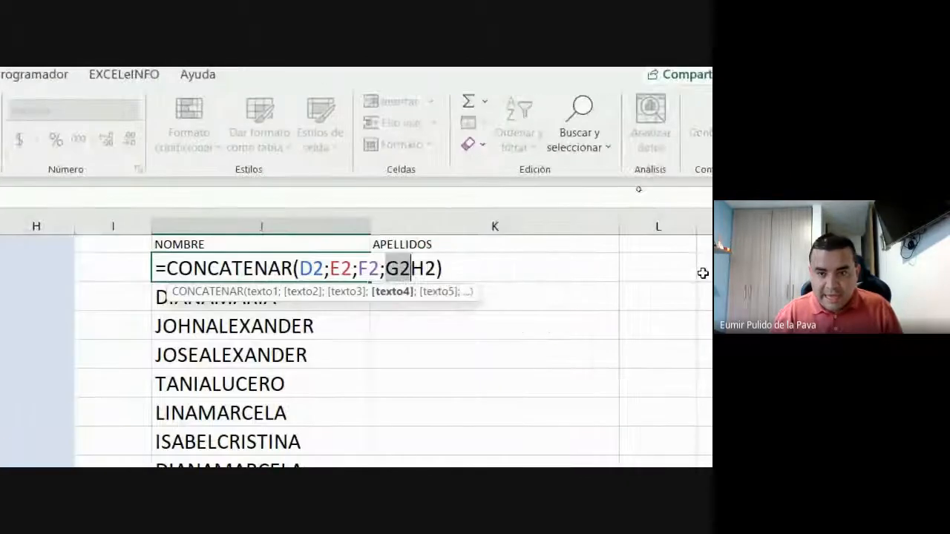
{"action": "type", "text": ";"}
{"action": "key", "text": "Return"}
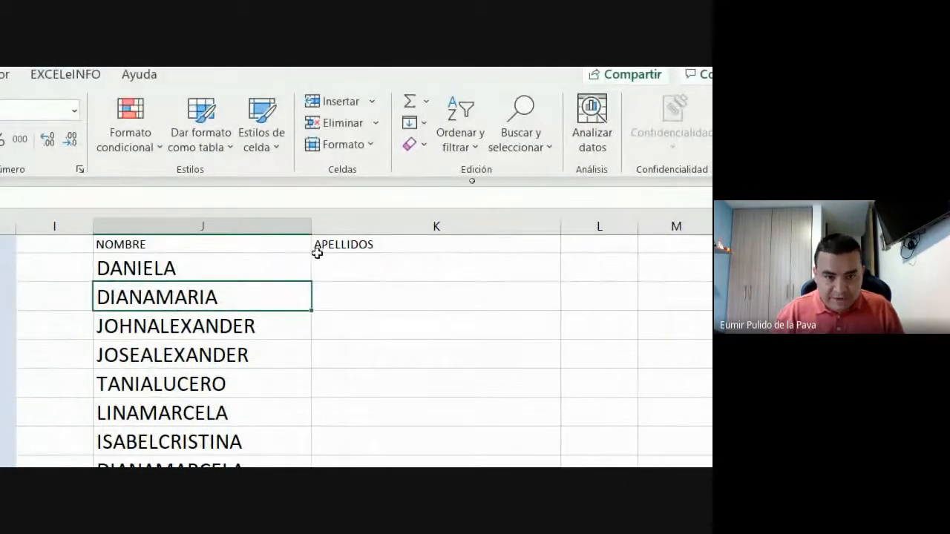
{"action": "left_click", "coordinate": [280, 274]}
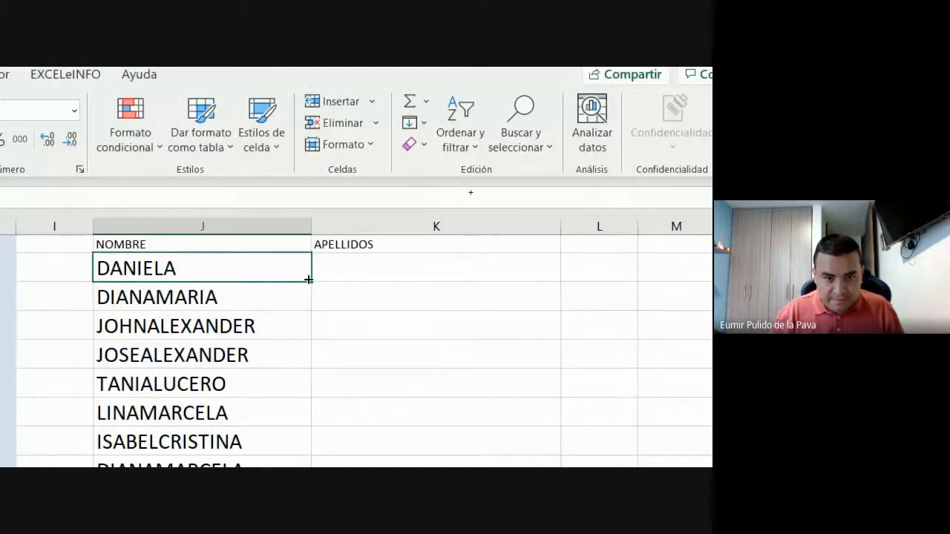
{"action": "double_click", "coordinate": [309, 279]}
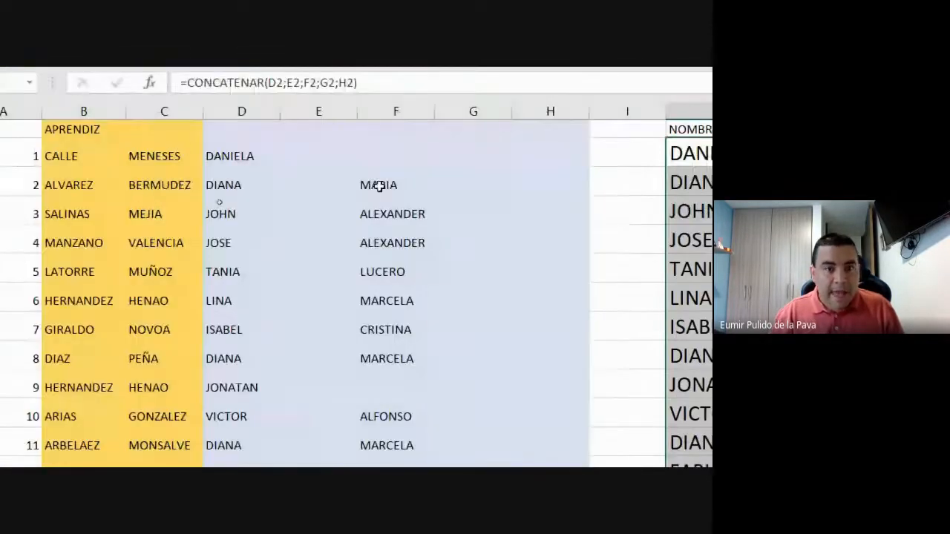
{"action": "left_click", "coordinate": [318, 111]}
{"action": "left_click", "coordinate": [474, 111], "text": "ctrl"}
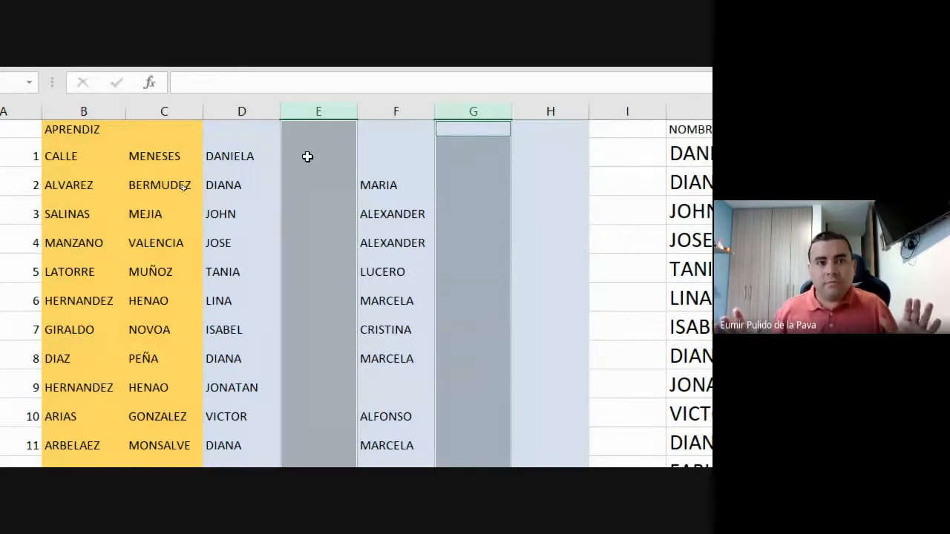
{"action": "scroll", "coordinate": [307, 157], "scroll_direction": "right", "scroll_amount": 2}
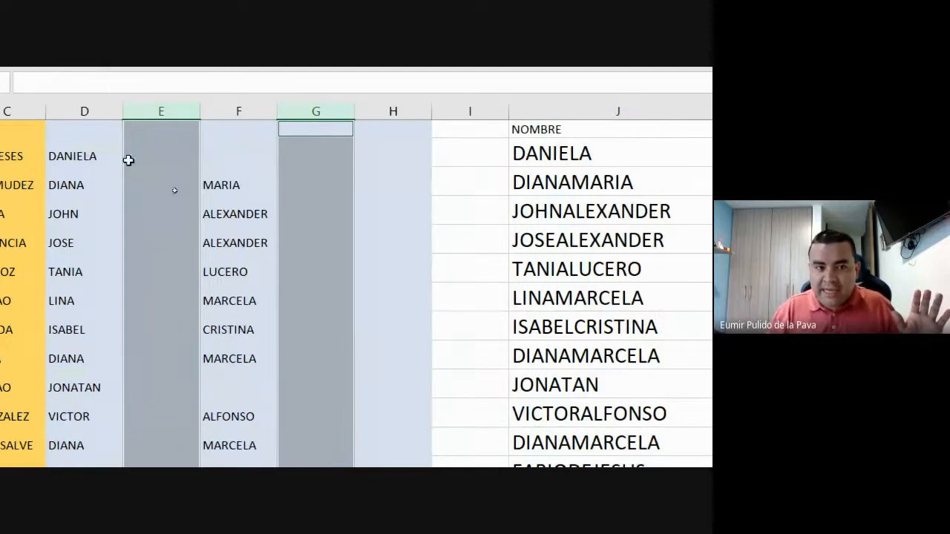
{"action": "left_click", "coordinate": [149, 156]}
{"action": "scroll", "coordinate": [555, 159], "scroll_direction": "right", "scroll_amount": 1}
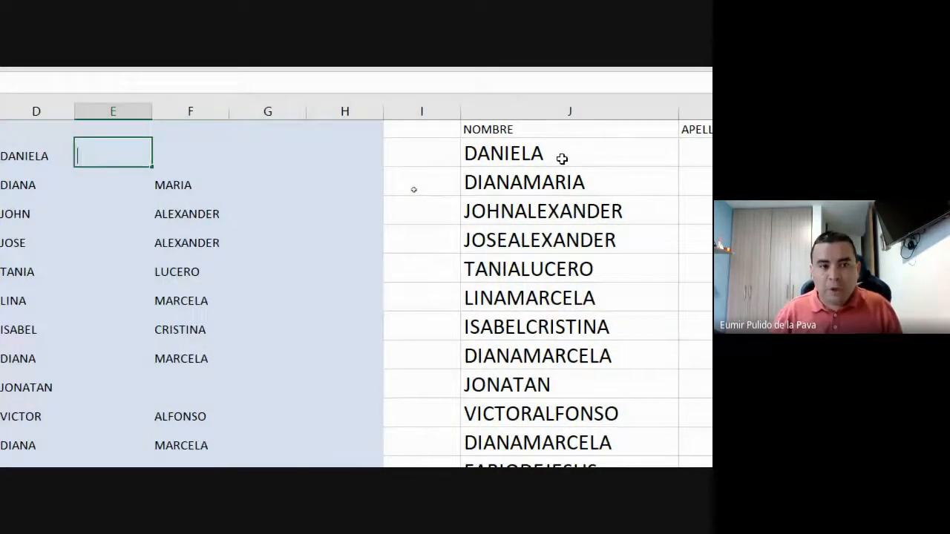
{"action": "type", "text": "455"}
{"action": "key", "text": "ctrl+Return"}
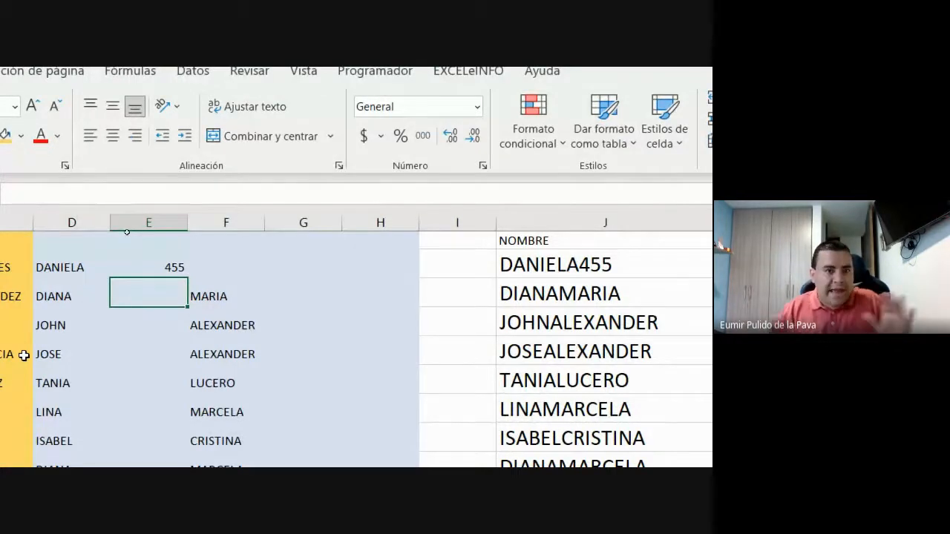
{"action": "key", "text": "Up"}
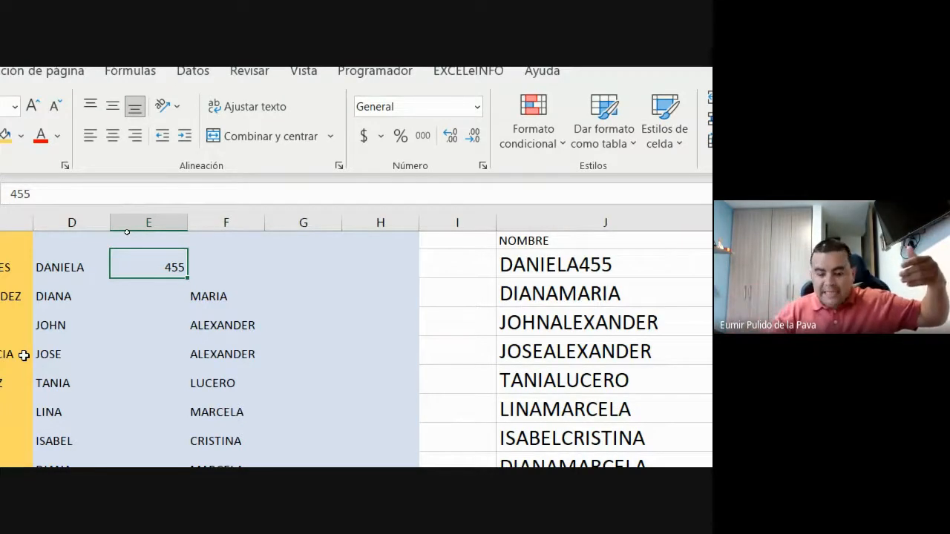
{"action": "key", "text": "Delete"}
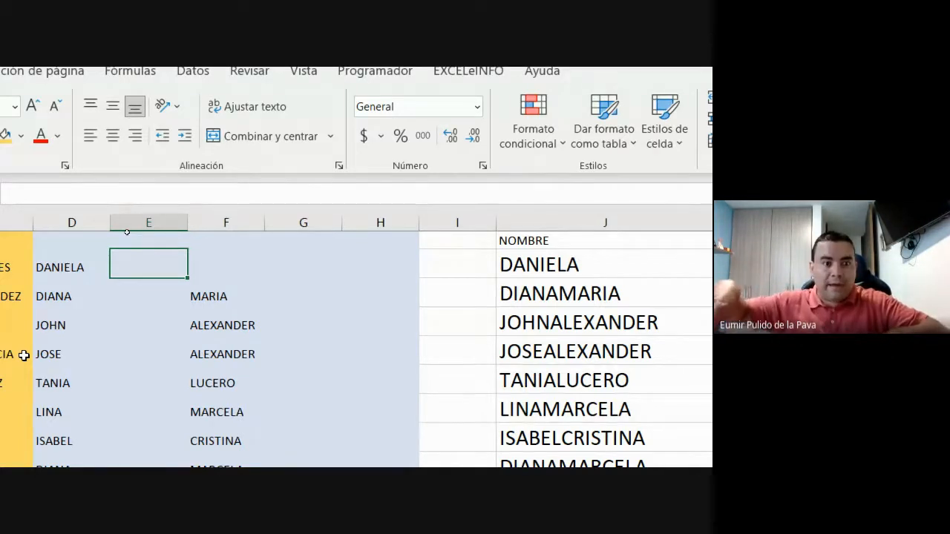
Delete the two empty spacer columns from the sheet.
{"action": "left_click", "coordinate": [619, 264]}
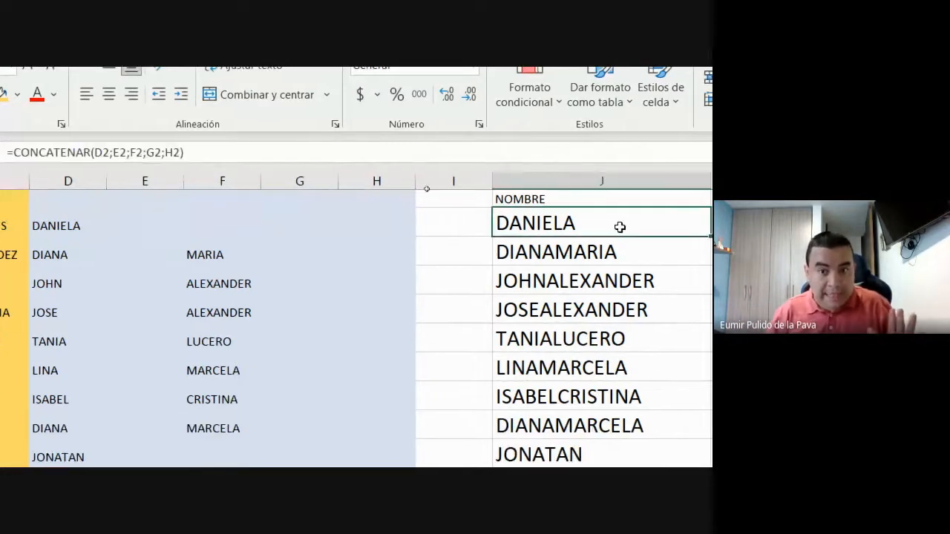
{"action": "double_click", "coordinate": [619, 264]}
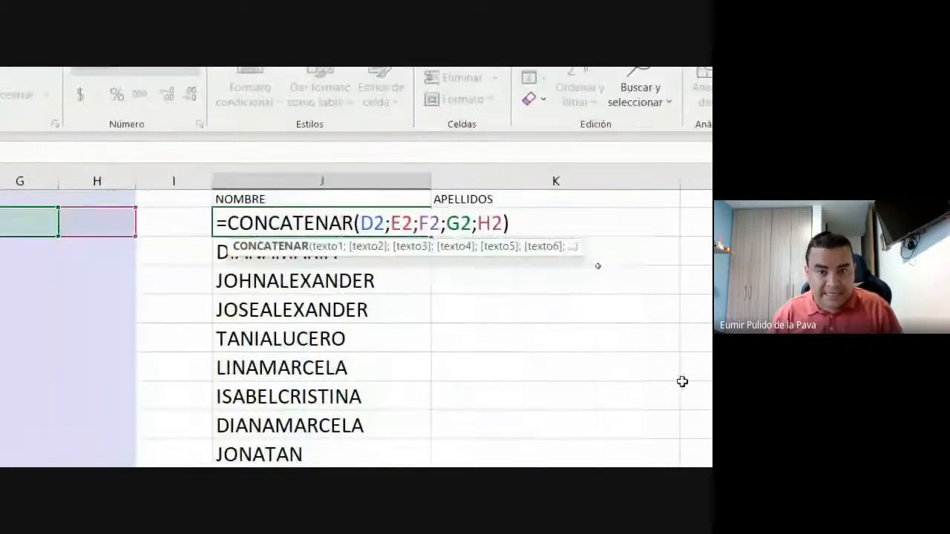
{"action": "key", "text": "Escape"}
{"action": "left_click", "coordinate": [233, 181]}
{"action": "right_click", "coordinate": [233, 183]}
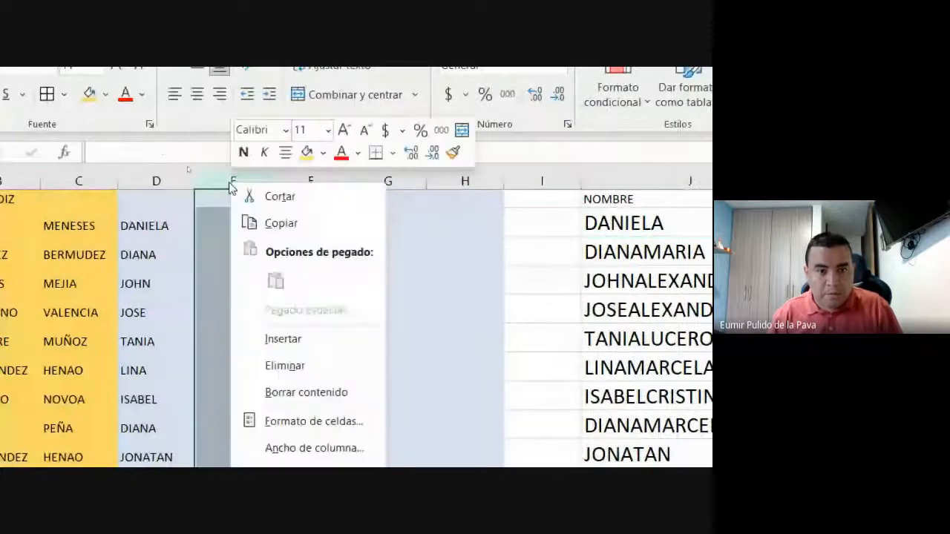
{"action": "left_click", "coordinate": [337, 365]}
{"action": "right_click", "coordinate": [319, 184]}
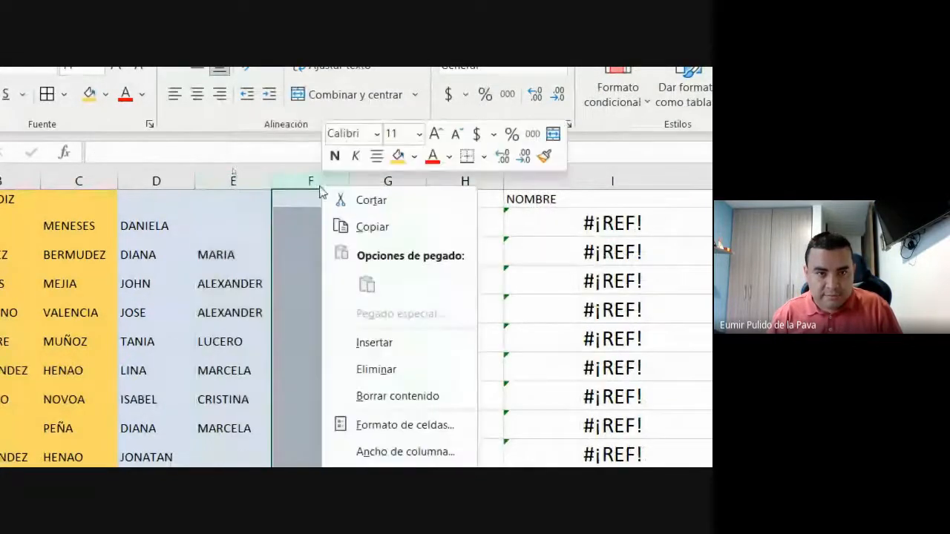
{"action": "left_click", "coordinate": [360, 344]}
Remove the #¡REF! references so H2 reads =CONCATENAR(D2;E2;F2).
{"action": "double_click", "coordinate": [616, 223]}
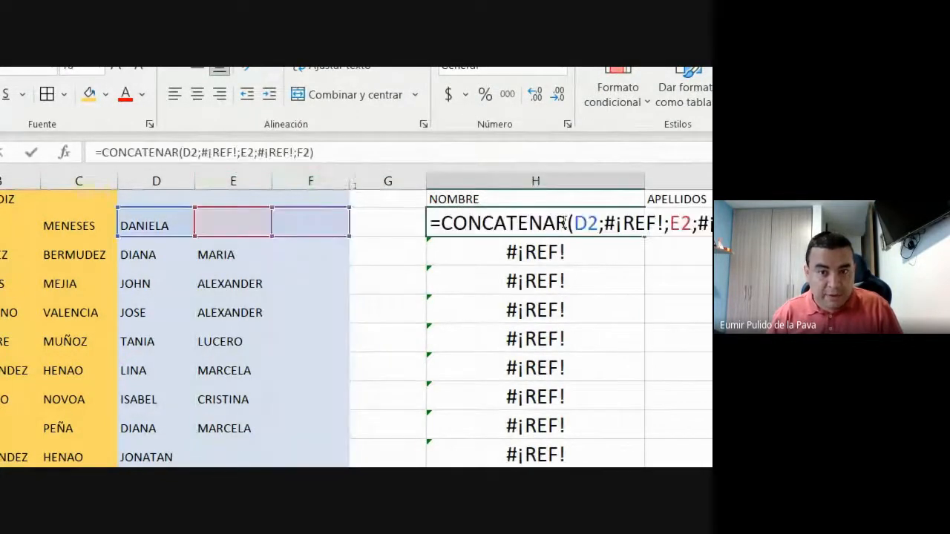
{"action": "left_click_drag", "start_coordinate": [403, 261], "coordinate": [463, 261]}
{"action": "key", "text": "Delete"}
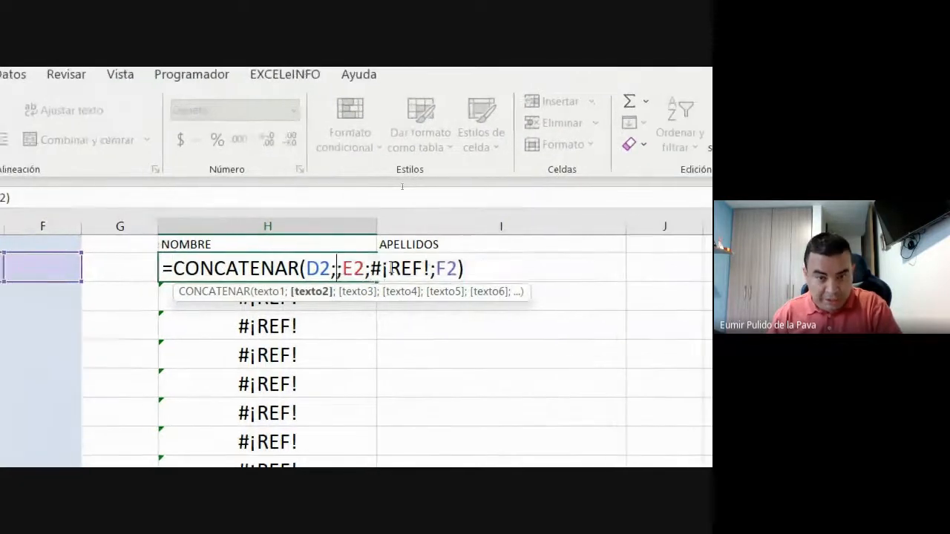
{"action": "left_click_drag", "start_coordinate": [362, 269], "coordinate": [415, 268]}
{"action": "left_click_drag", "start_coordinate": [417, 190], "coordinate": [421, 189]}
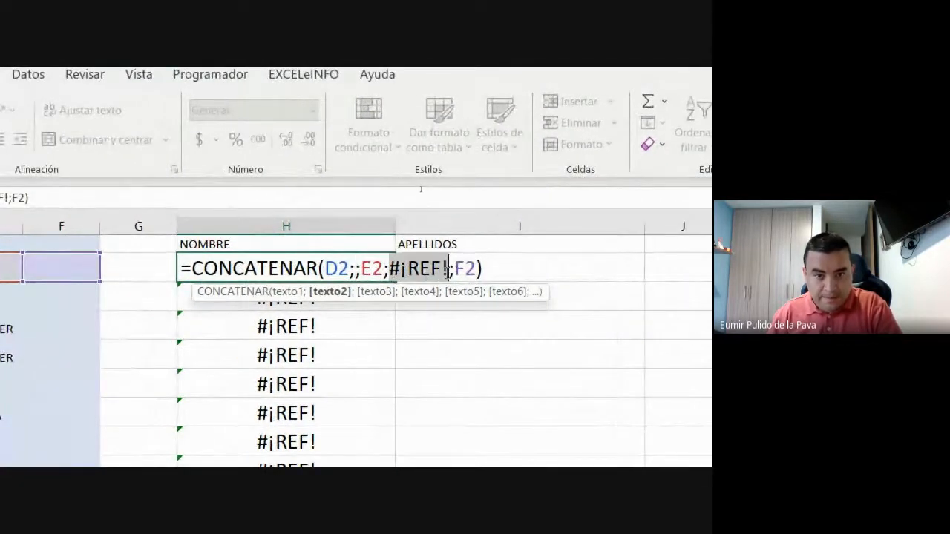
{"action": "key", "text": "Delete"}
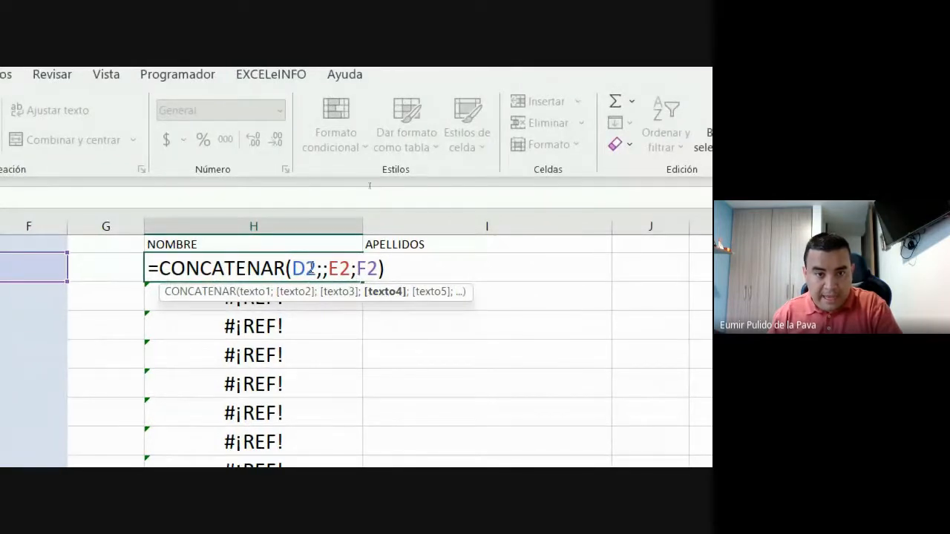
{"action": "left_click", "coordinate": [327, 269]}
{"action": "key", "text": "BackSpace"}
{"action": "key", "text": "Return"}
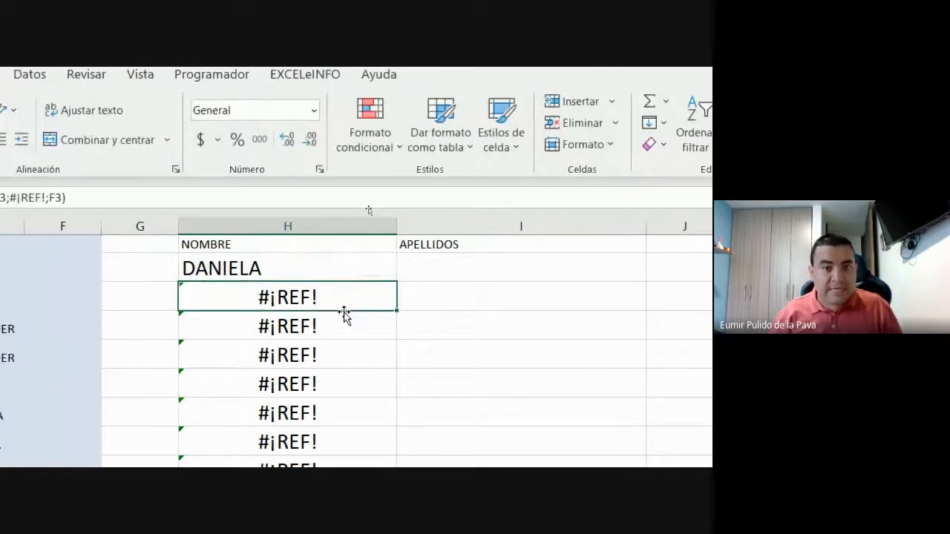
Fill the repaired formula down the NOMBRE column and reopen H2 for editing.
{"action": "left_click", "coordinate": [315, 273]}
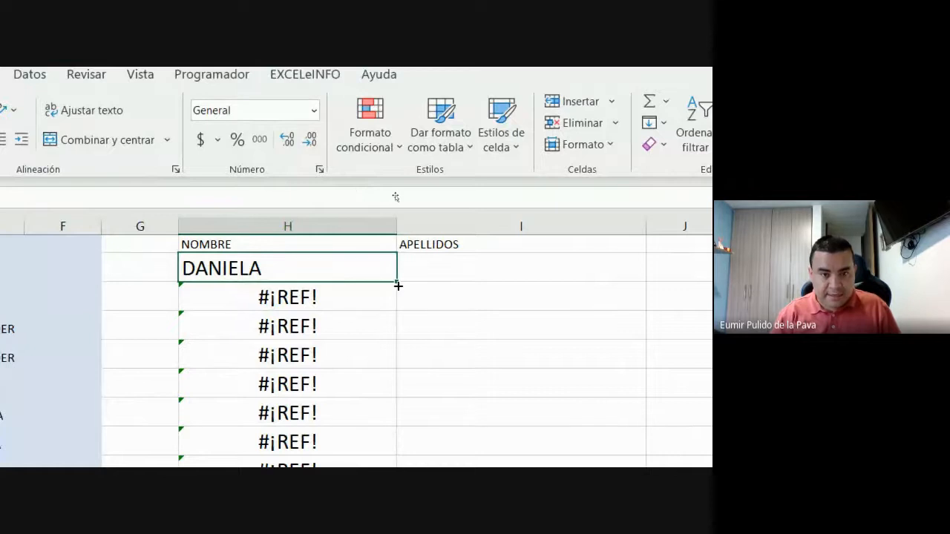
{"action": "double_click", "coordinate": [397, 285]}
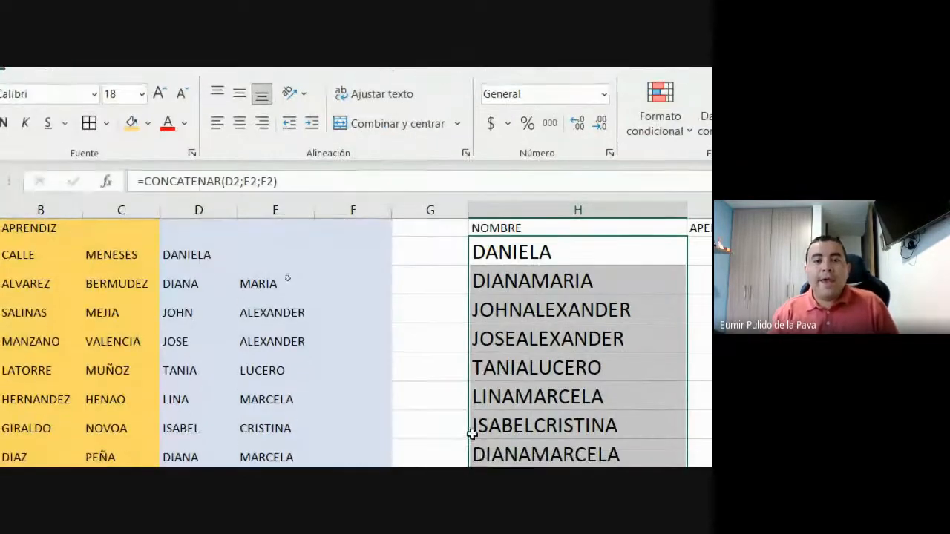
{"action": "double_click", "coordinate": [596, 255]}
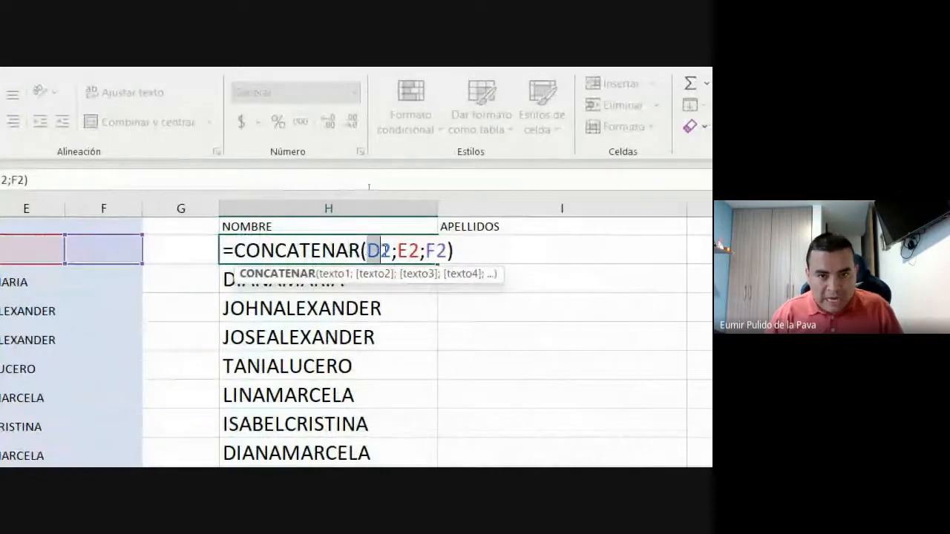
{"action": "left_click_drag", "start_coordinate": [384, 250], "coordinate": [392, 251]}
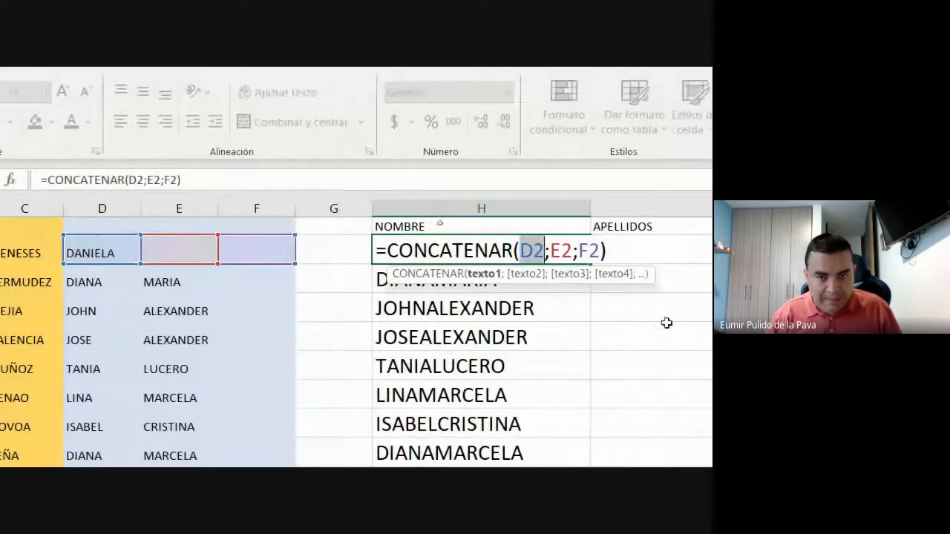
Rewrite H2 as =CONCATENAR(D2;" ";E2;" ";F2) to put spaces between the names.
{"action": "left_click_drag", "start_coordinate": [549, 251], "coordinate": [643, 257]}
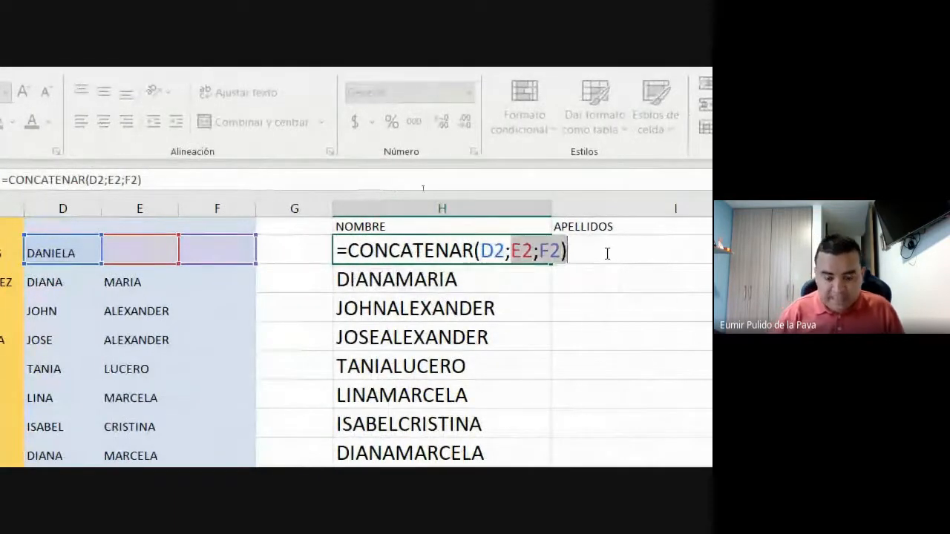
{"action": "key", "text": "BackSpace"}
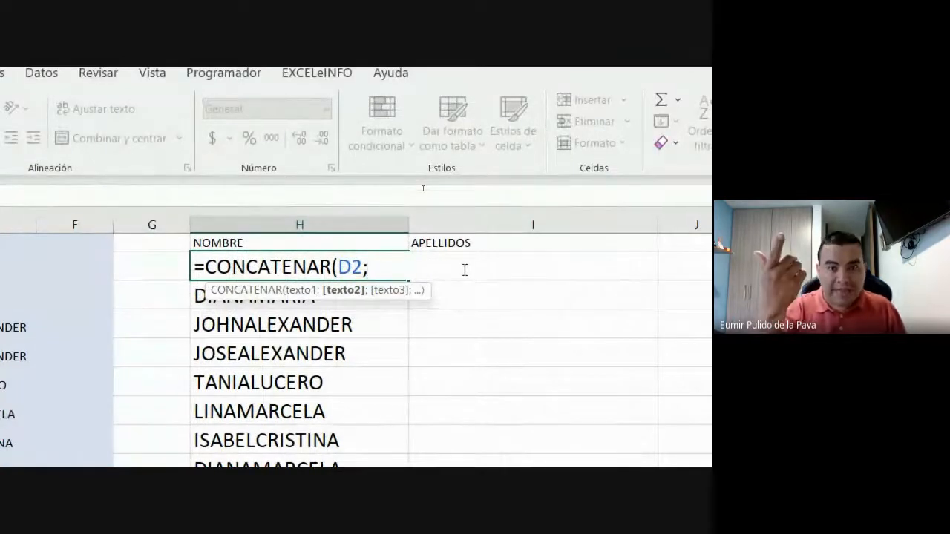
{"action": "type", "text": "\""}
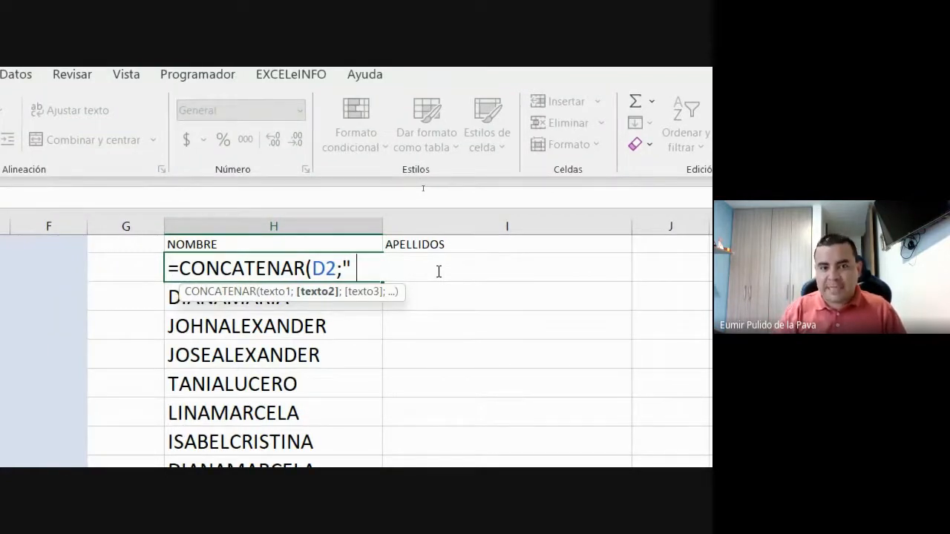
{"action": "type", "text": " \""}
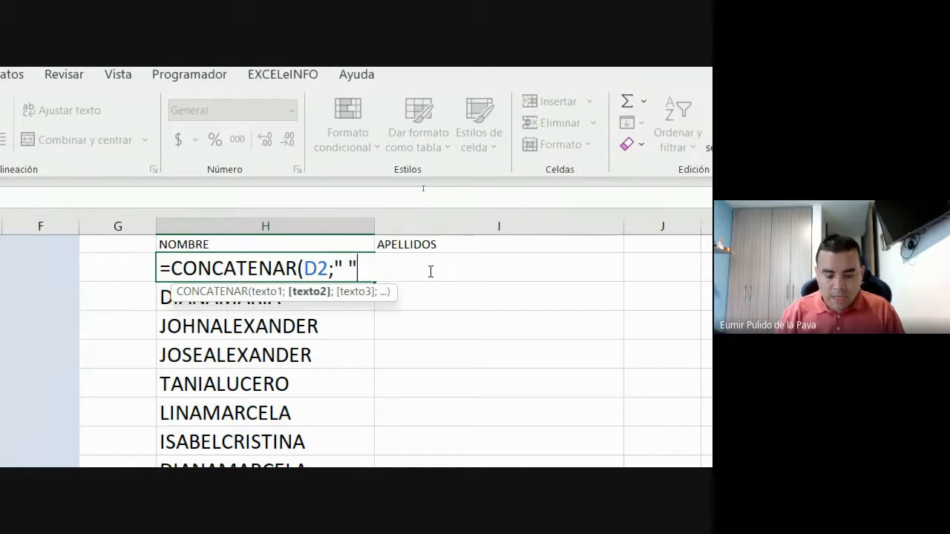
{"action": "type", "text": ";"}
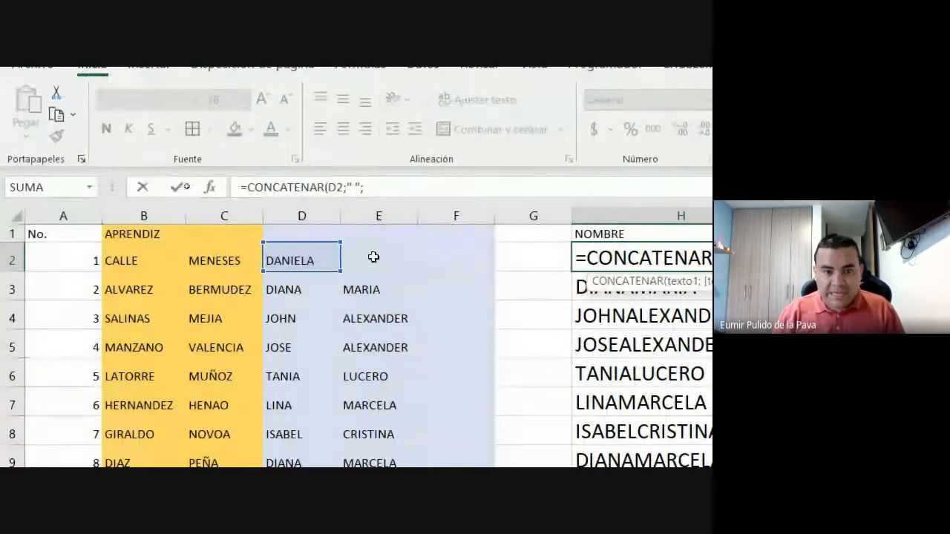
{"action": "left_click", "coordinate": [374, 256]}
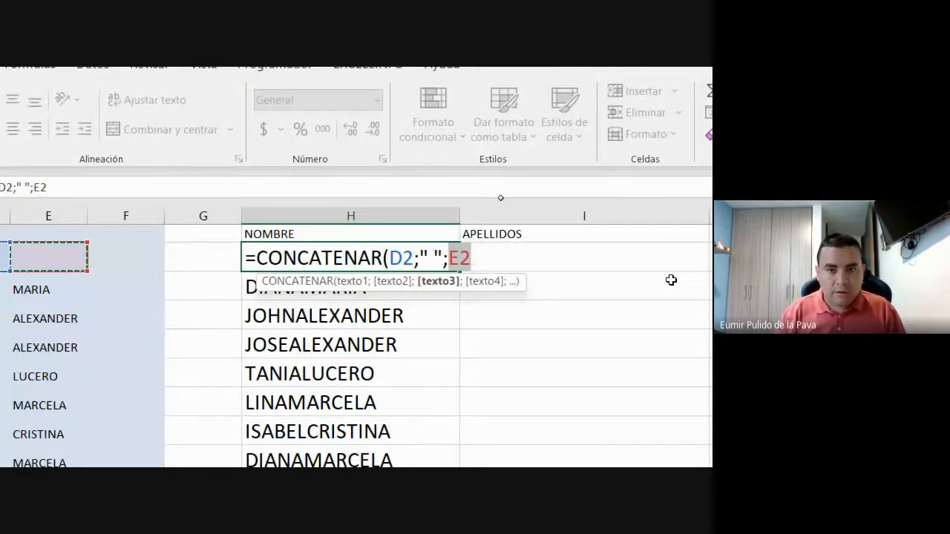
{"action": "type", "text": ";"}
{"action": "type", "text": "\""}
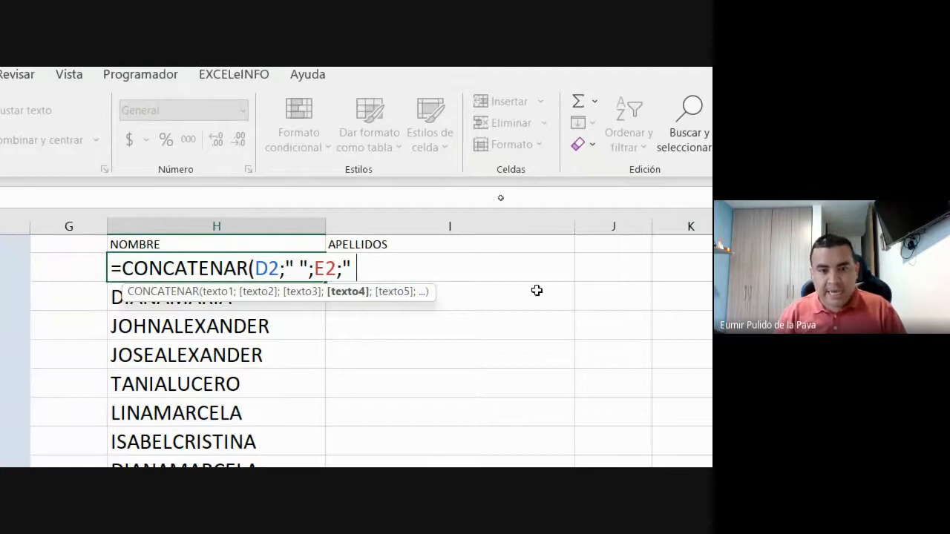
{"action": "type", "text": " \""}
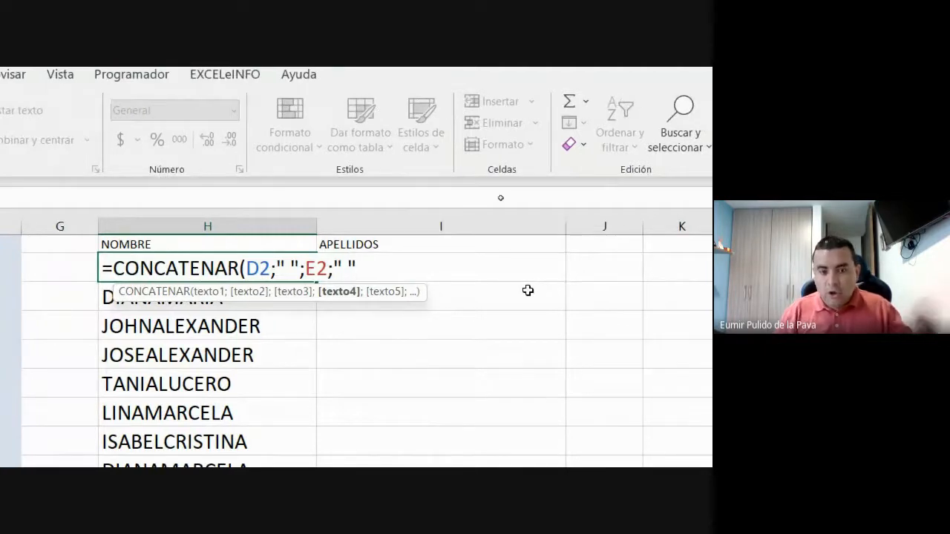
{"action": "type", "text": ";"}
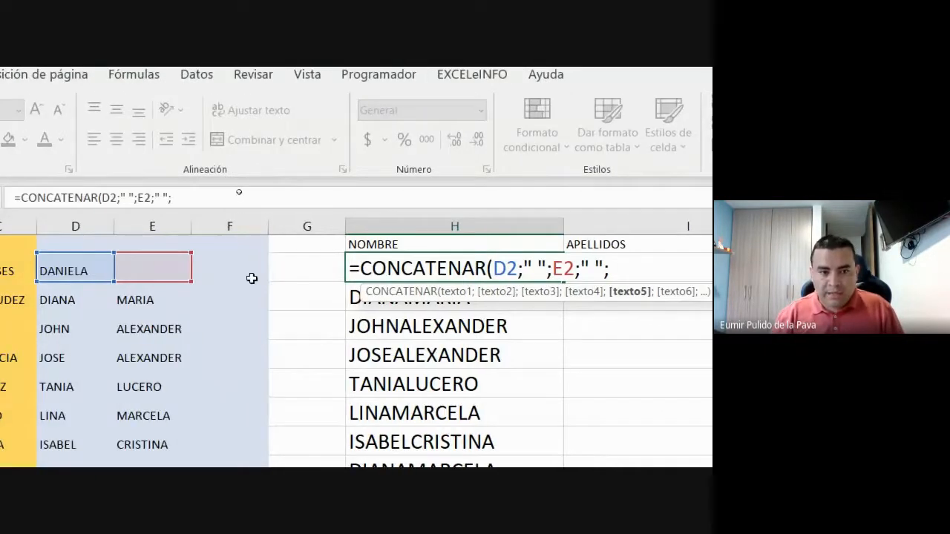
{"action": "left_click", "coordinate": [215, 268]}
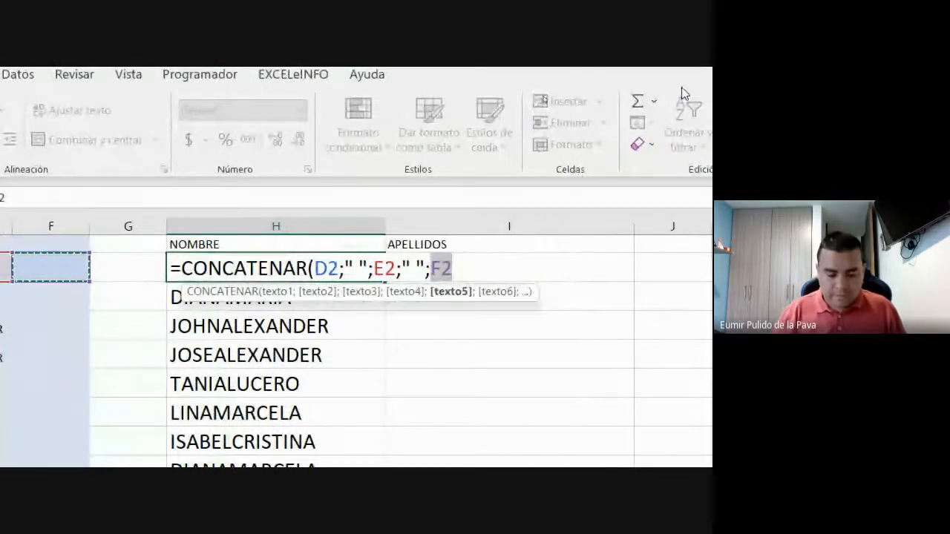
{"action": "type", "text": ")"}
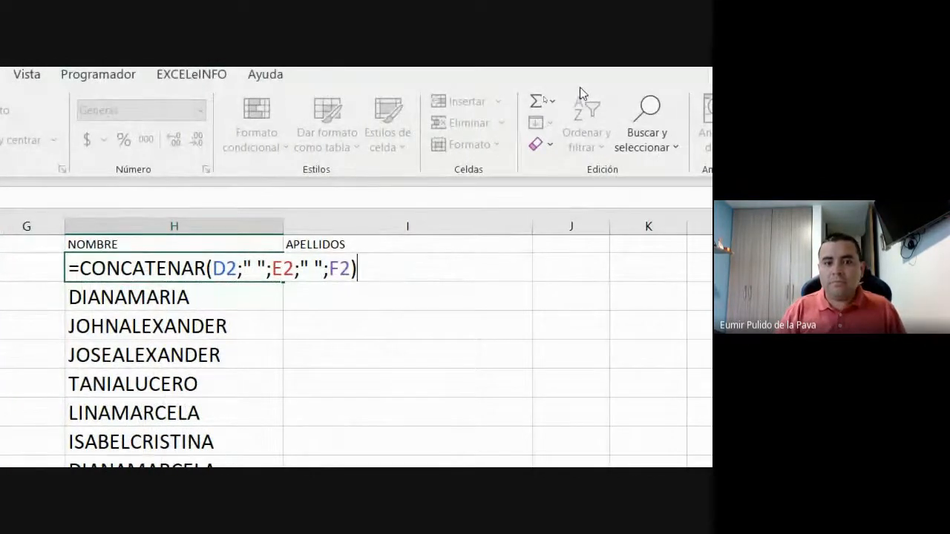
{"action": "key", "text": "Return"}
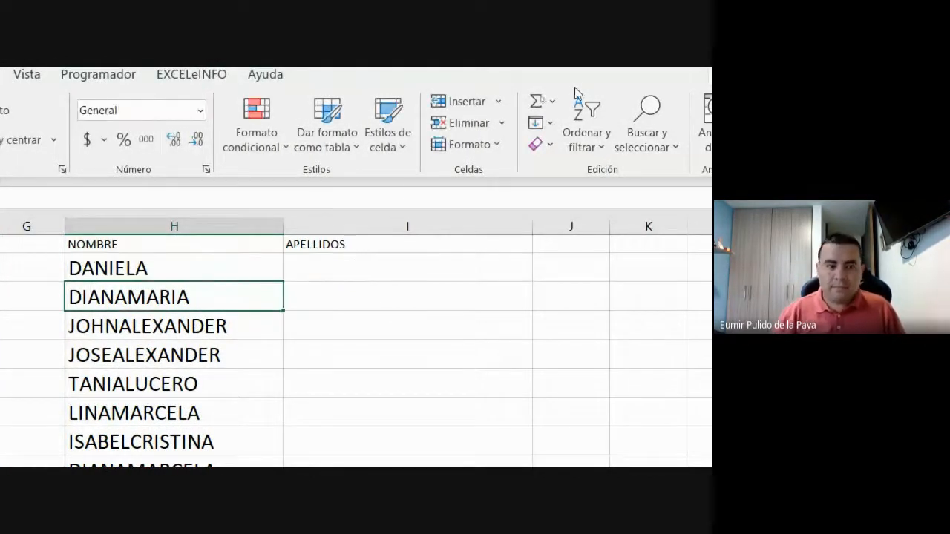
Fill the spaced formula down the NOMBRE column and reopen H2's formula.
{"action": "left_click", "coordinate": [259, 269]}
{"action": "double_click", "coordinate": [283, 281]}
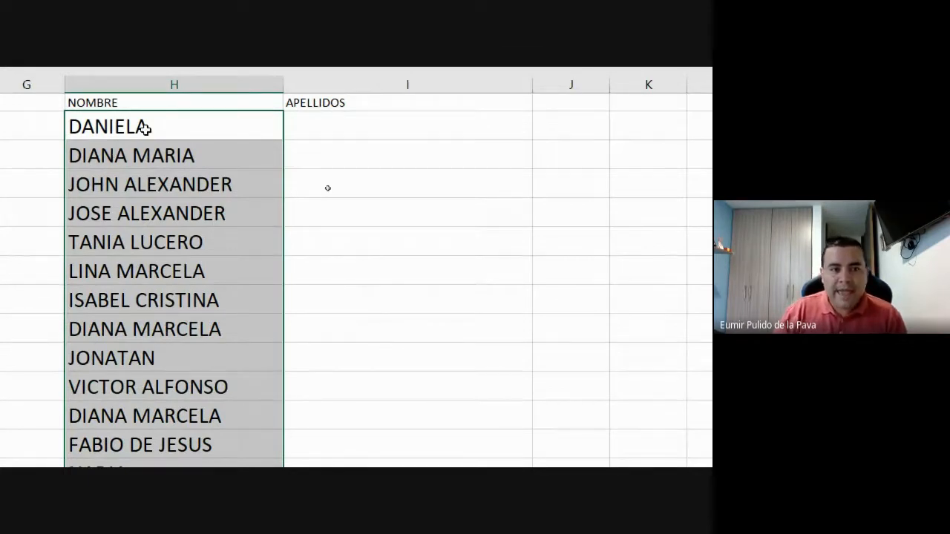
{"action": "double_click", "coordinate": [171, 127]}
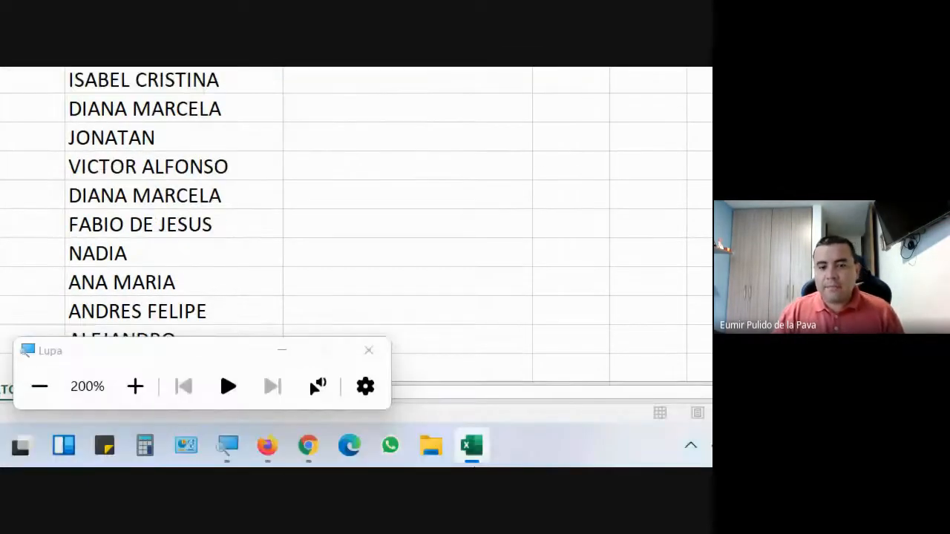
{"action": "mouse_move", "coordinate": [308, 460]}
{"action": "left_click", "coordinate": [260, 306]}
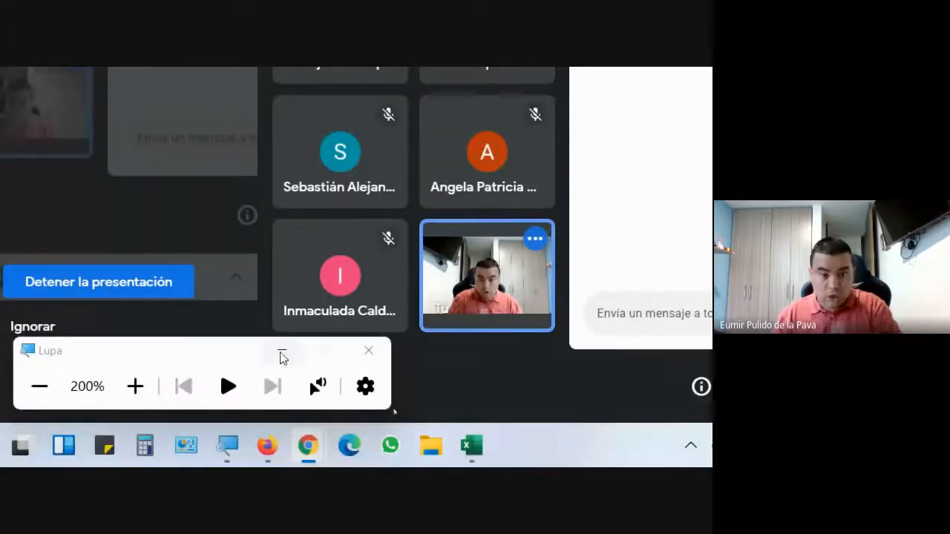
{"action": "left_click", "coordinate": [282, 356]}
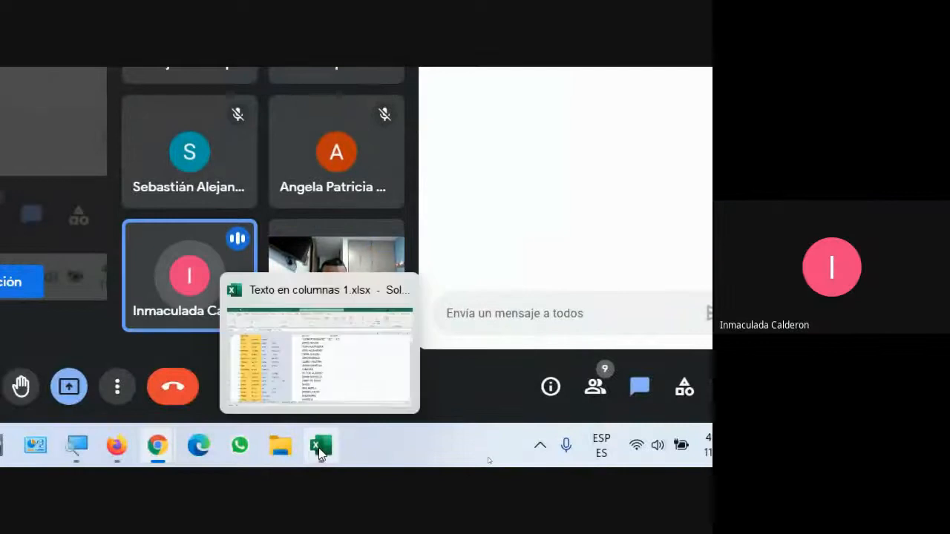
{"action": "left_click", "coordinate": [318, 442]}
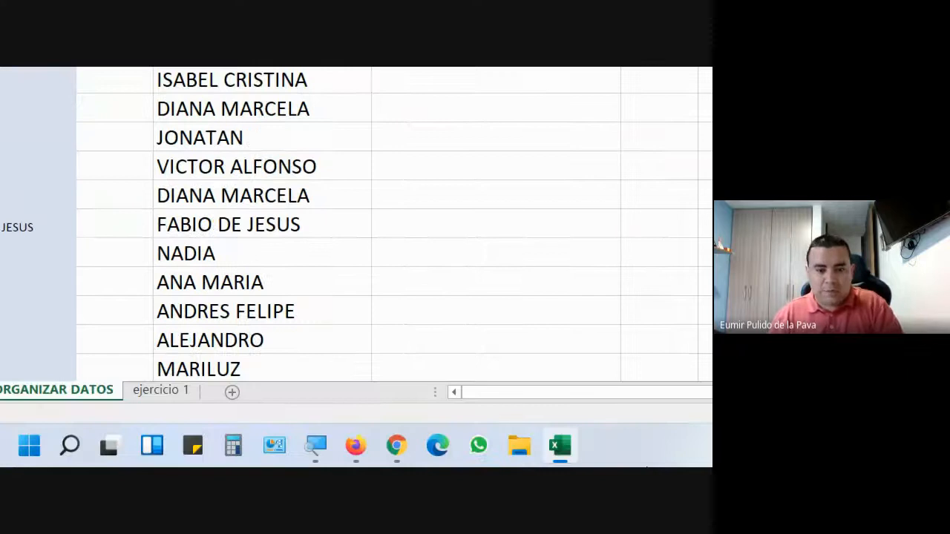
{"action": "mouse_move", "coordinate": [329, 445]}
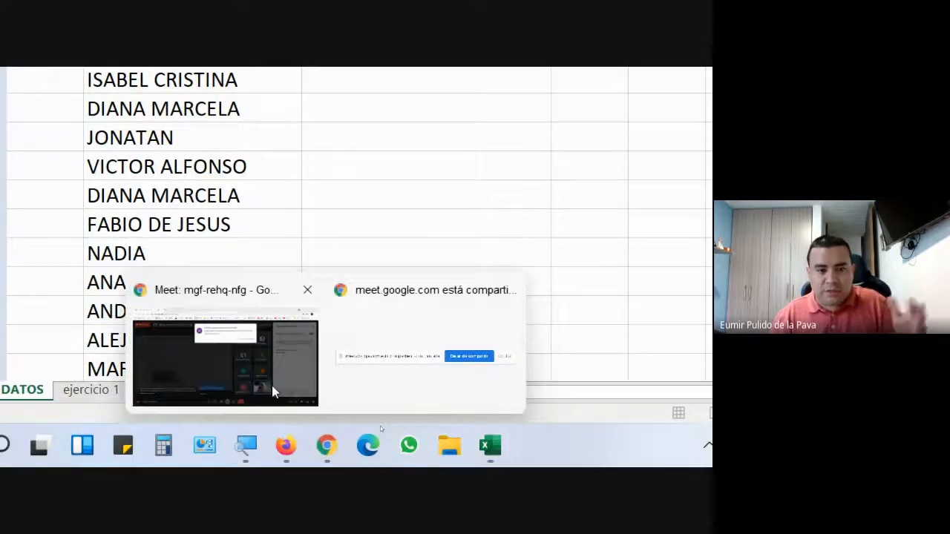
Admit the waiting guest into the video call, then return to Excel.
{"action": "left_click", "coordinate": [271, 385]}
{"action": "left_click", "coordinate": [422, 175]}
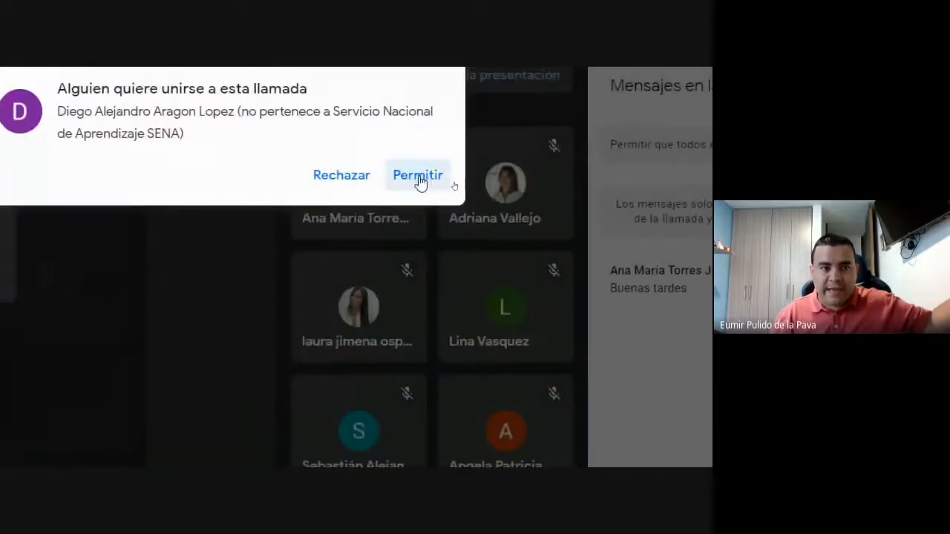
{"action": "left_click", "coordinate": [486, 451]}
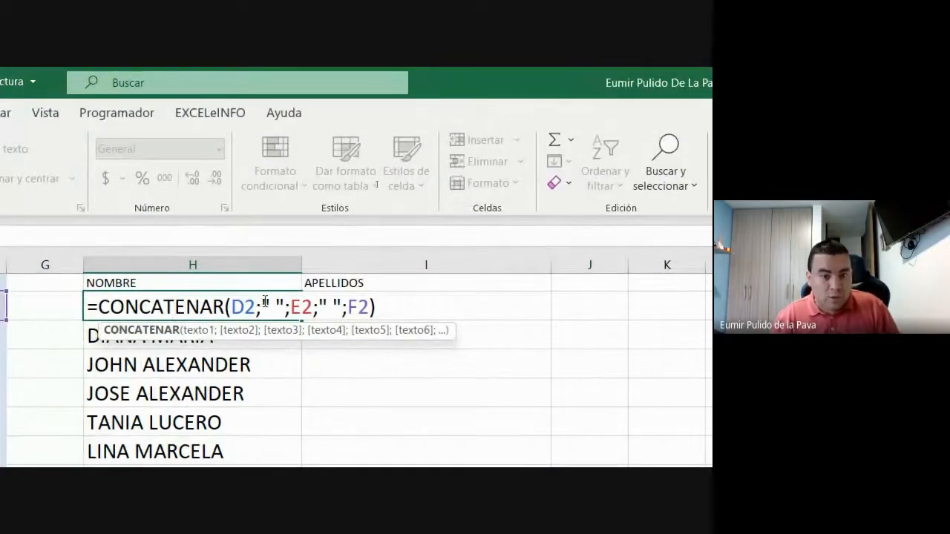
Cancel the H2 NOMBRE formula edit unchanged and select I2 under APELLIDOS.
{"action": "left_click_drag", "start_coordinate": [261, 307], "coordinate": [342, 307]}
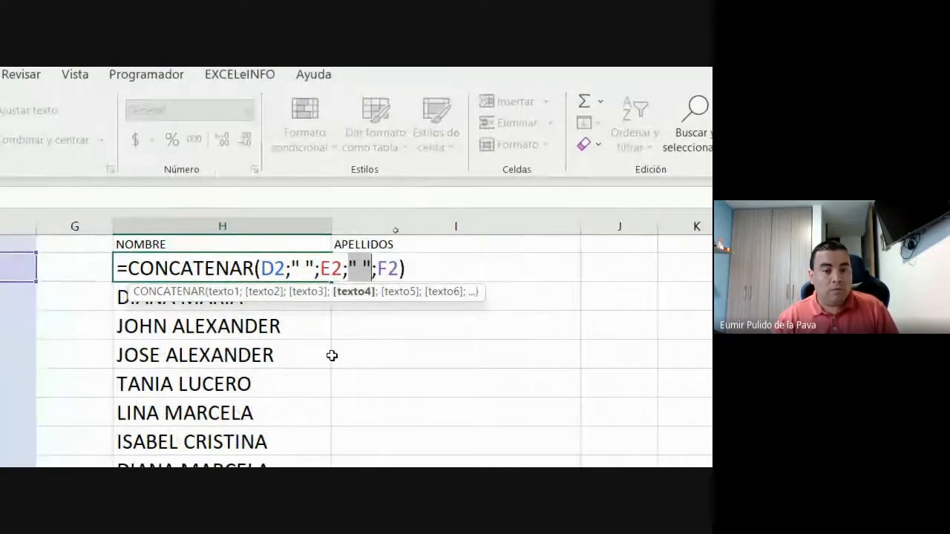
{"action": "key", "text": "Escape"}
{"action": "key", "text": "Return"}
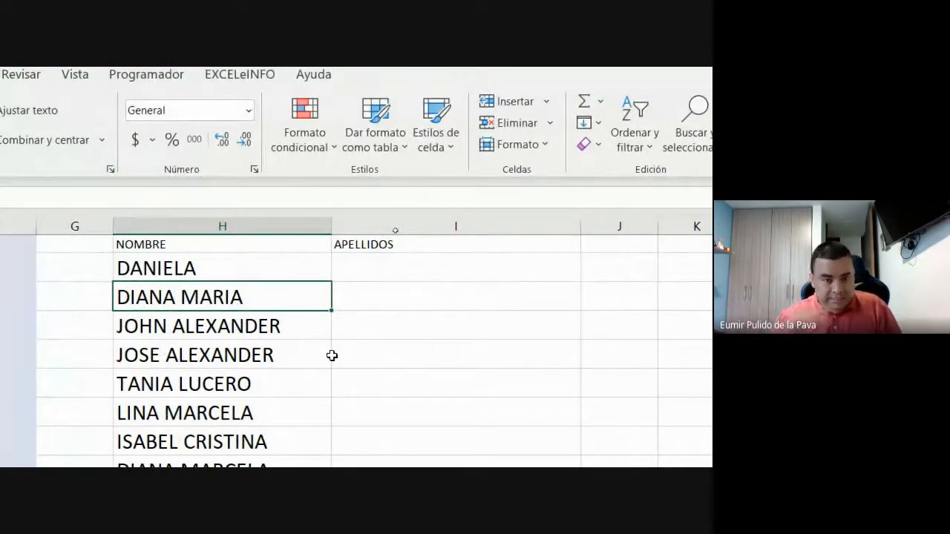
{"action": "left_click", "coordinate": [386, 269]}
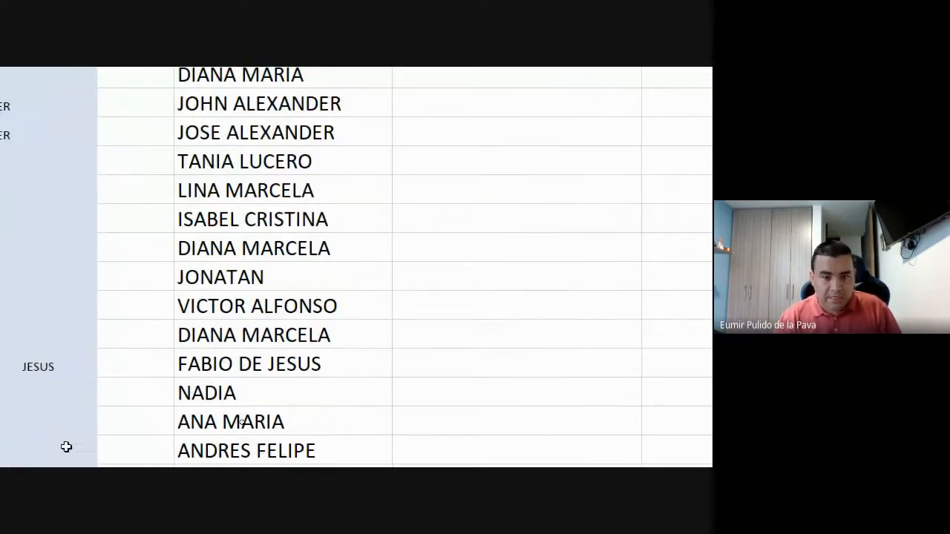
{"action": "mouse_move", "coordinate": [429, 452]}
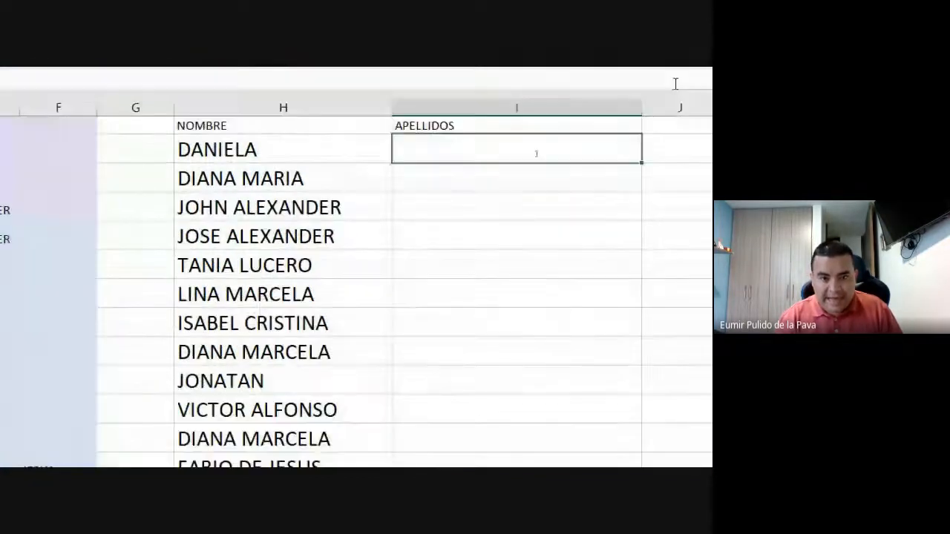
Abandon a started function, recheck the H2 formula, reselect I2 and widen column H slightly.
{"action": "type", "text": "=con"}
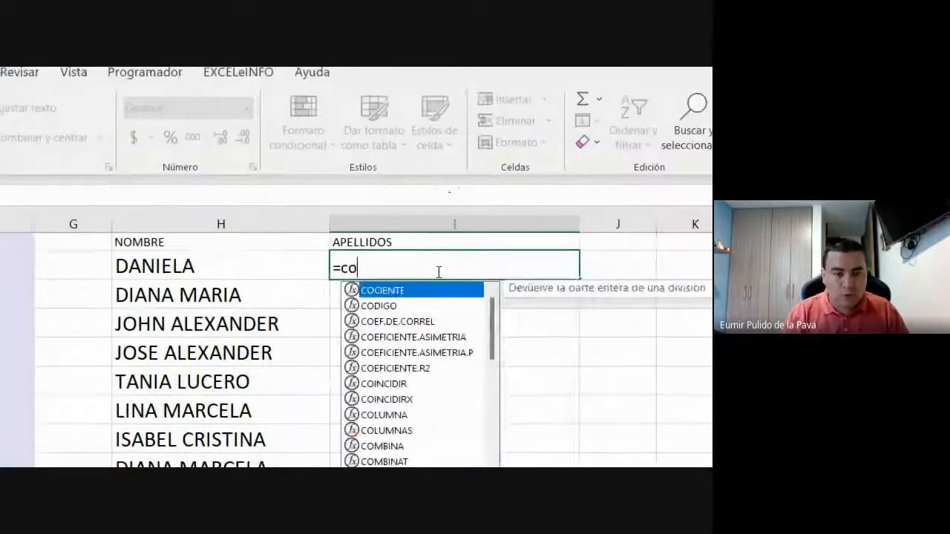
{"action": "key", "text": "Escape"}
{"action": "key", "text": "Escape"}
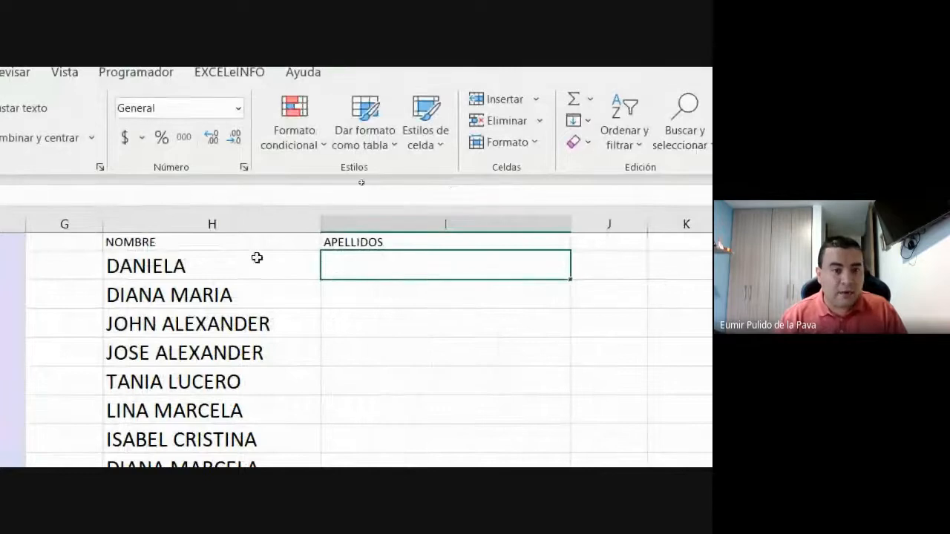
{"action": "left_click", "coordinate": [241, 271]}
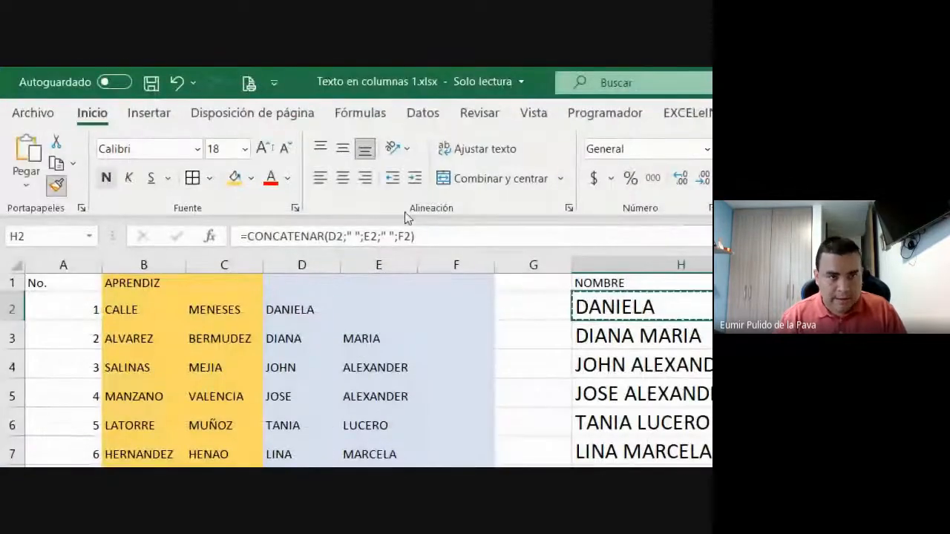
{"action": "left_click", "coordinate": [413, 307]}
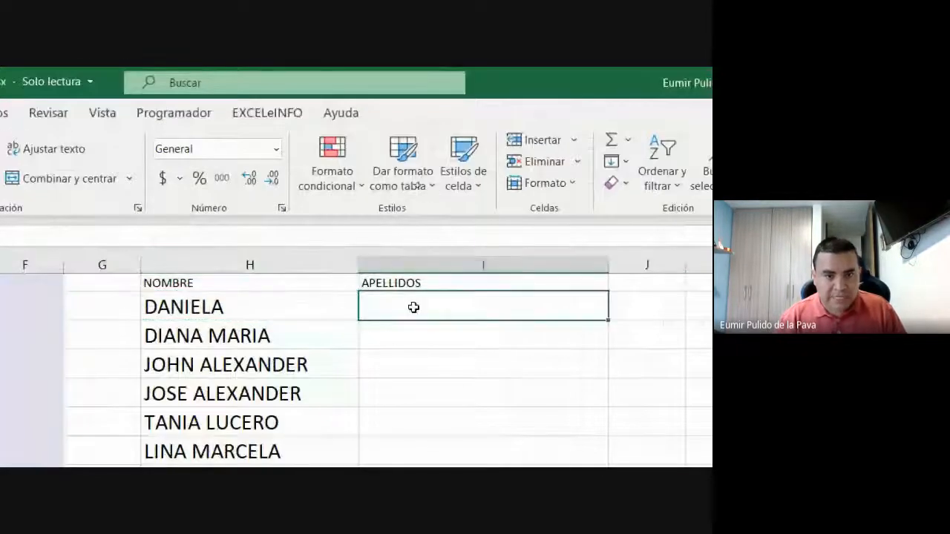
{"action": "left_click_drag", "start_coordinate": [357, 265], "coordinate": [368, 265]}
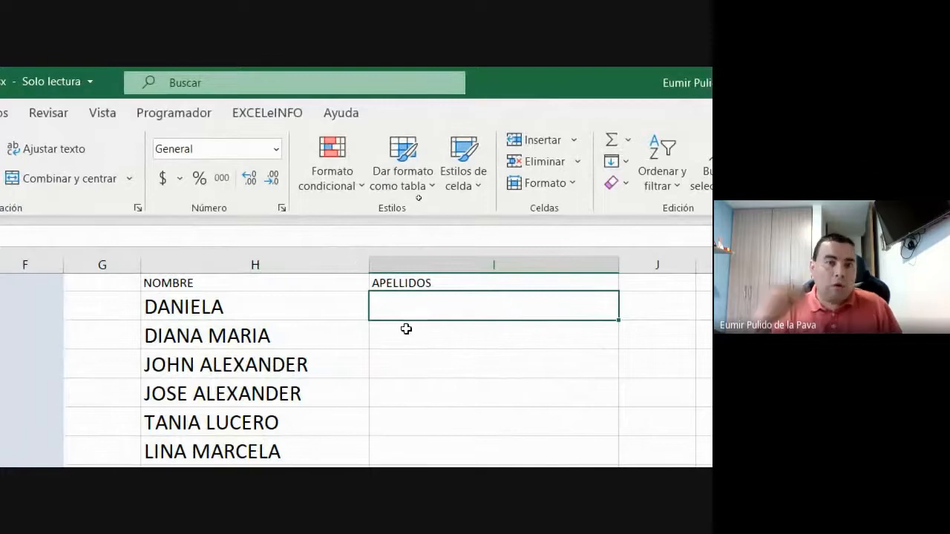
{"action": "type", "text": "=con"}
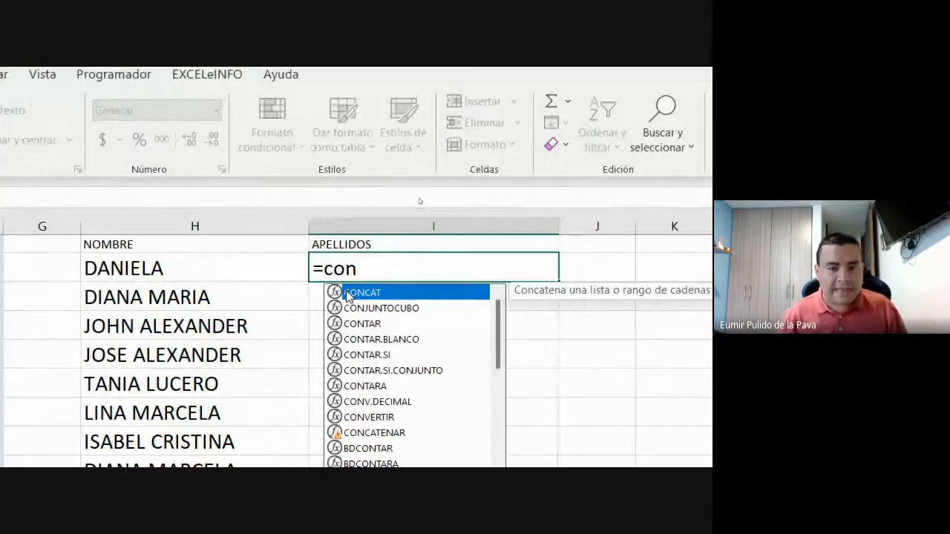
{"action": "type", "text": "ca"}
{"action": "key", "text": "Down"}
{"action": "key", "text": "Tab"}
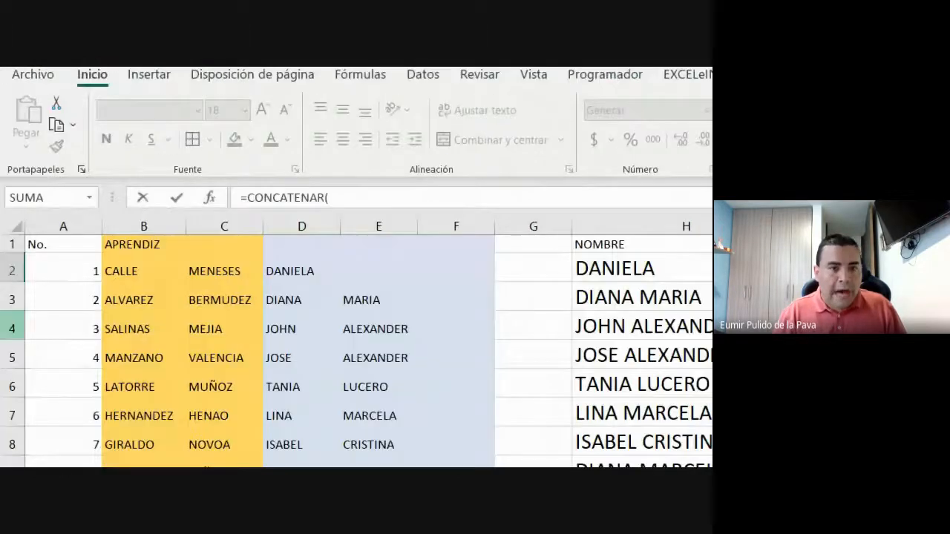
{"action": "left_click", "coordinate": [127, 270]}
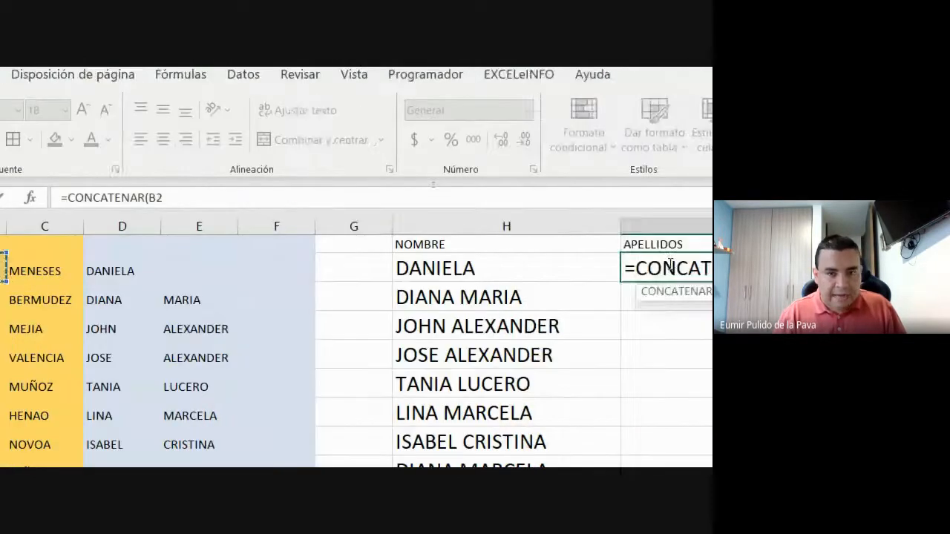
{"action": "type", "text": "; \" \";"}
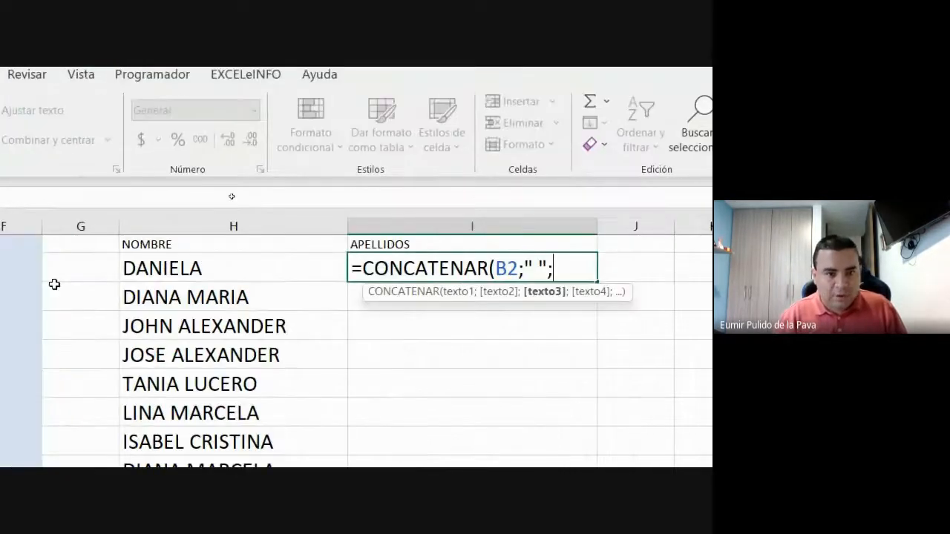
{"action": "left_click", "coordinate": [216, 272]}
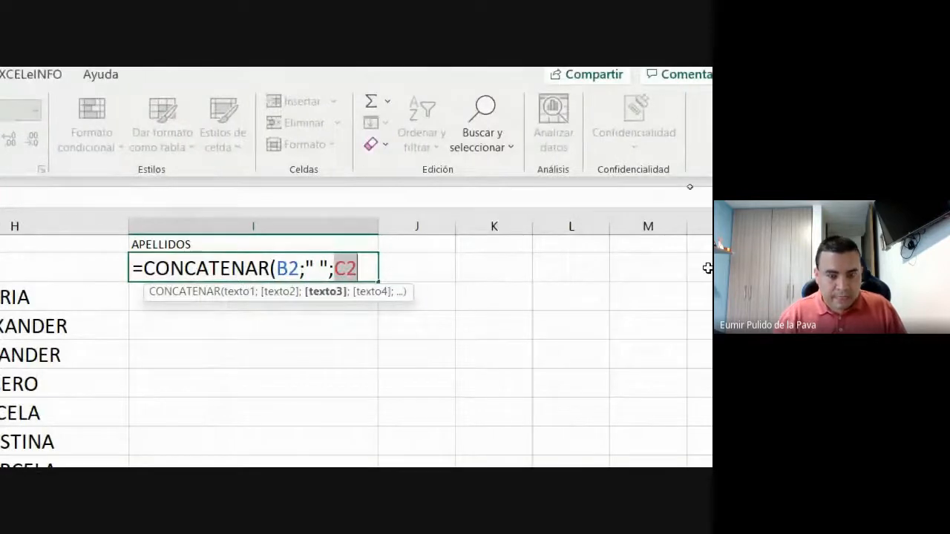
{"action": "type", "text": ")"}
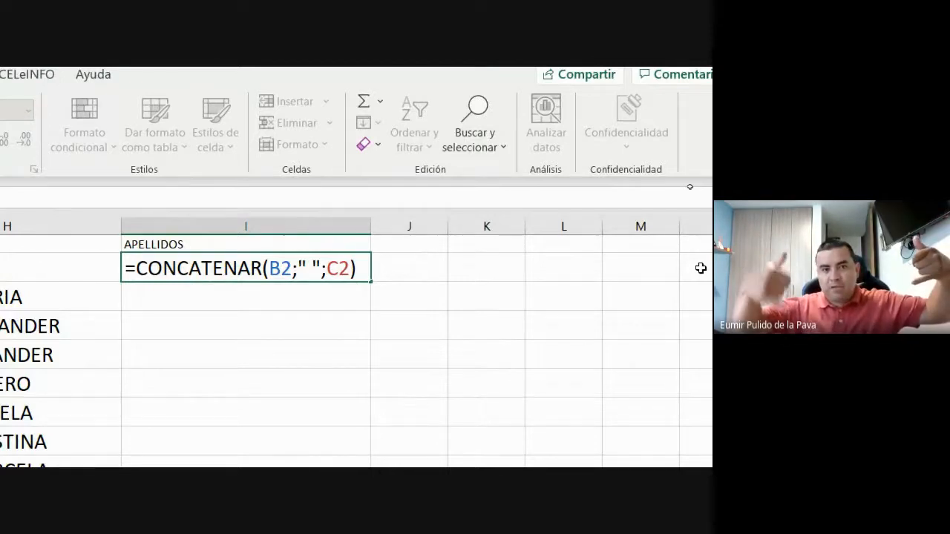
{"action": "key", "text": "Return"}
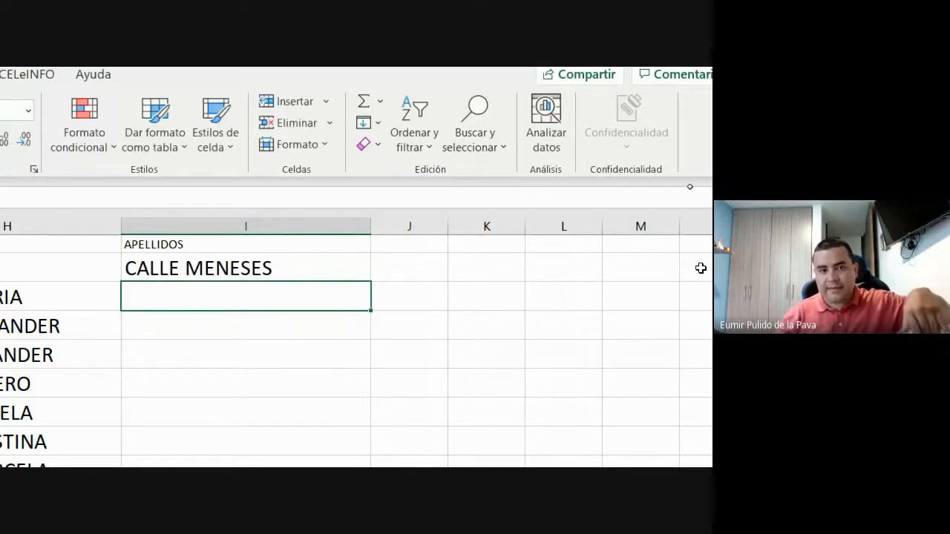
{"action": "key", "text": "Up"}
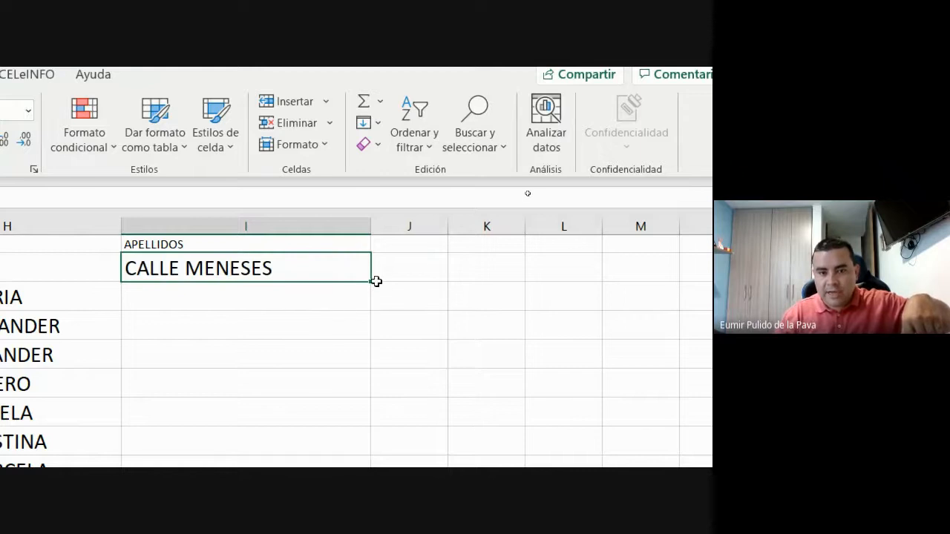
{"action": "double_click", "coordinate": [371, 283]}
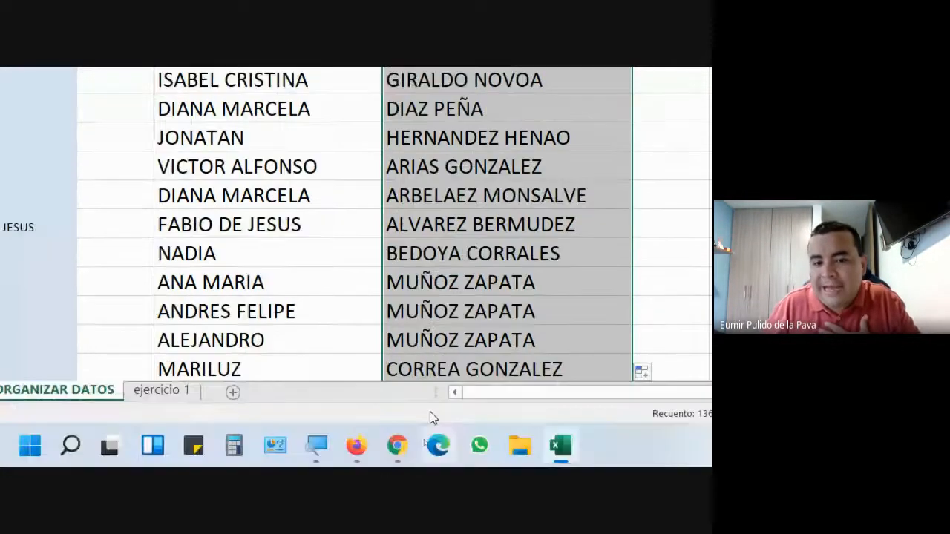
Zoom the screen magnifier back out and close it.
{"action": "left_click", "coordinate": [317, 445]}
{"action": "left_click", "coordinate": [130, 383]}
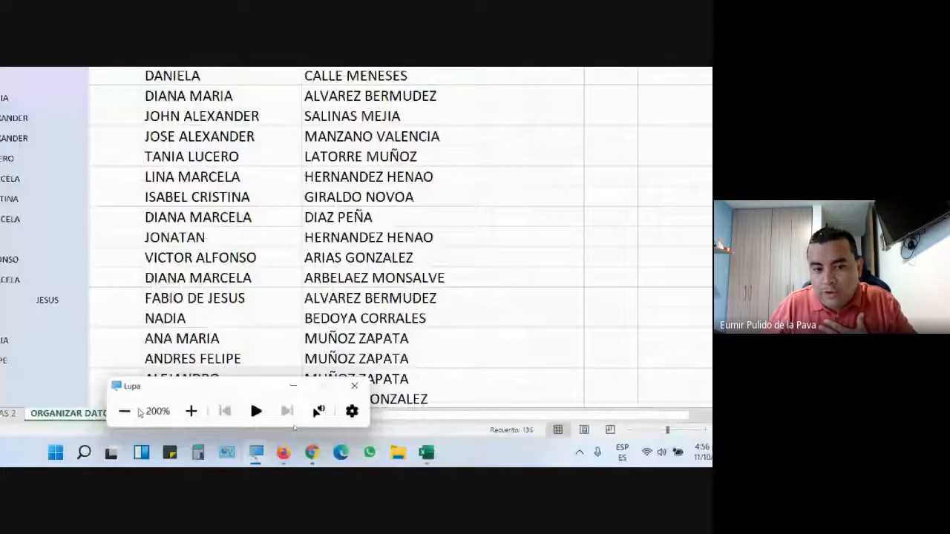
{"action": "left_click", "coordinate": [437, 409]}
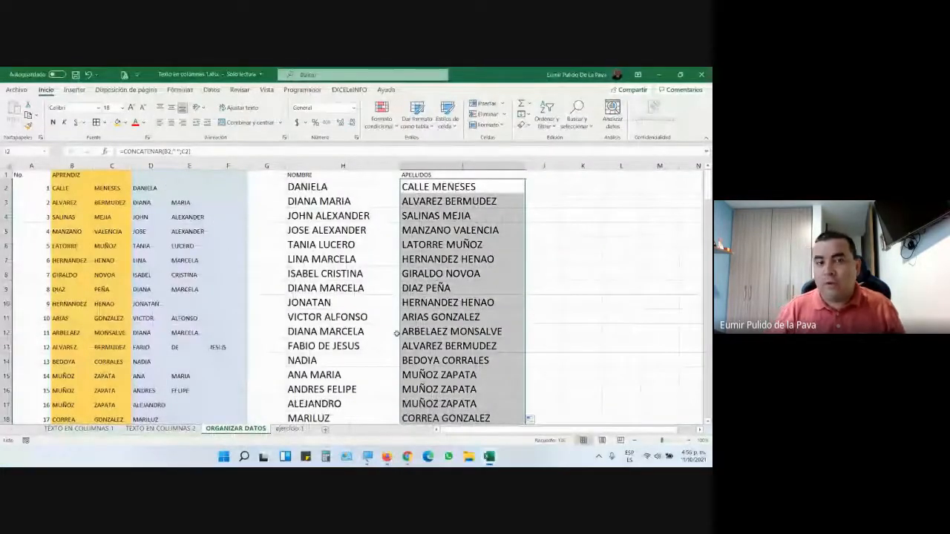
Delete columns B through G.
{"action": "left_click_drag", "start_coordinate": [68, 166], "coordinate": [261, 166]}
{"action": "right_click", "coordinate": [261, 167]}
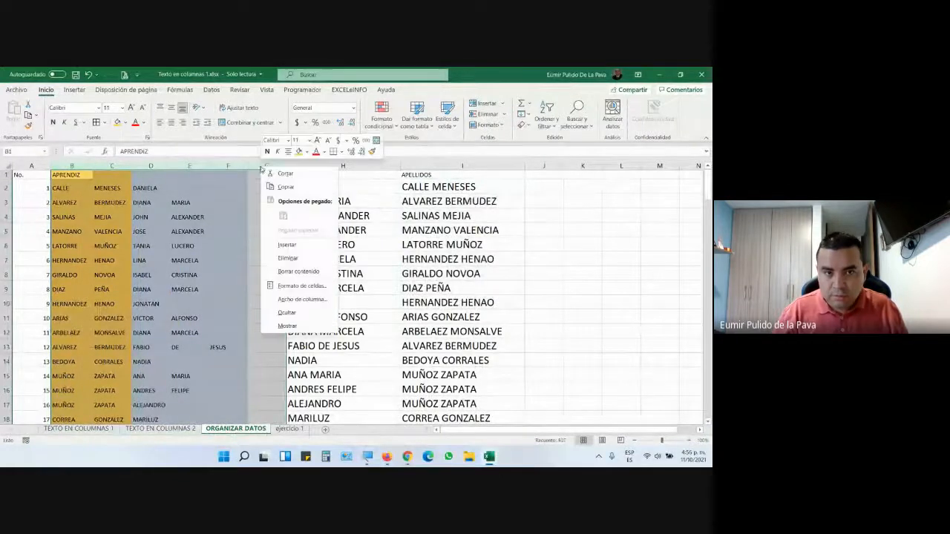
{"action": "left_click", "coordinate": [292, 259]}
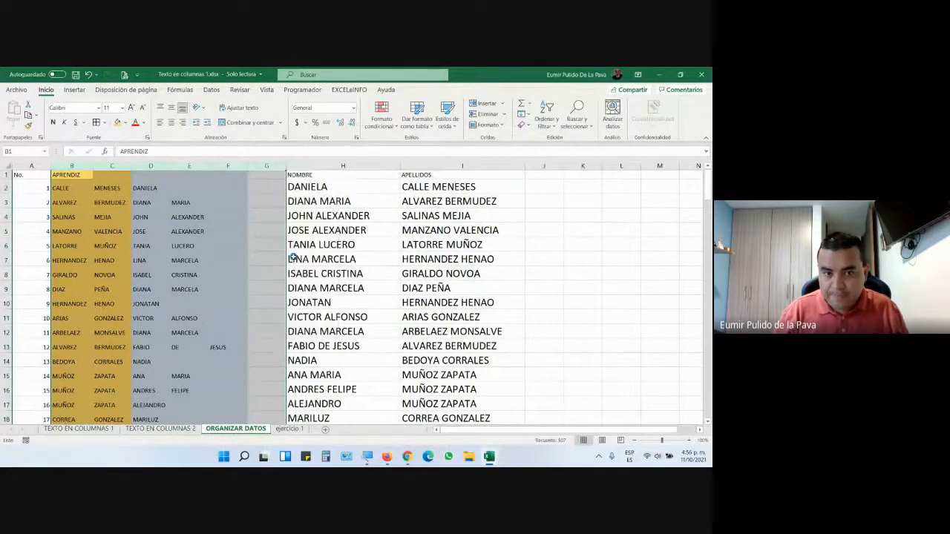
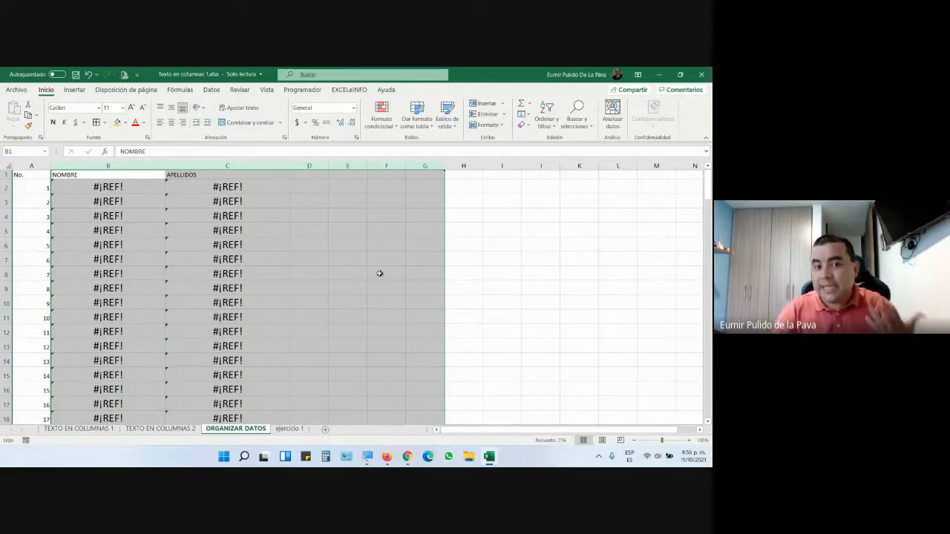
Inspect the CONCATENAR formula in C2, then undo the column deletion that caused the #¡REF! errors.
{"action": "double_click", "coordinate": [281, 189]}
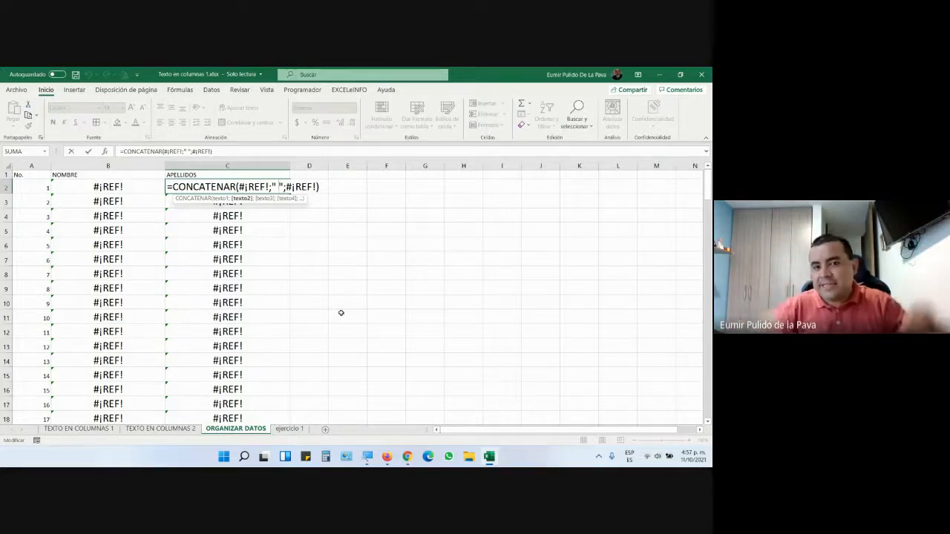
{"action": "key", "text": "Return"}
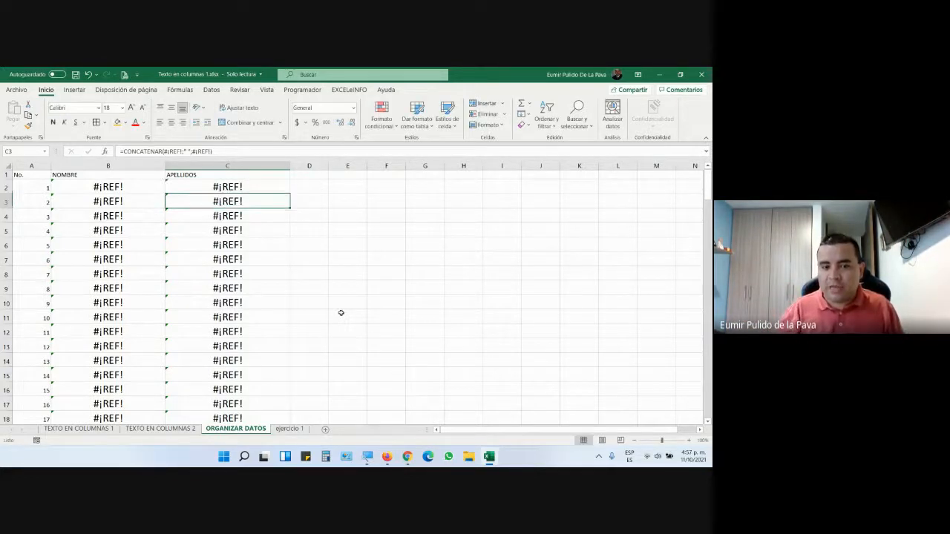
{"action": "mouse_move", "coordinate": [407, 456]}
{"action": "left_click", "coordinate": [380, 421]}
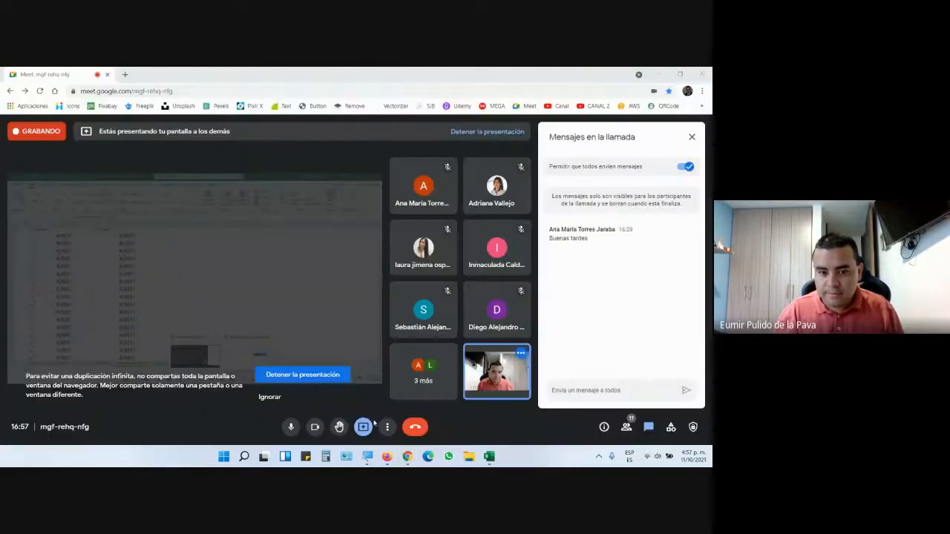
{"action": "left_click", "coordinate": [488, 454]}
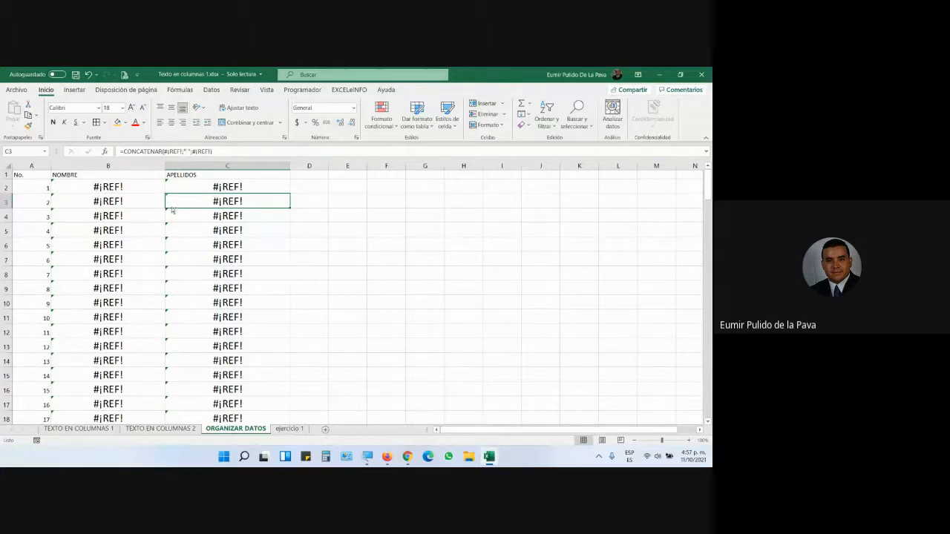
{"action": "key", "text": "ctrl+z"}
{"action": "key", "text": "ctrl+z"}
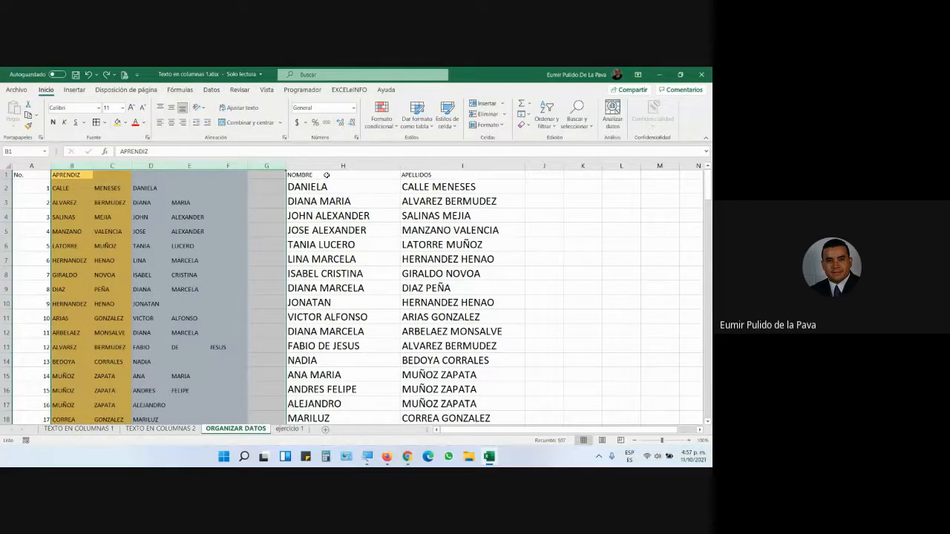
Copy the NOMBRE and APELLIDOS lists from H1:I137 and paste them into B1 as values only.
{"action": "left_click_drag", "start_coordinate": [326, 175], "coordinate": [430, 200]}
{"action": "key", "text": "ctrl+shift+Down"}
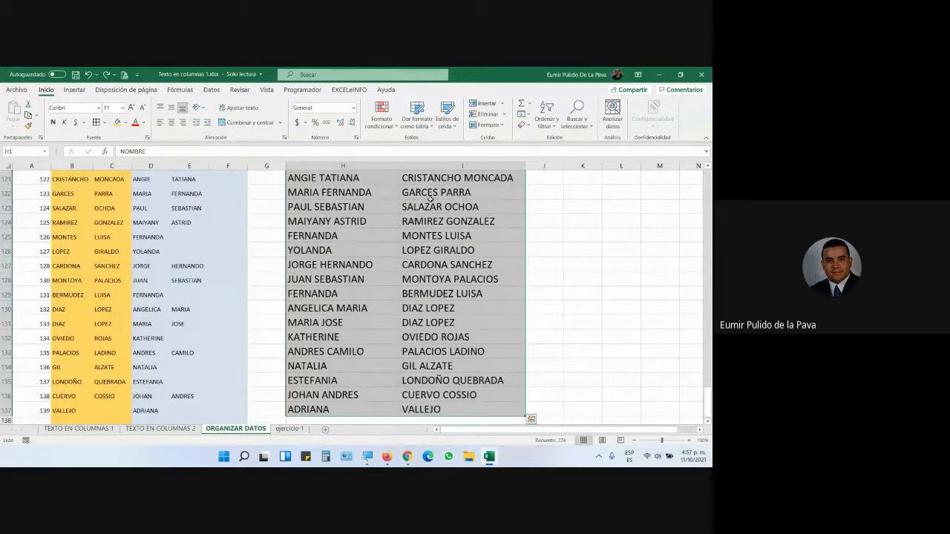
{"action": "key", "text": "ctrl+c"}
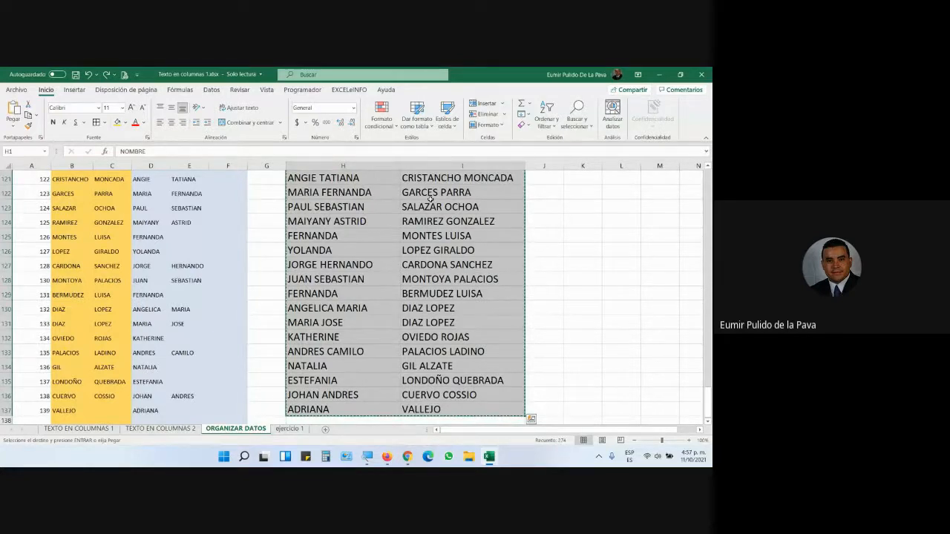
{"action": "left_click_drag", "start_coordinate": [710, 391], "coordinate": [709, 182]}
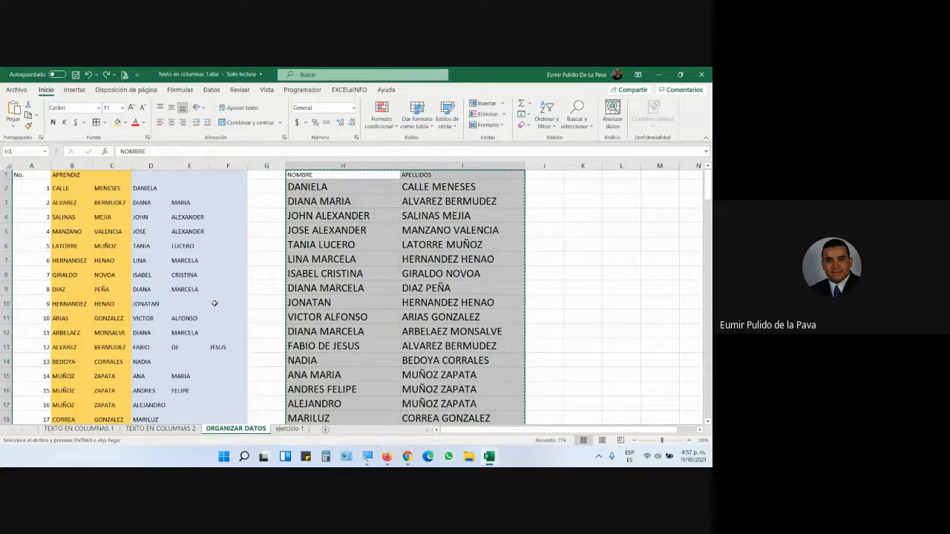
{"action": "left_click", "coordinate": [69, 175]}
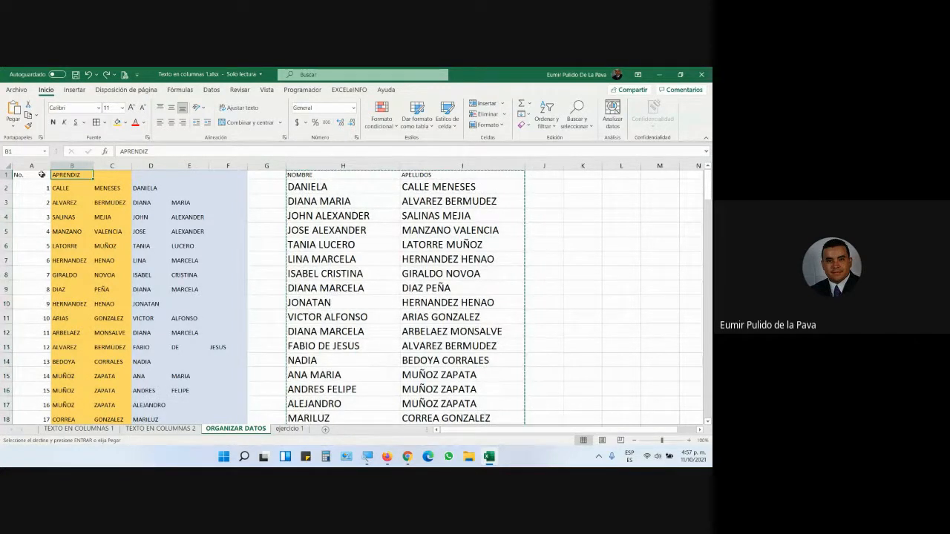
{"action": "left_click", "coordinate": [14, 127]}
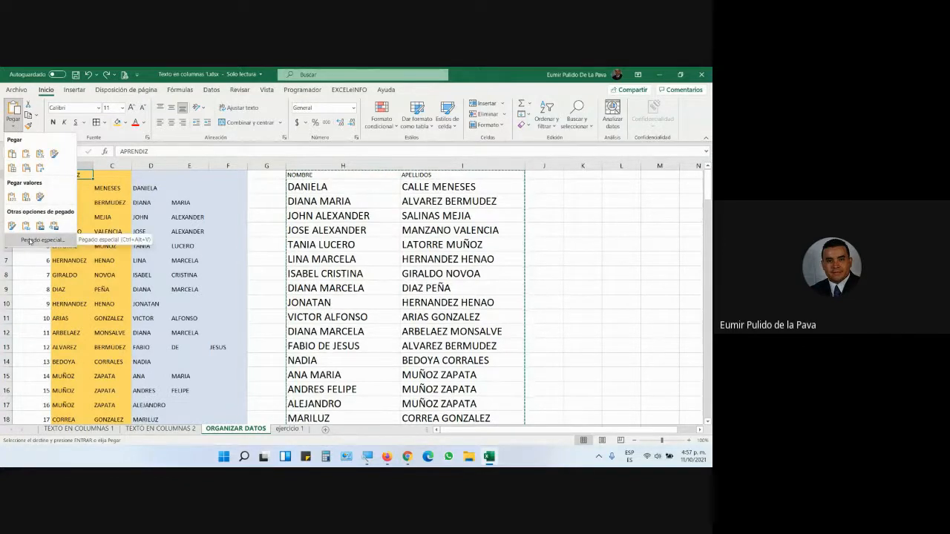
{"action": "left_click", "coordinate": [29, 241]}
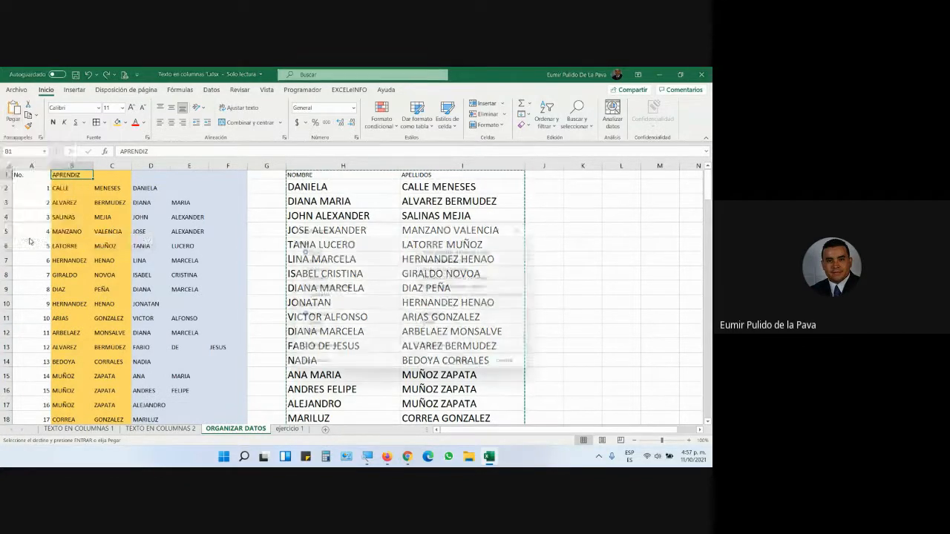
{"action": "left_click_drag", "start_coordinate": [326, 225], "coordinate": [415, 240]}
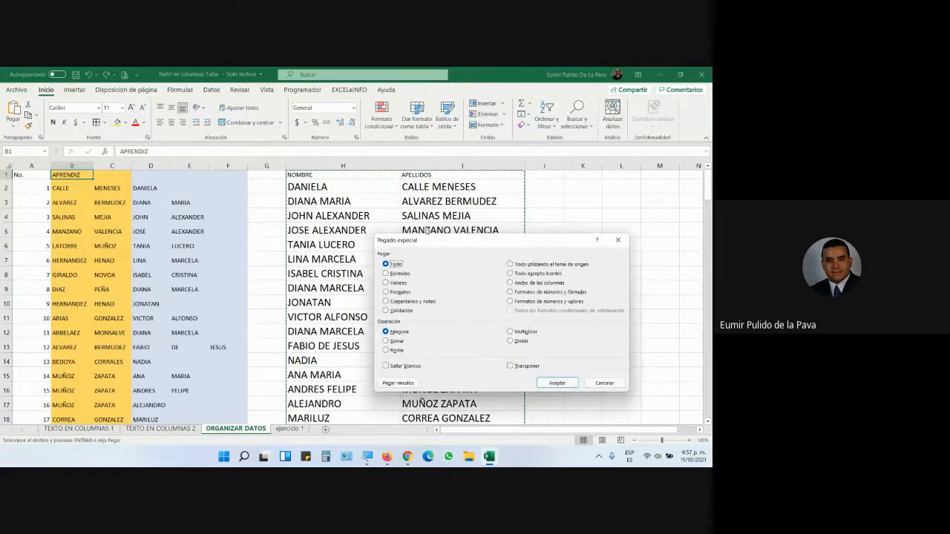
{"action": "left_click", "coordinate": [391, 283]}
{"action": "left_click", "coordinate": [557, 383]}
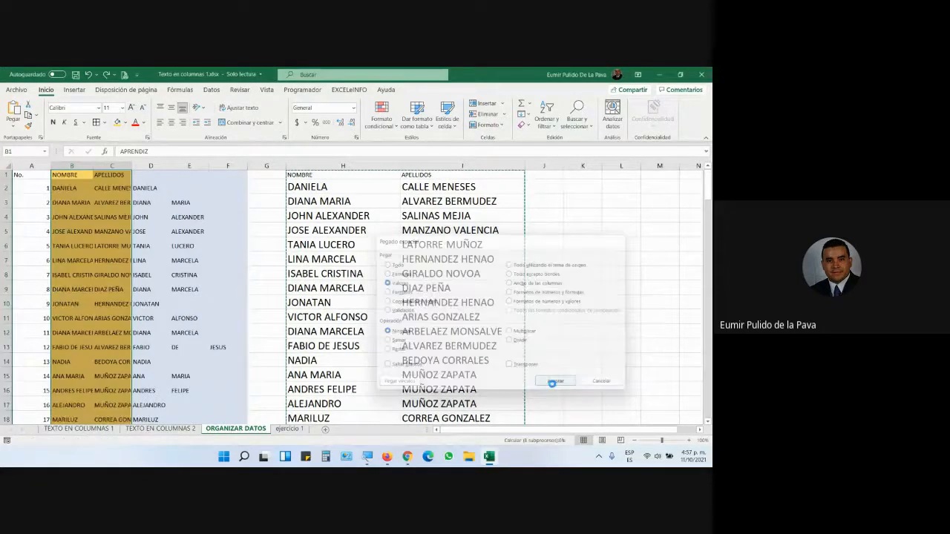
{"action": "left_click", "coordinate": [151, 165]}
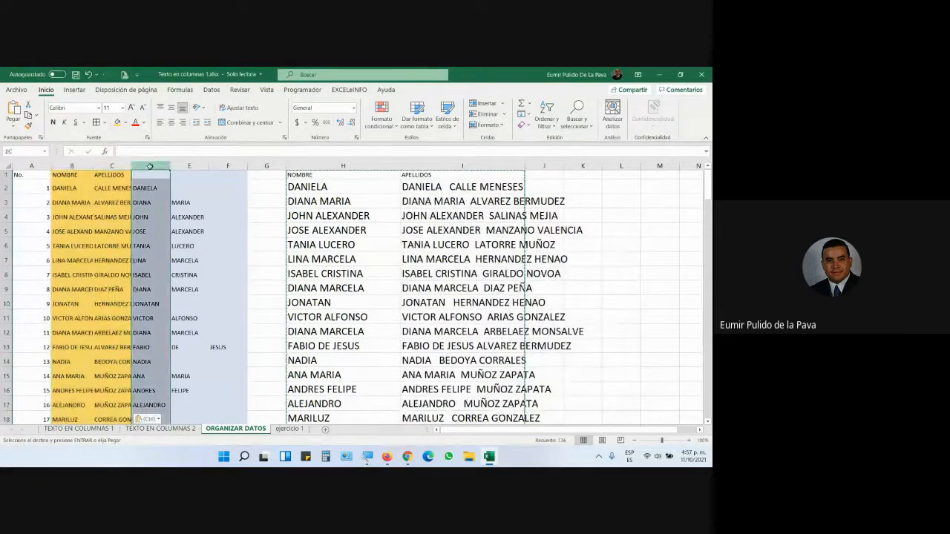
Delete the helper columns D through I.
{"action": "key", "text": "shift+Right"}
{"action": "key", "text": "shift+Right"}
{"action": "key", "text": "shift+Right"}
{"action": "key", "text": "shift+Right"}
{"action": "key", "text": "shift+Right"}
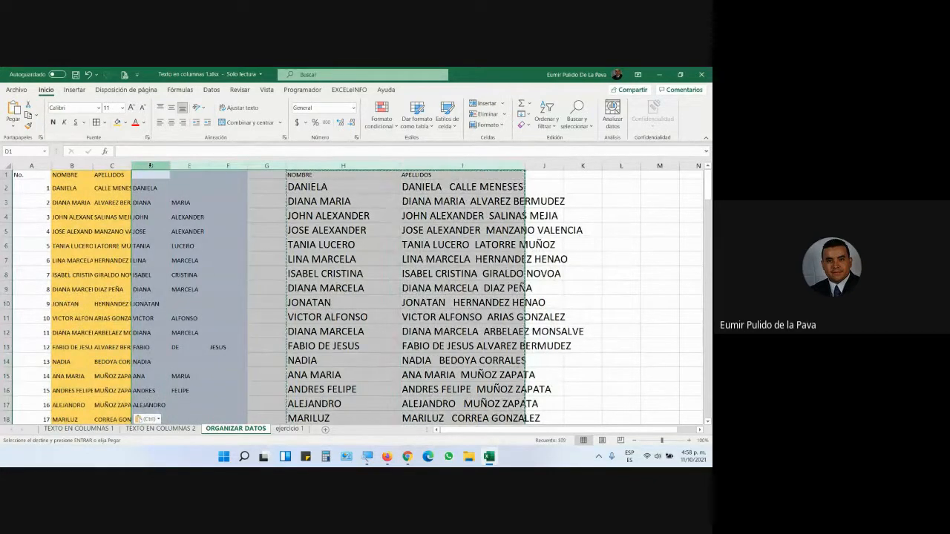
{"action": "key", "text": "ctrl+minus"}
{"action": "key", "text": "Return"}
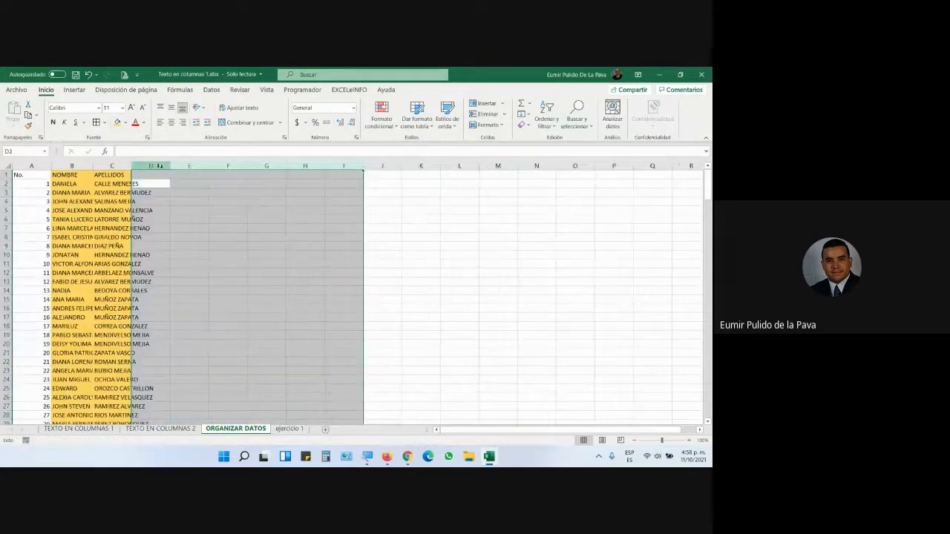
{"action": "left_click", "coordinate": [189, 235]}
Autofit every column width on the sheet to its contents.
{"action": "left_click", "coordinate": [7, 166]}
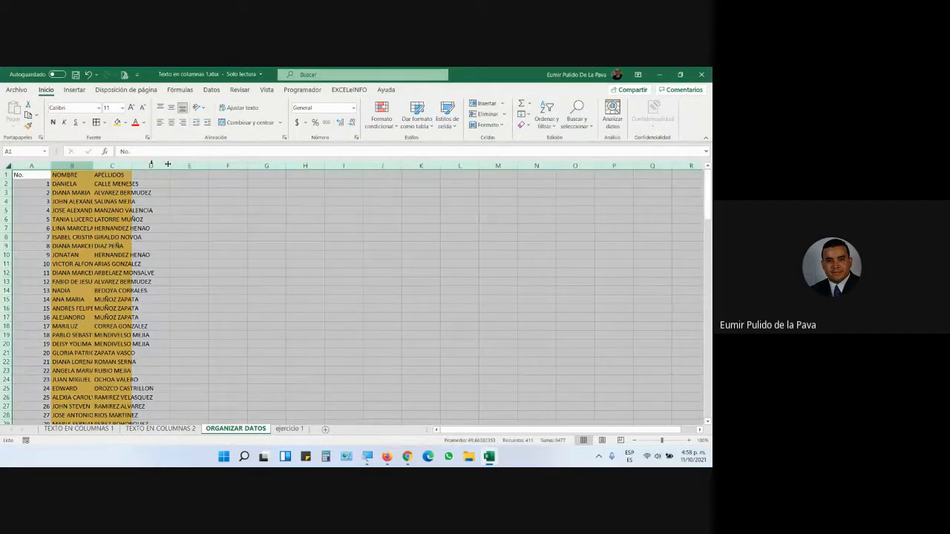
{"action": "left_click", "coordinate": [500, 125]}
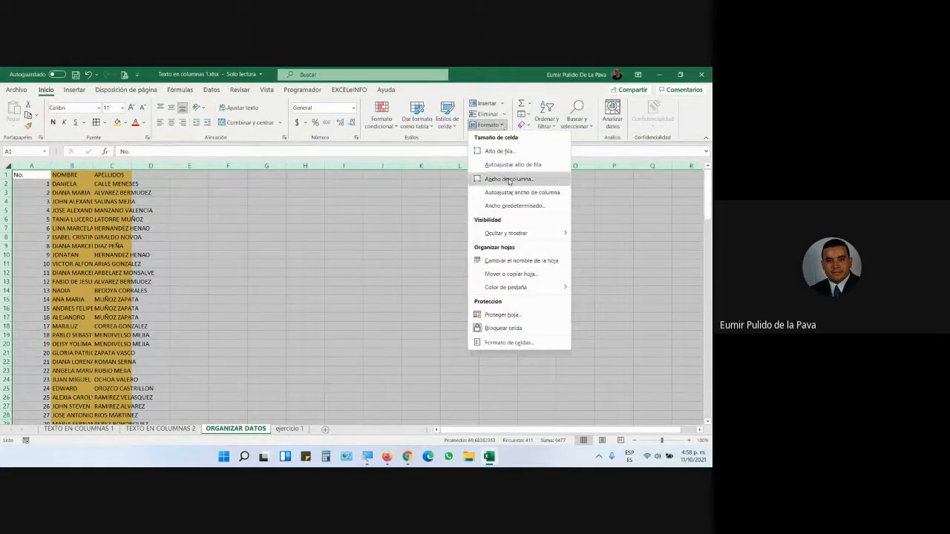
{"action": "left_click", "coordinate": [512, 192]}
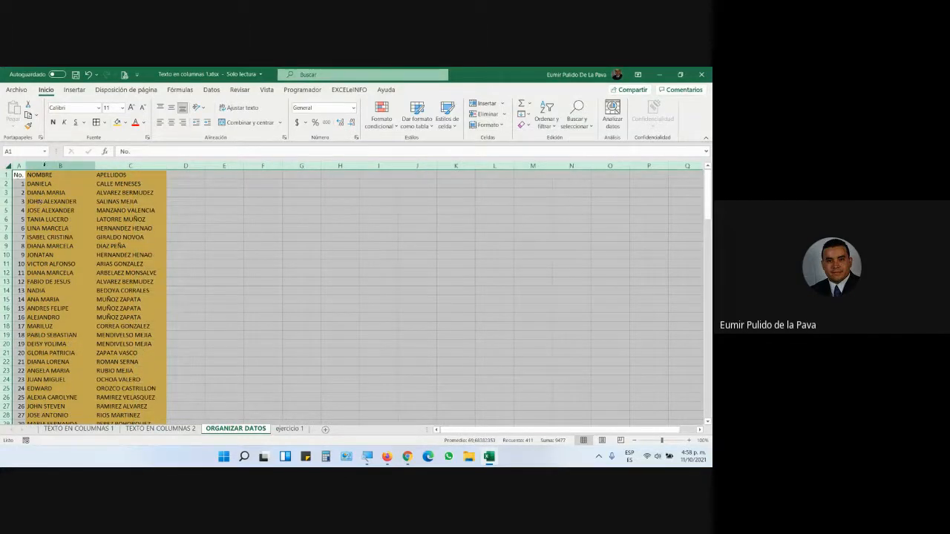
Set columns B and C to Sin relleno, removing the tan fill.
{"action": "left_click_drag", "start_coordinate": [65, 166], "coordinate": [124, 166]}
{"action": "left_click", "coordinate": [126, 124]}
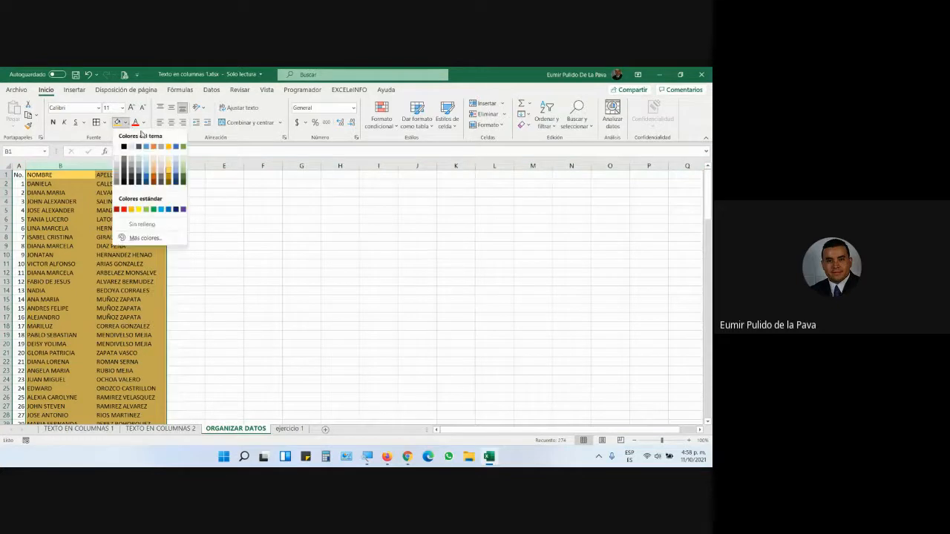
{"action": "left_click", "coordinate": [147, 221]}
{"action": "left_click", "coordinate": [197, 227]}
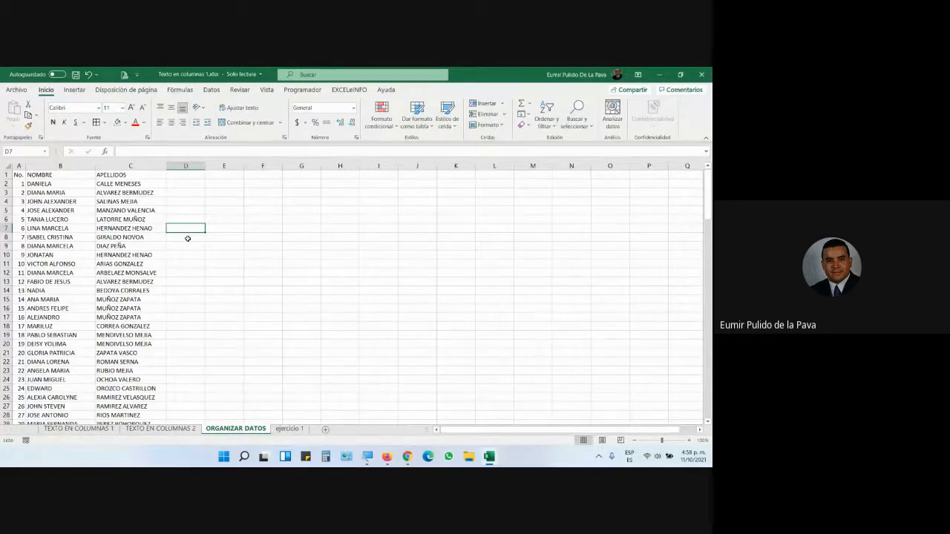
Apply Todos los bordes to the whole No./NOMBRE/APELLIDOS table from A1 down.
{"action": "left_click", "coordinate": [19, 174]}
{"action": "key", "text": "ctrl+shift+Right"}
{"action": "key", "text": "ctrl+shift+Down"}
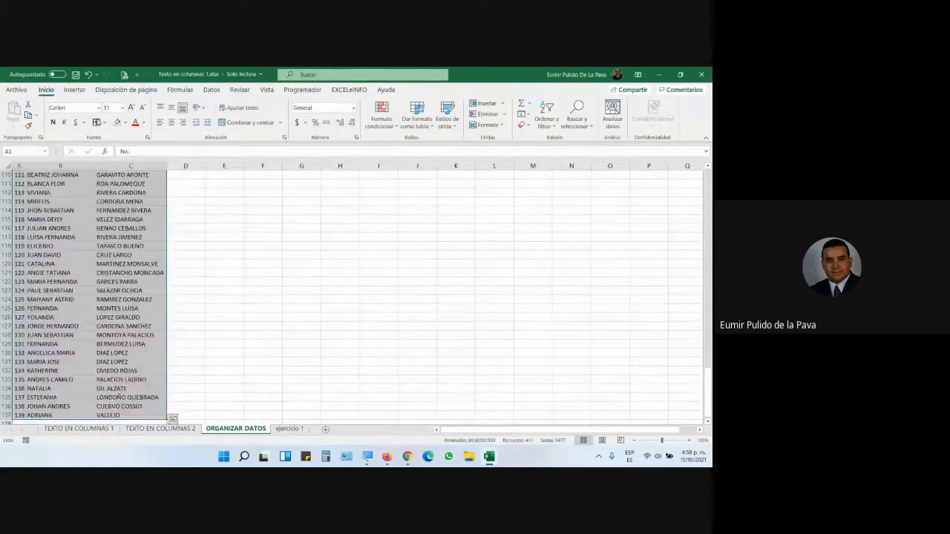
{"action": "scroll", "coordinate": [133, 182], "scroll_direction": "up", "scroll_amount": 20}
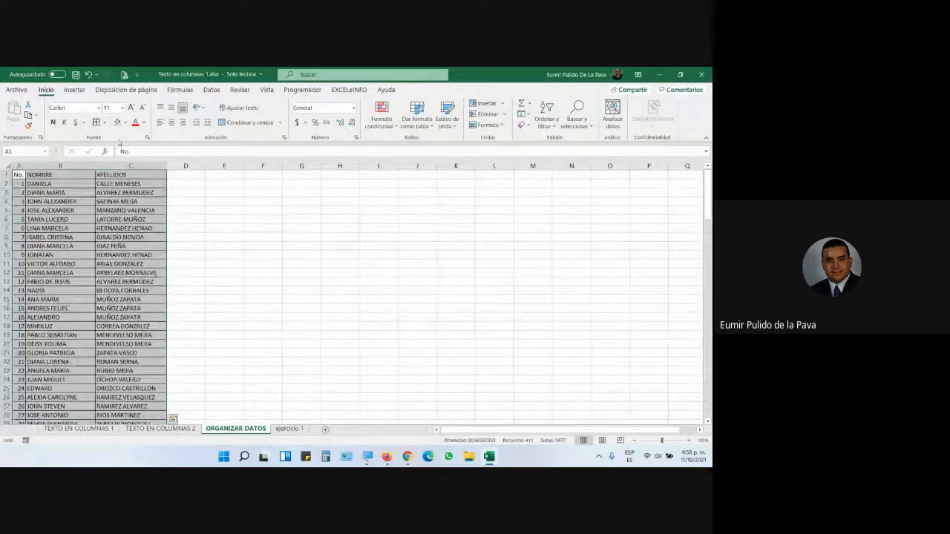
{"action": "left_click", "coordinate": [19, 174]}
Make the A1:C1 header row centred and bold.
{"action": "left_click_drag", "start_coordinate": [19, 174], "coordinate": [131, 175]}
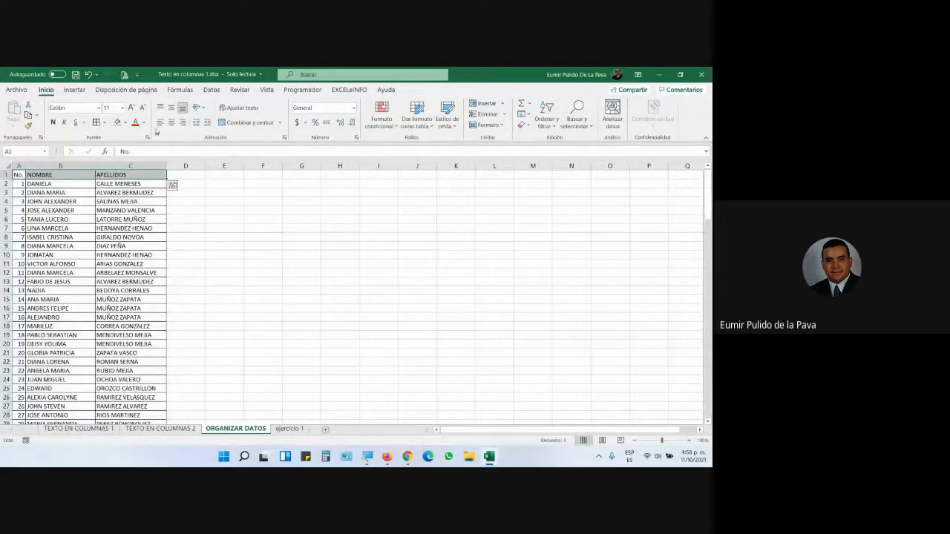
{"action": "left_click", "coordinate": [171, 123]}
{"action": "left_click", "coordinate": [53, 123]}
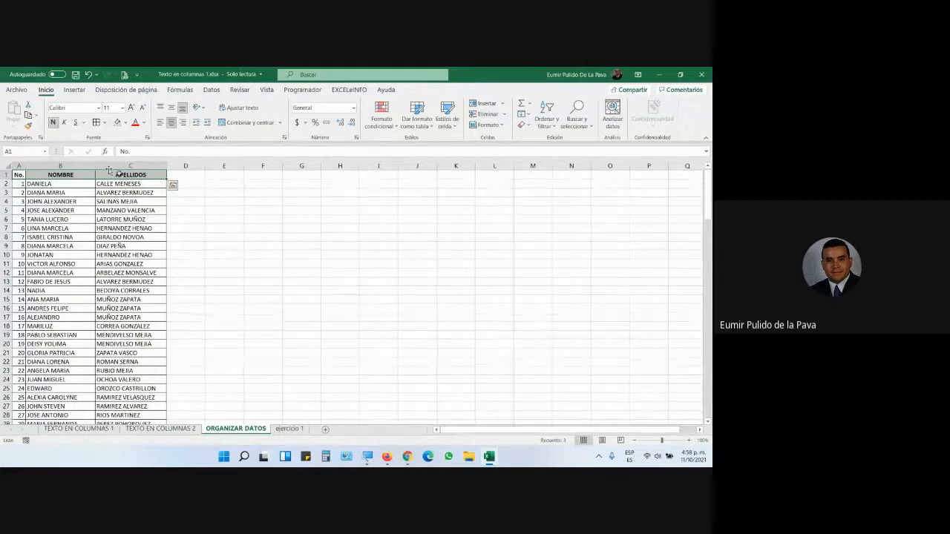
Widen the APELLIDOS column C and the No. column A.
{"action": "left_click_drag", "start_coordinate": [167, 168], "coordinate": [208, 167]}
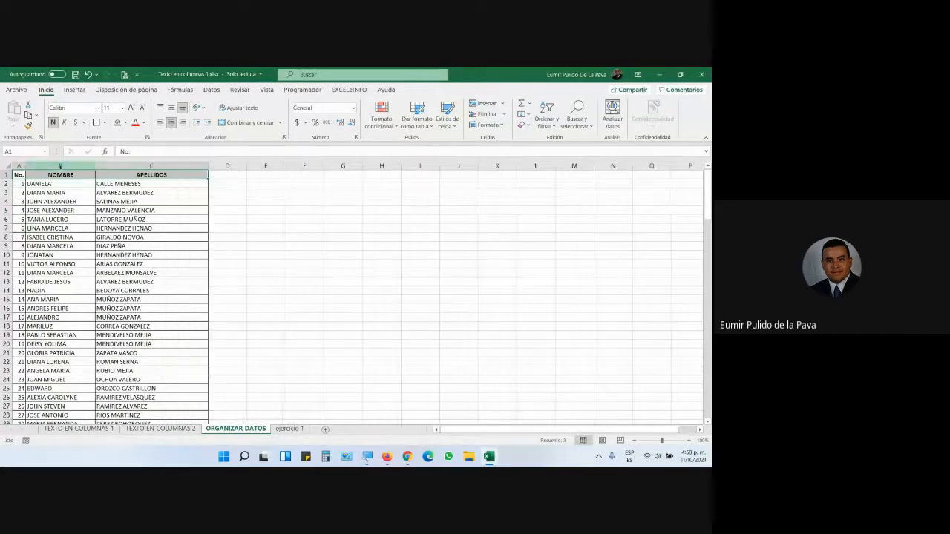
{"action": "left_click_drag", "start_coordinate": [39, 165], "coordinate": [38, 165]}
{"action": "left_click", "coordinate": [149, 228]}
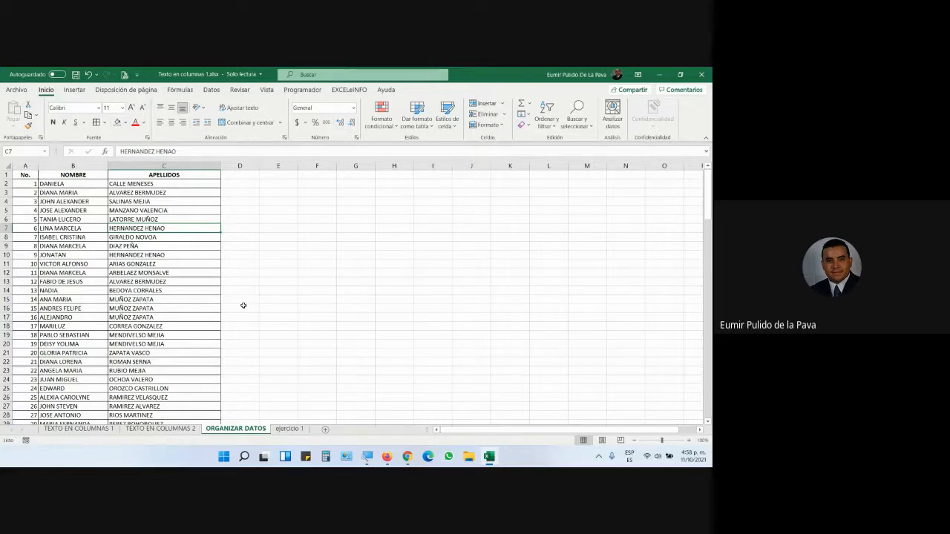
Check the Google Meet call, then return to Excel on the ejercicio 1 sheet.
{"action": "mouse_move", "coordinate": [407, 455]}
{"action": "left_click", "coordinate": [360, 408]}
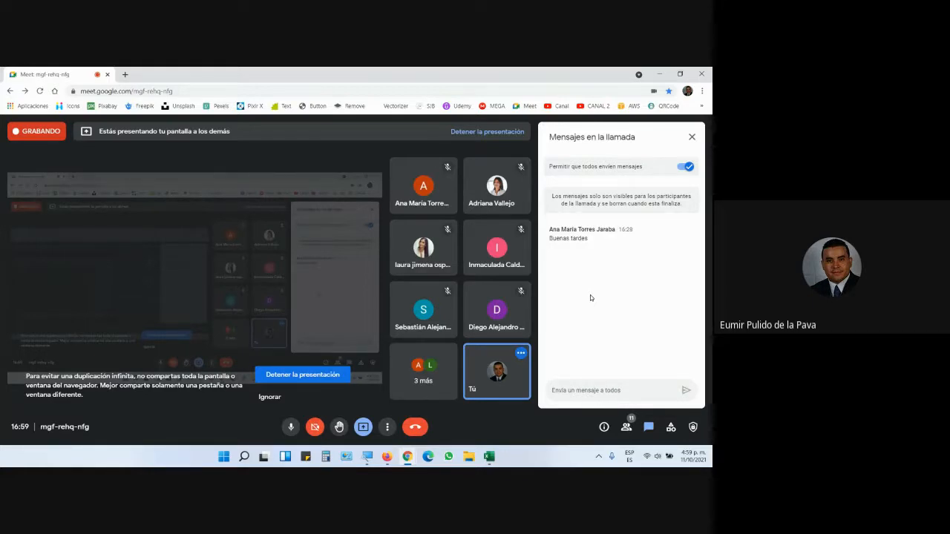
{"action": "left_click", "coordinate": [490, 456]}
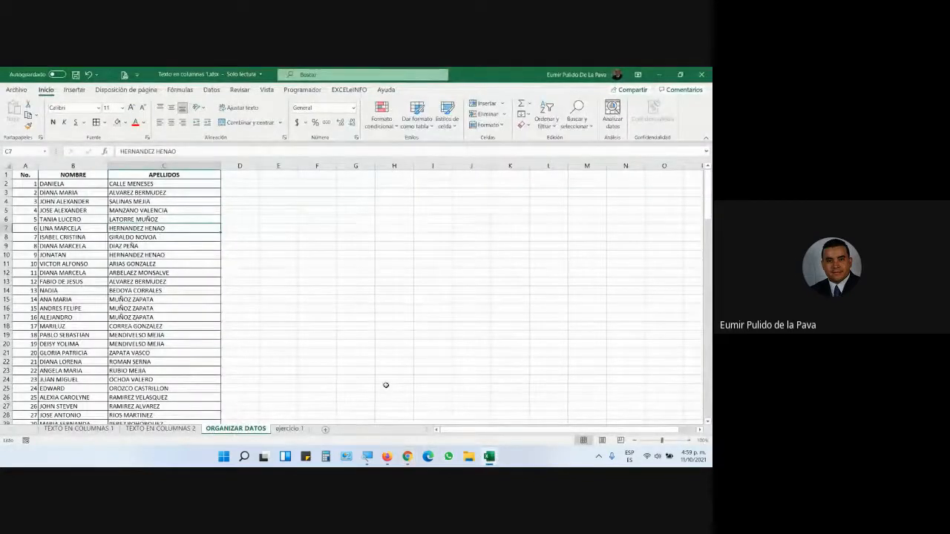
{"action": "left_click", "coordinate": [292, 429]}
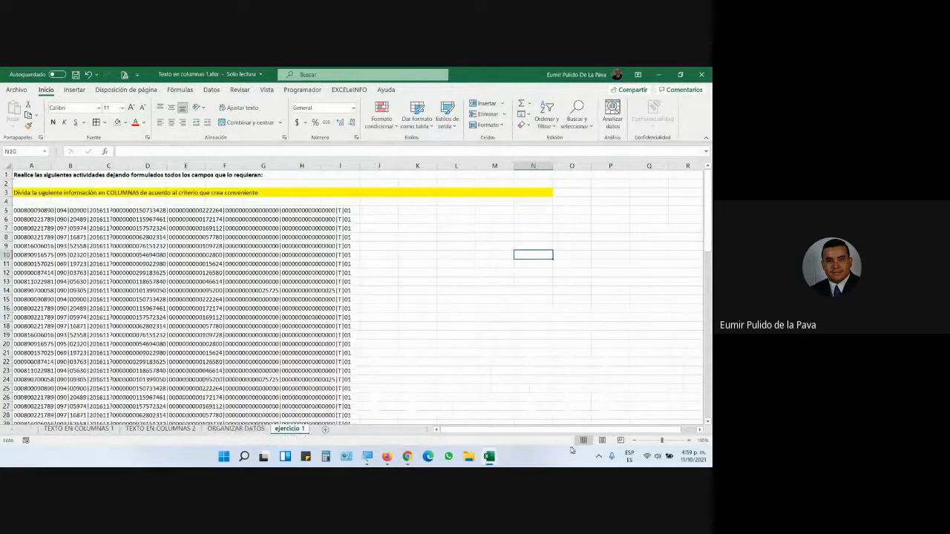
Zoom in on the ejercicio 1 sheet and select A5, the first pipe-separated record.
{"action": "left_click", "coordinate": [689, 440]}
{"action": "left_click", "coordinate": [689, 442]}
{"action": "left_click", "coordinate": [689, 442]}
{"action": "scroll", "coordinate": [690, 444], "scroll_direction": "up", "scroll_amount": 2}
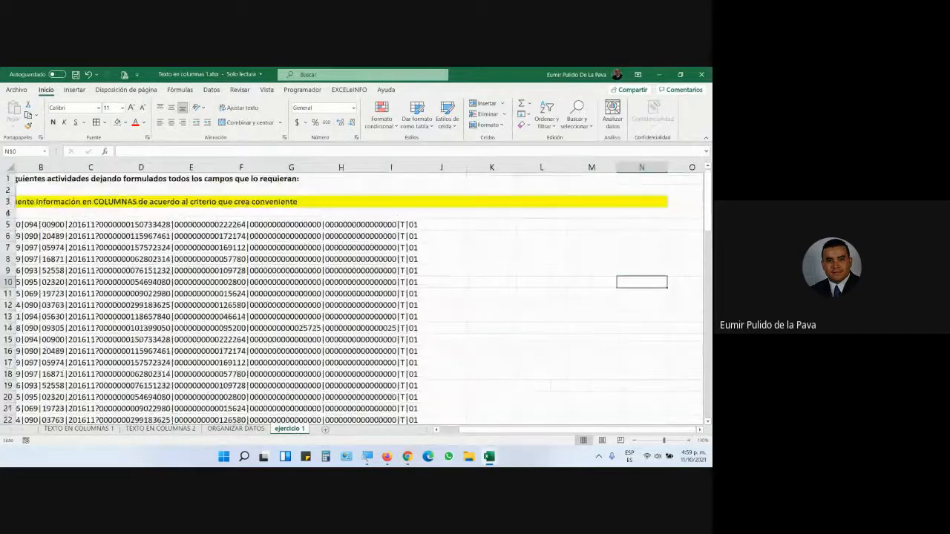
{"action": "left_click", "coordinate": [27, 227]}
{"action": "key", "text": "Left"}
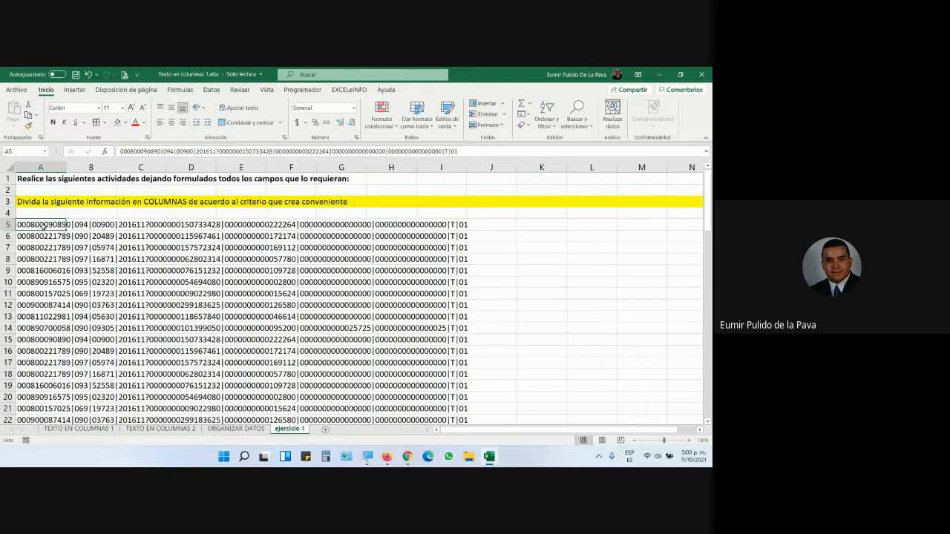
Split A5 with Texto en columnas, Delimitados, using | instead of Espacio as separator.
{"action": "left_click", "coordinate": [213, 90]}
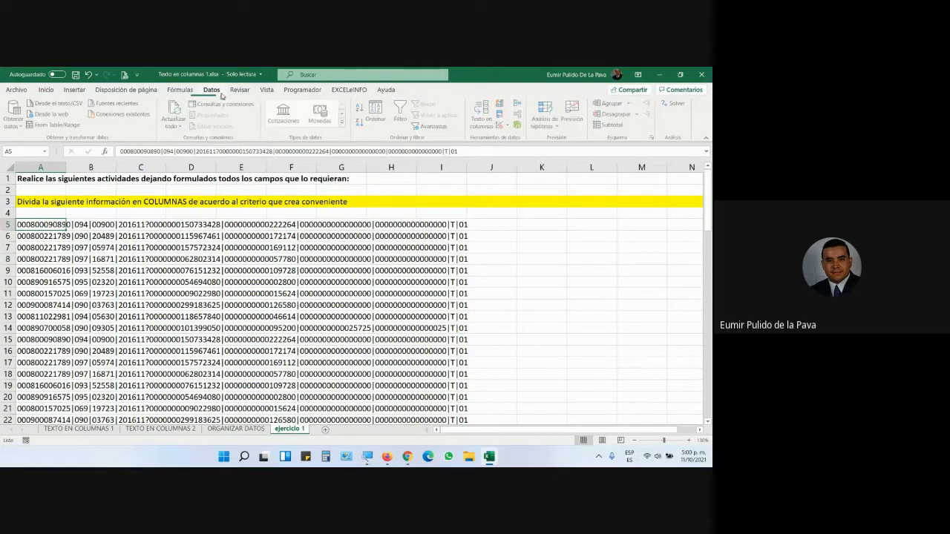
{"action": "left_click", "coordinate": [486, 119]}
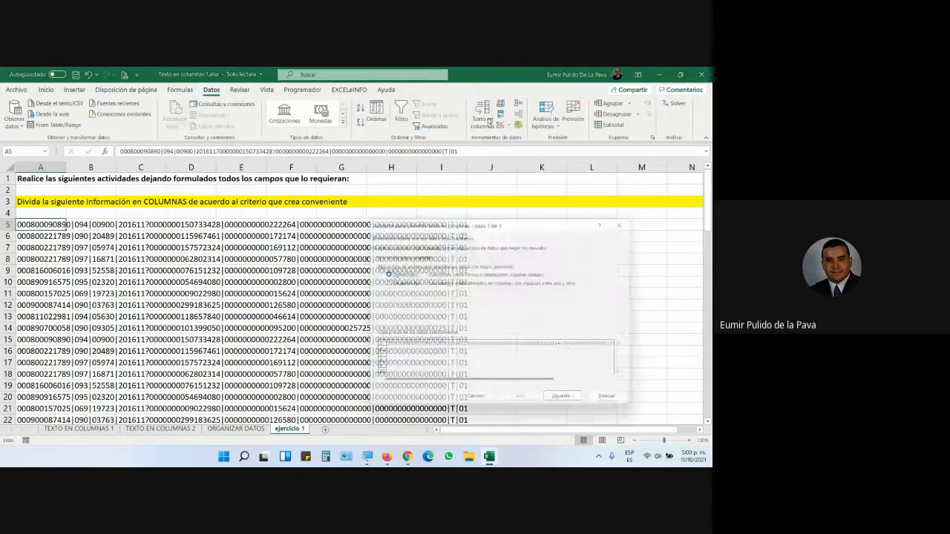
{"action": "left_click", "coordinate": [568, 403]}
{"action": "left_click", "coordinate": [374, 290]}
{"action": "left_click", "coordinate": [373, 300]}
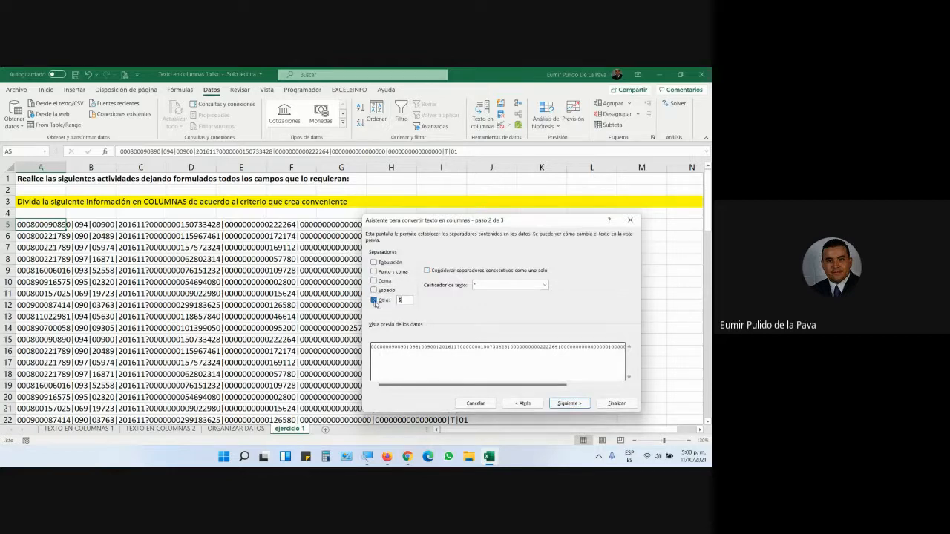
{"action": "type", "text": "|"}
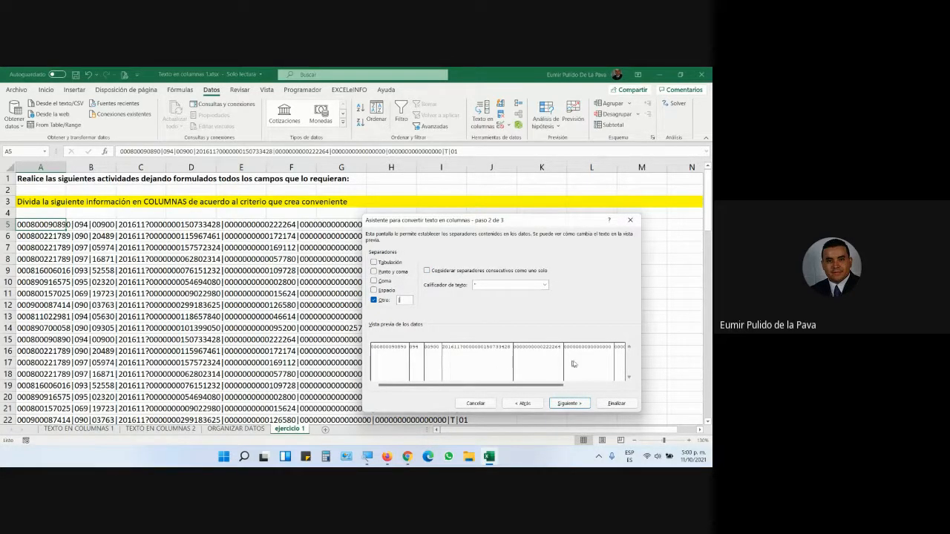
{"action": "left_click", "coordinate": [615, 403]}
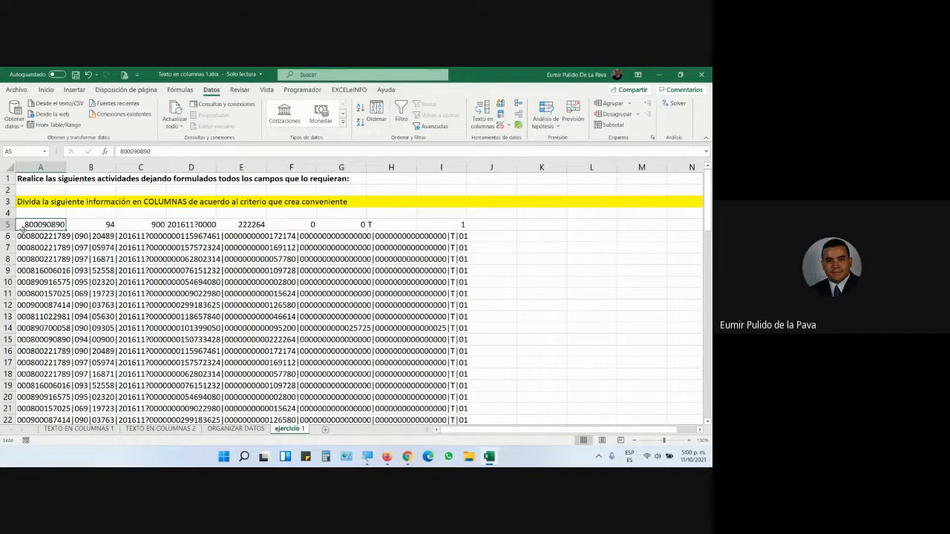
Inspect the split values in B5 through F5 and the still unsplit record in row 6.
{"action": "left_click", "coordinate": [94, 227]}
{"action": "left_click", "coordinate": [149, 226]}
{"action": "left_click", "coordinate": [182, 227]}
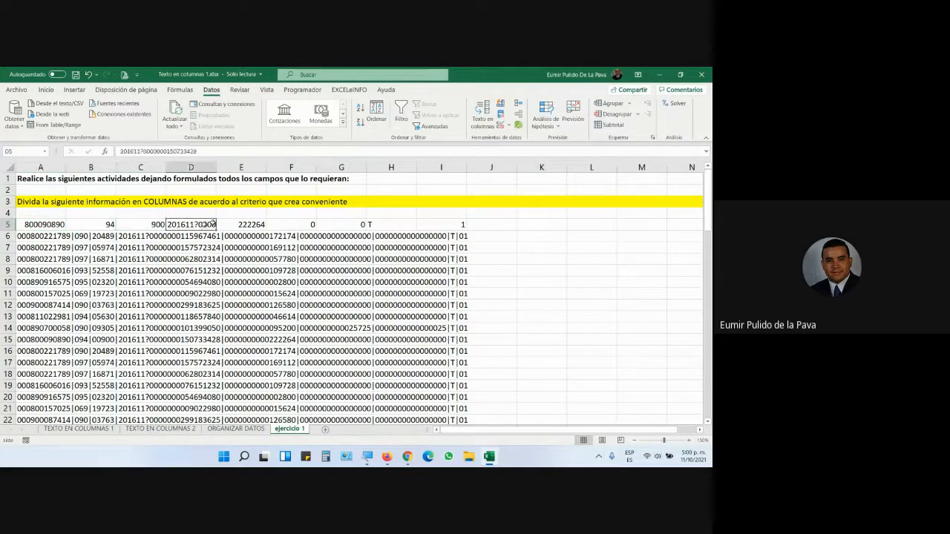
{"action": "left_click", "coordinate": [232, 216]}
{"action": "left_click", "coordinate": [287, 225]}
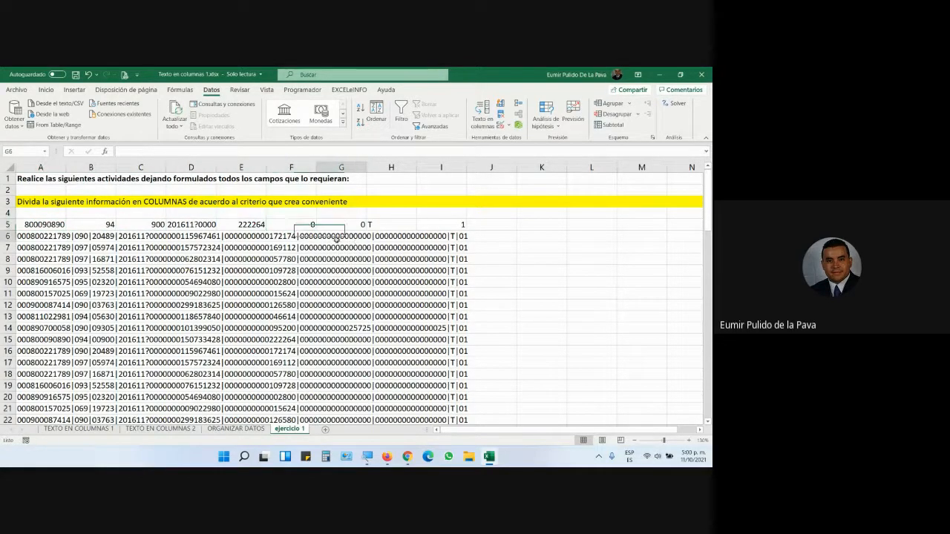
{"action": "left_click", "coordinate": [356, 239]}
{"action": "left_click", "coordinate": [403, 239]}
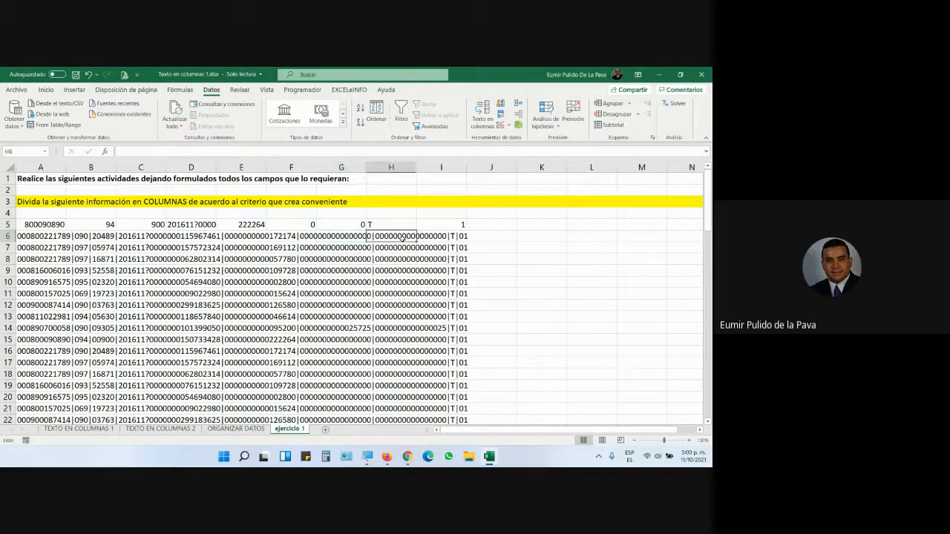
{"action": "left_click", "coordinate": [303, 225]}
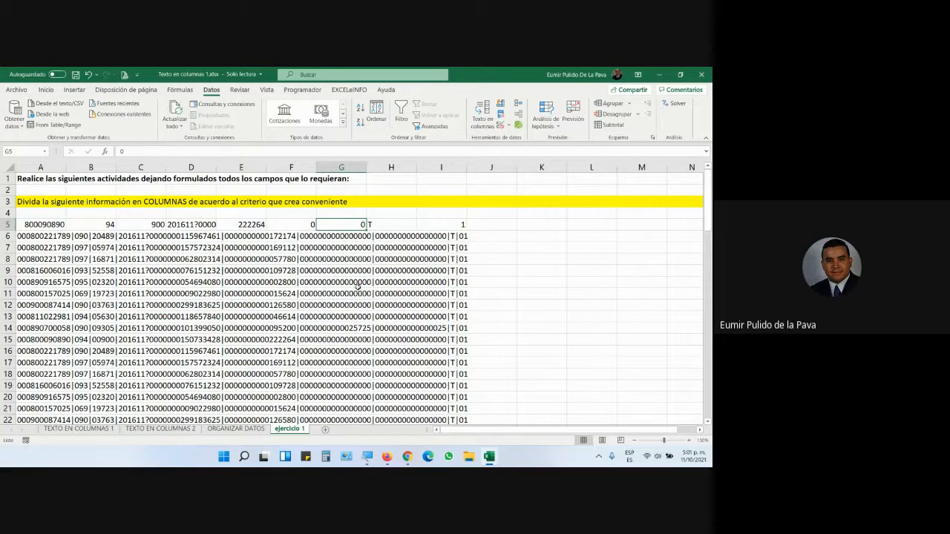
{"action": "left_click", "coordinate": [228, 236]}
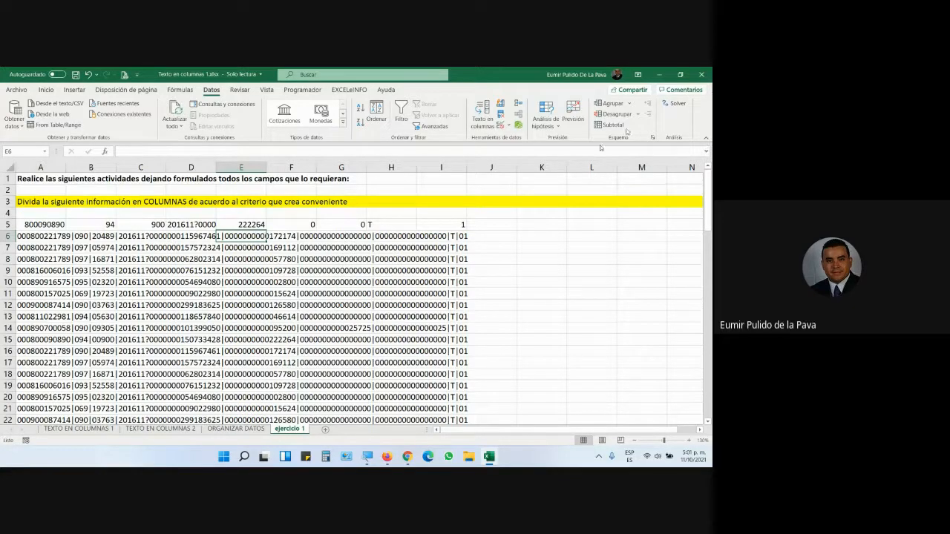
Download Texto en columnas 2.xlsx from the course folder and open it in Excel.
{"action": "mouse_move", "coordinate": [385, 458]}
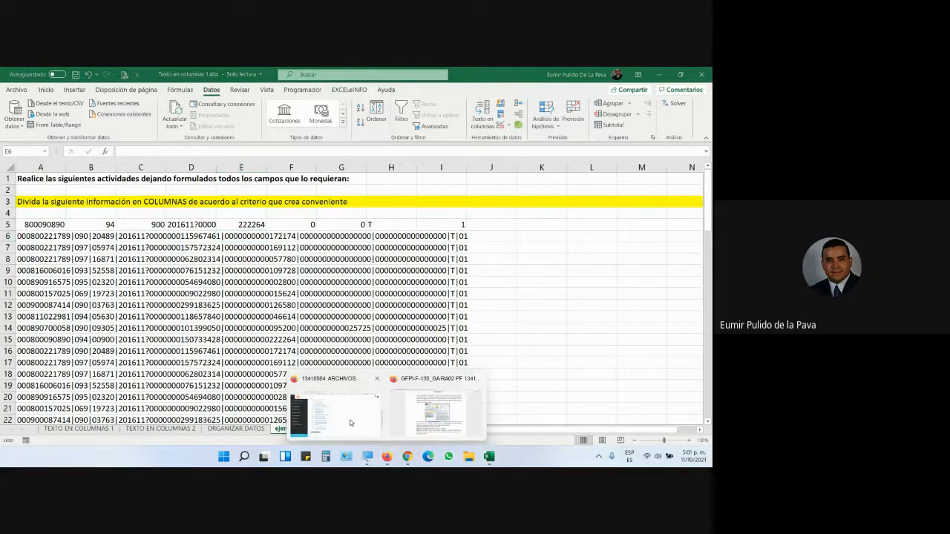
{"action": "left_click", "coordinate": [353, 419]}
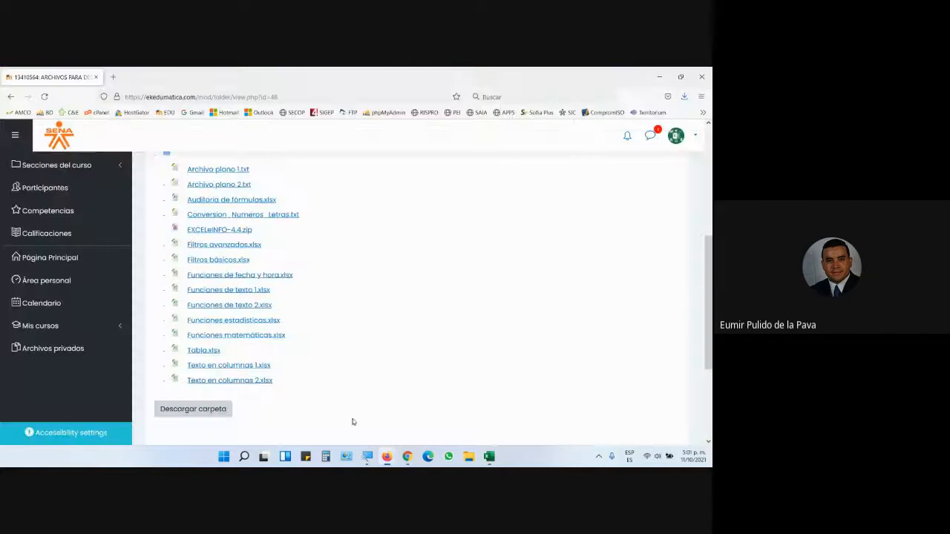
{"action": "left_click", "coordinate": [252, 381]}
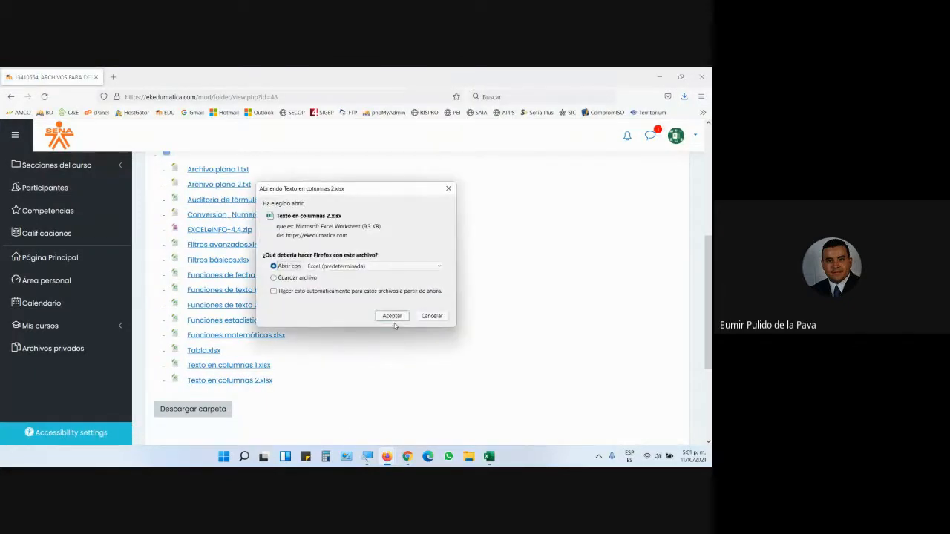
{"action": "left_click", "coordinate": [394, 316]}
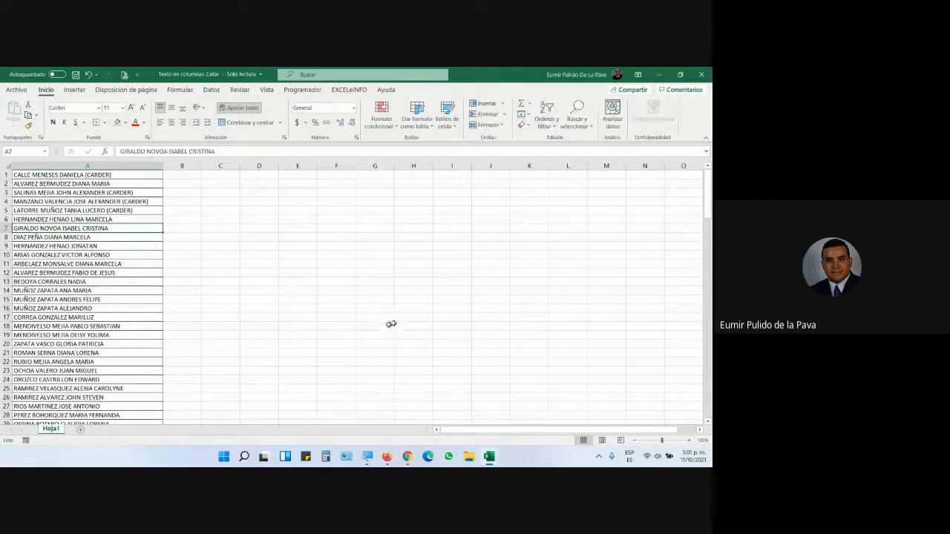
{"action": "scroll", "coordinate": [64, 335], "scroll_direction": "down", "scroll_amount": 5}
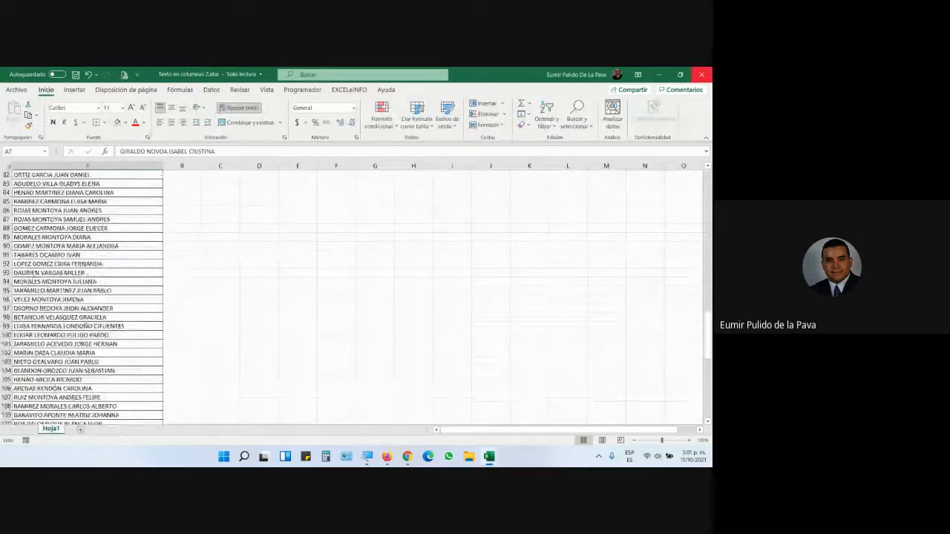
{"action": "key", "text": "alt+Tab"}
Find Archivo plano 1.txt in the practice guide, then download it to the Escritorio.
{"action": "mouse_move", "coordinate": [387, 460]}
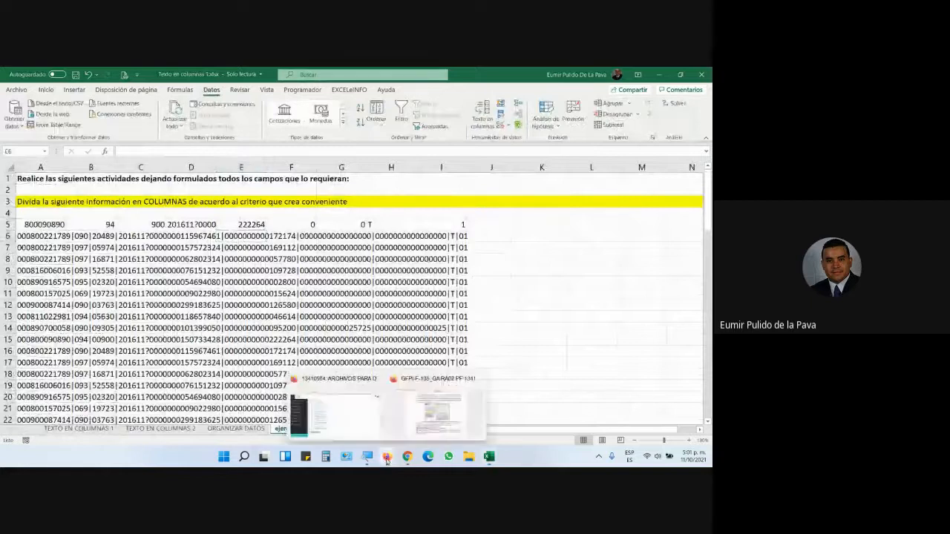
{"action": "left_click", "coordinate": [438, 411]}
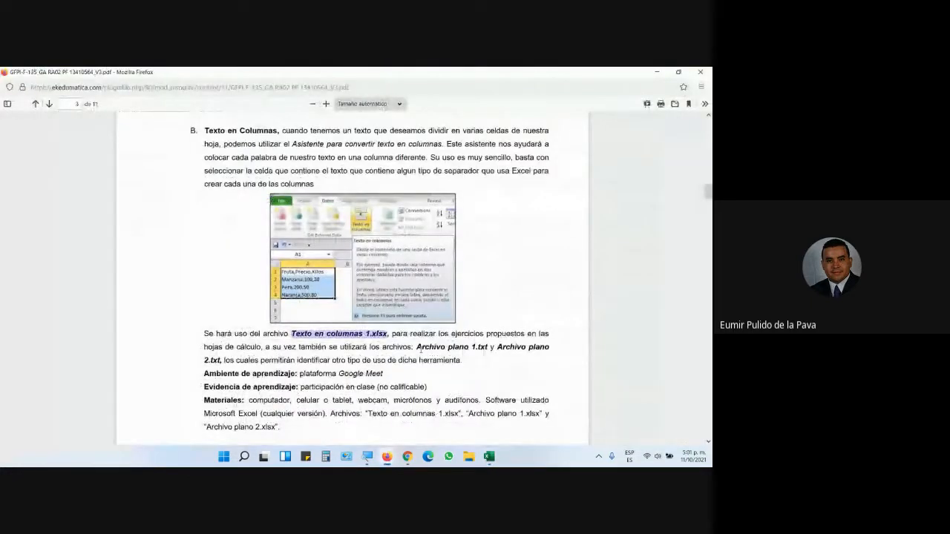
{"action": "left_click_drag", "start_coordinate": [417, 347], "coordinate": [485, 347]}
{"action": "mouse_move", "coordinate": [387, 456]}
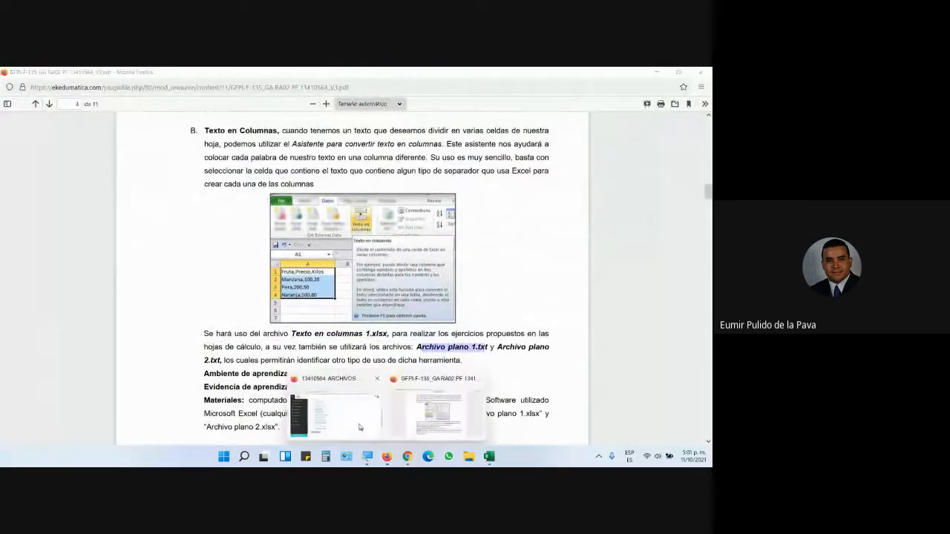
{"action": "left_click", "coordinate": [334, 412]}
{"action": "scroll", "coordinate": [245, 289], "scroll_direction": "down", "scroll_amount": 3}
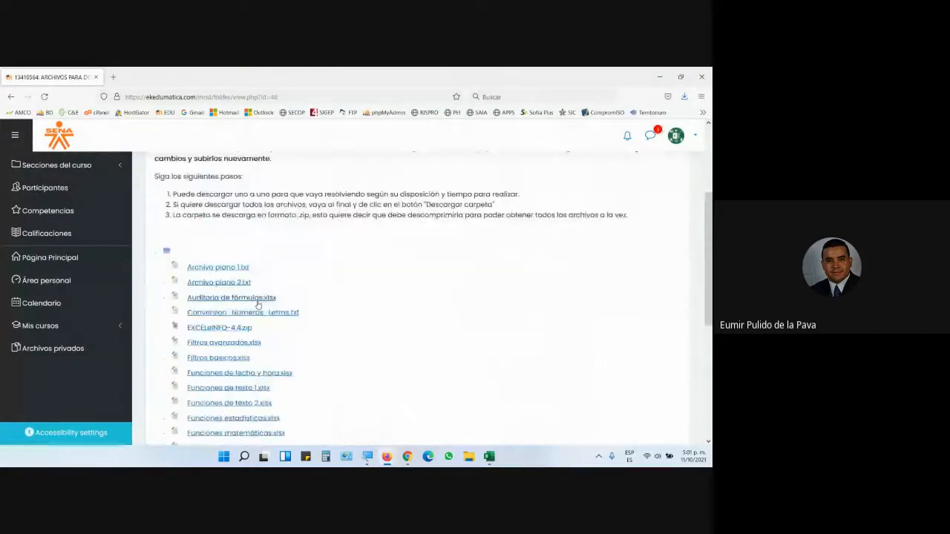
{"action": "left_click", "coordinate": [217, 269]}
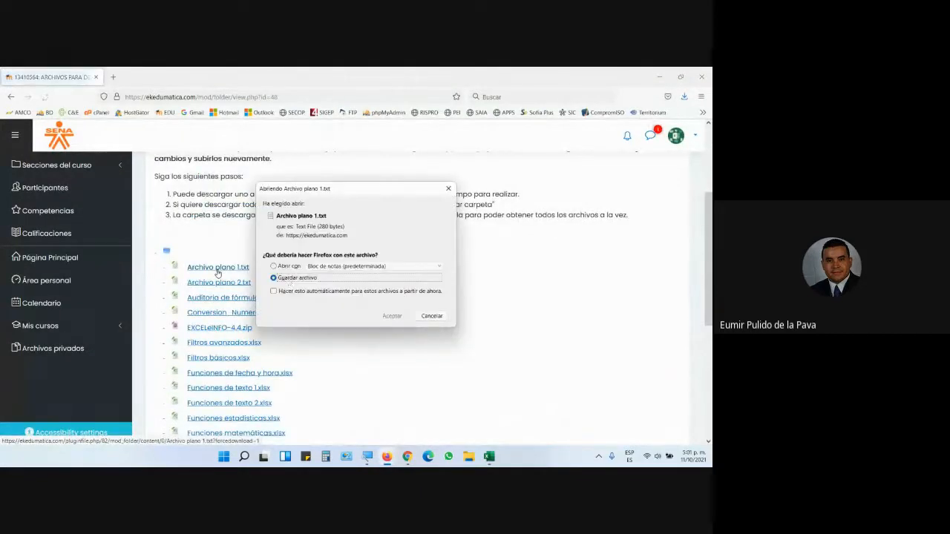
{"action": "left_click", "coordinate": [391, 314]}
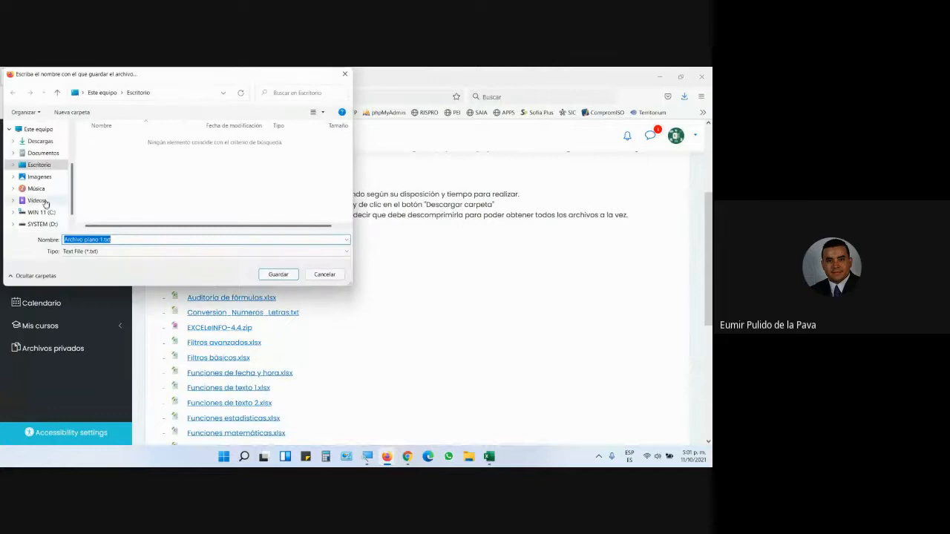
{"action": "left_click", "coordinate": [273, 277]}
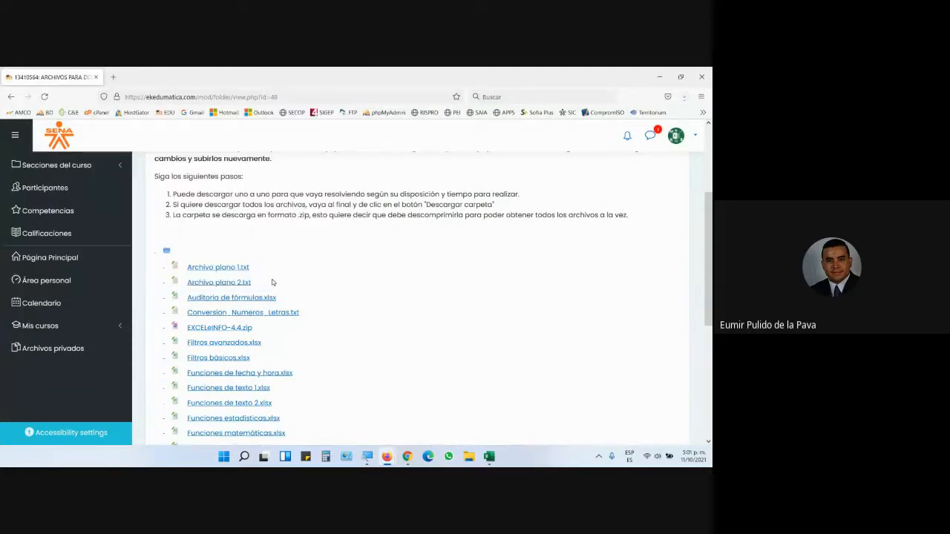
{"action": "key", "text": "super+d"}
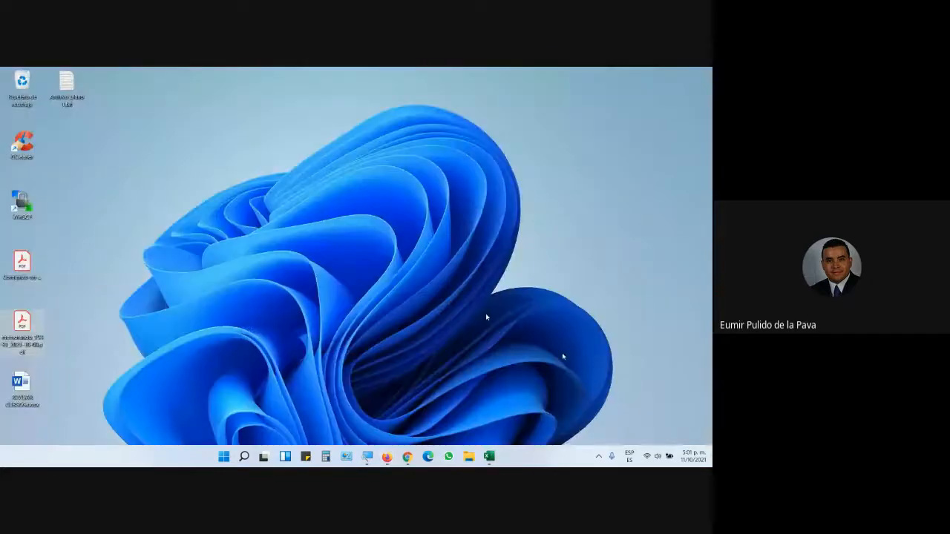
Zoom in with Lupa and open Archivo plano 1.txt from the desktop in Notepad.
{"action": "left_click", "coordinate": [367, 455]}
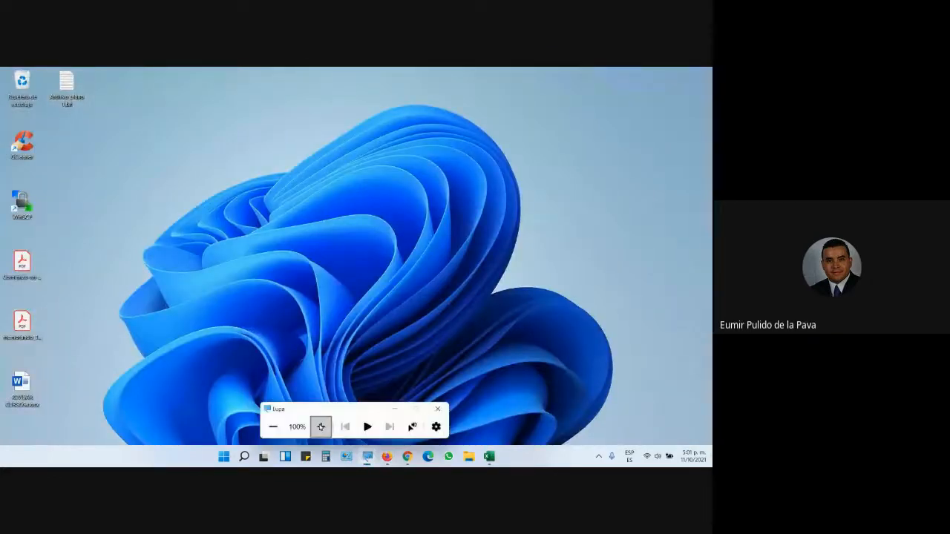
{"action": "left_click", "coordinate": [321, 426]}
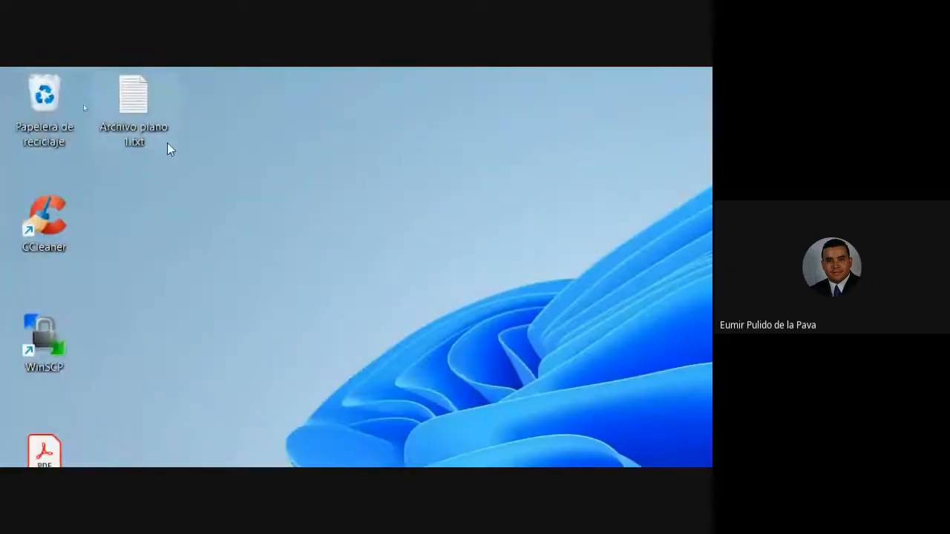
{"action": "mouse_move", "coordinate": [126, 108]}
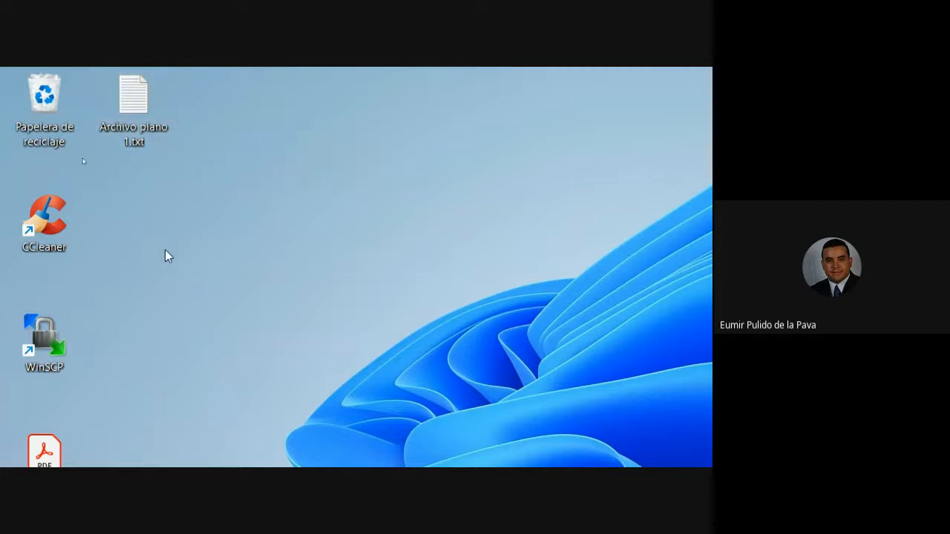
{"action": "double_click", "coordinate": [133, 104]}
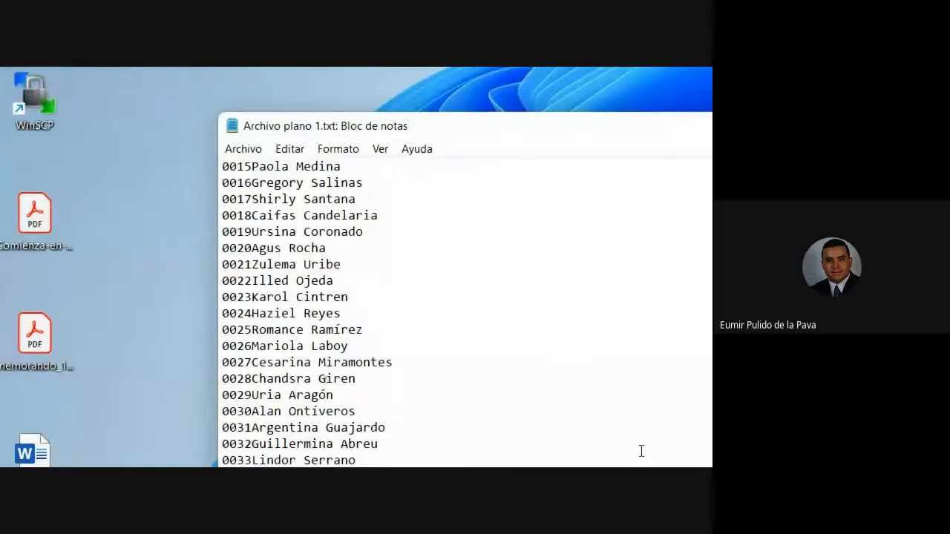
Copy all 20 Notepad lines, codes 0015 through 0034 with their names.
{"action": "left_click_drag", "start_coordinate": [370, 123], "coordinate": [355, 91]}
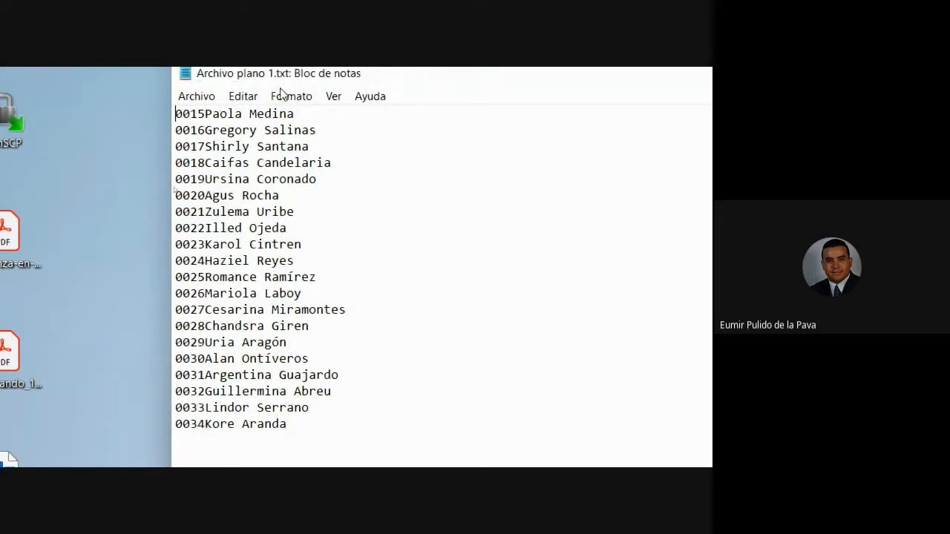
{"action": "left_click_drag", "start_coordinate": [175, 156], "coordinate": [288, 346]}
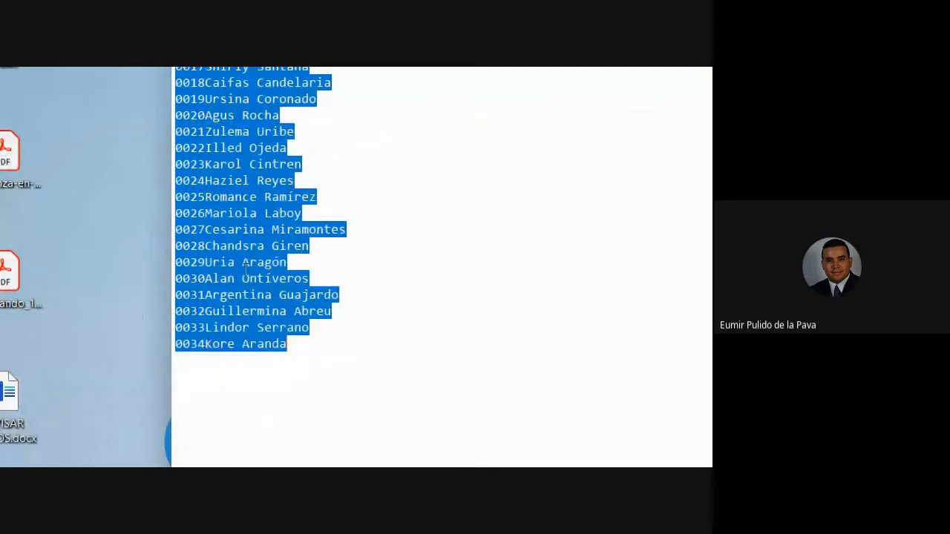
{"action": "right_click", "coordinate": [225, 200]}
{"action": "left_click", "coordinate": [289, 257]}
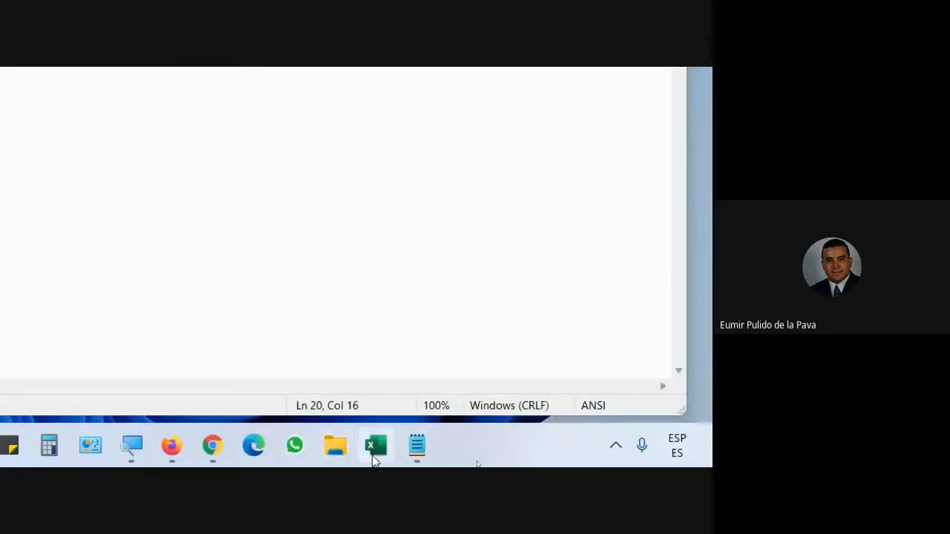
Paste the ID and name list into column A of new sheet Hoja1 and autofit the column.
{"action": "left_click", "coordinate": [374, 450]}
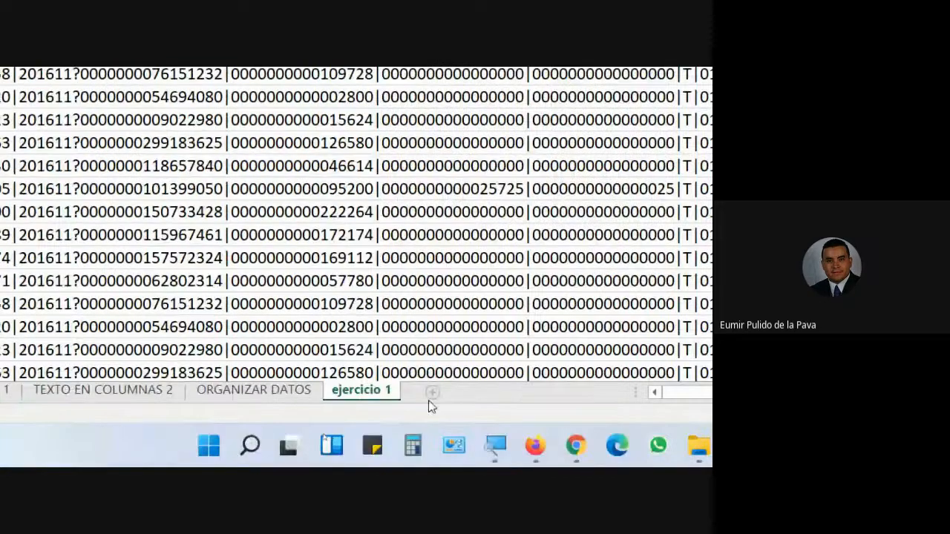
{"action": "left_click", "coordinate": [69, 391]}
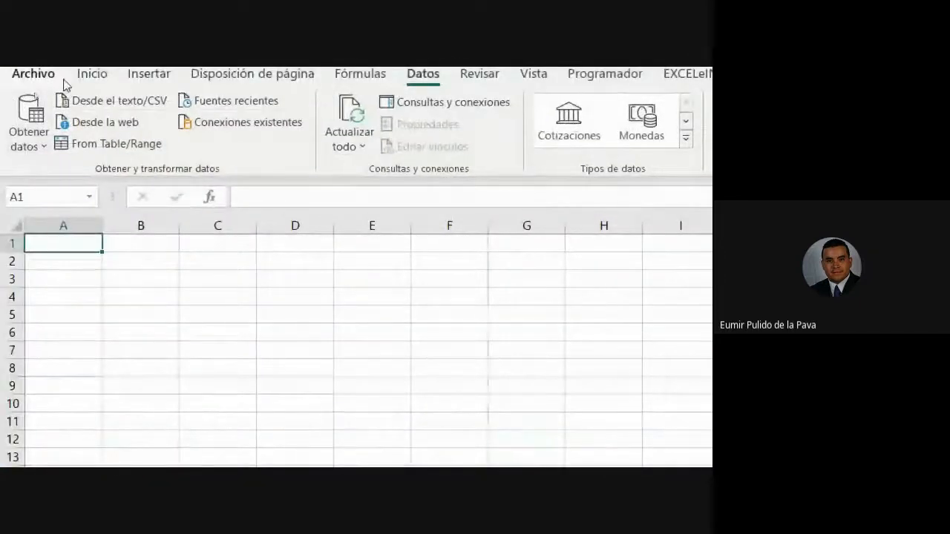
{"action": "left_click", "coordinate": [91, 74]}
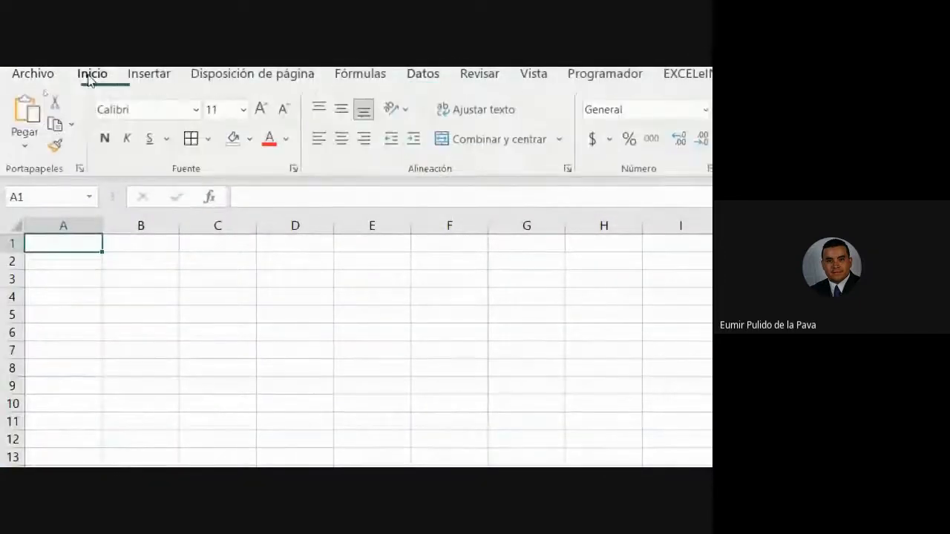
{"action": "left_click", "coordinate": [28, 112]}
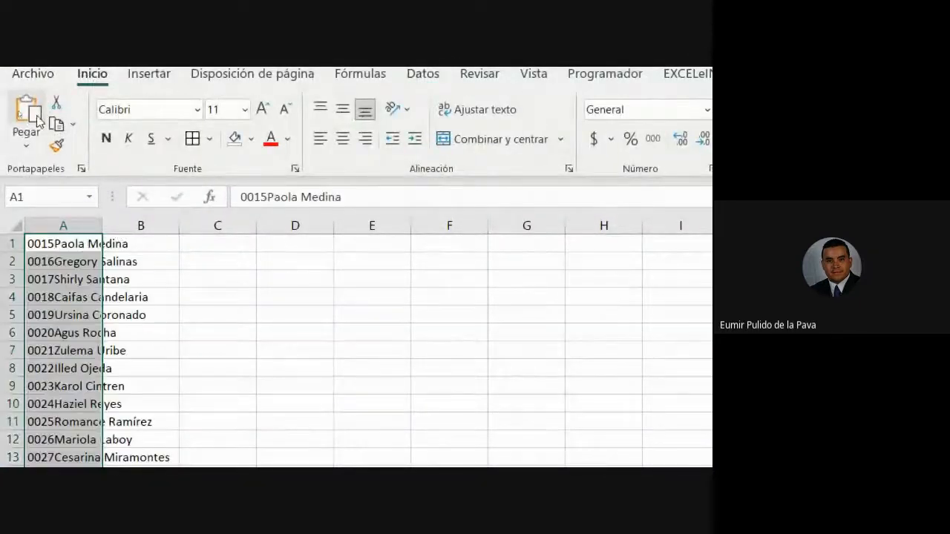
{"action": "double_click", "coordinate": [101, 226]}
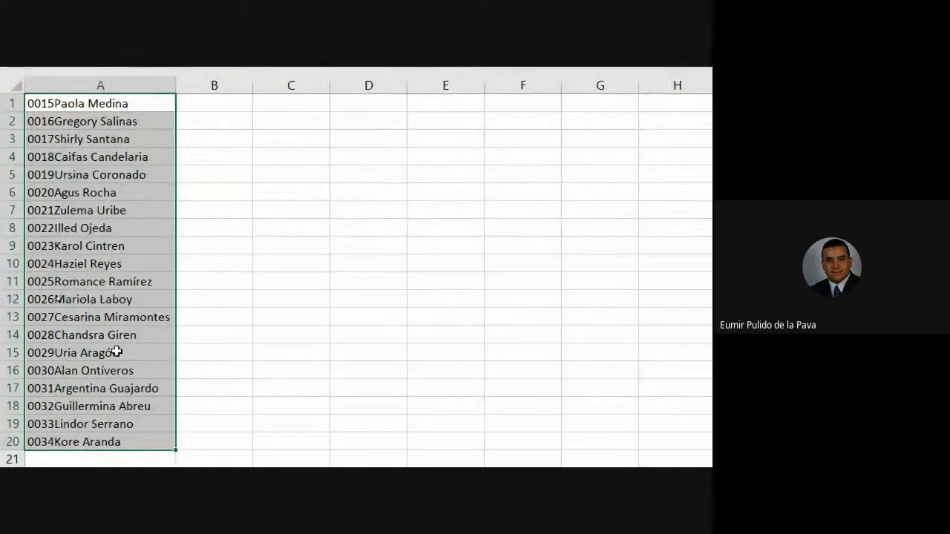
Close the Notepad file, then close Excel choosing No guardar to discard changes.
{"action": "left_click", "coordinate": [557, 446]}
{"action": "key", "text": "ctrl+a"}
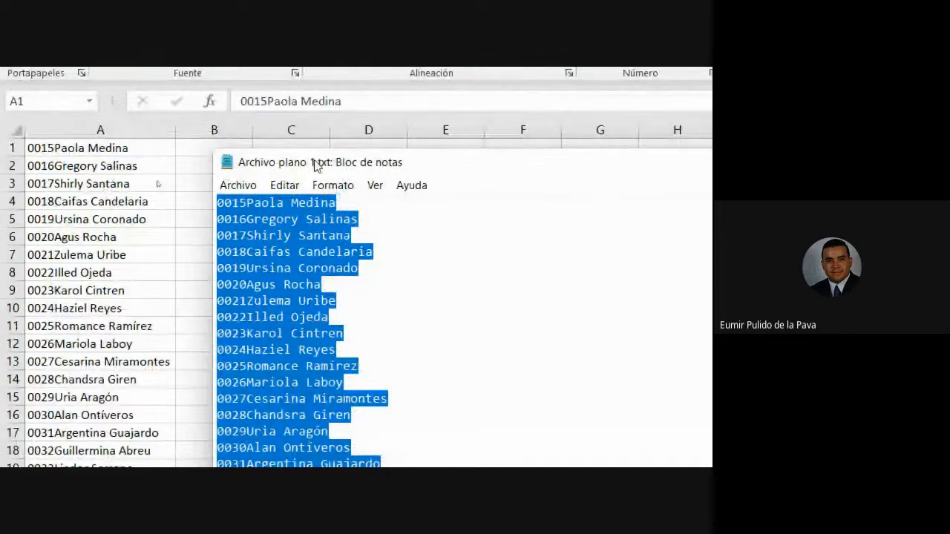
{"action": "left_click_drag", "start_coordinate": [318, 161], "coordinate": [316, 148]}
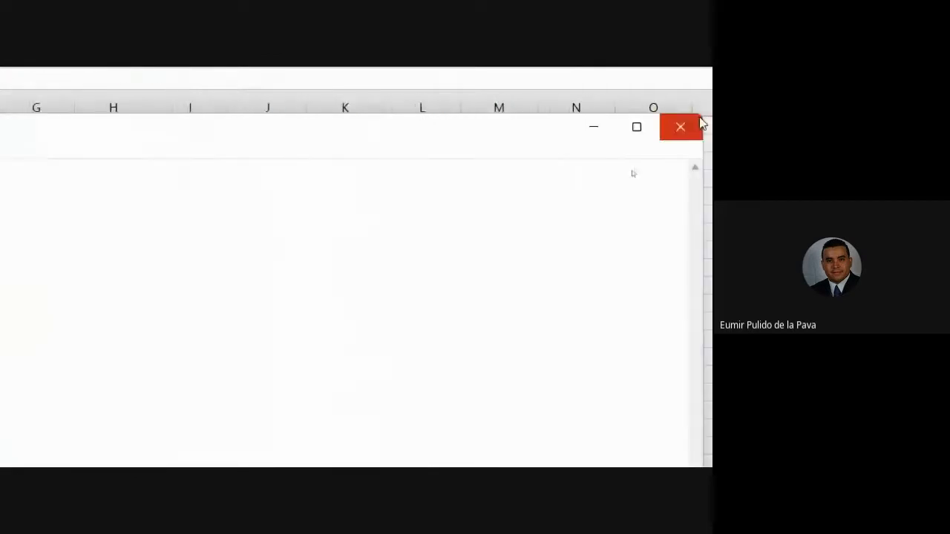
{"action": "left_click", "coordinate": [613, 126]}
{"action": "left_click", "coordinate": [698, 81]}
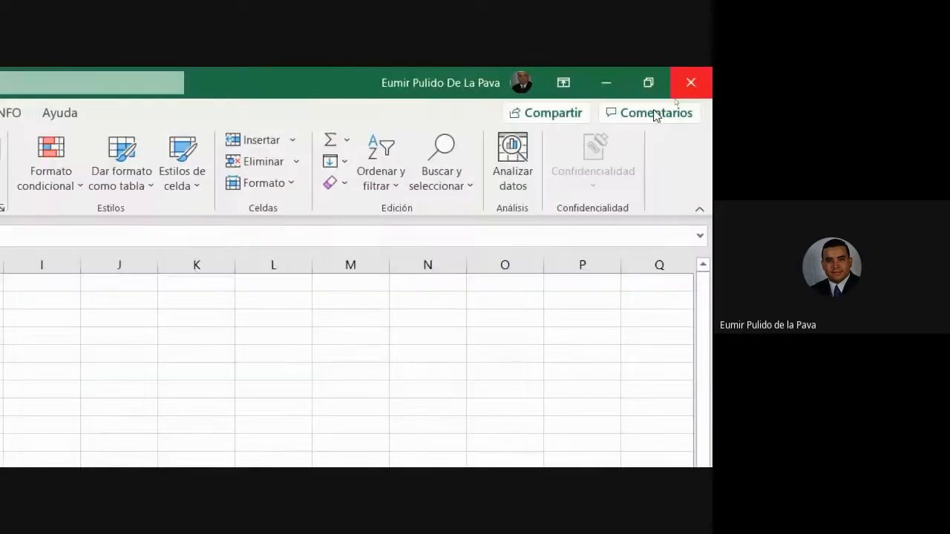
{"action": "left_click", "coordinate": [690, 83]}
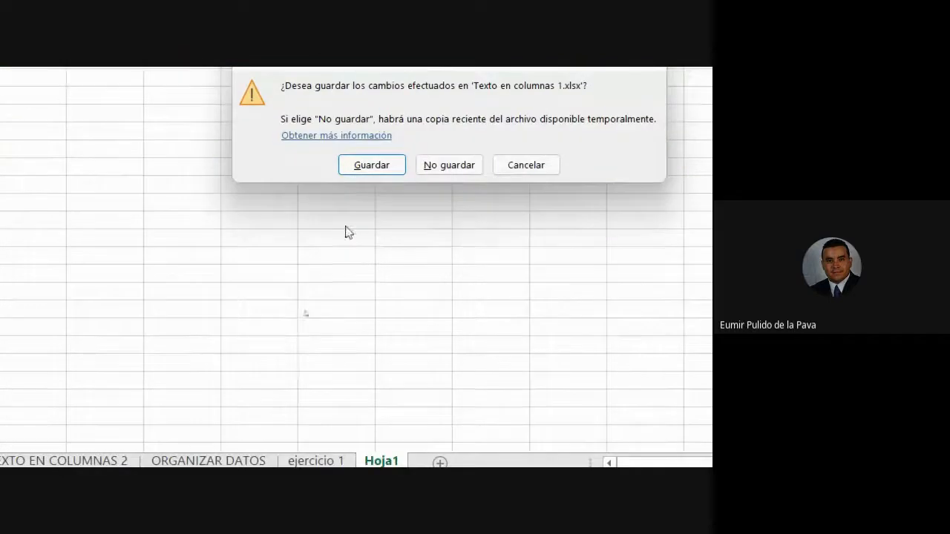
{"action": "left_click", "coordinate": [446, 164]}
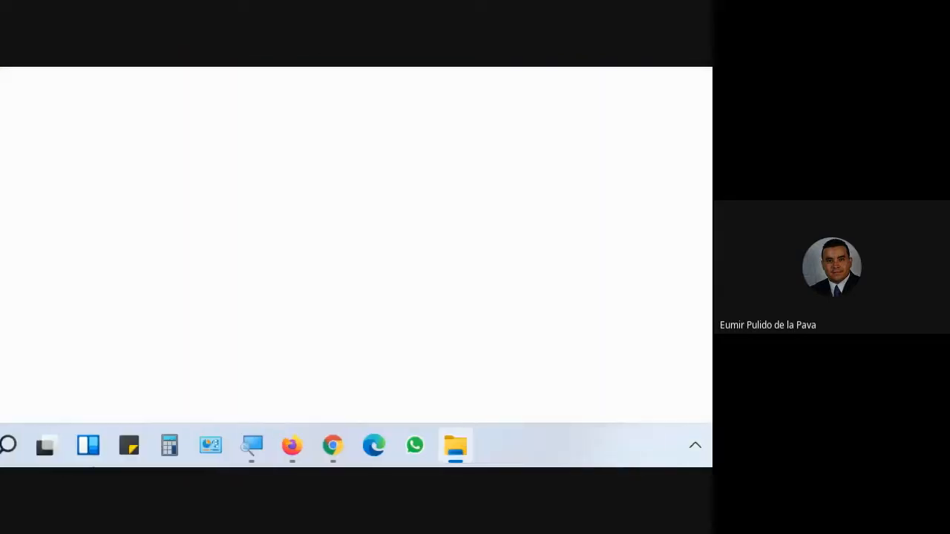
Relaunch Excel, browse the Escritorio folder in the Open dialog, then show the desktop.
{"action": "left_click", "coordinate": [468, 445]}
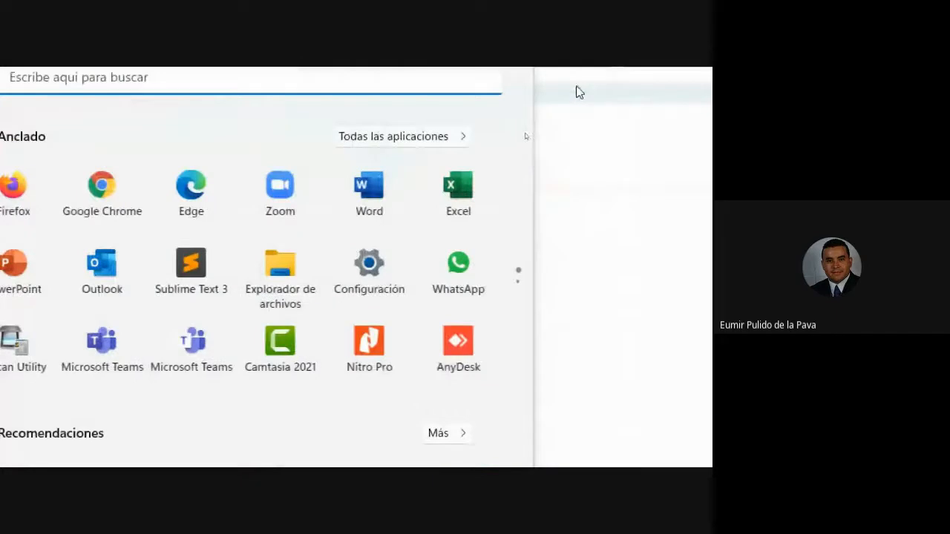
{"action": "left_click", "coordinate": [460, 191]}
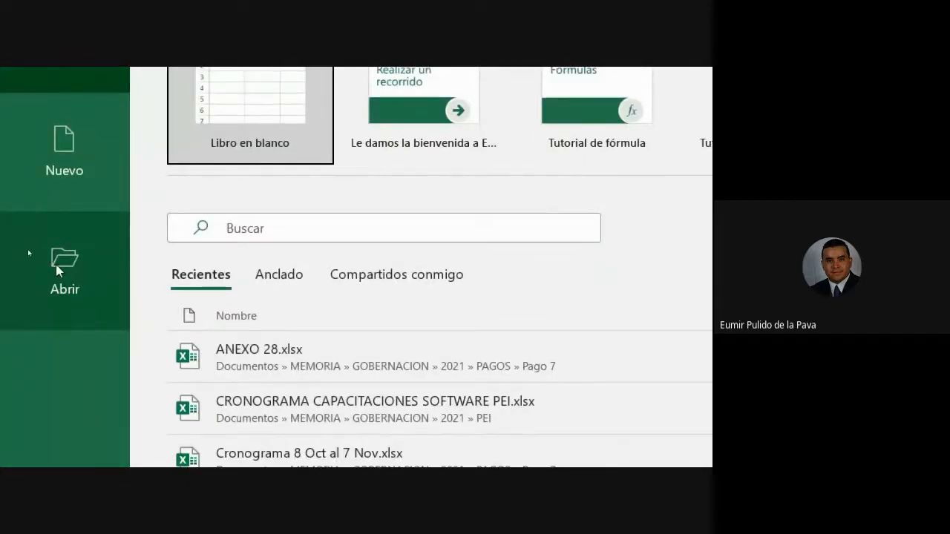
{"action": "left_click", "coordinate": [56, 265]}
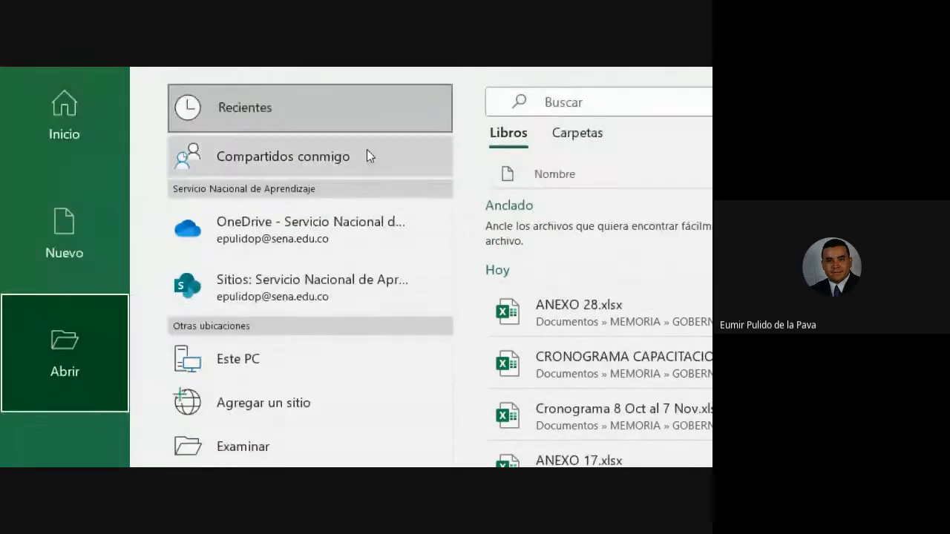
{"action": "left_click", "coordinate": [274, 392]}
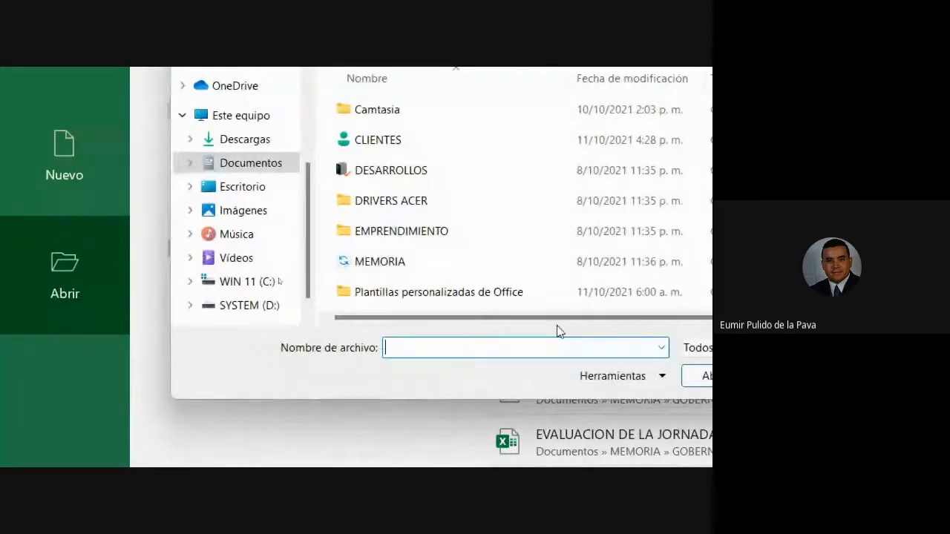
{"action": "left_click", "coordinate": [141, 285]}
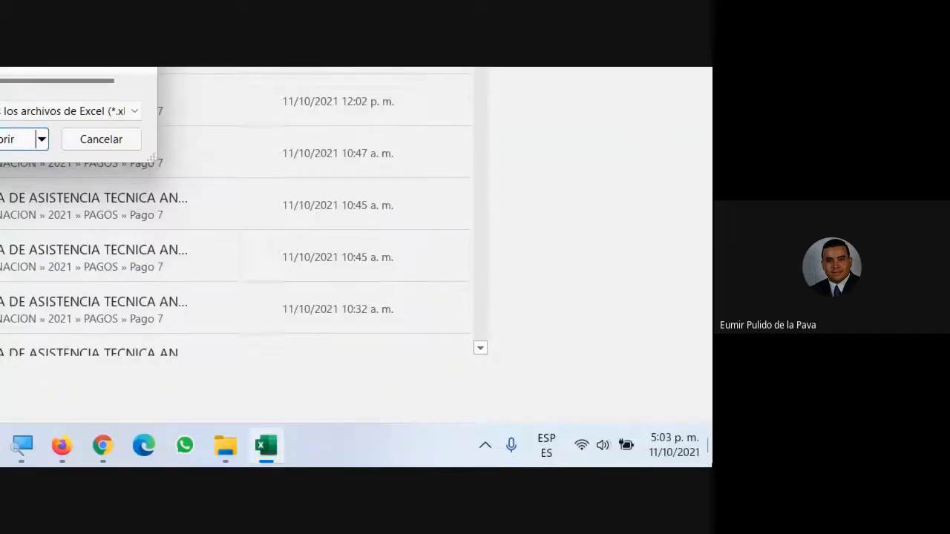
{"action": "left_click", "coordinate": [710, 462]}
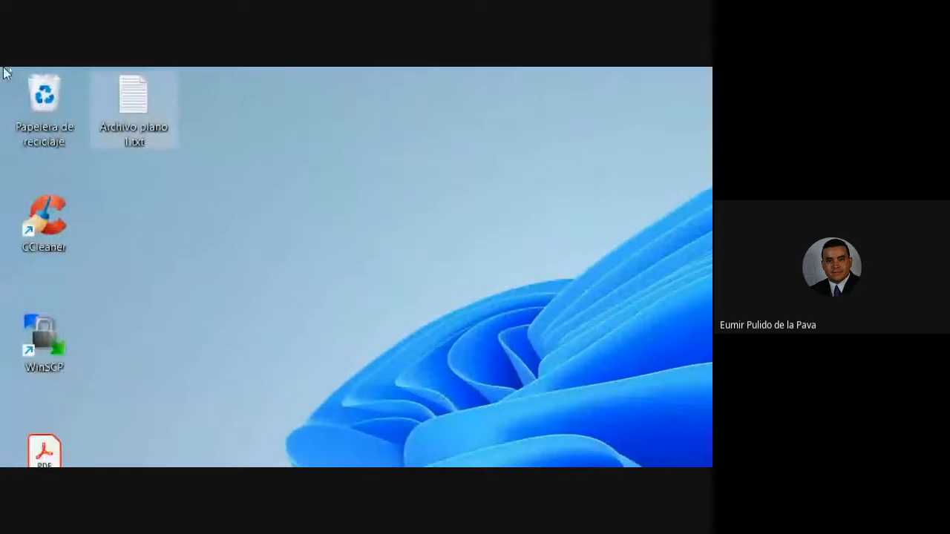
Select Archivo plano 1.txt on the desktop to check it, then return to Excel's Abrir dialog.
{"action": "left_click", "coordinate": [153, 145]}
{"action": "left_click", "coordinate": [148, 159]}
{"action": "mouse_move", "coordinate": [136, 144]}
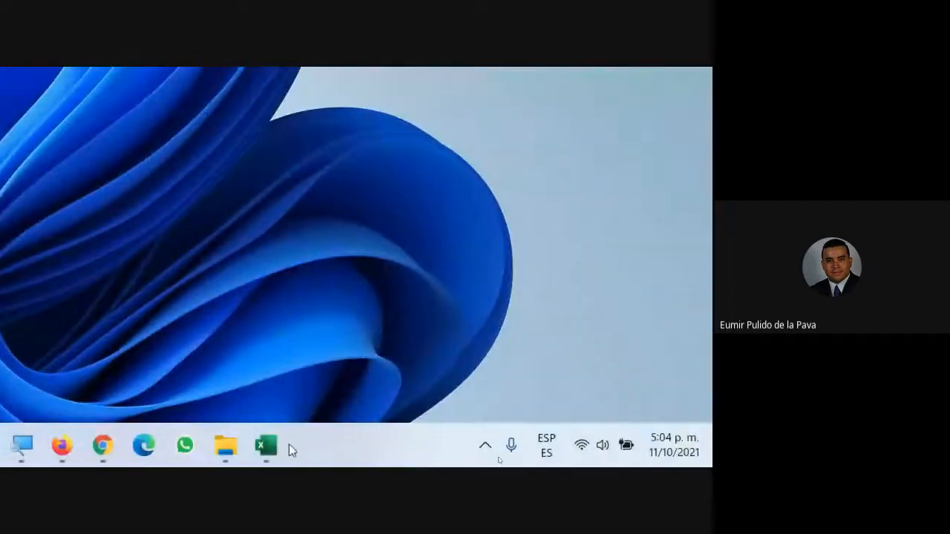
{"action": "left_click", "coordinate": [266, 445]}
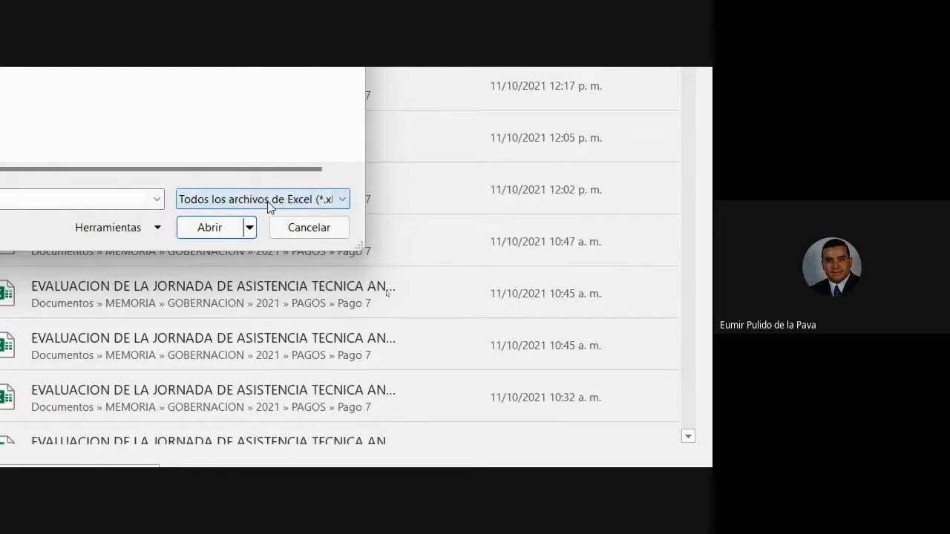
Set the file-type filter to Todos los archivos (*.*) and select Archivo plano 1.txt.
{"action": "left_click", "coordinate": [268, 200]}
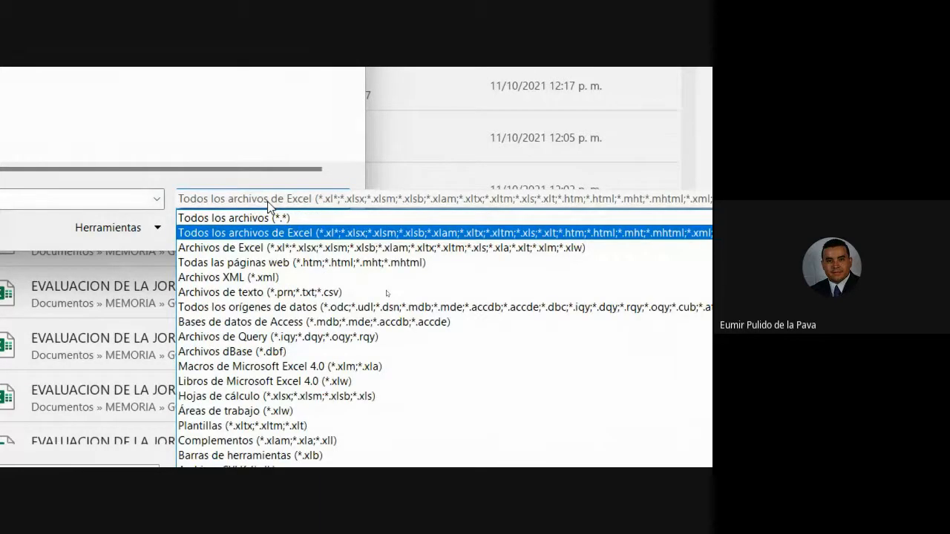
{"action": "left_click", "coordinate": [213, 219]}
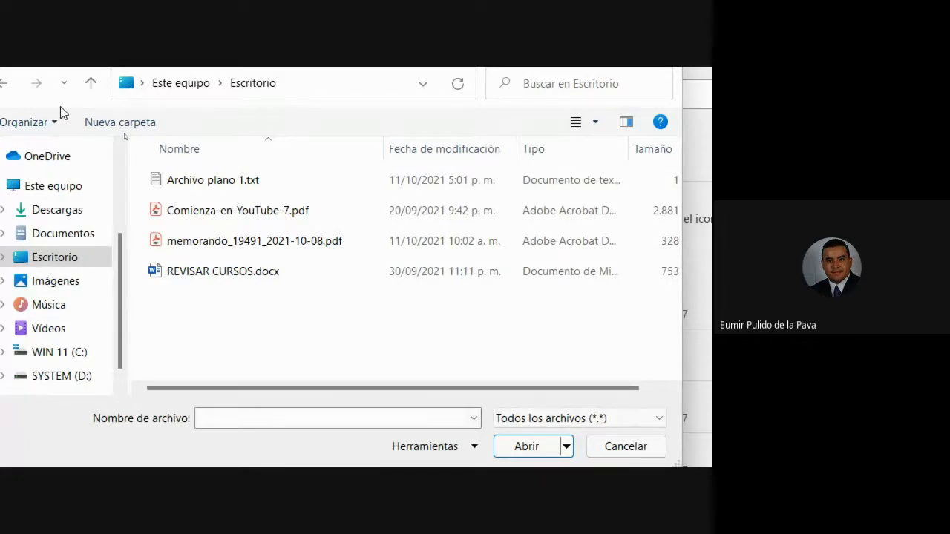
{"action": "left_click", "coordinate": [211, 190]}
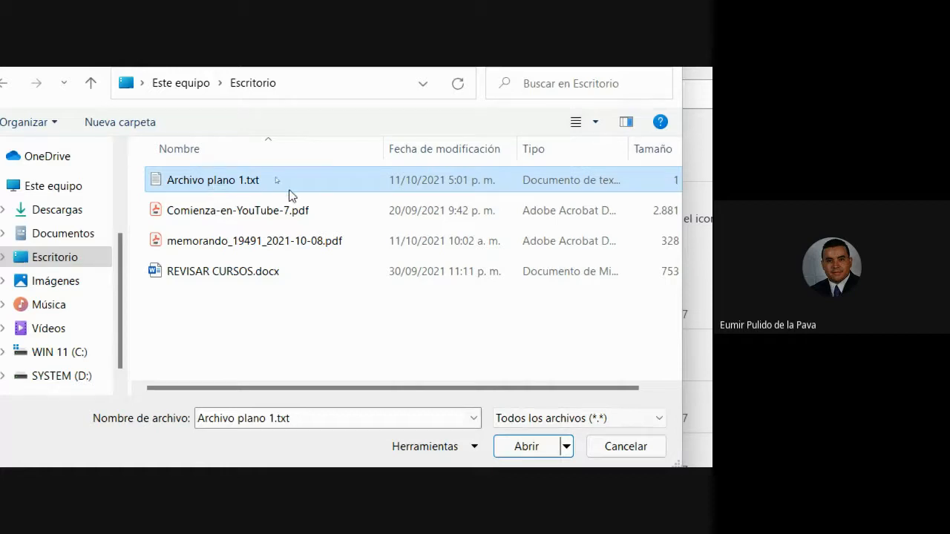
Open Archivo plano 1.txt in the Text Import Wizard and try the De ancho fijo data type.
{"action": "left_click", "coordinate": [491, 395]}
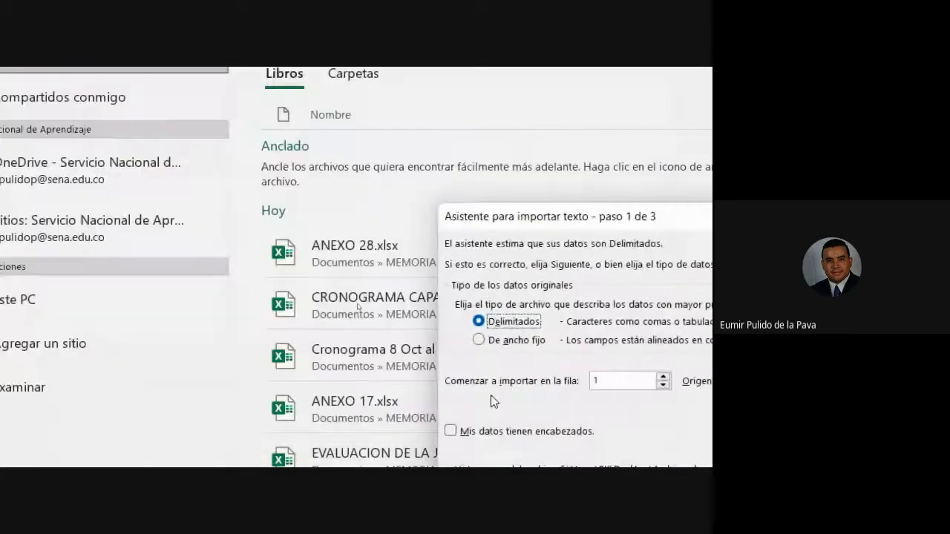
{"action": "left_click_drag", "start_coordinate": [419, 197], "coordinate": [270, 131]}
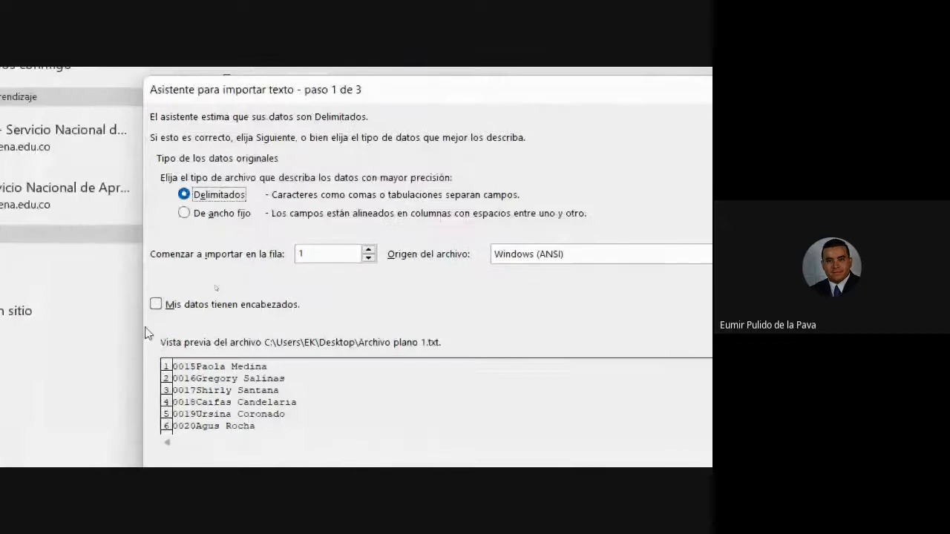
{"action": "left_click", "coordinate": [220, 215]}
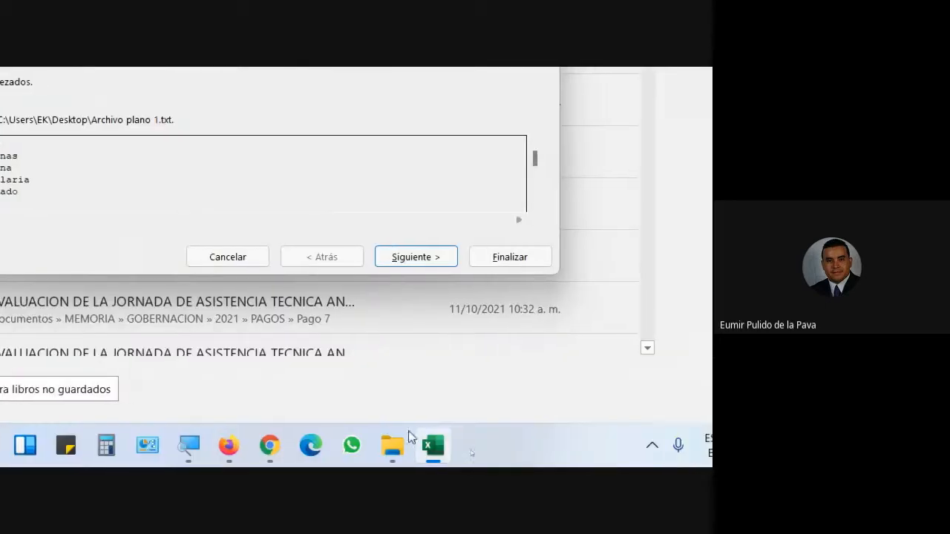
{"action": "left_click", "coordinate": [40, 394]}
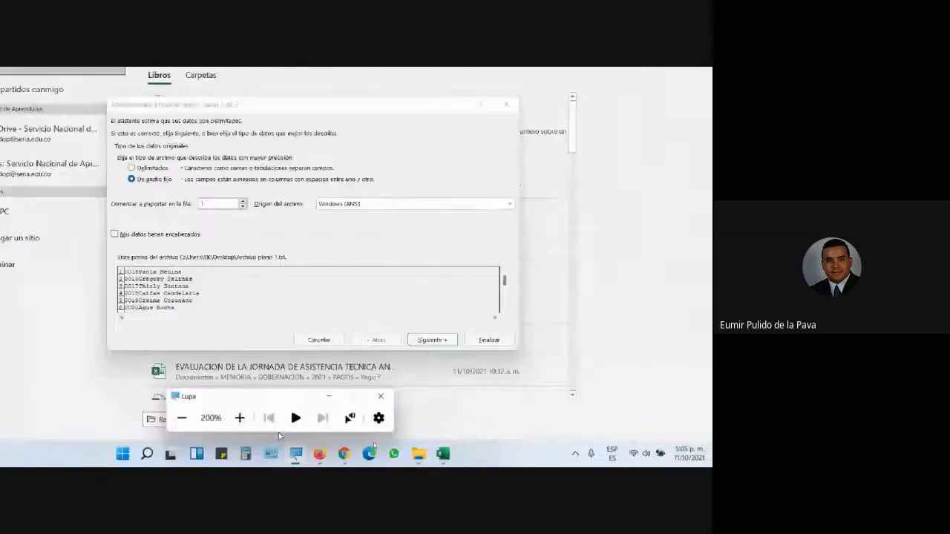
{"action": "key", "text": "super+Escape"}
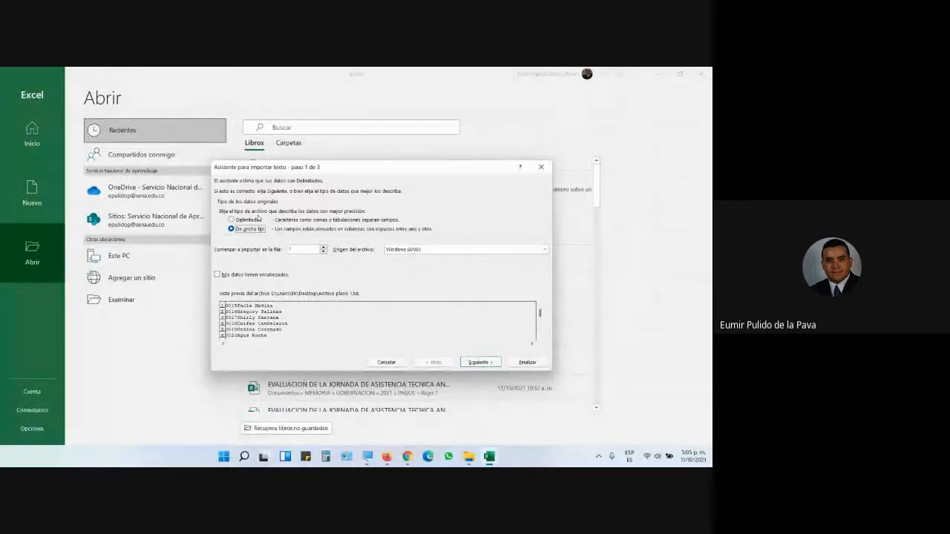
{"action": "mouse_move", "coordinate": [405, 455]}
{"action": "left_click", "coordinate": [367, 413]}
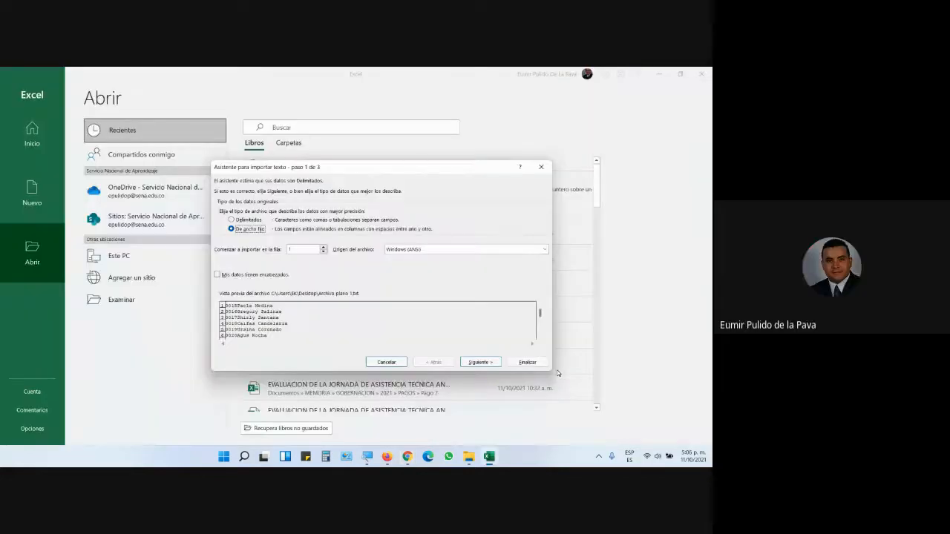
Switch the data type to Delimitados and scroll the preview to rows 15–20 at 200% zoom.
{"action": "left_click", "coordinate": [235, 220]}
{"action": "left_click", "coordinate": [366, 456]}
{"action": "left_click", "coordinate": [321, 427]}
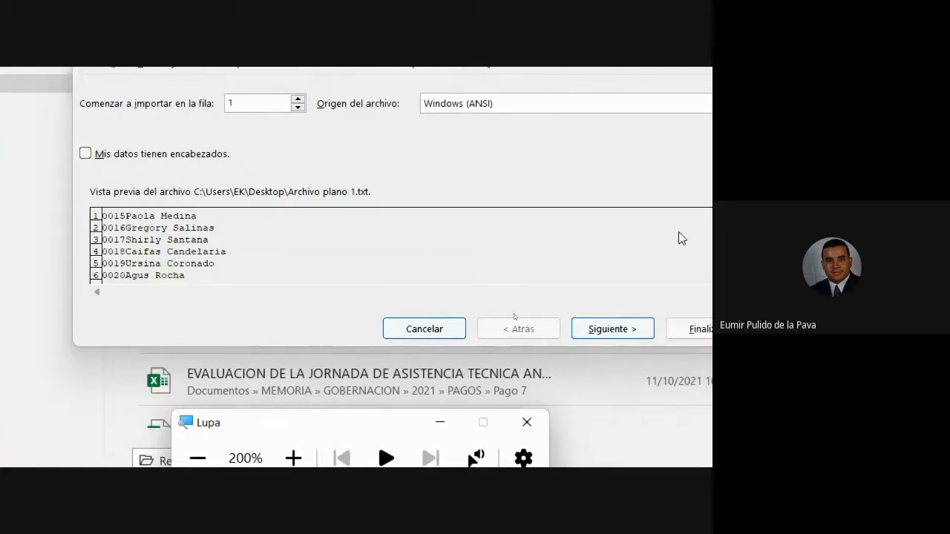
{"action": "left_click_drag", "start_coordinate": [662, 236], "coordinate": [664, 297]}
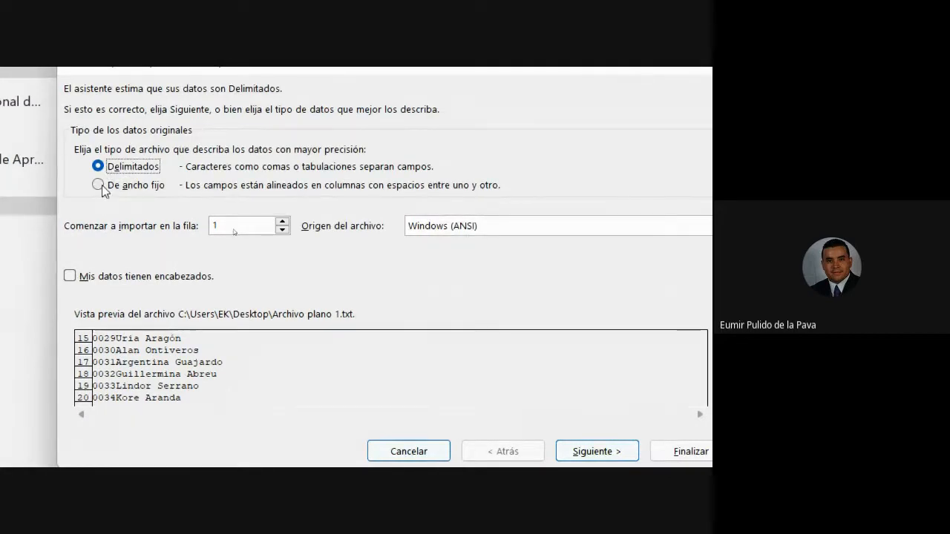
Try the Delimitados route, using Espacio instead of Tabulación as the separator.
{"action": "left_click", "coordinate": [104, 187]}
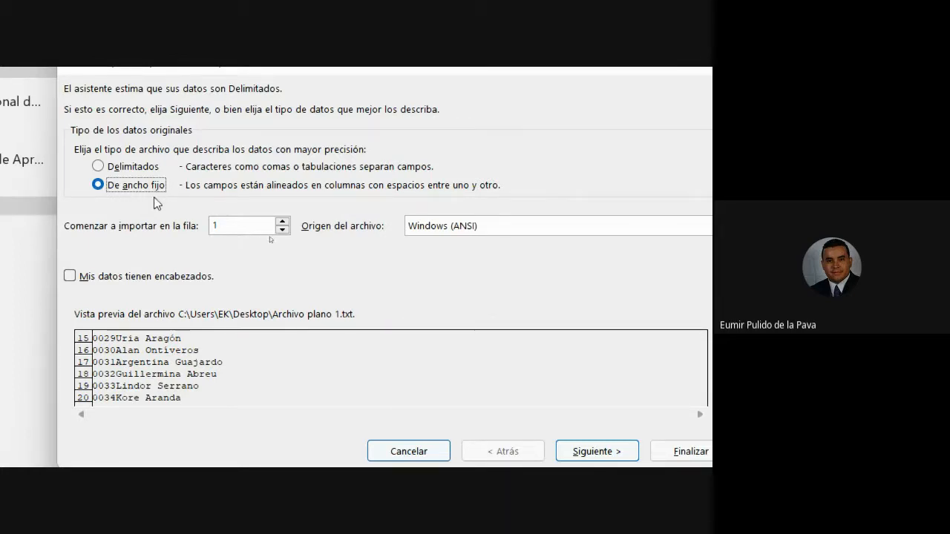
{"action": "left_click", "coordinate": [551, 347]}
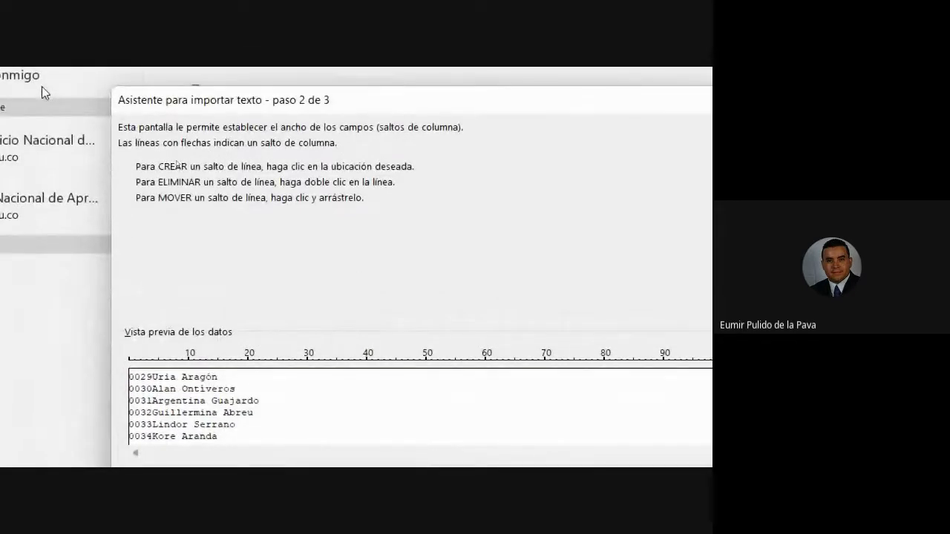
{"action": "left_click", "coordinate": [369, 383]}
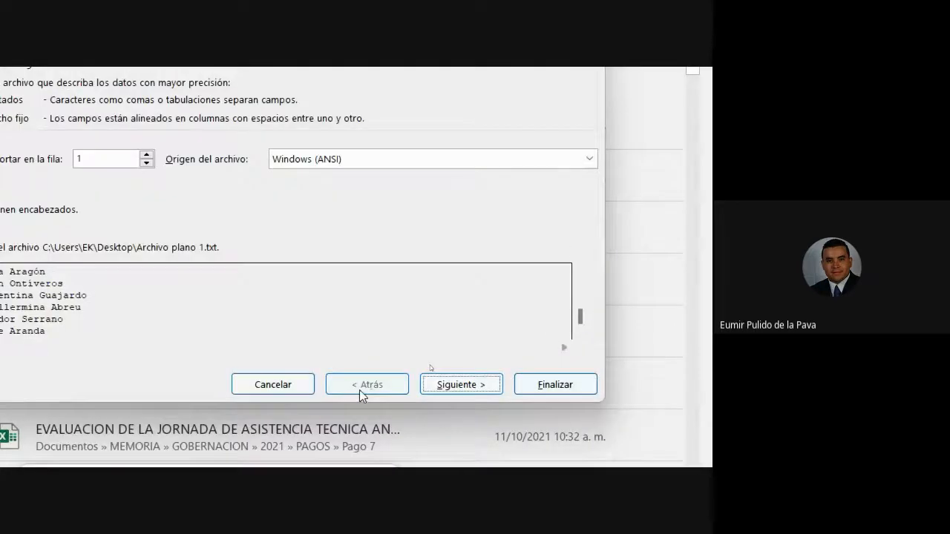
{"action": "left_click", "coordinate": [110, 176]}
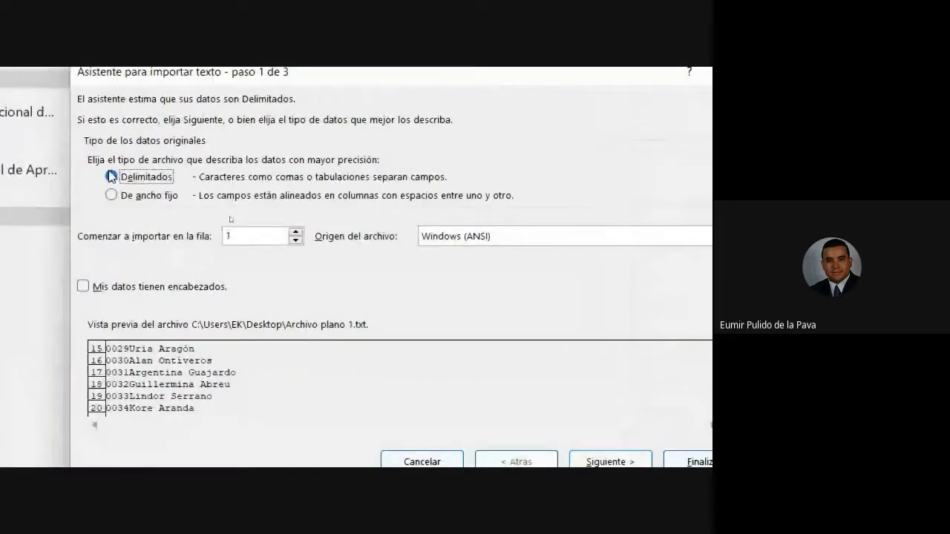
{"action": "left_click", "coordinate": [597, 463]}
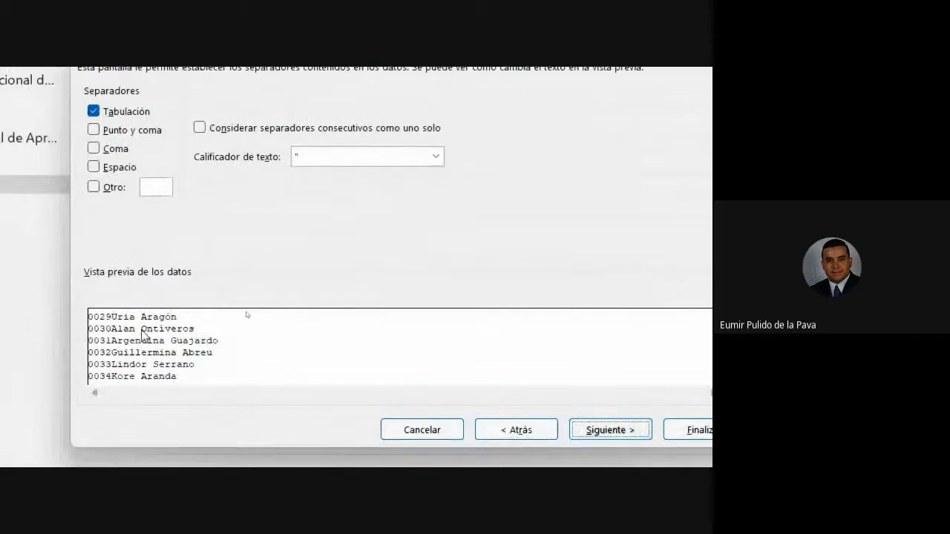
{"action": "left_click", "coordinate": [93, 111]}
{"action": "left_click", "coordinate": [93, 166]}
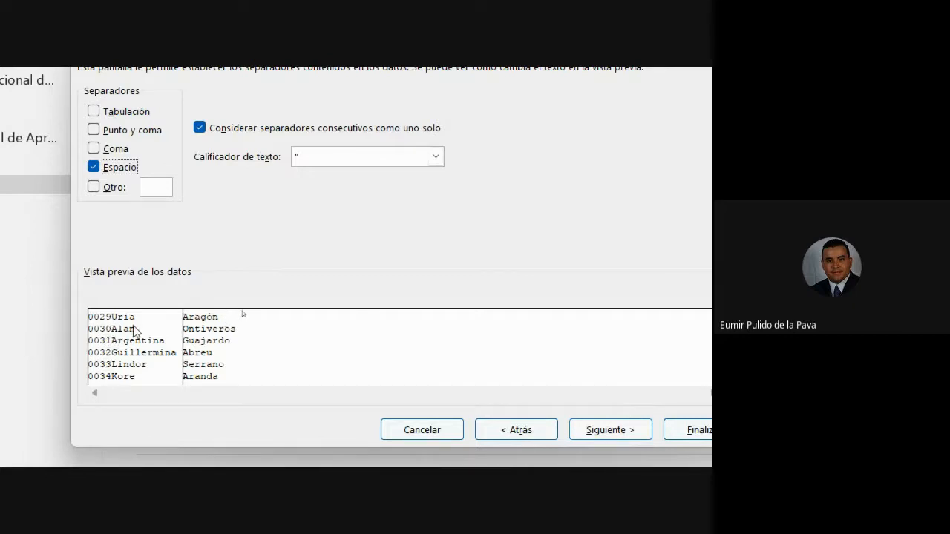
Go back to the first wizard step and set the data type to De ancho fijo.
{"action": "left_click", "coordinate": [498, 434]}
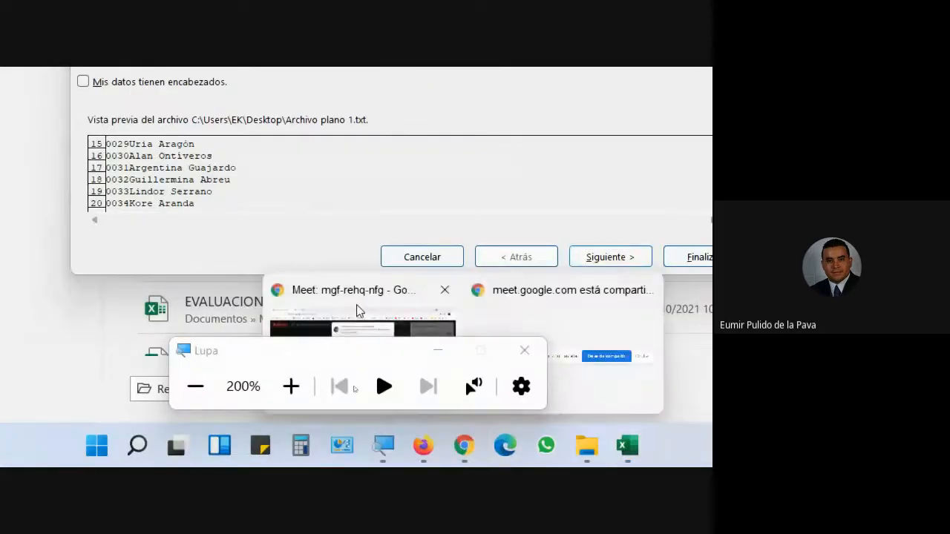
{"action": "left_click", "coordinate": [356, 312]}
{"action": "left_click", "coordinate": [542, 203]}
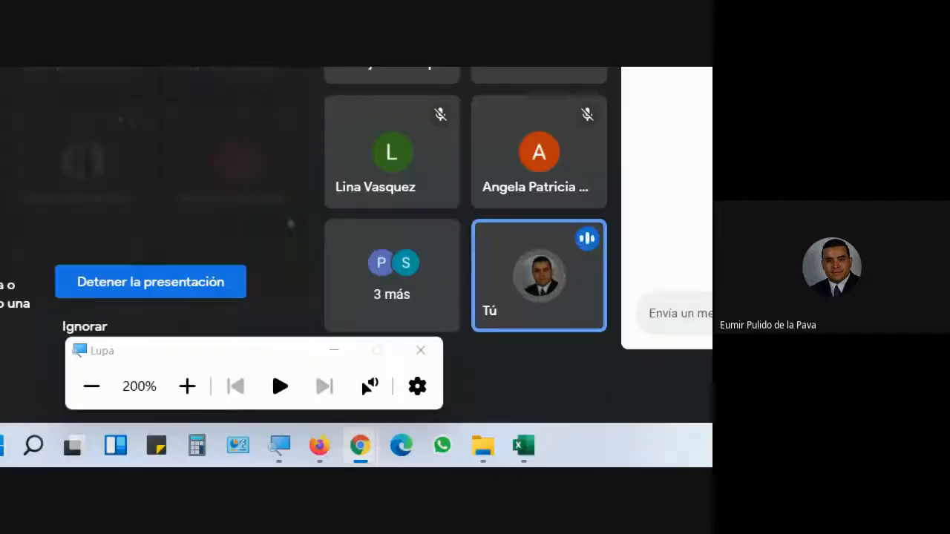
{"action": "left_click", "coordinate": [334, 355]}
{"action": "left_click", "coordinate": [523, 444]}
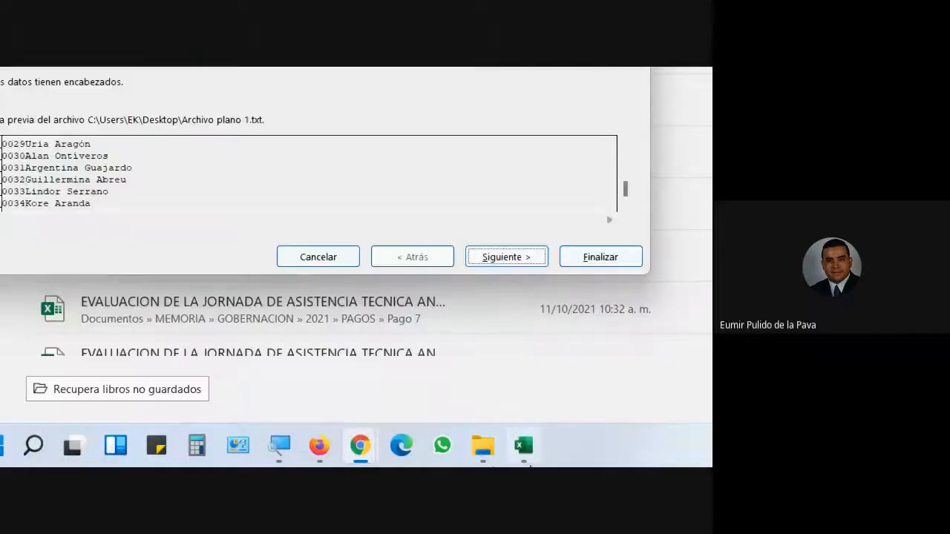
{"action": "left_click", "coordinate": [268, 115]}
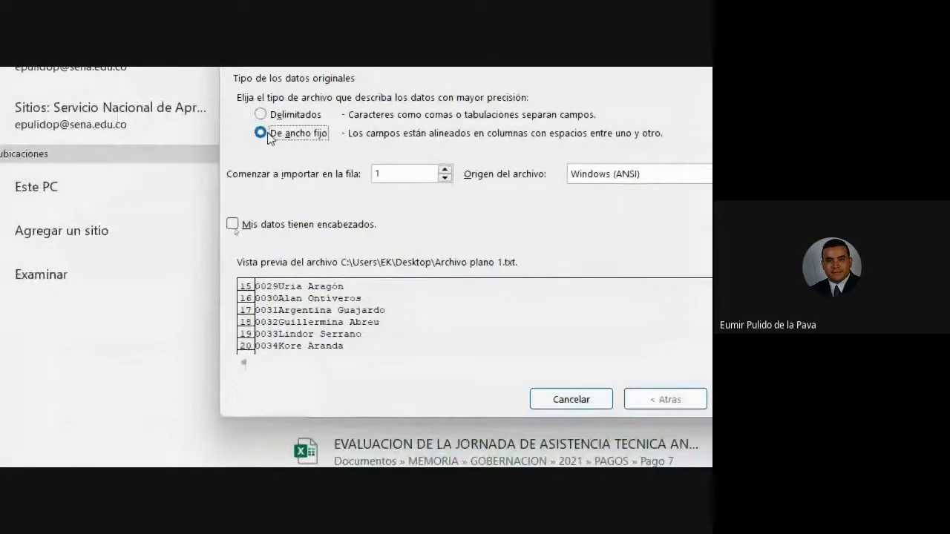
Advance to the column-break step and add breaks at several positions in the preview.
{"action": "left_click", "coordinate": [657, 397]}
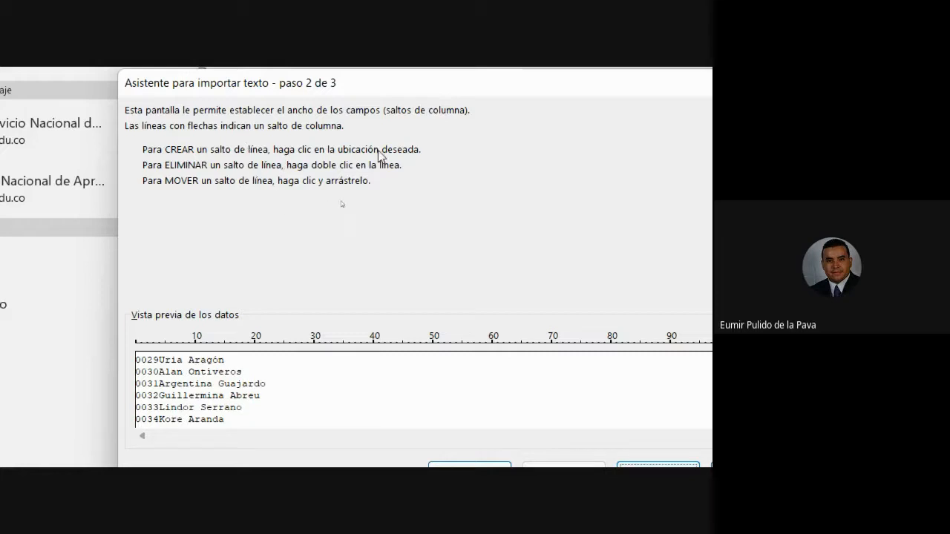
{"action": "left_click", "coordinate": [296, 404]}
{"action": "left_click", "coordinate": [344, 397]}
{"action": "left_click", "coordinate": [396, 399]}
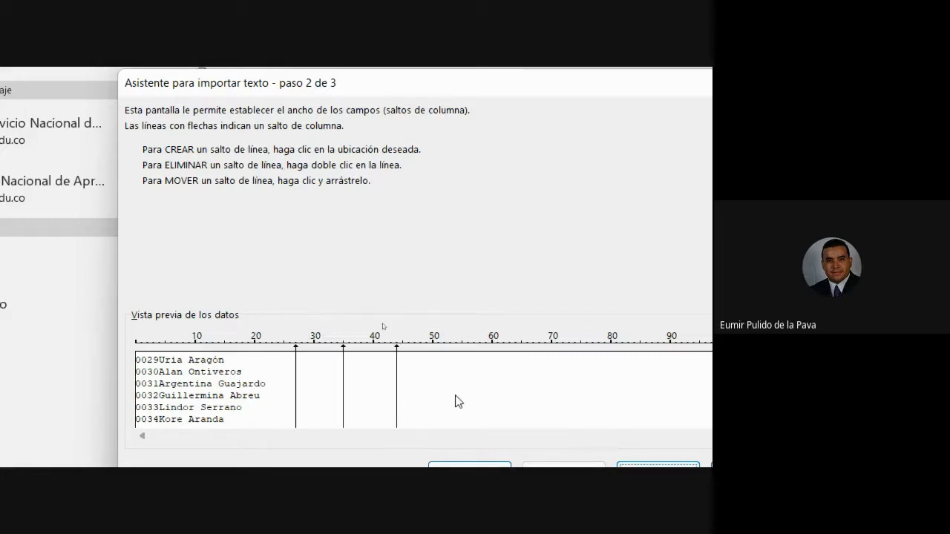
{"action": "left_click", "coordinate": [467, 401]}
{"action": "left_click", "coordinate": [239, 390]}
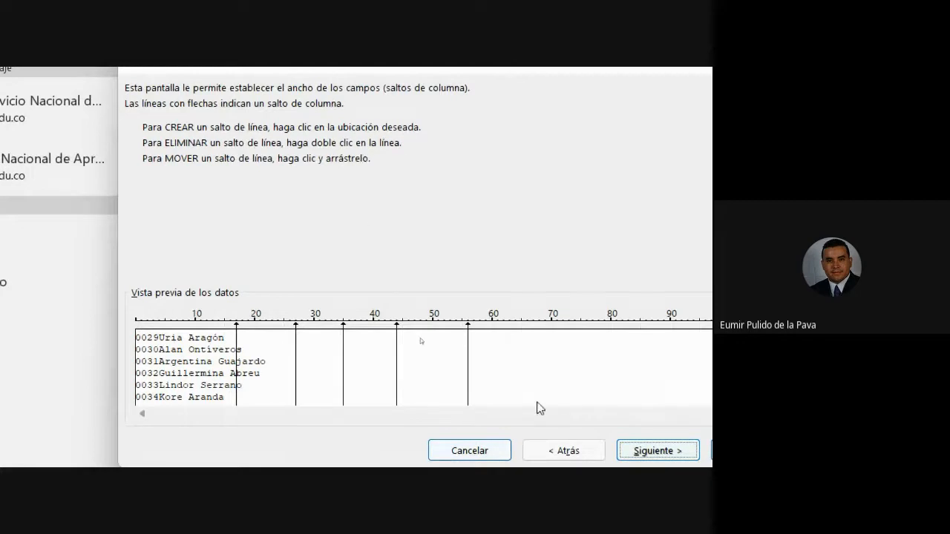
Delete the extra breaks, keeping one break just after the four-digit codes.
{"action": "double_click", "coordinate": [468, 346]}
{"action": "double_click", "coordinate": [396, 365]}
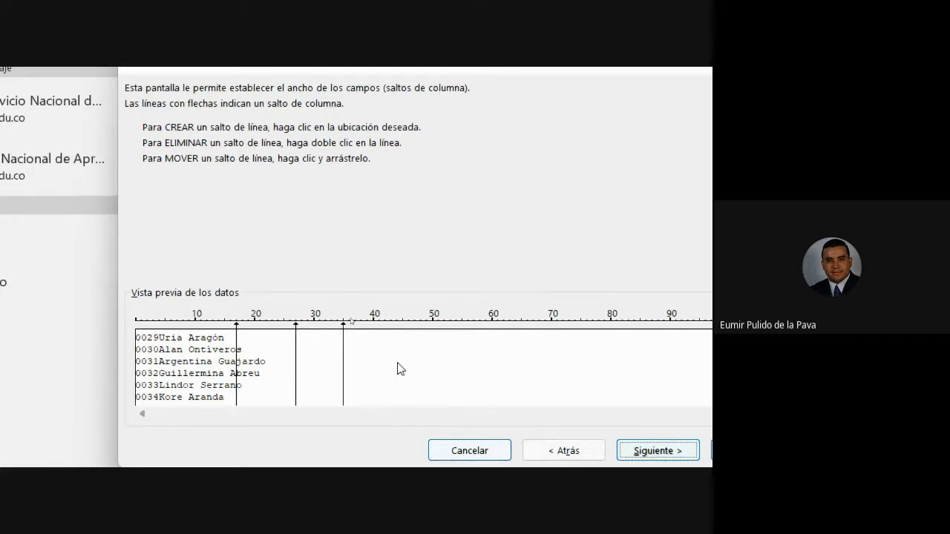
{"action": "double_click", "coordinate": [344, 373]}
{"action": "left_click_drag", "start_coordinate": [296, 371], "coordinate": [158, 371]}
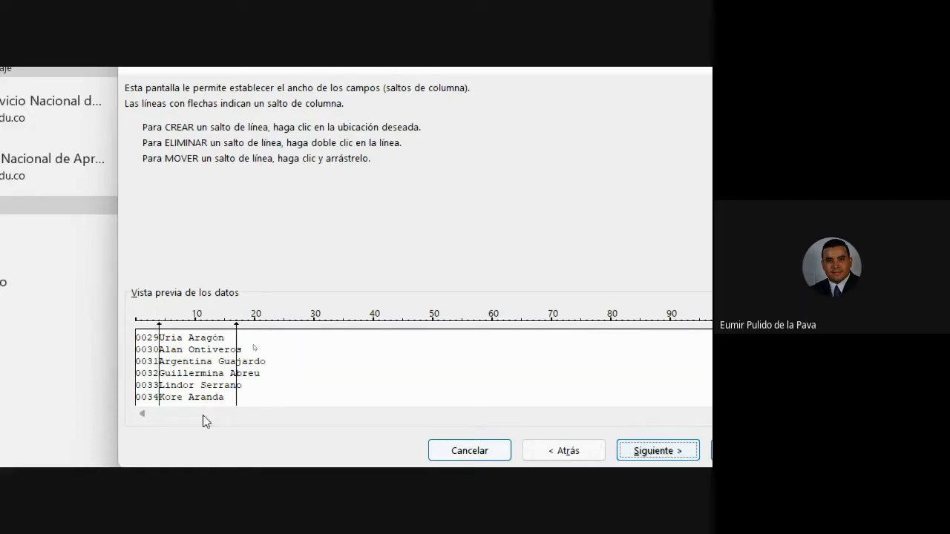
{"action": "double_click", "coordinate": [236, 330]}
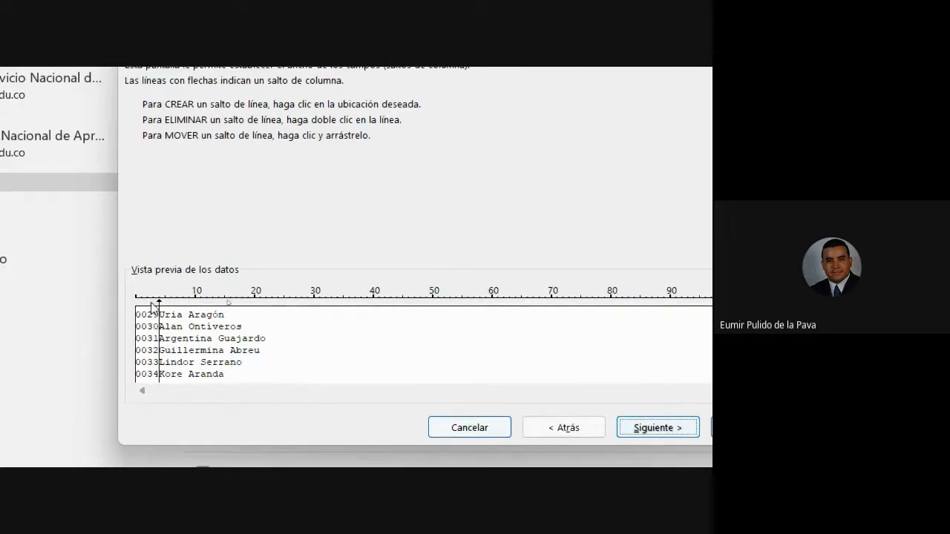
{"action": "left_click", "coordinate": [183, 324]}
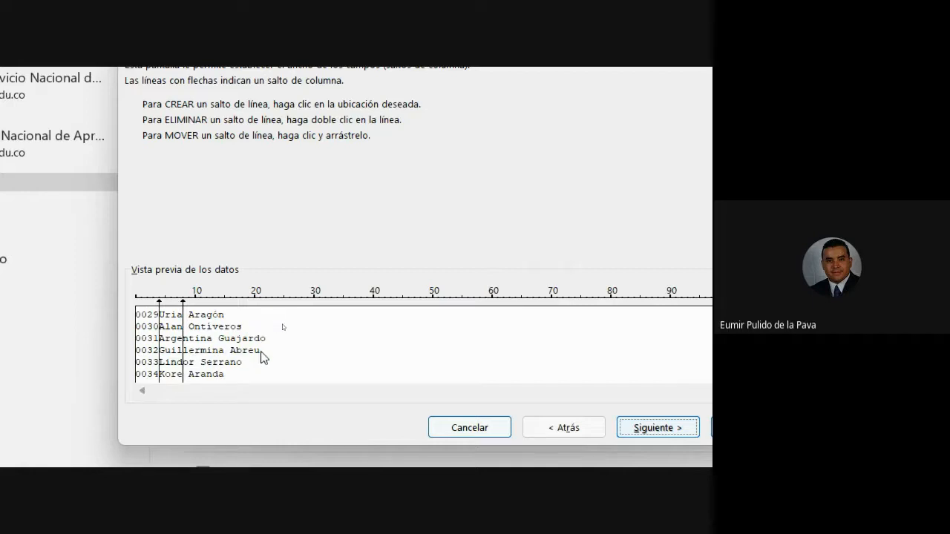
{"action": "double_click", "coordinate": [182, 306]}
Check the code and name column formats in step 3, then click Finalizar to import.
{"action": "left_click", "coordinate": [535, 430]}
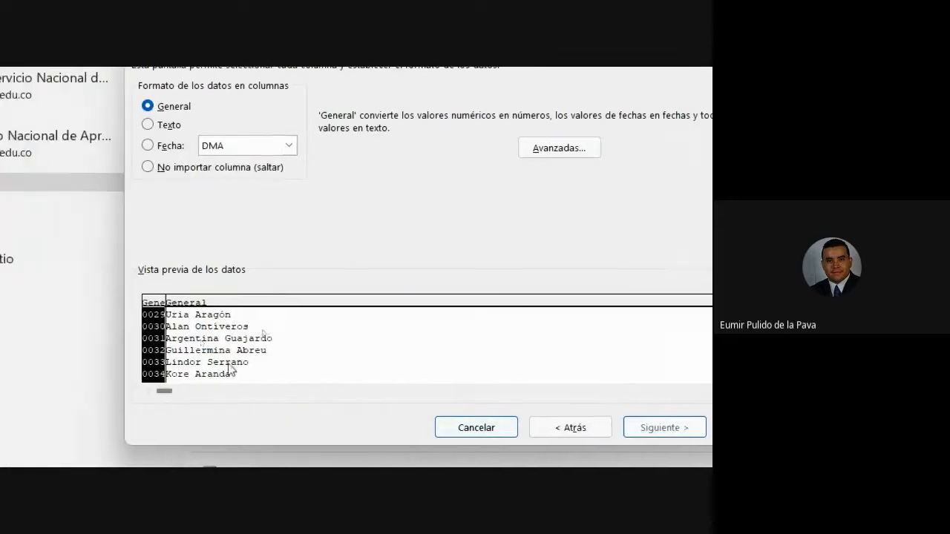
{"action": "left_click", "coordinate": [178, 361]}
{"action": "left_click", "coordinate": [153, 363]}
{"action": "left_click", "coordinate": [222, 358]}
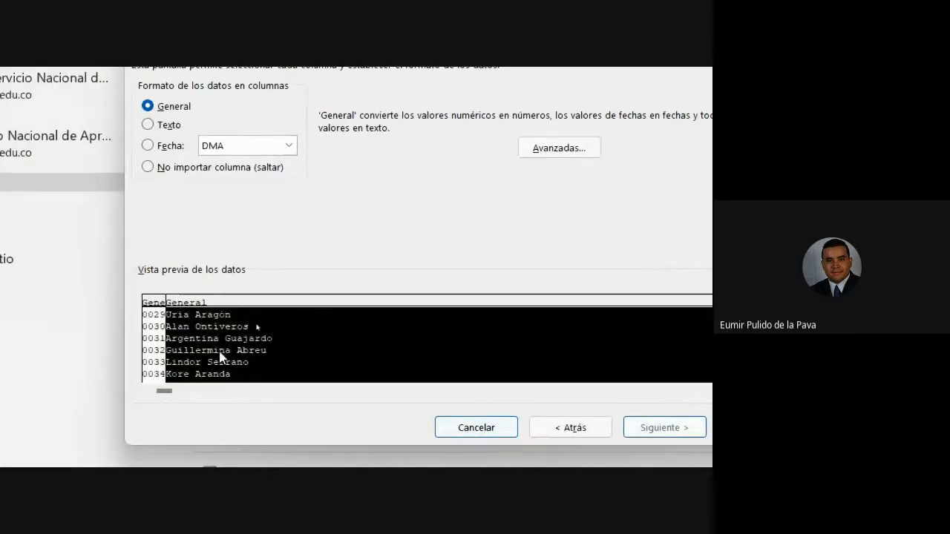
{"action": "left_click", "coordinate": [158, 340]}
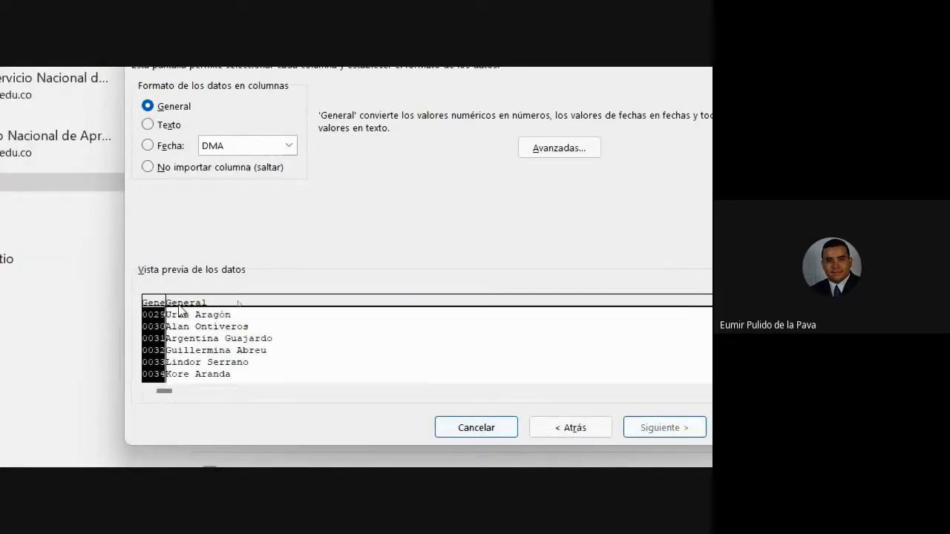
{"action": "left_click", "coordinate": [193, 338]}
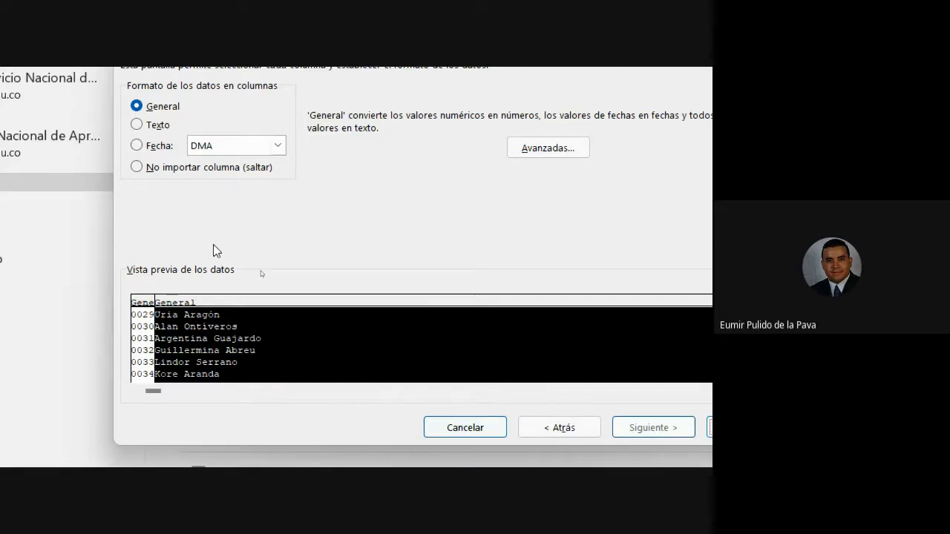
{"action": "left_click", "coordinate": [602, 426]}
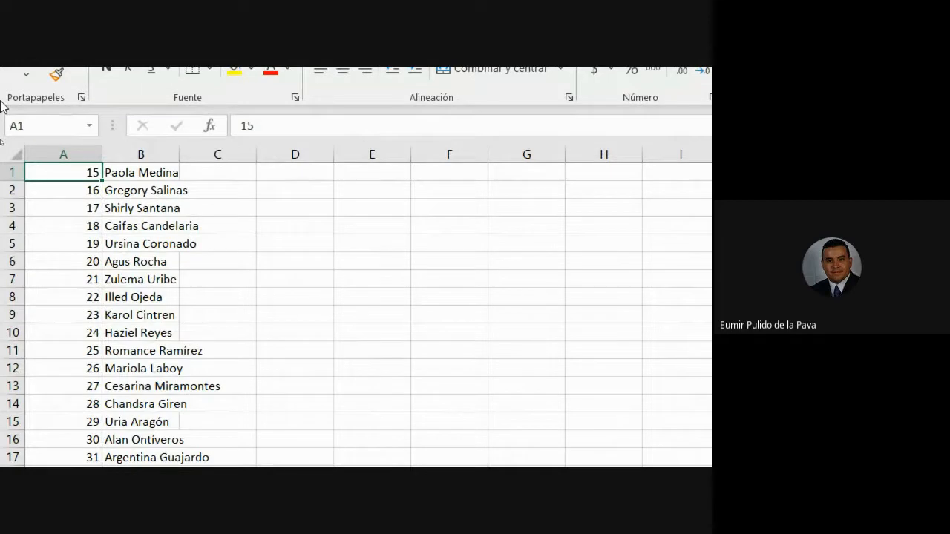
Split column B at spaces with Texto en columnas, delimiter Espacio.
{"action": "left_click", "coordinate": [136, 154]}
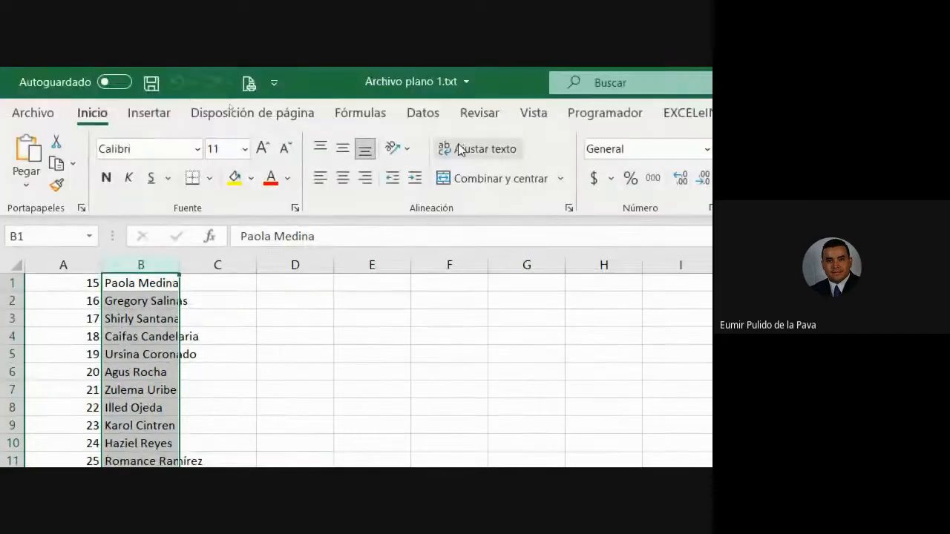
{"action": "left_click", "coordinate": [429, 113]}
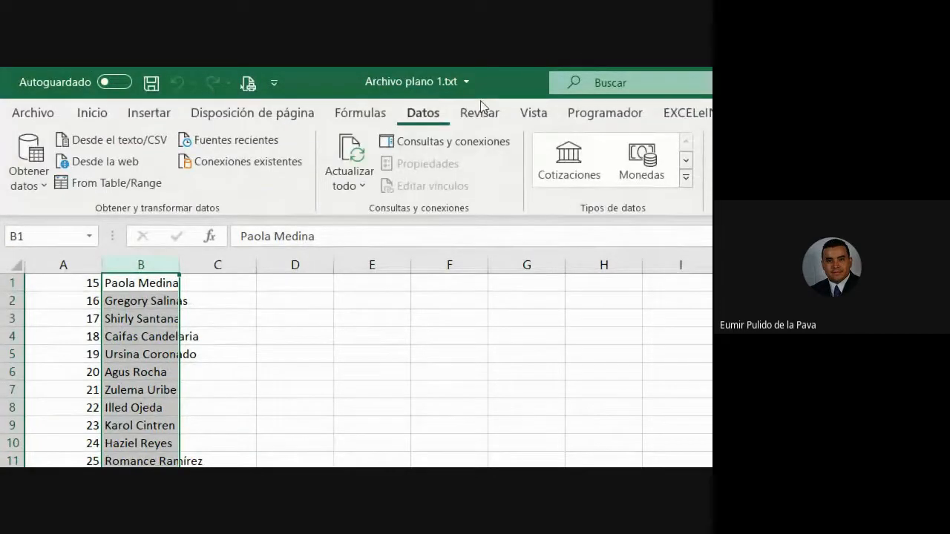
{"action": "left_click", "coordinate": [499, 158]}
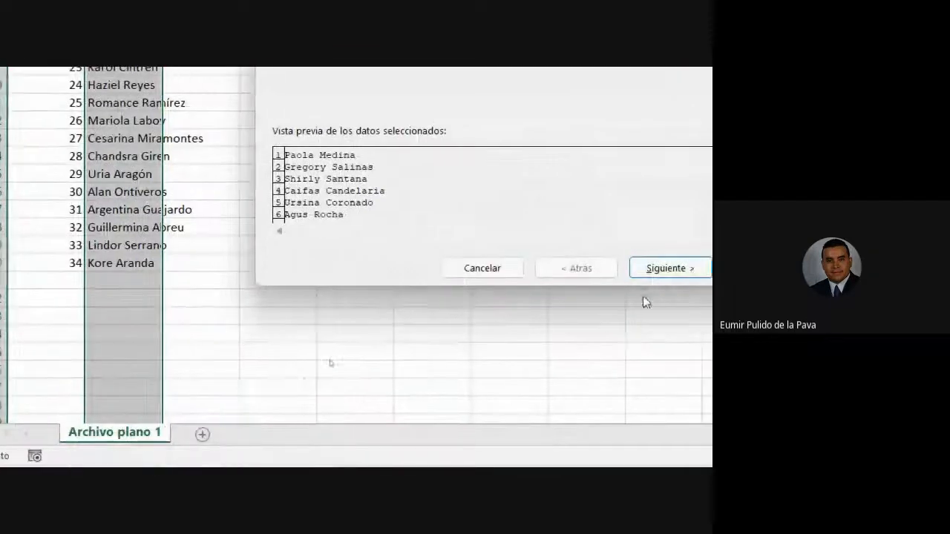
{"action": "left_click", "coordinate": [679, 282]}
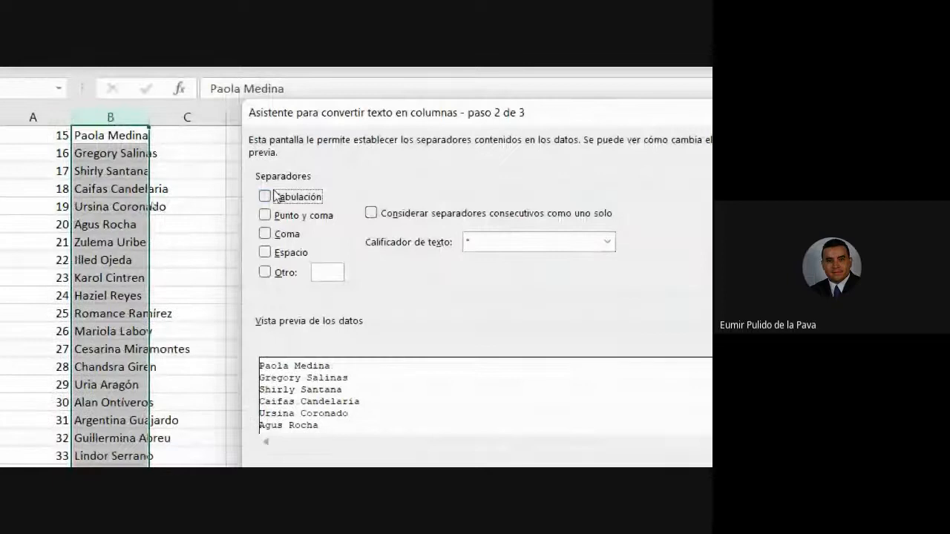
{"action": "left_click", "coordinate": [265, 252]}
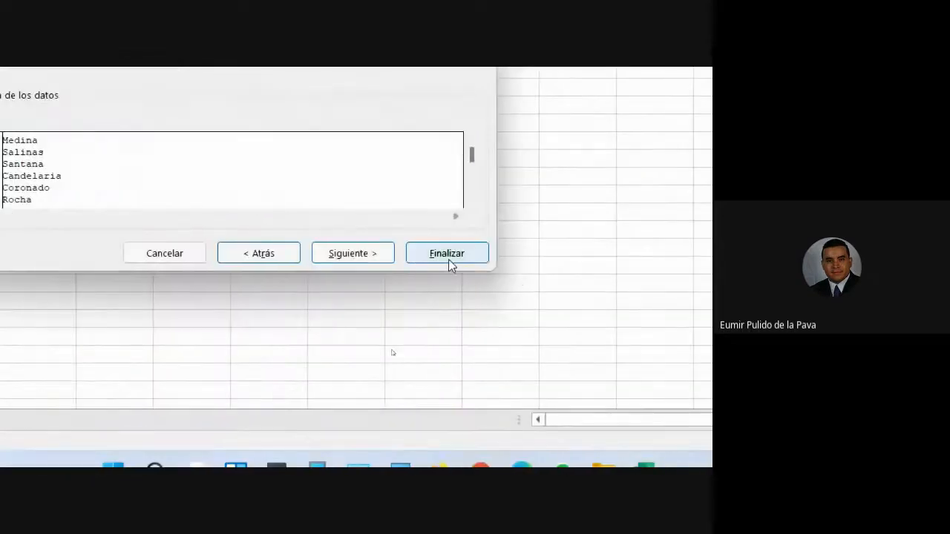
{"action": "left_click", "coordinate": [448, 258]}
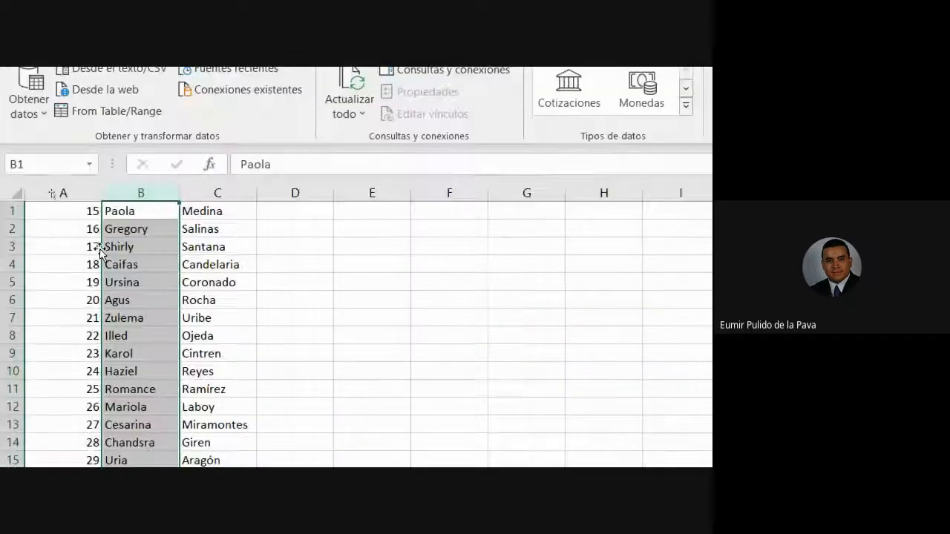
Review the first-name and surname columns and reset screen magnification to 100%.
{"action": "left_click", "coordinate": [197, 190]}
{"action": "left_click", "coordinate": [164, 186]}
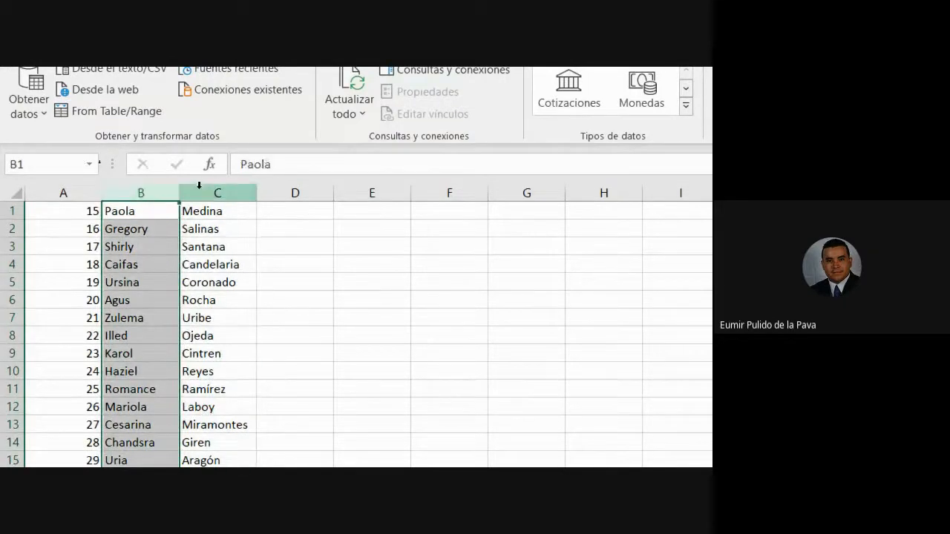
{"action": "left_click", "coordinate": [199, 186]}
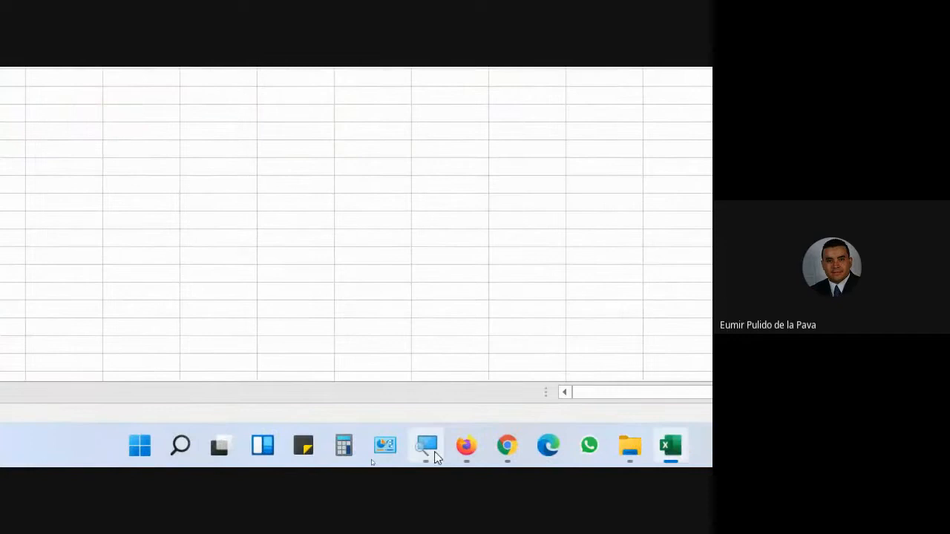
{"action": "left_click", "coordinate": [436, 453]}
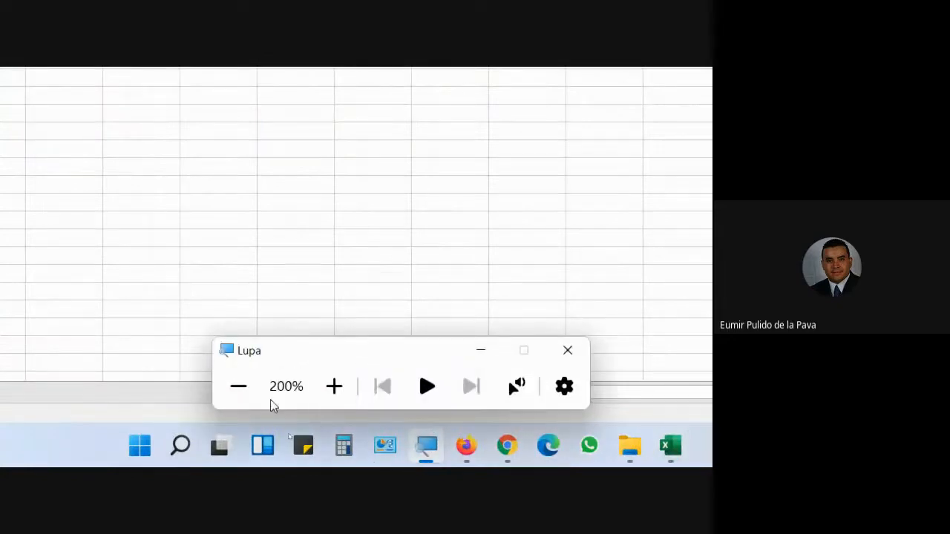
{"action": "left_click", "coordinate": [240, 387]}
{"action": "left_click", "coordinate": [396, 411]}
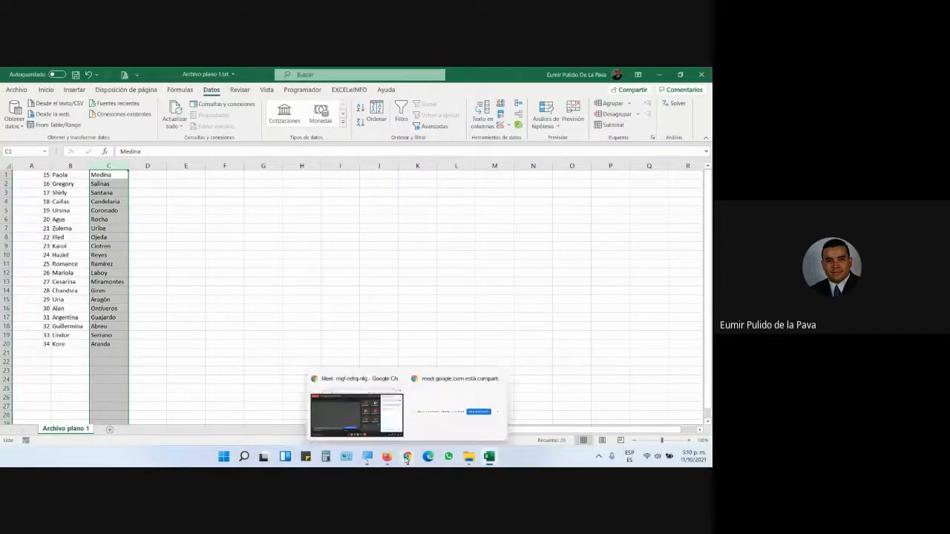
Open and close the Archivo plano text file from the desktop, returning to Excel at 200% zoom.
{"action": "left_click", "coordinate": [408, 454]}
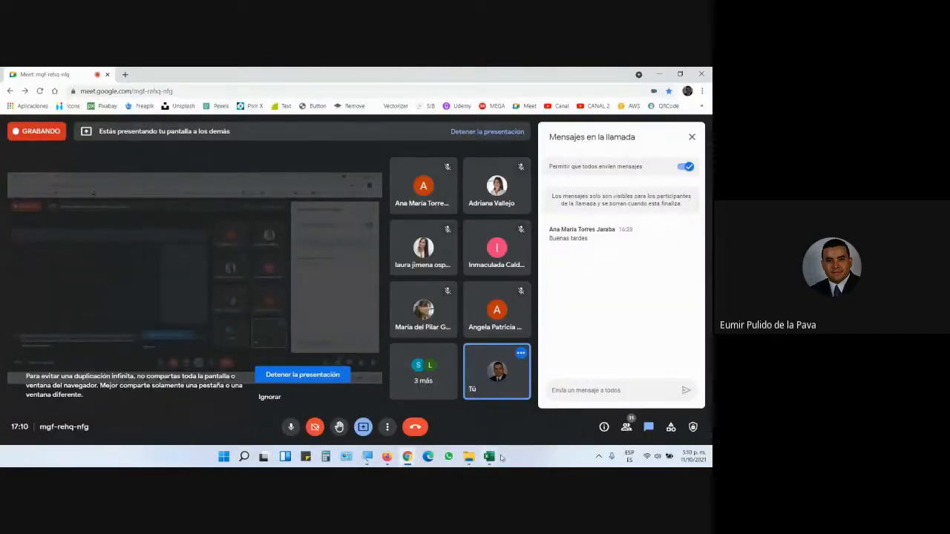
{"action": "key", "text": "super+d"}
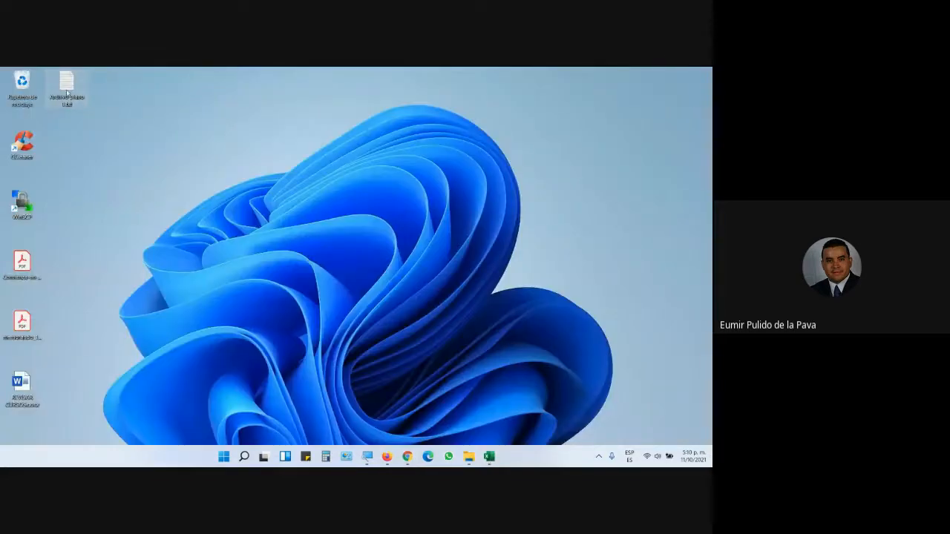
{"action": "double_click", "coordinate": [66, 87]}
{"action": "left_click", "coordinate": [357, 456]}
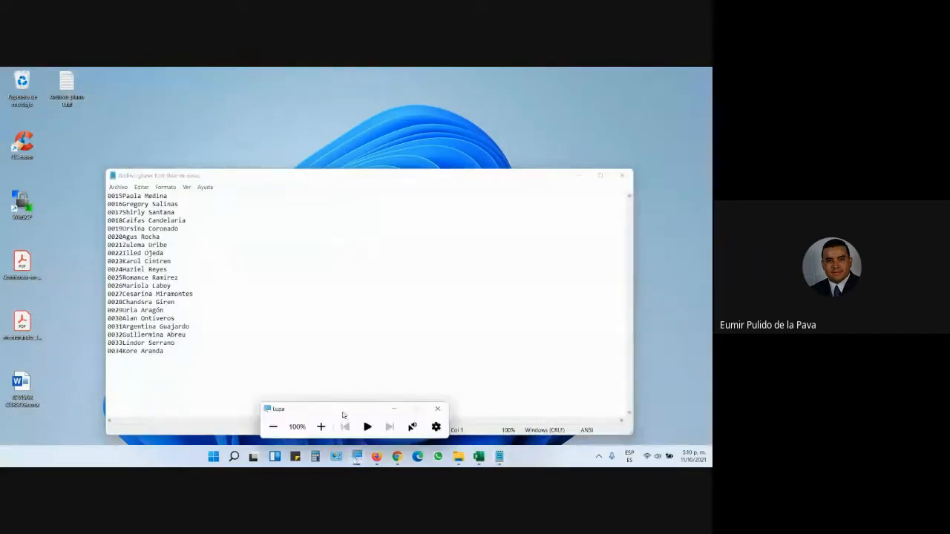
{"action": "left_click", "coordinate": [321, 426]}
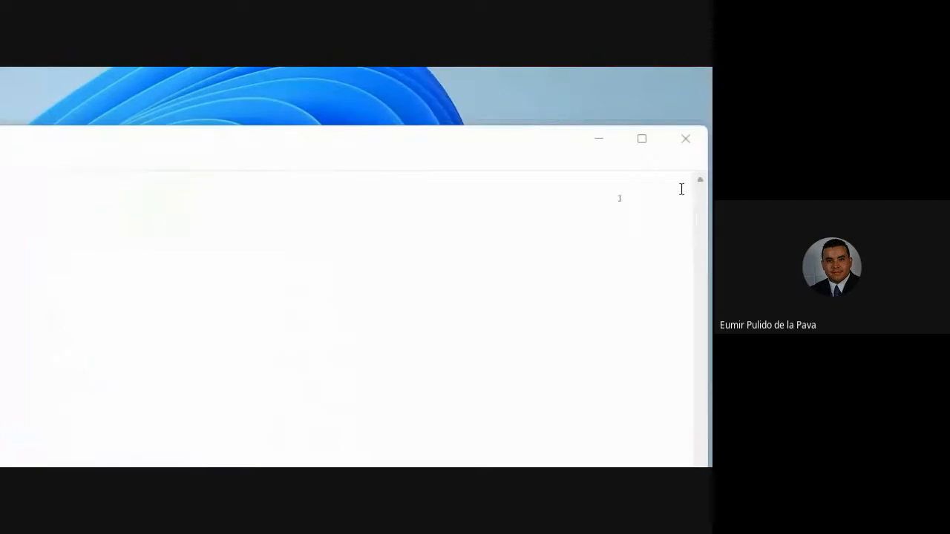
{"action": "left_click", "coordinate": [686, 139]}
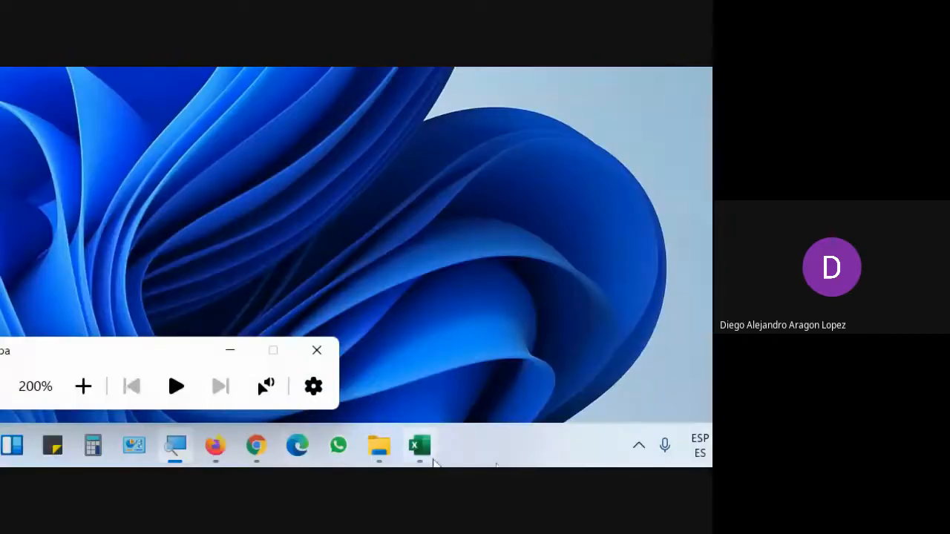
{"action": "left_click", "coordinate": [432, 460]}
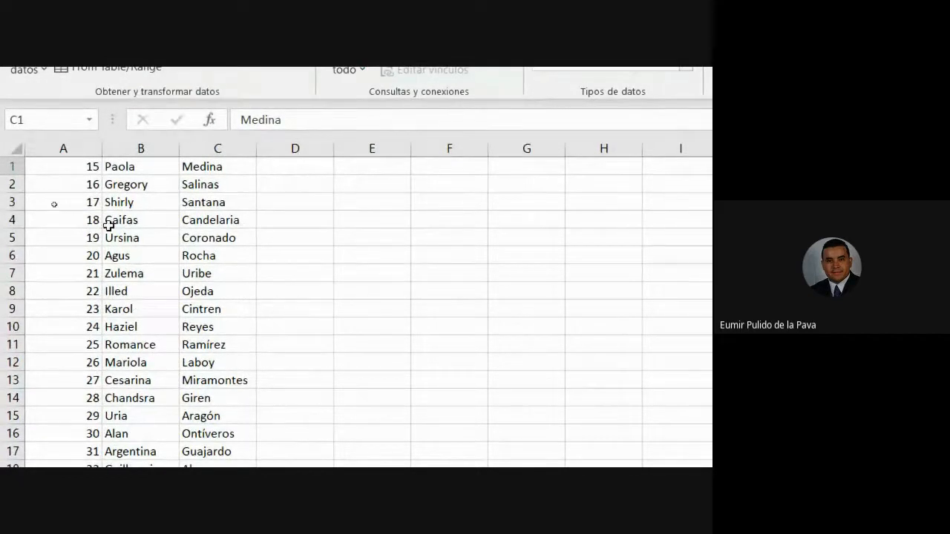
Select columns A, B and C to review codes, first names and surnames, then minimize Excel.
{"action": "left_click", "coordinate": [85, 147]}
{"action": "left_click_drag", "start_coordinate": [134, 167], "coordinate": [137, 309]}
{"action": "left_click", "coordinate": [153, 158]}
{"action": "left_click", "coordinate": [218, 147]}
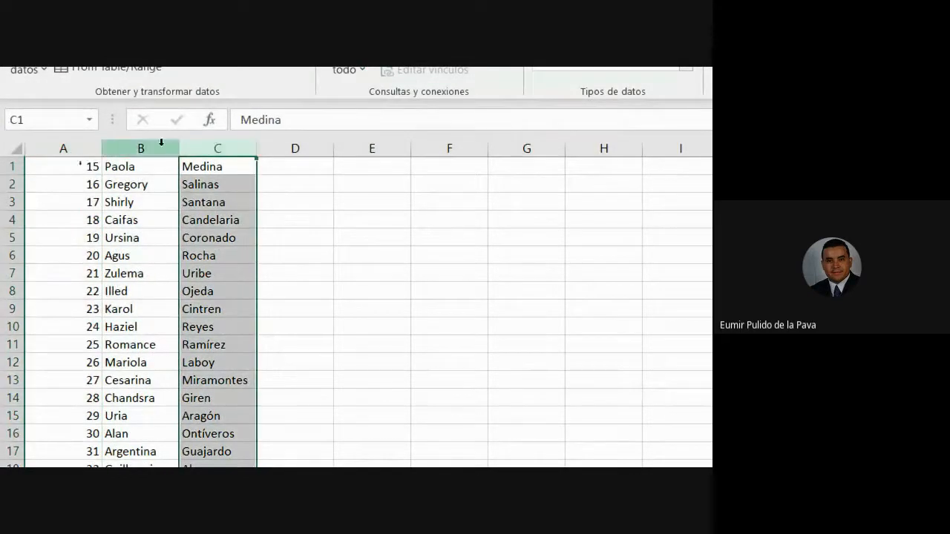
{"action": "left_click", "coordinate": [141, 148]}
{"action": "left_click", "coordinate": [53, 145]}
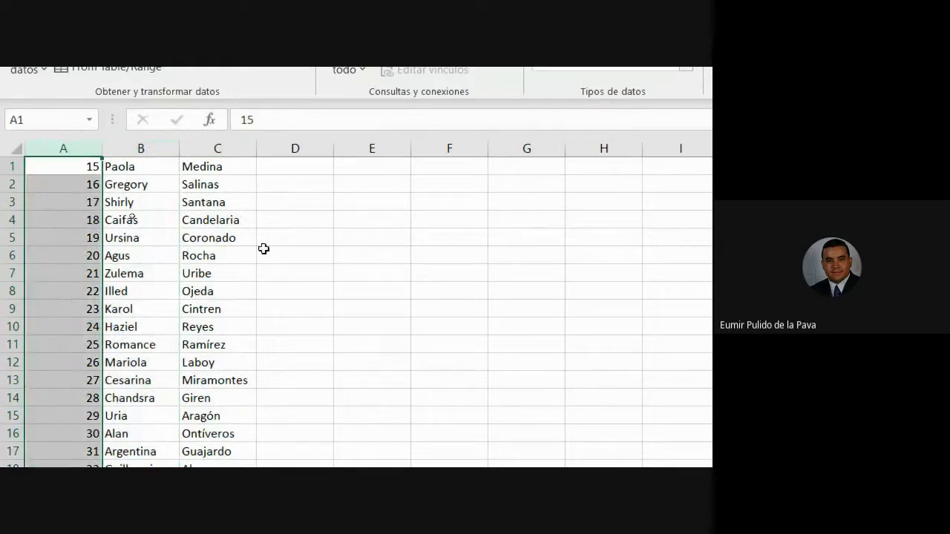
{"action": "left_click", "coordinate": [148, 145]}
{"action": "left_click", "coordinate": [223, 165]}
{"action": "left_click", "coordinate": [222, 147]}
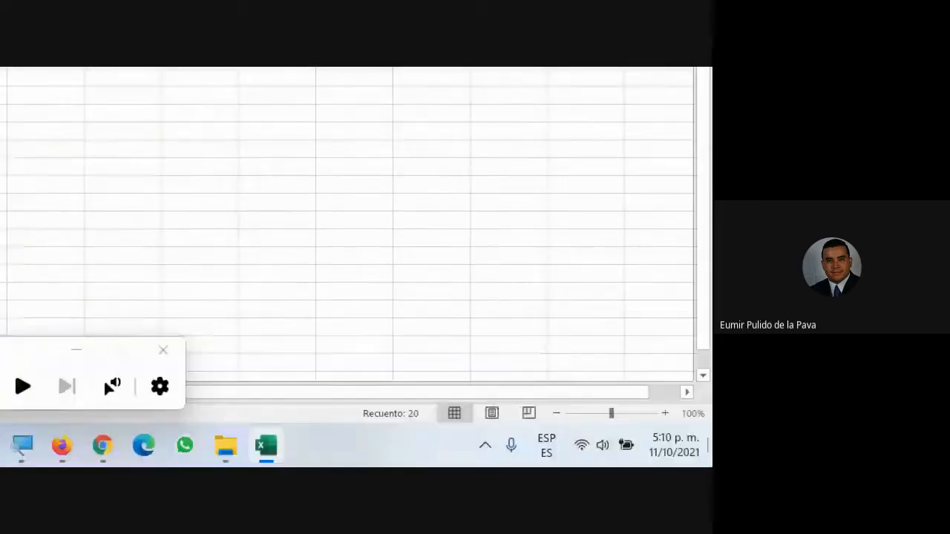
{"action": "left_click", "coordinate": [710, 465]}
{"action": "double_click", "coordinate": [144, 102]}
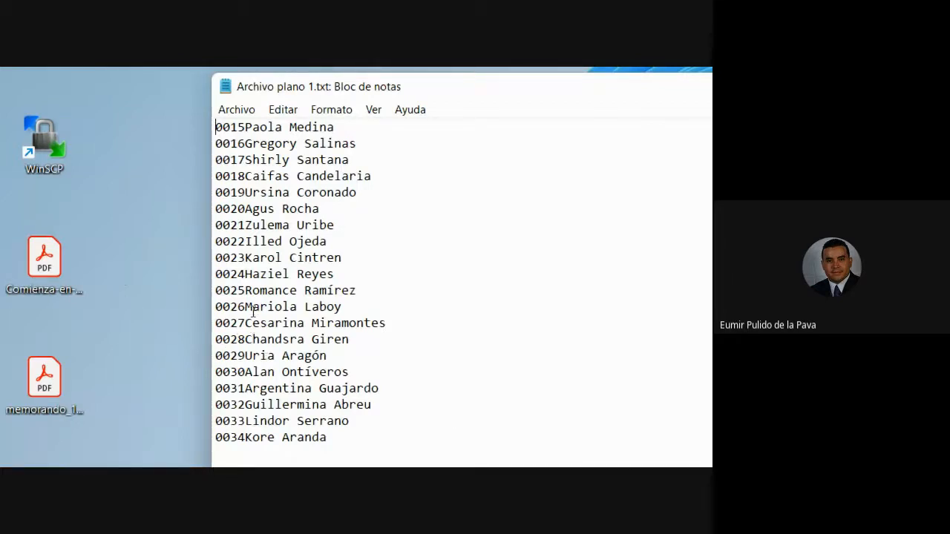
{"action": "left_click_drag", "start_coordinate": [245, 305], "coordinate": [206, 307]}
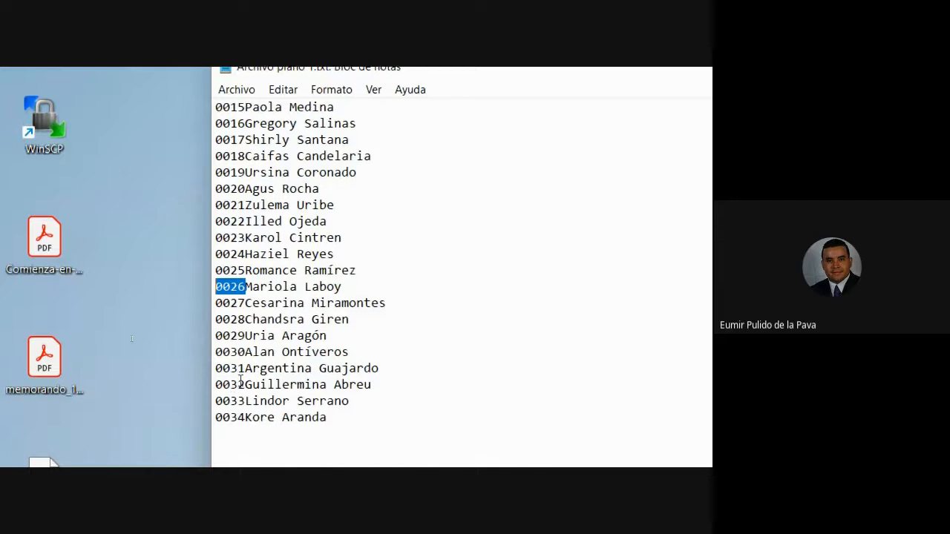
{"action": "left_click", "coordinate": [648, 173]}
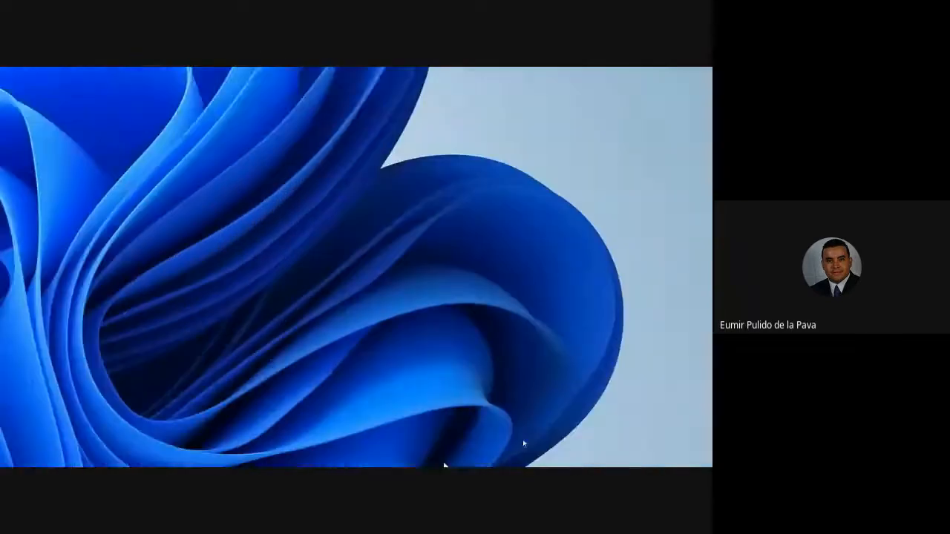
Back in Excel, enter the test code OO15 in E1, then delete it again.
{"action": "left_click", "coordinate": [376, 445]}
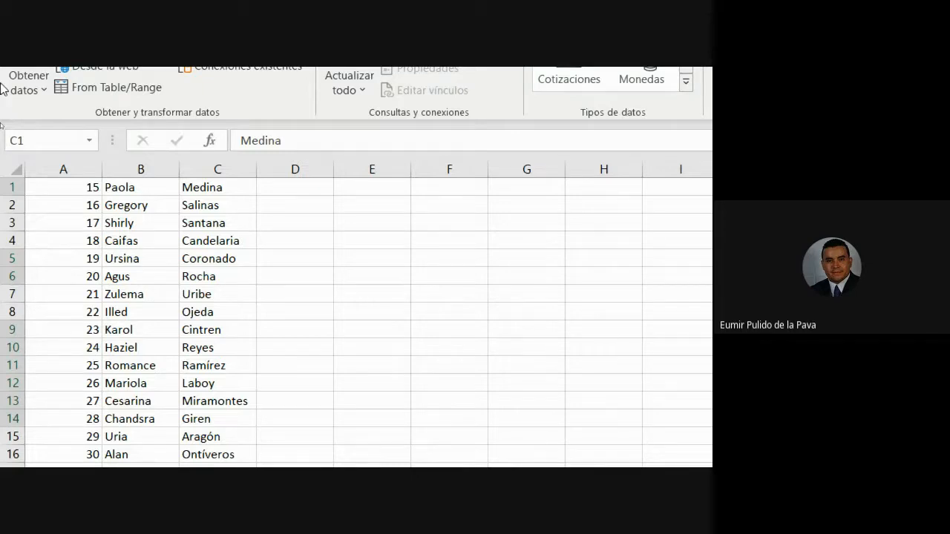
{"action": "left_click", "coordinate": [365, 196]}
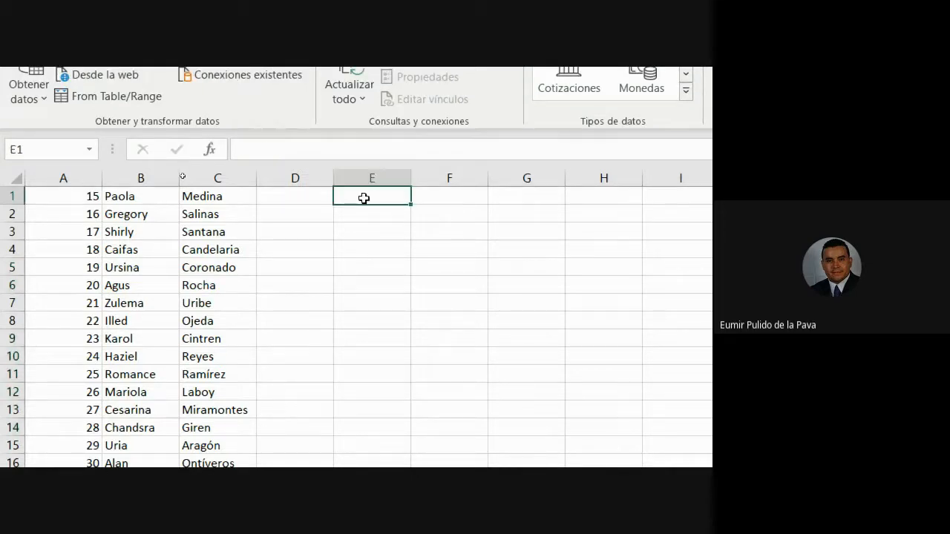
{"action": "type", "text": "OO15"}
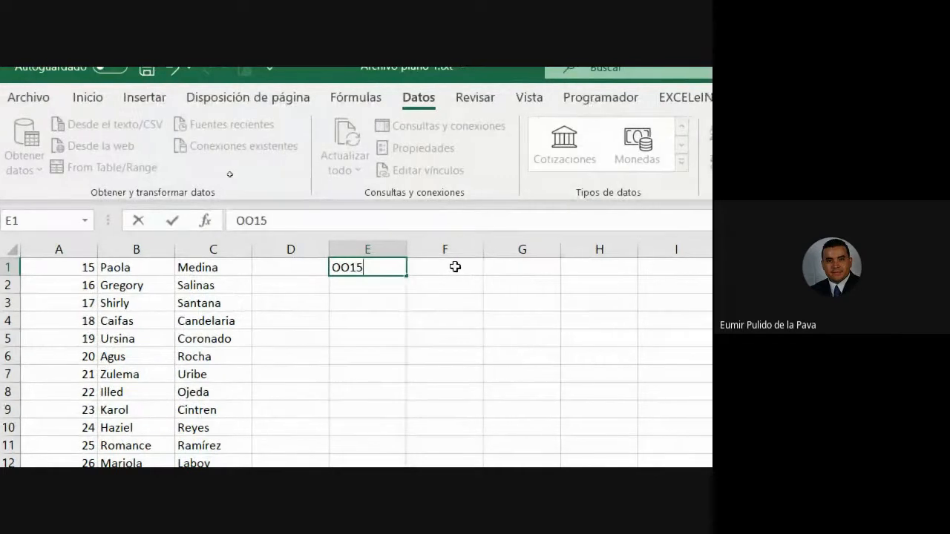
{"action": "key", "text": "Return"}
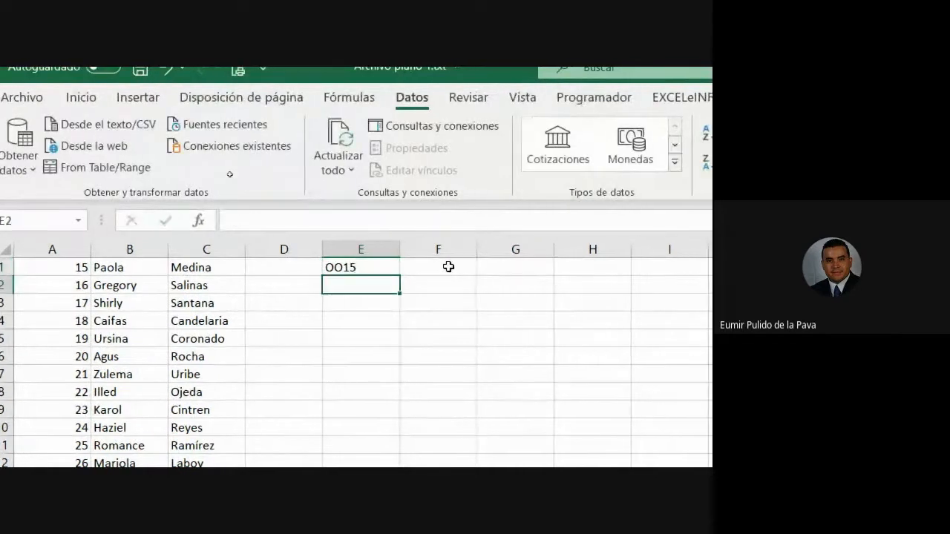
{"action": "key", "text": "Up"}
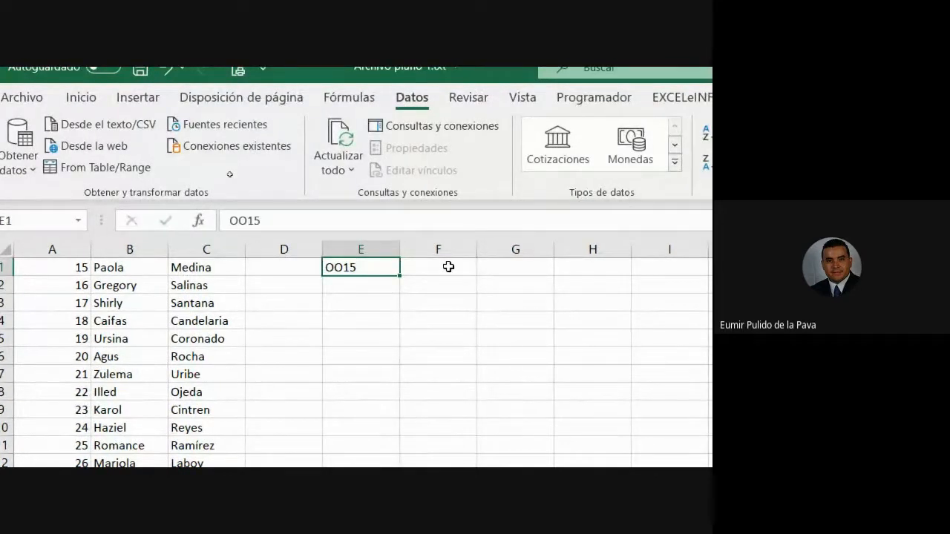
{"action": "key", "text": "shift+Down"}
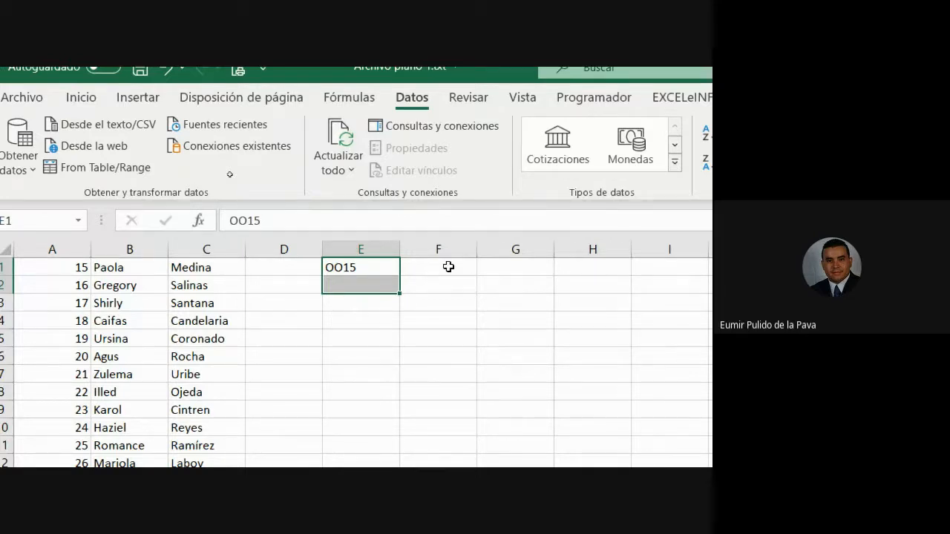
{"action": "key", "text": "shift+Up"}
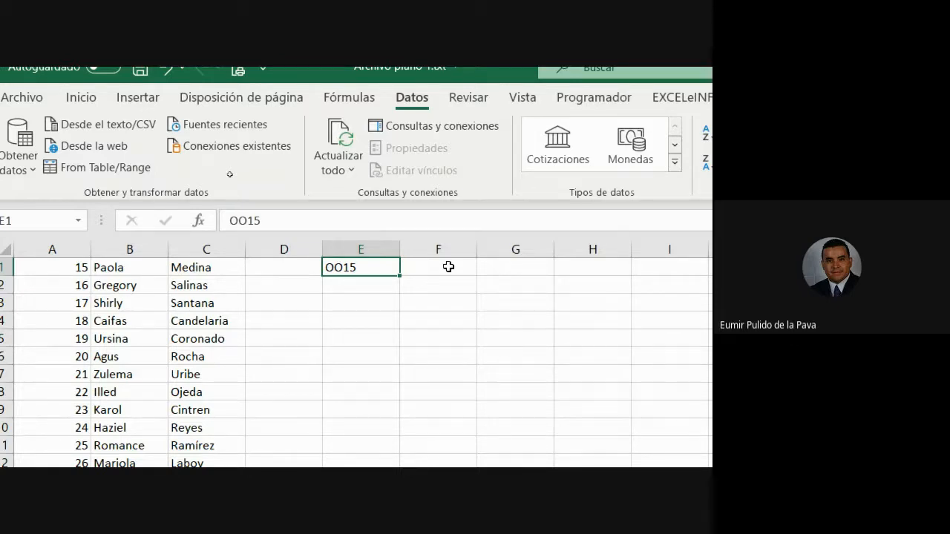
{"action": "key", "text": "Delete"}
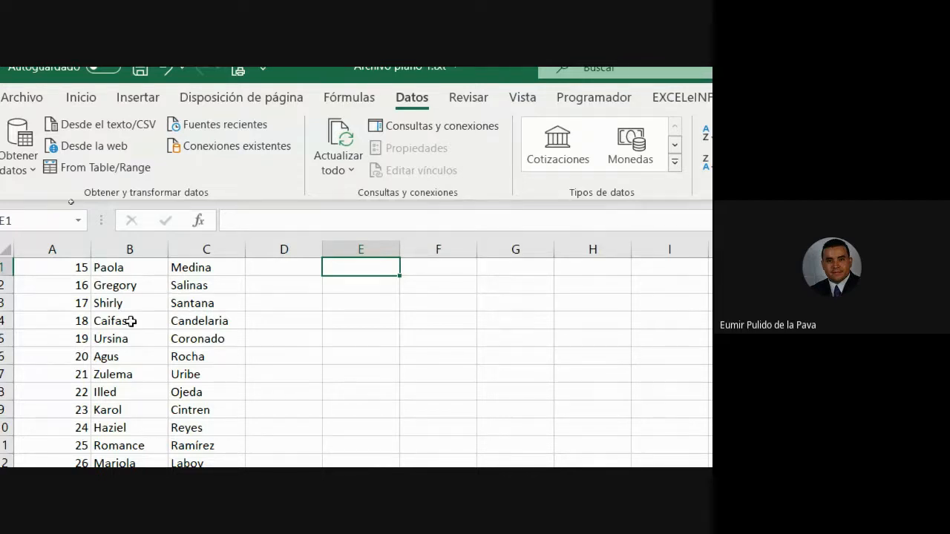
Select the codes in A1:A20 of column A, then click away to cell E5.
{"action": "left_click_drag", "start_coordinate": [74, 268], "coordinate": [77, 533]}
{"action": "mouse_move", "coordinate": [78, 441]}
{"action": "left_mouse_down"}
{"action": "mouse_move", "coordinate": [68, 445]}
{"action": "mouse_move", "coordinate": [74, 428]}
{"action": "left_mouse_up"}
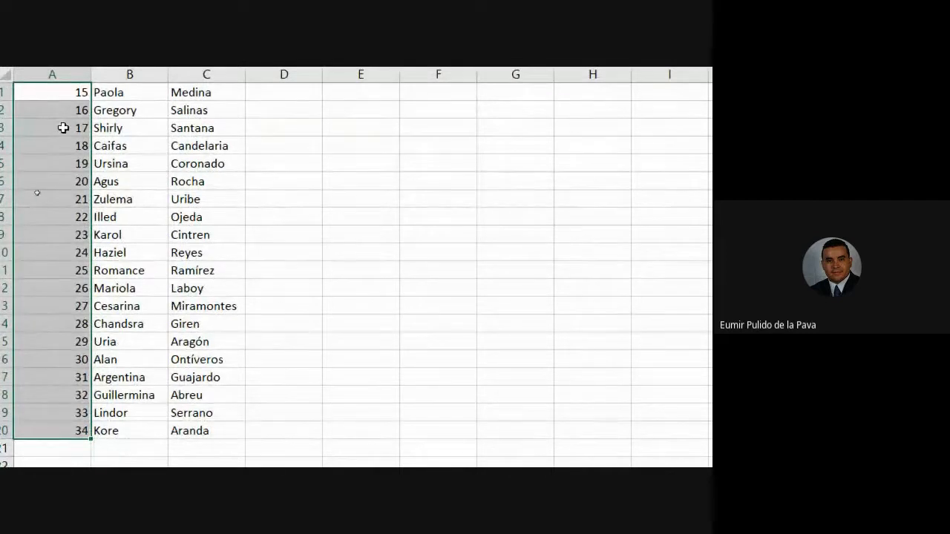
{"action": "left_click", "coordinate": [398, 159]}
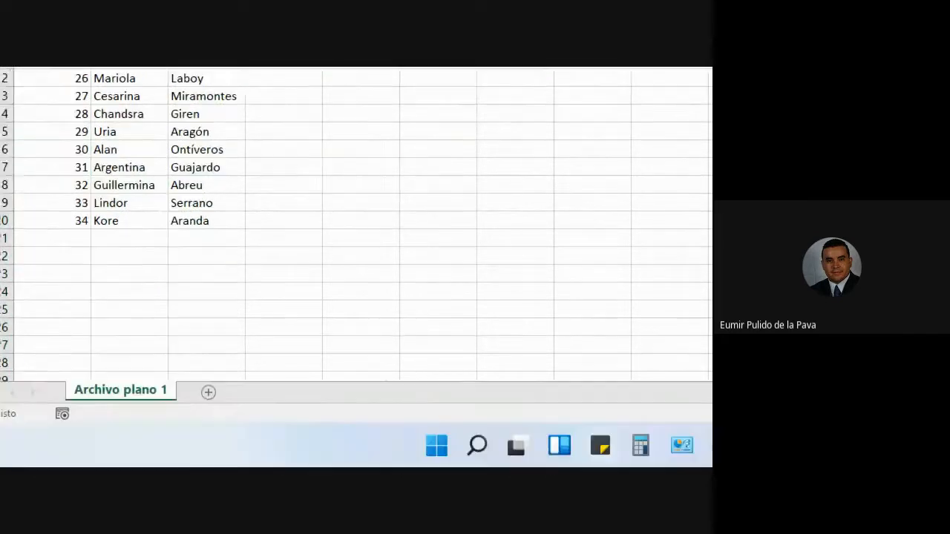
Reset the magnifier to 100% and check the Google Meet call.
{"action": "left_click", "coordinate": [544, 461]}
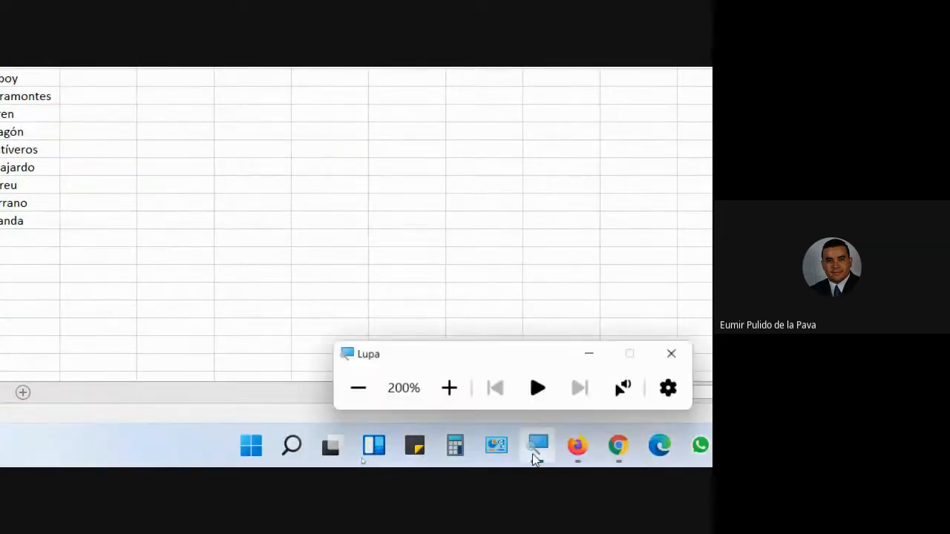
{"action": "left_click", "coordinate": [354, 389]}
{"action": "left_click", "coordinate": [437, 408]}
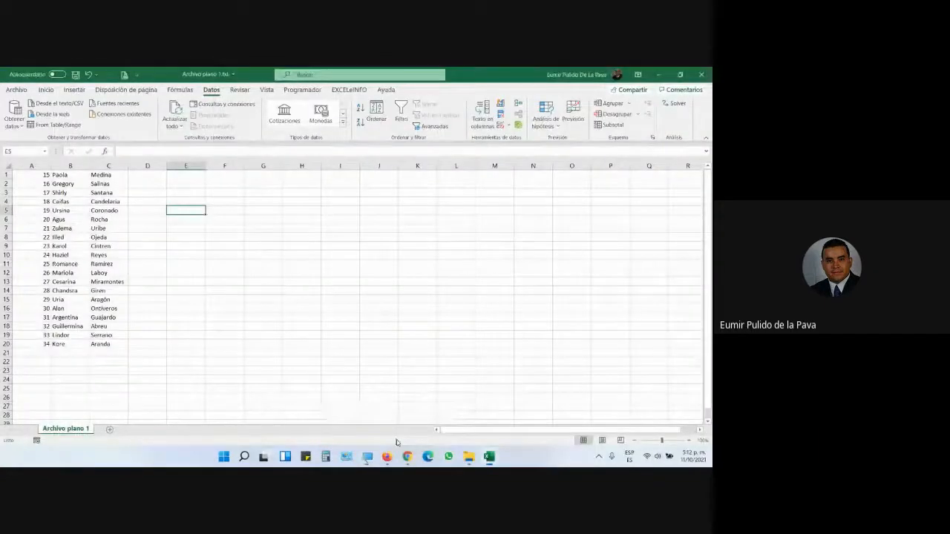
{"action": "mouse_move", "coordinate": [407, 457]}
{"action": "left_click", "coordinate": [376, 403]}
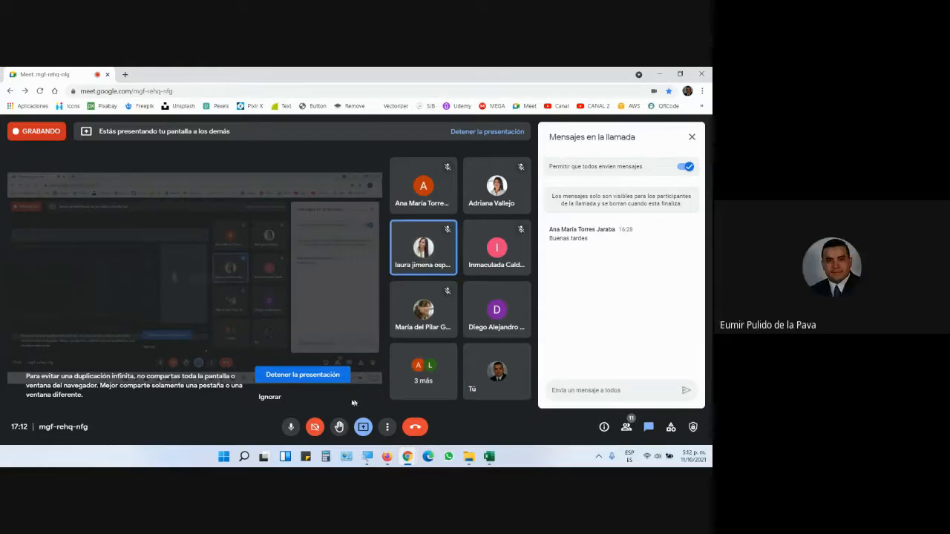
Enter 15 in E1 shown with two decimals as 15,00, then open Archivo plano 1.txt.
{"action": "key", "text": "alt+Tab"}
{"action": "left_click", "coordinate": [187, 175]}
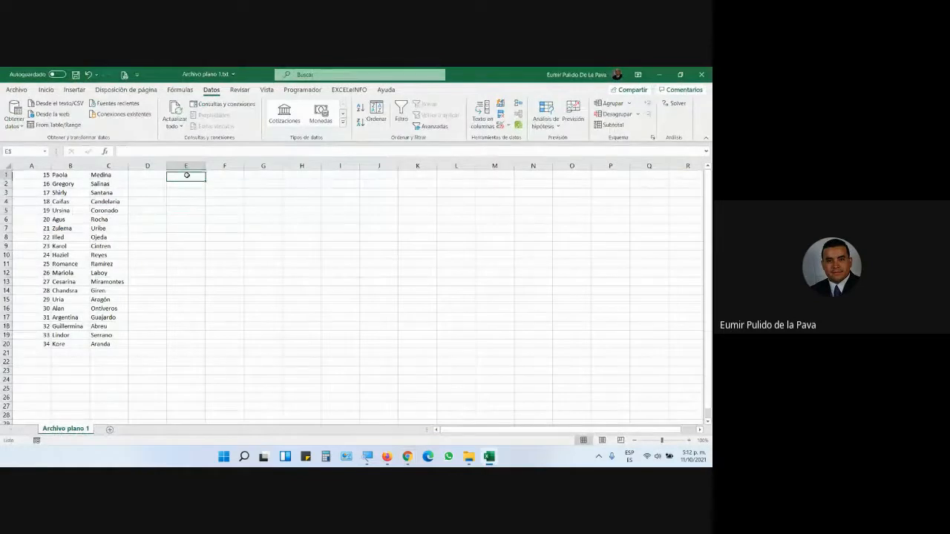
{"action": "type", "text": "15"}
{"action": "key", "text": "Return"}
{"action": "left_click", "coordinate": [187, 176]}
{"action": "left_click", "coordinate": [46, 91]}
{"action": "left_click", "coordinate": [339, 124]}
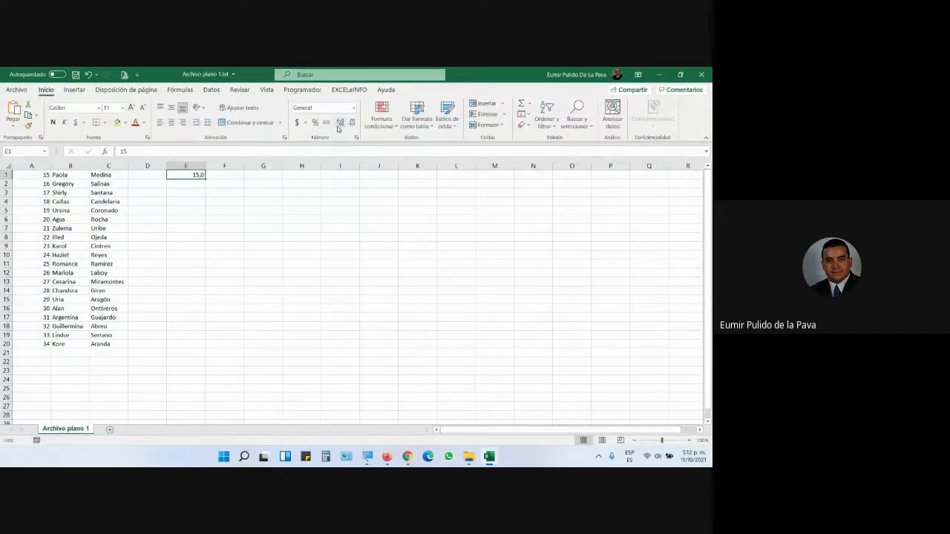
{"action": "left_click", "coordinate": [339, 124]}
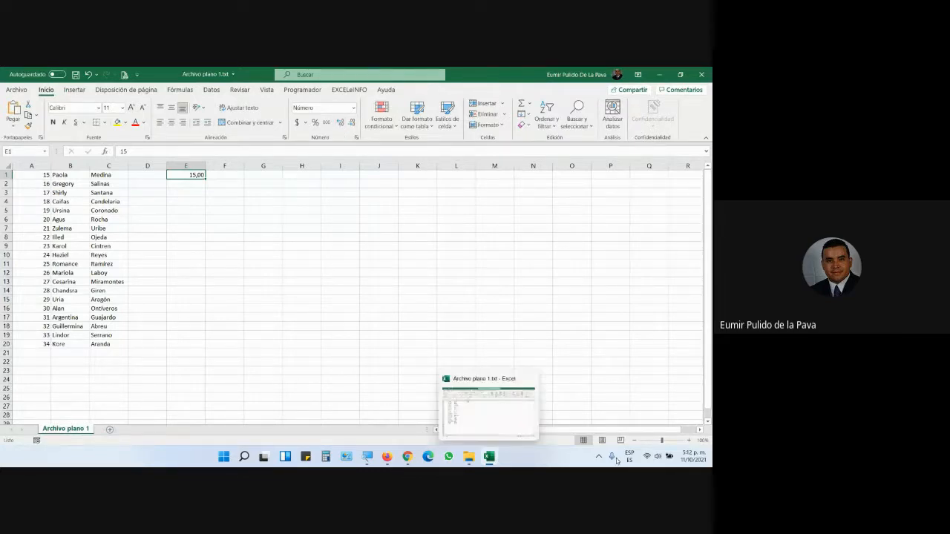
{"action": "left_click", "coordinate": [489, 456]}
{"action": "double_click", "coordinate": [68, 98]}
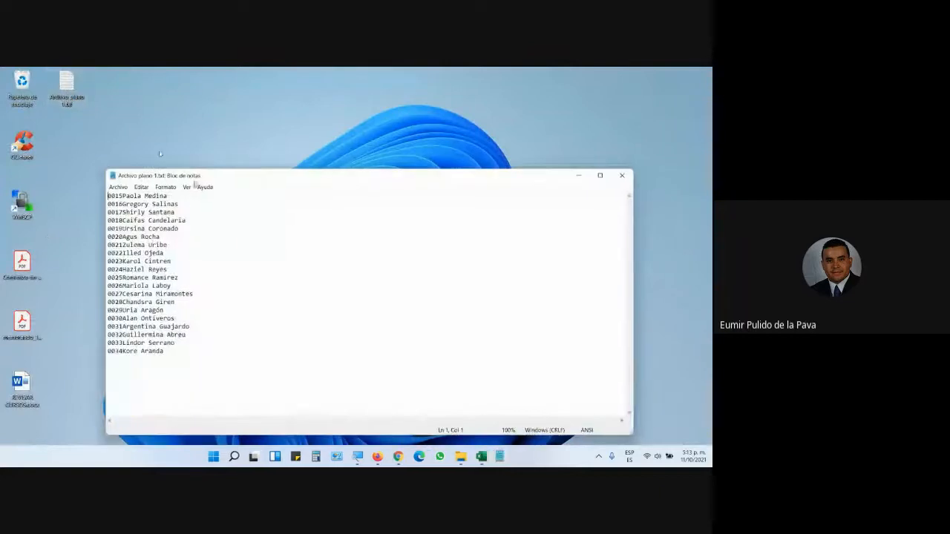
Magnify Notepad to check the leading-zero code 0015, then close it and return to Excel.
{"action": "left_click", "coordinate": [356, 457]}
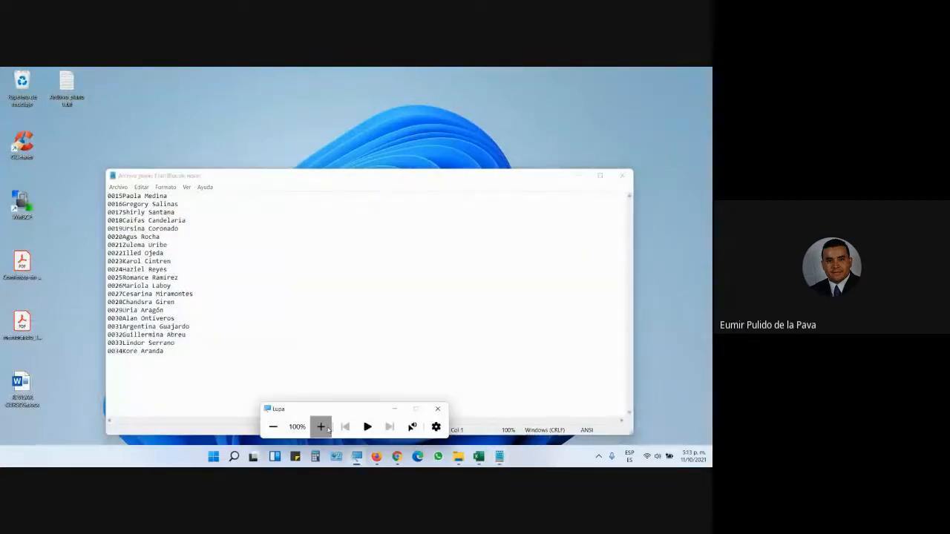
{"action": "left_click", "coordinate": [320, 428]}
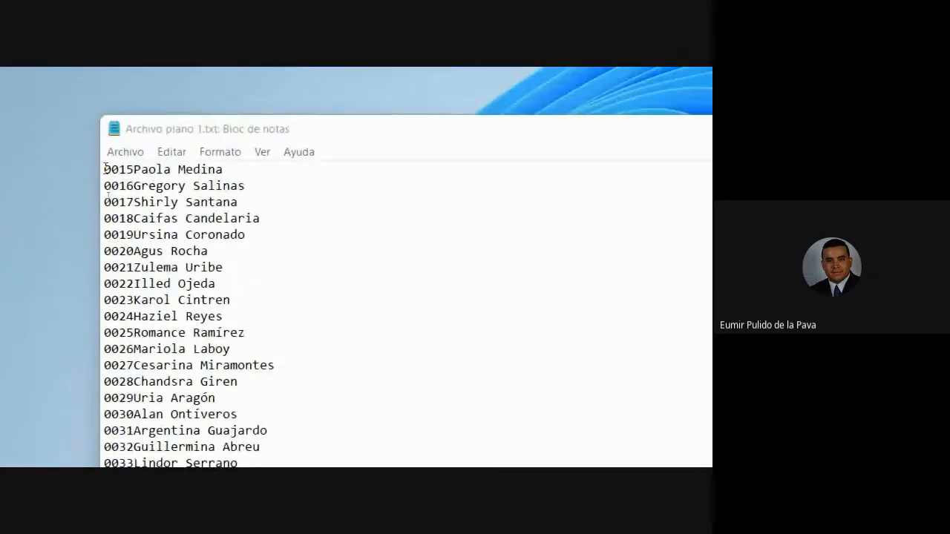
{"action": "left_click_drag", "start_coordinate": [104, 169], "coordinate": [135, 202]}
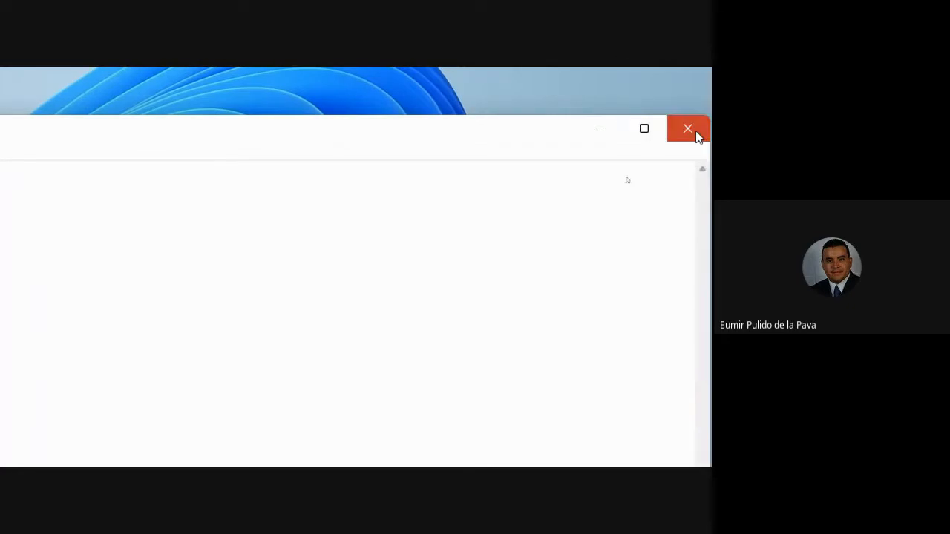
{"action": "left_click", "coordinate": [691, 130]}
{"action": "left_click", "coordinate": [421, 445]}
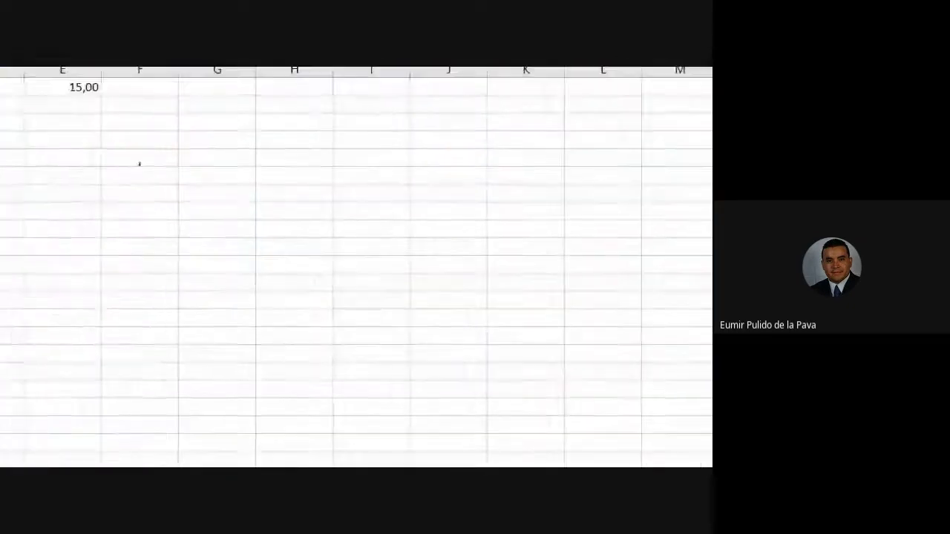
Clear 15,00 from E1, select the column A codes and open Formato de celdas.
{"action": "left_click", "coordinate": [395, 159]}
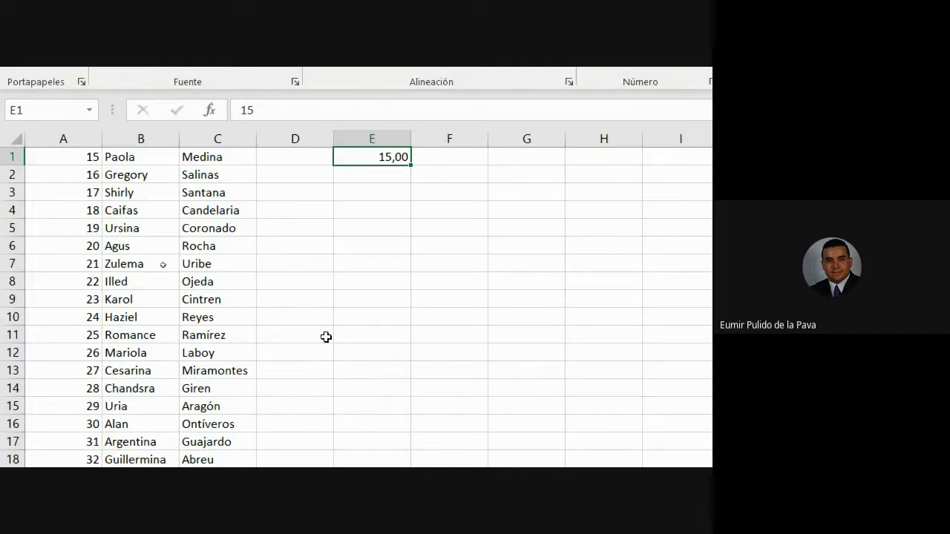
{"action": "key", "text": "Delete"}
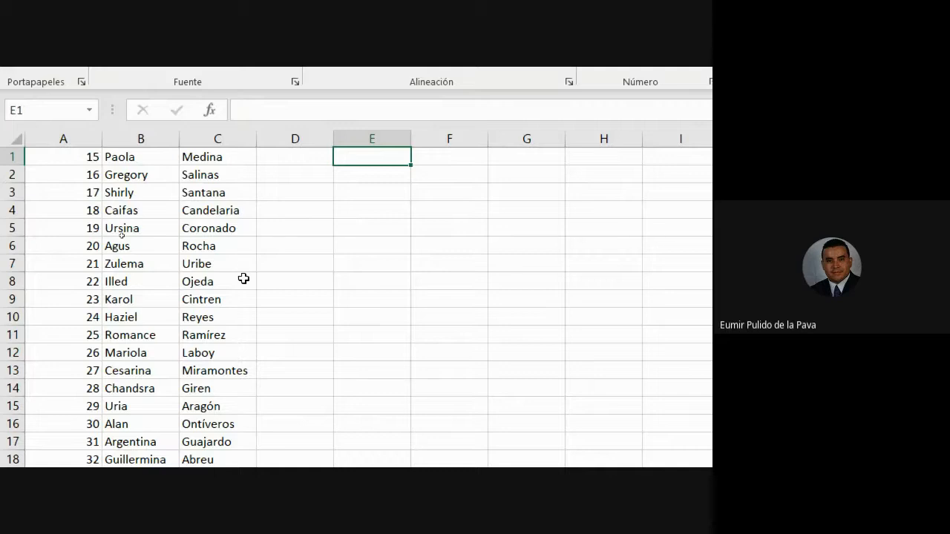
{"action": "left_click_drag", "start_coordinate": [76, 156], "coordinate": [85, 461]}
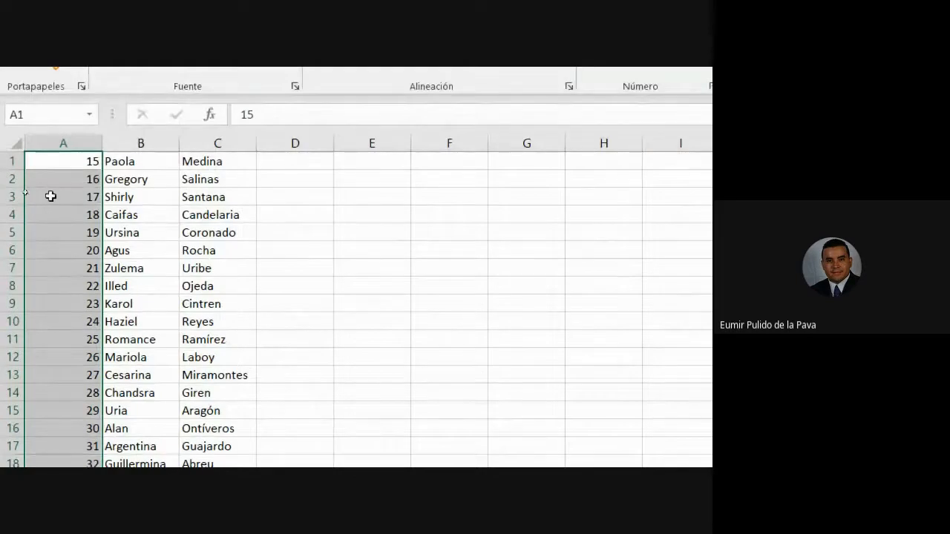
{"action": "right_click", "coordinate": [53, 192]}
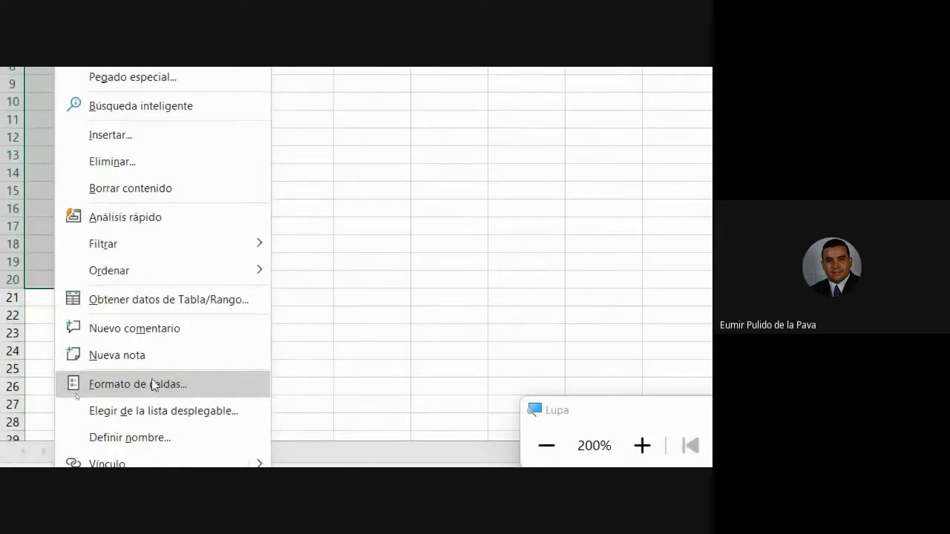
{"action": "left_click", "coordinate": [33, 240]}
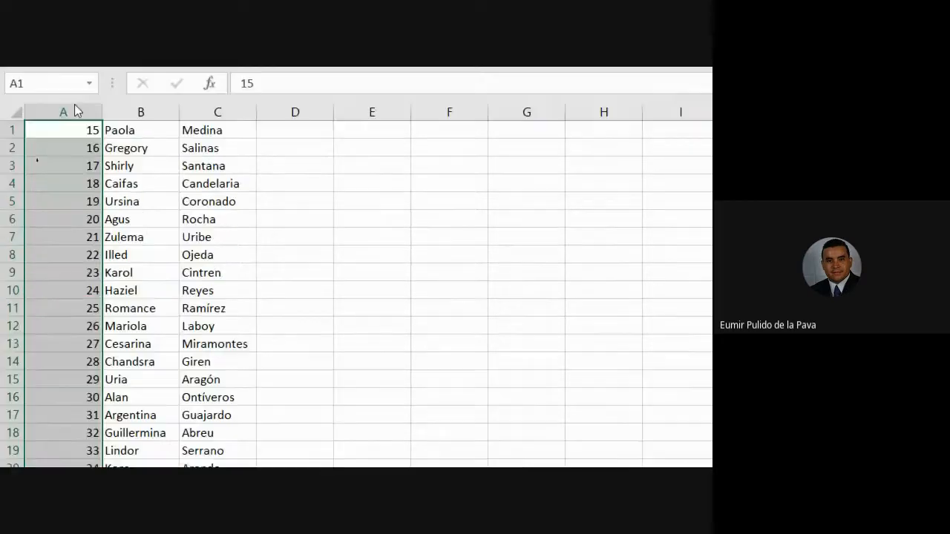
{"action": "right_click", "coordinate": [48, 261]}
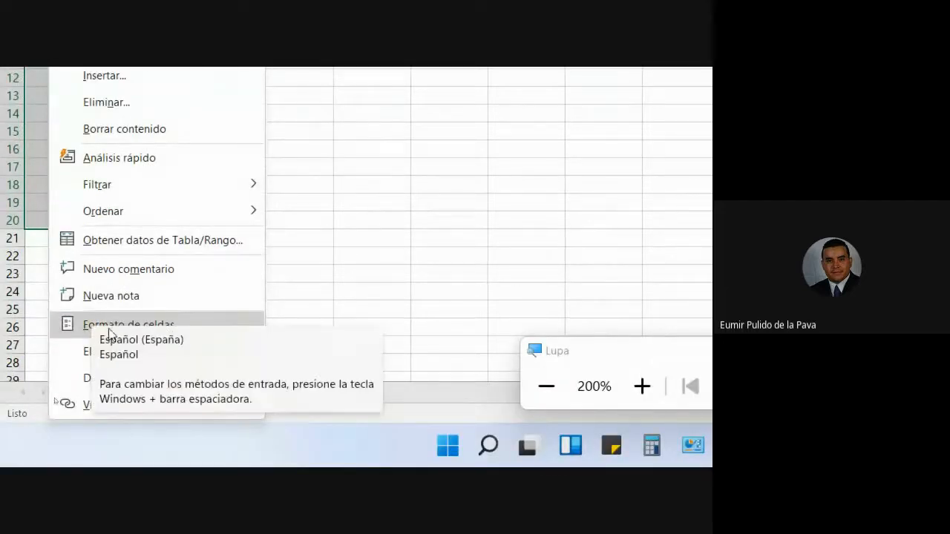
{"action": "left_click", "coordinate": [109, 331]}
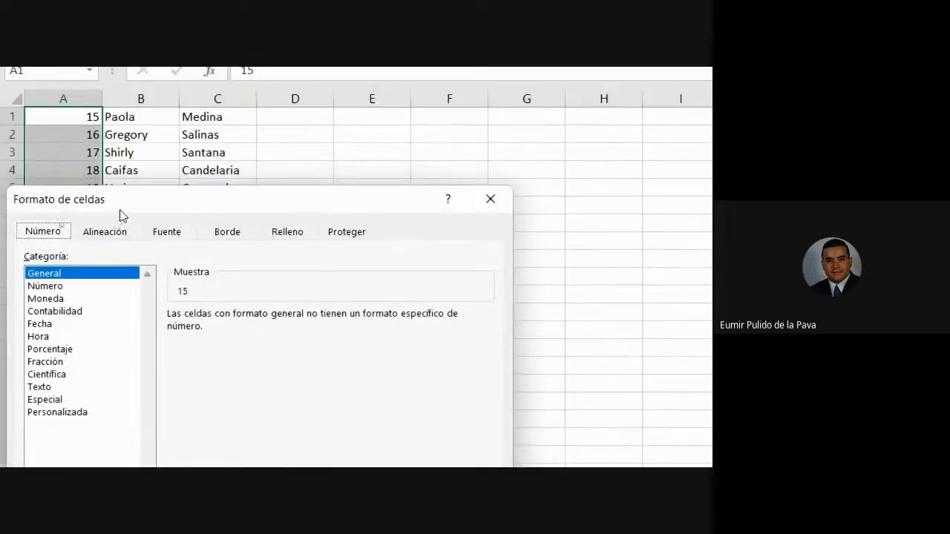
Choose the Personalizada category and replace the General code with zeros.
{"action": "left_click_drag", "start_coordinate": [121, 212], "coordinate": [302, 142]}
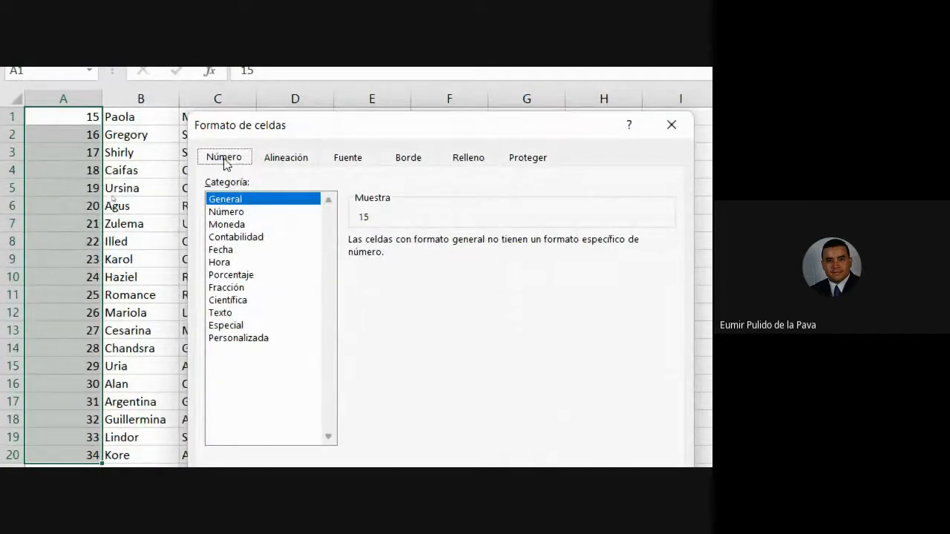
{"action": "left_click", "coordinate": [242, 339]}
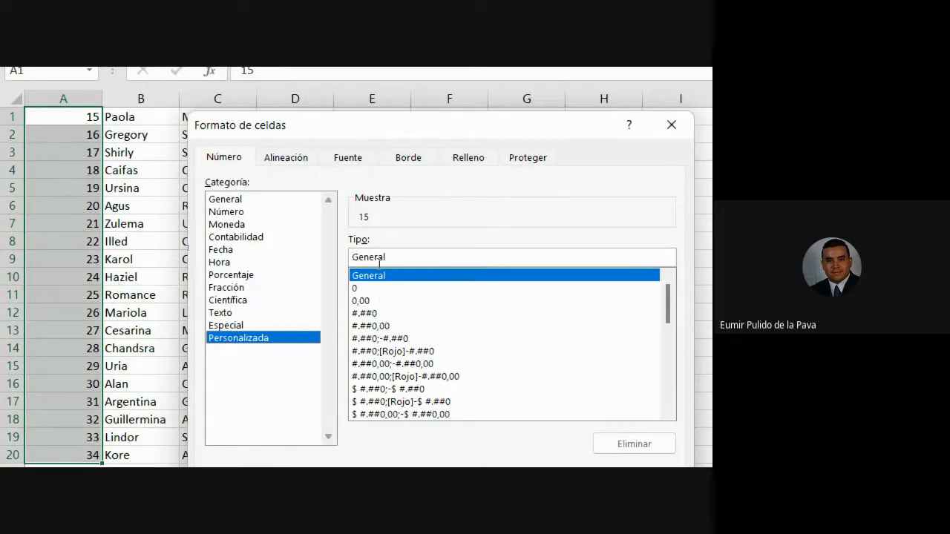
{"action": "left_click_drag", "start_coordinate": [394, 257], "coordinate": [339, 258]}
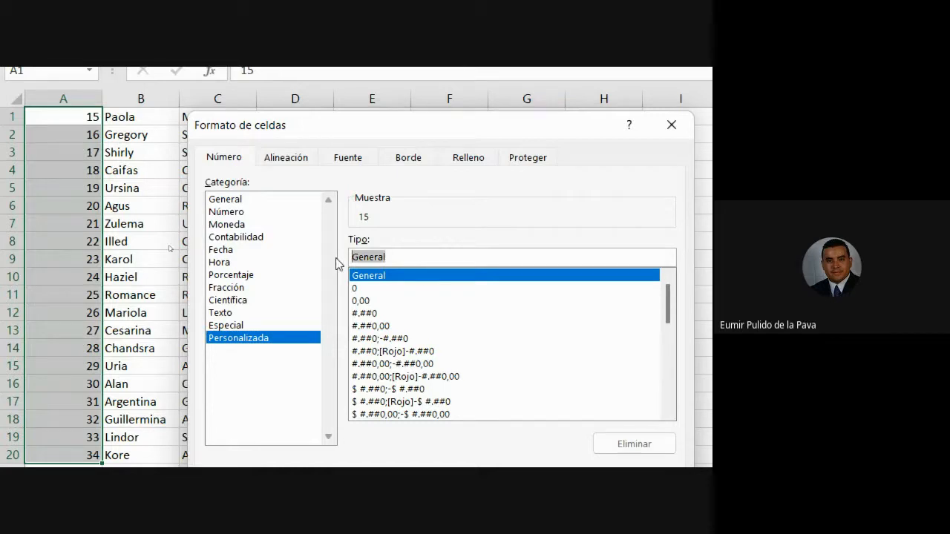
{"action": "key", "text": "BackSpace"}
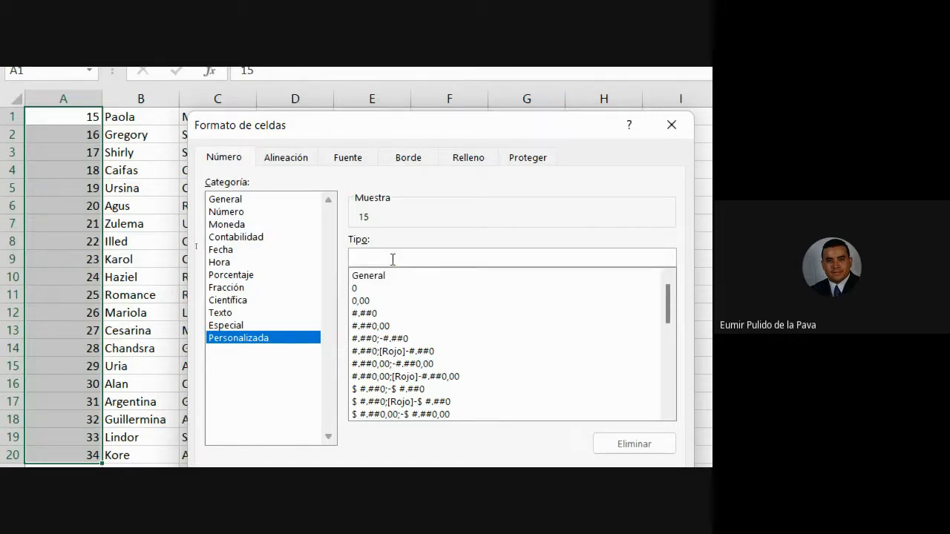
{"action": "type", "text": "0000"}
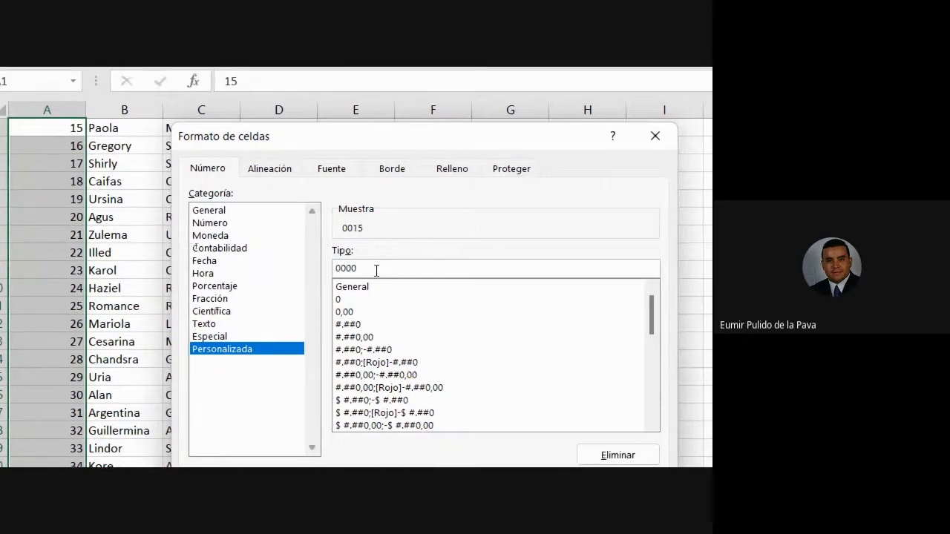
Correct the custom code to exactly 0000 and apply it to column A.
{"action": "left_click_drag", "start_coordinate": [377, 271], "coordinate": [327, 268]}
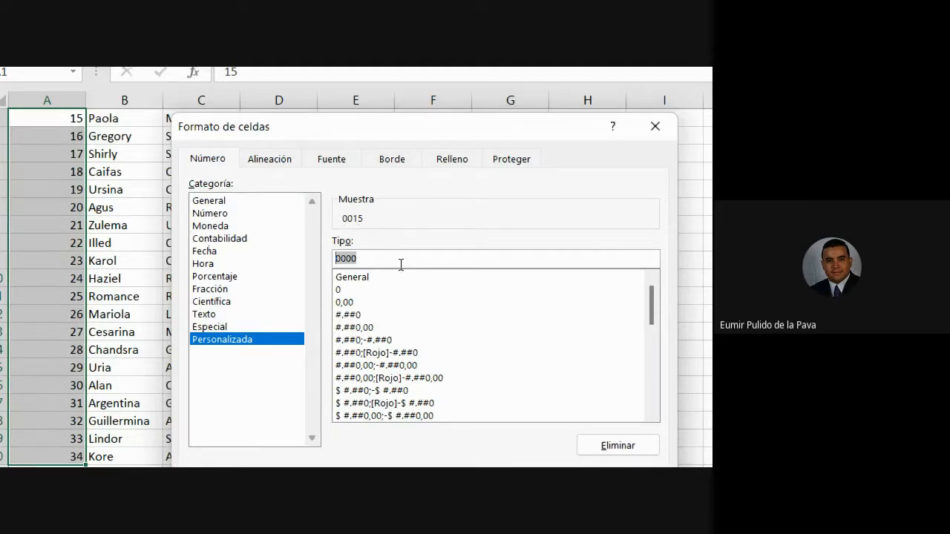
{"action": "left_click", "coordinate": [355, 259]}
{"action": "left_click_drag", "start_coordinate": [354, 260], "coordinate": [346, 260]}
{"action": "left_click_drag", "start_coordinate": [349, 260], "coordinate": [334, 260]}
{"action": "left_click_drag", "start_coordinate": [361, 259], "coordinate": [308, 262]}
{"action": "type", "text": "00"}
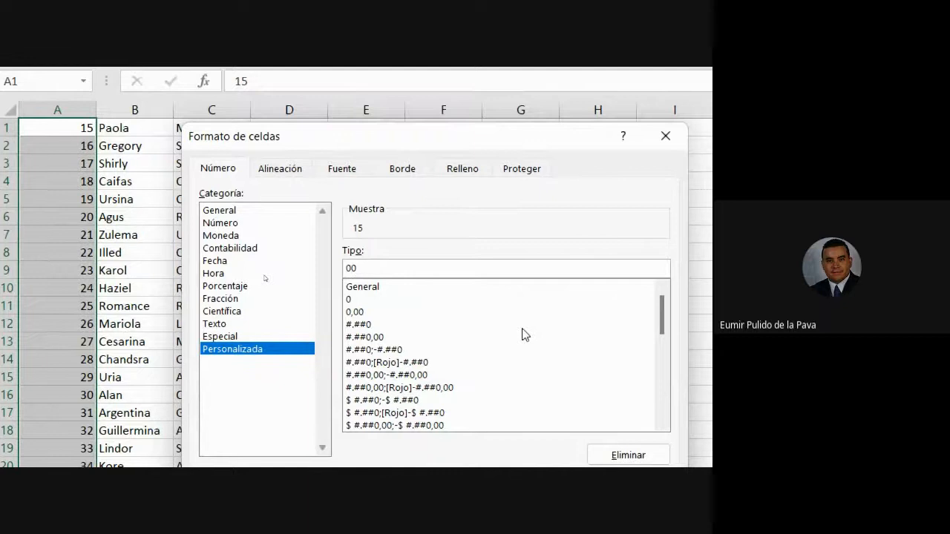
{"action": "type", "text": "##"}
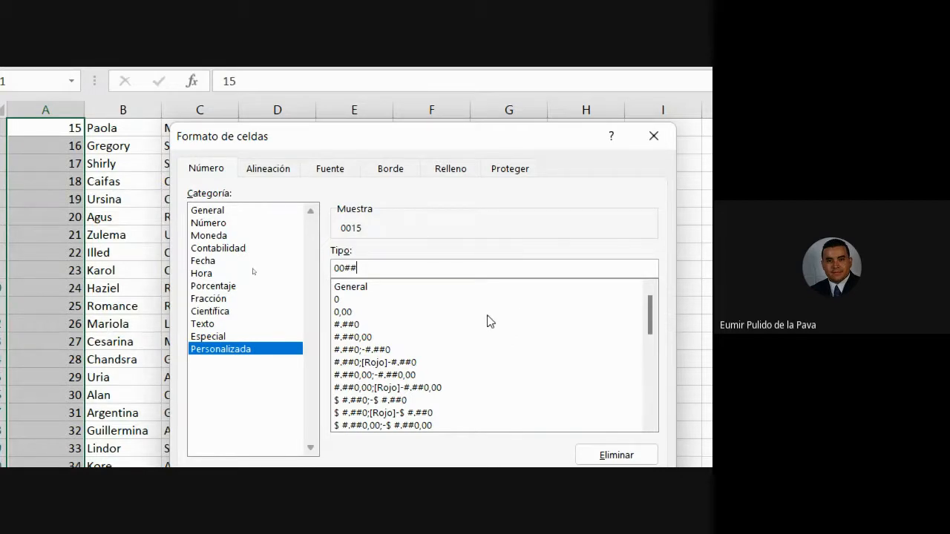
{"action": "key", "text": "BackSpace"}
{"action": "key", "text": "BackSpace"}
{"action": "type", "text": "00"}
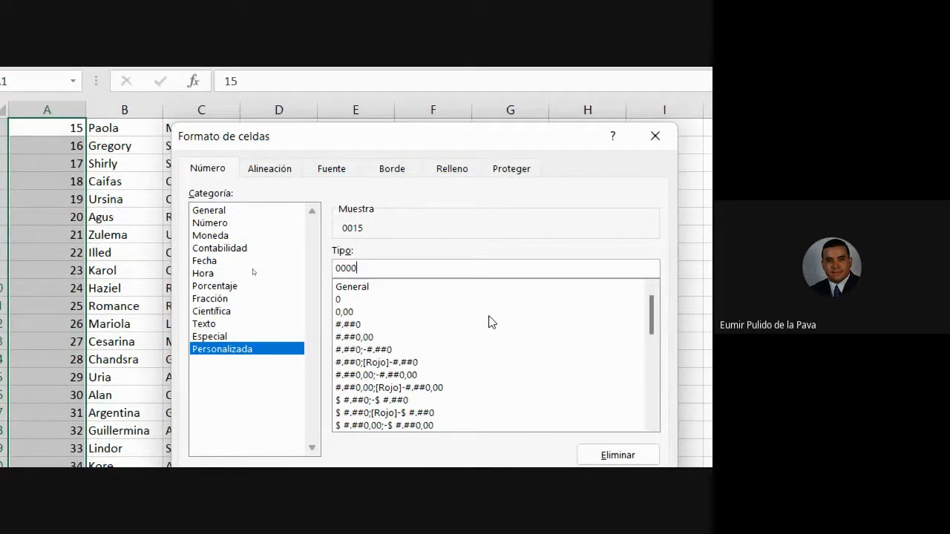
{"action": "type", "text": "0"}
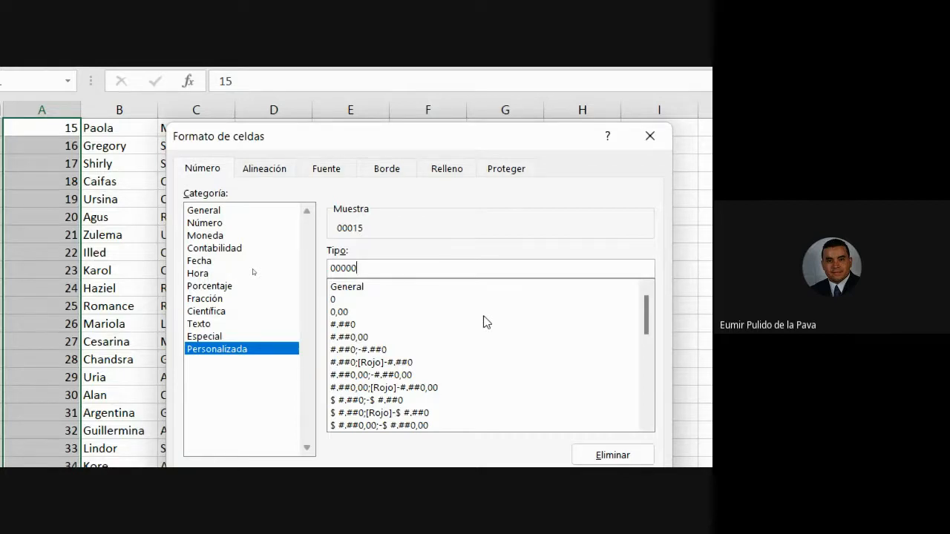
{"action": "key", "text": "BackSpace"}
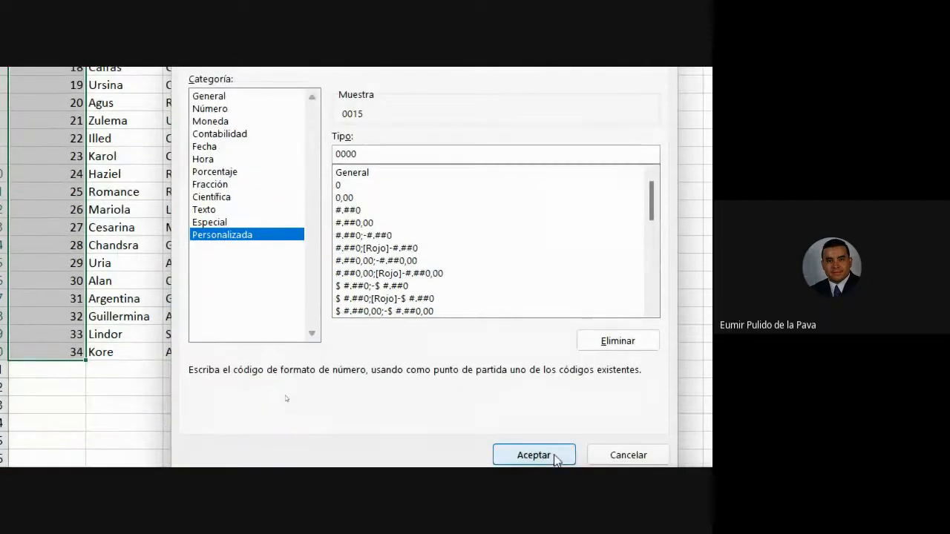
{"action": "left_click", "coordinate": [550, 455]}
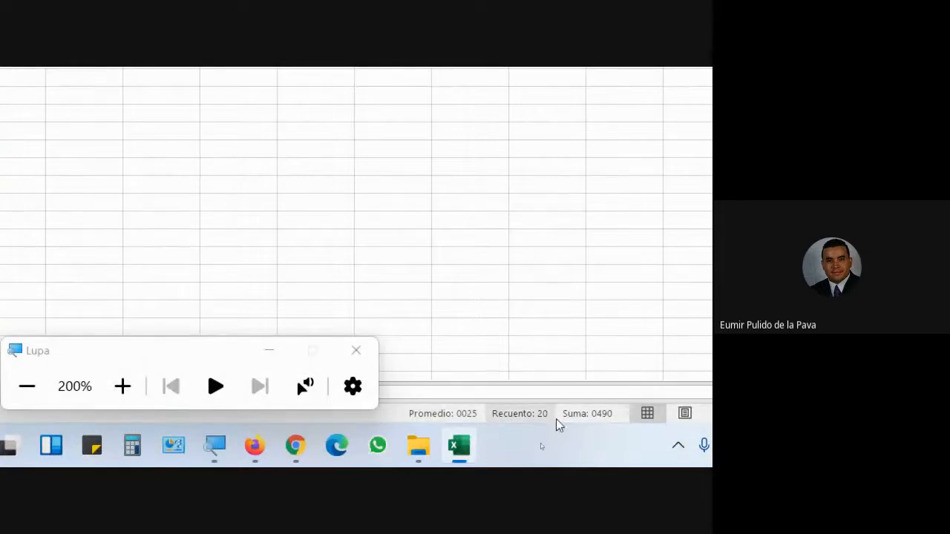
Auto-fit columns A, B and C to their codes and names, then reset the magnifier to 100%.
{"action": "left_click", "coordinate": [261, 354]}
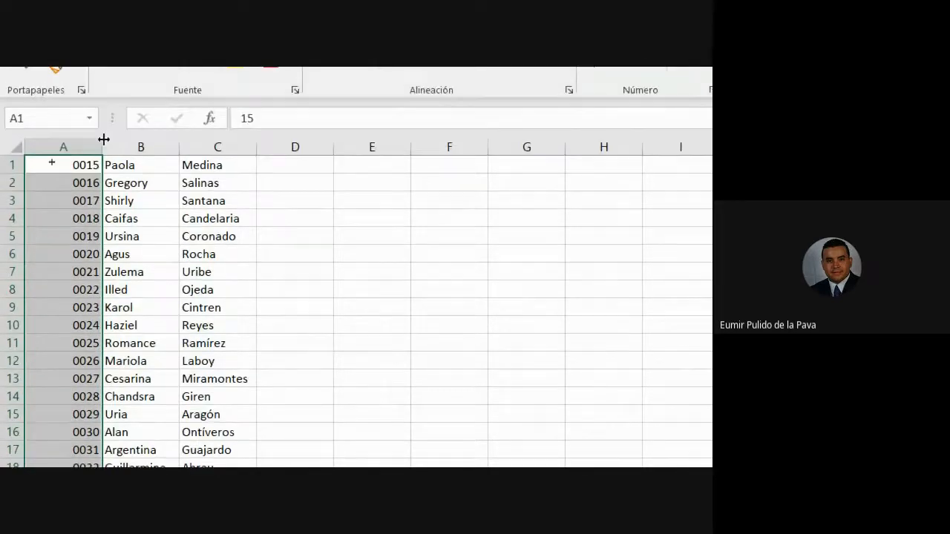
{"action": "double_click", "coordinate": [103, 139]}
{"action": "double_click", "coordinate": [136, 147]}
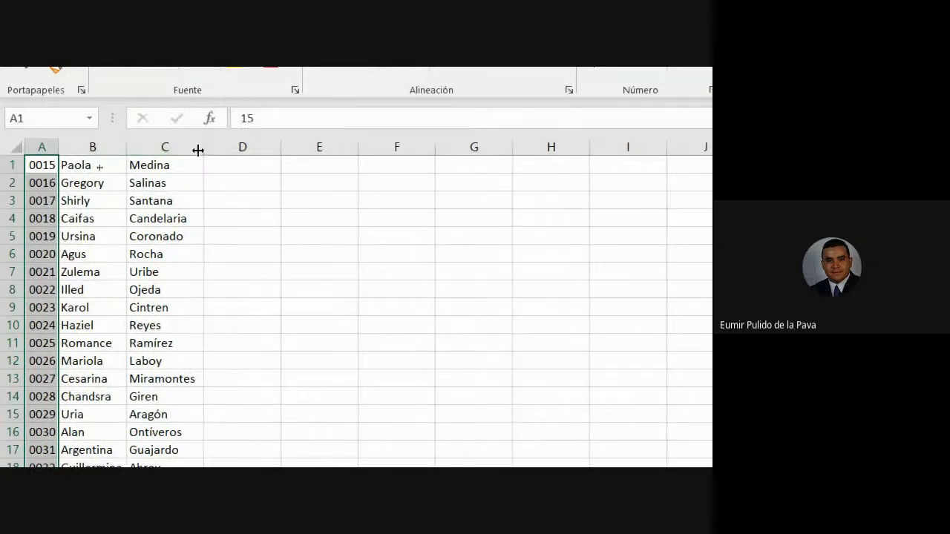
{"action": "double_click", "coordinate": [198, 150]}
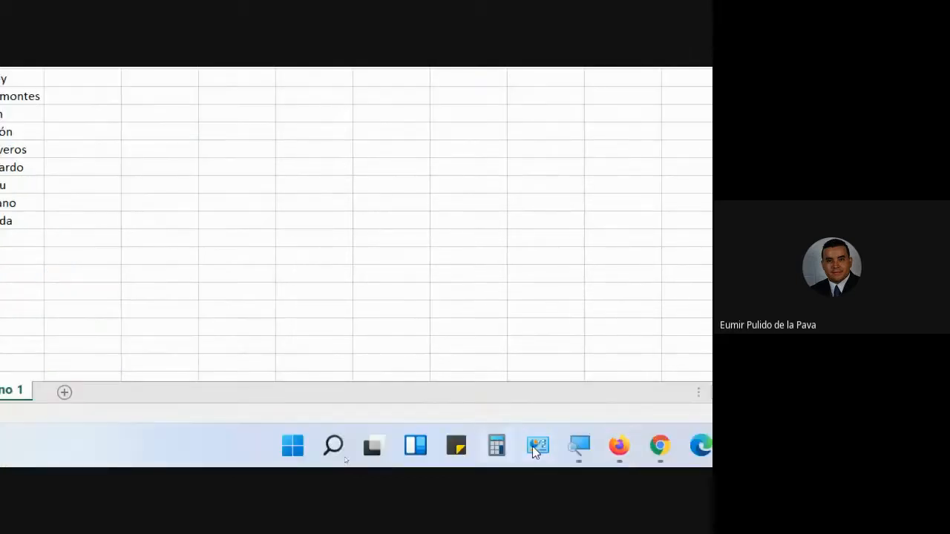
{"action": "left_click", "coordinate": [578, 445]}
{"action": "left_click", "coordinate": [391, 386]}
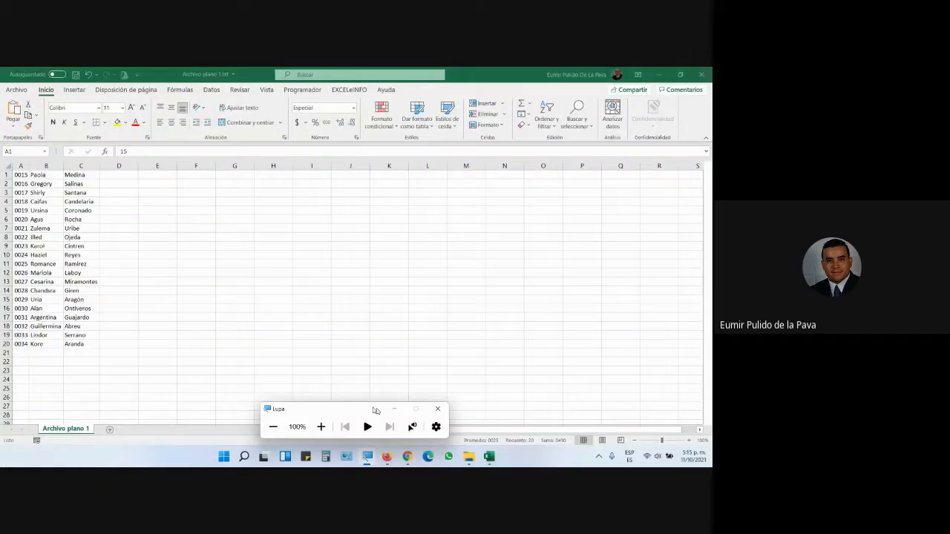
{"action": "left_click", "coordinate": [376, 408]}
Check the Meet call, close Archivo plano 1.txt with No guardar, and bring the PDF guide forward.
{"action": "mouse_move", "coordinate": [408, 456]}
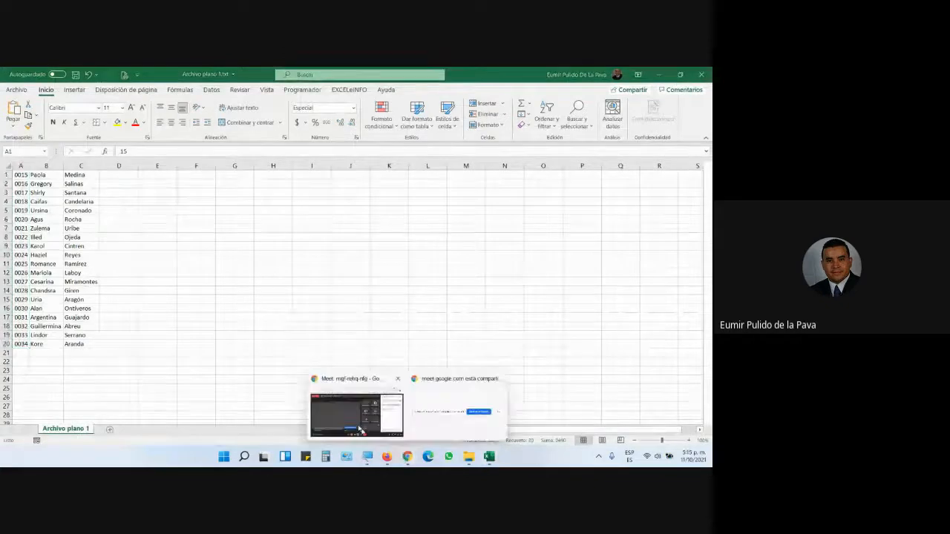
{"action": "left_click", "coordinate": [356, 415]}
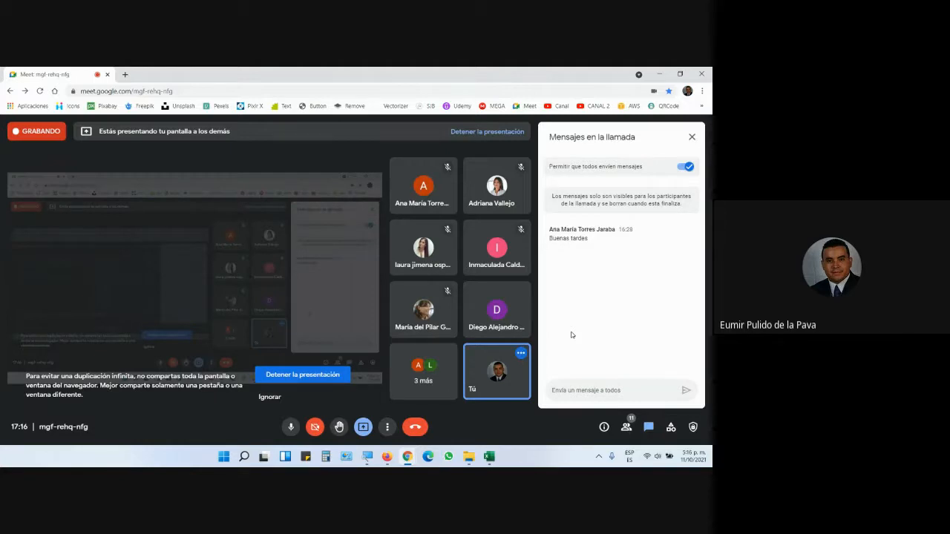
{"action": "key", "text": "alt+Tab"}
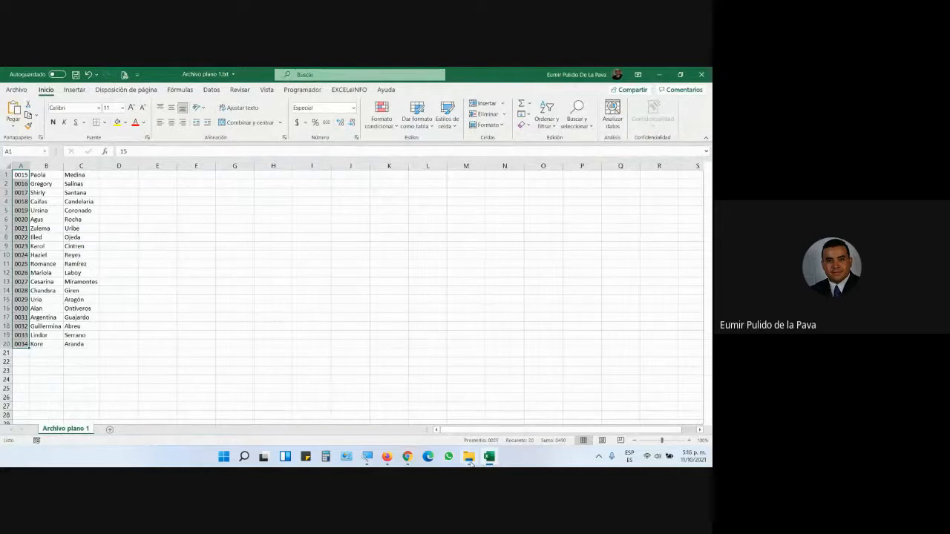
{"action": "mouse_move", "coordinate": [473, 463]}
{"action": "left_click", "coordinate": [701, 75]}
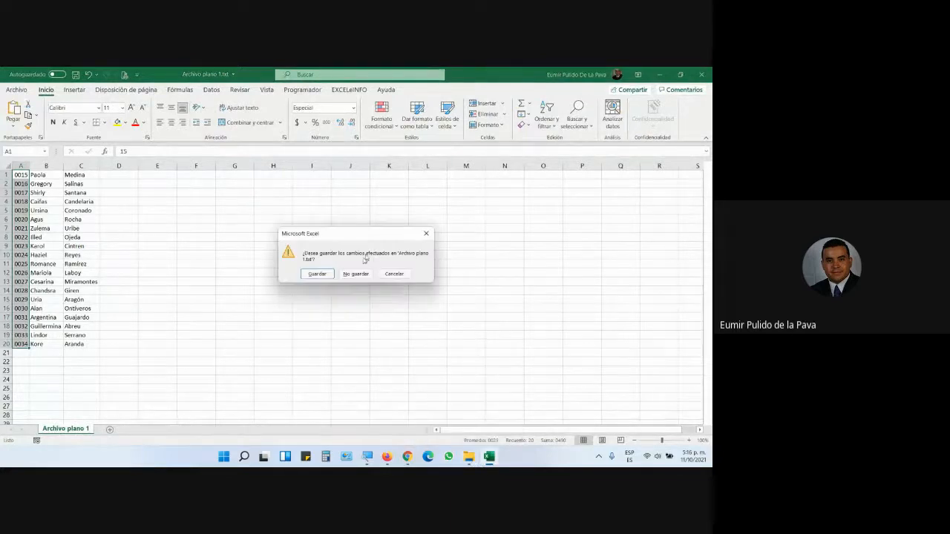
{"action": "left_click", "coordinate": [354, 274]}
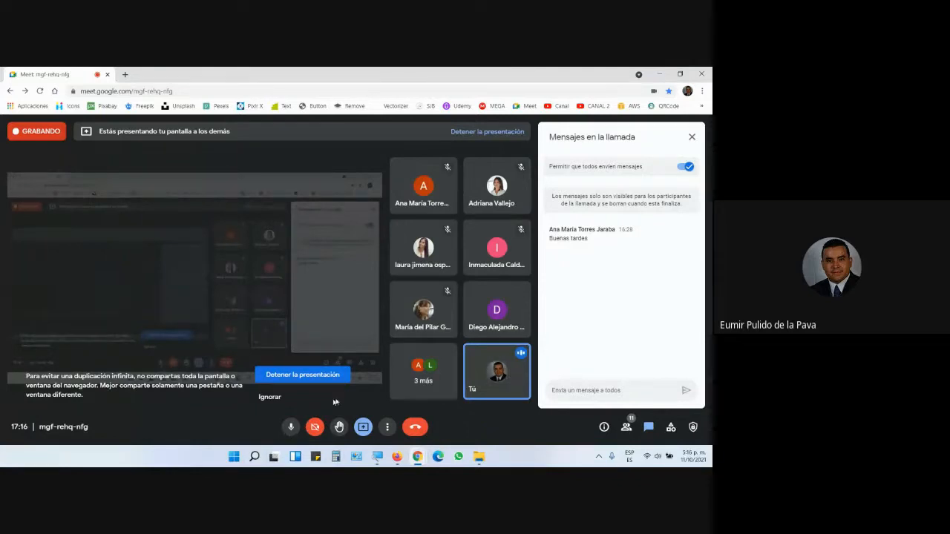
{"action": "mouse_move", "coordinate": [397, 456]}
{"action": "left_click", "coordinate": [349, 401]}
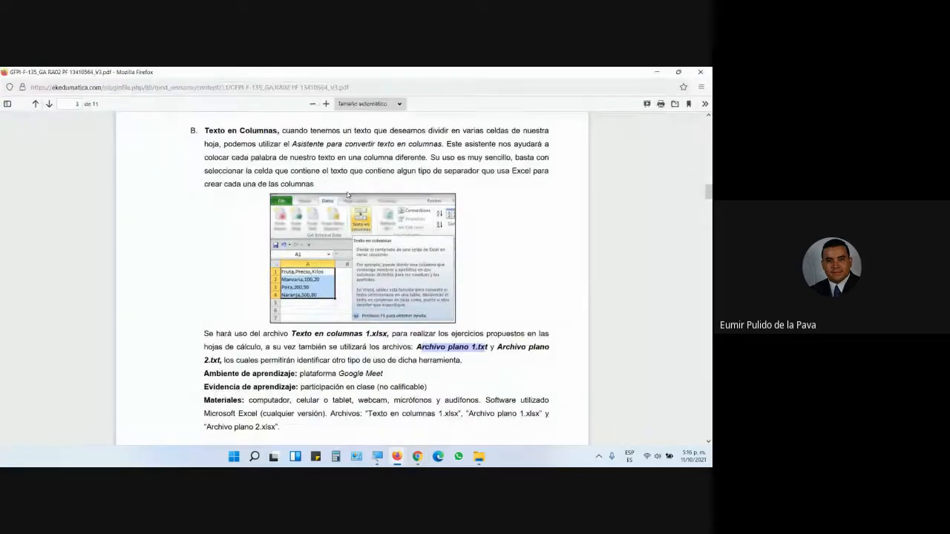
Find the Funciones de Fecha y Hora section in the guide, then download and open Funciones de fecha y hora.xlsx.
{"action": "scroll", "coordinate": [347, 195], "scroll_direction": "down", "scroll_amount": 8}
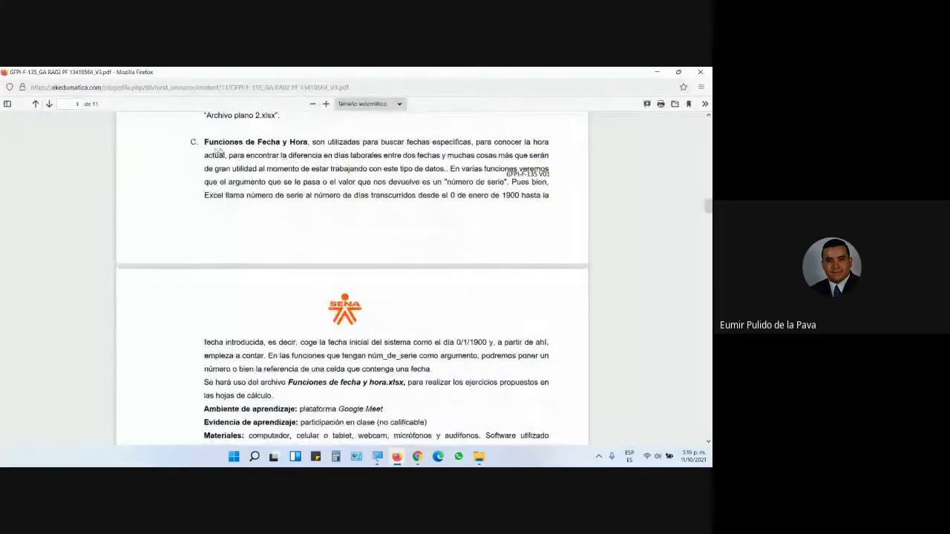
{"action": "left_click_drag", "start_coordinate": [203, 141], "coordinate": [312, 142]}
{"action": "scroll", "coordinate": [360, 252], "scroll_direction": "down", "scroll_amount": 1}
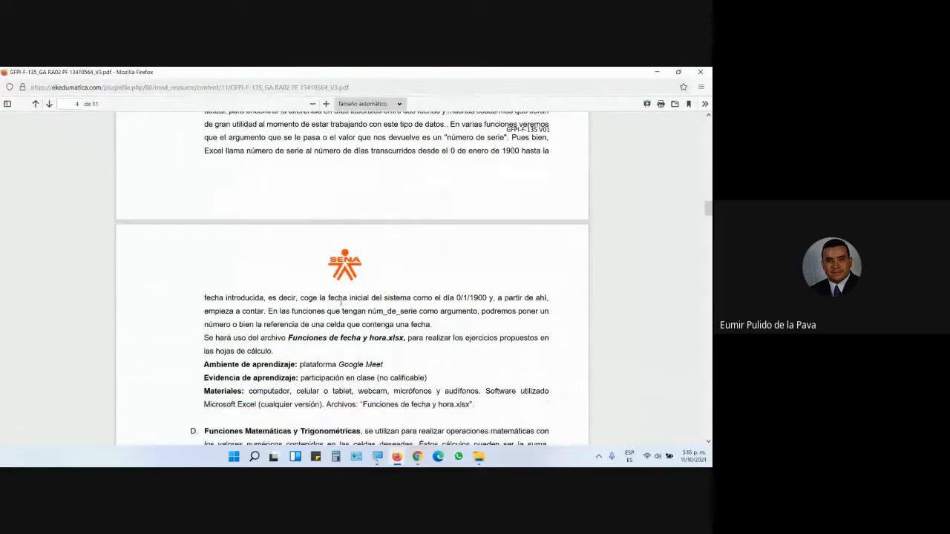
{"action": "left_click_drag", "start_coordinate": [287, 338], "coordinate": [404, 338]}
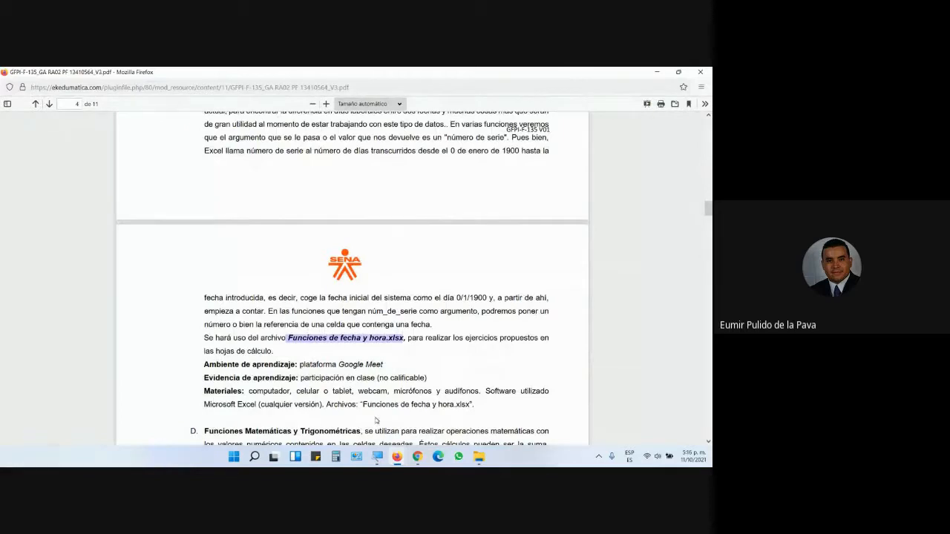
{"action": "mouse_move", "coordinate": [386, 450]}
{"action": "left_click", "coordinate": [346, 411]}
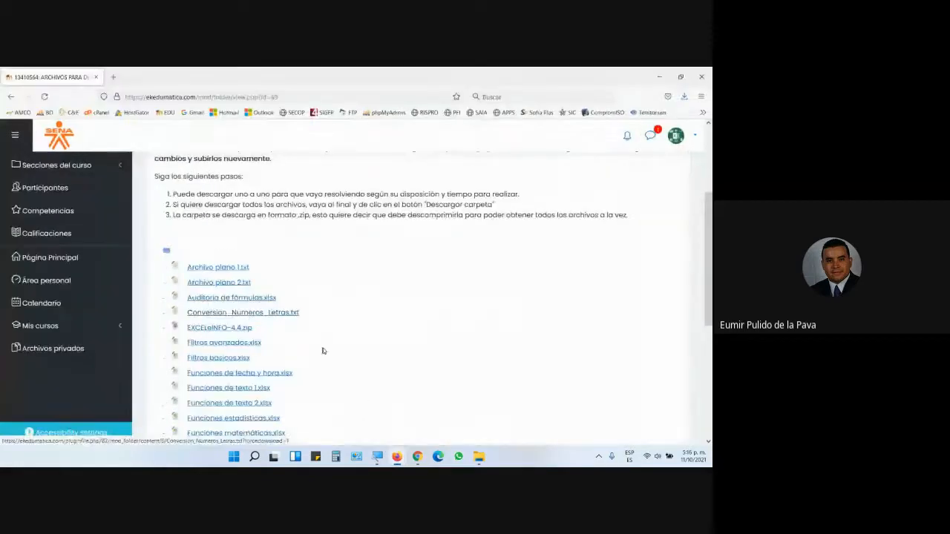
{"action": "scroll", "coordinate": [333, 328], "scroll_direction": "down", "scroll_amount": 3}
{"action": "left_click", "coordinate": [269, 276]}
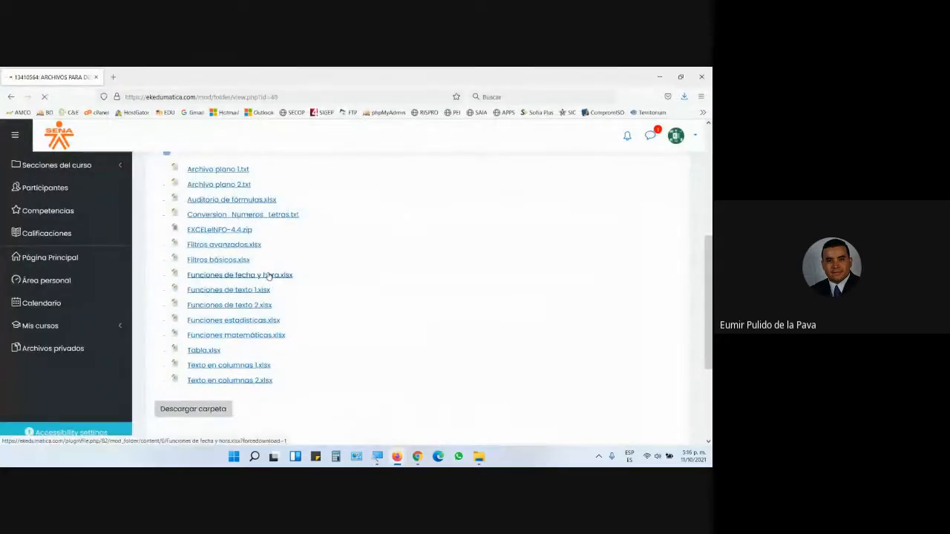
{"action": "left_click", "coordinate": [391, 322]}
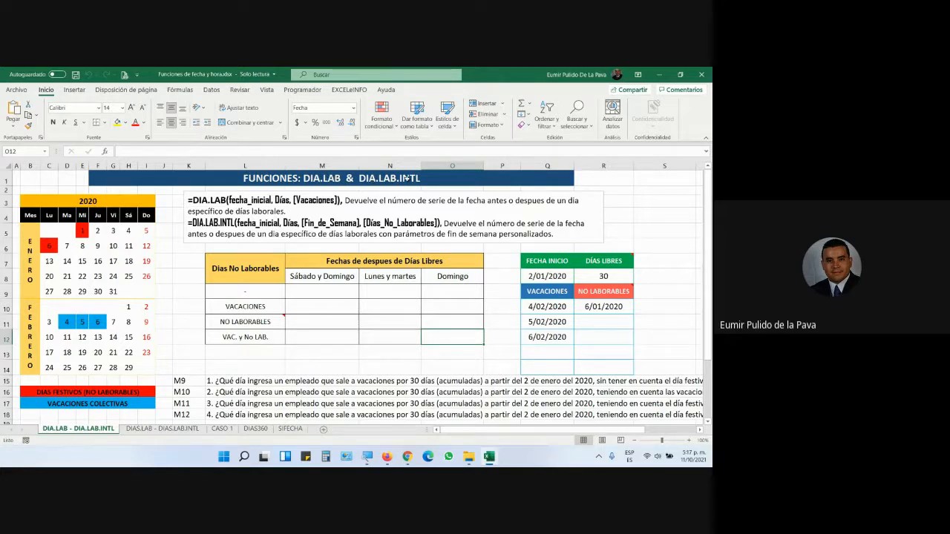
Browse the DIAS.LAB, DIAS360, SIFECHA and DIA.LAB sheets, then close the workbook.
{"action": "left_click", "coordinate": [162, 429]}
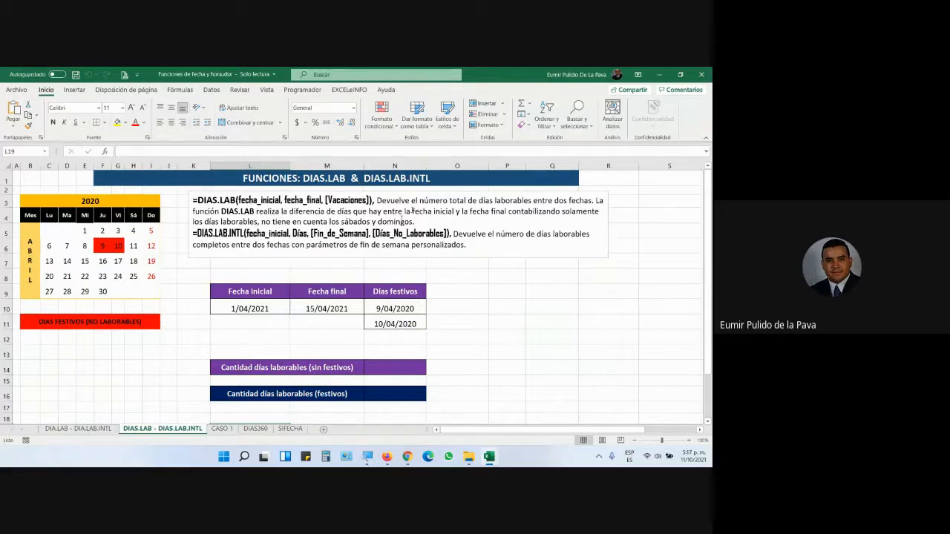
{"action": "left_click", "coordinate": [249, 431]}
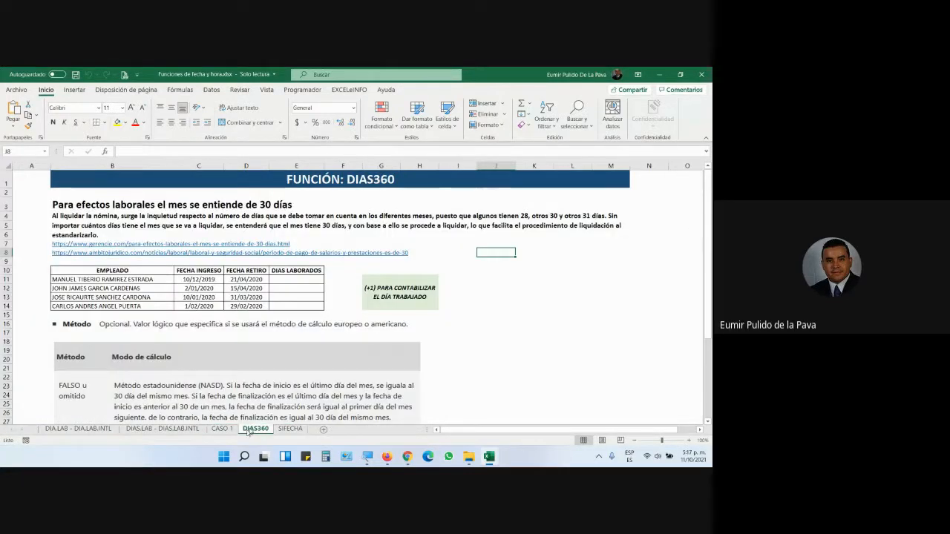
{"action": "left_click", "coordinate": [291, 430]}
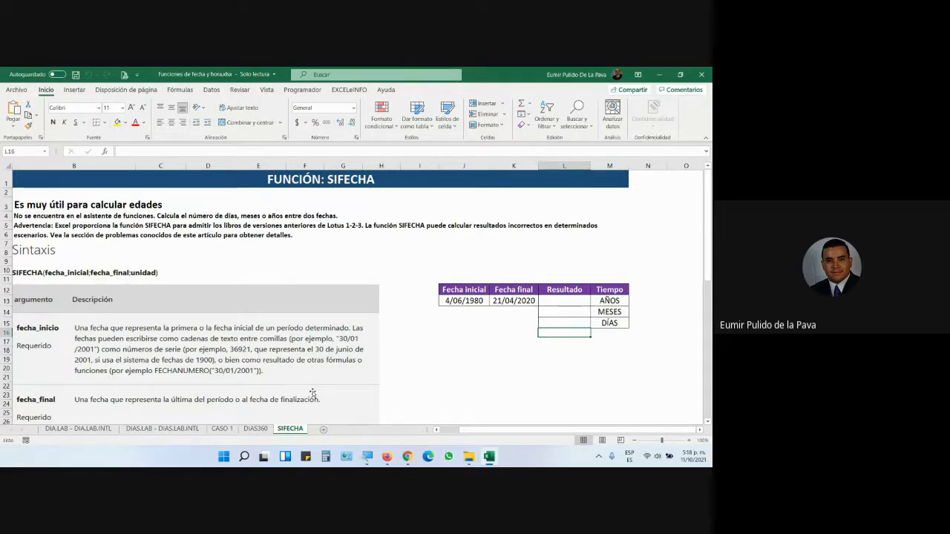
{"action": "left_click", "coordinate": [107, 430]}
{"action": "key", "text": "ctrl+Page_Down"}
{"action": "key", "text": "ctrl+Page_Down"}
{"action": "key", "text": "ctrl+Page_Down"}
{"action": "key", "text": "ctrl+Page_Down"}
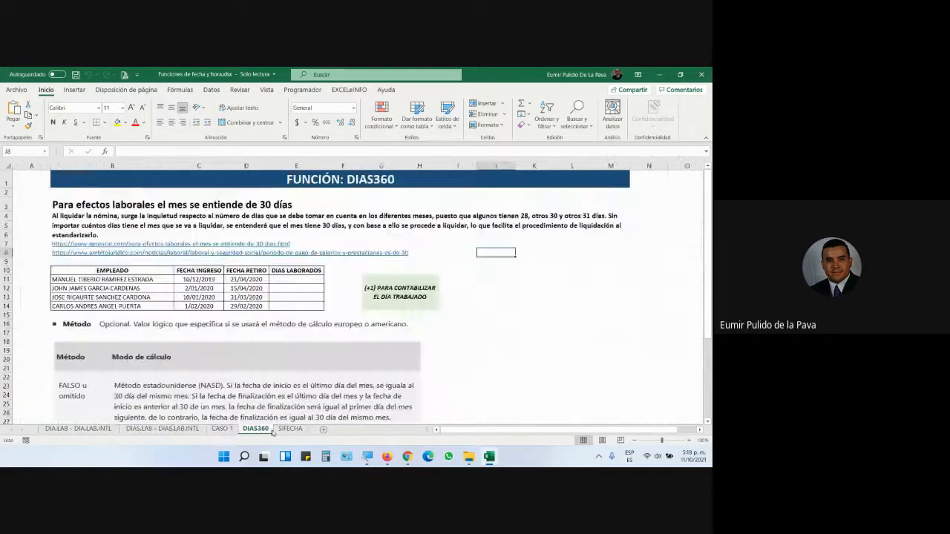
{"action": "left_click", "coordinate": [78, 429]}
{"action": "left_click", "coordinate": [222, 429]}
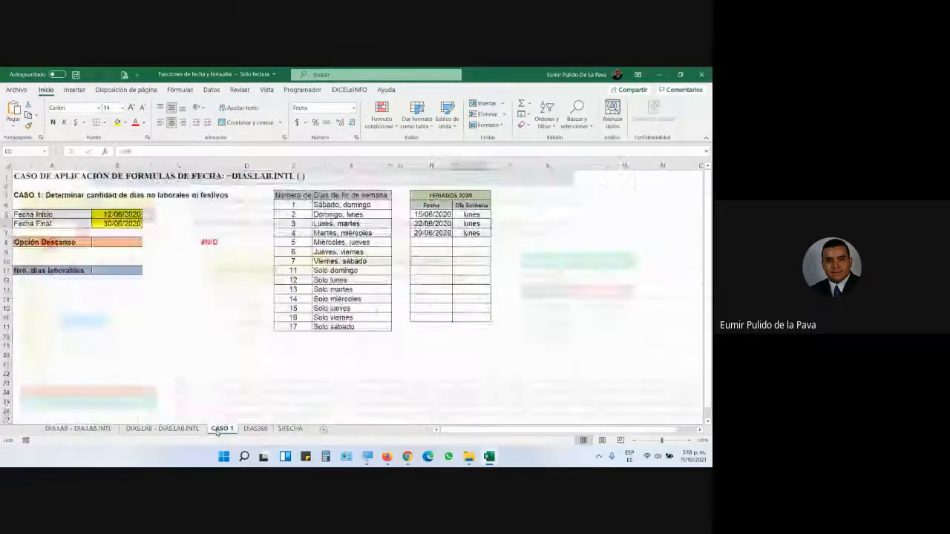
{"action": "left_click", "coordinate": [193, 432]}
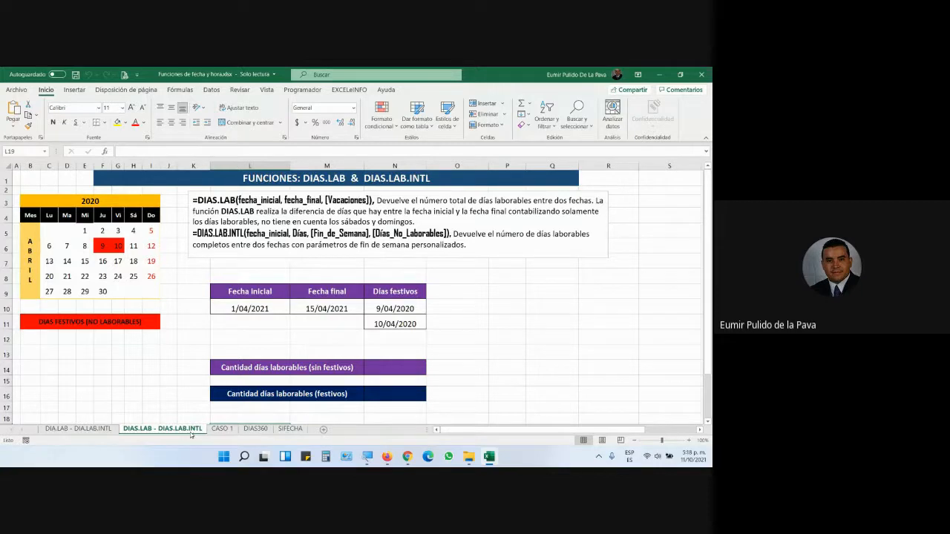
{"action": "left_click", "coordinate": [701, 74]}
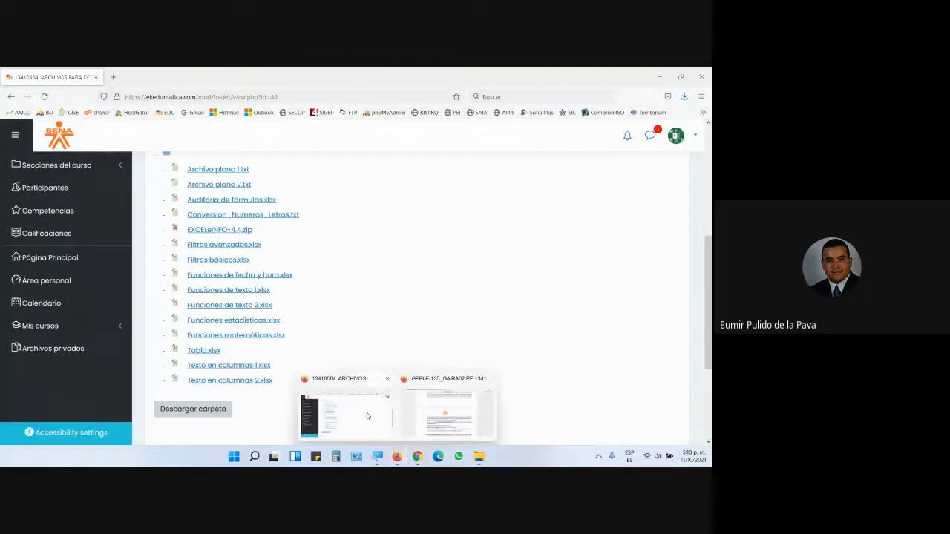
Locate Funciones matemáticas in the guide, then open that file from the course folder in Excel.
{"action": "left_click", "coordinate": [445, 409]}
{"action": "scroll", "coordinate": [430, 354], "scroll_direction": "down", "scroll_amount": 5}
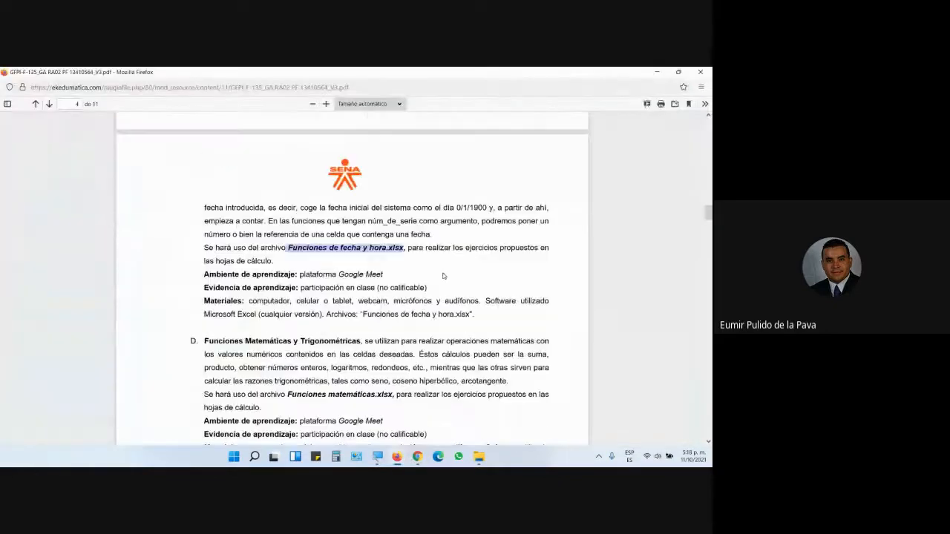
{"action": "left_click_drag", "start_coordinate": [205, 209], "coordinate": [346, 209]}
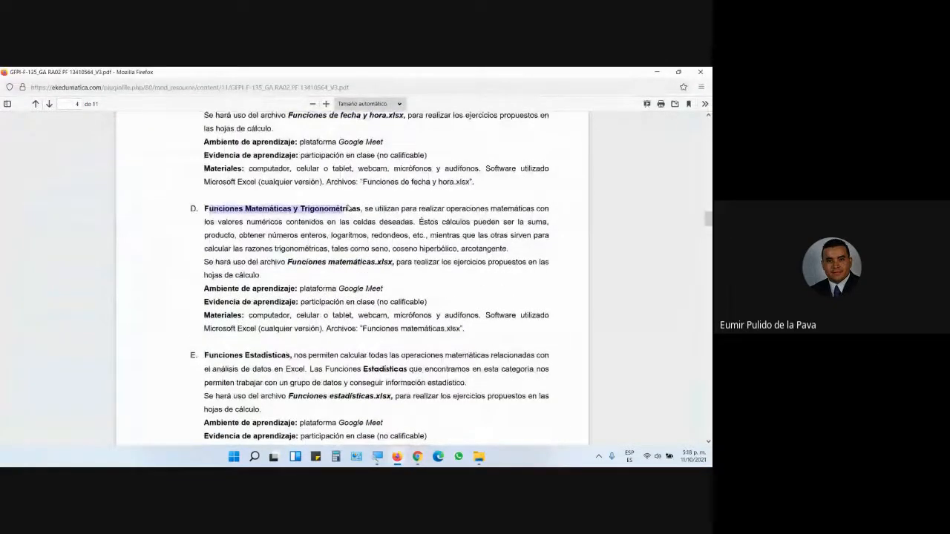
{"action": "left_click_drag", "start_coordinate": [288, 262], "coordinate": [396, 264]}
{"action": "mouse_move", "coordinate": [397, 457]}
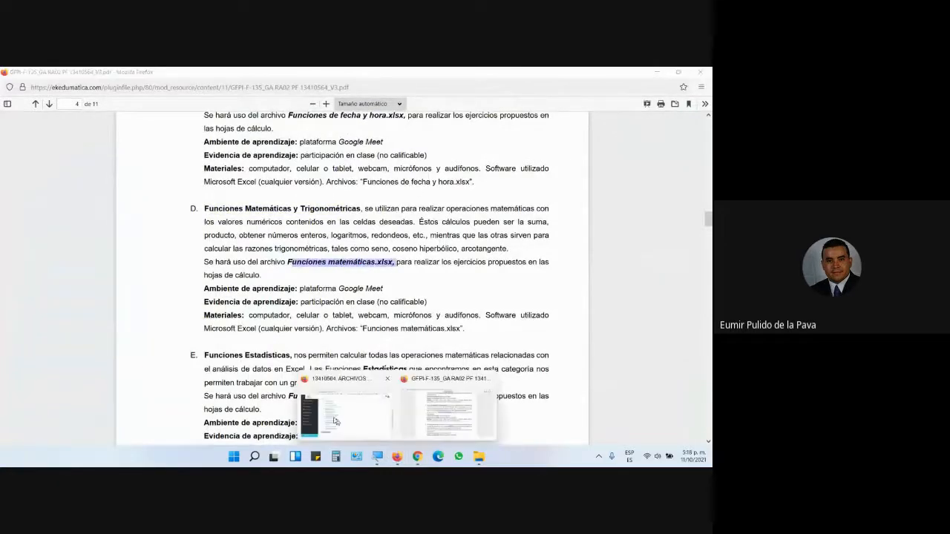
{"action": "left_click", "coordinate": [338, 408]}
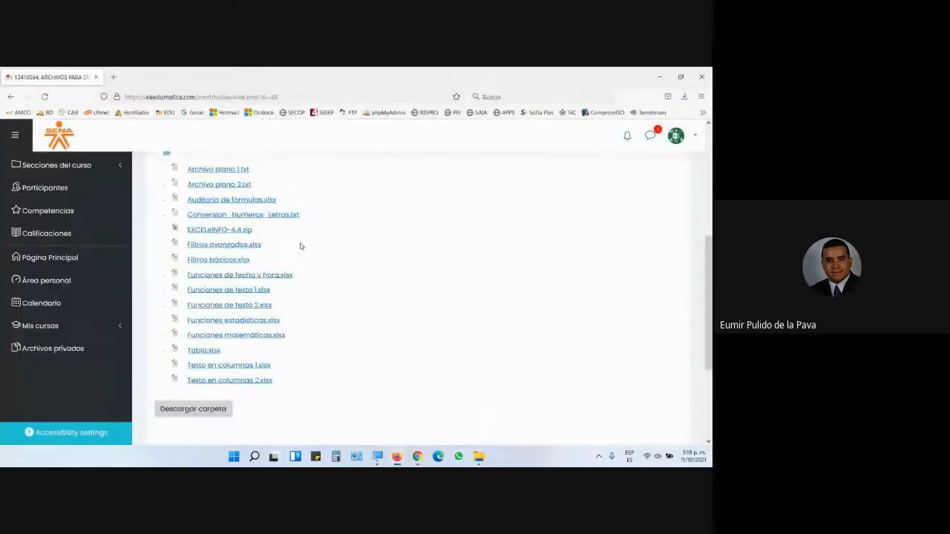
{"action": "left_click", "coordinate": [237, 338]}
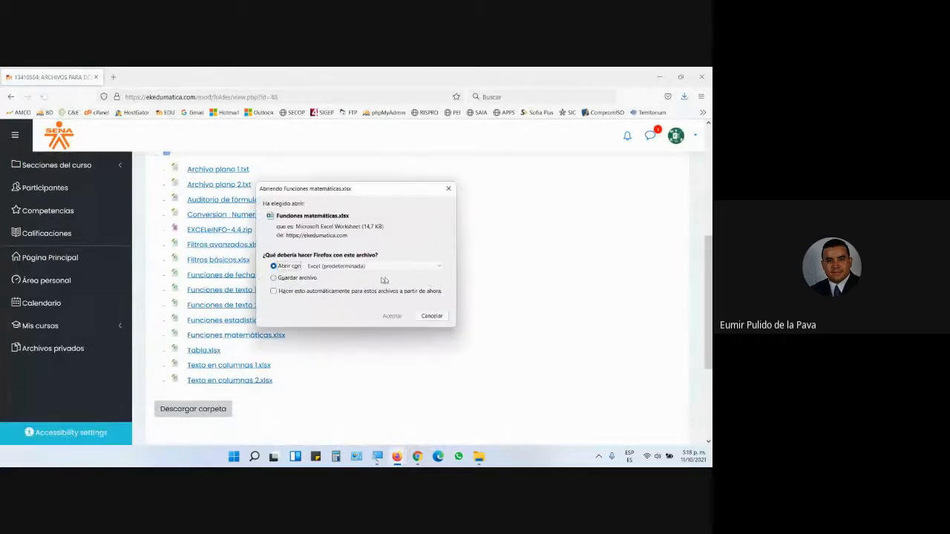
{"action": "left_click", "coordinate": [395, 319]}
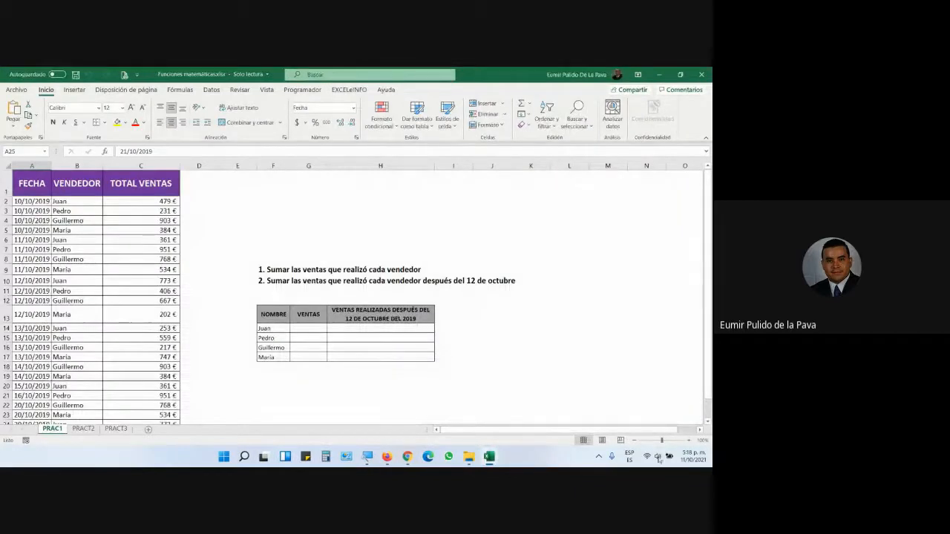
Zoom the sheet view in to 130%.
{"action": "left_click", "coordinate": [690, 441]}
{"action": "left_click", "coordinate": [690, 441]}
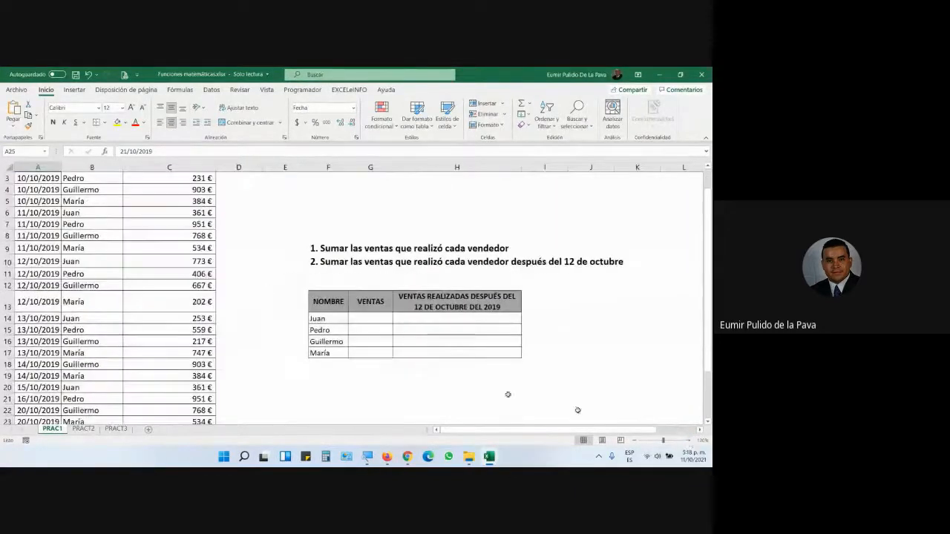
{"action": "left_click", "coordinate": [689, 441]}
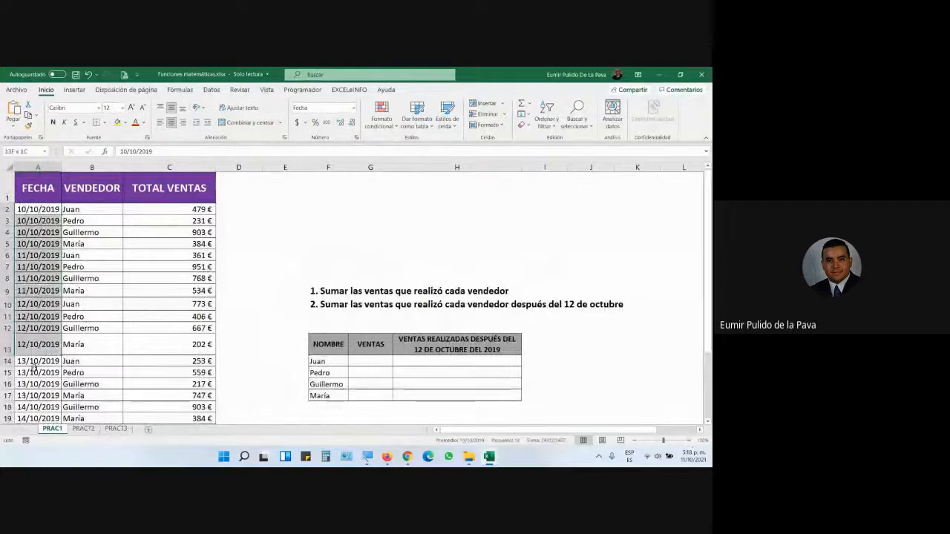
Make the first exercise heading 18-point with a yellow fill.
{"action": "left_click", "coordinate": [95, 168]}
{"action": "left_click", "coordinate": [320, 292]}
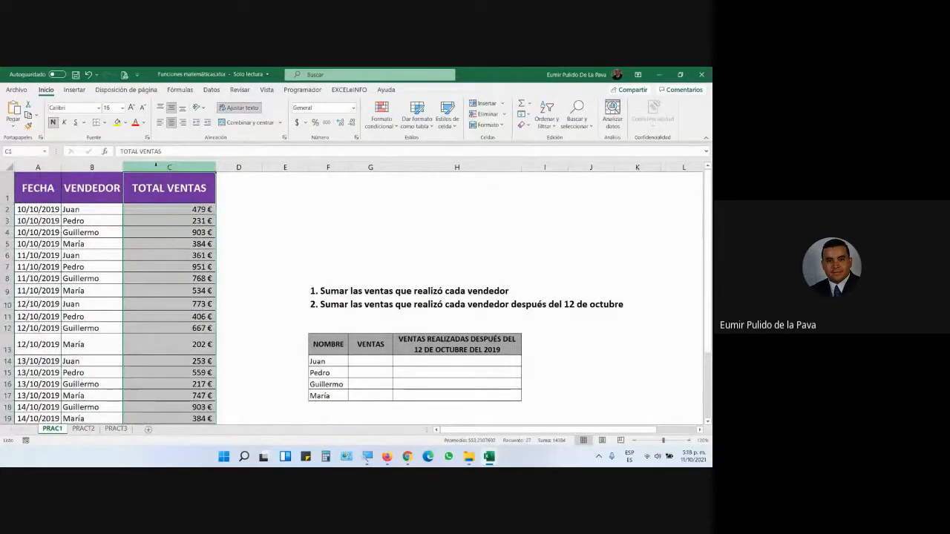
{"action": "left_click", "coordinate": [132, 108]}
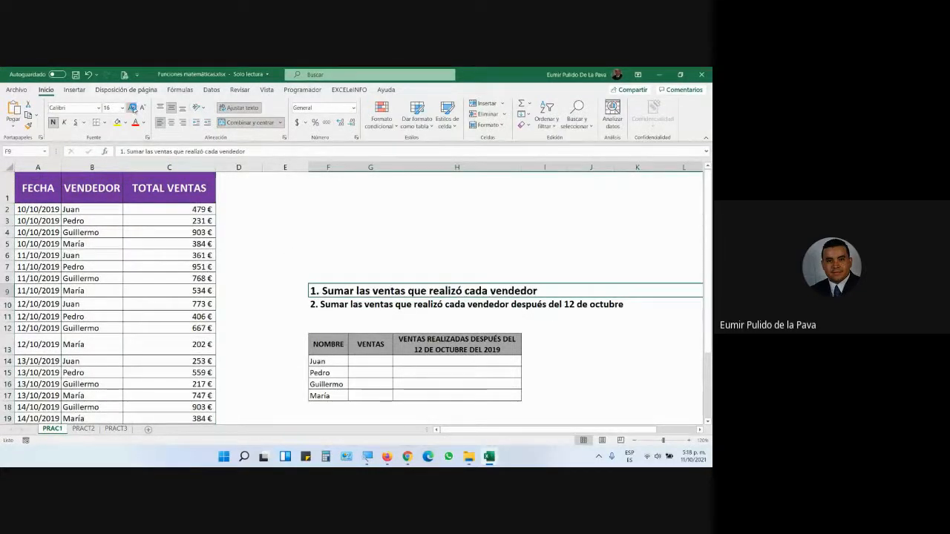
{"action": "left_click", "coordinate": [131, 107]}
{"action": "left_click", "coordinate": [116, 123]}
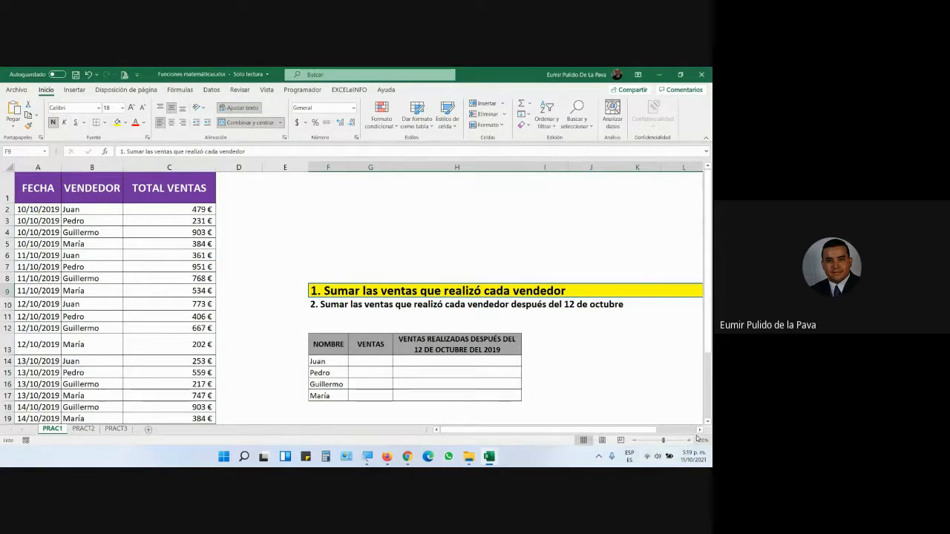
Widen the VENTAS column G.
{"action": "scroll", "coordinate": [519, 371], "scroll_direction": "right", "scroll_amount": 2}
{"action": "scroll", "coordinate": [488, 381], "scroll_direction": "down", "scroll_amount": 2}
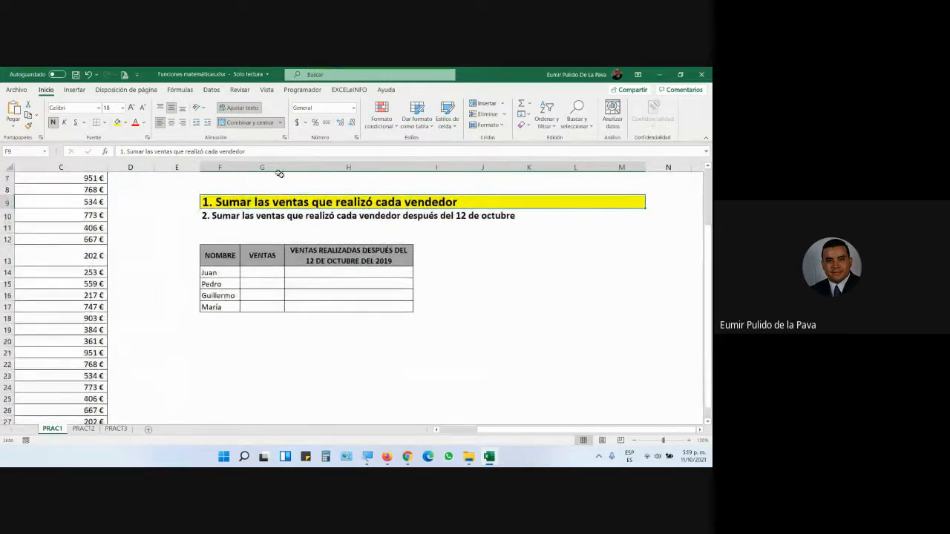
{"action": "left_click_drag", "start_coordinate": [284, 168], "coordinate": [373, 167]}
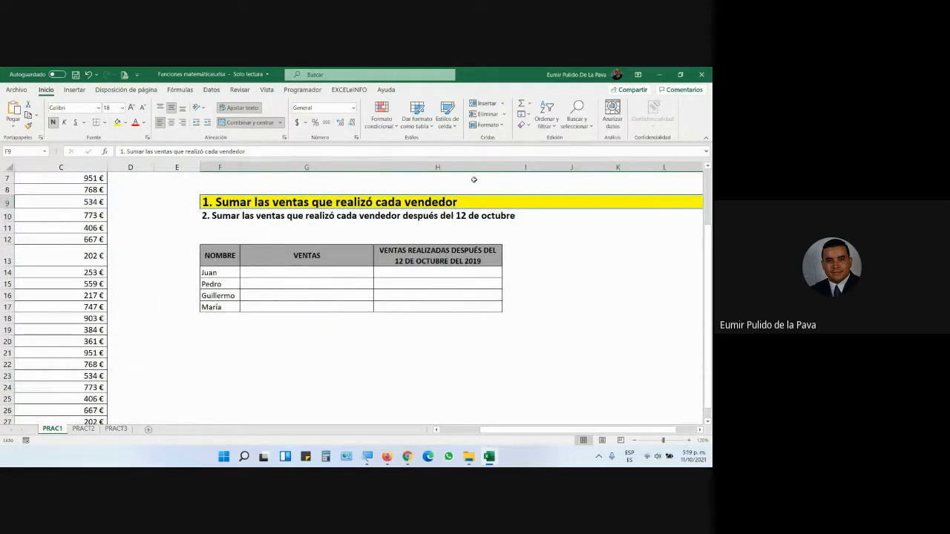
Widen column H and set the result cells G14:H17 to font size 18.
{"action": "left_click_drag", "start_coordinate": [502, 167], "coordinate": [541, 167]}
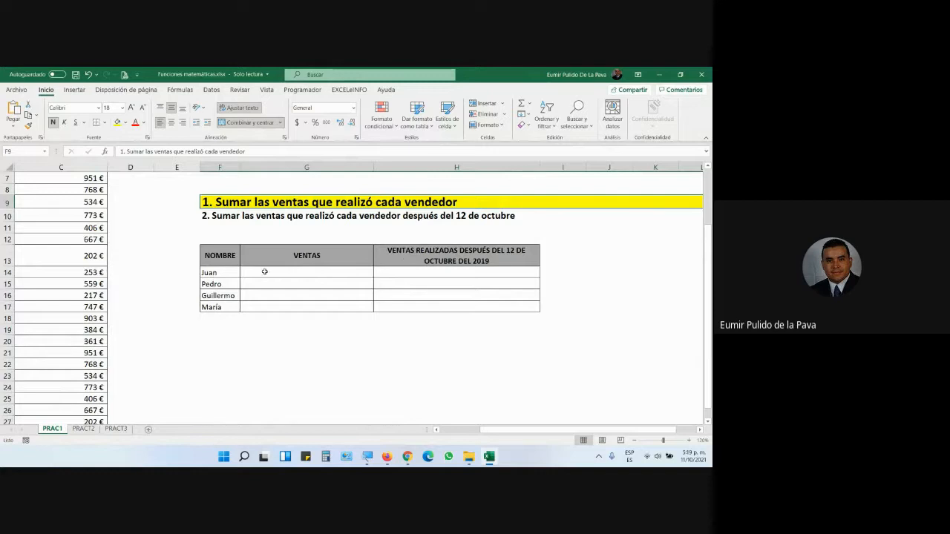
{"action": "left_click_drag", "start_coordinate": [219, 272], "coordinate": [230, 309]}
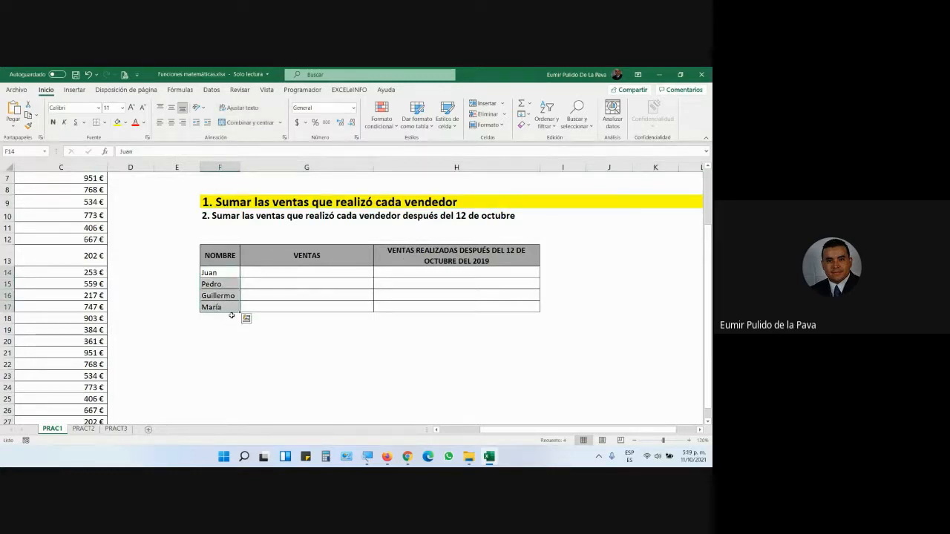
{"action": "left_click_drag", "start_coordinate": [306, 272], "coordinate": [457, 306]}
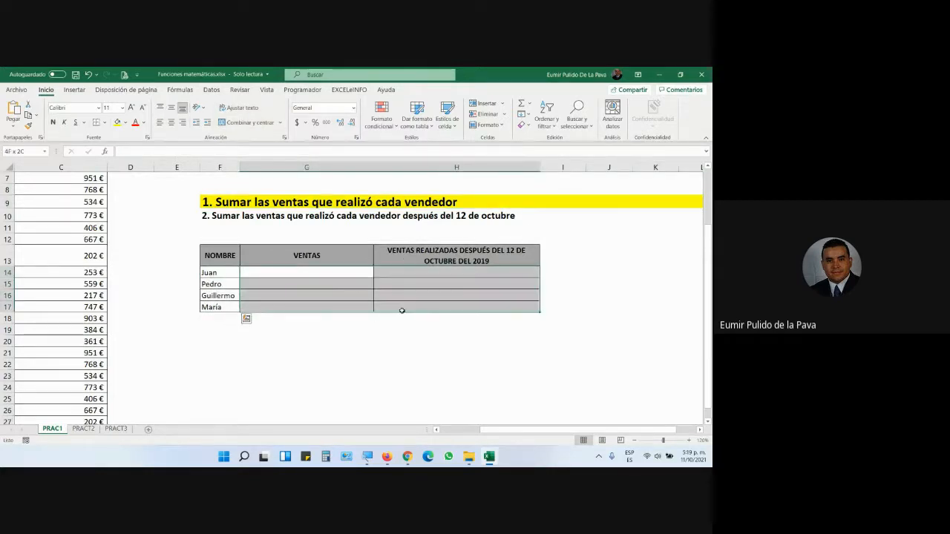
{"action": "left_click", "coordinate": [131, 108]}
{"action": "left_click", "coordinate": [130, 108]}
{"action": "left_click", "coordinate": [131, 108]}
{"action": "left_click", "coordinate": [131, 108]}
{"action": "left_click", "coordinate": [271, 275]}
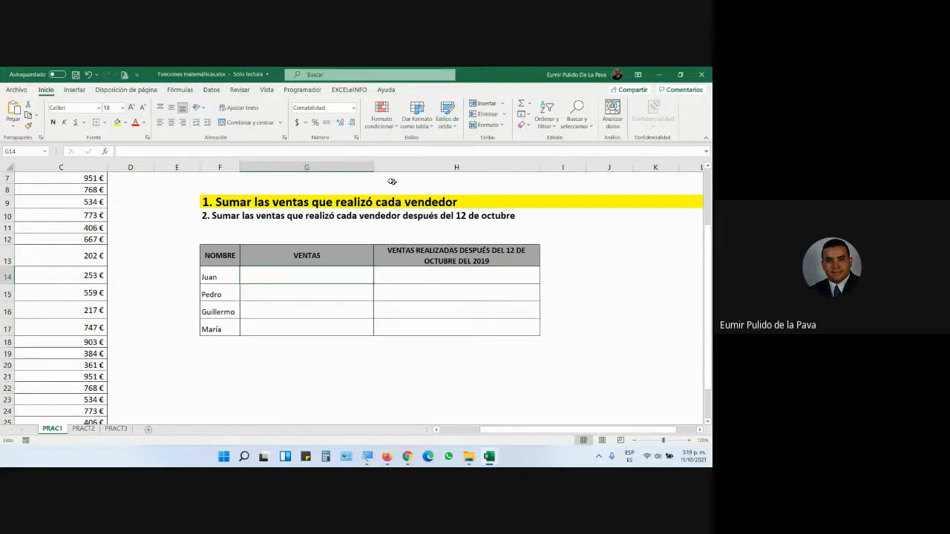
Widen the VENTAS column further and select Juan's VENTAS cell G14.
{"action": "left_click_drag", "start_coordinate": [373, 168], "coordinate": [418, 169]}
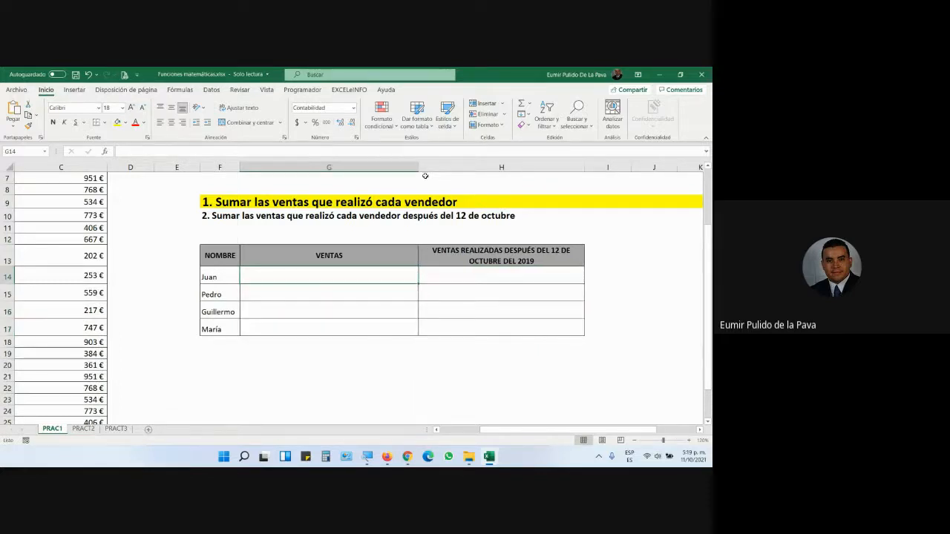
{"action": "left_click_drag", "start_coordinate": [482, 431], "coordinate": [438, 432]}
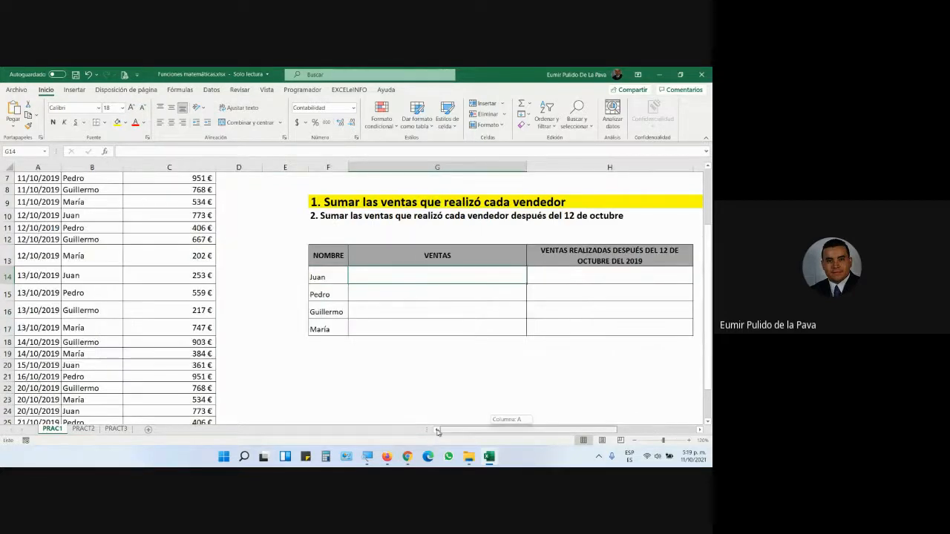
{"action": "scroll", "coordinate": [188, 349], "scroll_direction": "up", "scroll_amount": 2}
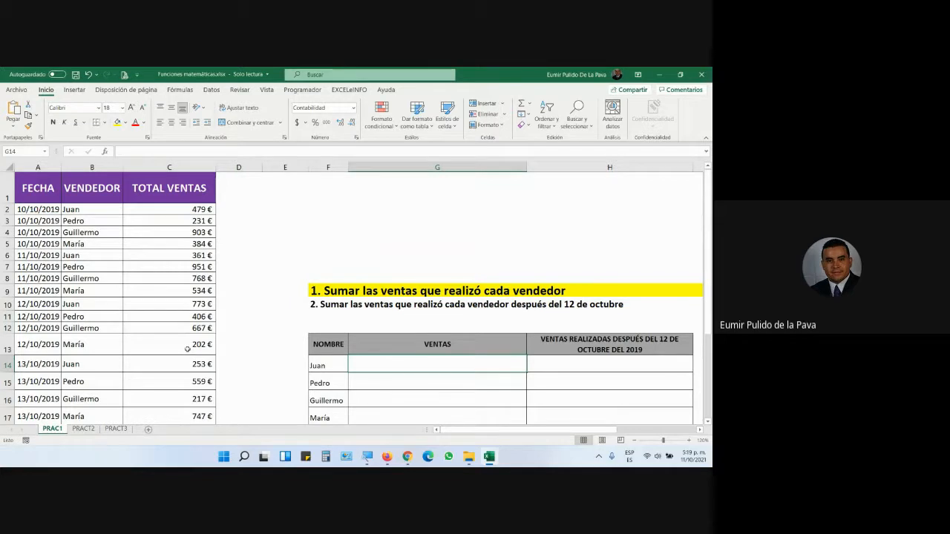
{"action": "scroll", "coordinate": [188, 348], "scroll_direction": "down", "scroll_amount": 1}
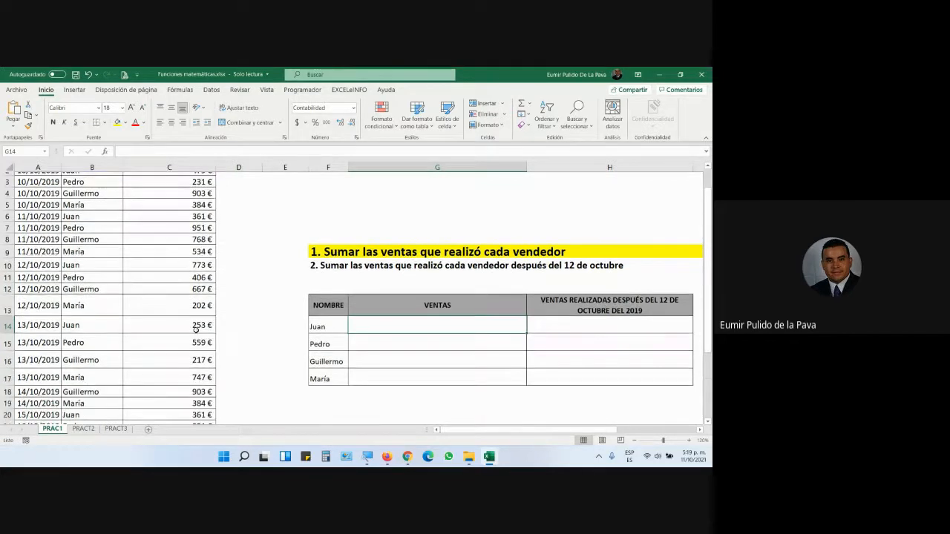
{"action": "left_click_drag", "start_coordinate": [328, 290], "coordinate": [332, 363]}
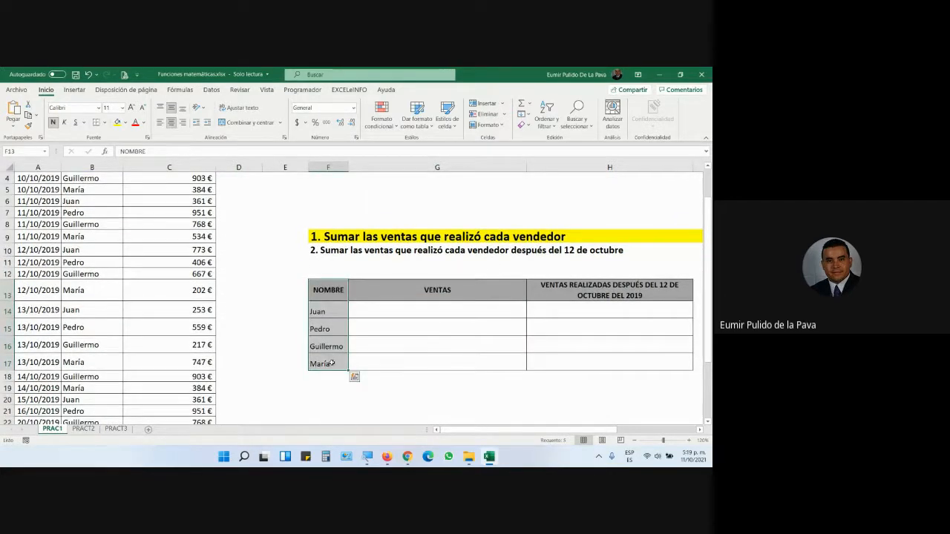
{"action": "left_click", "coordinate": [328, 377]}
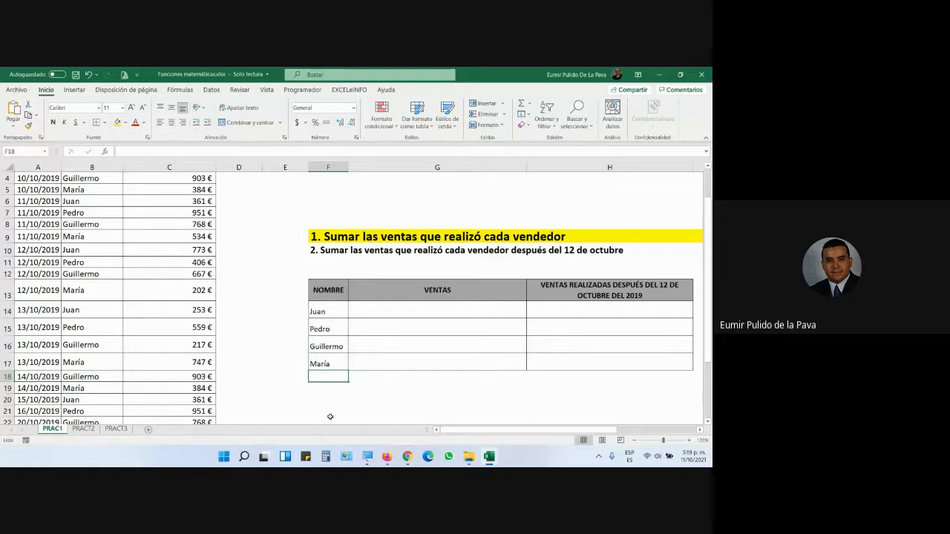
{"action": "left_click", "coordinate": [383, 313]}
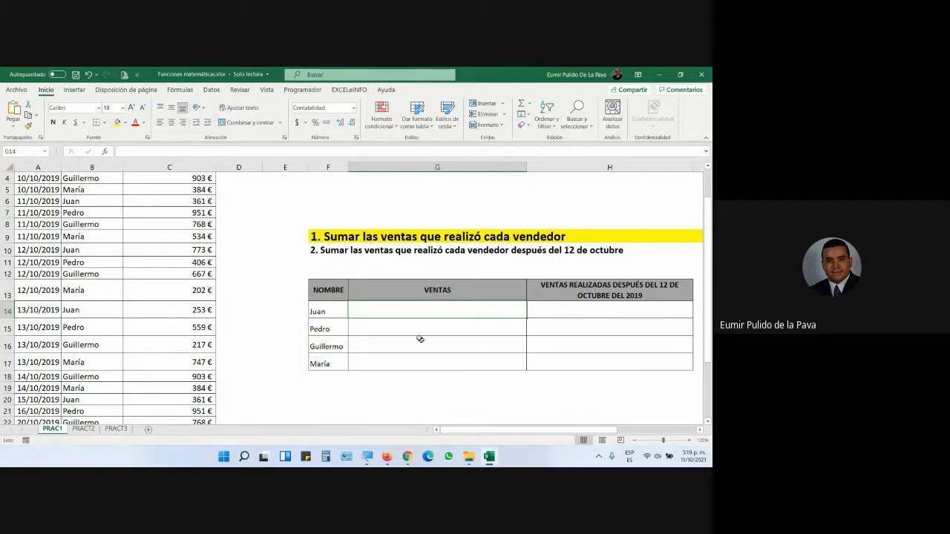
{"action": "left_click", "coordinate": [407, 457]}
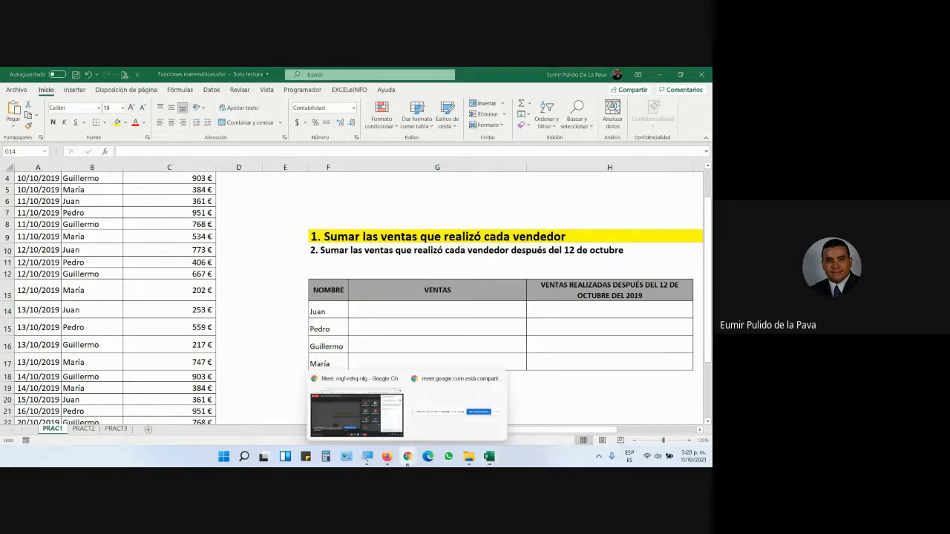
{"action": "left_click", "coordinate": [395, 423]}
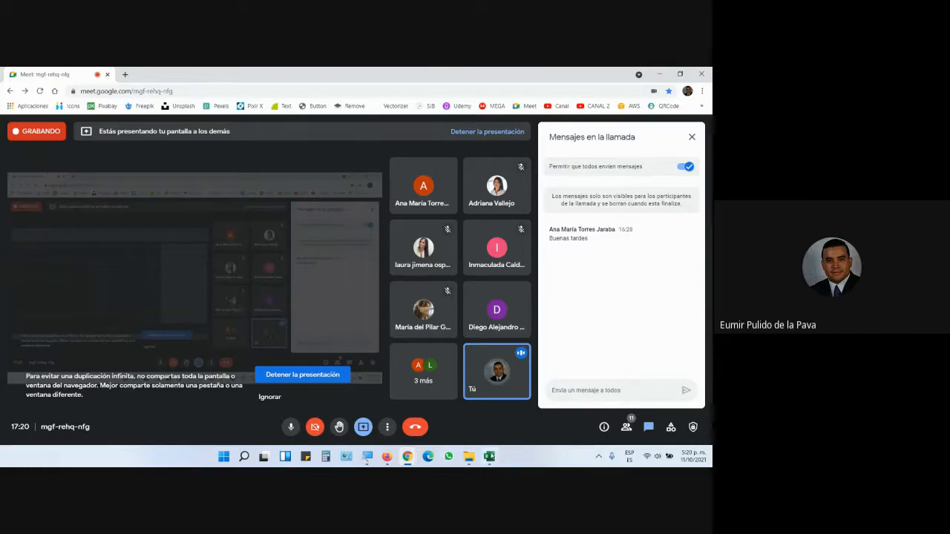
{"action": "left_click", "coordinate": [492, 456]}
{"action": "scroll", "coordinate": [169, 297], "scroll_direction": "up", "scroll_amount": 2}
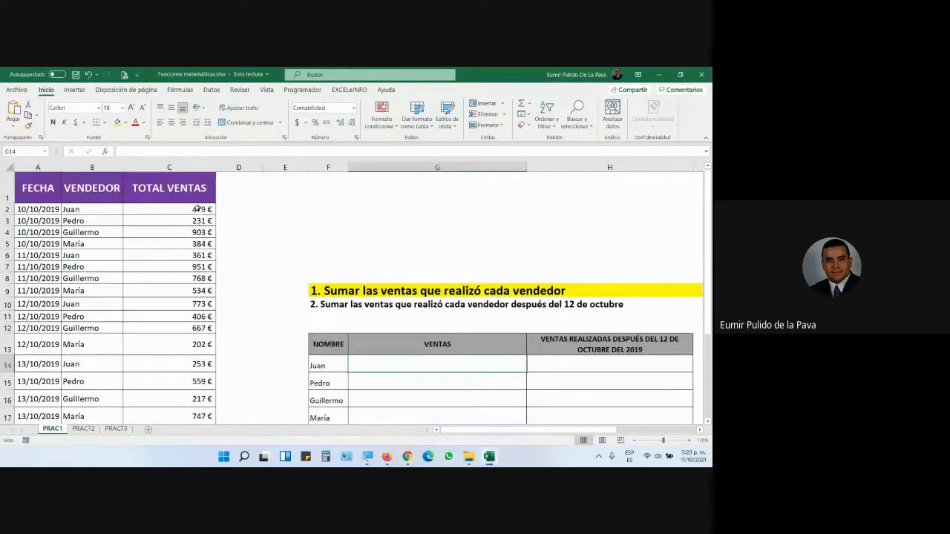
{"action": "left_click_drag", "start_coordinate": [171, 209], "coordinate": [202, 401]}
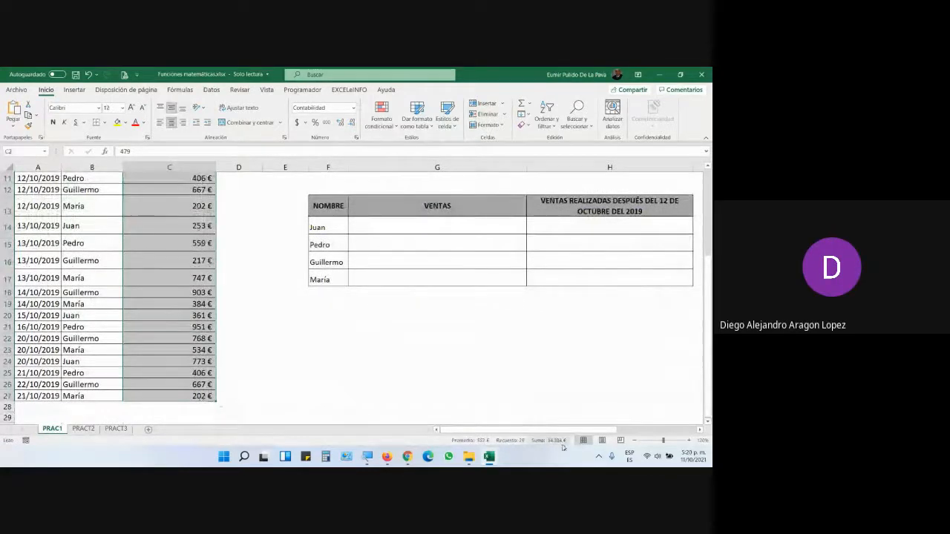
{"action": "mouse_move", "coordinate": [407, 456]}
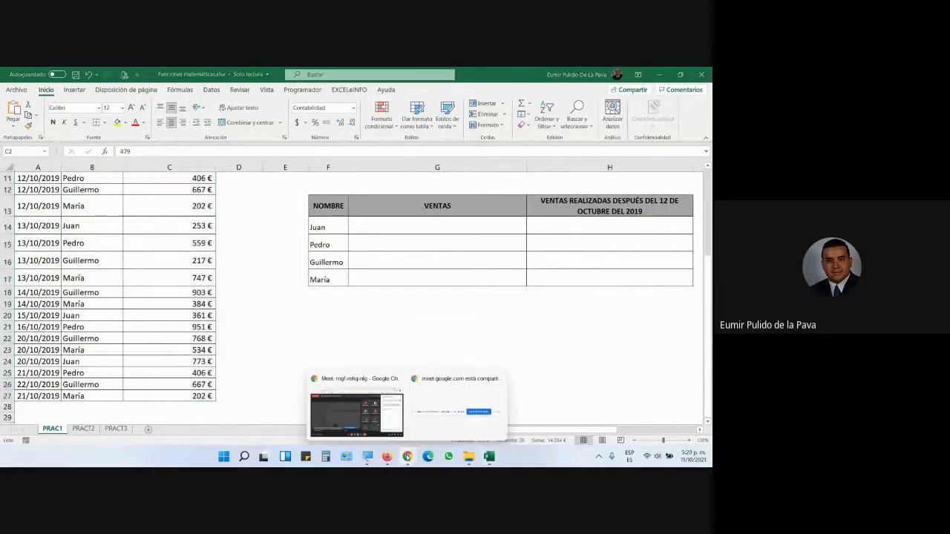
{"action": "left_click", "coordinate": [365, 425]}
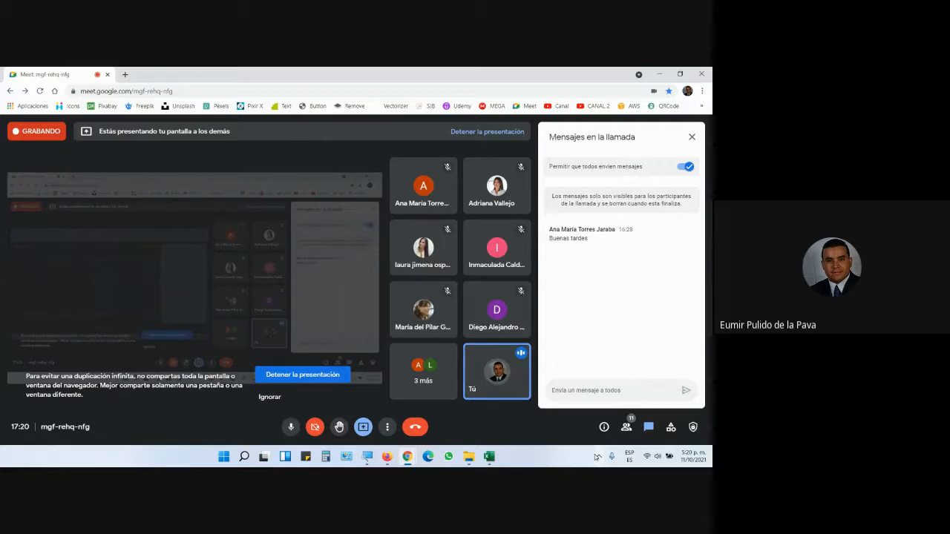
{"action": "left_click", "coordinate": [488, 456]}
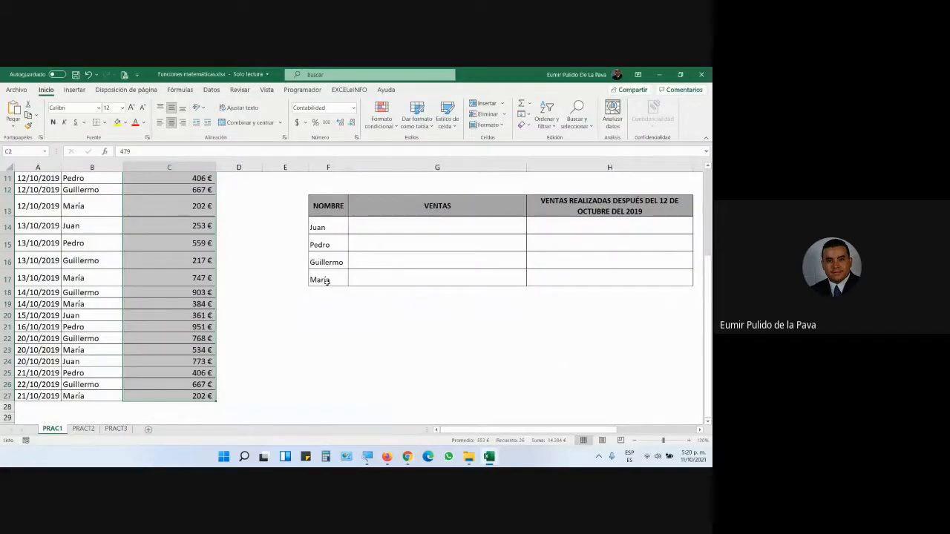
{"action": "left_click", "coordinate": [377, 227]}
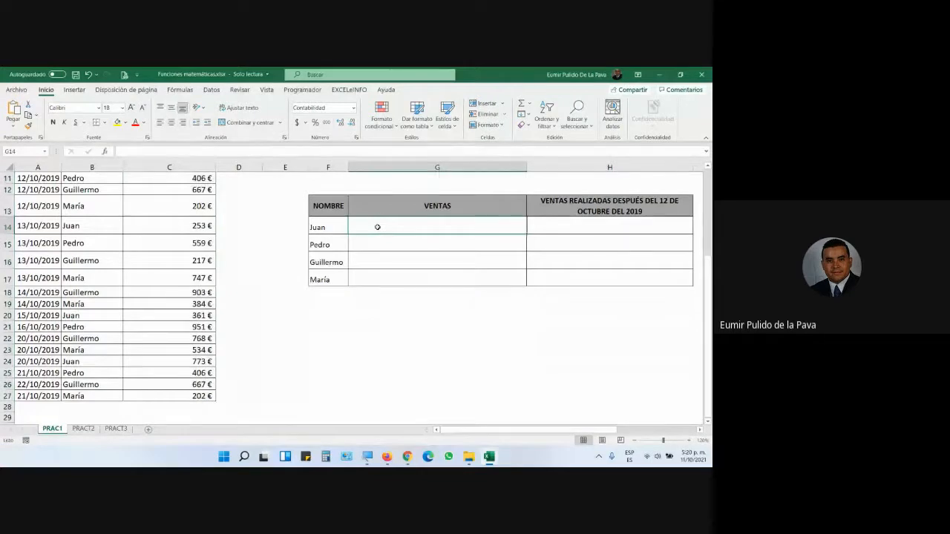
Enter =SUM in G14 and pick SUMAR.SI from the suggestions, with the screen magnified.
{"action": "type", "text": "=SUM"}
{"action": "key", "text": "Down"}
{"action": "key", "text": "Down"}
{"action": "key", "text": "Down"}
{"action": "key", "text": "Down"}
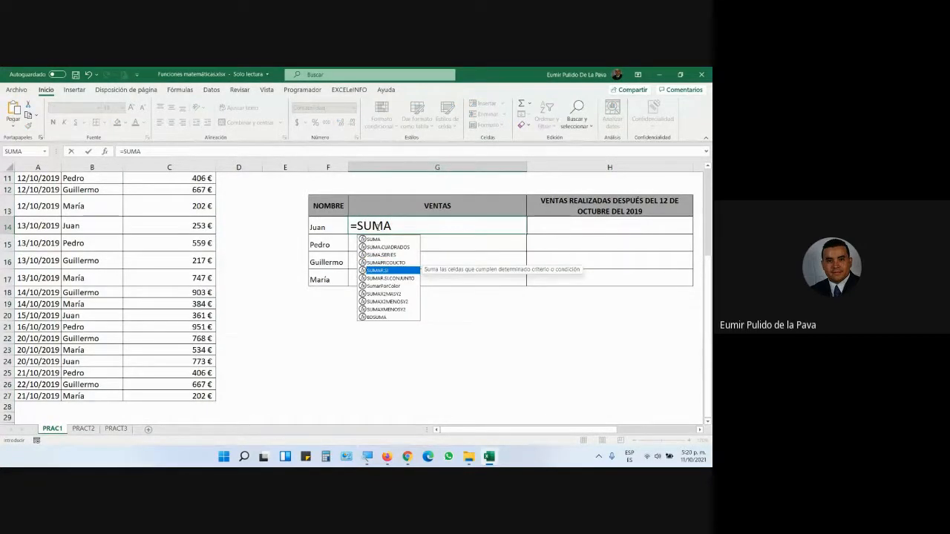
{"action": "left_click", "coordinate": [367, 456]}
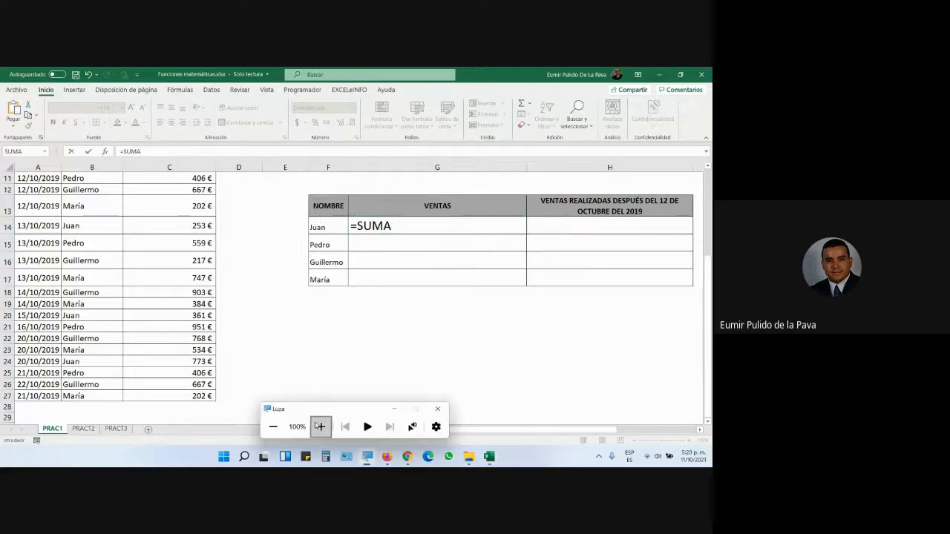
{"action": "left_click", "coordinate": [321, 426]}
{"action": "left_click", "coordinate": [412, 229]}
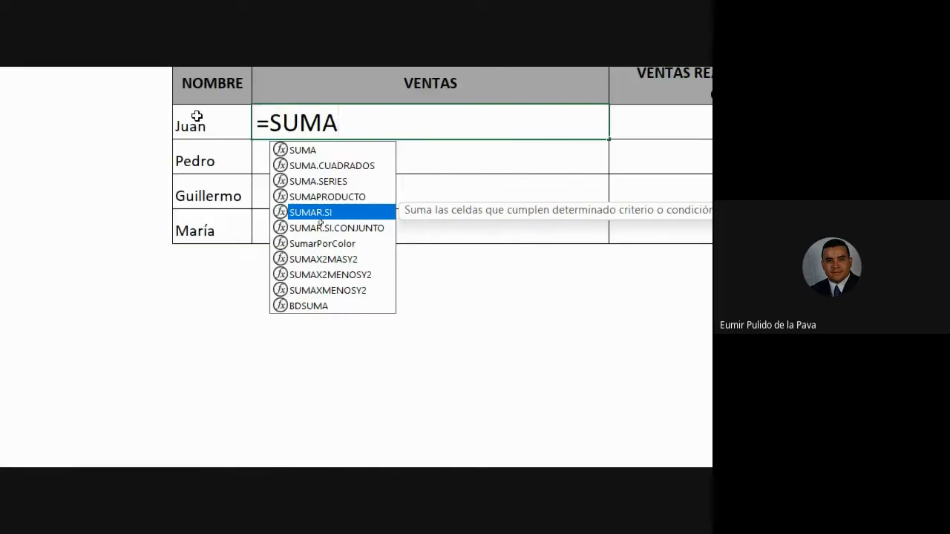
{"action": "double_click", "coordinate": [330, 214]}
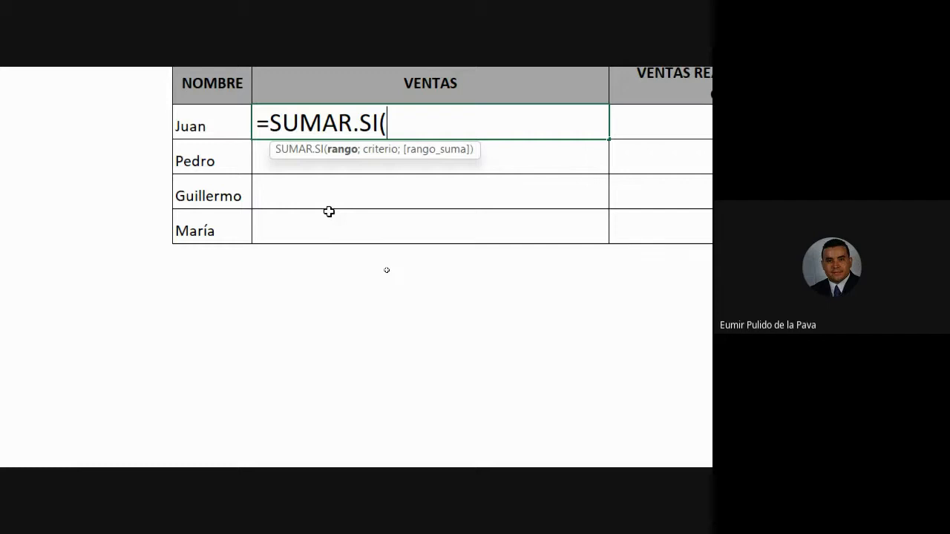
Try entering [] in the formula, dismiss the invalid-name error, then delete back to the equals sign.
{"action": "type", "text": "["}
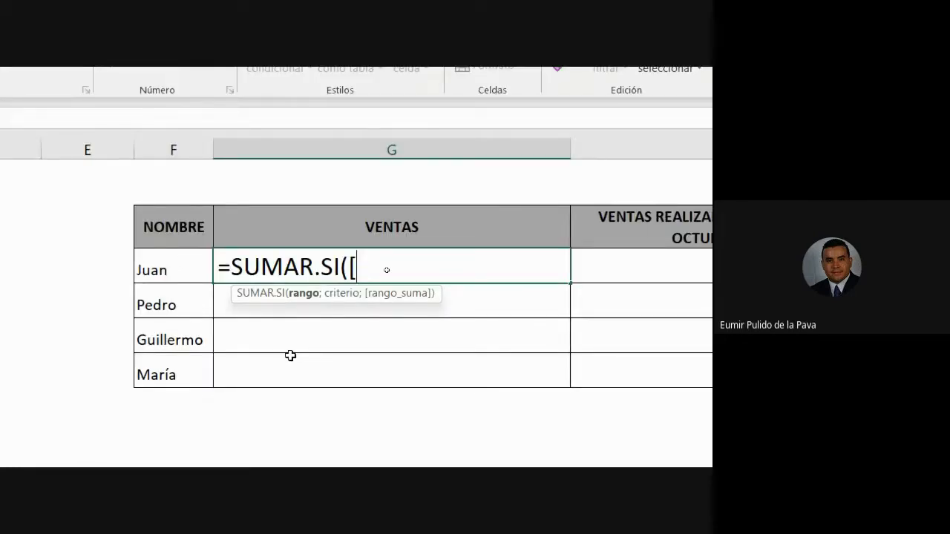
{"action": "type", "text": "]"}
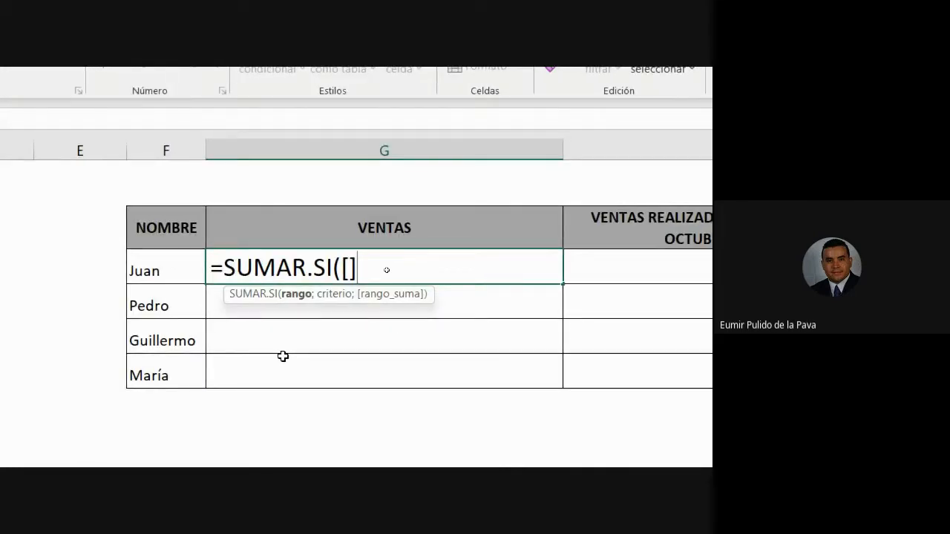
{"action": "key", "text": "Return"}
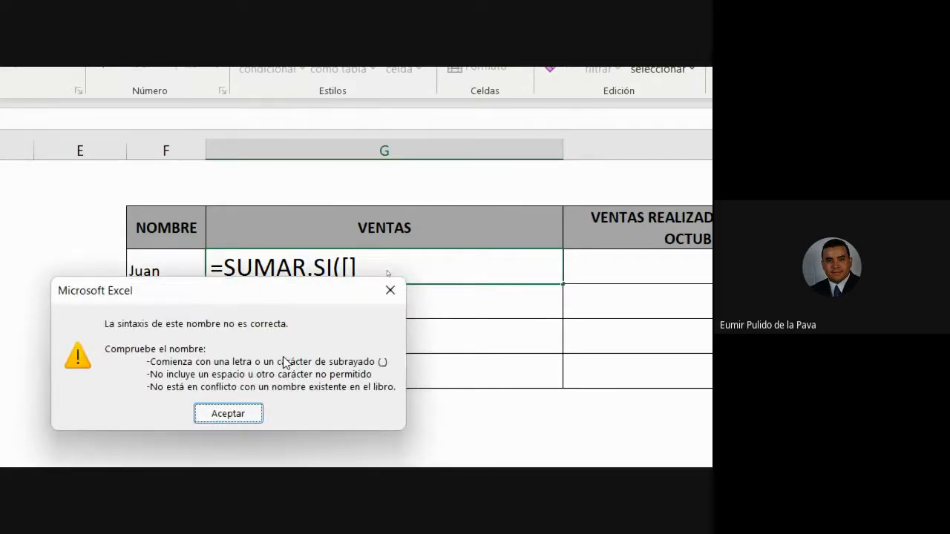
{"action": "key", "text": "Return"}
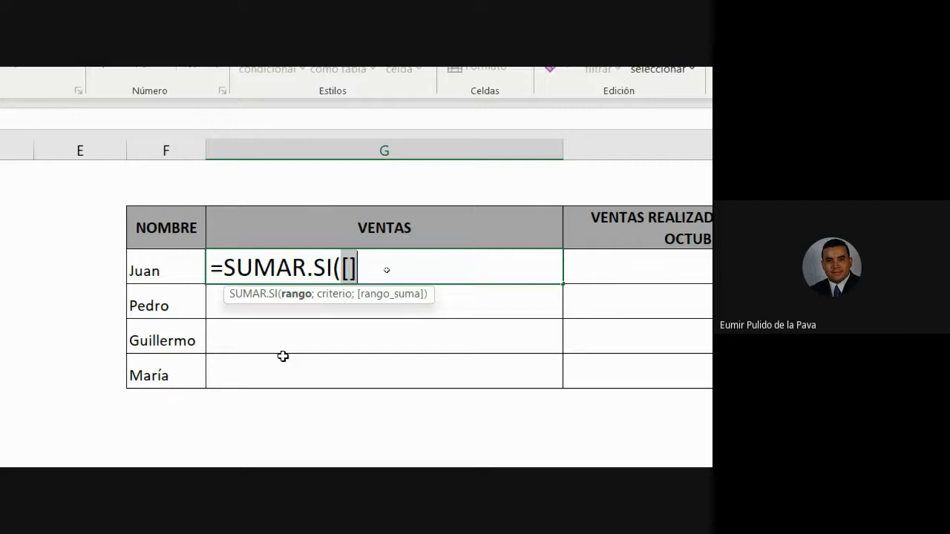
{"action": "key", "text": "BackSpace"}
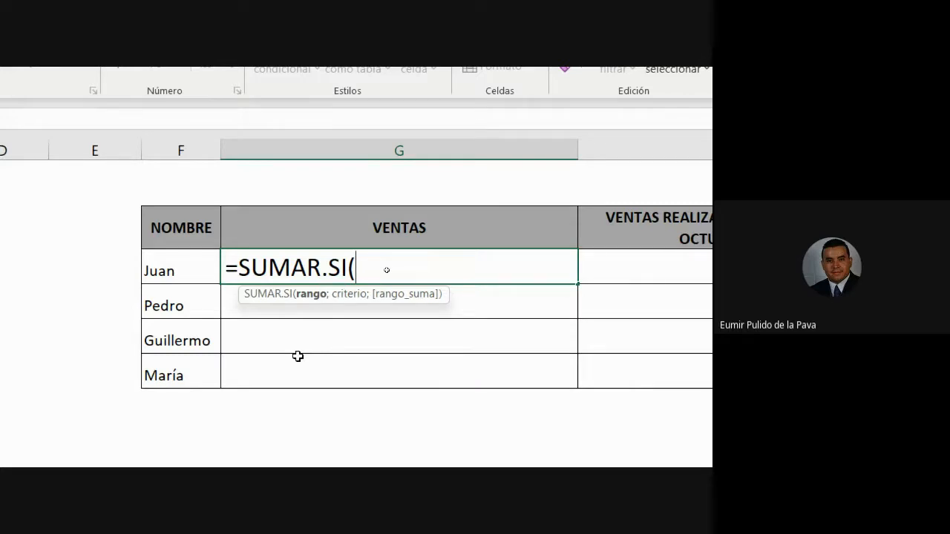
{"action": "key", "text": "BackSpace"}
{"action": "key", "text": "BackSpace"}
{"action": "key", "text": "BackSpace"}
{"action": "key", "text": "BackSpace"}
{"action": "key", "text": "BackSpace"}
{"action": "key", "text": "BackSpace"}
{"action": "key", "text": "BackSpace"}
{"action": "key", "text": "BackSpace"}
{"action": "key", "text": "BackSpace"}
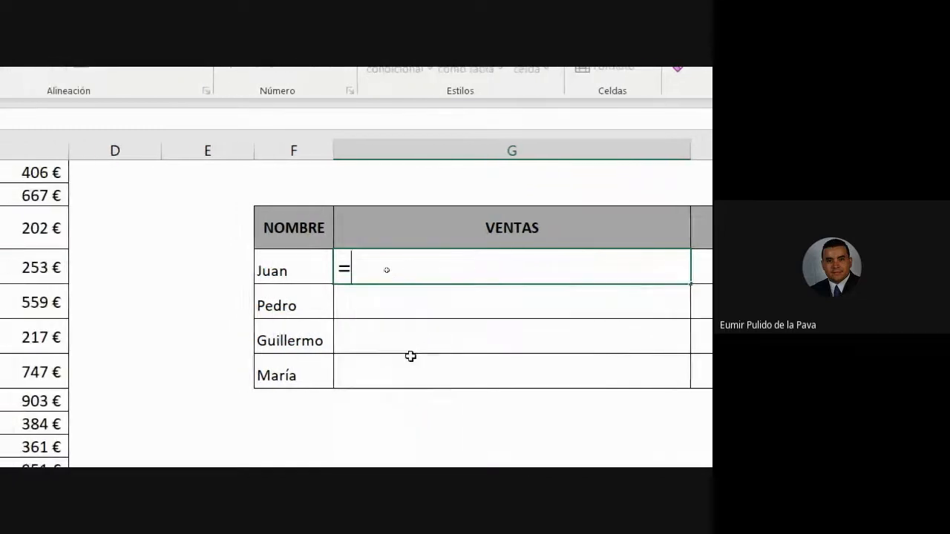
Discard the VA( attempt, retype SUMA and accept the SUMAR.SI suggestion.
{"action": "type", "text": "VA"}
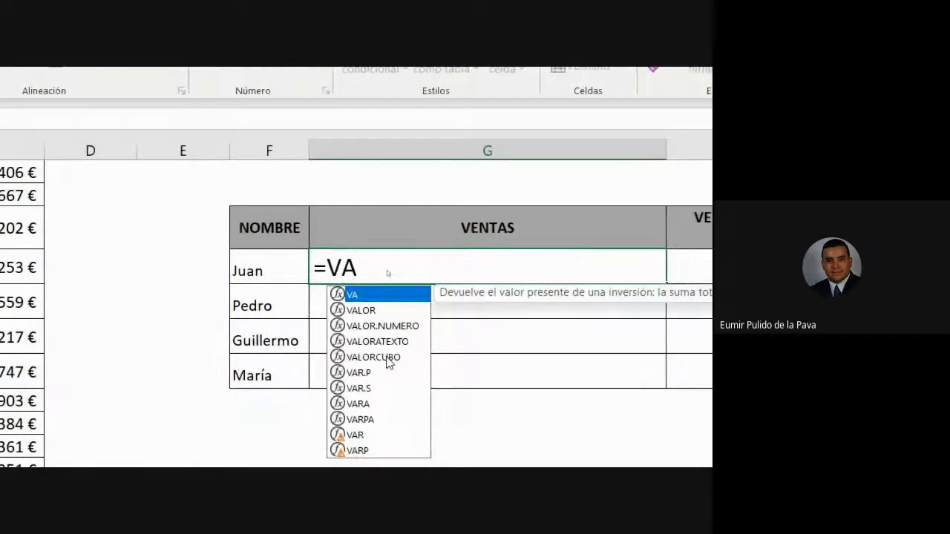
{"action": "type", "text": "("}
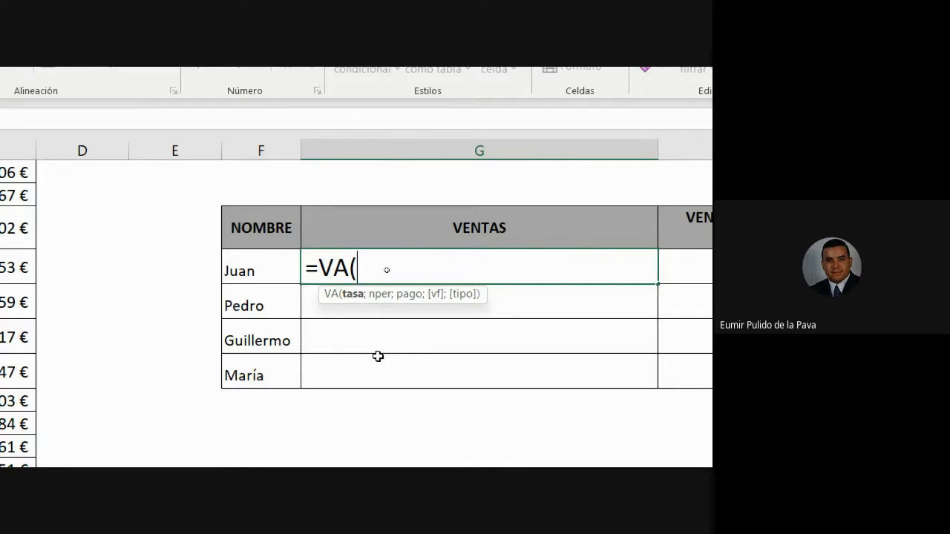
{"action": "key", "text": "BackSpace"}
{"action": "key", "text": "BackSpace"}
{"action": "key", "text": "BackSpace"}
{"action": "type", "text": "A"}
{"action": "key", "text": "BackSpace"}
{"action": "type", "text": "S"}
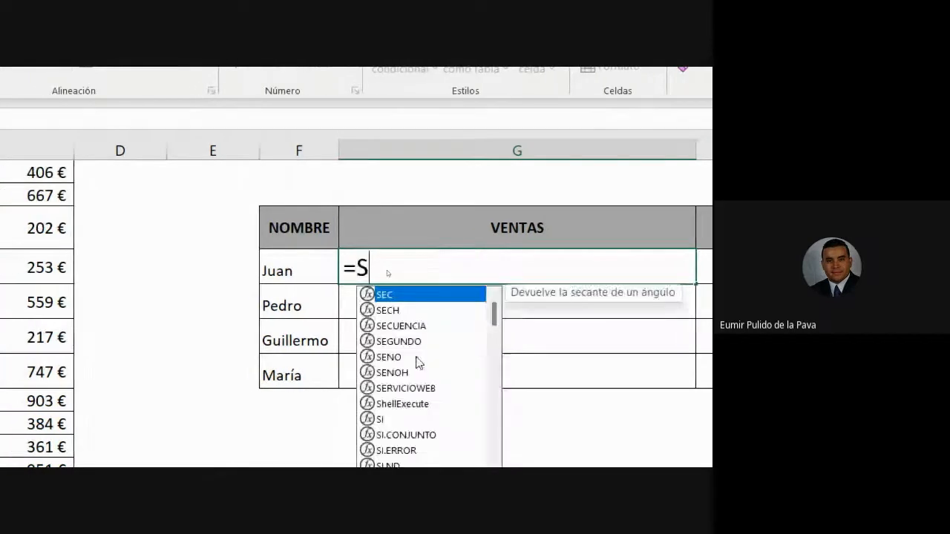
{"action": "type", "text": "UMA"}
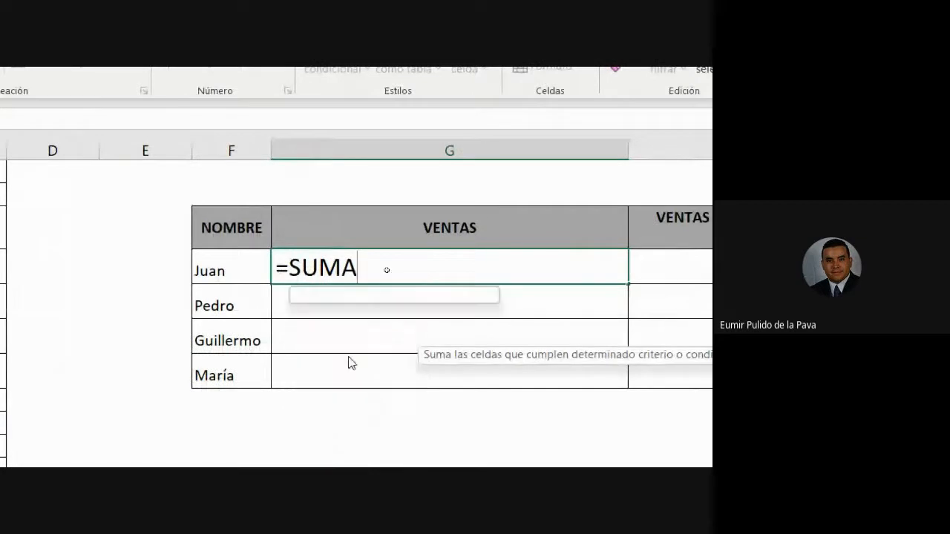
{"action": "key", "text": "Tab"}
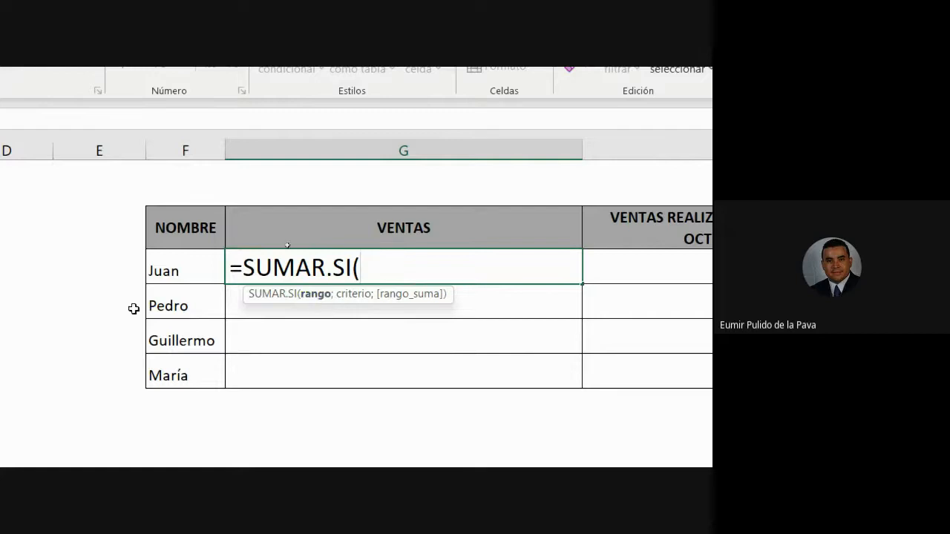
Replace the E15:E17 range reference with the placeholder "DDDD" as the first argument.
{"action": "scroll", "coordinate": [131, 305], "scroll_direction": "left", "scroll_amount": 1}
{"action": "left_click_drag", "start_coordinate": [142, 230], "coordinate": [128, 356]}
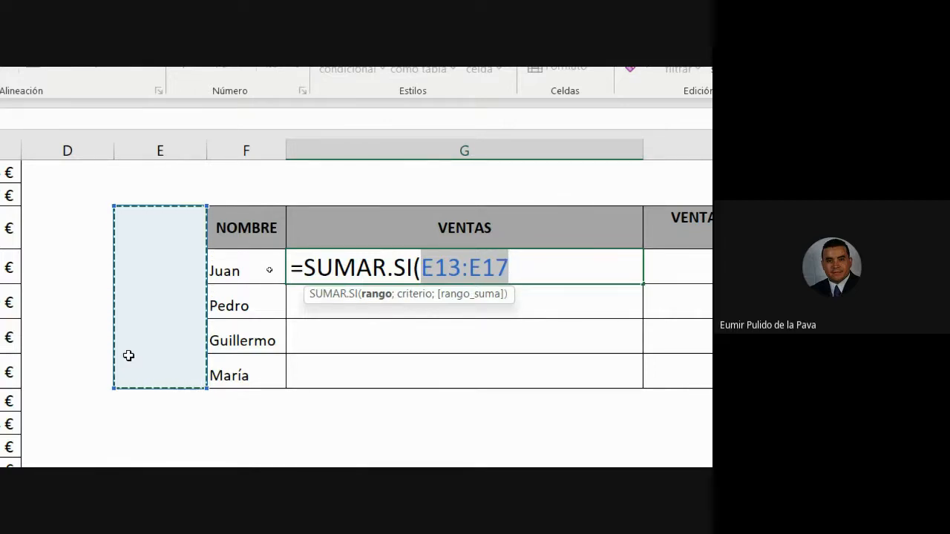
{"action": "left_click_drag", "start_coordinate": [128, 355], "coordinate": [160, 300]}
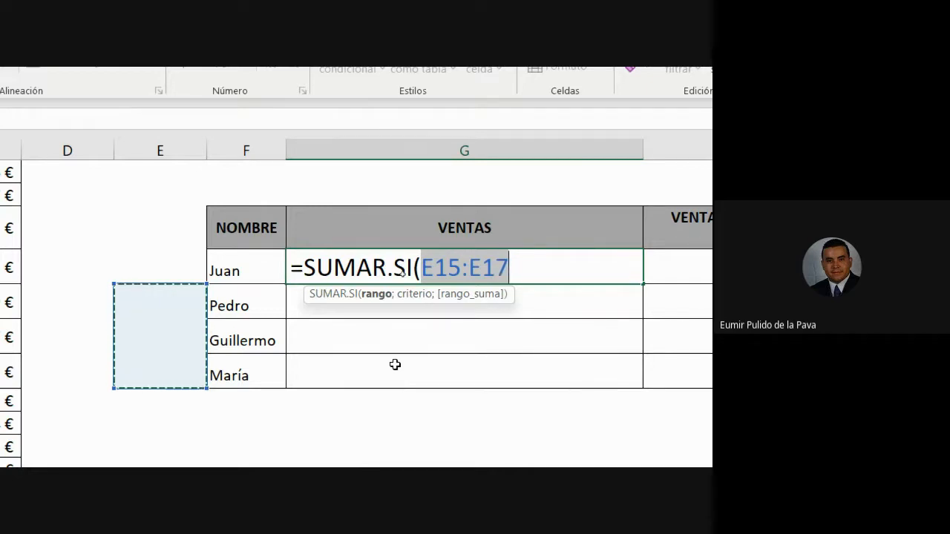
{"action": "key", "text": "BackSpace"}
{"action": "type", "text": "\"DDDD\""}
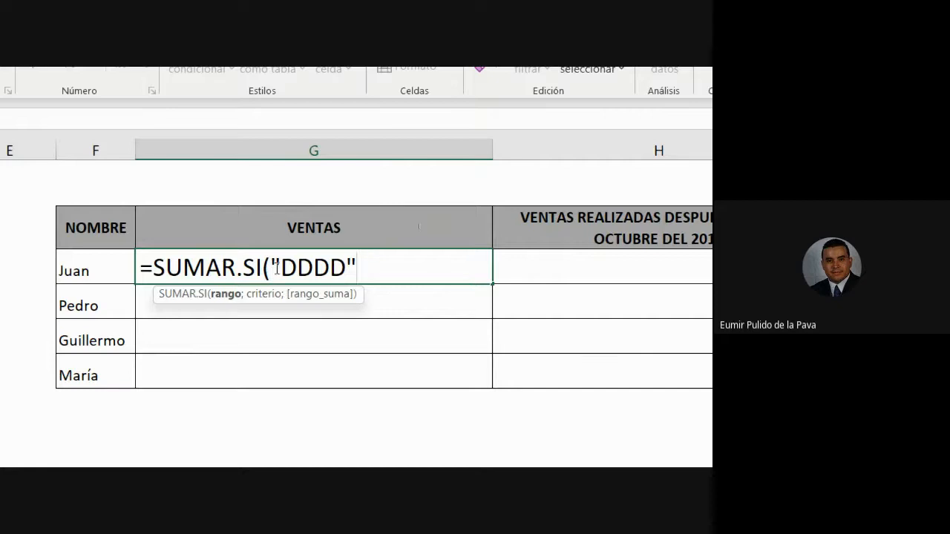
Delete the "DDDD" text from Juan's formula, leaving =SUMAR.SI(.
{"action": "left_click_drag", "start_coordinate": [275, 267], "coordinate": [358, 273]}
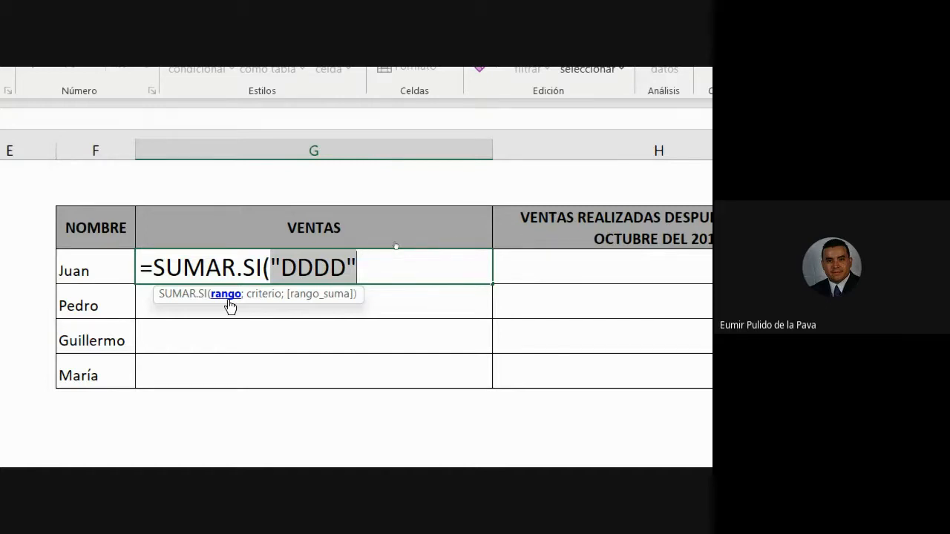
{"action": "key", "text": "BackSpace"}
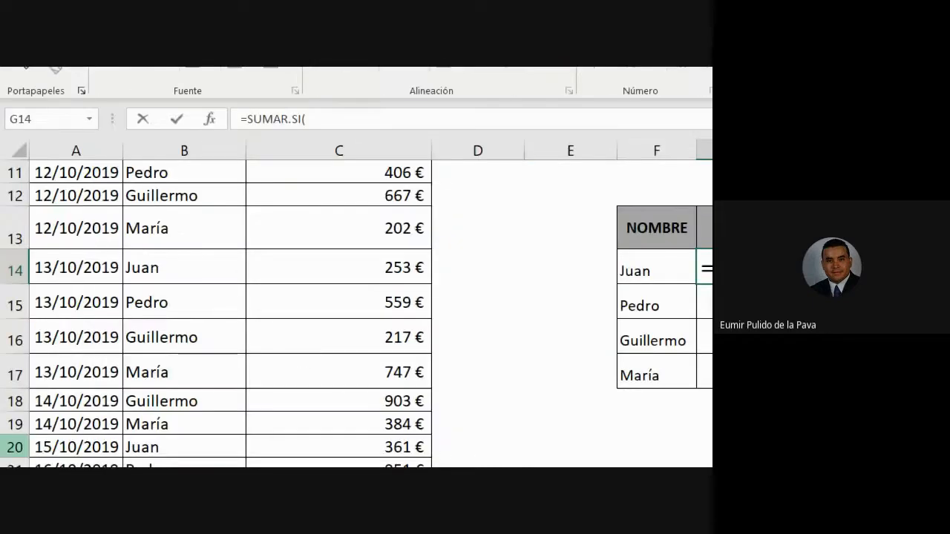
{"action": "scroll", "coordinate": [18, 321], "scroll_direction": "up", "scroll_amount": 4}
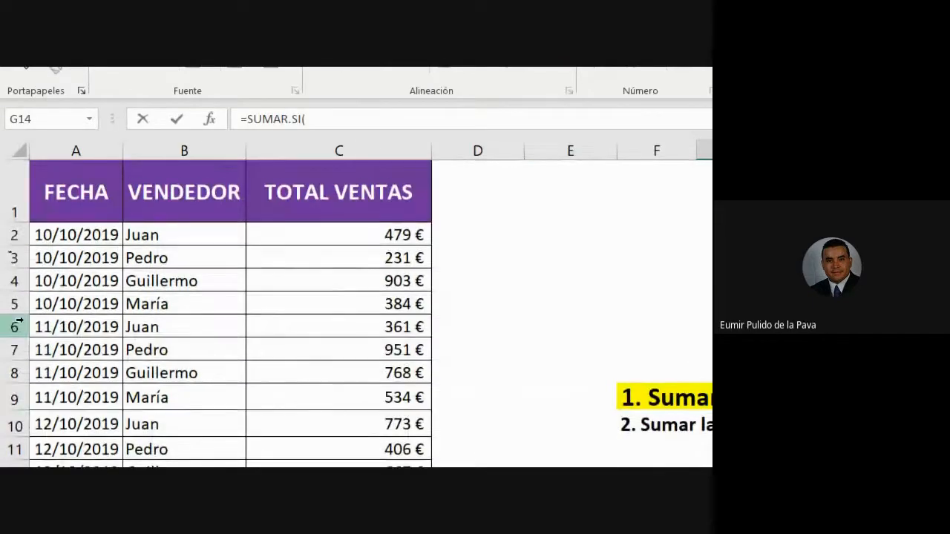
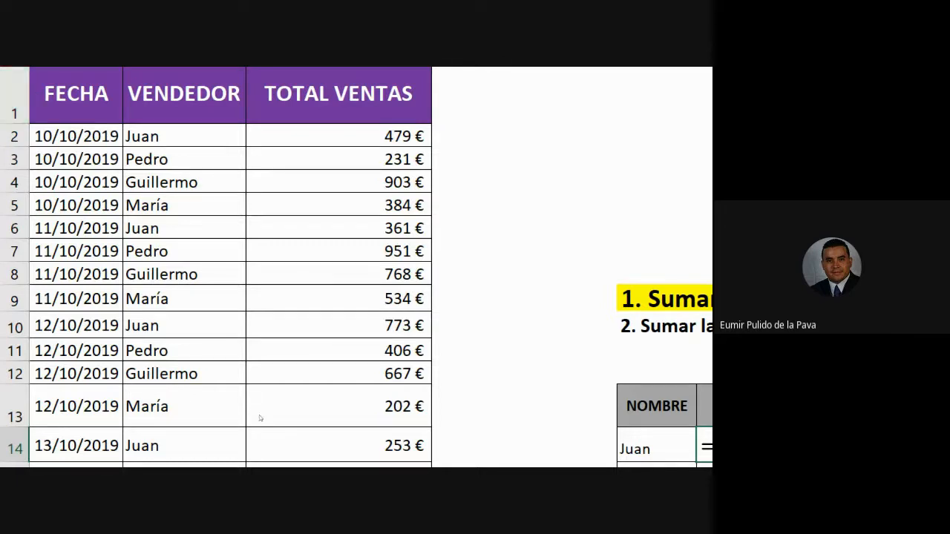
Zoom back out and drag over B2:B27 to fill the range argument in Juan's SUMAR.SI.
{"action": "key", "text": "super+minus"}
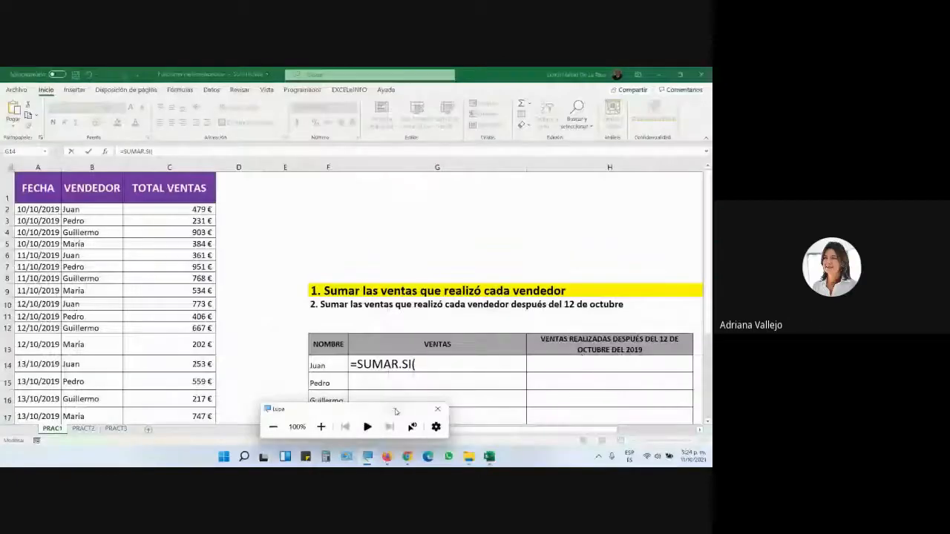
{"action": "left_click", "coordinate": [395, 409]}
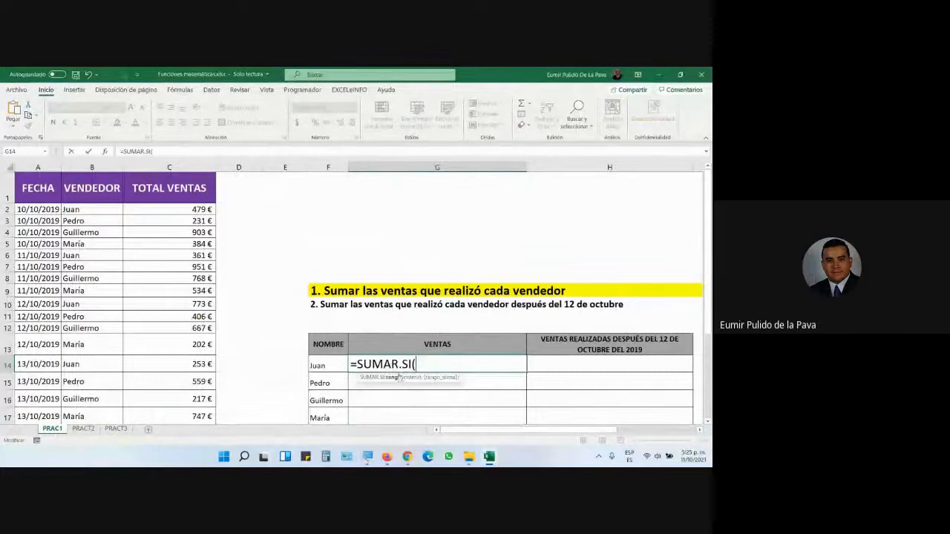
{"action": "left_click_drag", "start_coordinate": [99, 209], "coordinate": [100, 401]}
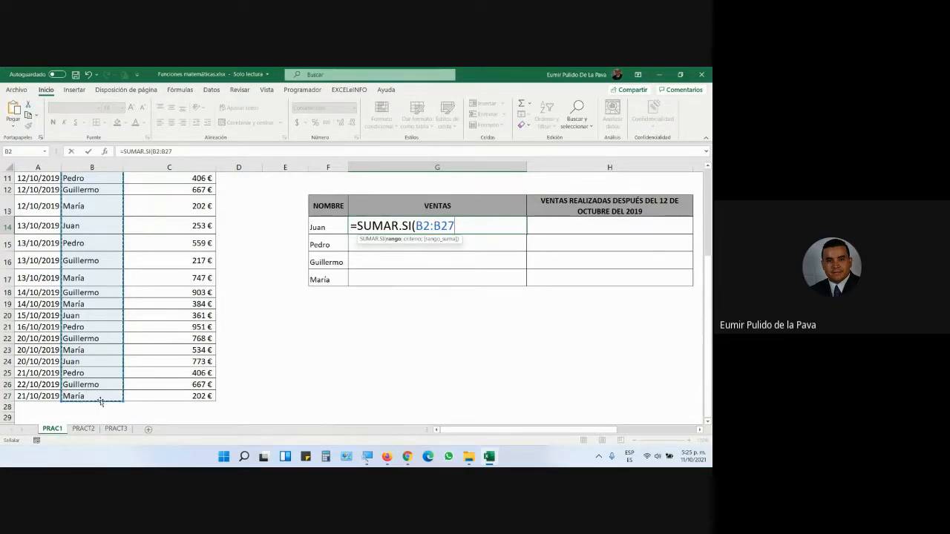
Magnify the screen to 200% and add ;"JUAN" as the criterion after B2:B27.
{"action": "type", "text": ";"}
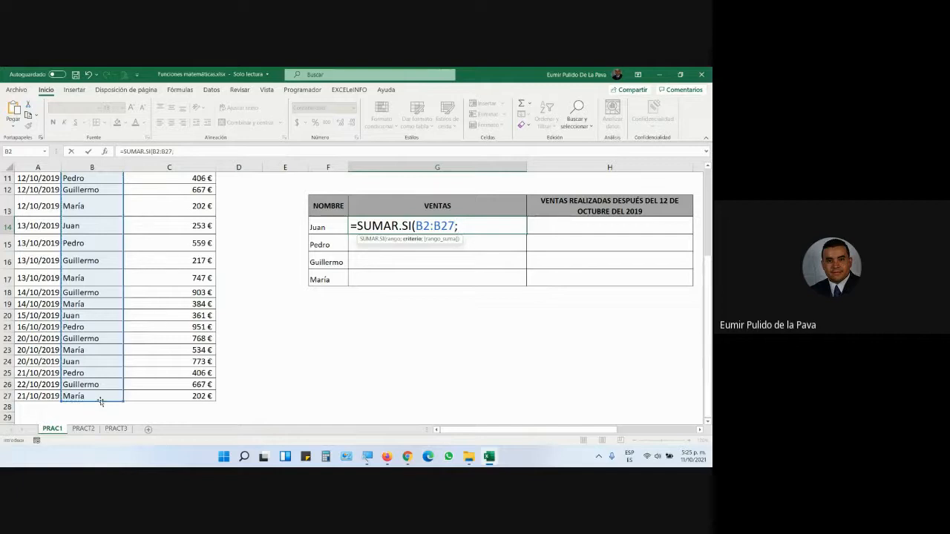
{"action": "left_click", "coordinate": [366, 456]}
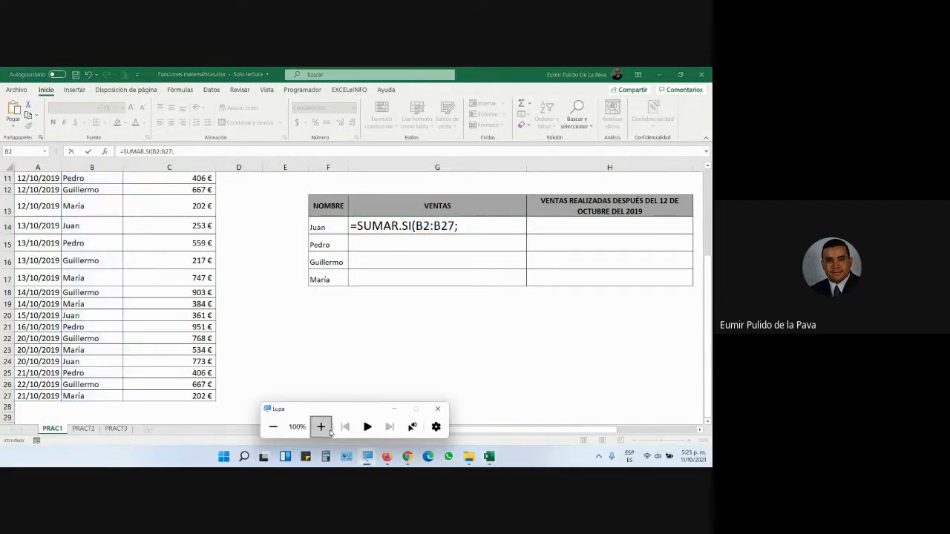
{"action": "left_click", "coordinate": [329, 429]}
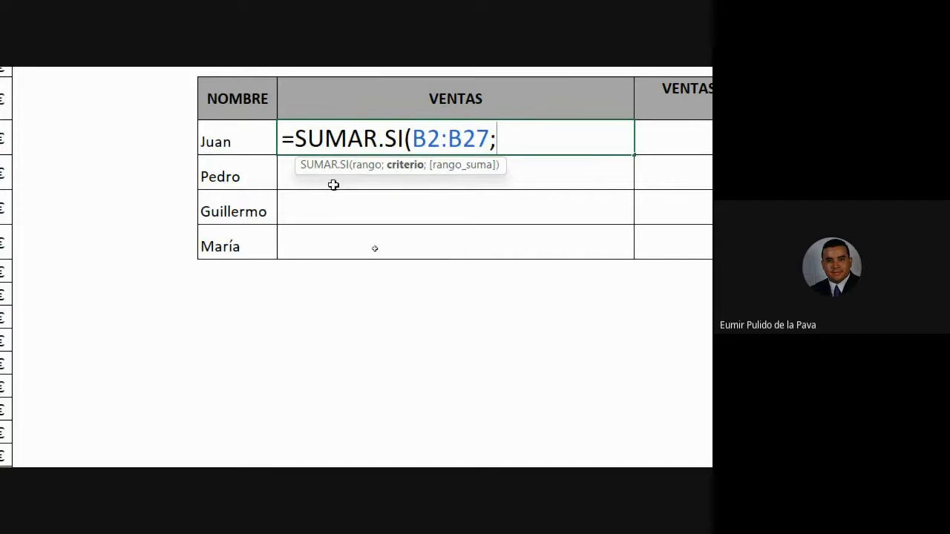
{"action": "left_click_drag", "start_coordinate": [298, 171], "coordinate": [232, 235]}
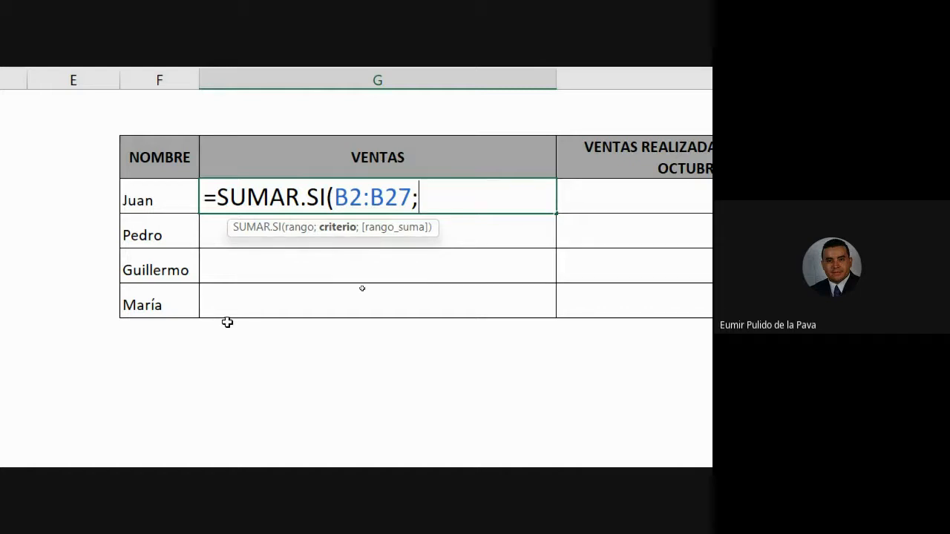
{"action": "type", "text": "\"JUAN"}
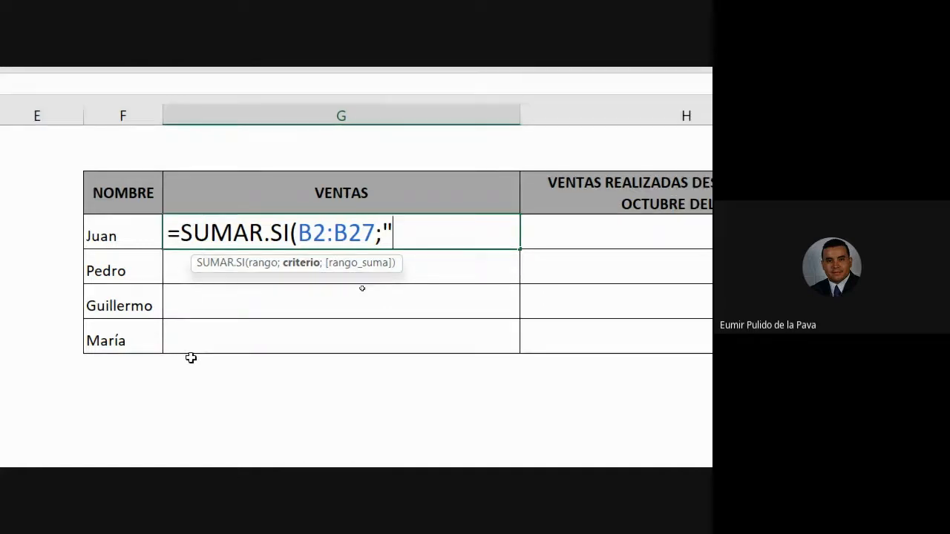
{"action": "type", "text": "\""}
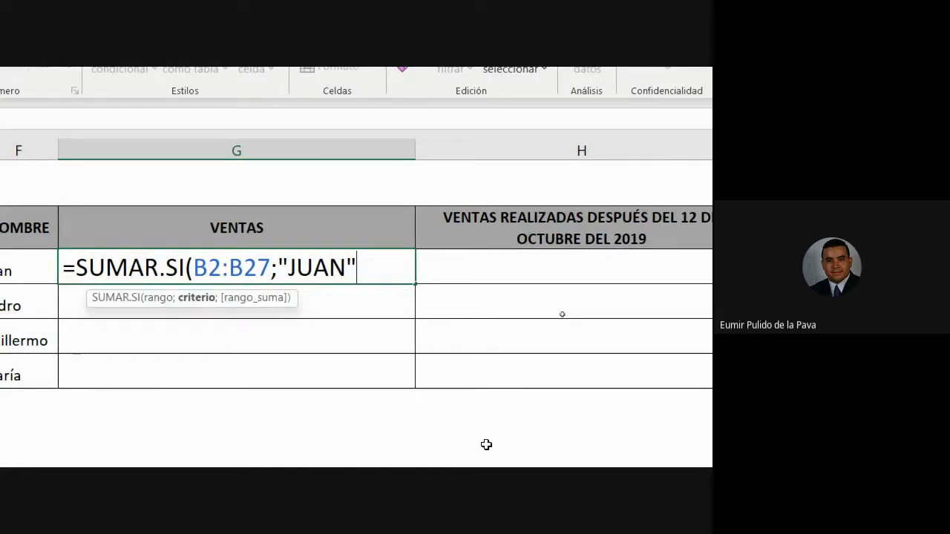
Try C2:C27 as sum range, remove it, and commit =SUMAR.SI(B2:B27;"JUAN") showing - €.
{"action": "type", "text": ")"}
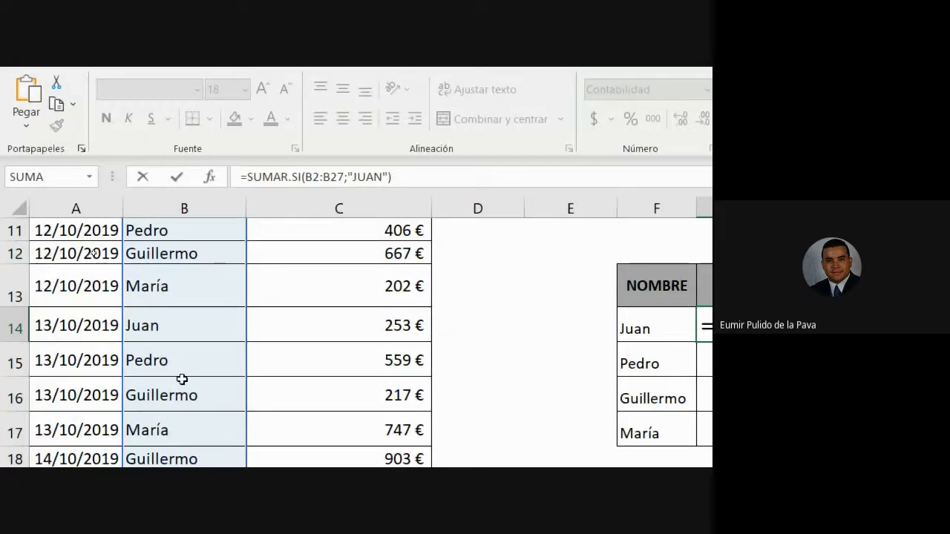
{"action": "scroll", "coordinate": [187, 377], "scroll_direction": "up", "scroll_amount": 3}
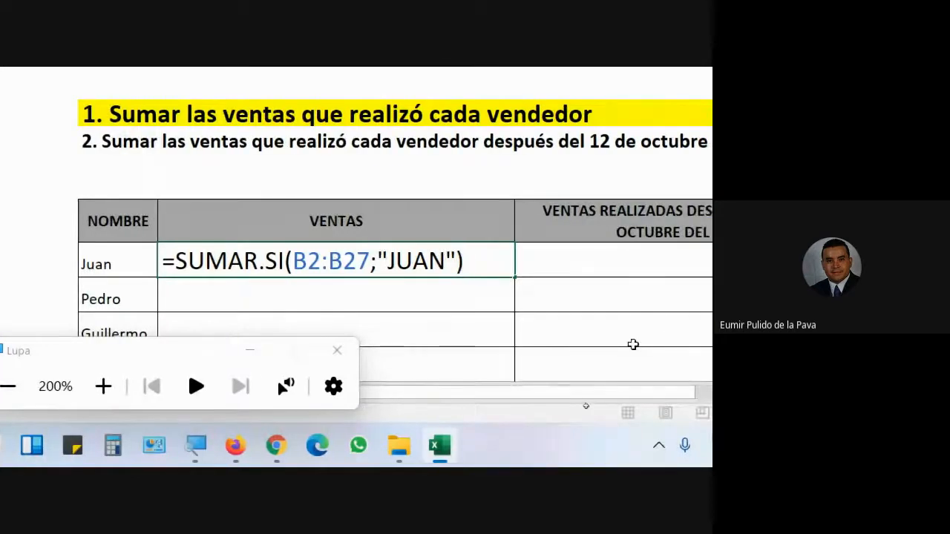
{"action": "key", "text": "BackSpace"}
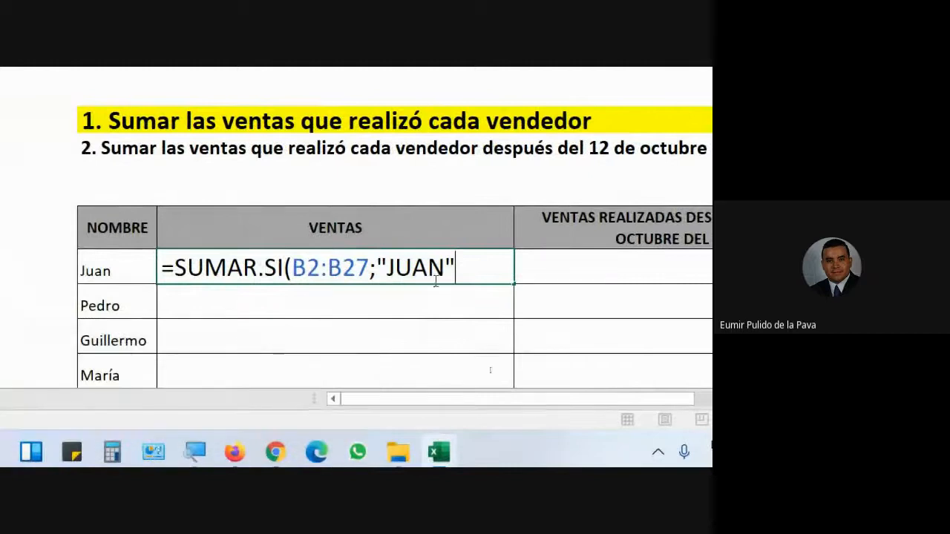
{"action": "type", "text": ";"}
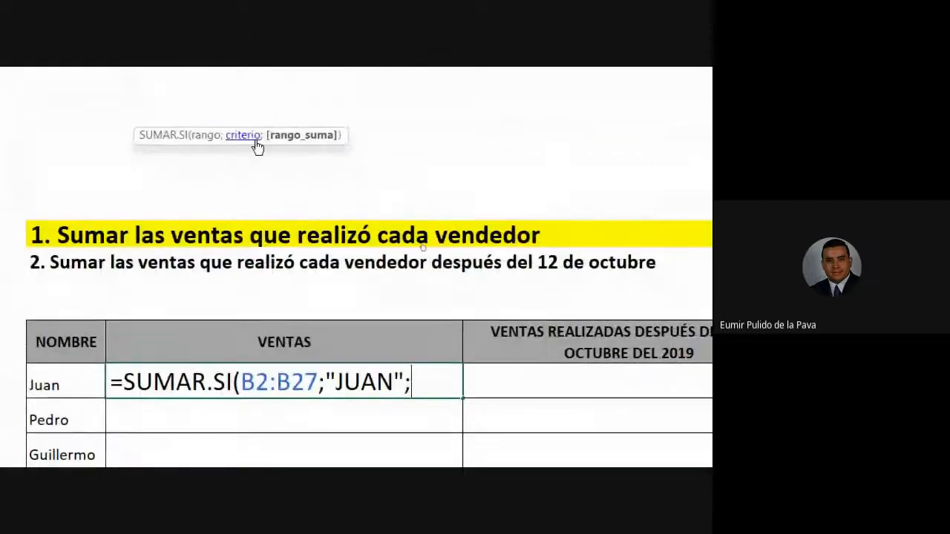
{"action": "left_click_drag", "start_coordinate": [137, 141], "coordinate": [191, 421]}
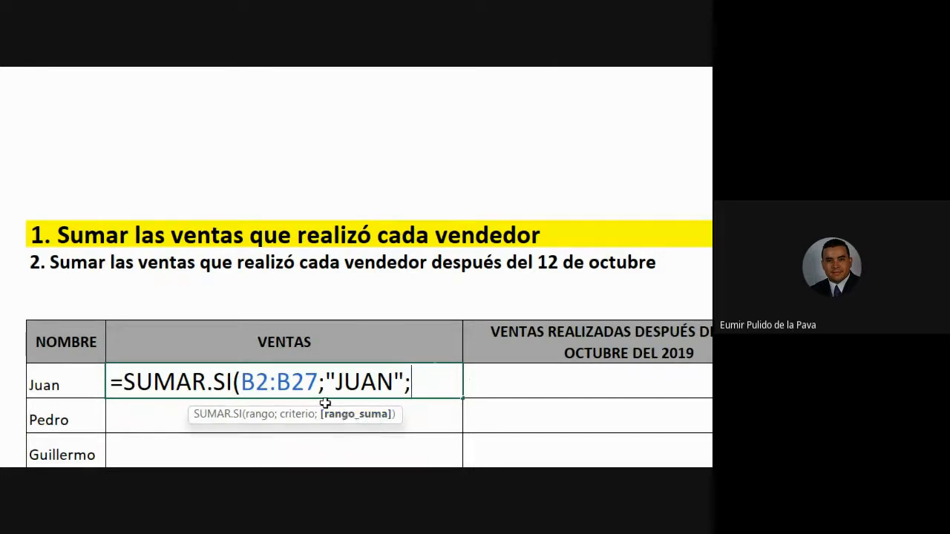
{"action": "left_click_drag", "start_coordinate": [166, 159], "coordinate": [172, 327]}
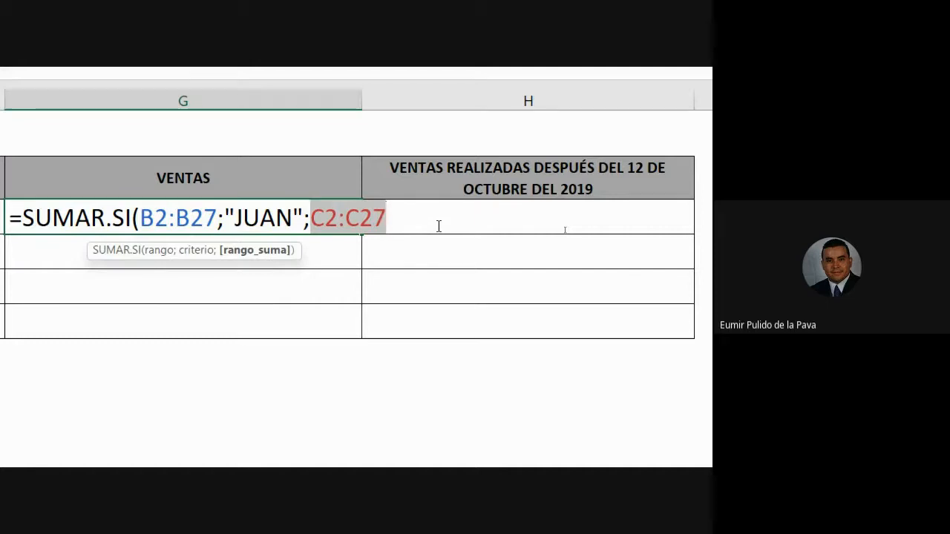
{"action": "key", "text": "BackSpace"}
{"action": "key", "text": "BackSpace"}
{"action": "type", "text": ")"}
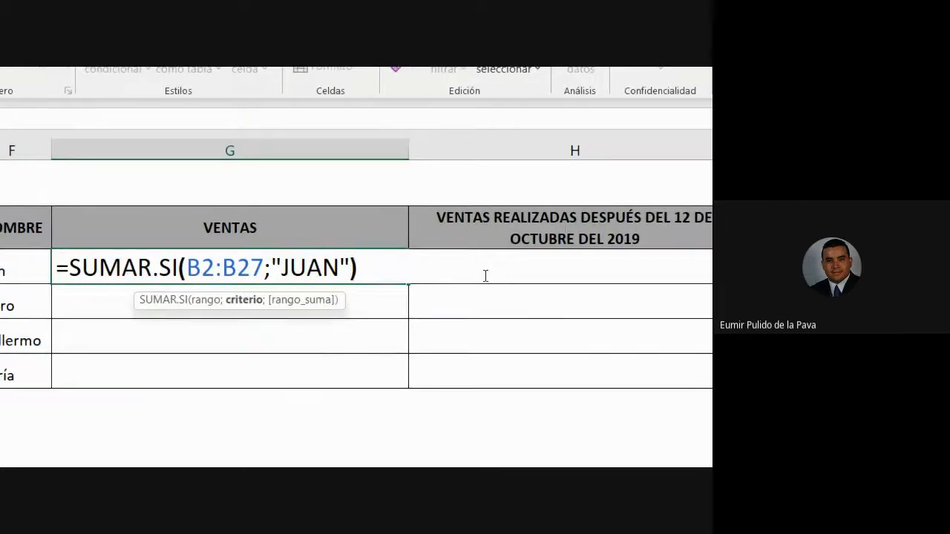
{"action": "key", "text": "Return"}
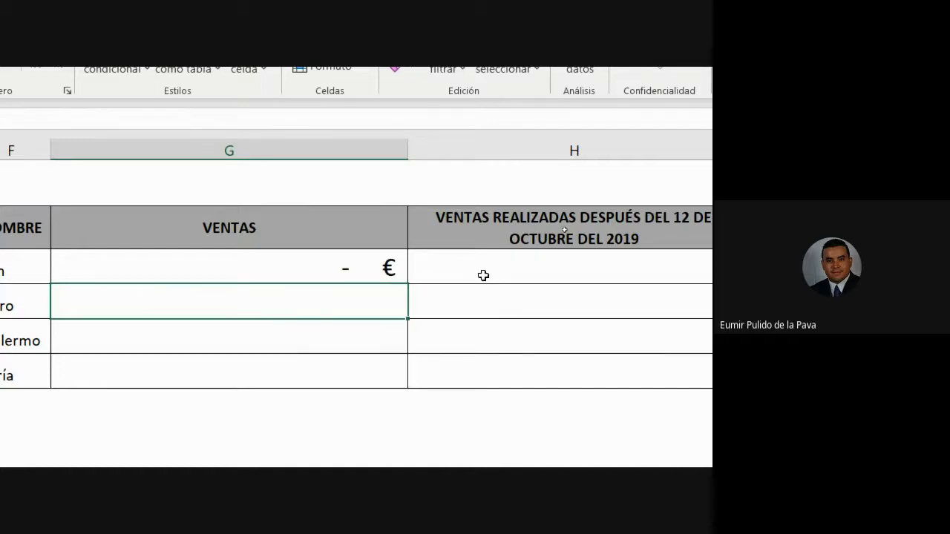
Reopen Juan's formula and append C2:C27 as the sum range after "JUAN".
{"action": "double_click", "coordinate": [384, 267]}
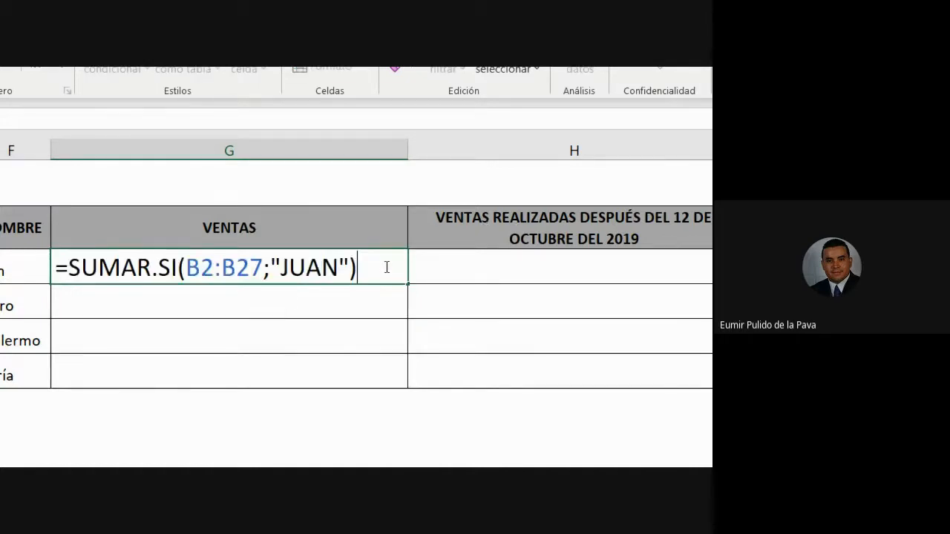
{"action": "key", "text": "BackSpace"}
{"action": "type", "text": ";"}
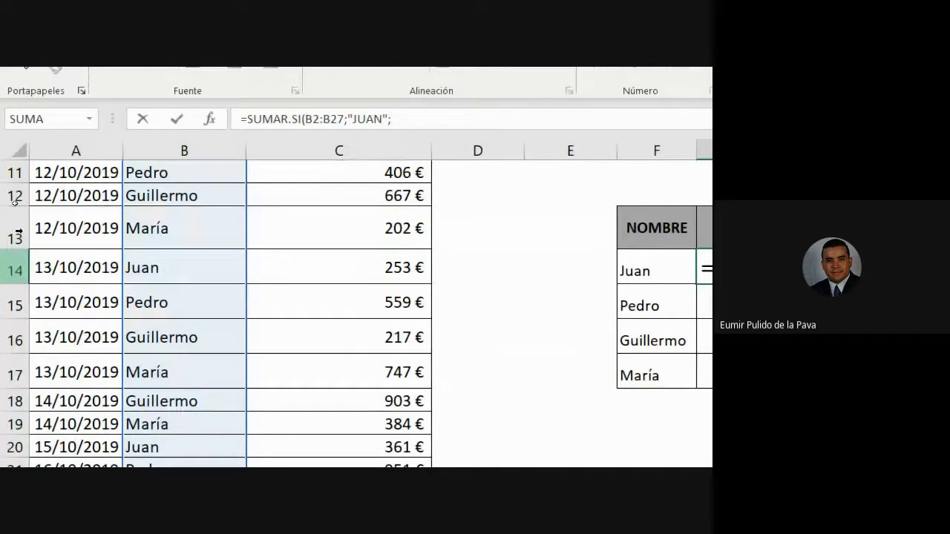
{"action": "scroll", "coordinate": [329, 301], "scroll_direction": "up", "scroll_amount": 4}
{"action": "left_click_drag", "start_coordinate": [334, 233], "coordinate": [353, 343]}
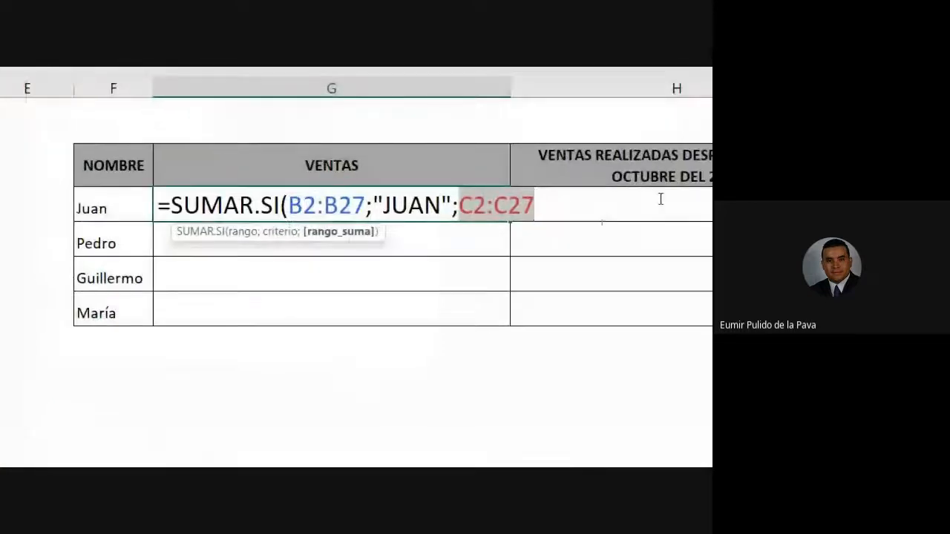
{"action": "type", "text": ")"}
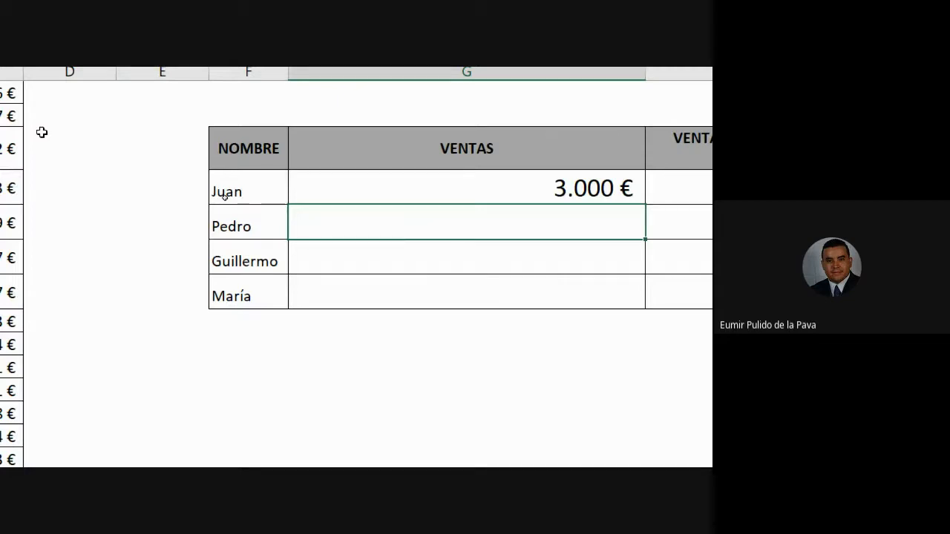
{"action": "double_click", "coordinate": [406, 187]}
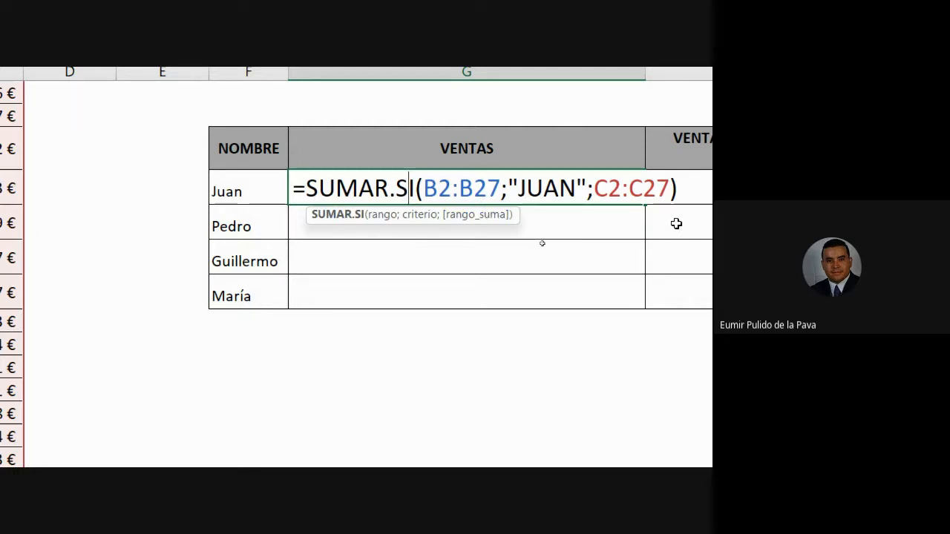
{"action": "key", "text": "Return"}
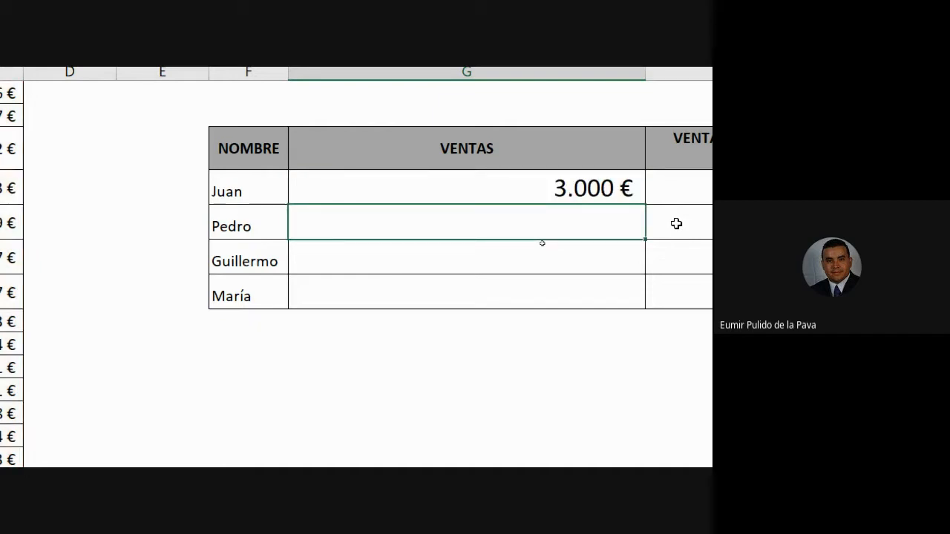
{"action": "type", "text": "=SUMA"}
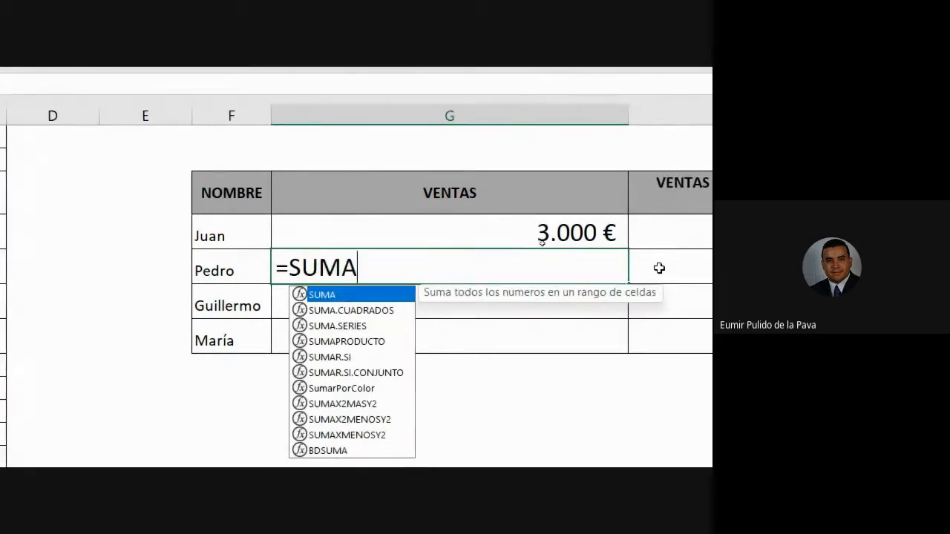
{"action": "key", "text": "Escape"}
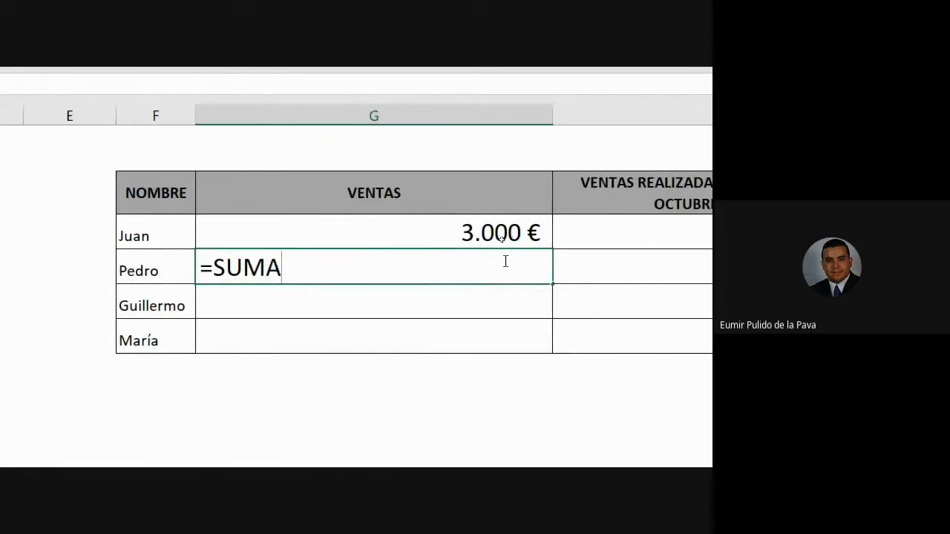
{"action": "key", "text": "Escape"}
{"action": "left_click", "coordinate": [484, 239]}
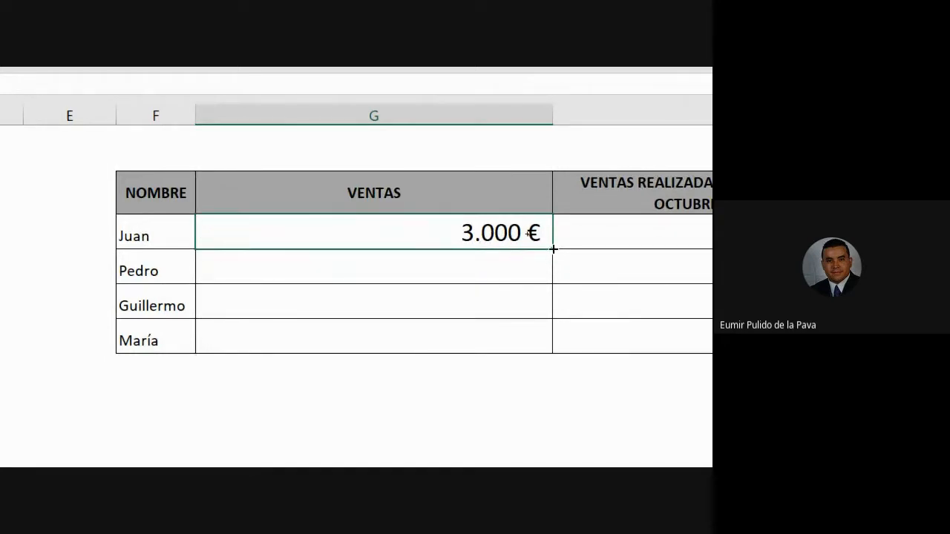
{"action": "left_click_drag", "start_coordinate": [553, 251], "coordinate": [550, 359]}
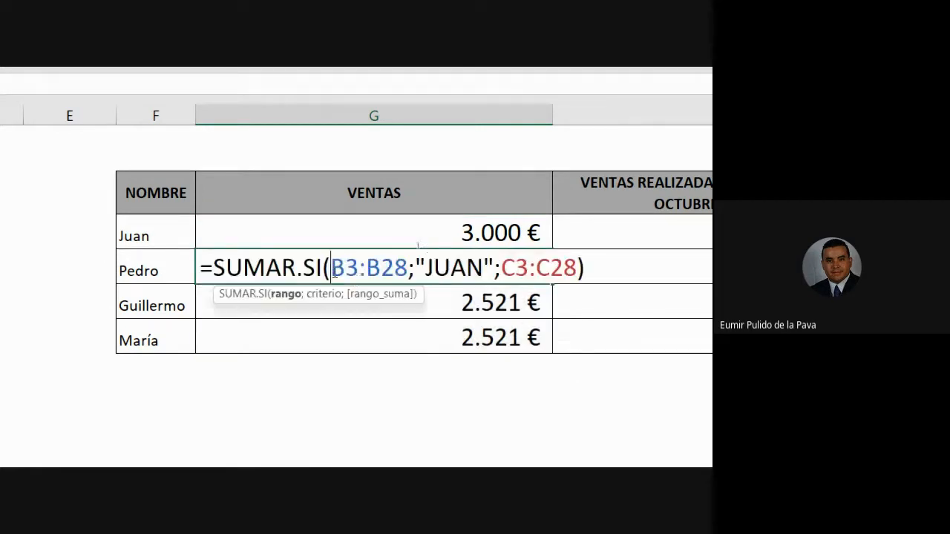
{"action": "double_click", "coordinate": [333, 274]}
{"action": "left_click_drag", "start_coordinate": [332, 267], "coordinate": [406, 267]}
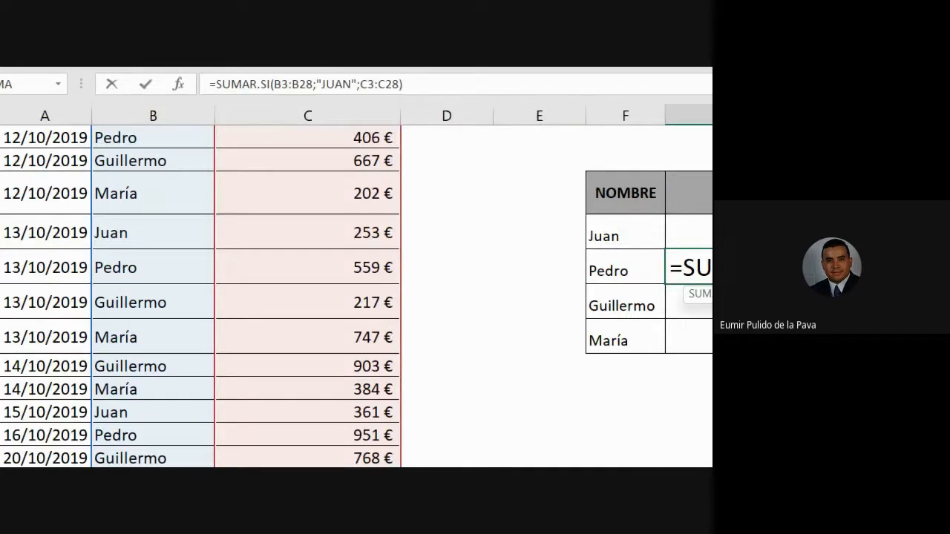
{"action": "scroll", "coordinate": [93, 319], "scroll_direction": "up", "scroll_amount": 4}
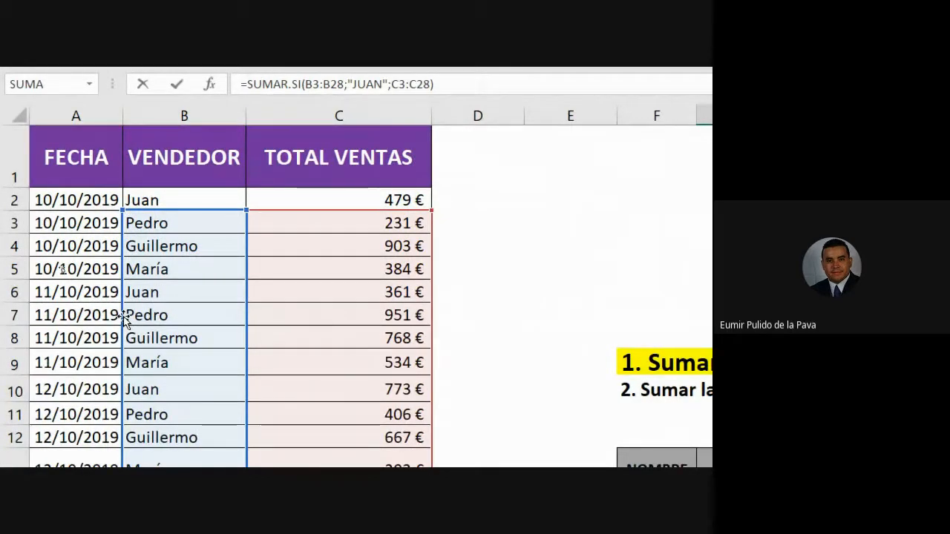
{"action": "key", "text": "Return"}
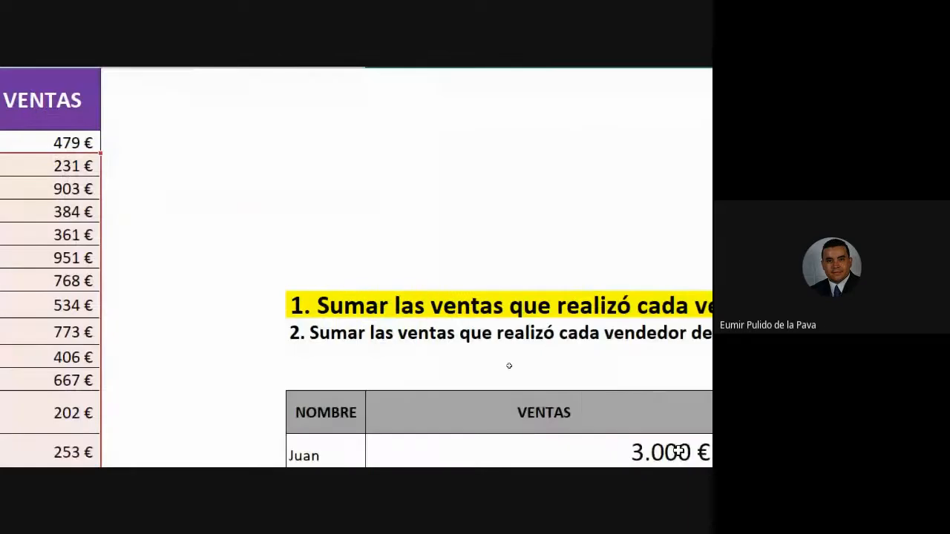
{"action": "double_click", "coordinate": [195, 359]}
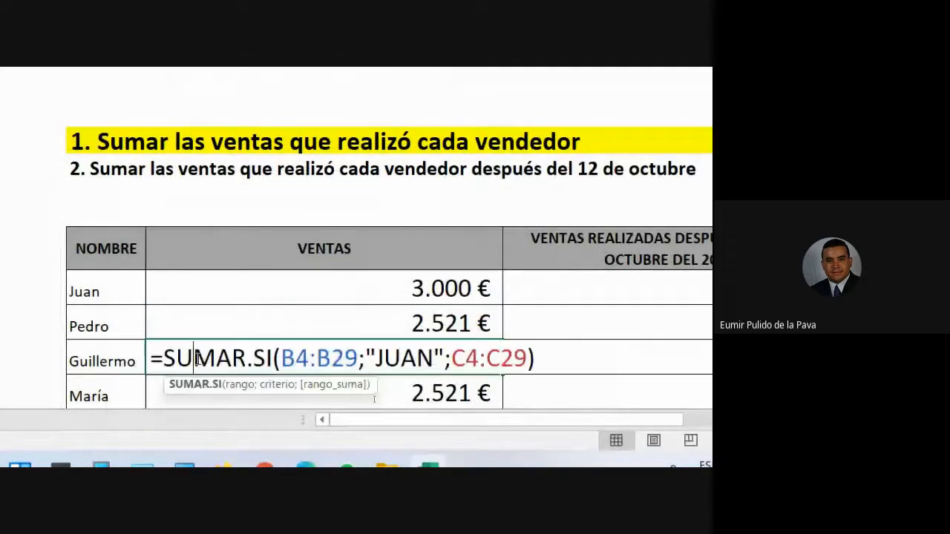
{"action": "left_click_drag", "start_coordinate": [283, 358], "coordinate": [358, 359]}
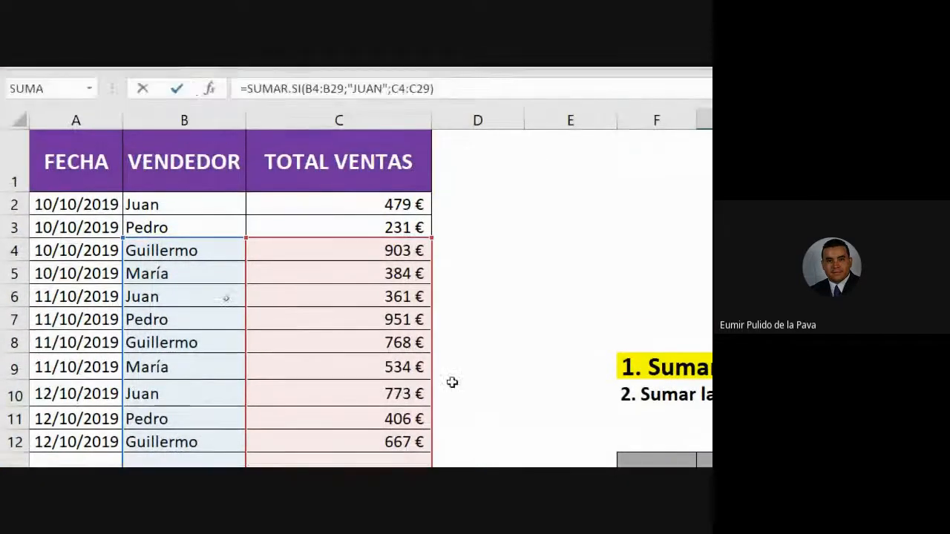
{"action": "scroll", "coordinate": [433, 440], "scroll_direction": "down", "scroll_amount": 10}
{"action": "scroll", "coordinate": [433, 440], "scroll_direction": "up", "scroll_amount": 2}
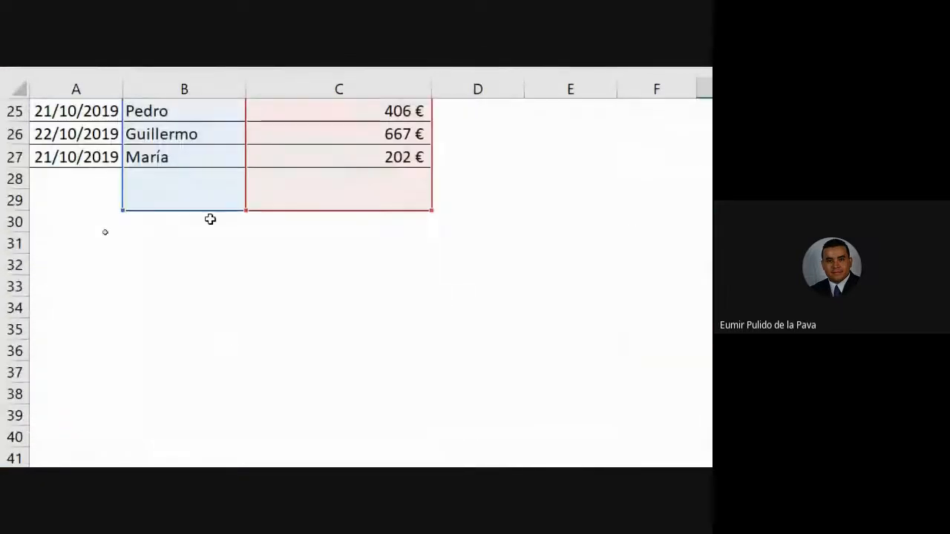
{"action": "key", "text": "Return"}
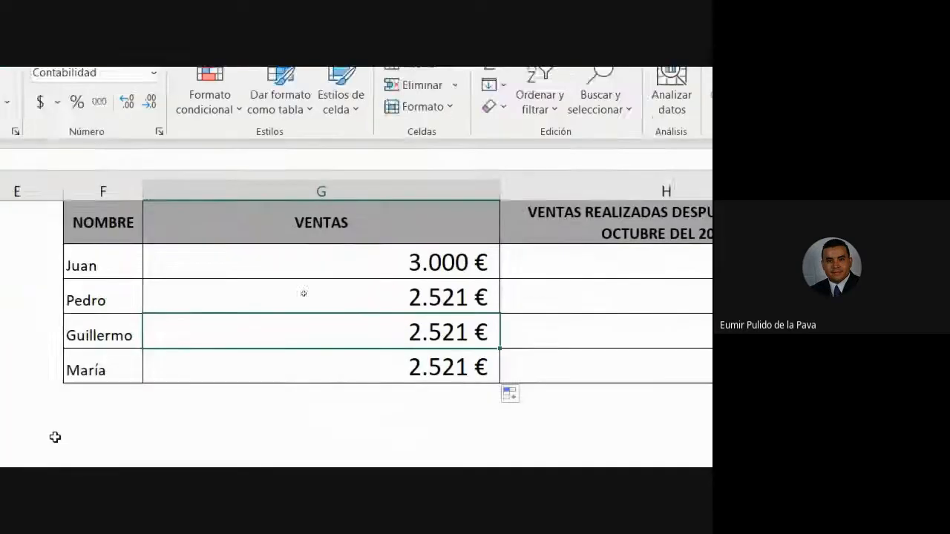
{"action": "left_click", "coordinate": [193, 359]}
{"action": "double_click", "coordinate": [194, 361]}
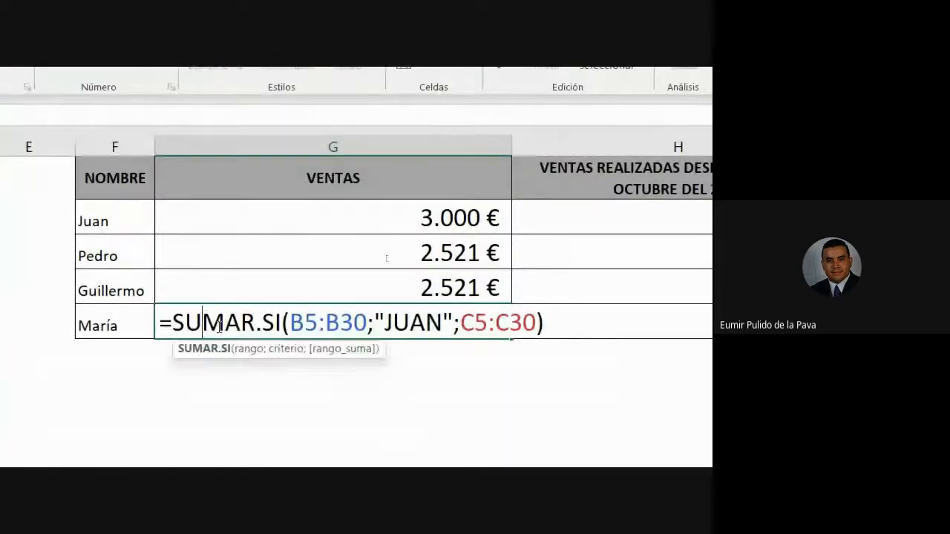
{"action": "left_click_drag", "start_coordinate": [277, 367], "coordinate": [309, 373]}
{"action": "left_click_drag", "start_coordinate": [322, 328], "coordinate": [366, 324]}
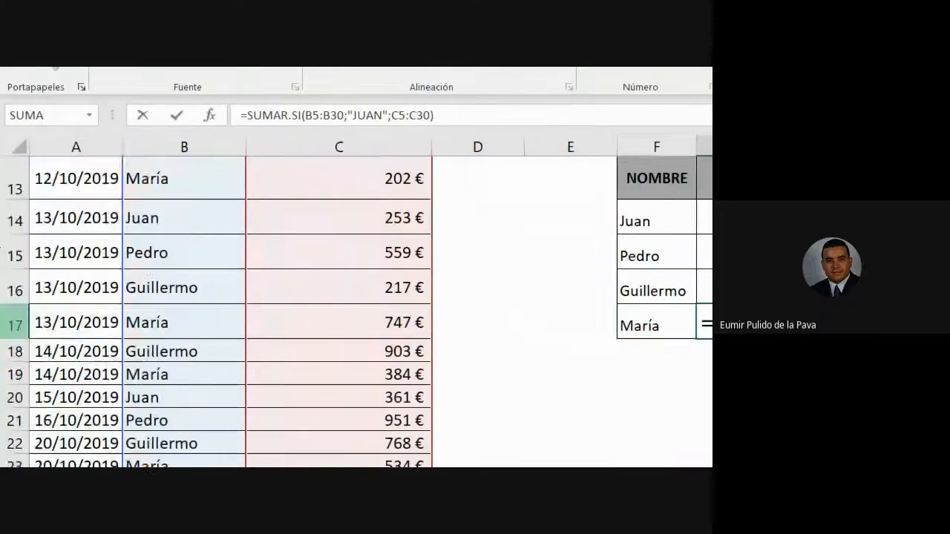
{"action": "scroll", "coordinate": [315, 340], "scroll_direction": "up", "scroll_amount": 4}
{"action": "scroll", "coordinate": [231, 366], "scroll_direction": "down", "scroll_amount": 8}
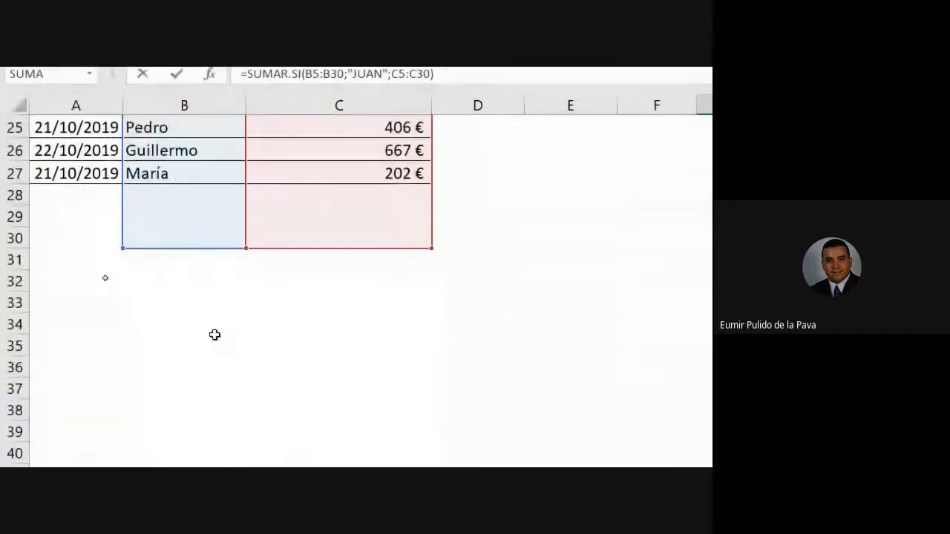
{"action": "key", "text": "Escape"}
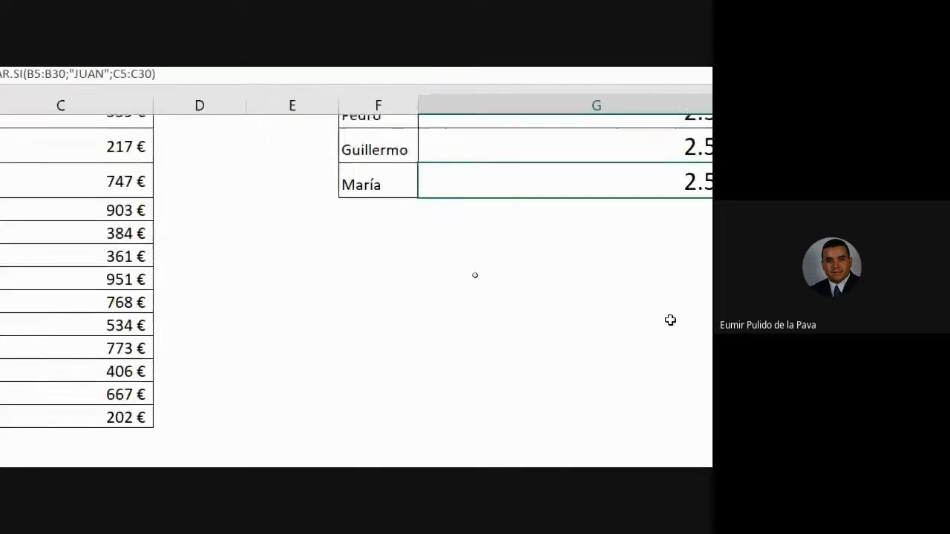
{"action": "scroll", "coordinate": [475, 275], "scroll_direction": "up", "scroll_amount": 2}
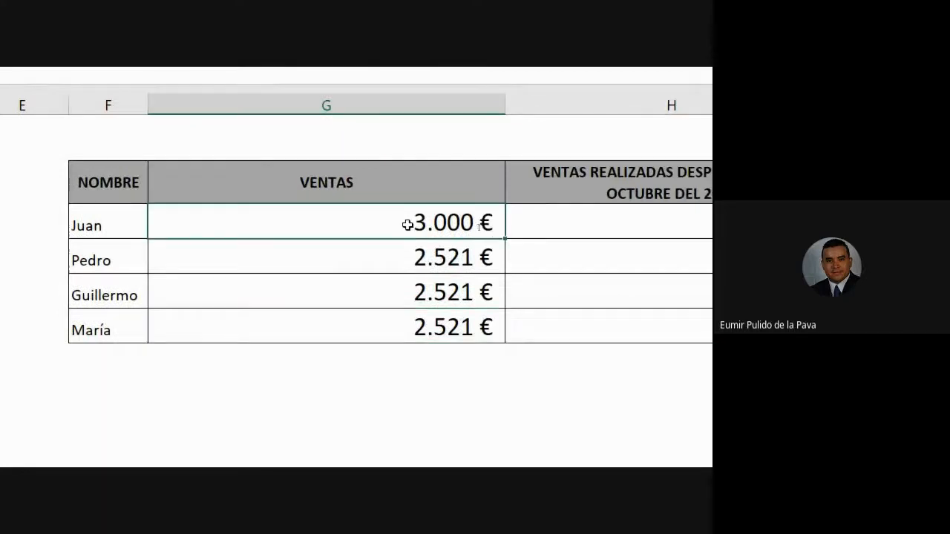
Open Juan's formula and highlight its ranges, cancelling an accidental º entry.
{"action": "double_click", "coordinate": [408, 224]}
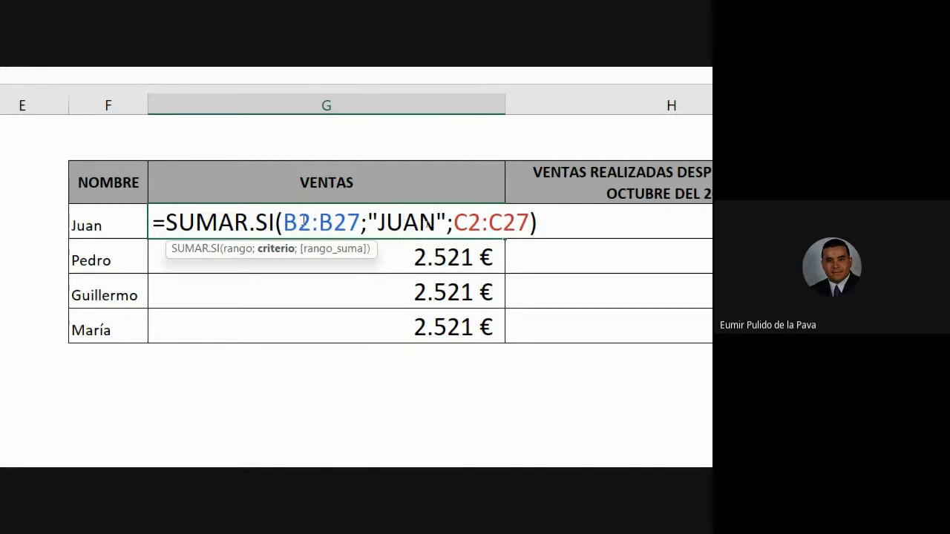
{"action": "left_click_drag", "start_coordinate": [297, 222], "coordinate": [360, 222]}
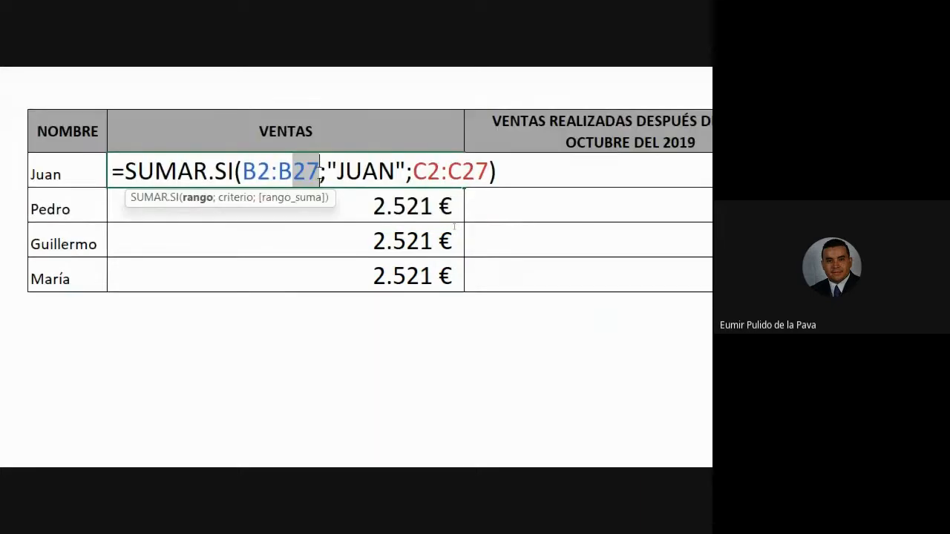
{"action": "left_click", "coordinate": [473, 222]}
{"action": "left_click_drag", "start_coordinate": [391, 133], "coordinate": [461, 133]}
{"action": "type", "text": "º"}
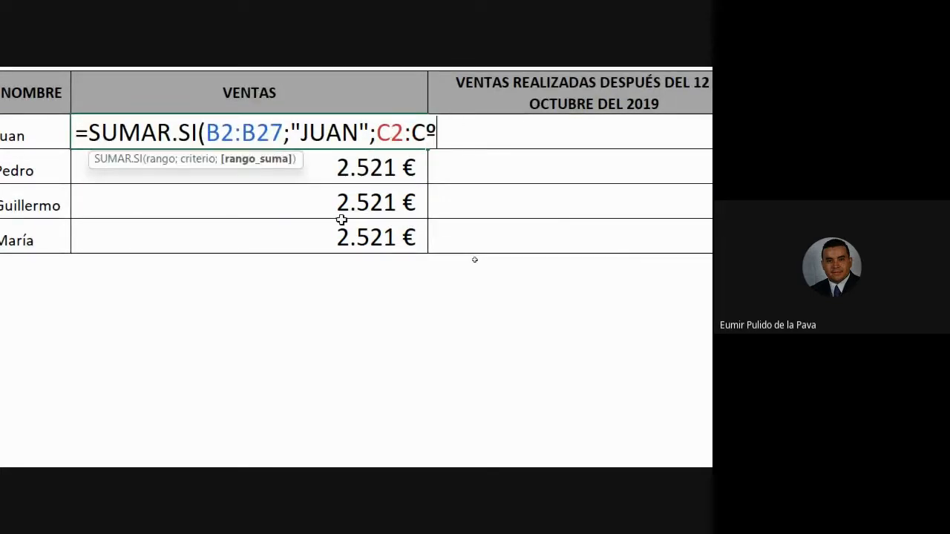
{"action": "left_click_drag", "start_coordinate": [210, 133], "coordinate": [283, 132]}
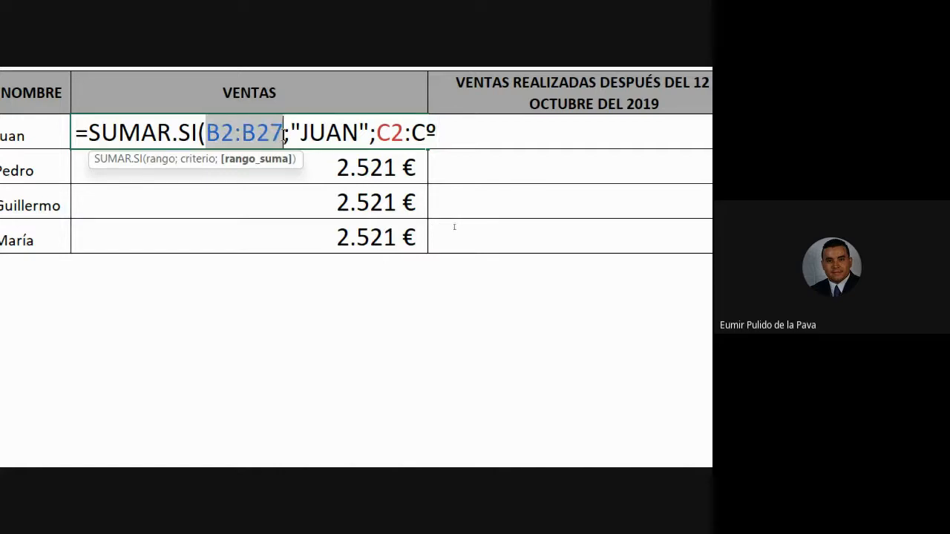
{"action": "key", "text": "Escape"}
Use F4 to lock the rows as B$2:B$27 and C$2:C$27, then commit.
{"action": "double_click", "coordinate": [385, 133]}
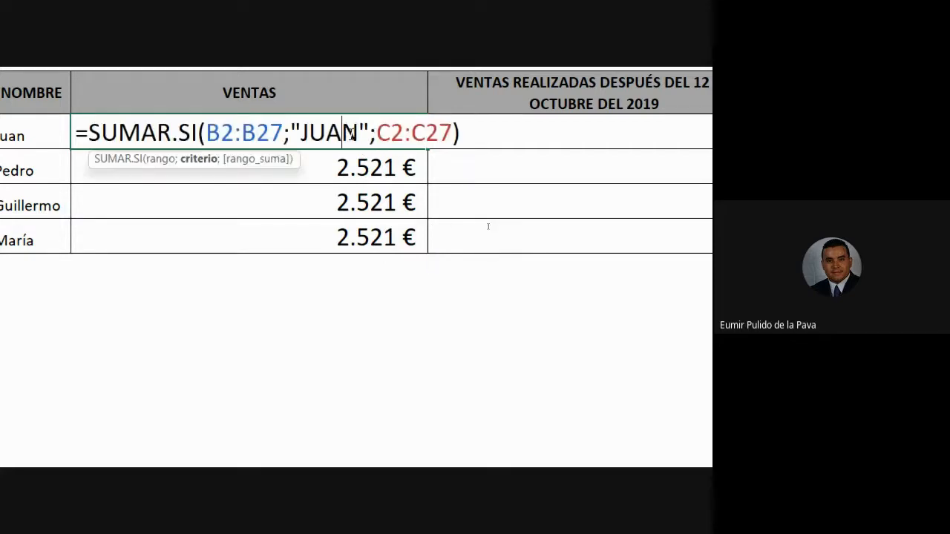
{"action": "left_click_drag", "start_coordinate": [376, 134], "coordinate": [452, 133]}
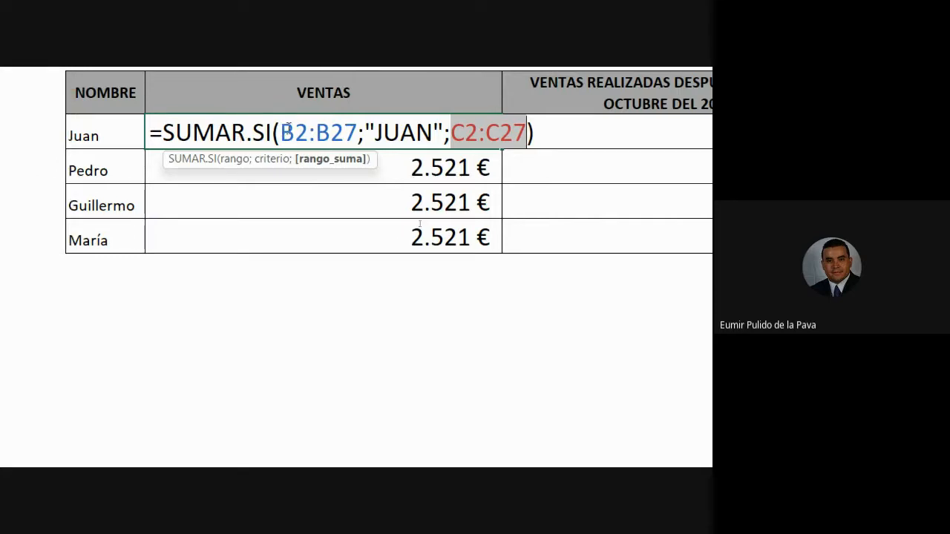
{"action": "left_click_drag", "start_coordinate": [283, 131], "coordinate": [359, 135]}
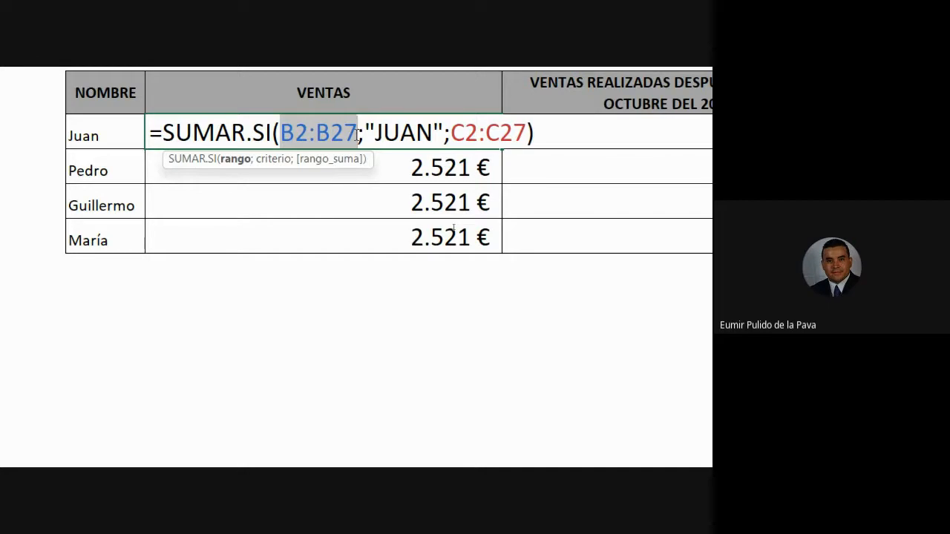
{"action": "key", "text": "F4"}
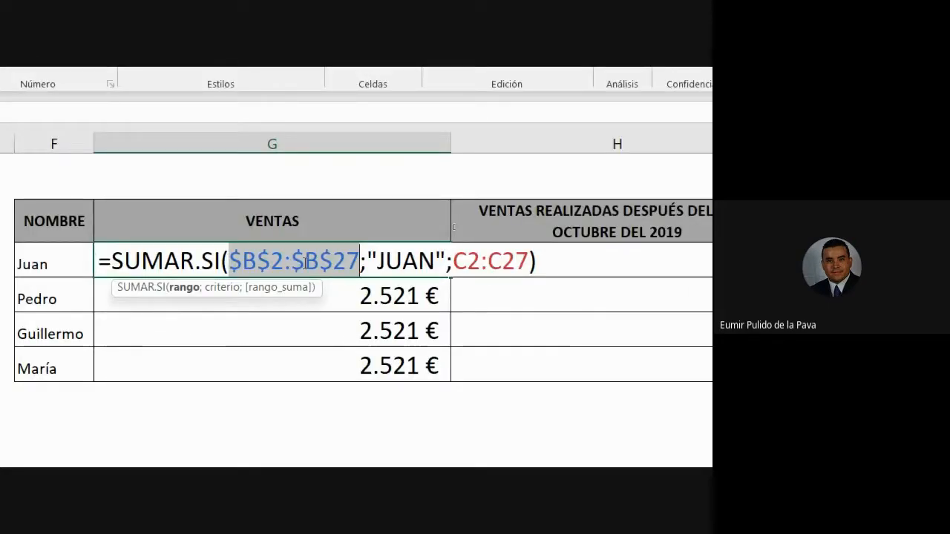
{"action": "key", "text": "F4"}
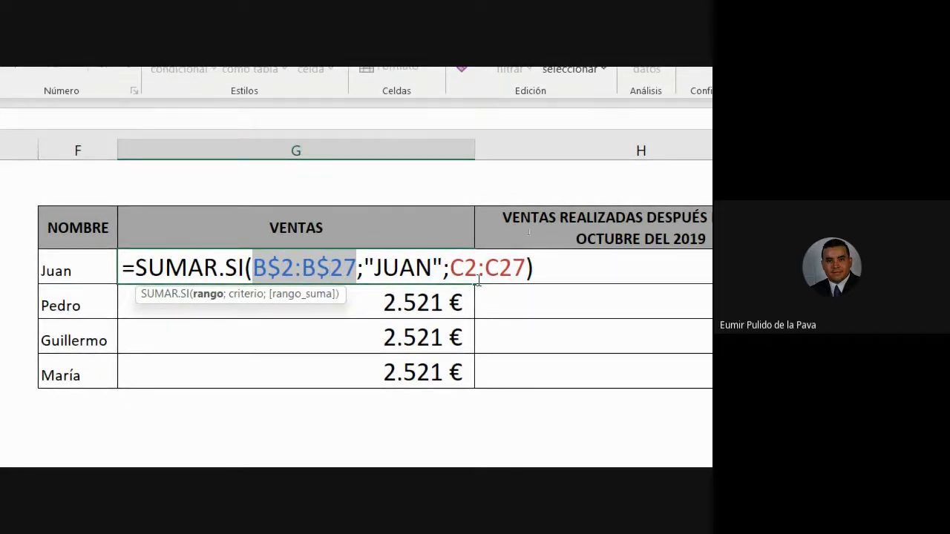
{"action": "left_click_drag", "start_coordinate": [450, 269], "coordinate": [523, 270]}
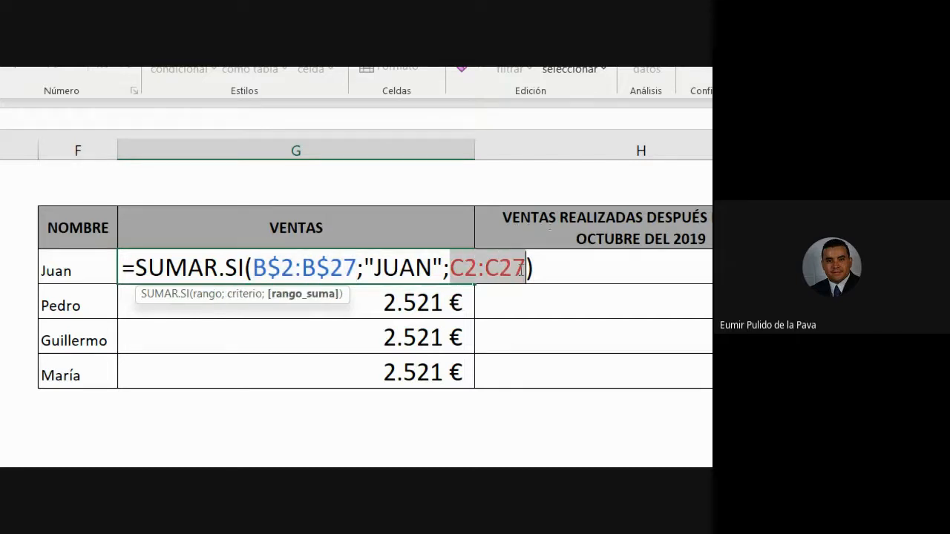
{"action": "key", "text": "F4"}
{"action": "key", "text": "F4"}
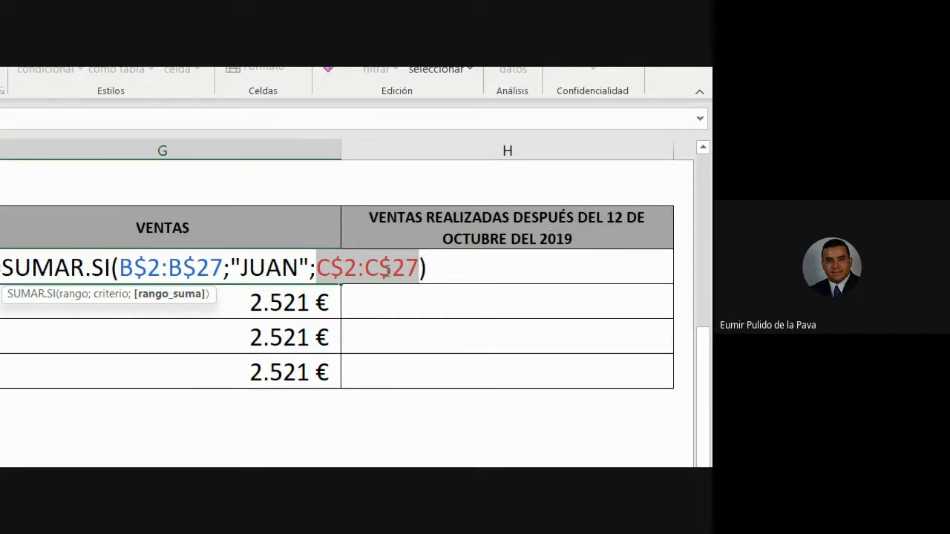
{"action": "key", "text": "Return"}
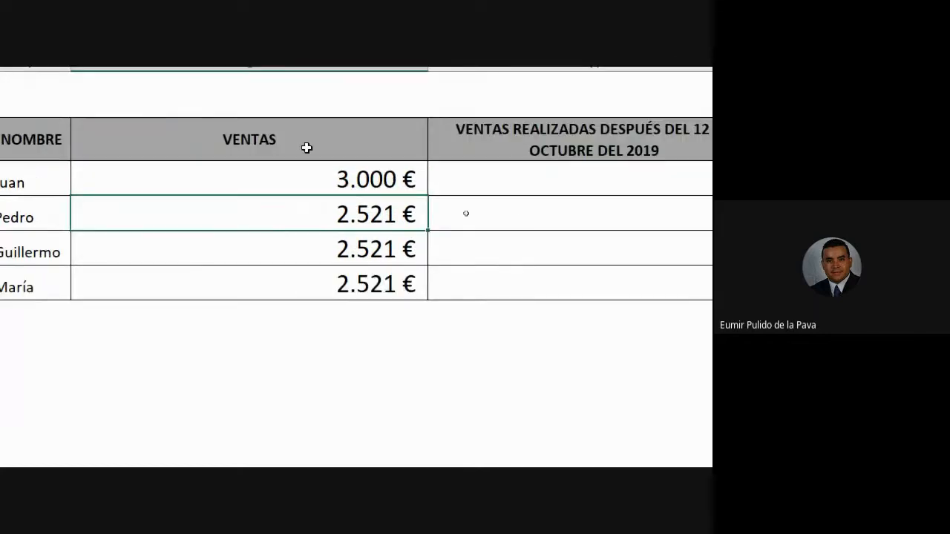
Fill Juan's row-locked formula down to María's row and inspect Juan's formula.
{"action": "left_click", "coordinate": [400, 182]}
{"action": "left_click_drag", "start_coordinate": [428, 195], "coordinate": [421, 299]}
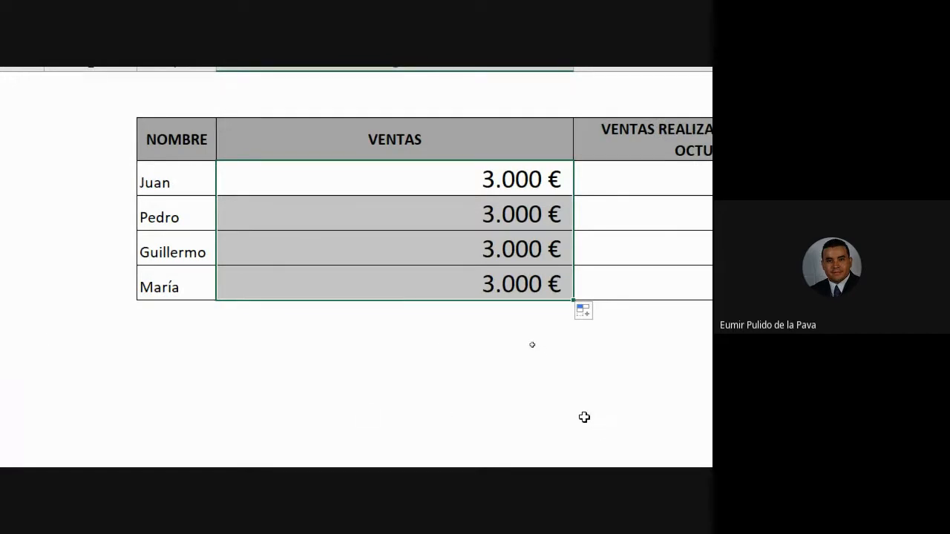
{"action": "left_click", "coordinate": [382, 181]}
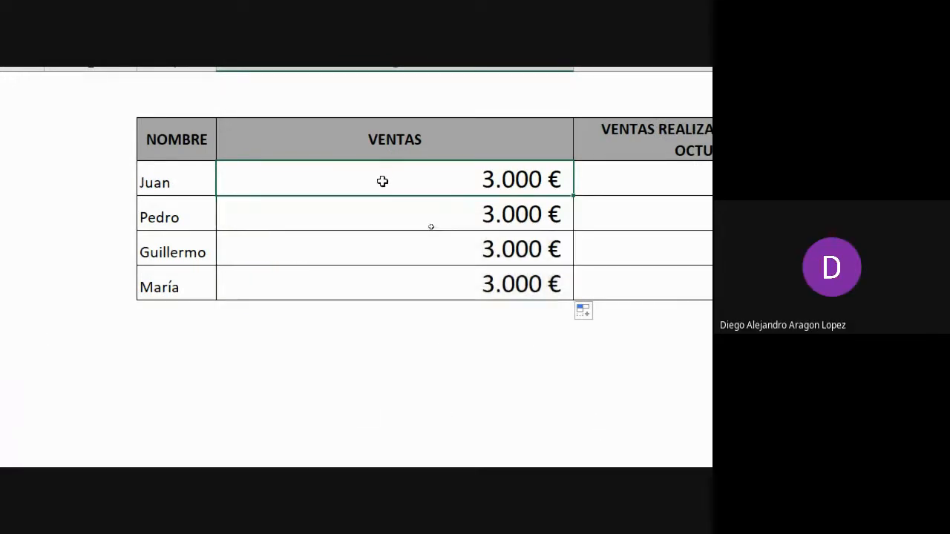
{"action": "double_click", "coordinate": [382, 181]}
{"action": "left_click_drag", "start_coordinate": [465, 179], "coordinate": [541, 180]}
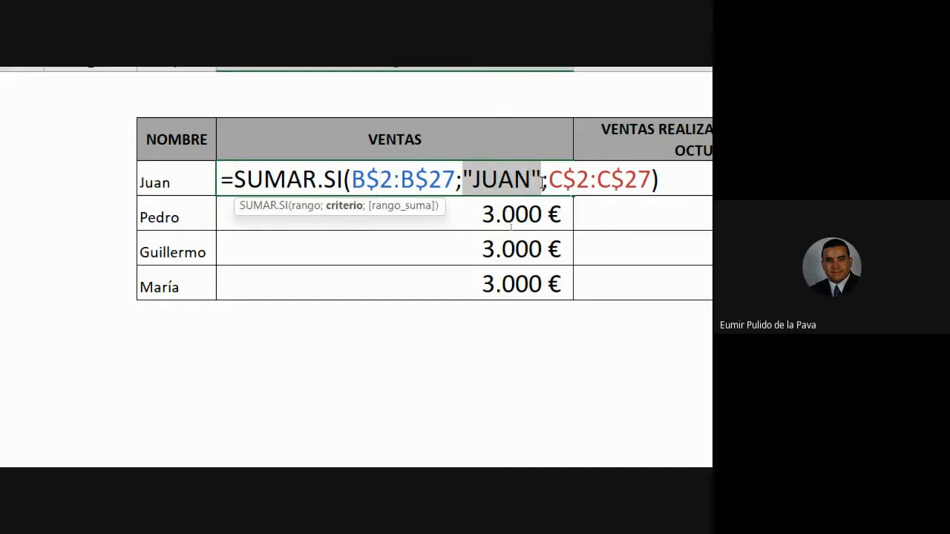
{"action": "key", "text": "Escape"}
Inspect Pedro's, Guillermo's and María's copies, each still using the "JUAN" criterion.
{"action": "double_click", "coordinate": [473, 214]}
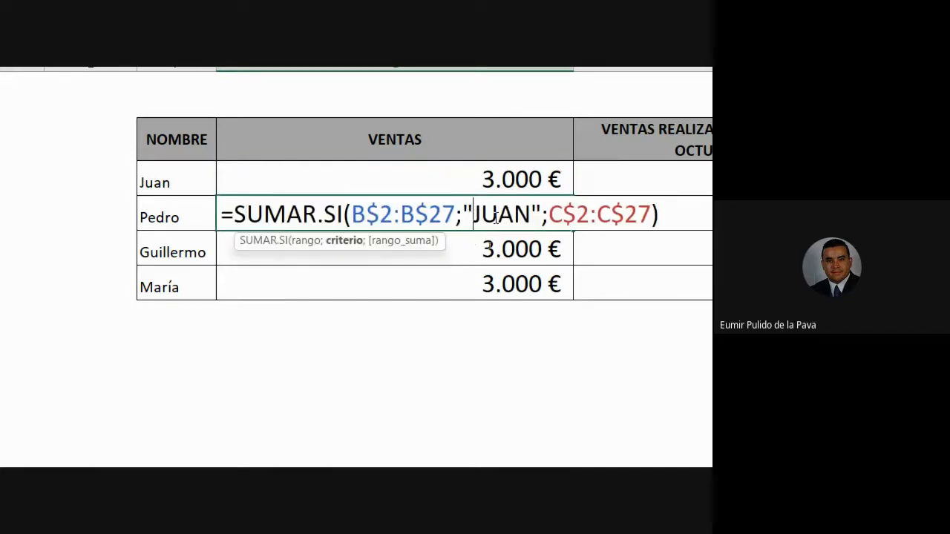
{"action": "key", "text": "Escape"}
{"action": "double_click", "coordinate": [465, 246]}
{"action": "left_click_drag", "start_coordinate": [472, 249], "coordinate": [527, 248]}
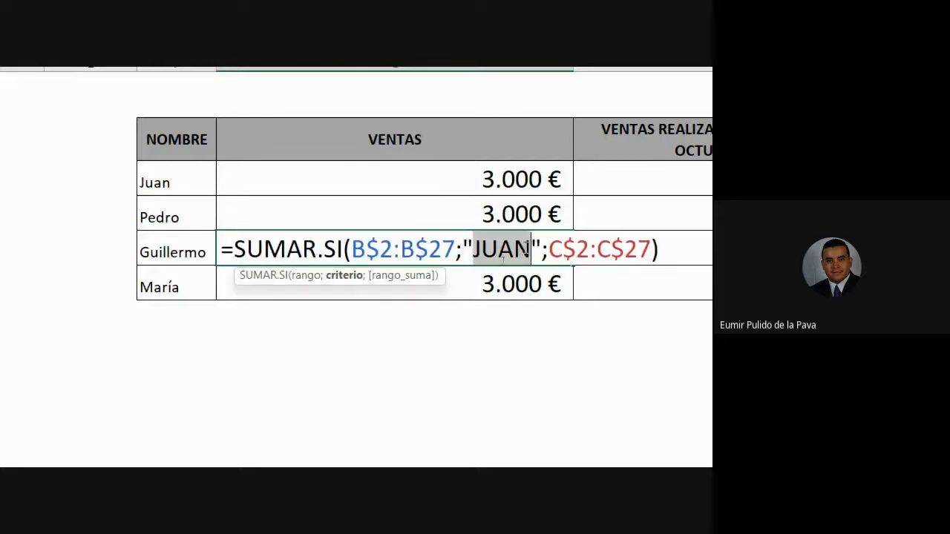
{"action": "key", "text": "Escape"}
{"action": "double_click", "coordinate": [477, 280]}
{"action": "left_click_drag", "start_coordinate": [473, 285], "coordinate": [514, 300]}
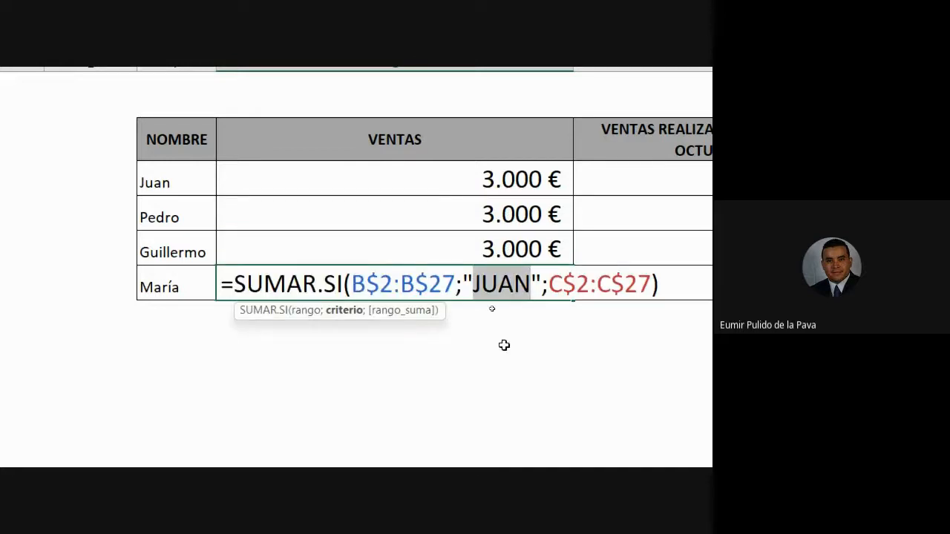
{"action": "key", "text": "Escape"}
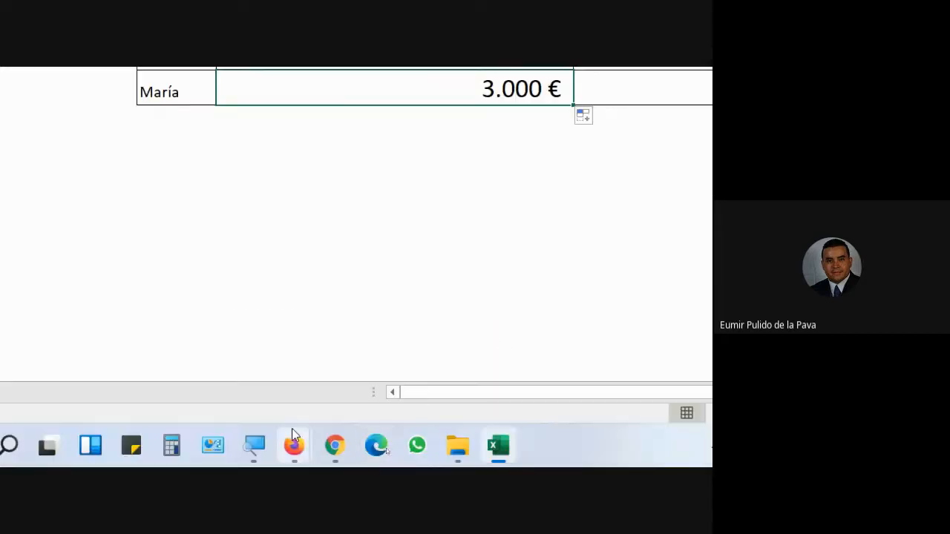
{"action": "left_click", "coordinate": [257, 446]}
{"action": "left_click", "coordinate": [82, 394]}
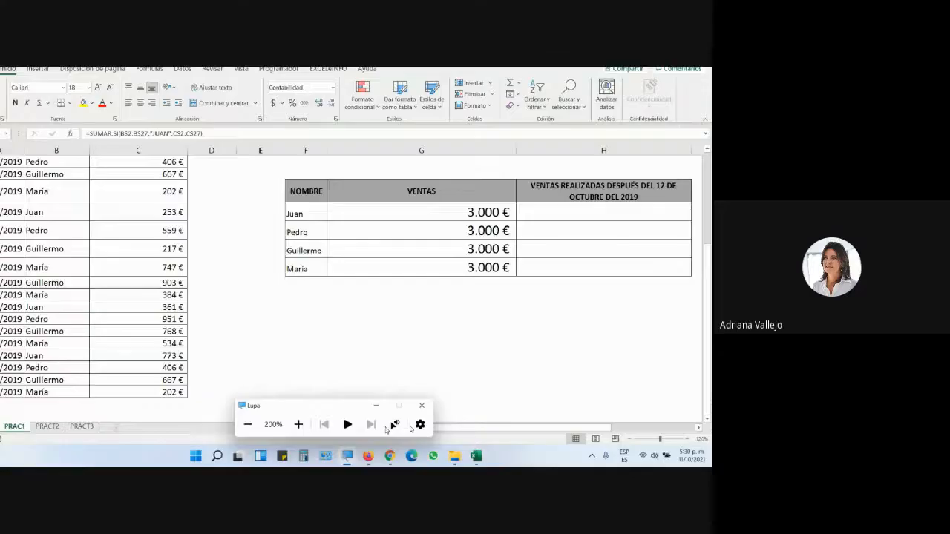
{"action": "mouse_move", "coordinate": [408, 461]}
{"action": "left_click", "coordinate": [354, 406]}
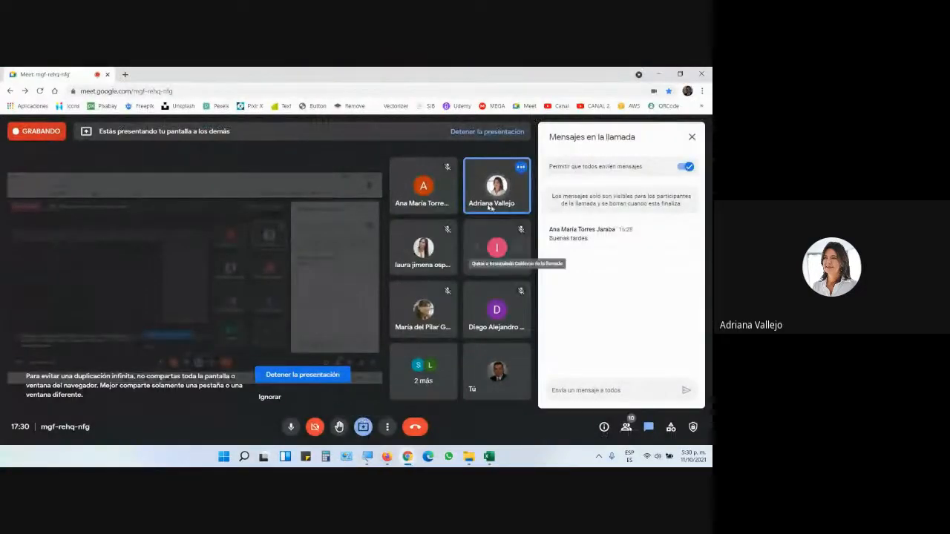
{"action": "left_click", "coordinate": [489, 456]}
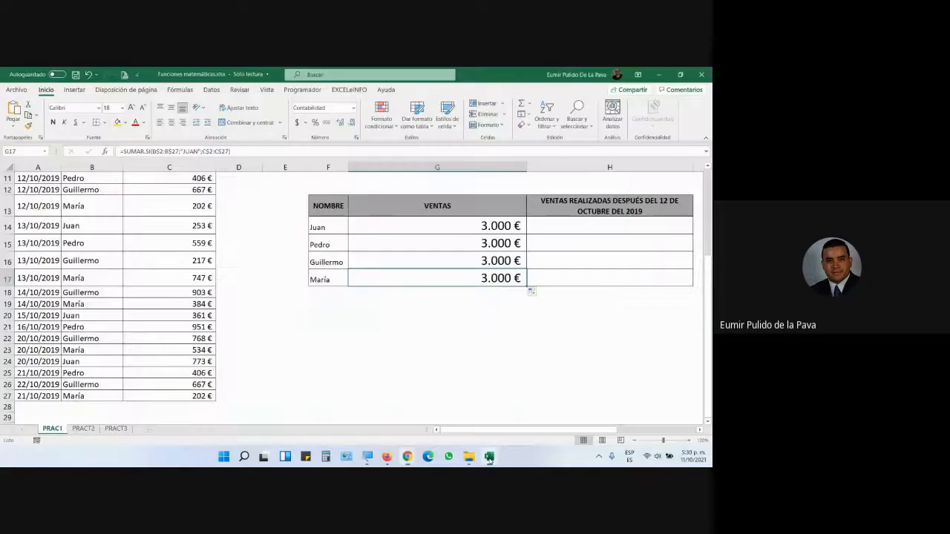
{"action": "double_click", "coordinate": [401, 226]}
{"action": "left_click_drag", "start_coordinate": [357, 226], "coordinate": [410, 226]}
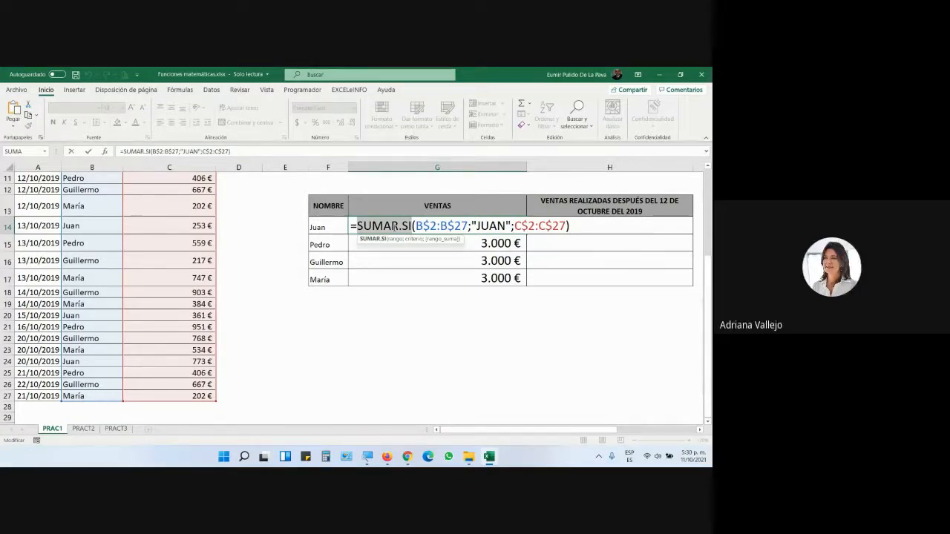
Commit Juan's SUMAR.SI formula and inspect Juan's and Pedro's VENTAS formulas.
{"action": "key", "text": "Return"}
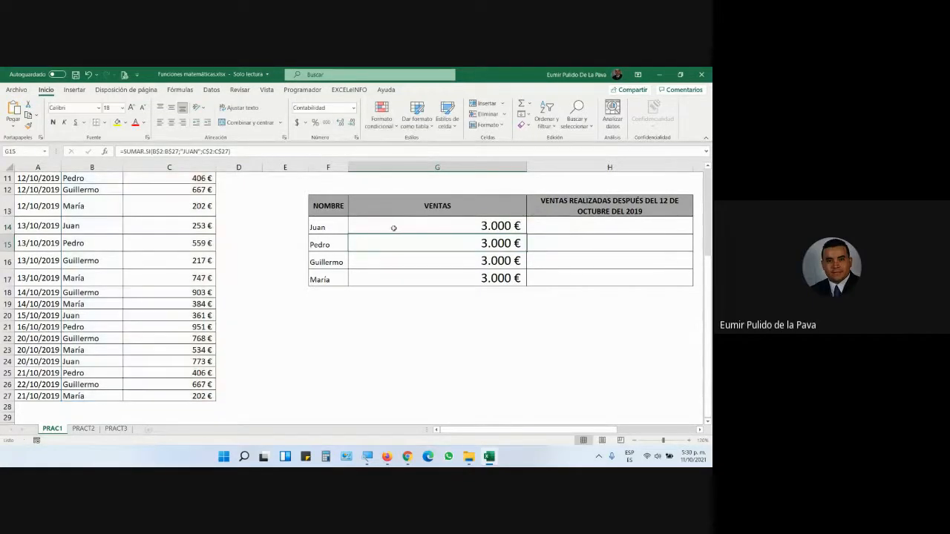
{"action": "double_click", "coordinate": [406, 221]}
{"action": "left_click", "coordinate": [426, 247]}
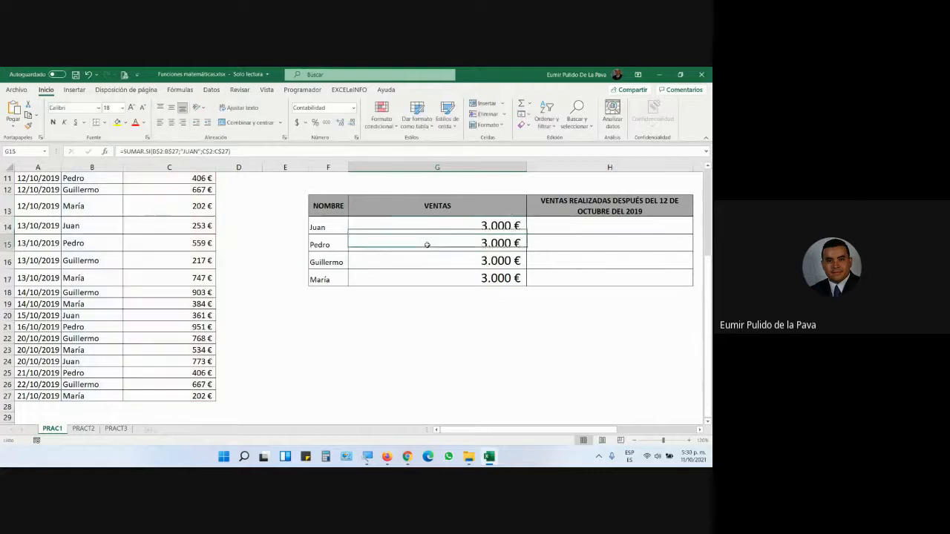
{"action": "double_click", "coordinate": [426, 245]}
{"action": "left_click", "coordinate": [436, 266]}
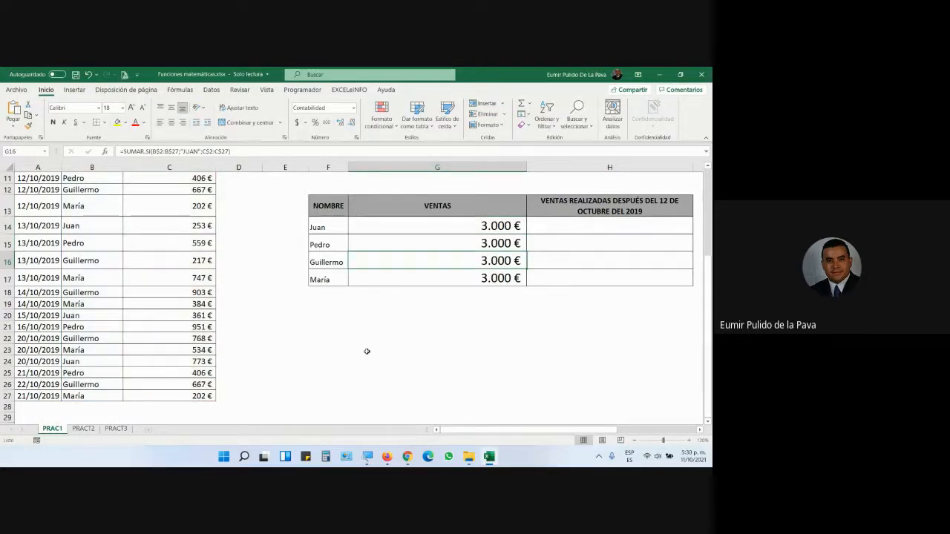
Select the four seller names, then the VENTAS totals to see their status-bar sum.
{"action": "left_click_drag", "start_coordinate": [329, 297], "coordinate": [324, 385]}
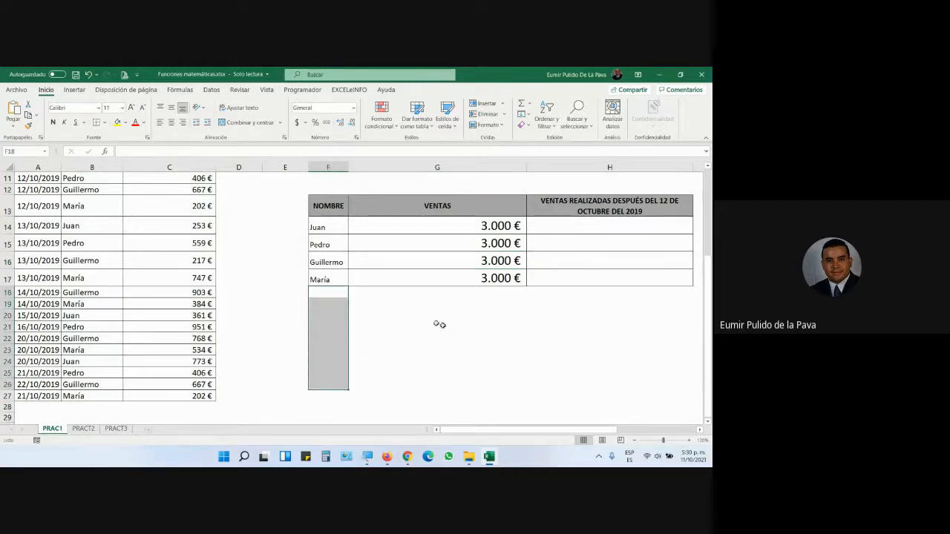
{"action": "left_click", "coordinate": [335, 295]}
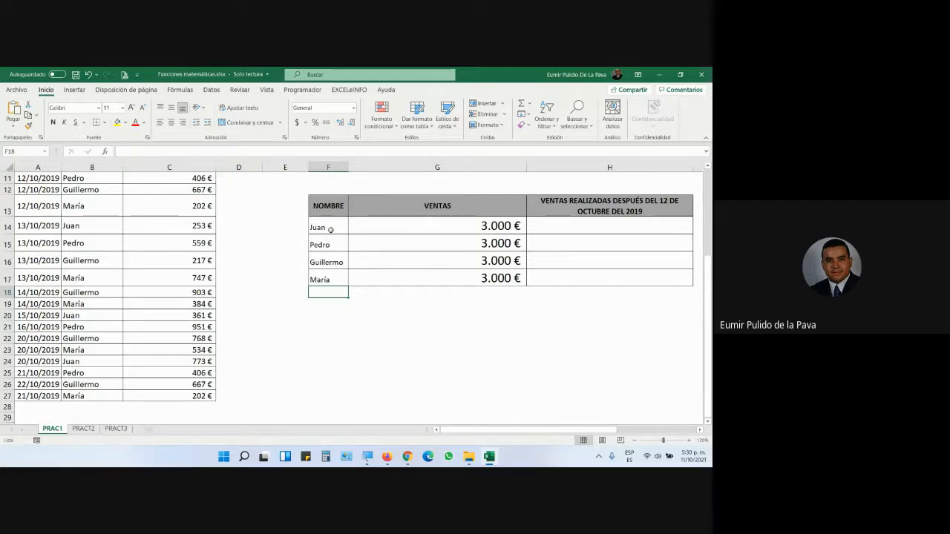
{"action": "left_click_drag", "start_coordinate": [329, 230], "coordinate": [331, 280]}
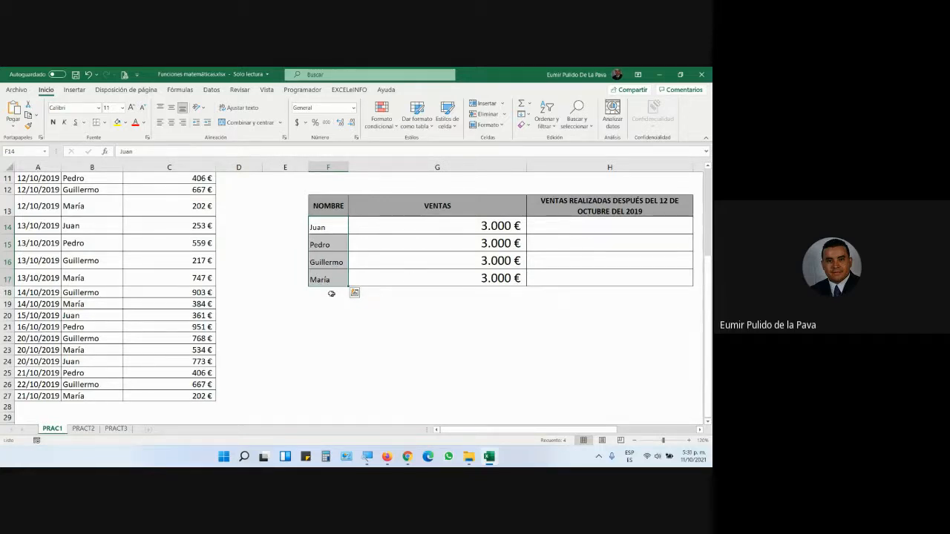
{"action": "left_click_drag", "start_coordinate": [331, 290], "coordinate": [361, 382]}
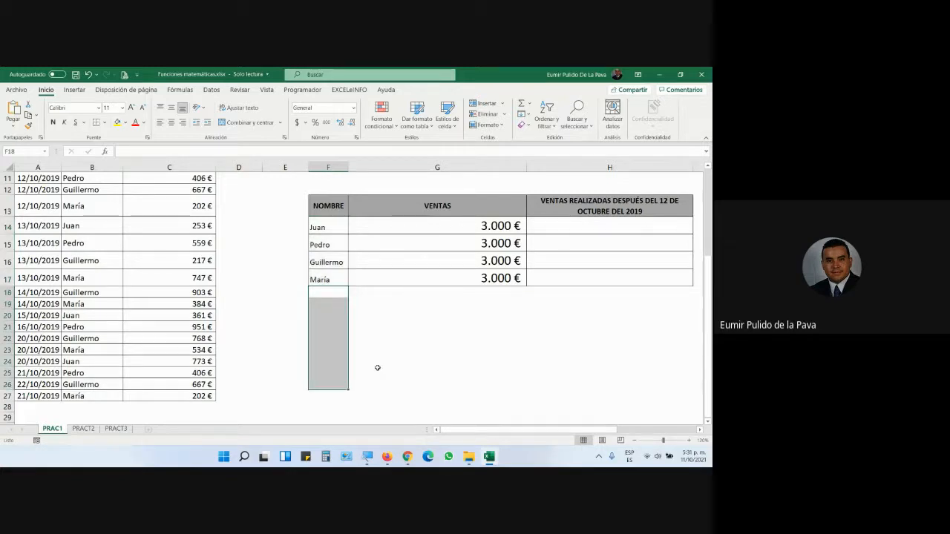
{"action": "left_click_drag", "start_coordinate": [409, 232], "coordinate": [404, 380]}
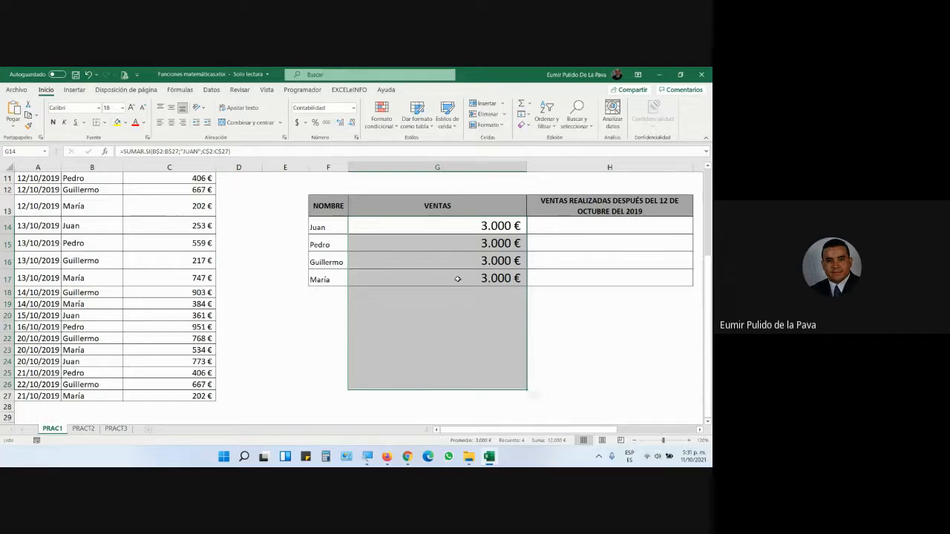
Inspect the VENTAS formulas for Juan, Pedro, Guillermo and María, all using "JUAN".
{"action": "double_click", "coordinate": [435, 222]}
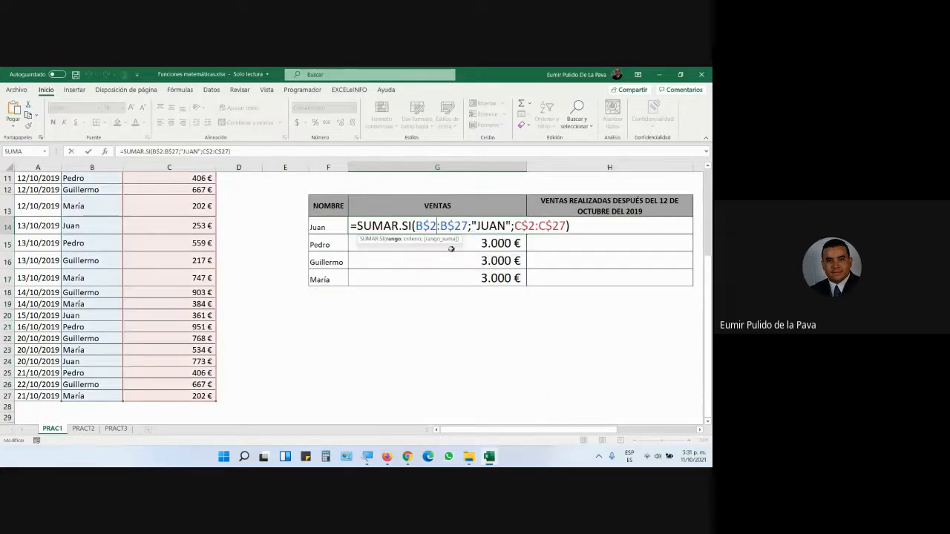
{"action": "left_click", "coordinate": [451, 248]}
{"action": "double_click", "coordinate": [447, 246]}
{"action": "double_click", "coordinate": [490, 244]}
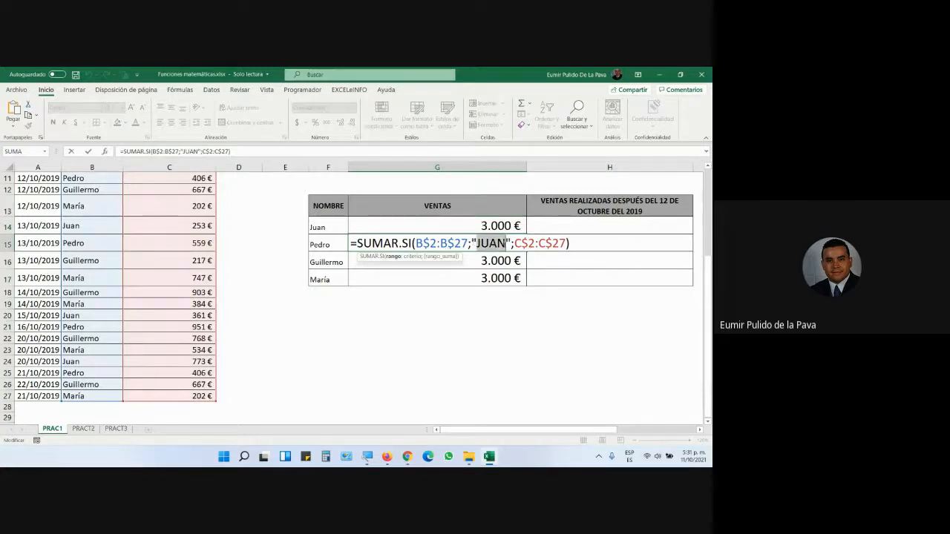
{"action": "left_click", "coordinate": [492, 260]}
{"action": "double_click", "coordinate": [430, 259]}
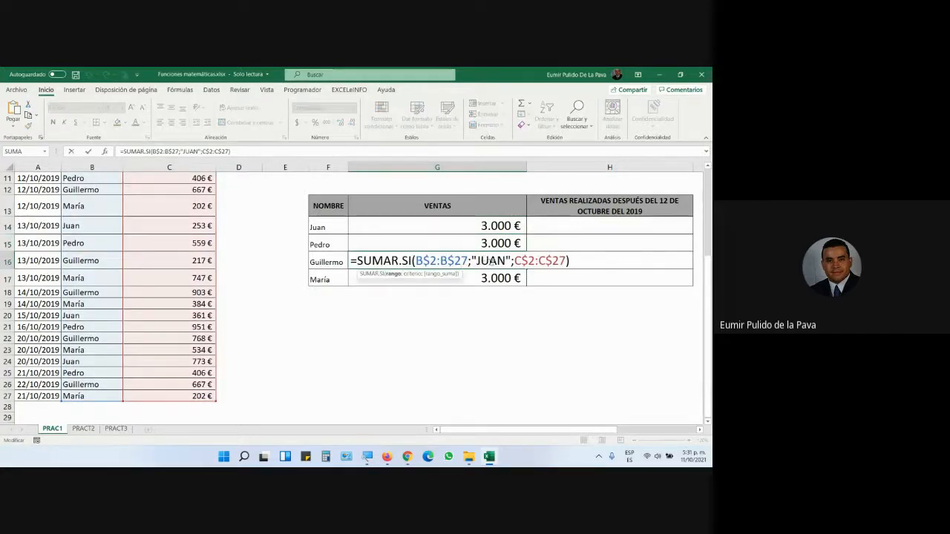
{"action": "double_click", "coordinate": [491, 260]}
{"action": "left_click", "coordinate": [445, 281]}
{"action": "double_click", "coordinate": [479, 277]}
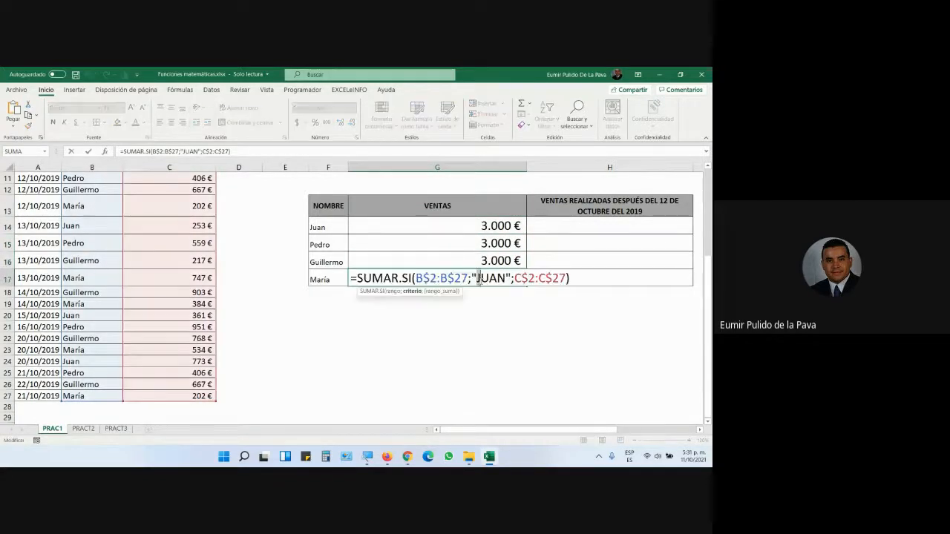
{"action": "double_click", "coordinate": [482, 277]}
{"action": "key", "text": "Escape"}
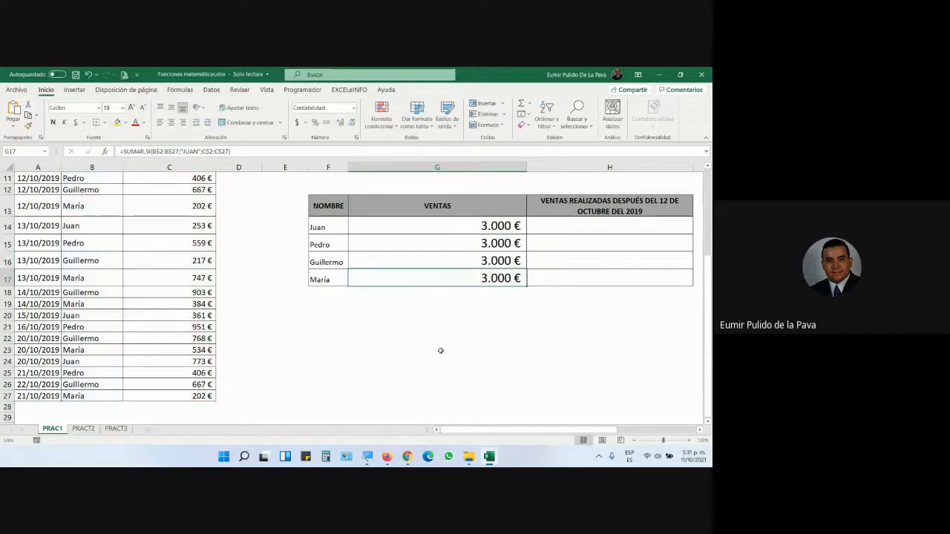
{"action": "left_click_drag", "start_coordinate": [446, 303], "coordinate": [457, 356]}
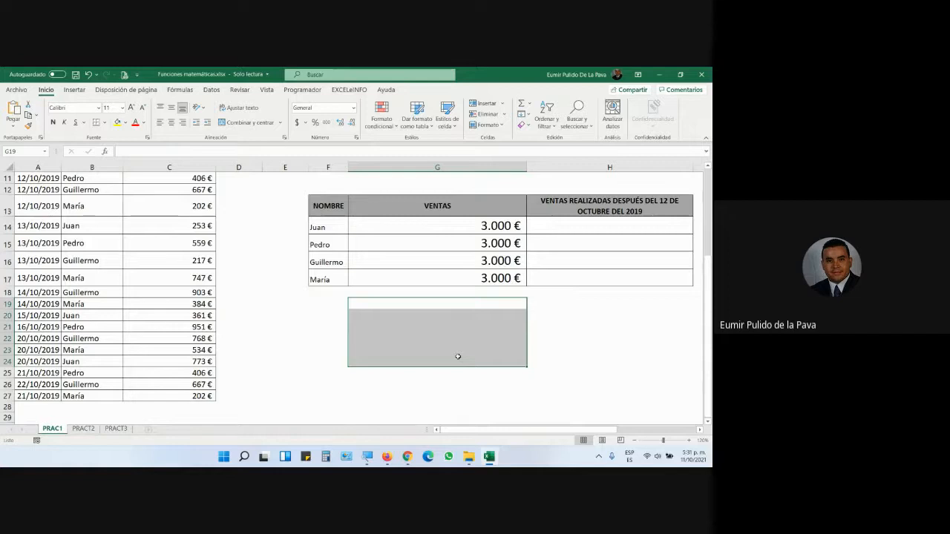
Reopen Juan's formula and highlight the "JUAN" criterion with its quotes.
{"action": "left_click", "coordinate": [473, 233]}
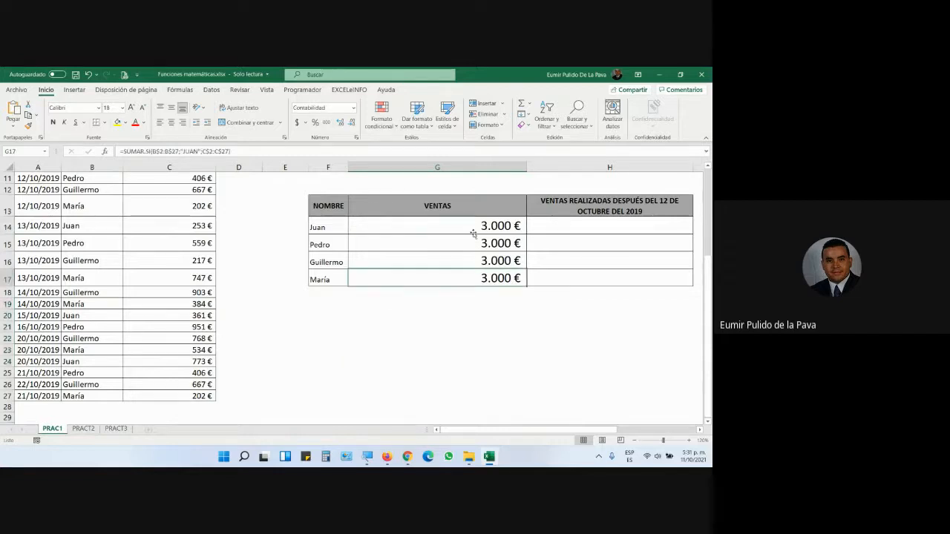
{"action": "double_click", "coordinate": [472, 225]}
{"action": "left_click_drag", "start_coordinate": [472, 226], "coordinate": [512, 226]}
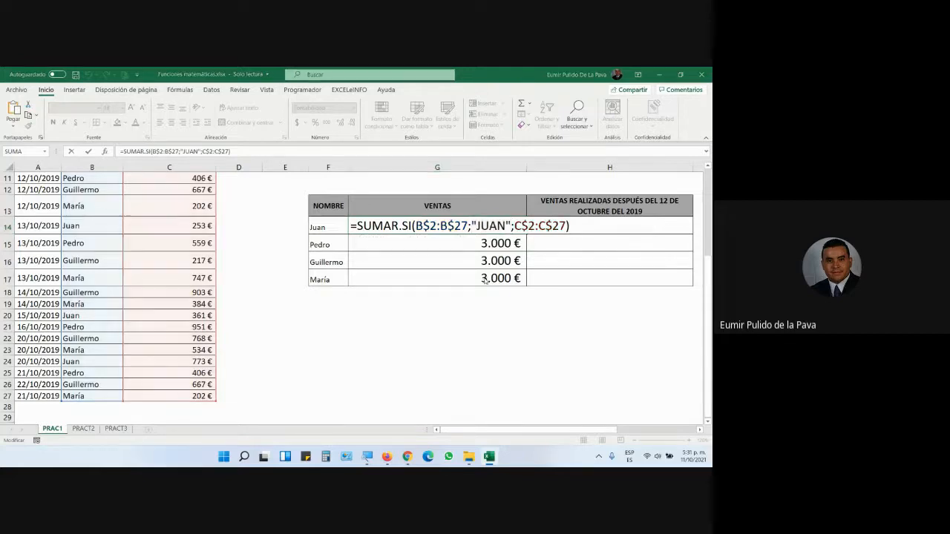
{"action": "key", "text": "alt+Tab"}
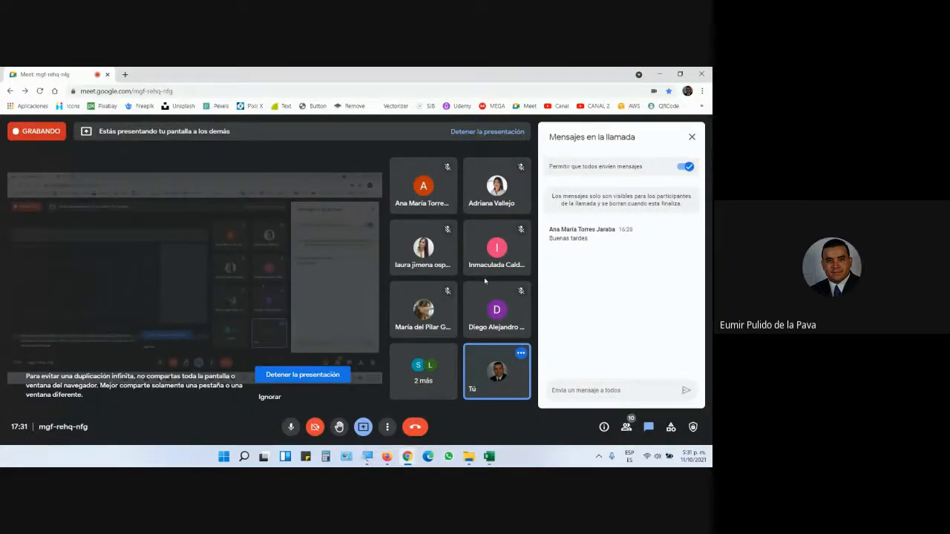
{"action": "key", "text": "alt+Tab"}
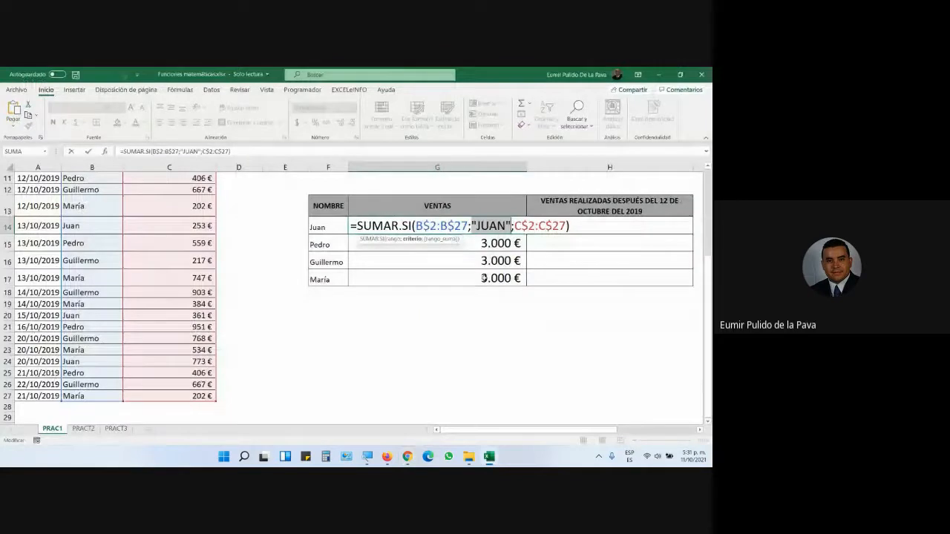
{"action": "left_click", "coordinate": [368, 456]}
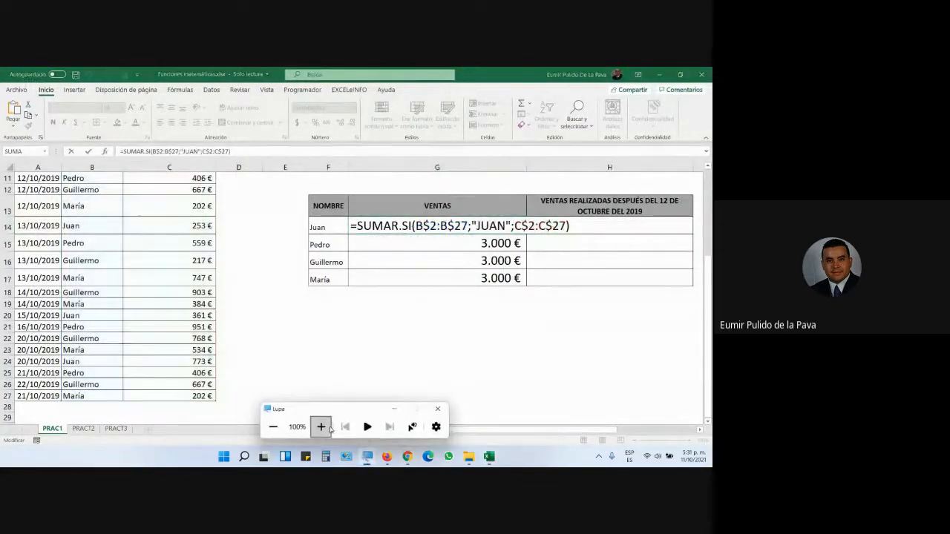
{"action": "left_click", "coordinate": [321, 427]}
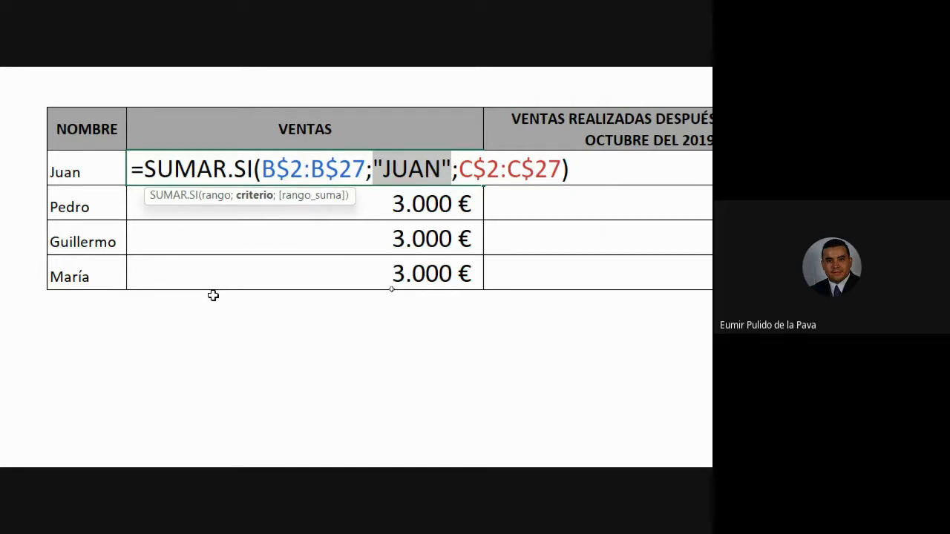
Replace "JUAN" with a reference to cell F14 and confirm Juan's formula.
{"action": "key", "text": "Delete"}
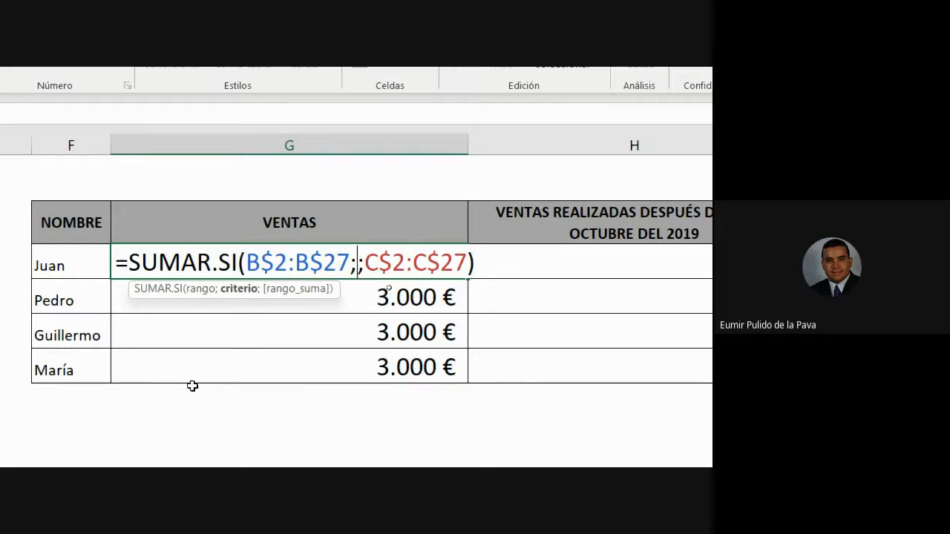
{"action": "left_click", "coordinate": [82, 261]}
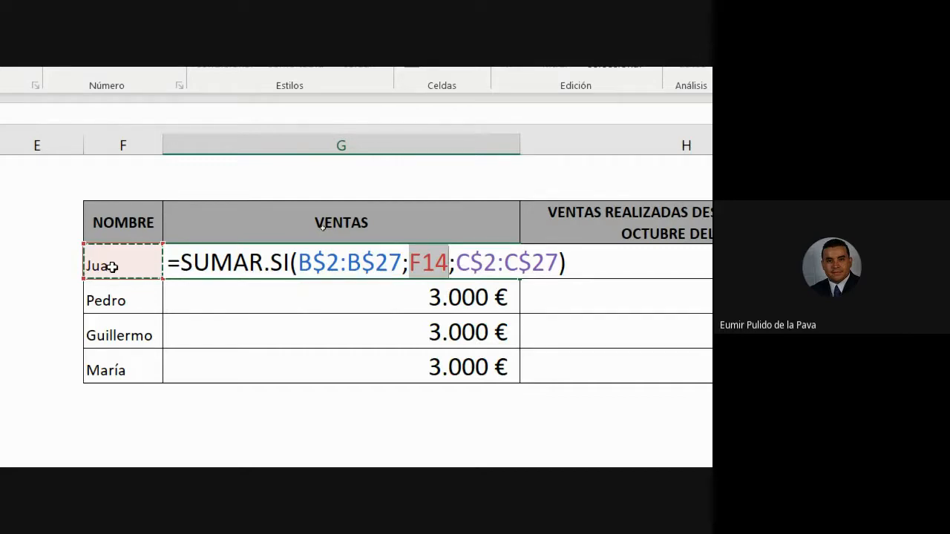
{"action": "key", "text": "Return"}
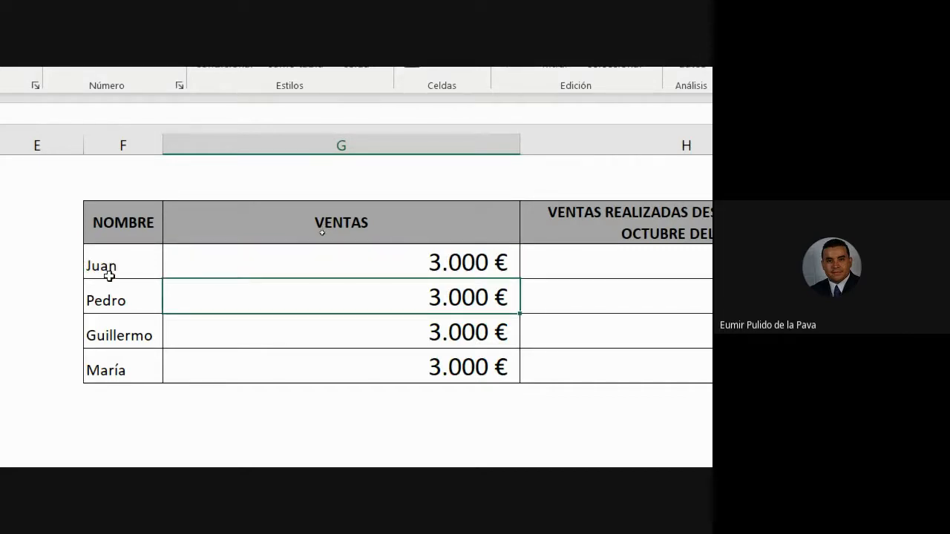
{"action": "left_click", "coordinate": [325, 251]}
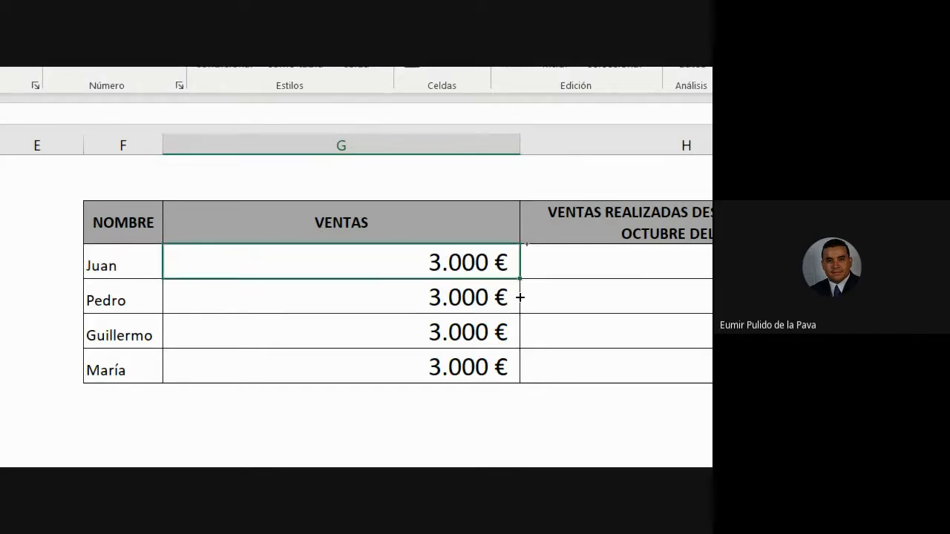
{"action": "left_click_drag", "start_coordinate": [521, 297], "coordinate": [520, 383]}
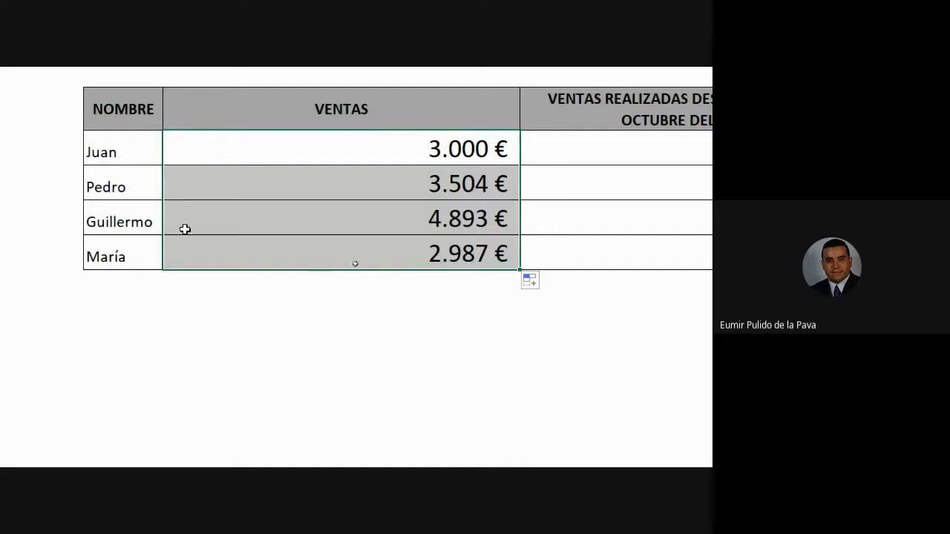
{"action": "left_click_drag", "start_coordinate": [109, 140], "coordinate": [102, 285]}
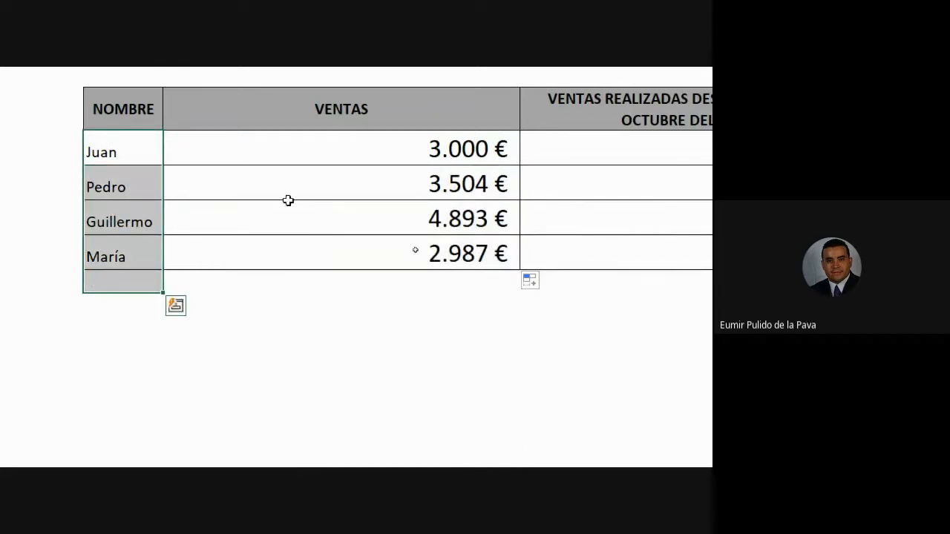
{"action": "left_click", "coordinate": [367, 146]}
{"action": "double_click", "coordinate": [364, 149]}
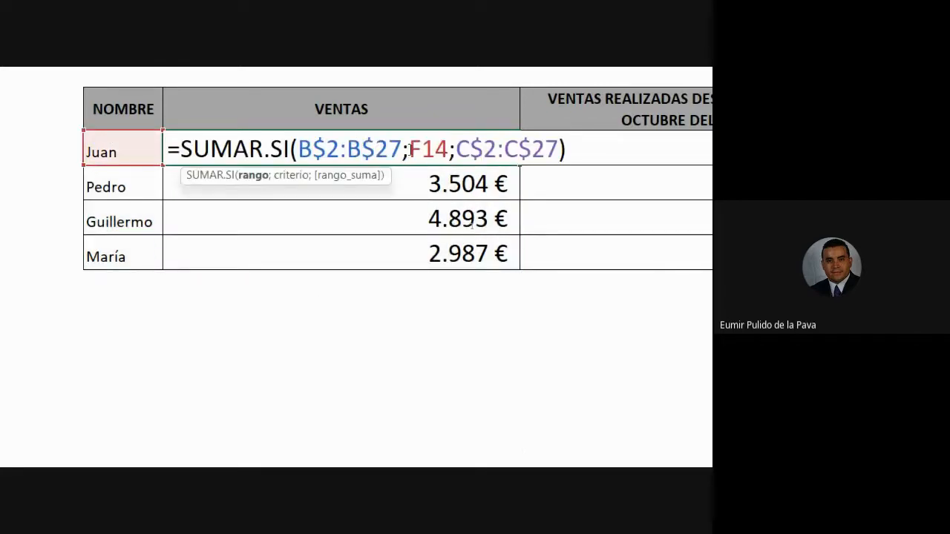
{"action": "left_click_drag", "start_coordinate": [409, 151], "coordinate": [450, 151]}
{"action": "key", "text": "Escape"}
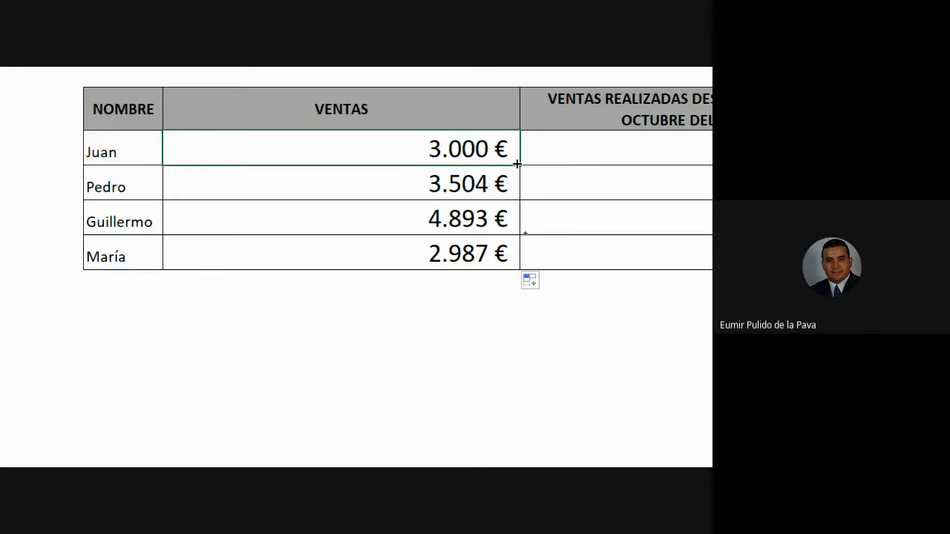
{"action": "double_click", "coordinate": [394, 180]}
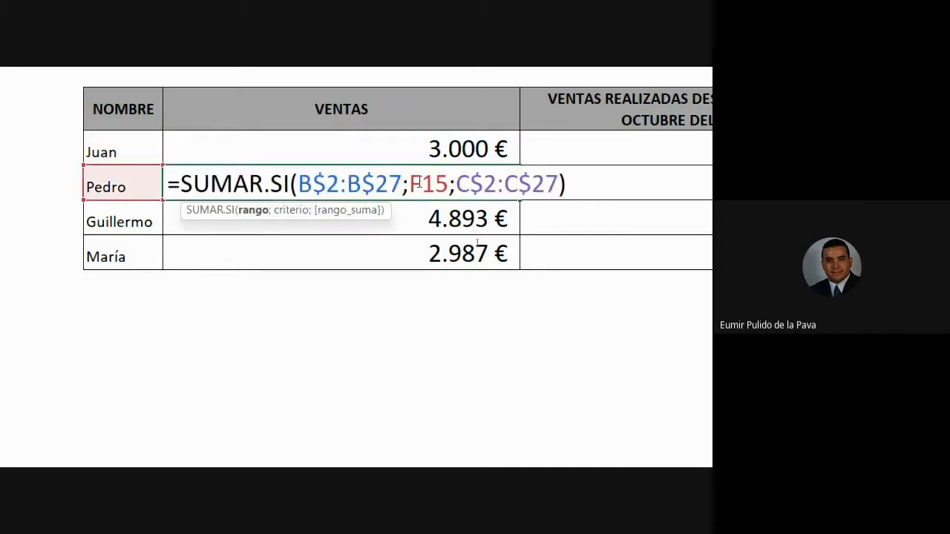
{"action": "left_click_drag", "start_coordinate": [409, 184], "coordinate": [449, 183]}
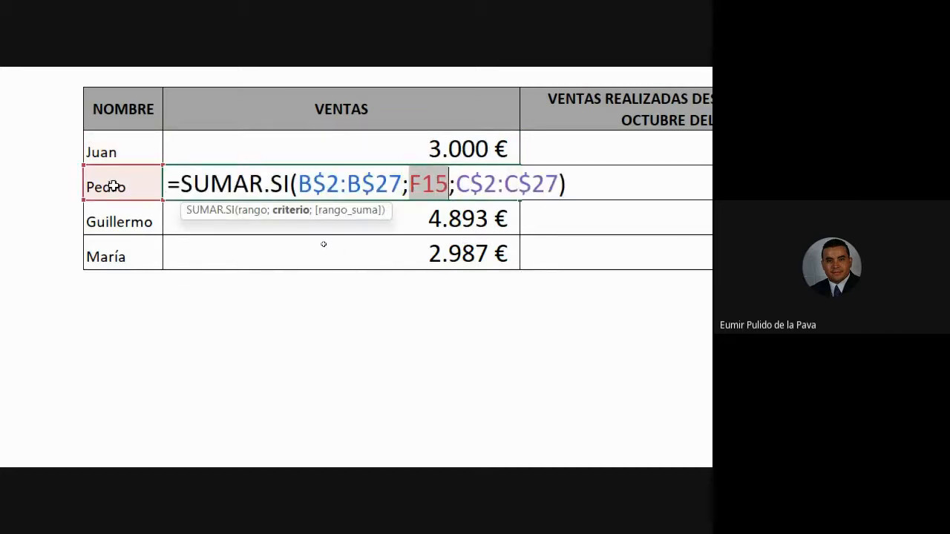
{"action": "key", "text": "Escape"}
{"action": "left_click", "coordinate": [373, 210]}
{"action": "double_click", "coordinate": [374, 210]}
{"action": "left_click_drag", "start_coordinate": [410, 219], "coordinate": [449, 219]}
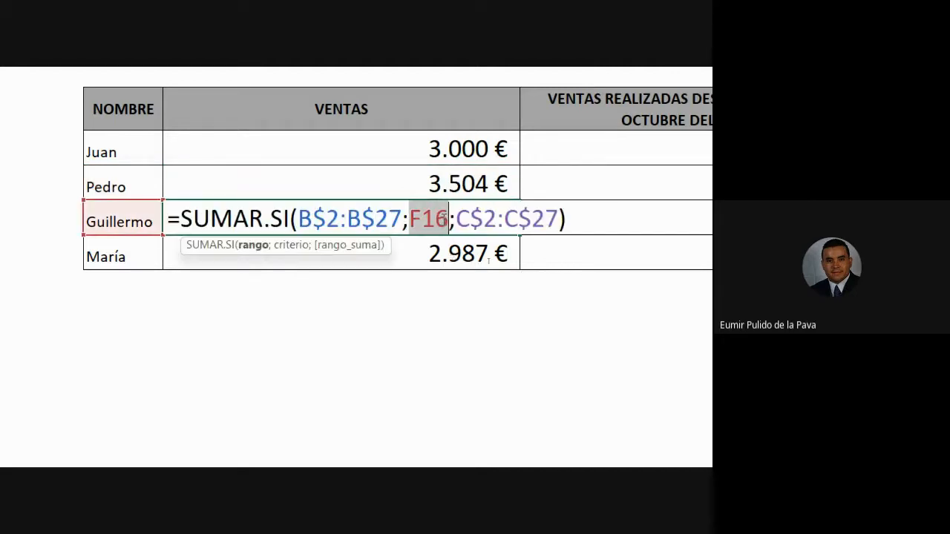
{"action": "key", "text": "Escape"}
{"action": "double_click", "coordinate": [406, 253]}
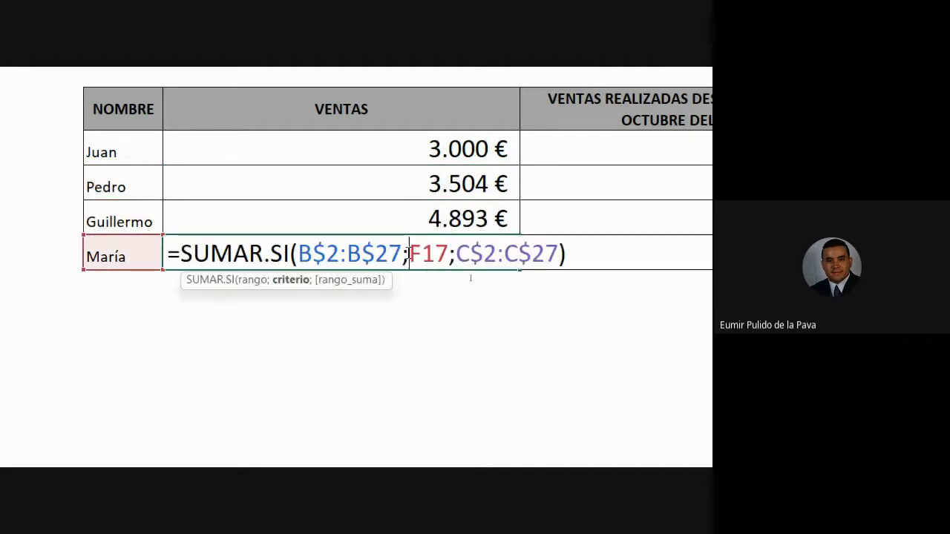
{"action": "left_click_drag", "start_coordinate": [409, 254], "coordinate": [435, 254]}
{"action": "key", "text": "Escape"}
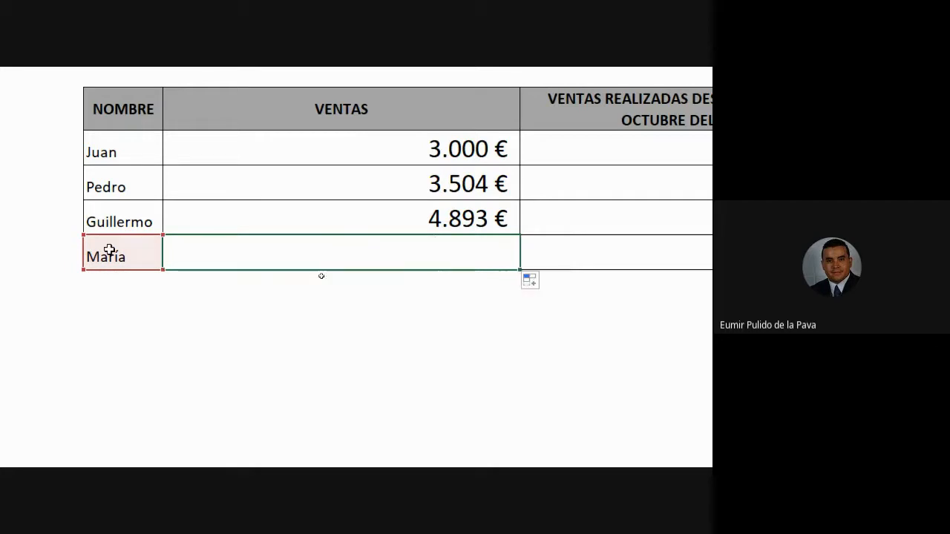
Starting at A28, add two sales rows dated 11/10/2021 with seller names and amounts 50 and 150.
{"action": "scroll", "coordinate": [109, 250], "scroll_direction": "left", "scroll_amount": 6}
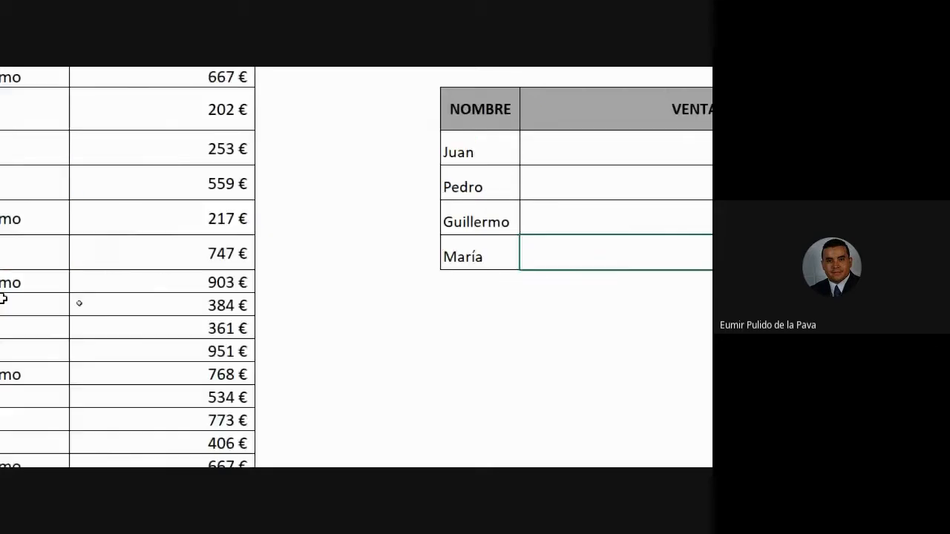
{"action": "scroll", "coordinate": [36, 337], "scroll_direction": "down", "scroll_amount": 4}
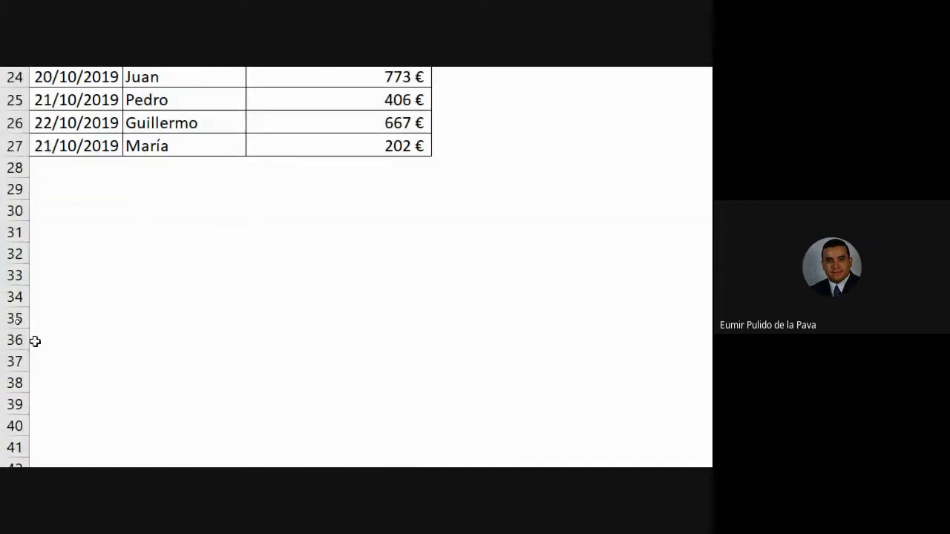
{"action": "left_click", "coordinate": [81, 168]}
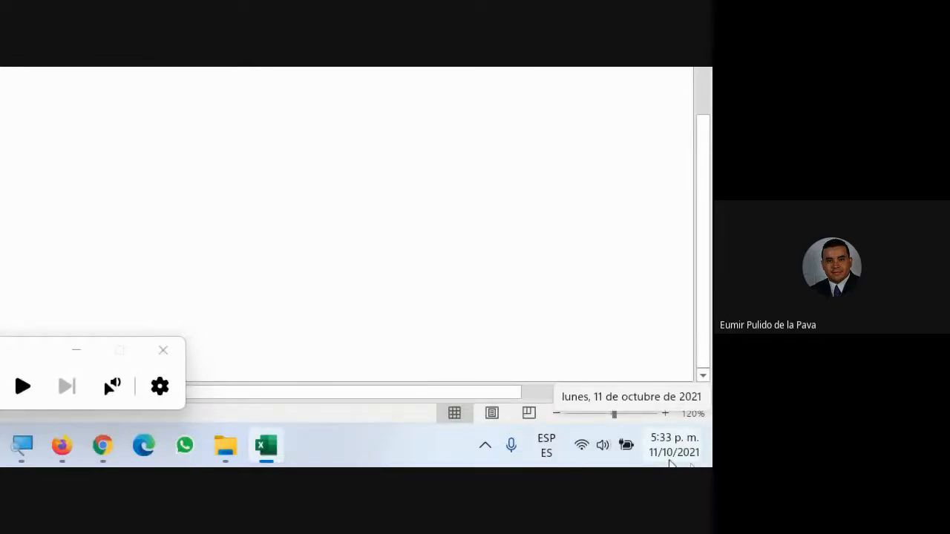
{"action": "type", "text": "11/1"}
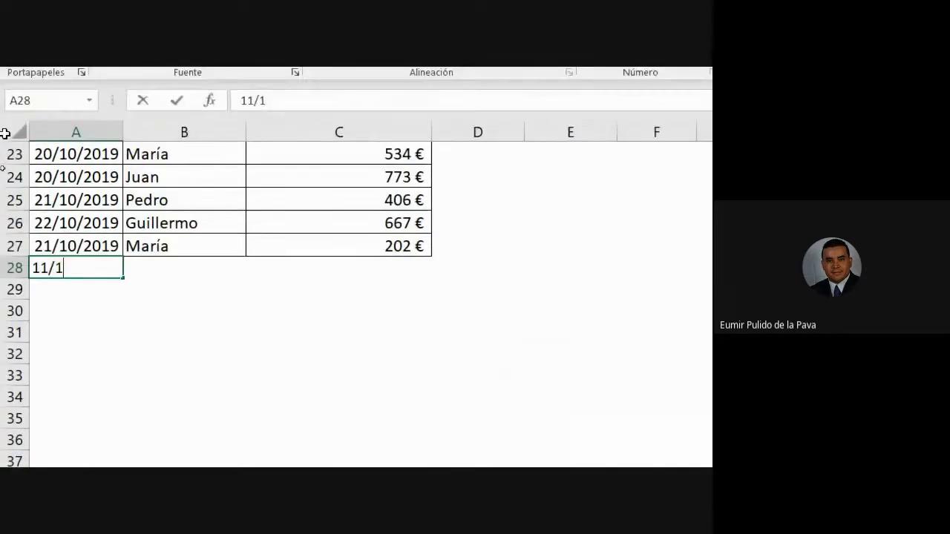
{"action": "type", "text": "0/2021"}
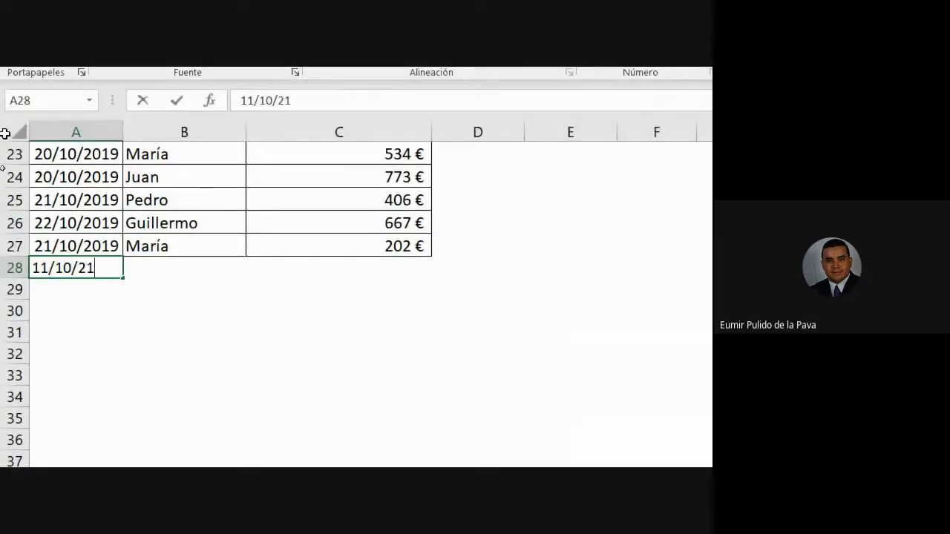
{"action": "key", "text": "Tab"}
{"action": "type", "text": "eUMIR"}
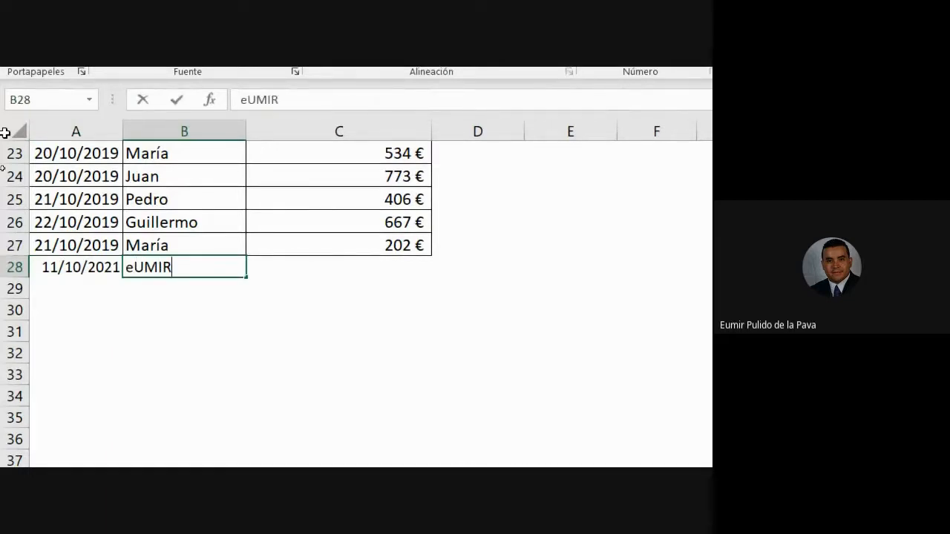
{"action": "key", "text": "Tab"}
{"action": "type", "text": "50"}
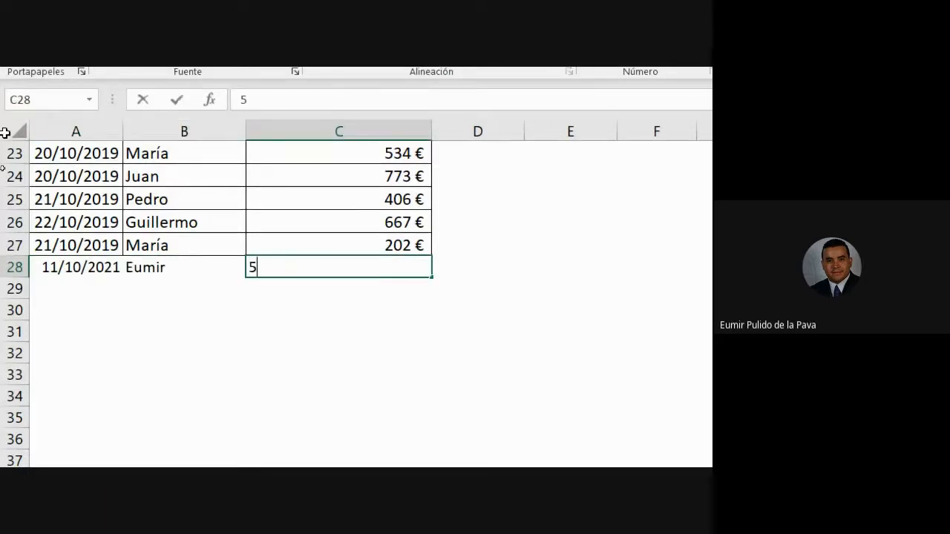
{"action": "key", "text": "Return"}
{"action": "type", "text": "11/10/21"}
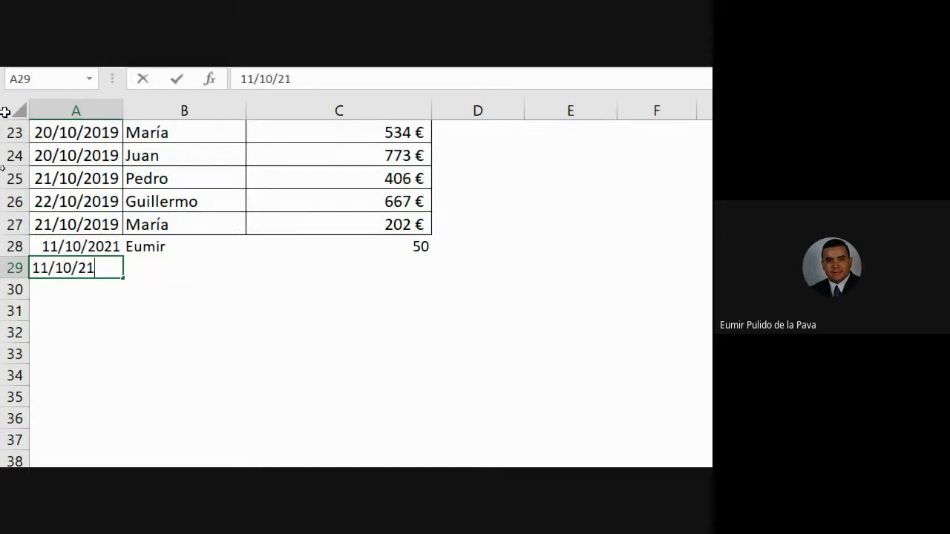
{"action": "key", "text": "Tab"}
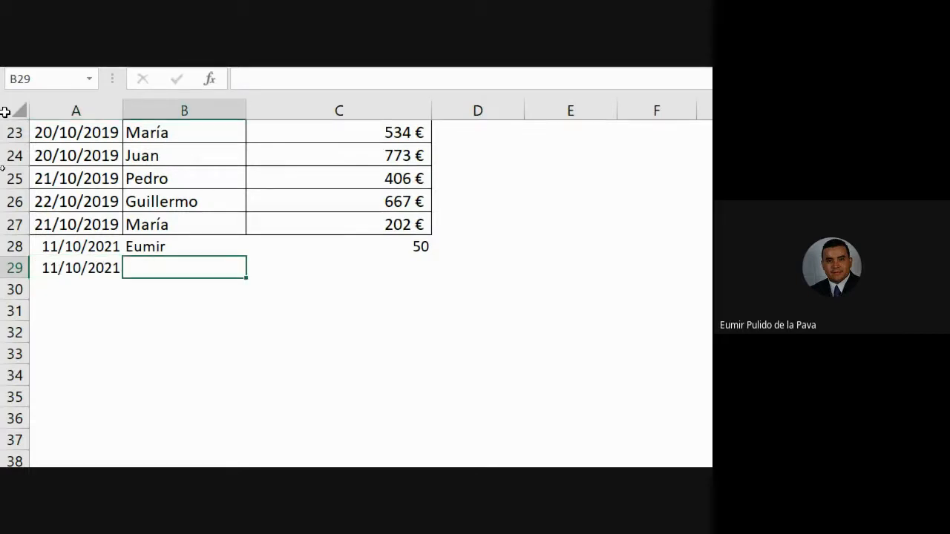
{"action": "type", "text": "Laura"}
{"action": "key", "text": "Tab"}
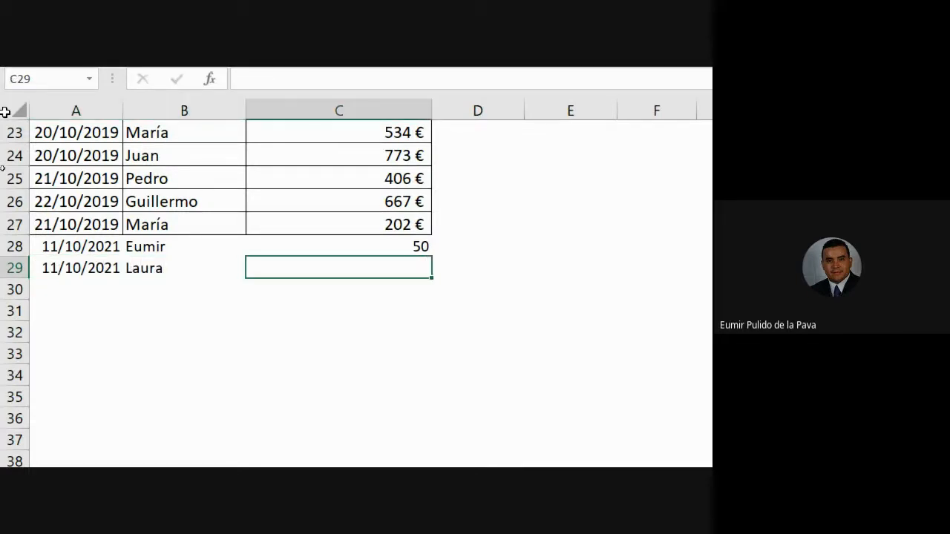
{"action": "type", "text": "150"}
{"action": "key", "text": "Return"}
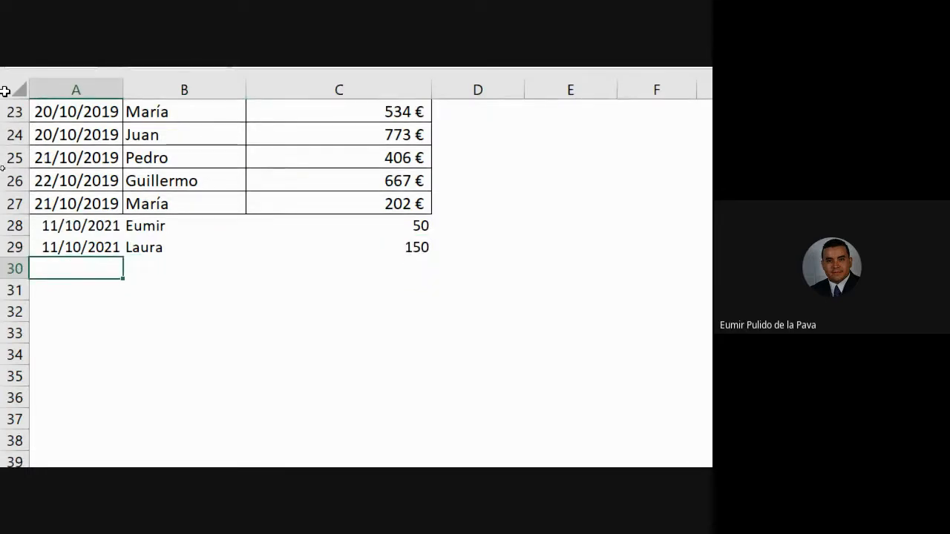
Add two more rows dated 11/10/2021 with seller names and amounts 75 and 500.
{"action": "type", "text": "11/10/21"}
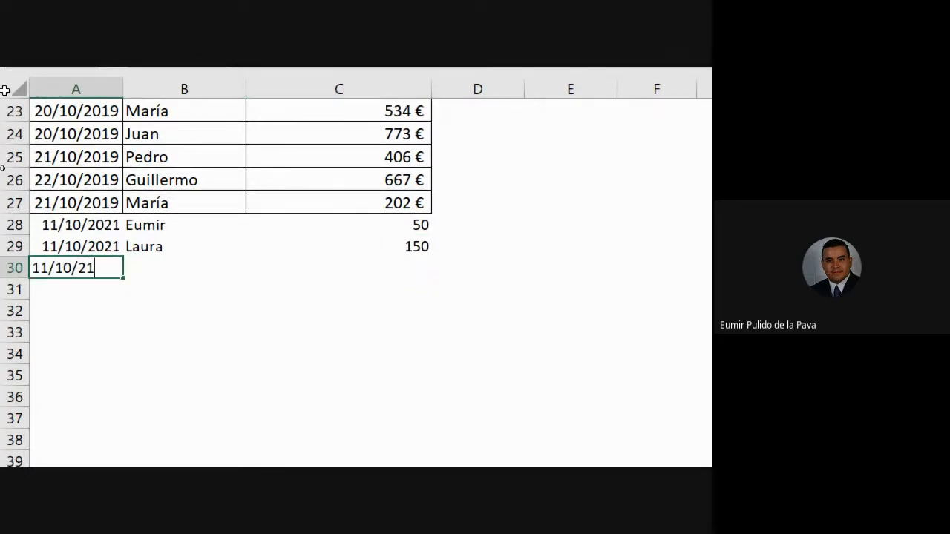
{"action": "key", "text": "Tab"}
{"action": "type", "text": "Eumir"}
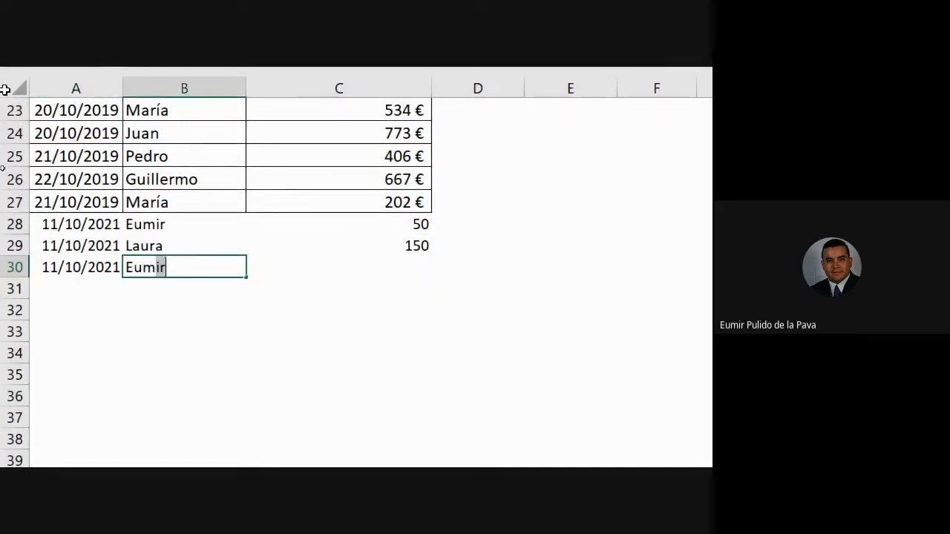
{"action": "key", "text": "Tab"}
{"action": "type", "text": "75"}
{"action": "key", "text": "Return"}
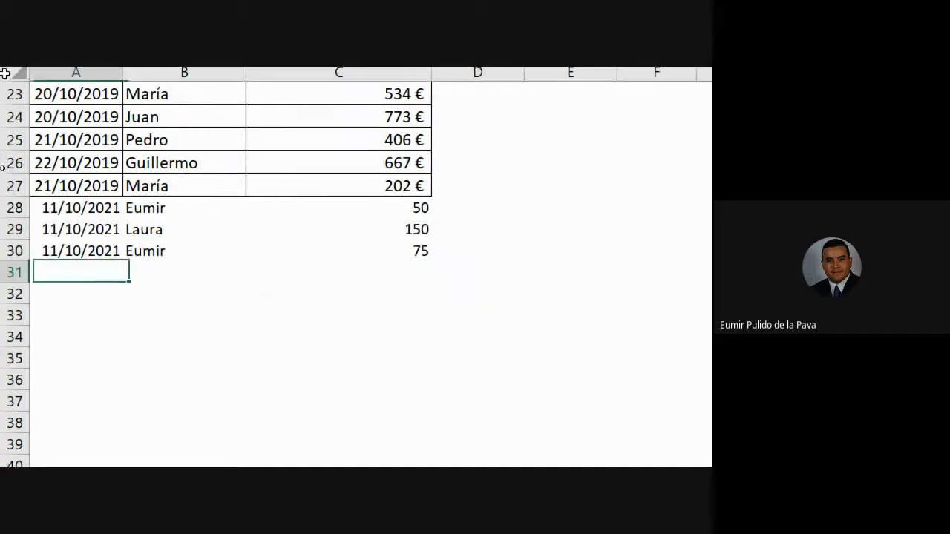
{"action": "type", "text": "11/10/2021"}
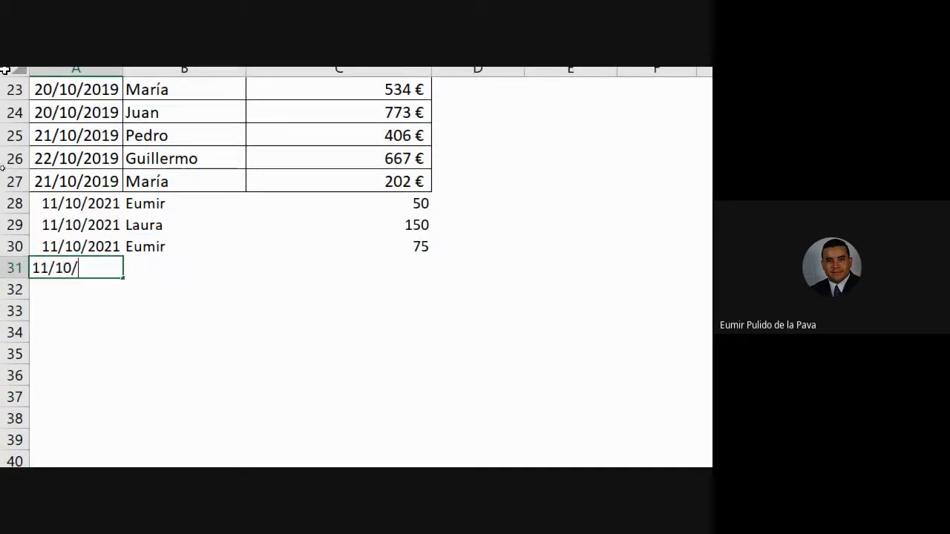
{"action": "key", "text": "Tab"}
{"action": "type", "text": "Adriana"}
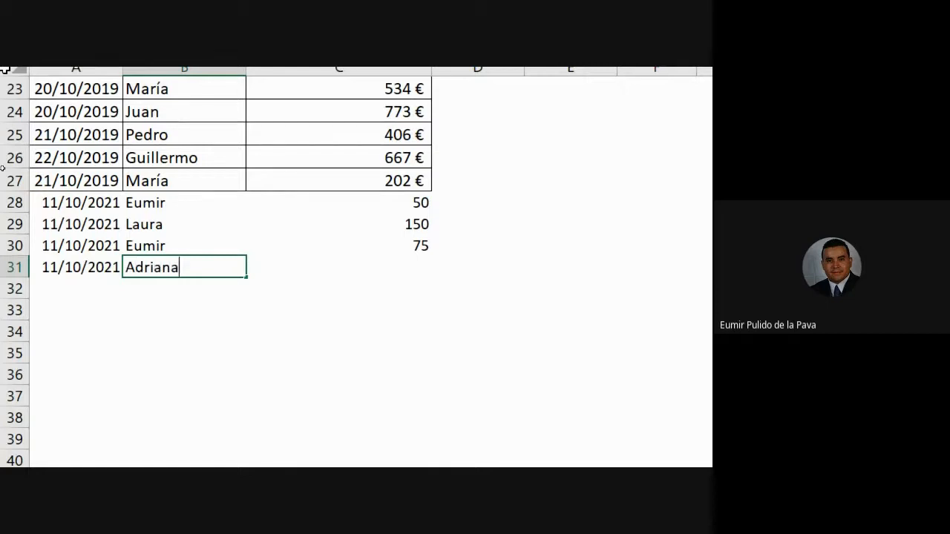
{"action": "key", "text": "Tab"}
{"action": "type", "text": "500"}
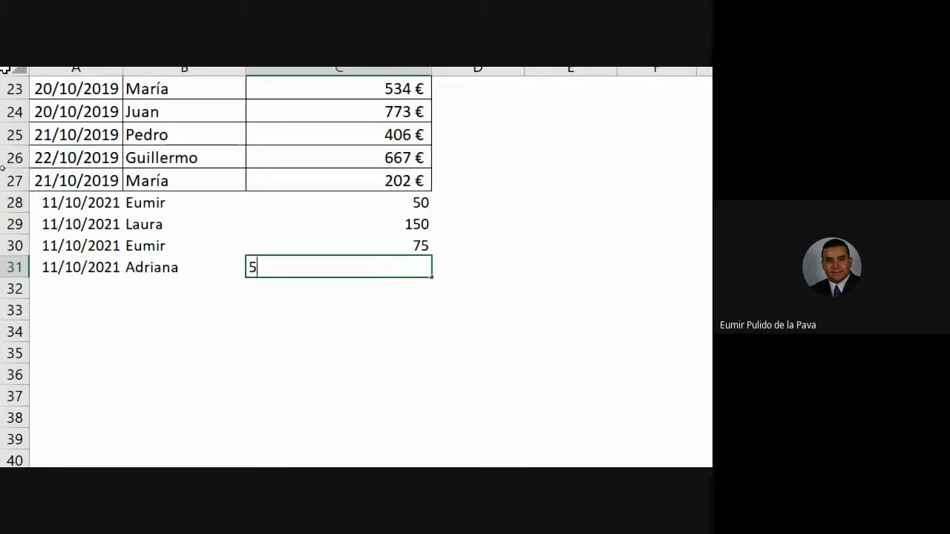
{"action": "key", "text": "Return"}
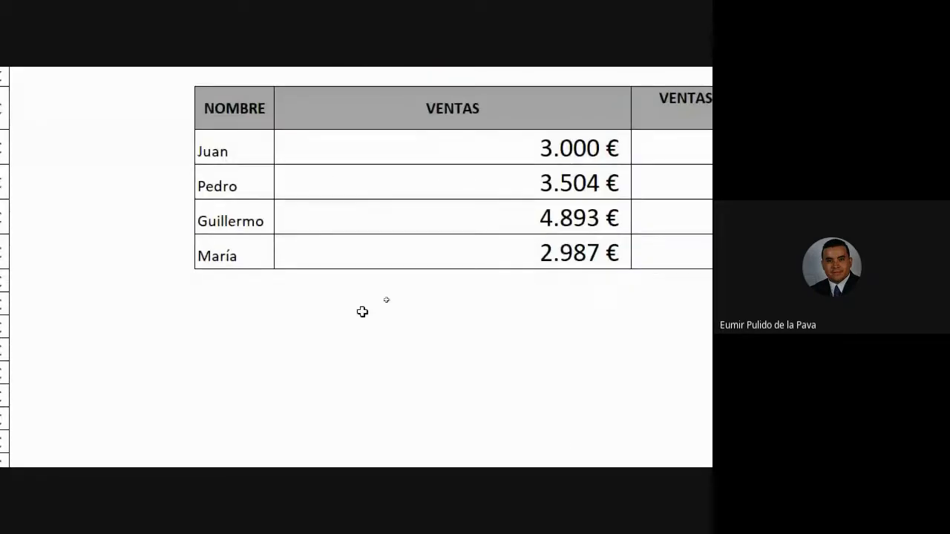
Copy María's summary-row formatting onto the four empty rows below it with Copiar formato.
{"action": "left_click_drag", "start_coordinate": [227, 257], "coordinate": [683, 257]}
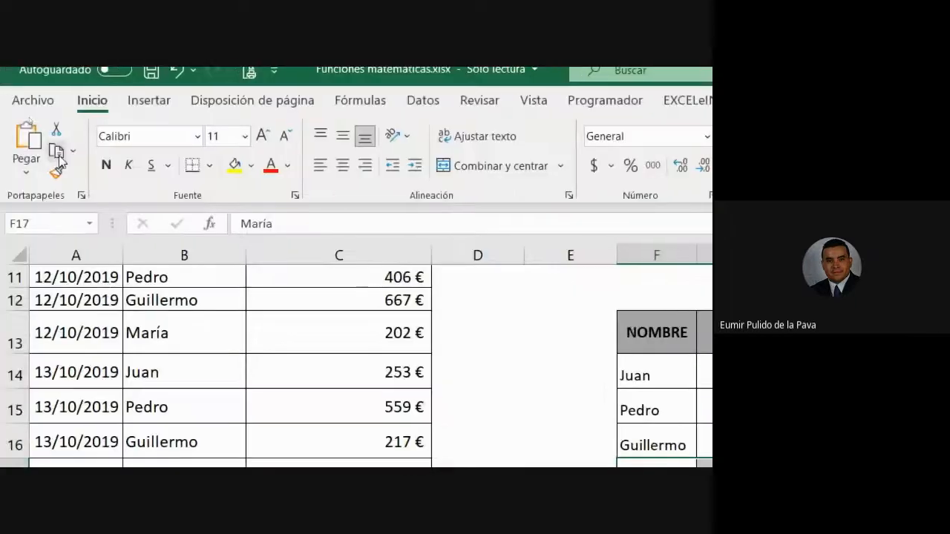
{"action": "left_click", "coordinate": [57, 161]}
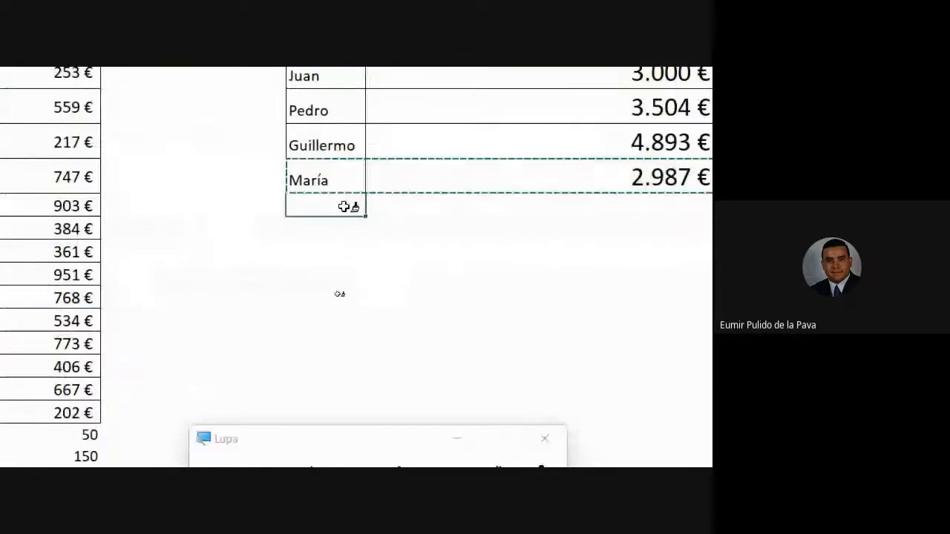
{"action": "left_click_drag", "start_coordinate": [350, 205], "coordinate": [349, 263]}
{"action": "mouse_move", "coordinate": [346, 185]}
{"action": "left_mouse_down"}
{"action": "mouse_move", "coordinate": [692, 122]}
{"action": "mouse_move", "coordinate": [643, 163]}
{"action": "left_mouse_up"}
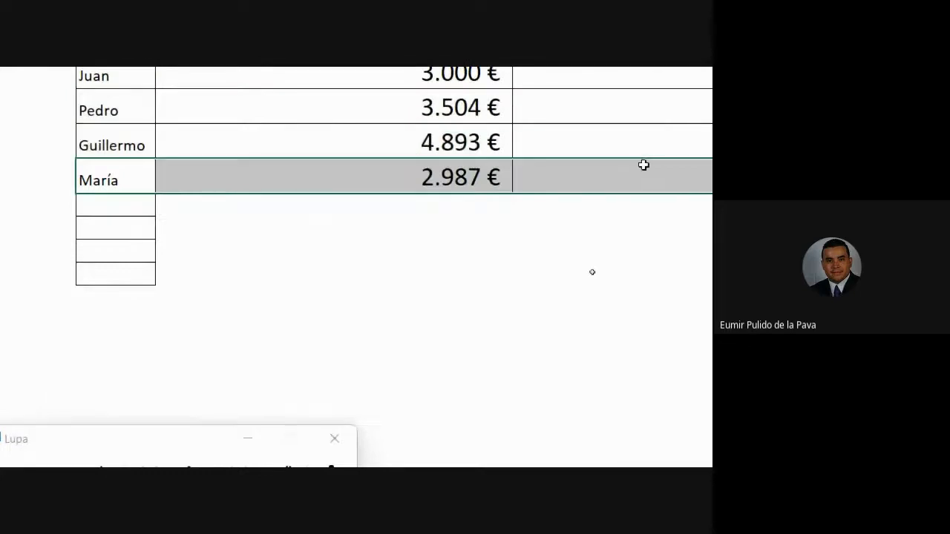
{"action": "left_click", "coordinate": [60, 132]}
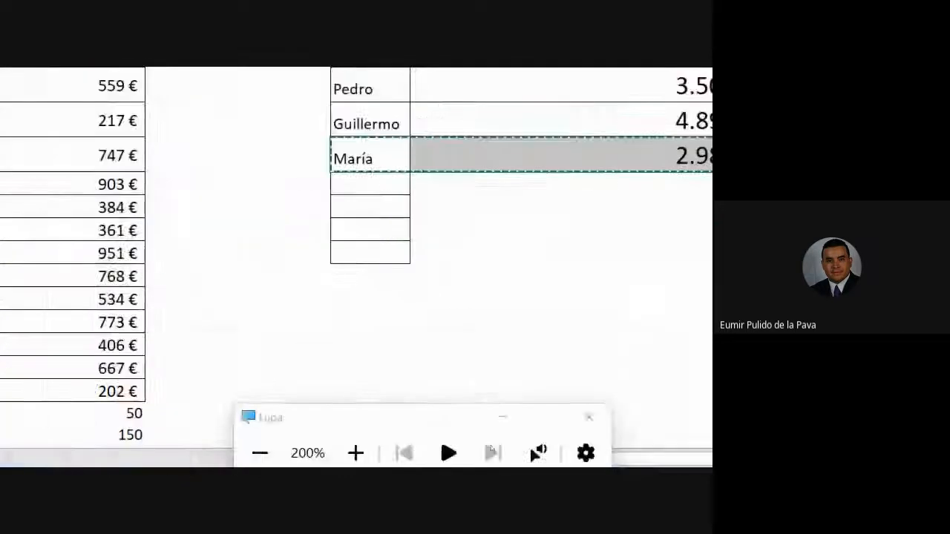
{"action": "mouse_move", "coordinate": [293, 131]}
{"action": "left_mouse_down"}
{"action": "mouse_move", "coordinate": [587, 134]}
{"action": "mouse_move", "coordinate": [616, 187]}
{"action": "mouse_move", "coordinate": [630, 189]}
{"action": "left_mouse_up"}
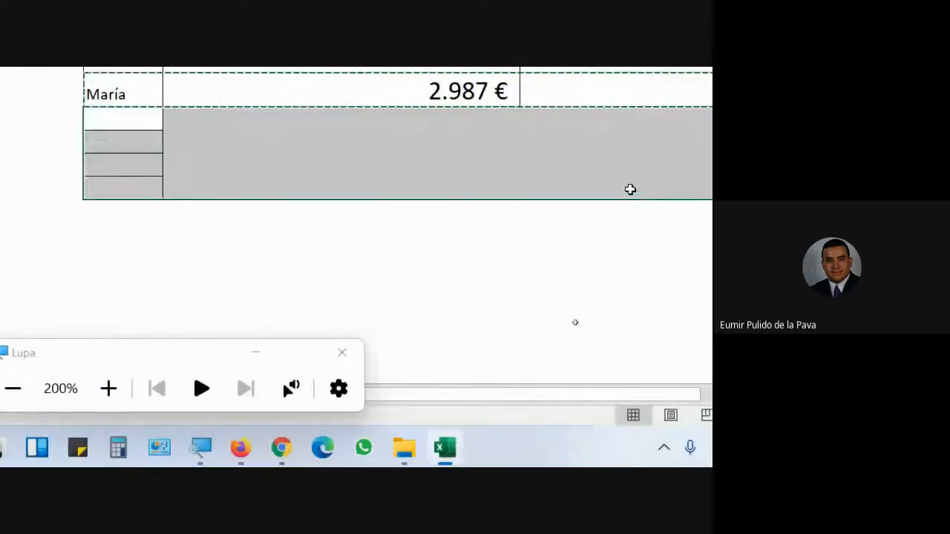
Enter the three new salespeople's names in the NOMBRE cells below María.
{"action": "left_click", "coordinate": [128, 115]}
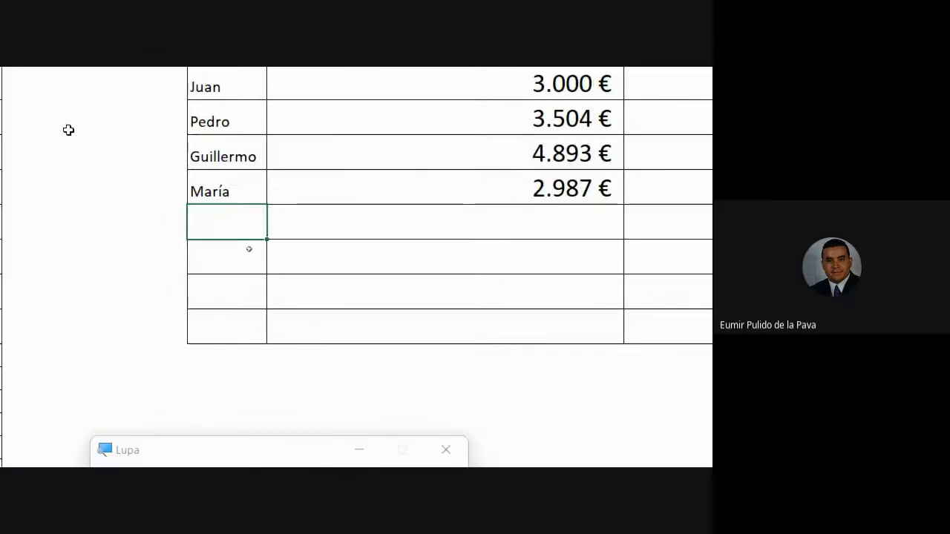
{"action": "type", "text": "Eumir"}
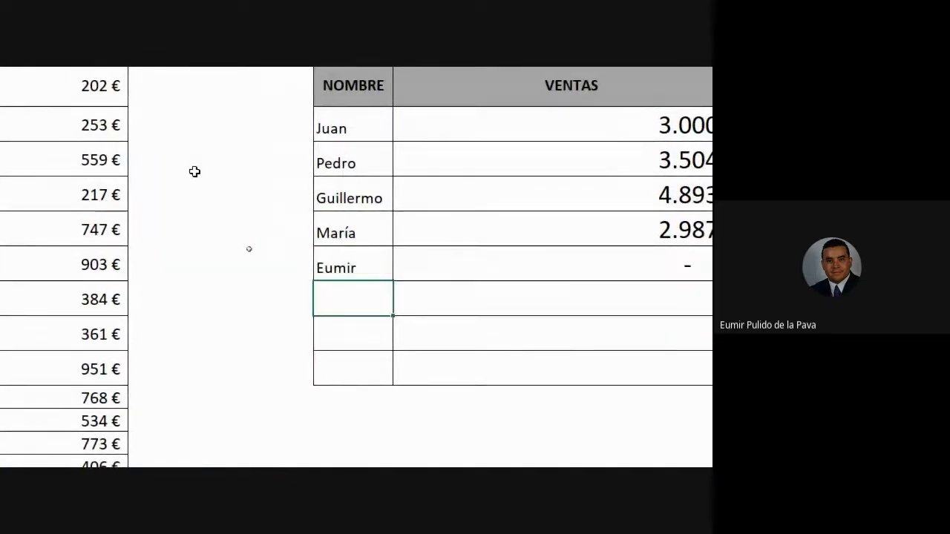
{"action": "type", "text": "Laura"}
{"action": "key", "text": "Return"}
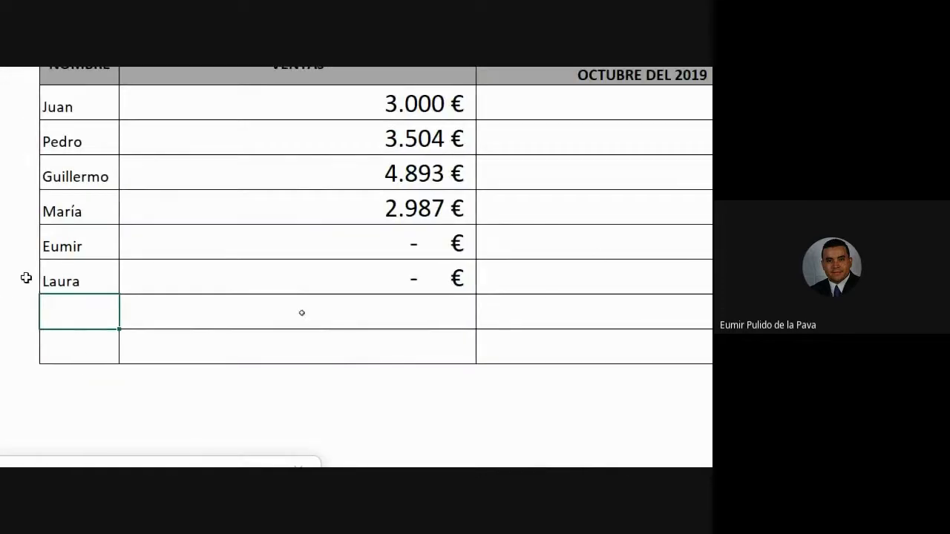
{"action": "type", "text": "Adriamn"}
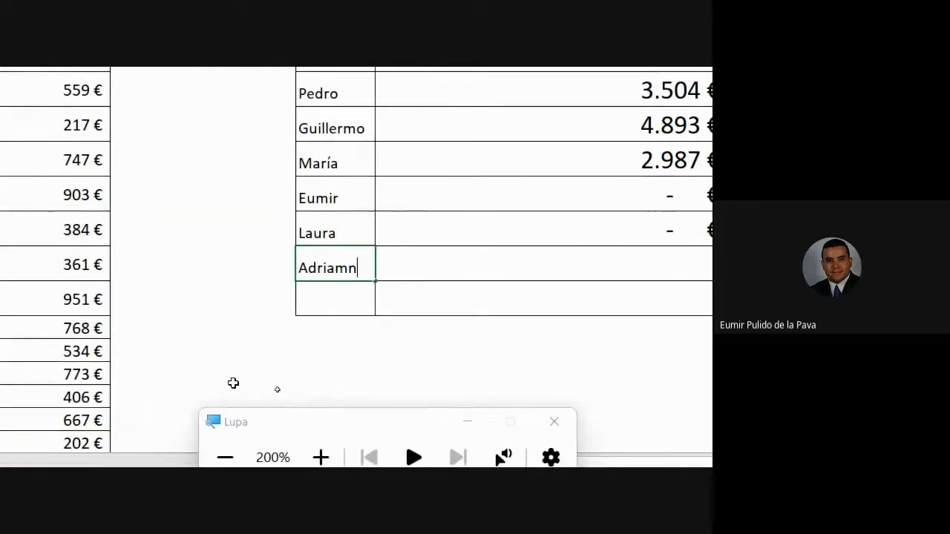
{"action": "key", "text": "BackSpace"}
{"action": "key", "text": "BackSpace"}
{"action": "type", "text": "na"}
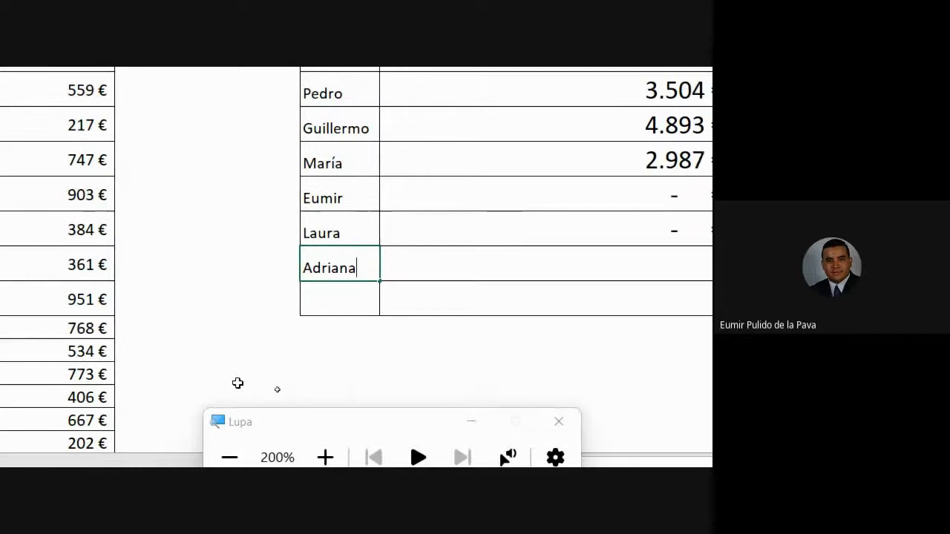
{"action": "key", "text": "Return"}
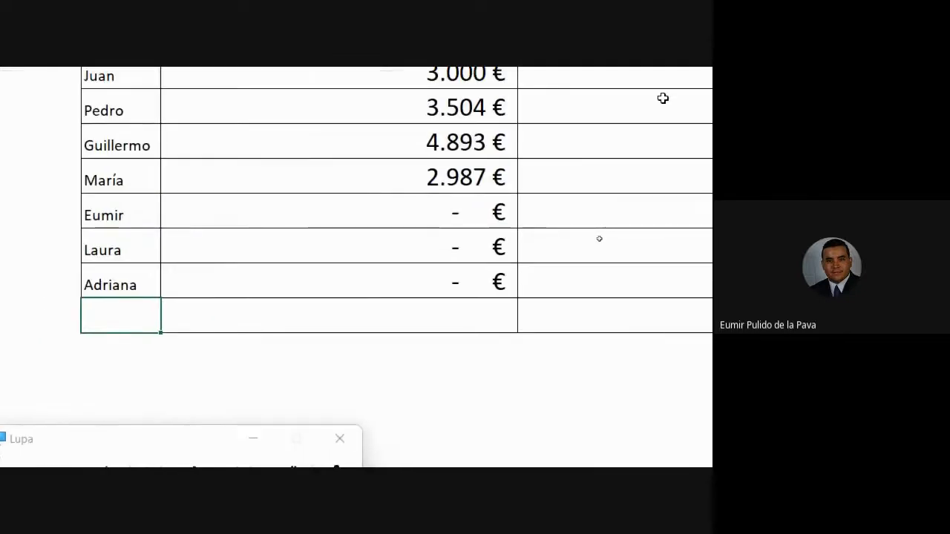
Extend the name and sum ranges in Juan's SUMAR.SI formula down to row 31.
{"action": "left_click", "coordinate": [448, 147]}
{"action": "double_click", "coordinate": [448, 146]}
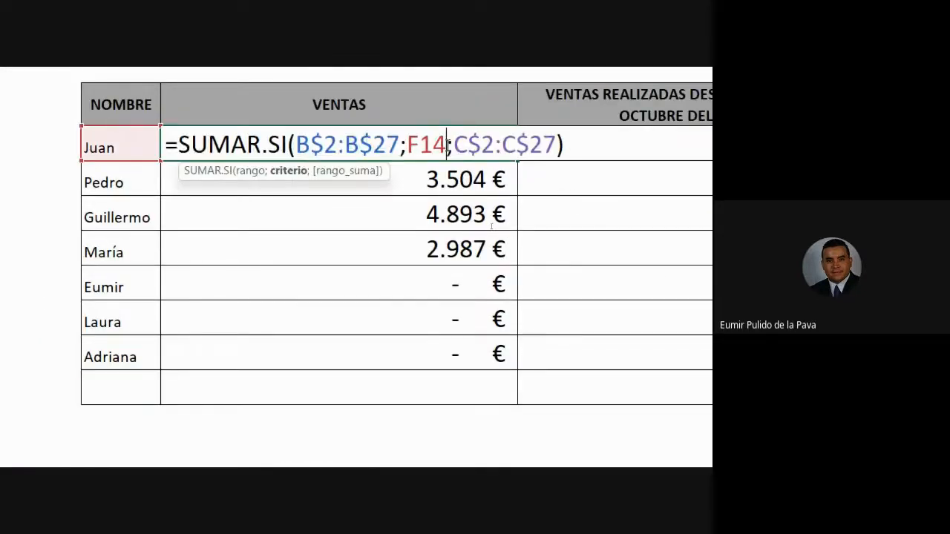
{"action": "left_click_drag", "start_coordinate": [297, 145], "coordinate": [401, 145]}
{"action": "scroll", "coordinate": [117, 332], "scroll_direction": "down", "scroll_amount": 3}
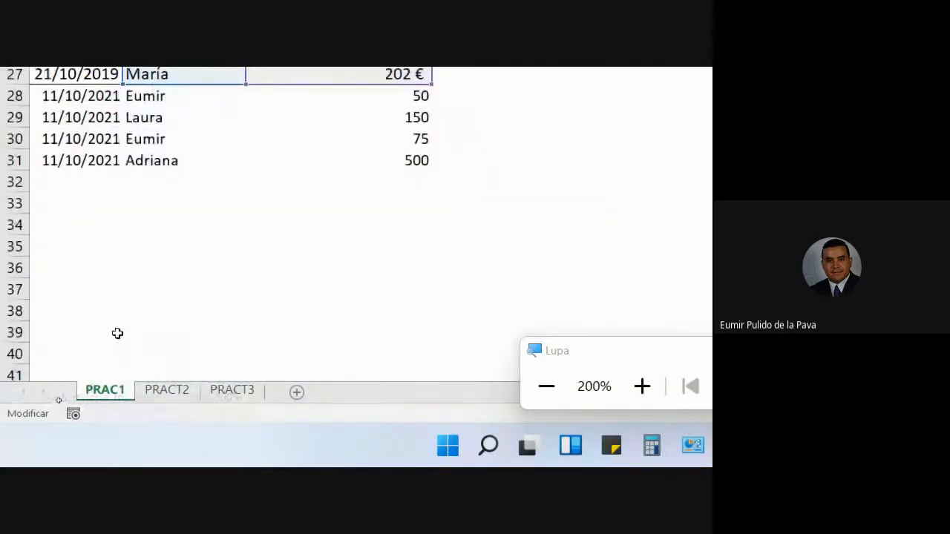
{"action": "scroll", "coordinate": [118, 332], "scroll_direction": "up", "scroll_amount": 2}
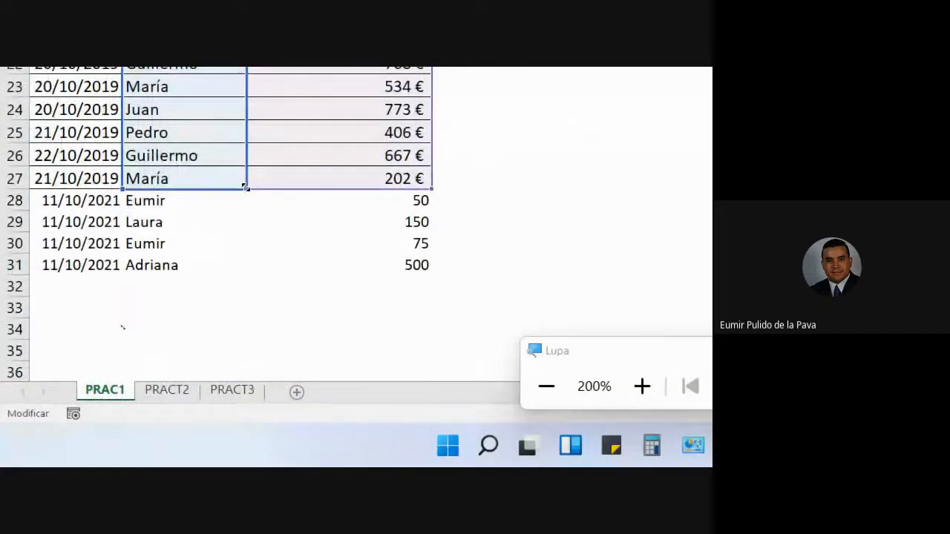
{"action": "left_click_drag", "start_coordinate": [245, 189], "coordinate": [245, 267]}
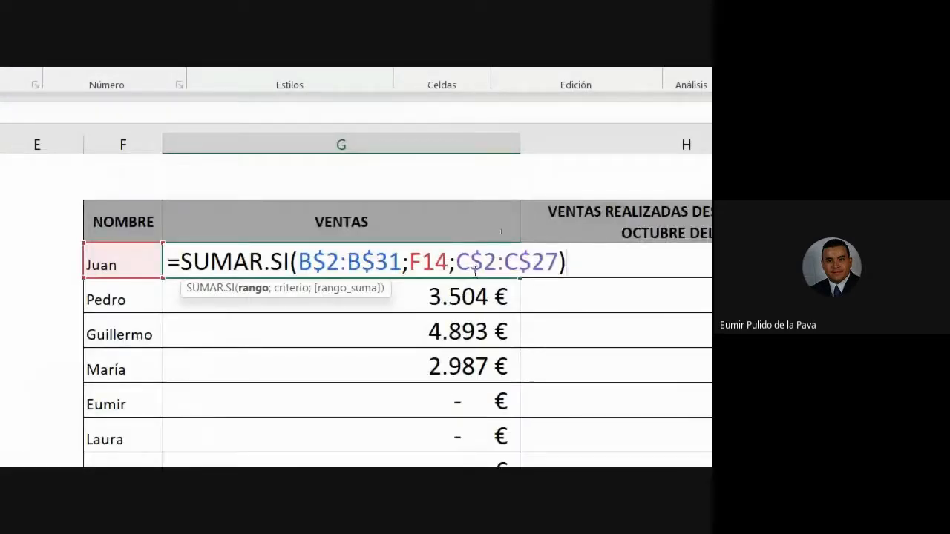
{"action": "left_click_drag", "start_coordinate": [456, 261], "coordinate": [561, 261]}
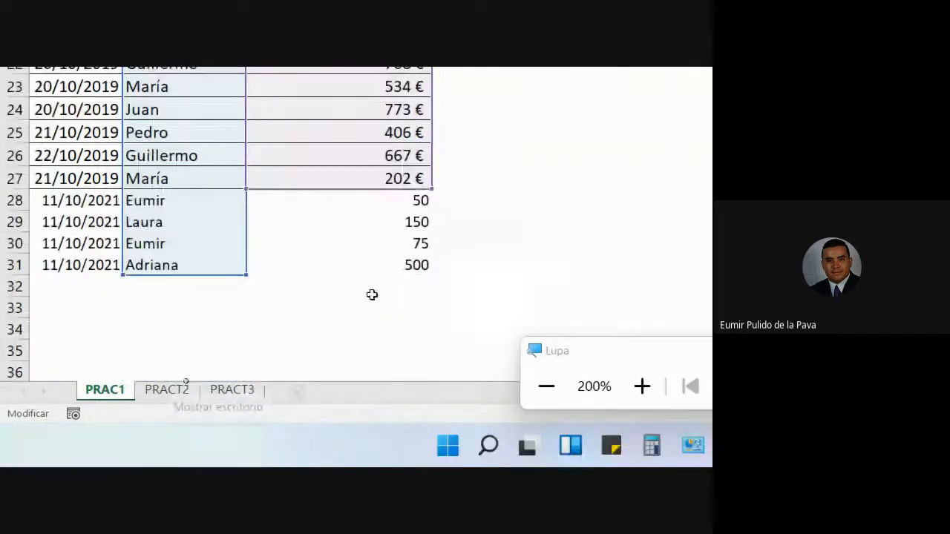
{"action": "left_click_drag", "start_coordinate": [431, 106], "coordinate": [432, 190]}
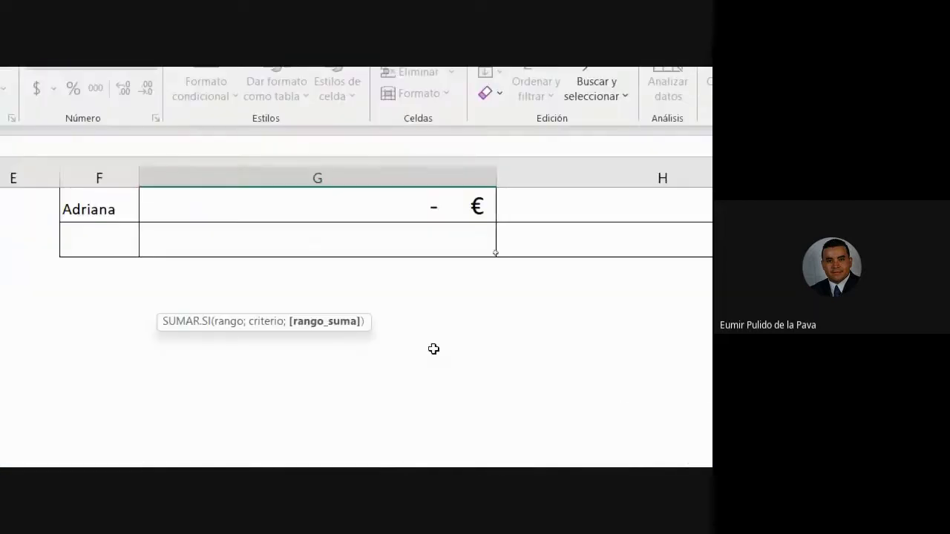
{"action": "key", "text": "Return"}
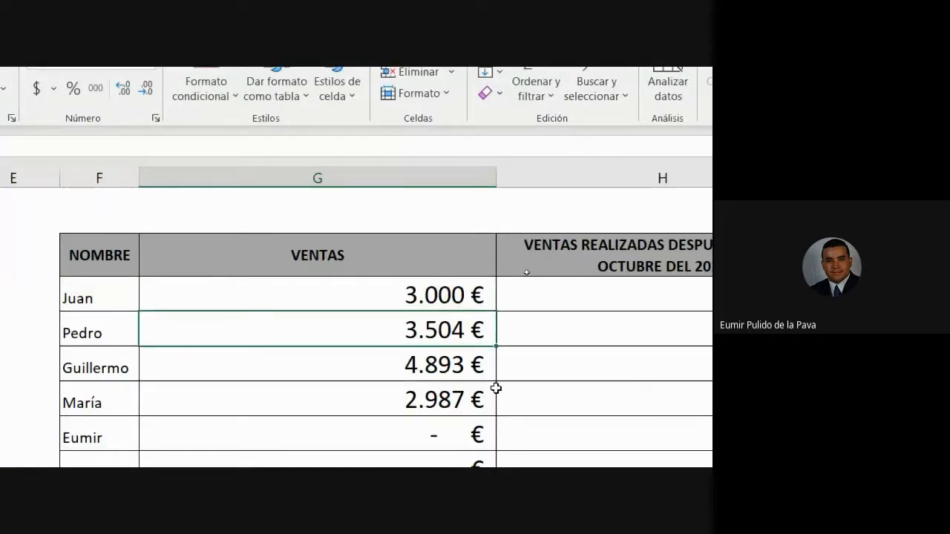
Fill Juan's formula down VENTAS so the new sellers show 125 €, 150 € and 500 €.
{"action": "left_click", "coordinate": [461, 190]}
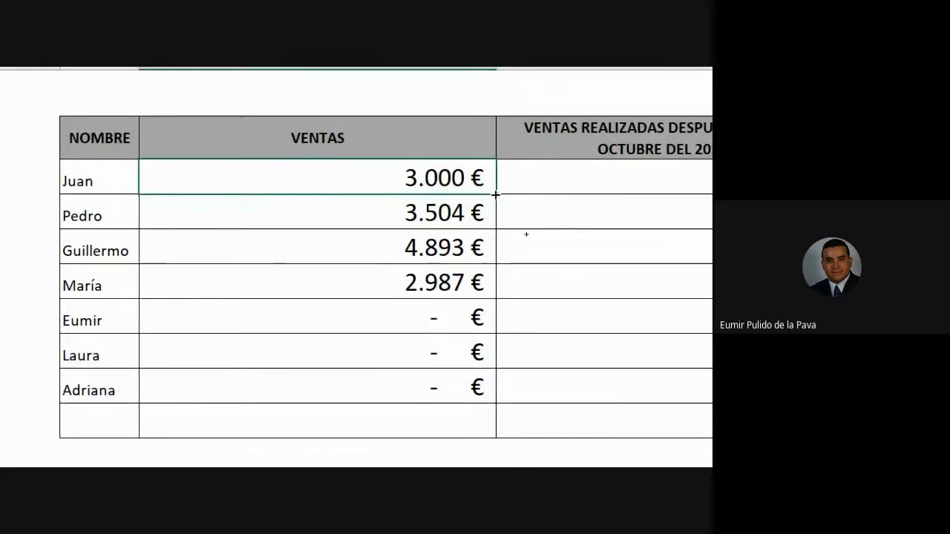
{"action": "left_click_drag", "start_coordinate": [497, 195], "coordinate": [490, 426]}
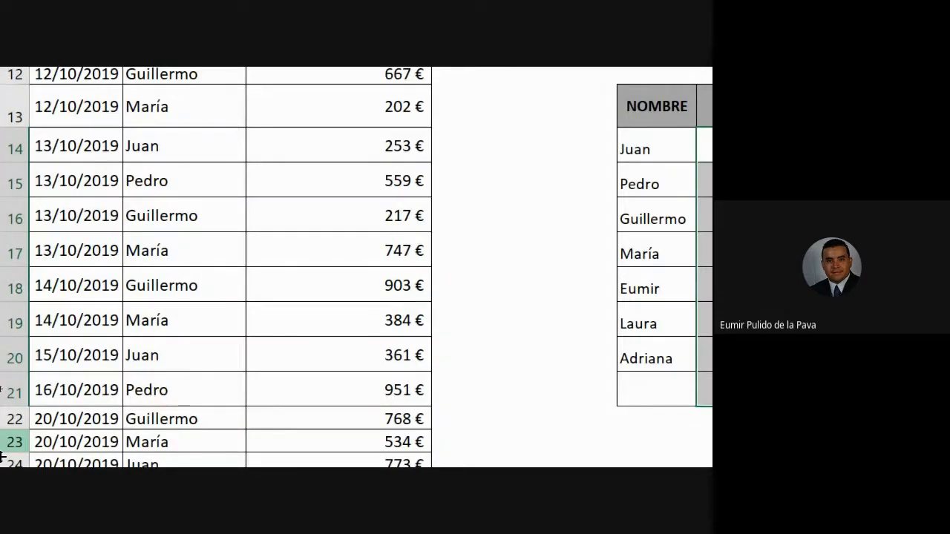
{"action": "scroll", "coordinate": [142, 223], "scroll_direction": "up", "scroll_amount": 3}
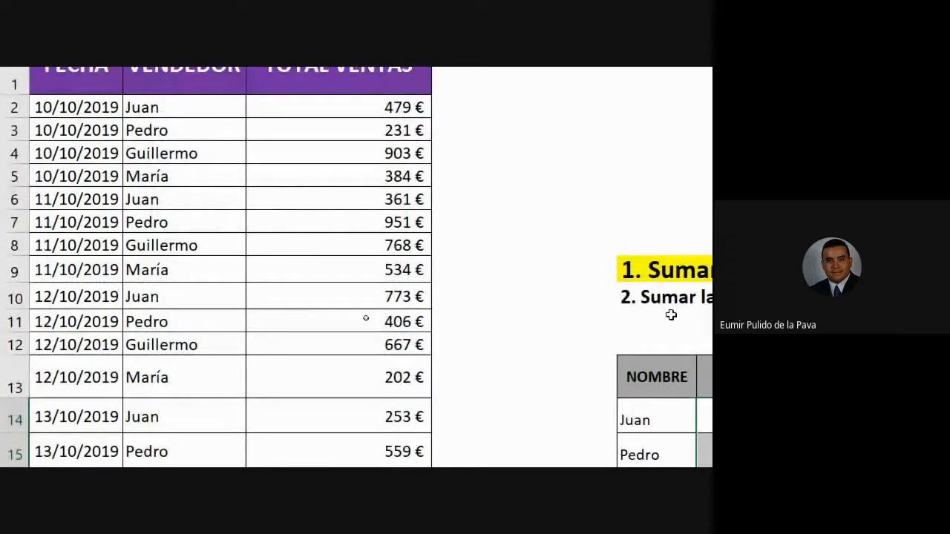
{"action": "left_click", "coordinate": [507, 359]}
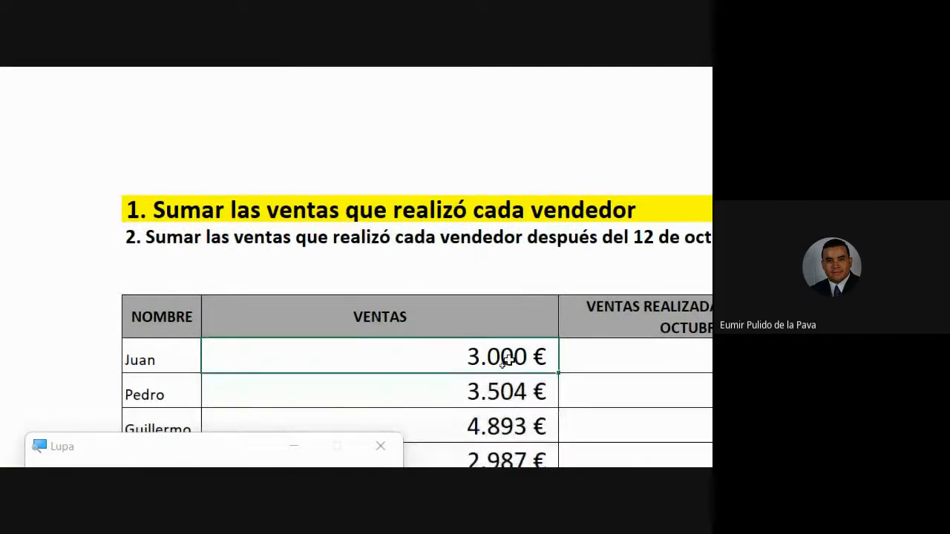
{"action": "double_click", "coordinate": [508, 359]}
{"action": "mouse_move", "coordinate": [294, 412]}
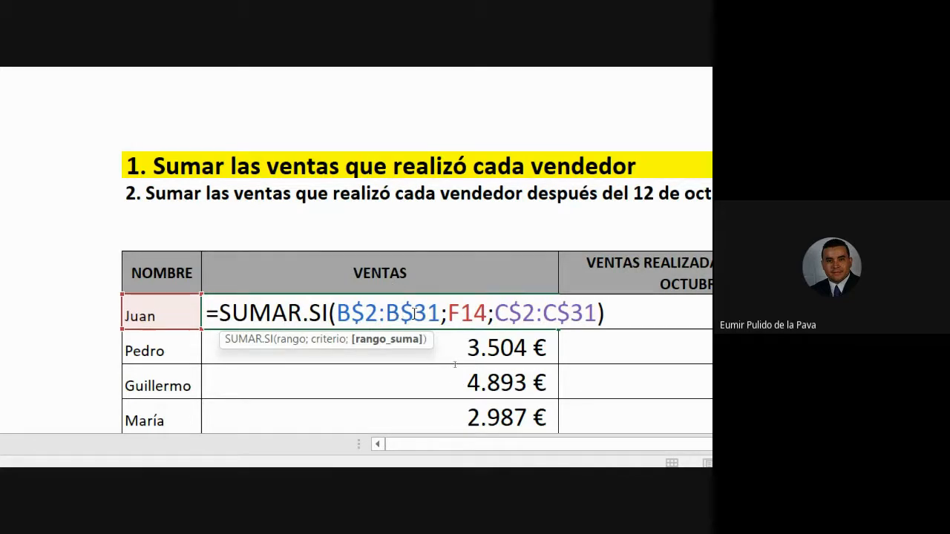
{"action": "scroll", "coordinate": [438, 345], "scroll_direction": "down", "scroll_amount": 2}
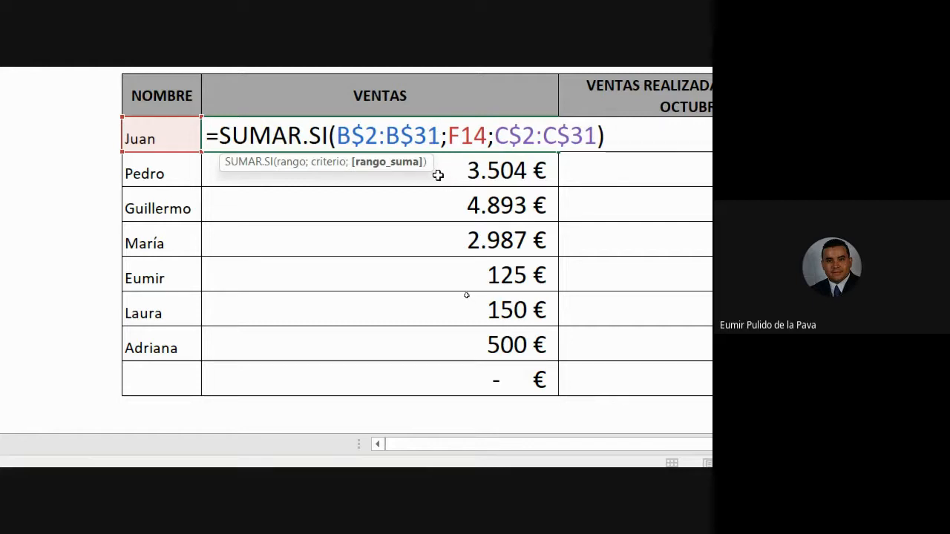
{"action": "left_click", "coordinate": [618, 135]}
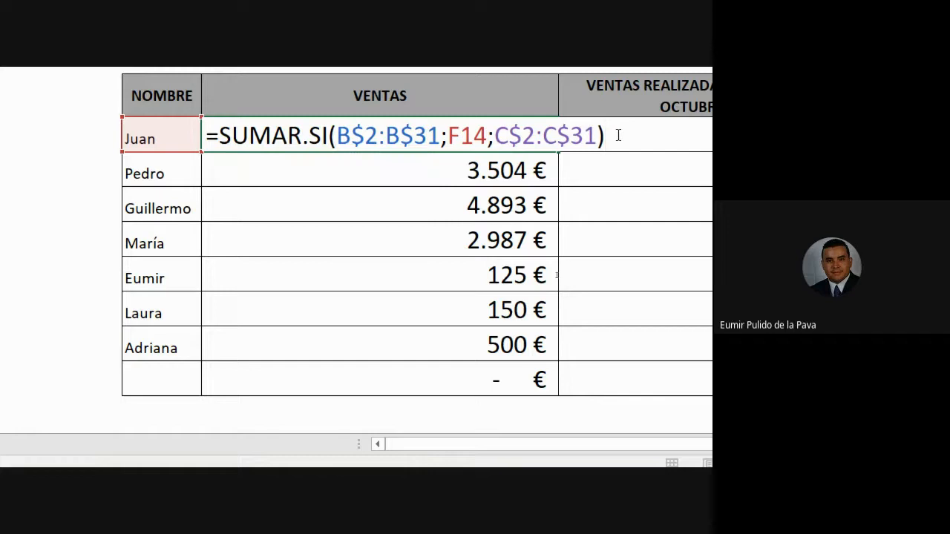
{"action": "left_click_drag", "start_coordinate": [336, 135], "coordinate": [598, 135]}
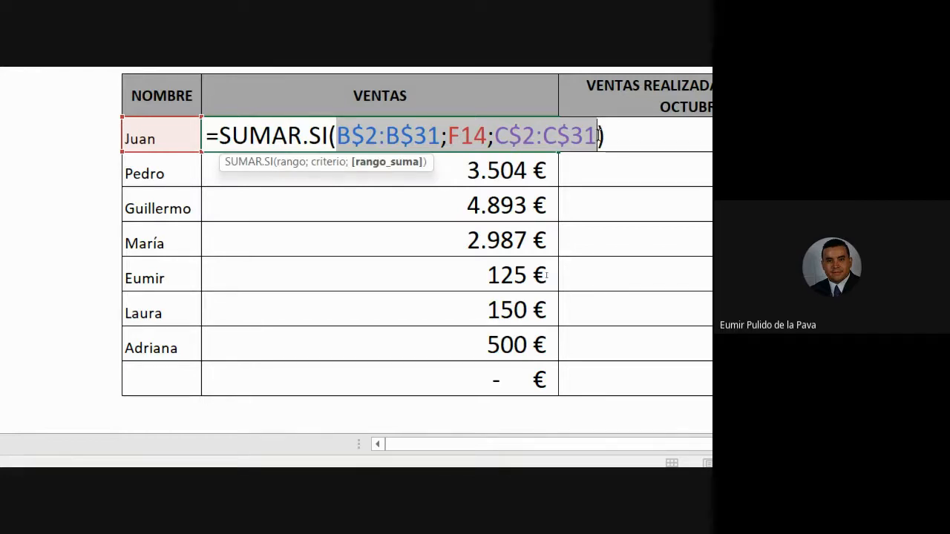
{"action": "key", "text": "Return"}
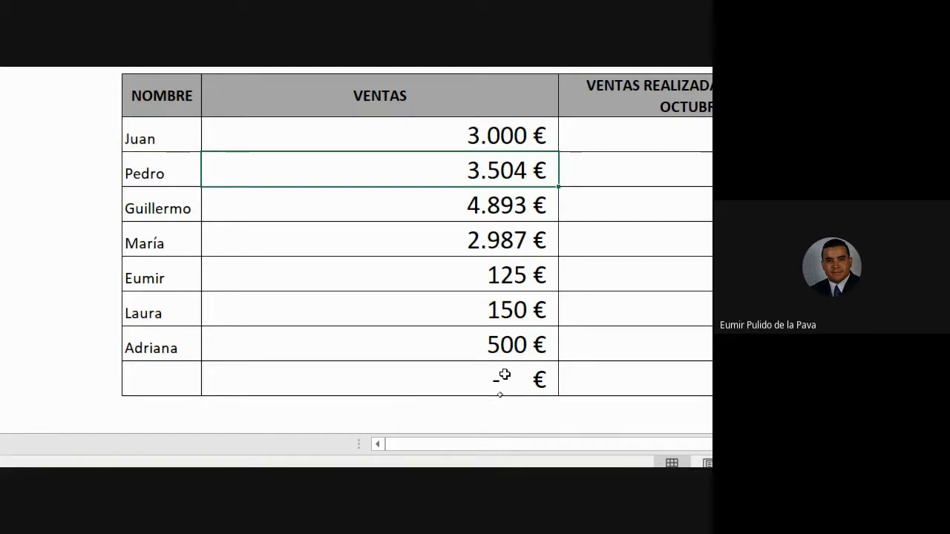
{"action": "double_click", "coordinate": [451, 133]}
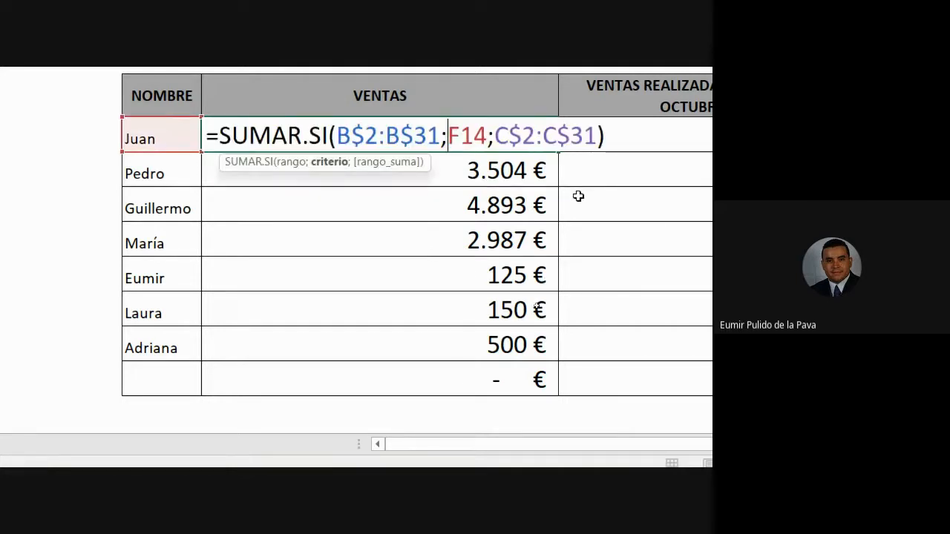
{"action": "key", "text": "Escape"}
{"action": "left_click_drag", "start_coordinate": [152, 276], "coordinate": [154, 336]}
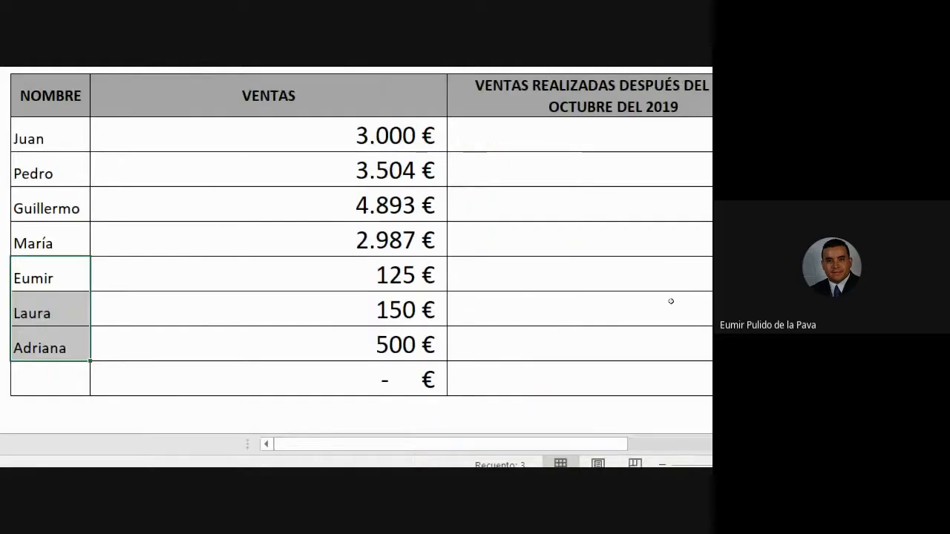
Copy the first task title's formatting onto the second title, then fill it light blue.
{"action": "scroll", "coordinate": [672, 237], "scroll_direction": "up", "scroll_amount": 1}
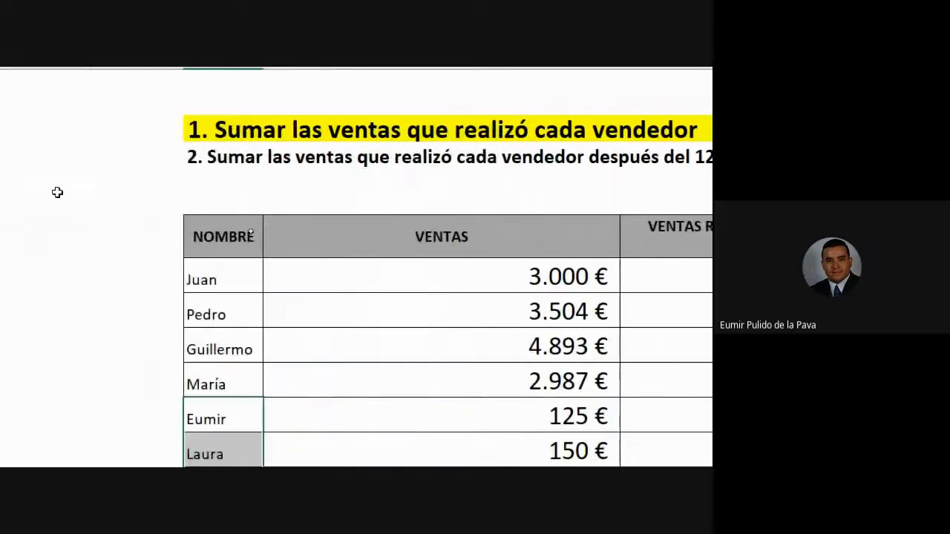
{"action": "left_click", "coordinate": [282, 130]}
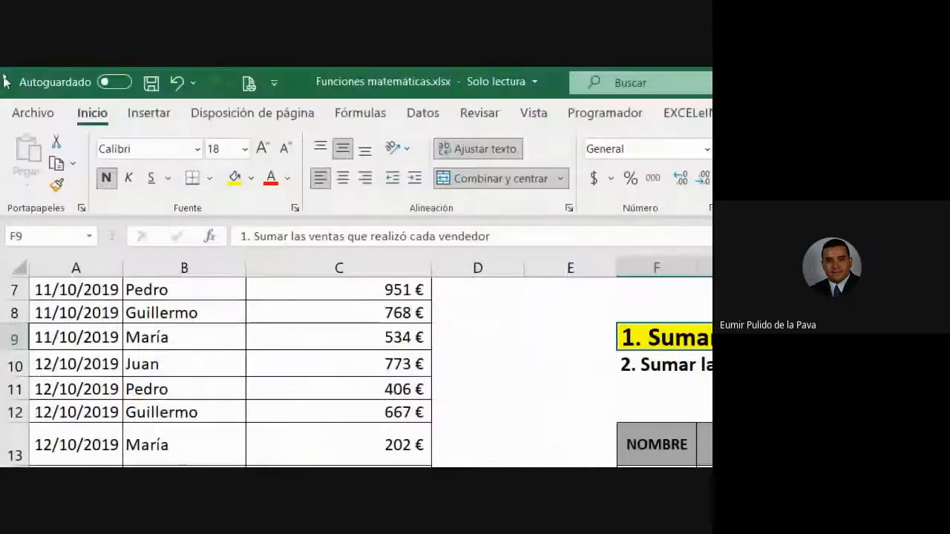
{"action": "left_click", "coordinate": [58, 187]}
{"action": "left_click", "coordinate": [666, 364]}
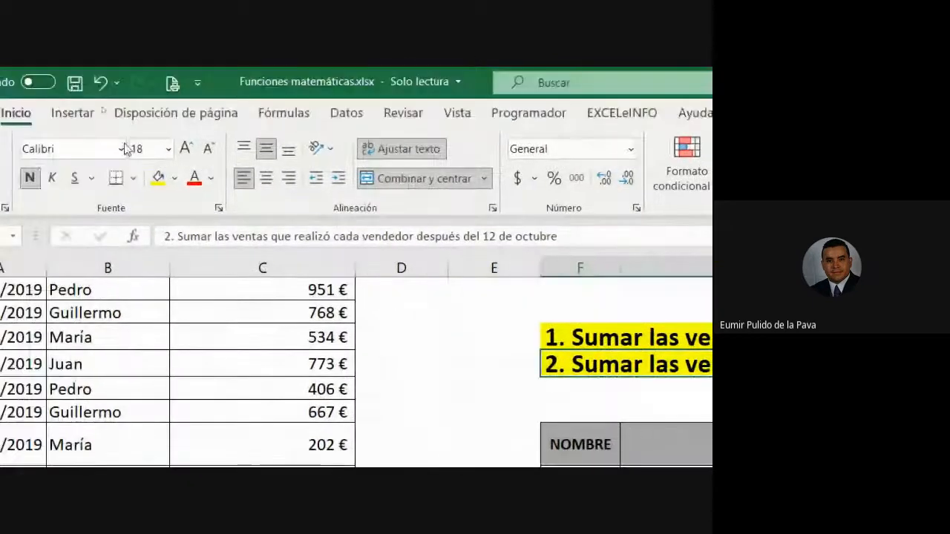
{"action": "left_click", "coordinate": [174, 178]}
{"action": "left_click", "coordinate": [216, 255]}
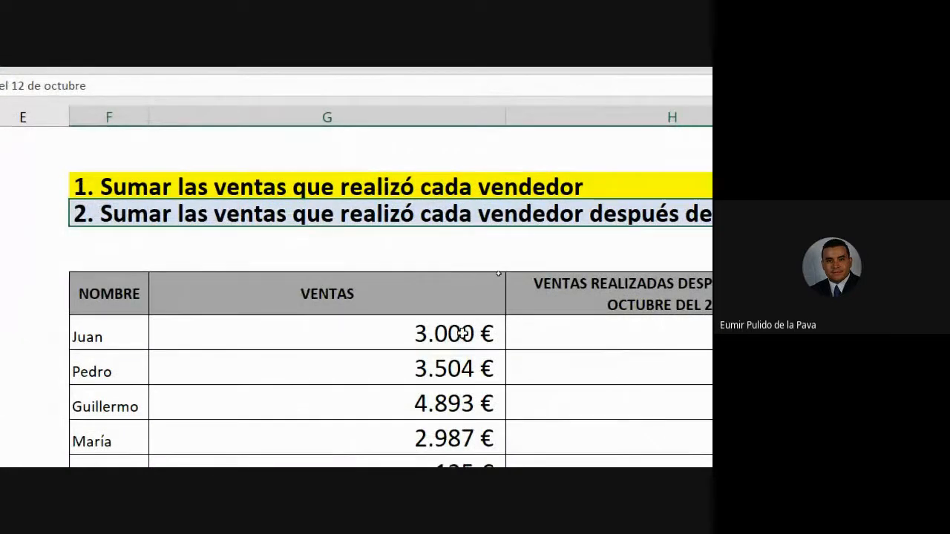
{"action": "left_click", "coordinate": [394, 333]}
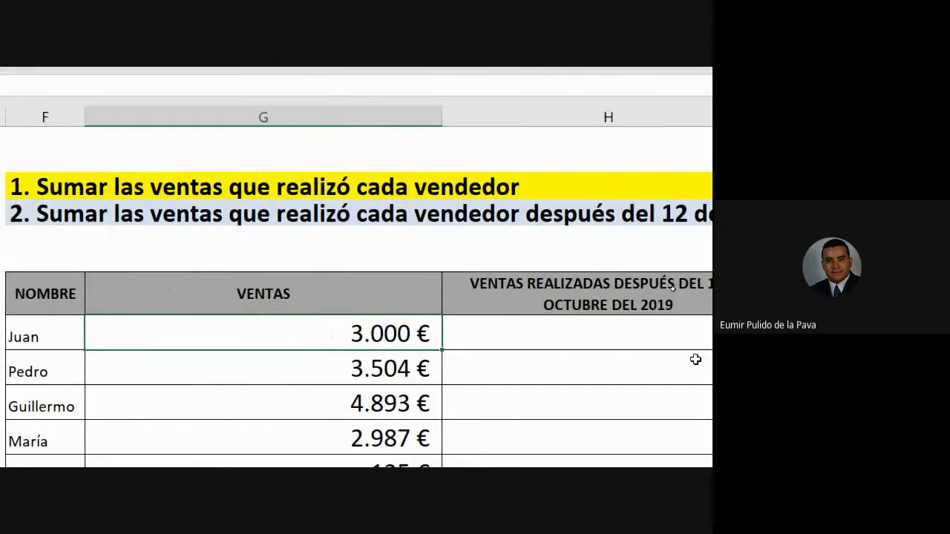
{"action": "left_click", "coordinate": [636, 217]}
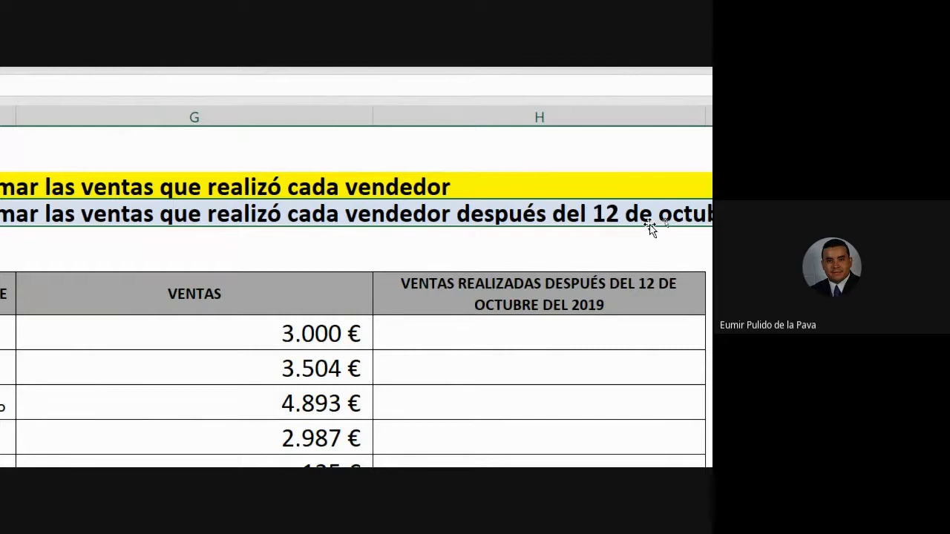
Autofit the VENTAS column and start =SUMAR.SI.CONJUNTO( beside Juan with sum range C2:C31.
{"action": "double_click", "coordinate": [372, 114]}
{"action": "left_click", "coordinate": [375, 316]}
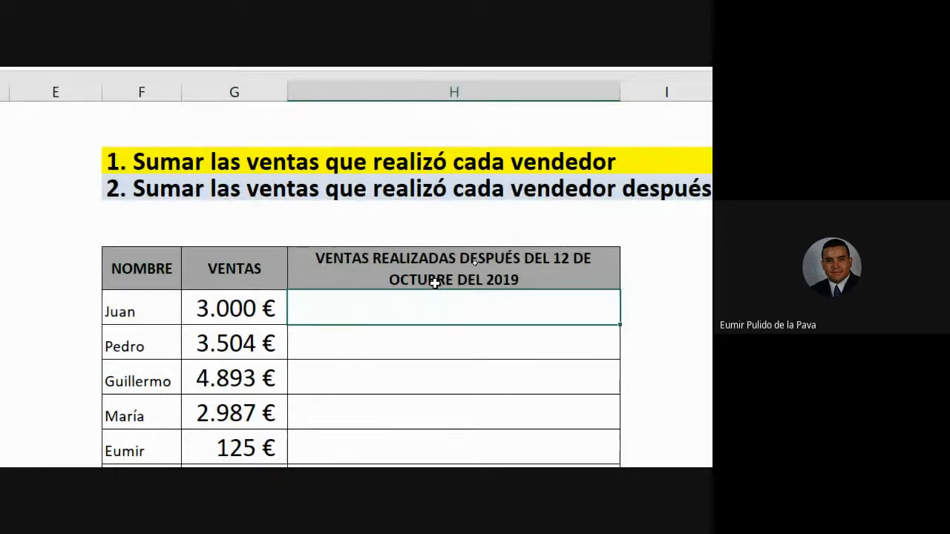
{"action": "type", "text": "=suma"}
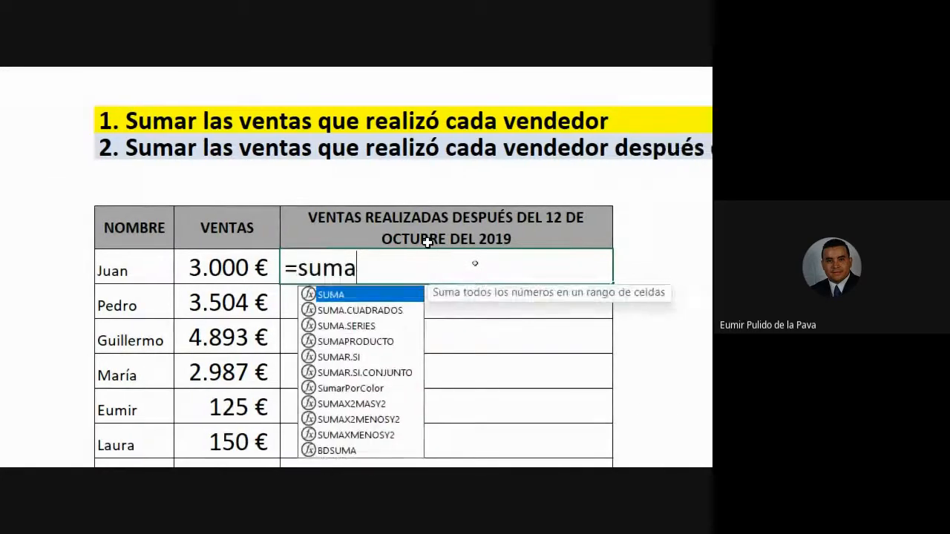
{"action": "key", "text": "Down"}
{"action": "key", "text": "Down"}
{"action": "key", "text": "Down"}
{"action": "key", "text": "Down"}
{"action": "key", "text": "Tab"}
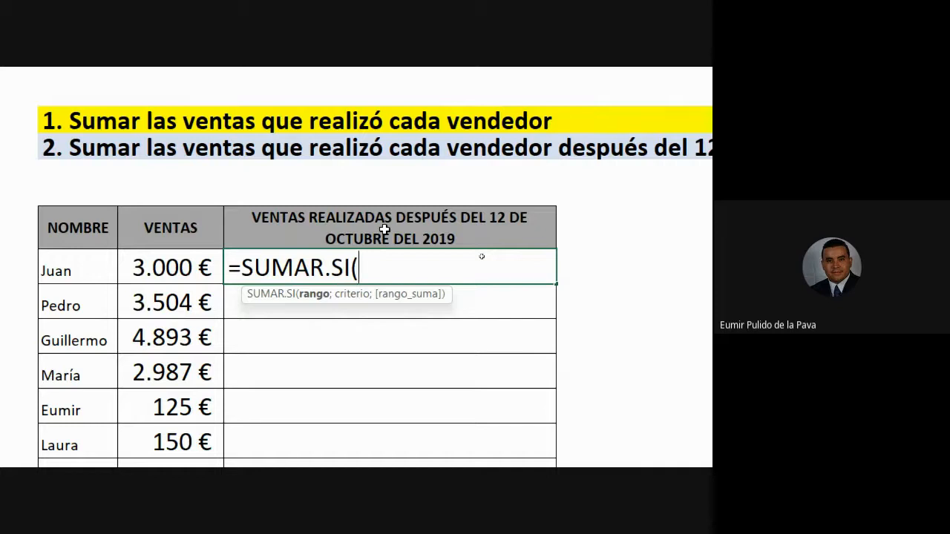
{"action": "key", "text": "BackSpace"}
{"action": "type", "text": ".c"}
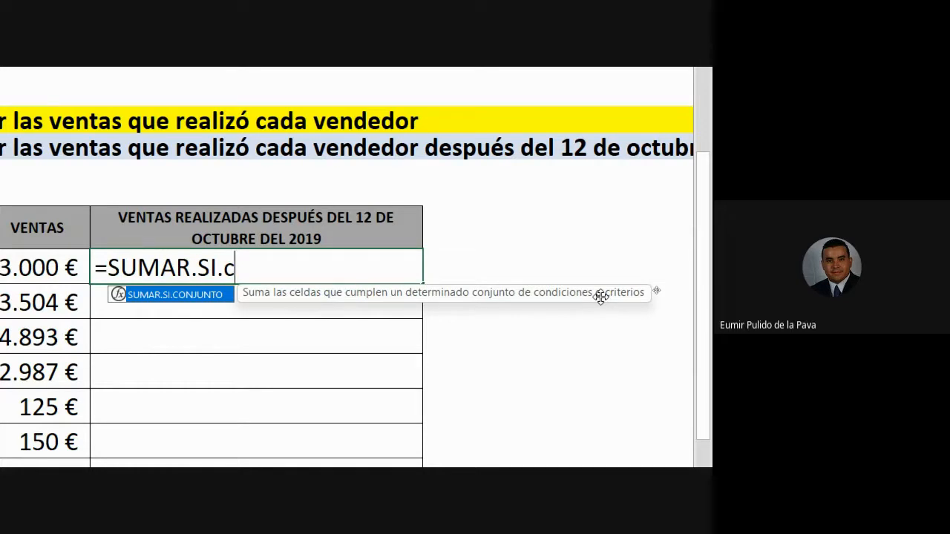
{"action": "key", "text": "Tab"}
{"action": "scroll", "coordinate": [519, 375], "scroll_direction": "down", "scroll_amount": 1}
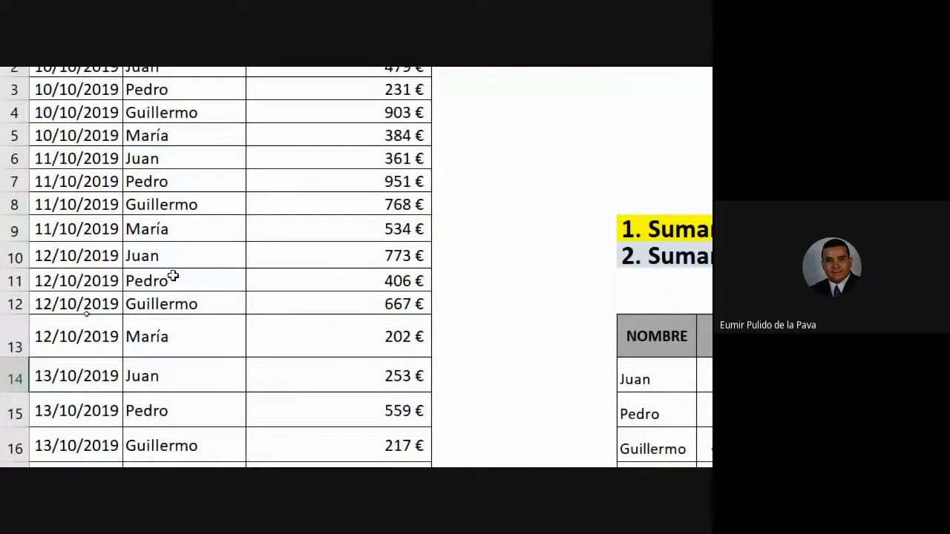
{"action": "left_click_drag", "start_coordinate": [334, 246], "coordinate": [418, 294]}
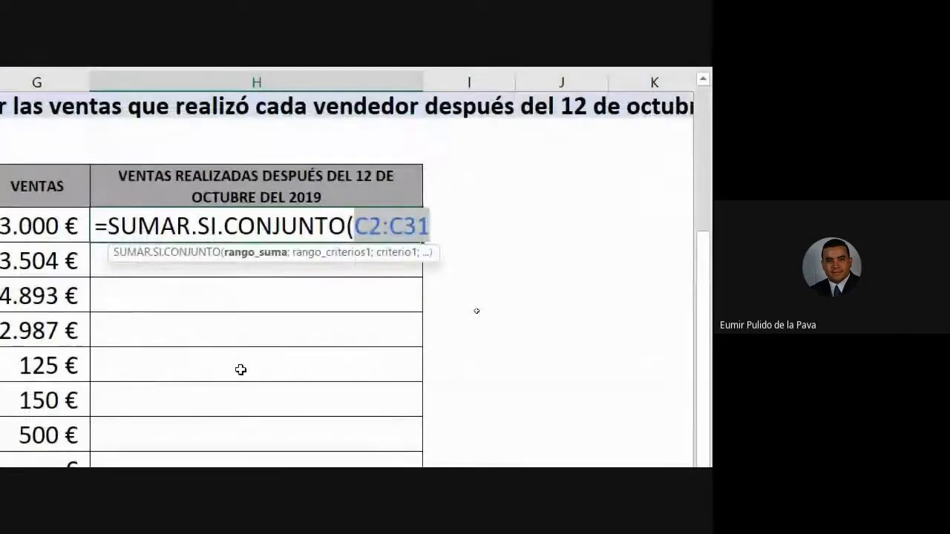
Lock the sum range as C$2:C$31, reset Magnifier to 100%, and switch to the Meet call.
{"action": "key", "text": "F4"}
{"action": "key", "text": "F4"}
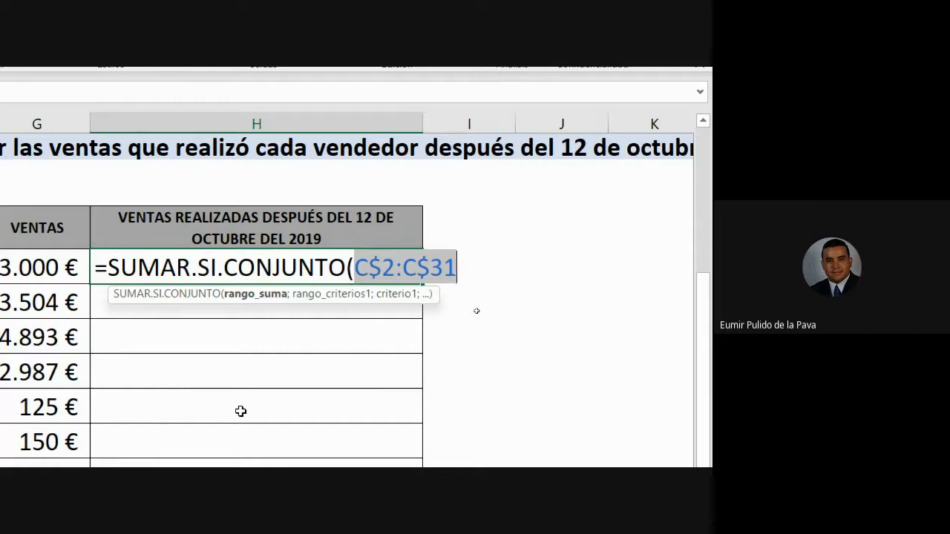
{"action": "type", "text": ";"}
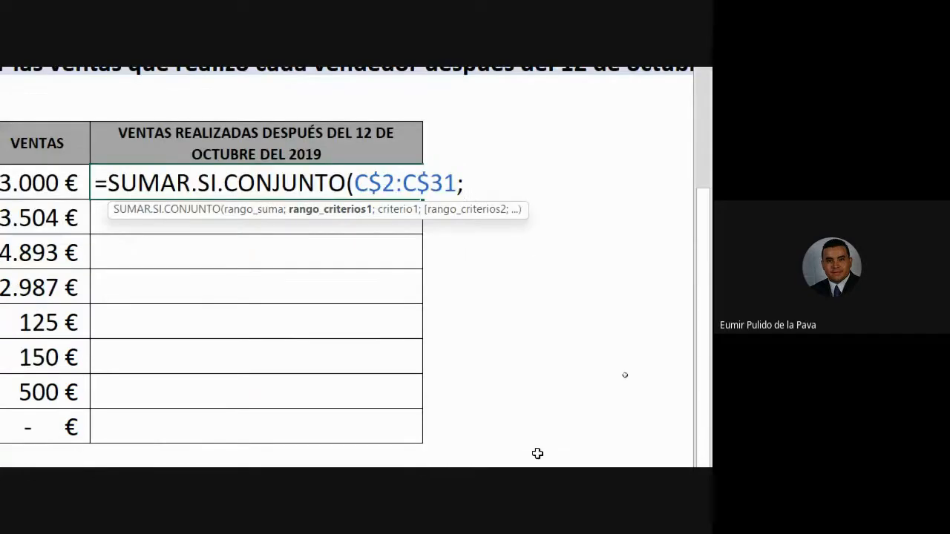
{"action": "left_click", "coordinate": [290, 445]}
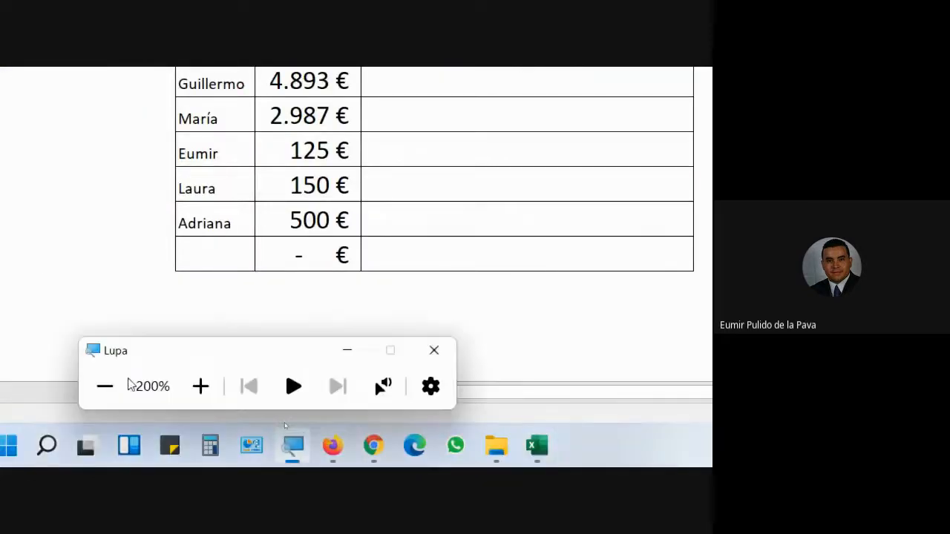
{"action": "left_click", "coordinate": [104, 384]}
{"action": "left_click", "coordinate": [105, 405]}
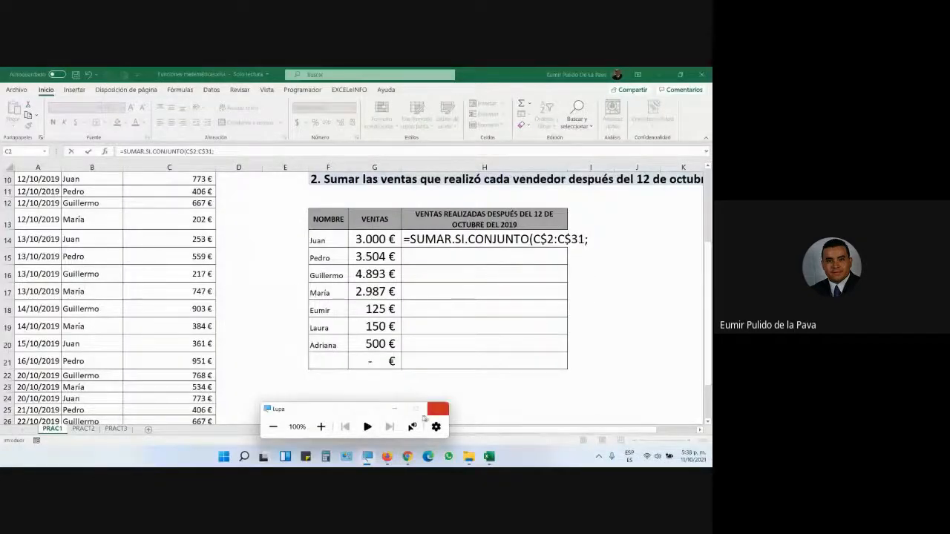
{"action": "scroll", "coordinate": [148, 297], "scroll_direction": "up", "scroll_amount": 3}
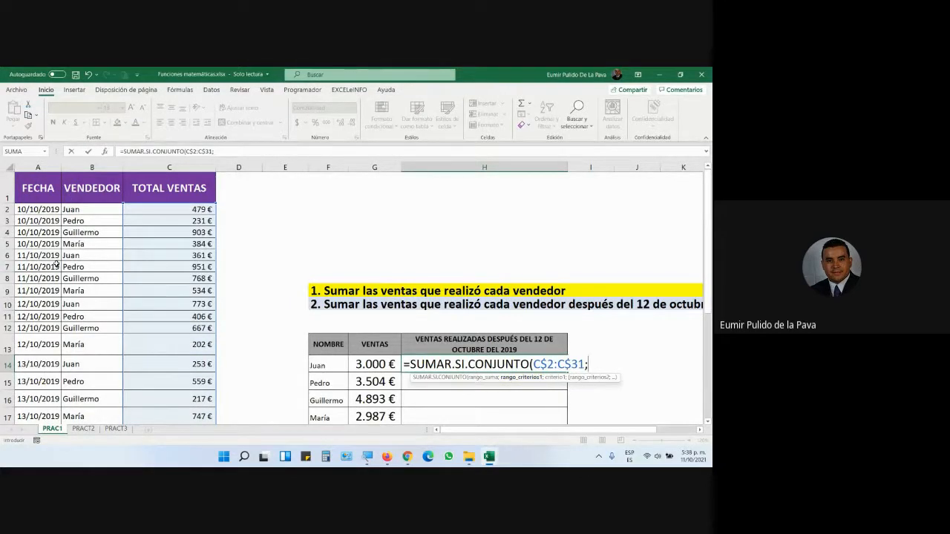
{"action": "left_click", "coordinate": [371, 420]}
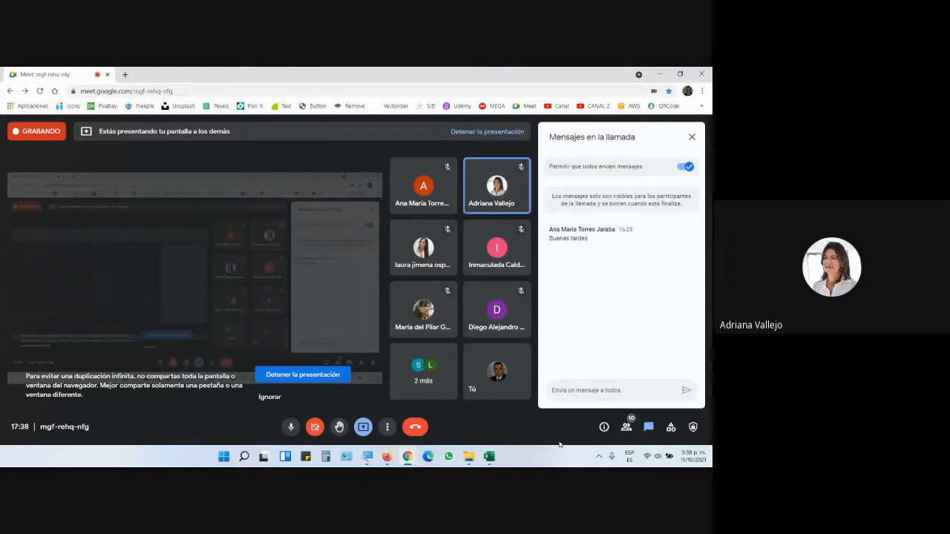
Bring the Excel workbook with Juan's unfinished formula back in front of Meet.
{"action": "left_click", "coordinate": [489, 456]}
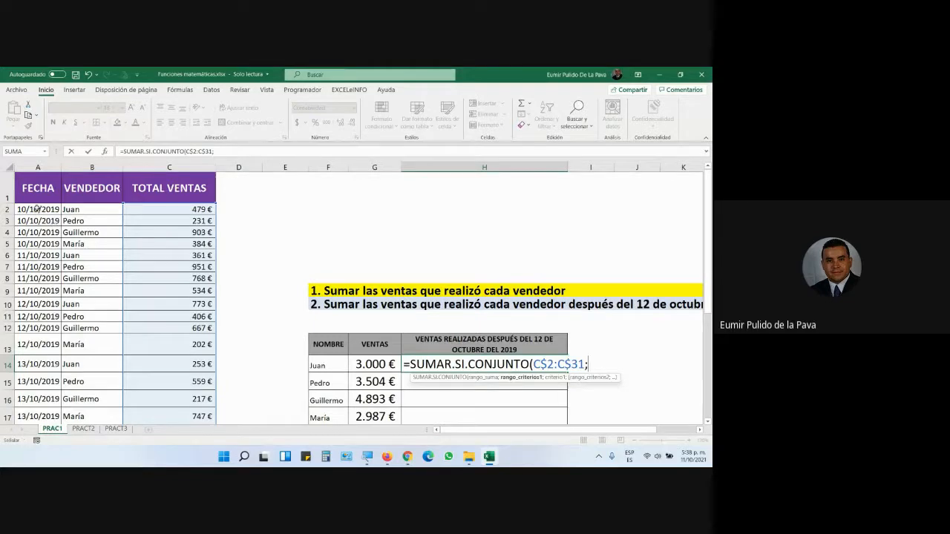
Add the FECHA range as A$2:A$31 to Juan's formula, followed by a separator.
{"action": "left_click_drag", "start_coordinate": [37, 209], "coordinate": [42, 402]}
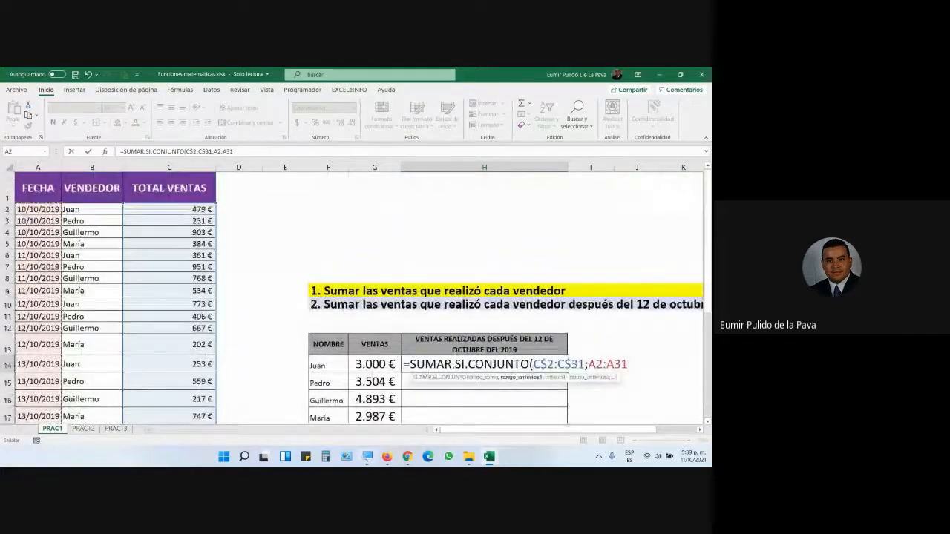
{"action": "left_click", "coordinate": [367, 456]}
{"action": "left_click", "coordinate": [321, 427]}
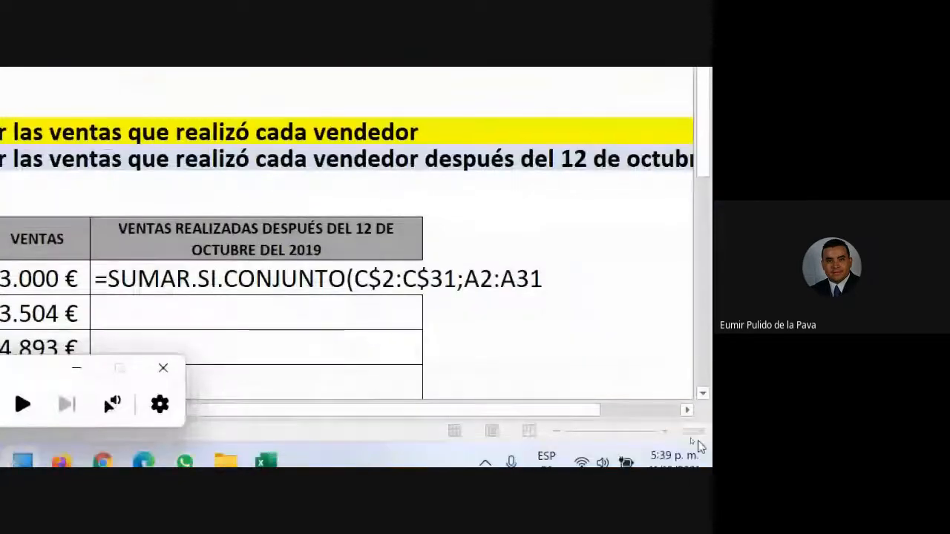
{"action": "left_click", "coordinate": [572, 267]}
{"action": "key", "text": "F4"}
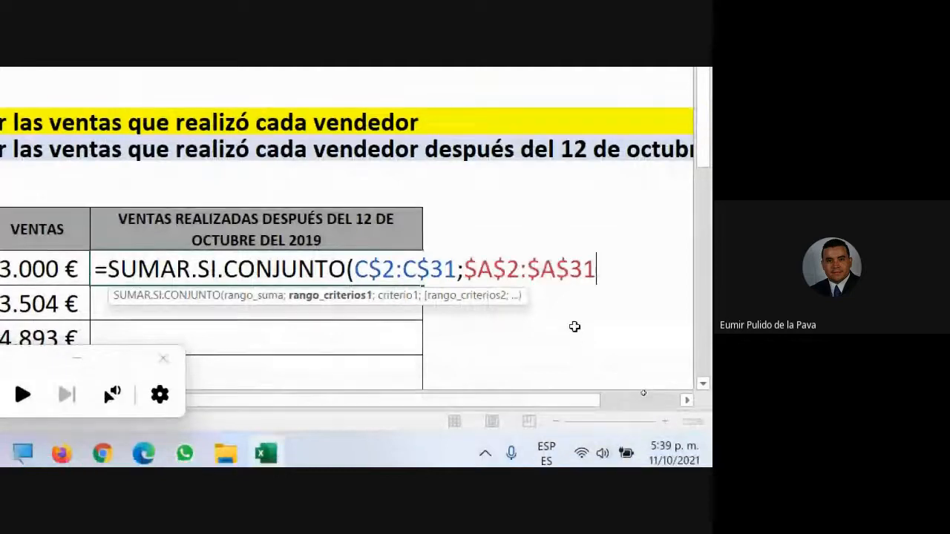
{"action": "key", "text": "F4"}
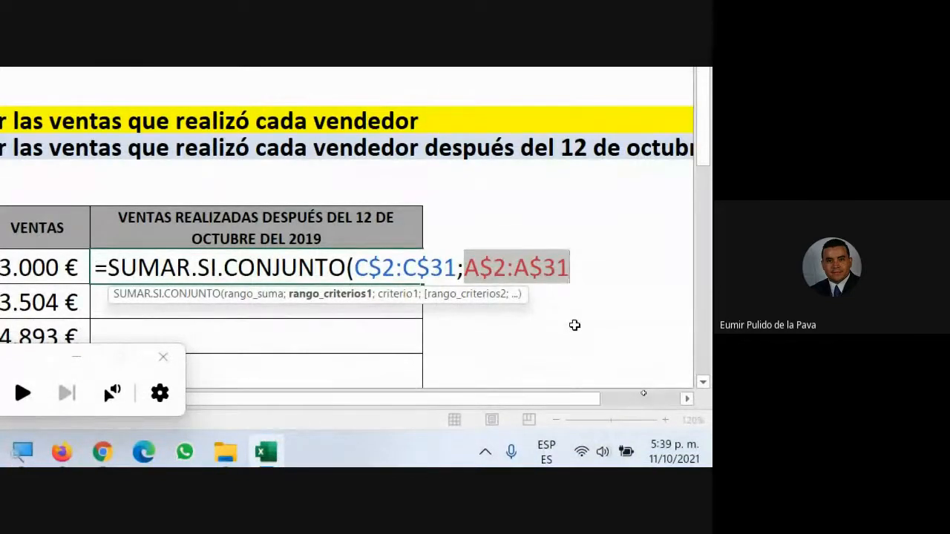
{"action": "type", "text": ";"}
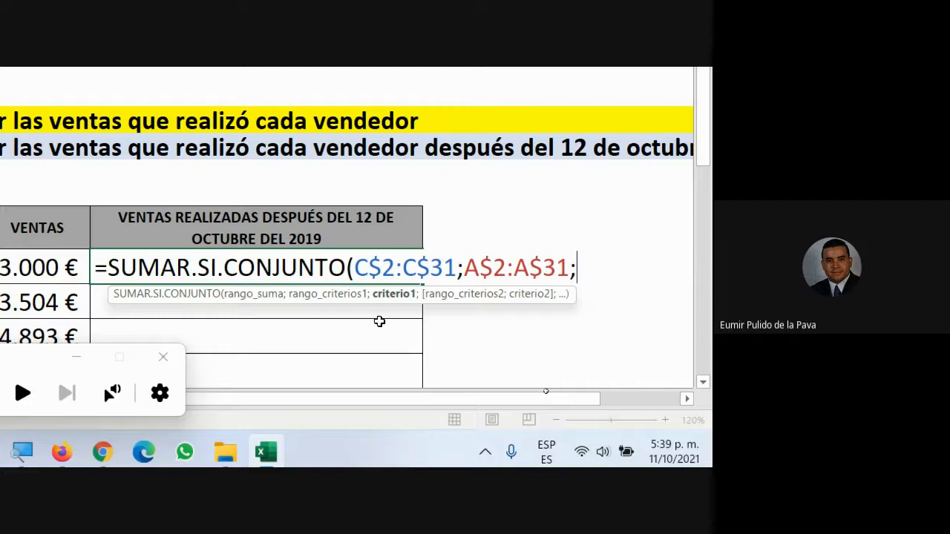
Add the criterion ">12-10-2019" with hyphens instead of slashes, then another separator.
{"action": "type", "text": "\">12"}
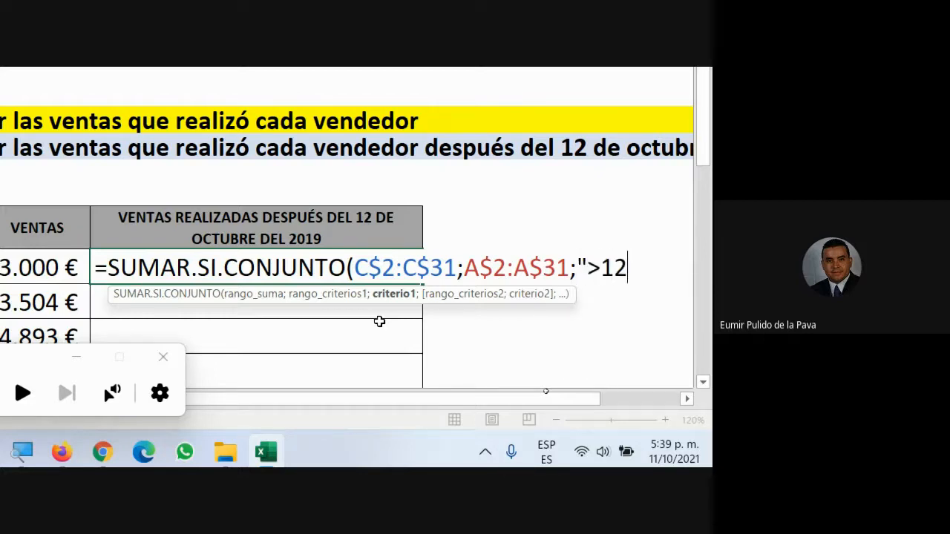
{"action": "type", "text": "/10/"}
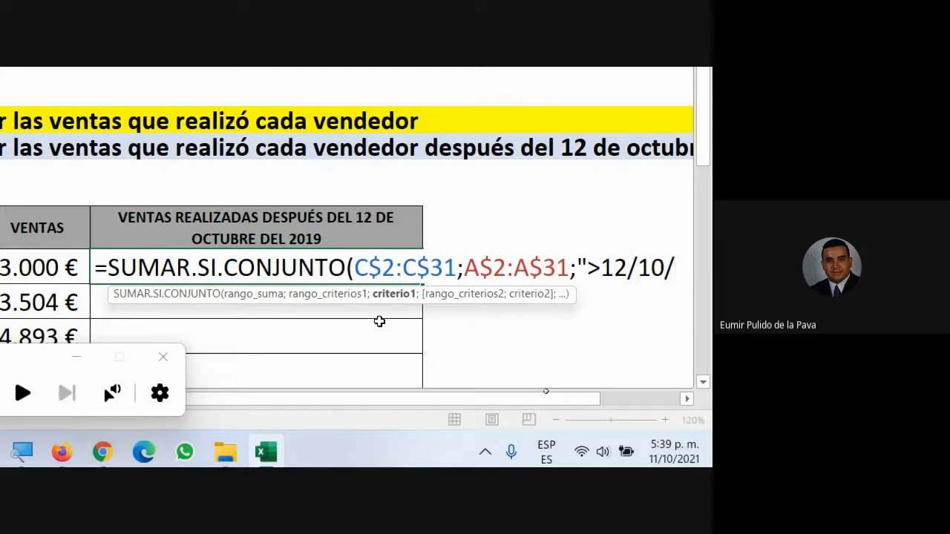
{"action": "type", "text": "2019"}
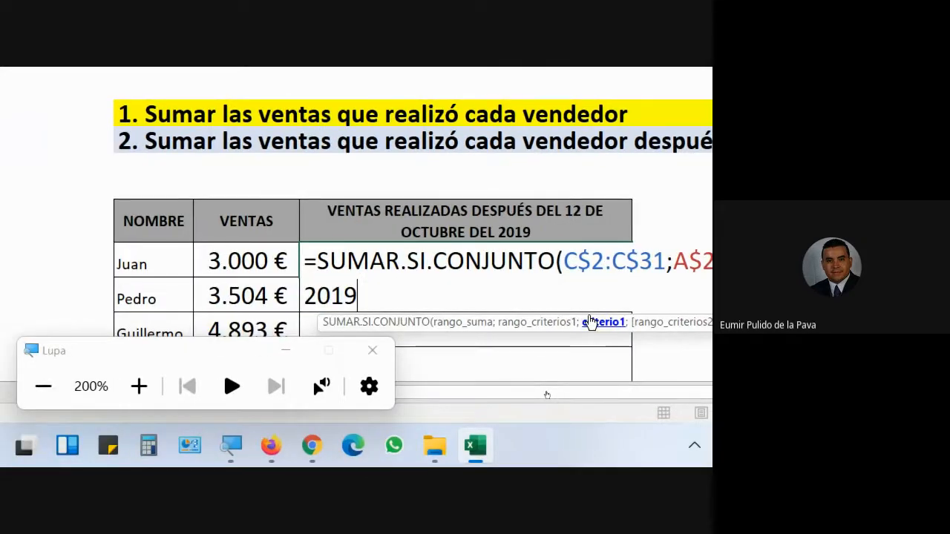
{"action": "type", "text": "\""}
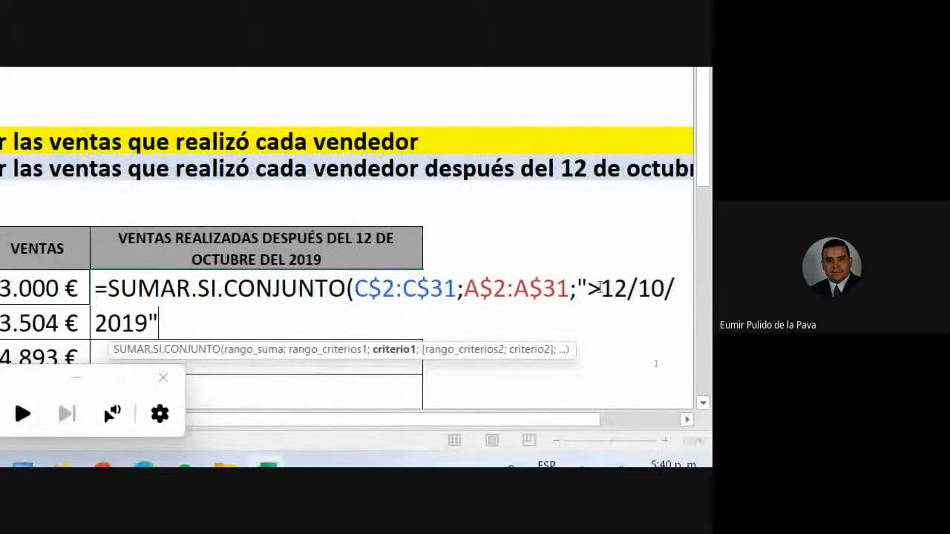
{"action": "left_click_drag", "start_coordinate": [600, 289], "coordinate": [149, 322]}
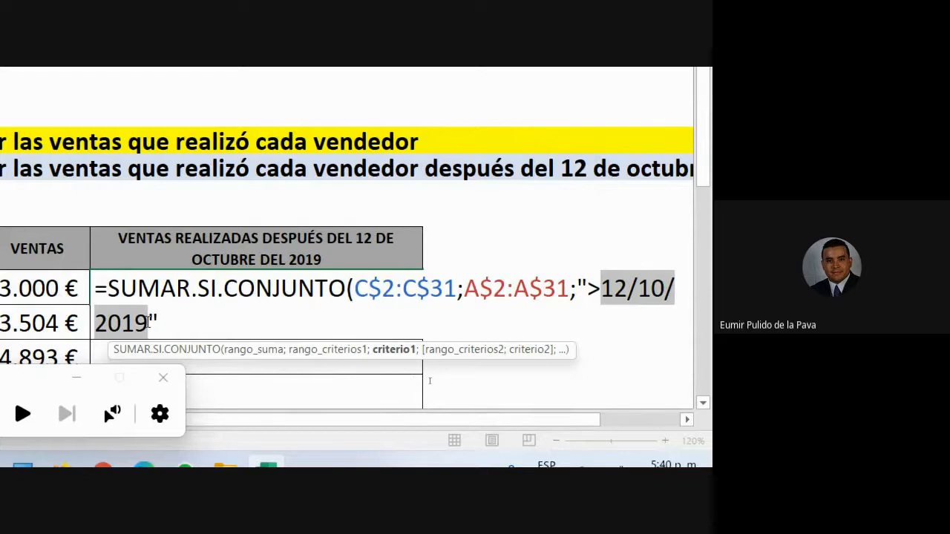
{"action": "left_click", "coordinate": [638, 289]}
{"action": "key", "text": "BackSpace"}
{"action": "type", "text": "-"}
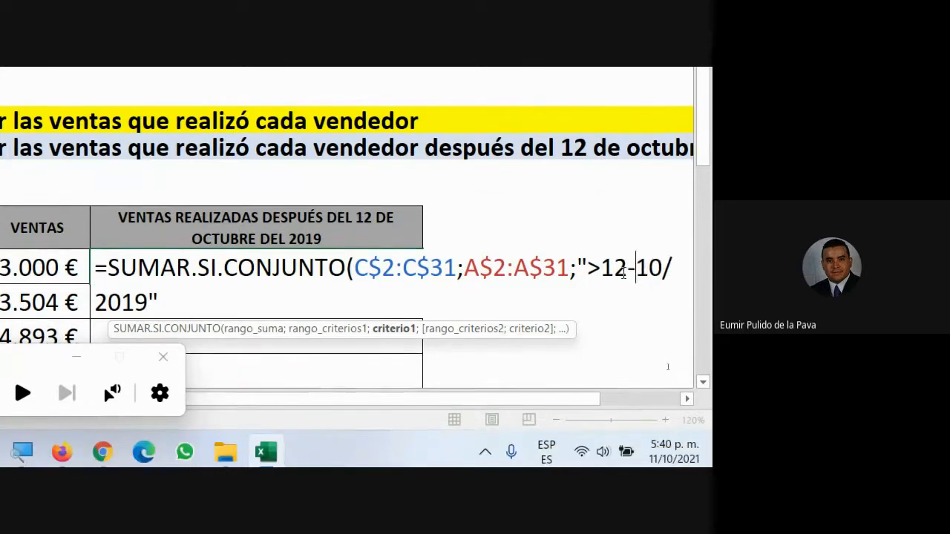
{"action": "left_click", "coordinate": [673, 281]}
{"action": "key", "text": "BackSpace"}
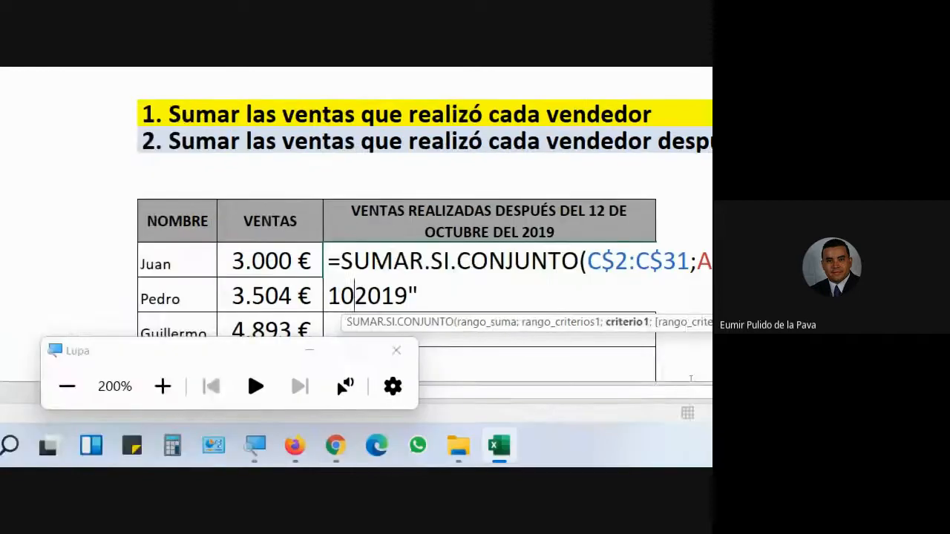
{"action": "type", "text": "-"}
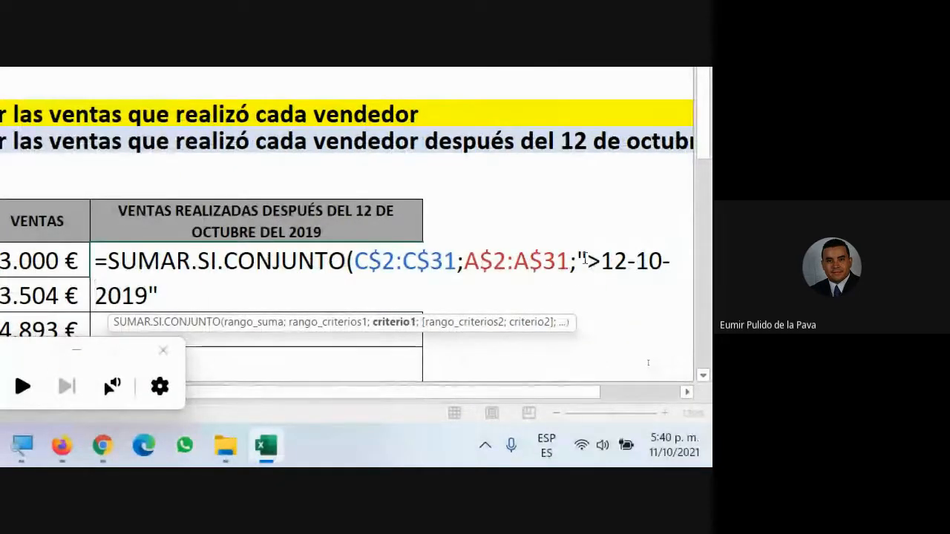
{"action": "left_click_drag", "start_coordinate": [578, 261], "coordinate": [161, 297]}
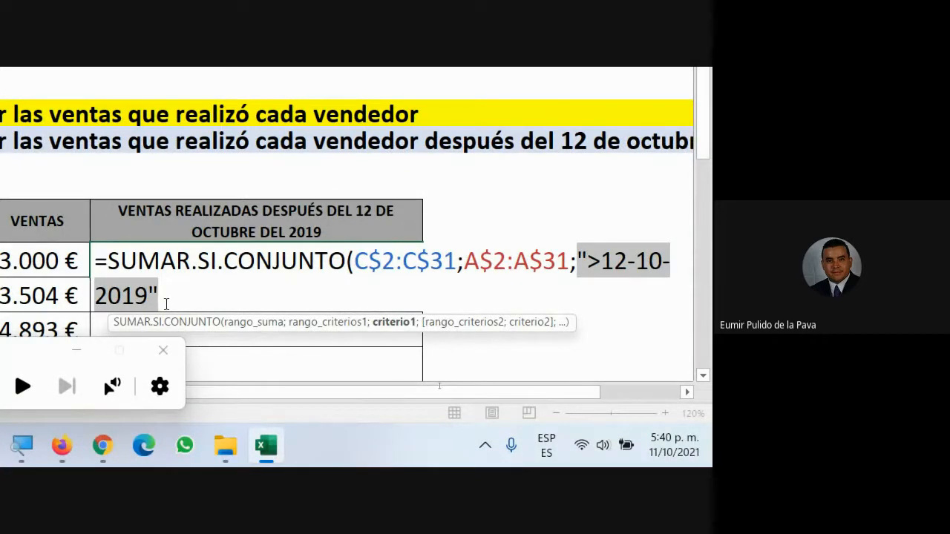
{"action": "left_click", "coordinate": [166, 304]}
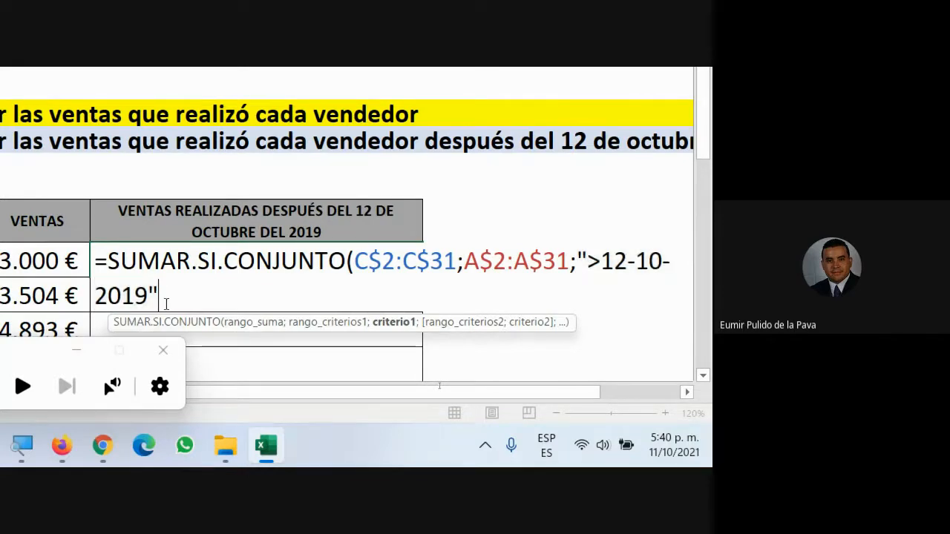
{"action": "type", "text": ";"}
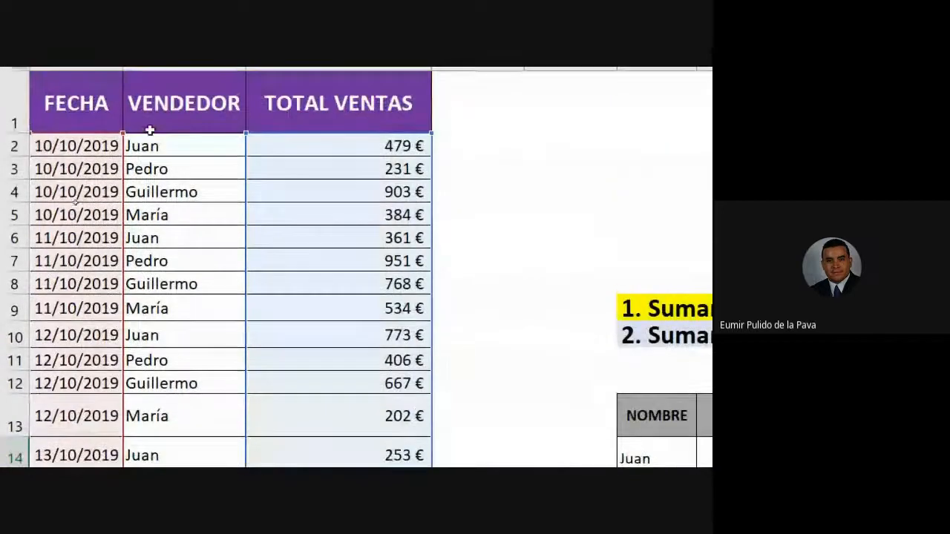
Complete the formula with seller range B$2:B$31 and criterion F14, closing the parenthesis.
{"action": "left_click_drag", "start_coordinate": [151, 130], "coordinate": [191, 392]}
{"action": "scroll", "coordinate": [240, 256], "scroll_direction": "up", "scroll_amount": 1}
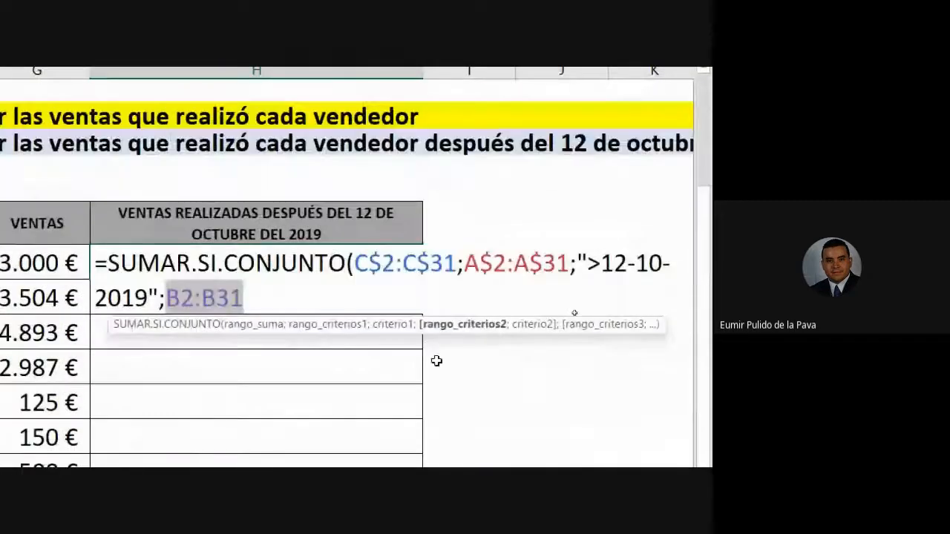
{"action": "key", "text": "F4"}
{"action": "key", "text": "F4"}
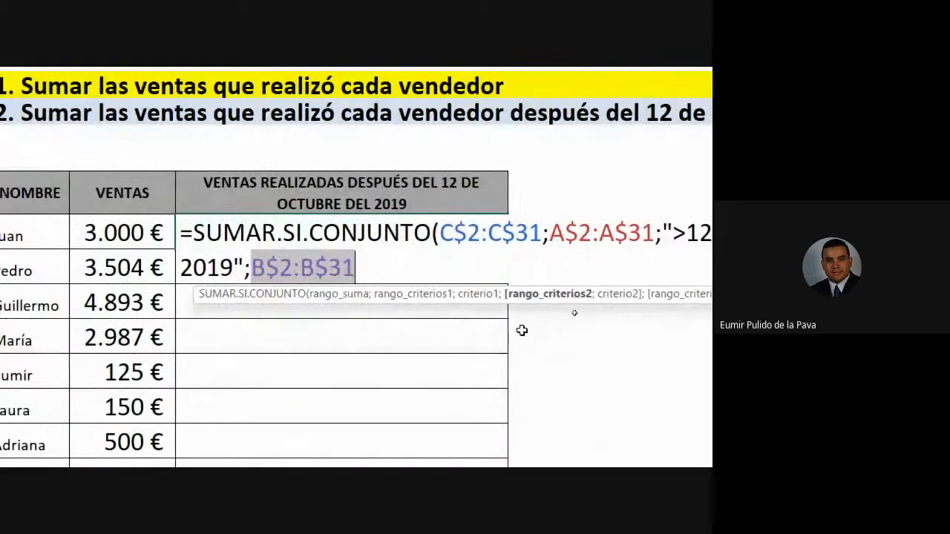
{"action": "type", "text": ";"}
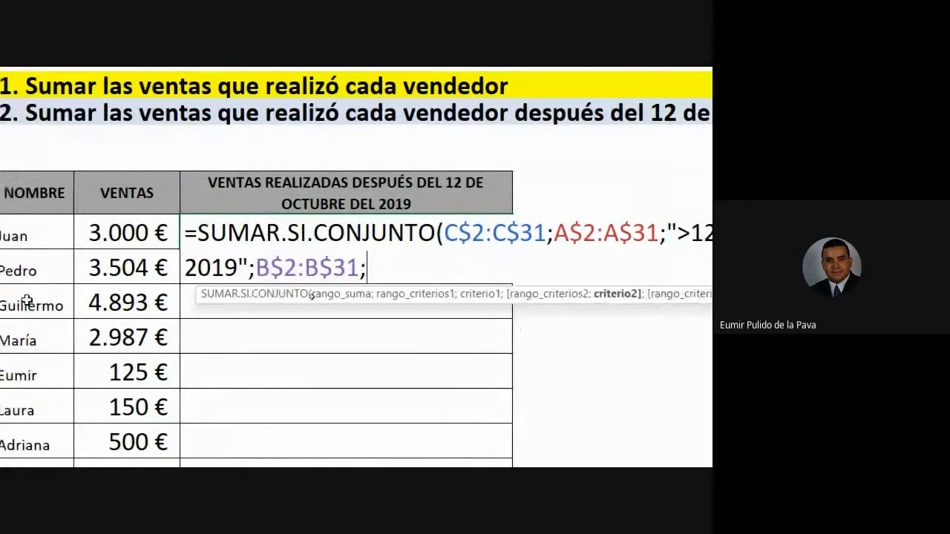
{"action": "left_click", "coordinate": [22, 230]}
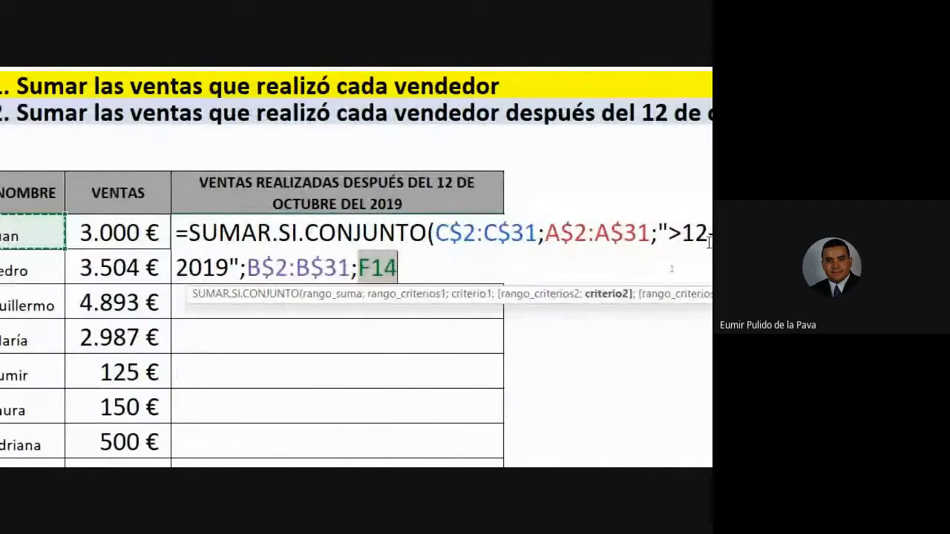
{"action": "type", "text": ")"}
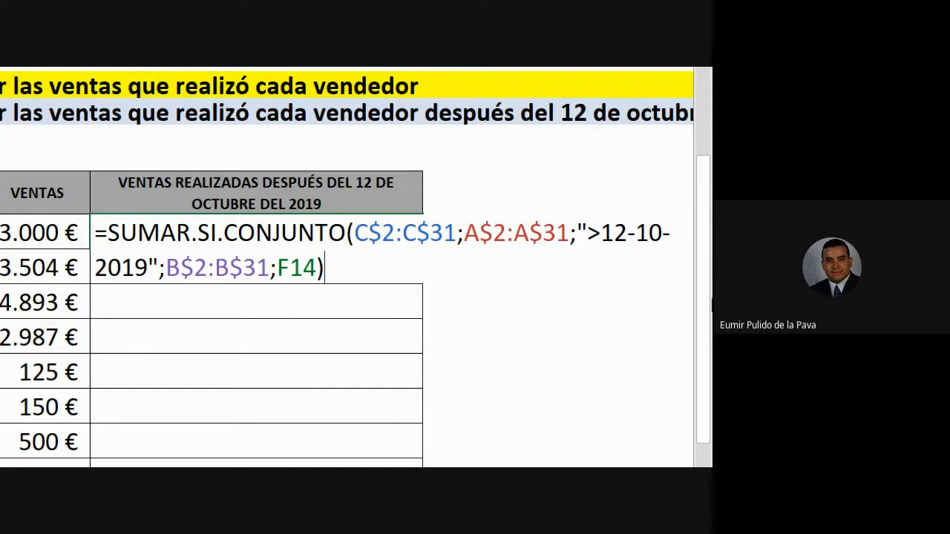
{"action": "key", "text": "Return"}
Fill Juan's formula down, giving 1.387, 1.916, 2.555, 1.867, 125, 150 and 500 €.
{"action": "scroll", "coordinate": [52, 378], "scroll_direction": "left", "scroll_amount": 3}
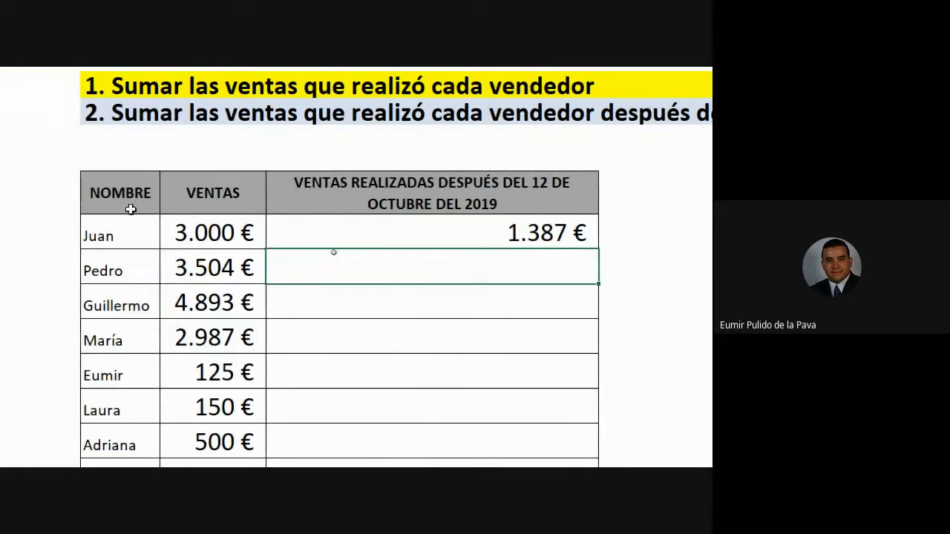
{"action": "left_click", "coordinate": [215, 236]}
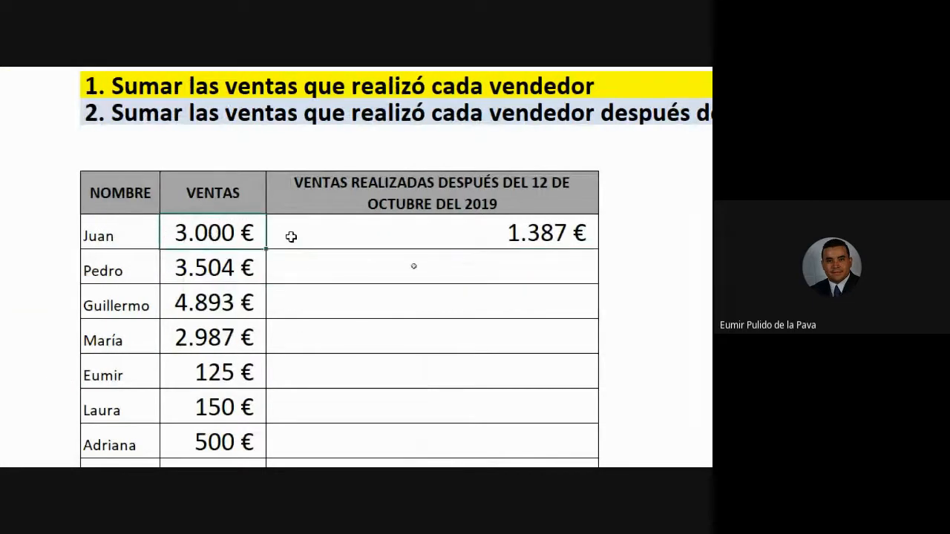
{"action": "left_click", "coordinate": [562, 242]}
{"action": "left_click_drag", "start_coordinate": [599, 249], "coordinate": [613, 281]}
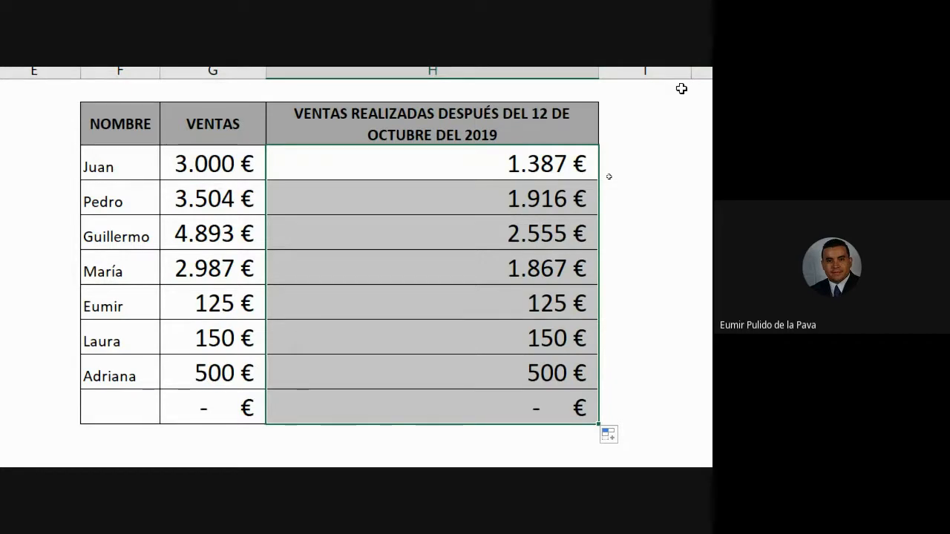
Review Juan's formula arguments and reinsert cell F14 as the seller criterion instead of "juan".
{"action": "double_click", "coordinate": [350, 154]}
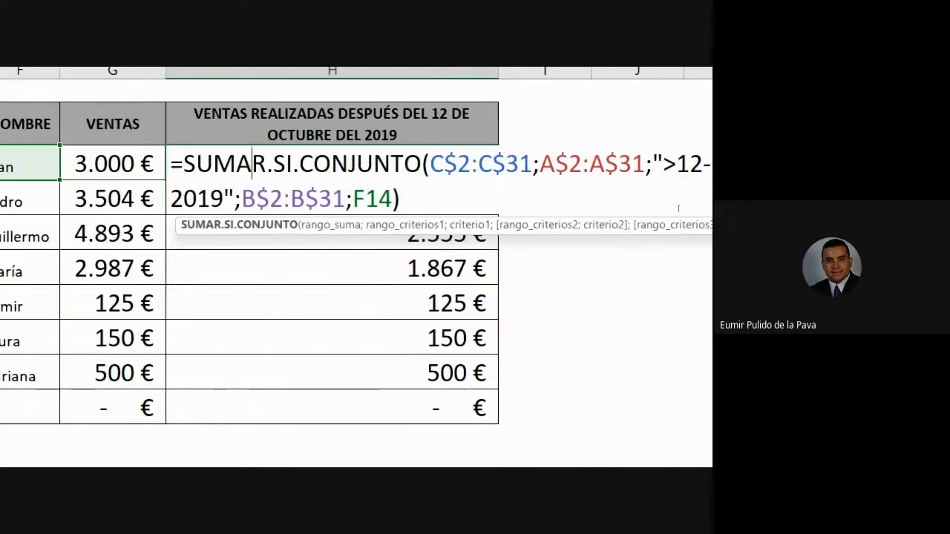
{"action": "left_click_drag", "start_coordinate": [426, 163], "coordinate": [513, 164]}
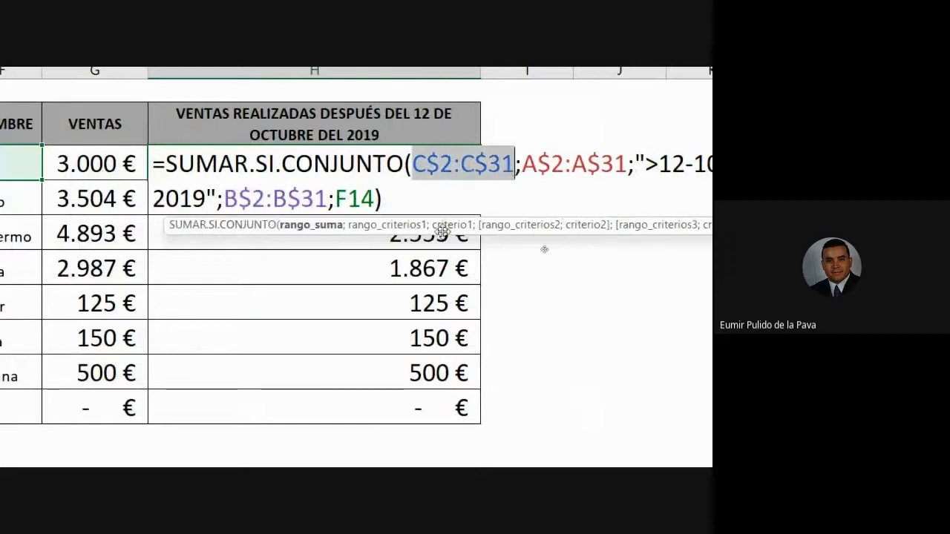
{"action": "scroll", "coordinate": [449, 259], "scroll_direction": "up", "scroll_amount": 4}
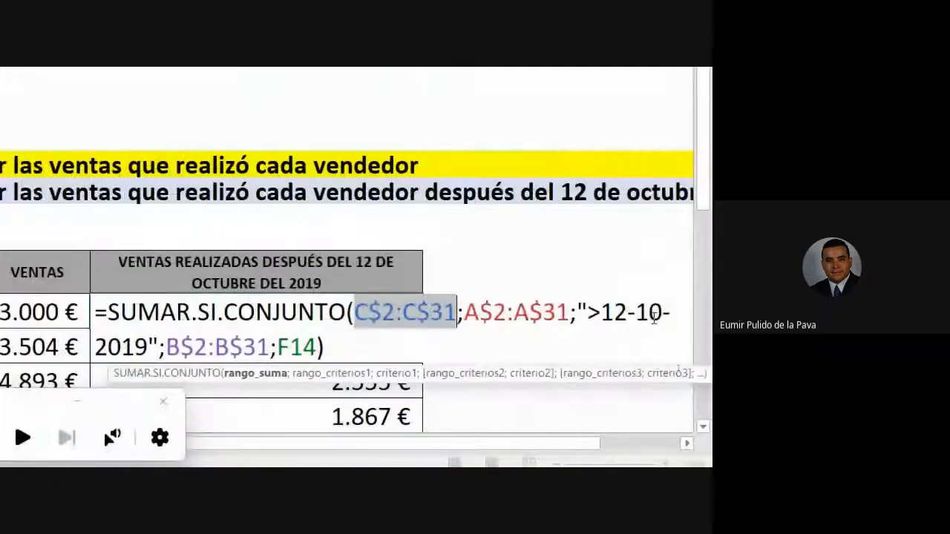
{"action": "left_click_drag", "start_coordinate": [465, 312], "coordinate": [568, 315]}
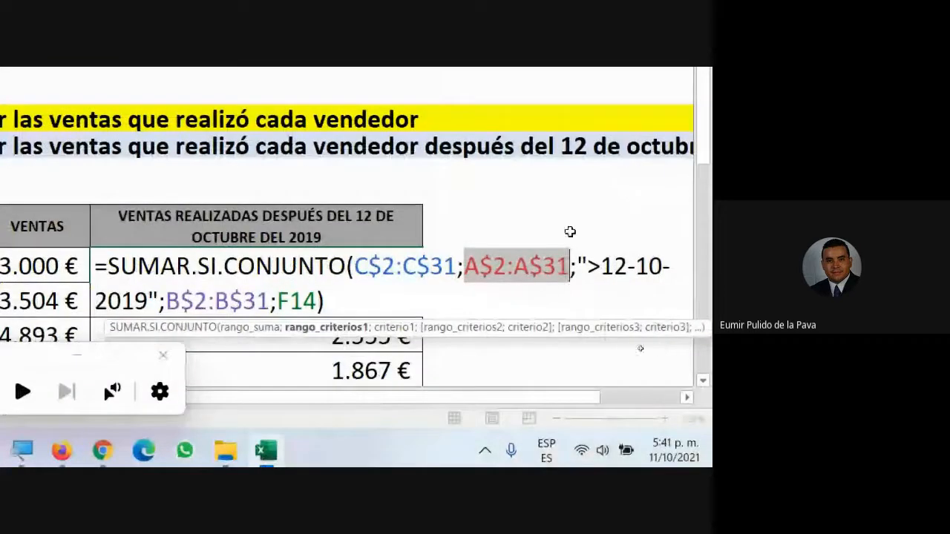
{"action": "left_click_drag", "start_coordinate": [578, 267], "coordinate": [276, 298]}
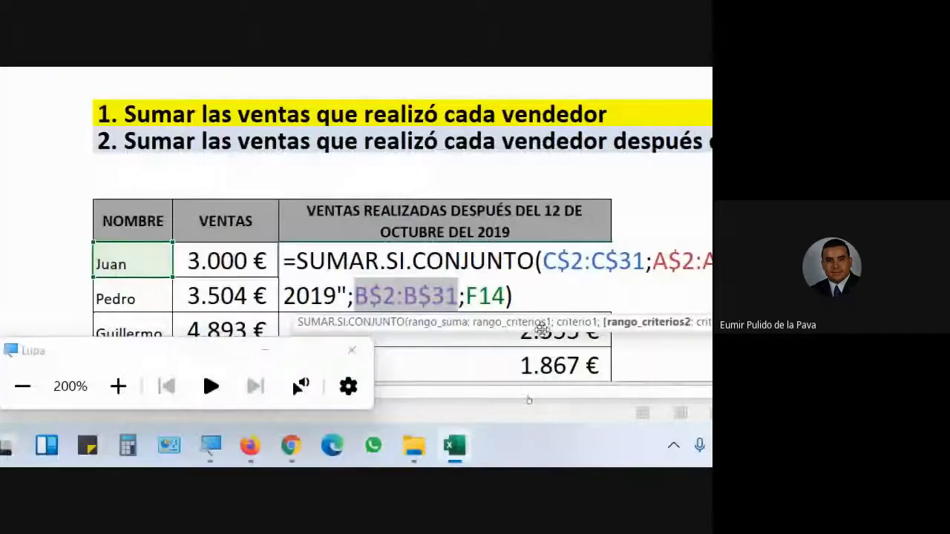
{"action": "left_click_drag", "start_coordinate": [466, 296], "coordinate": [506, 296]}
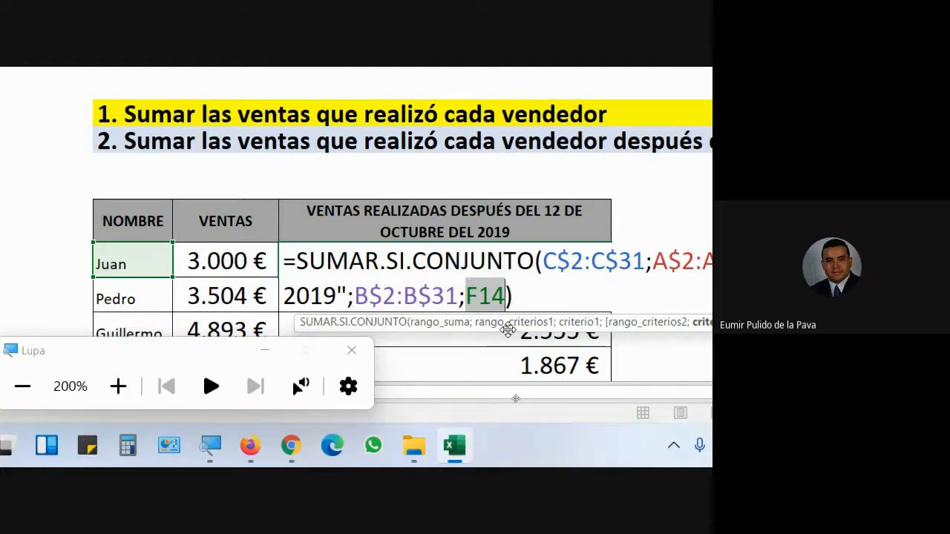
{"action": "type", "text": "\"juan\""}
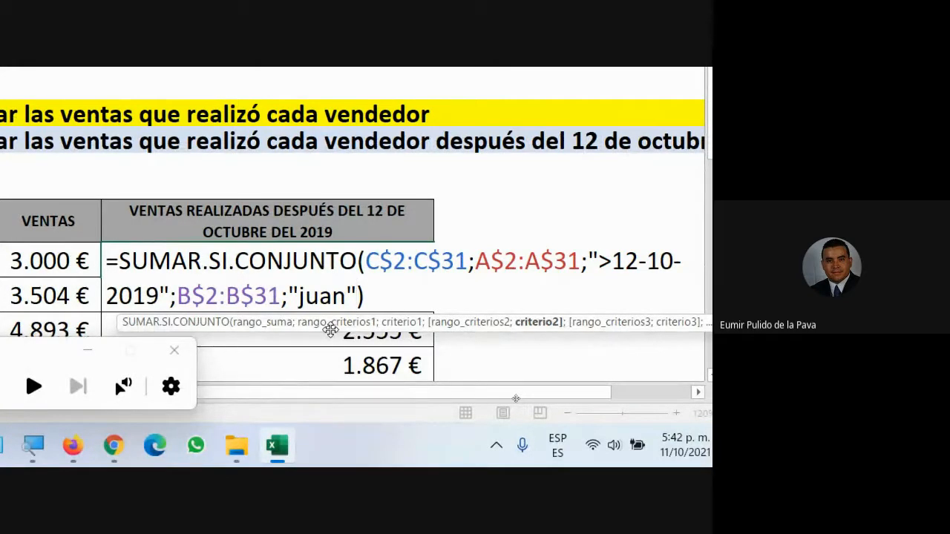
{"action": "key", "text": "BackSpace"}
{"action": "key", "text": "BackSpace"}
{"action": "key", "text": "BackSpace"}
{"action": "key", "text": "BackSpace"}
{"action": "key", "text": "BackSpace"}
{"action": "key", "text": "BackSpace"}
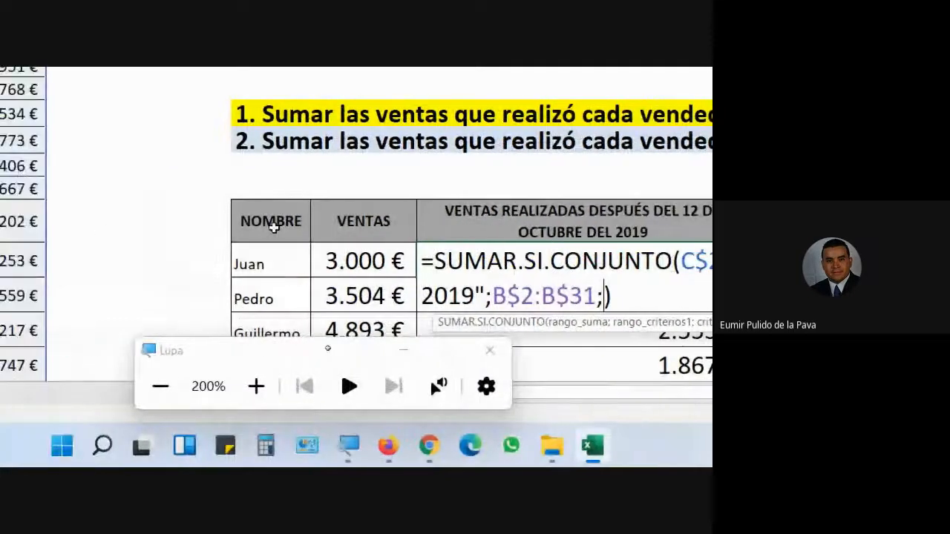
{"action": "left_click", "coordinate": [22, 262]}
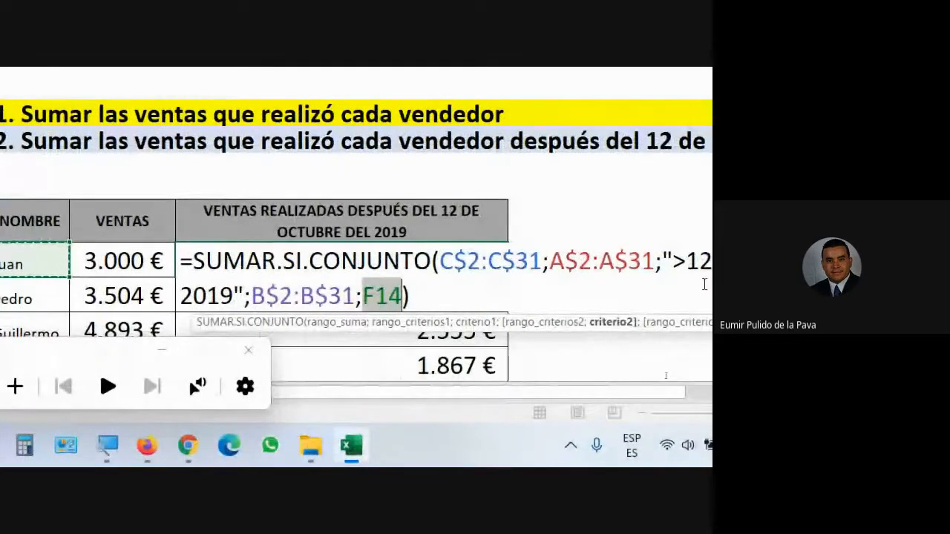
{"action": "key", "text": "Return"}
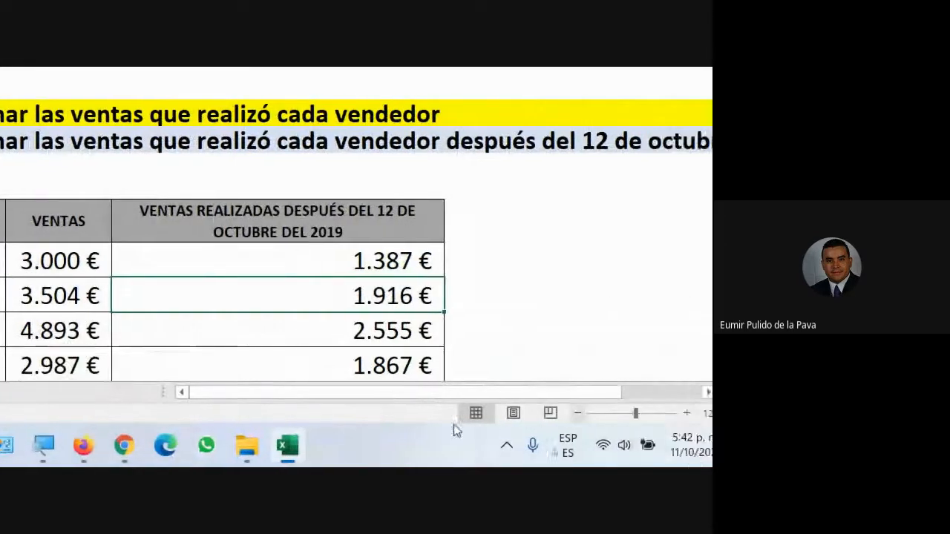
{"action": "left_click", "coordinate": [88, 445]}
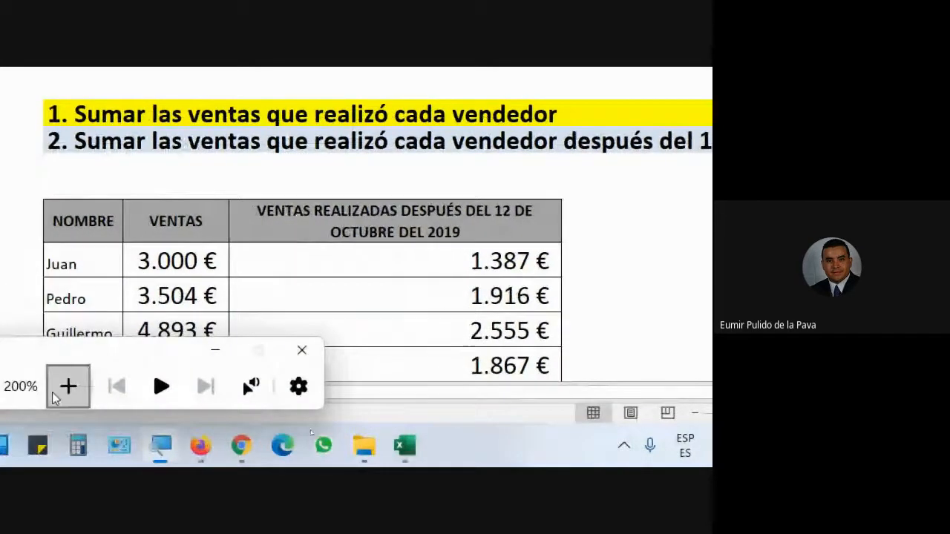
{"action": "left_click", "coordinate": [49, 399]}
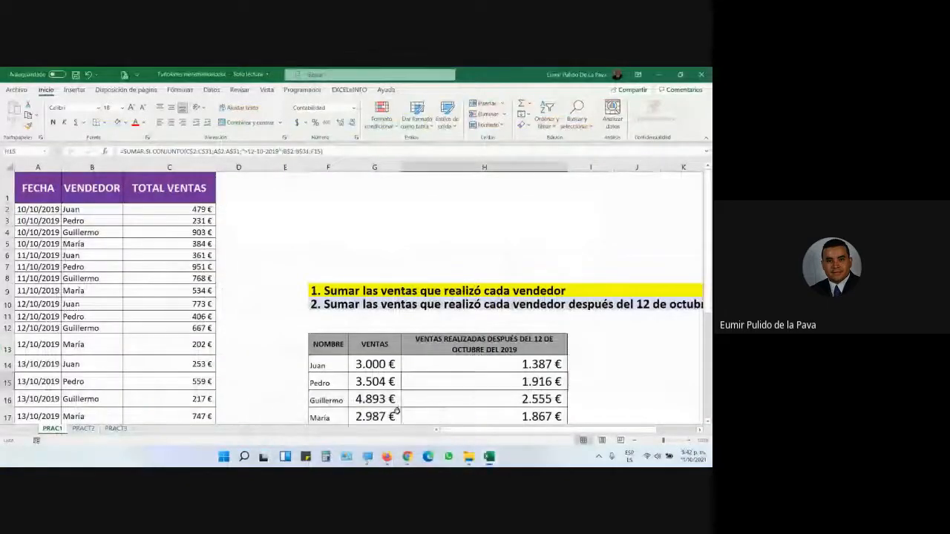
{"action": "mouse_move", "coordinate": [395, 448]}
{"action": "left_click", "coordinate": [364, 412]}
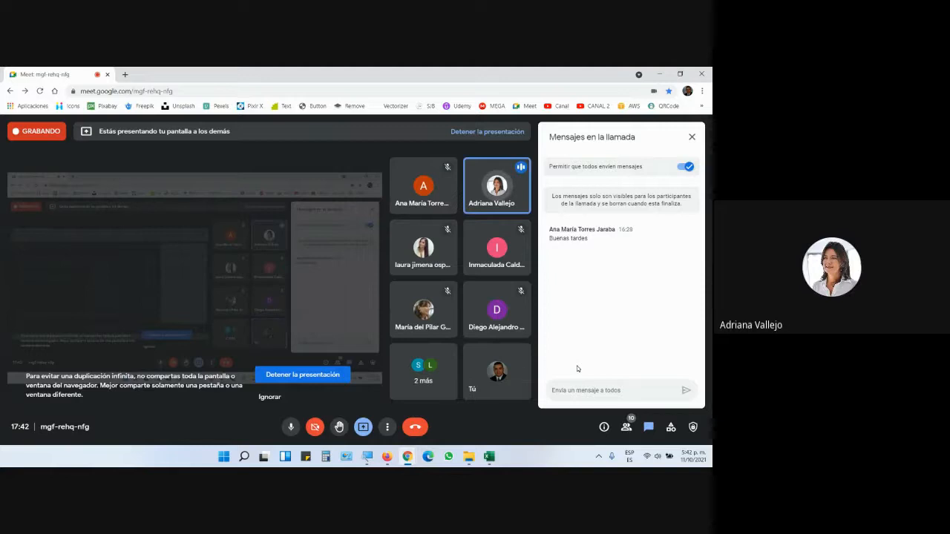
{"action": "key", "text": "alt+Tab"}
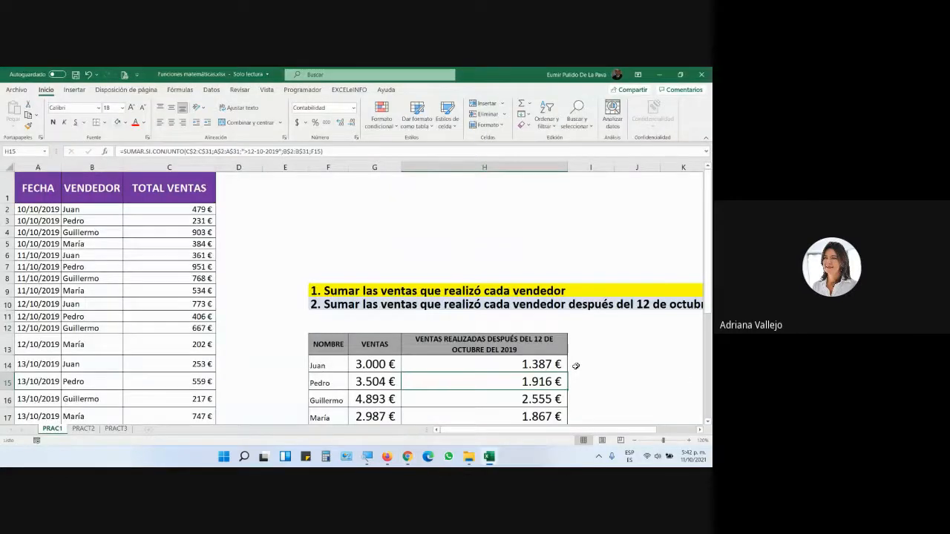
{"action": "double_click", "coordinate": [505, 364]}
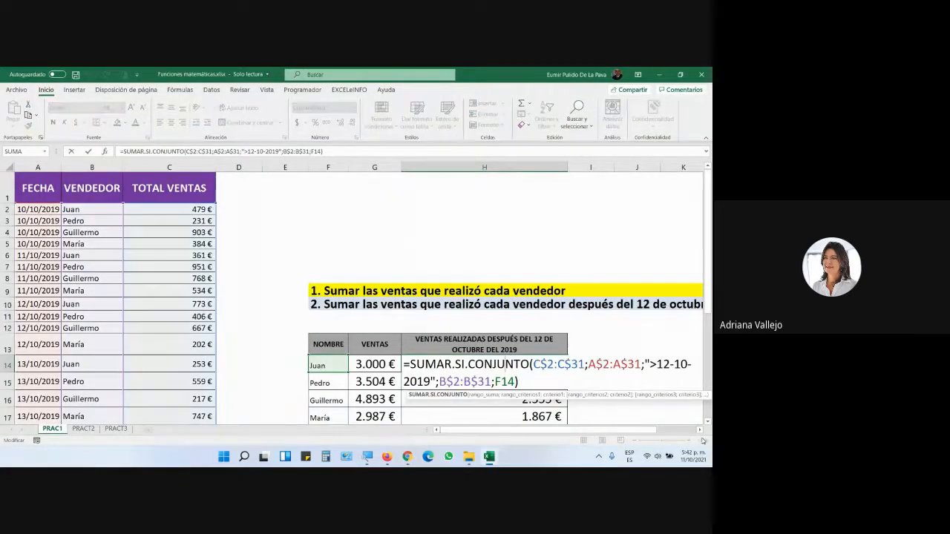
{"action": "left_click", "coordinate": [699, 431]}
{"action": "left_click", "coordinate": [699, 431]}
{"action": "left_click", "coordinate": [699, 431]}
{"action": "left_click", "coordinate": [699, 431]}
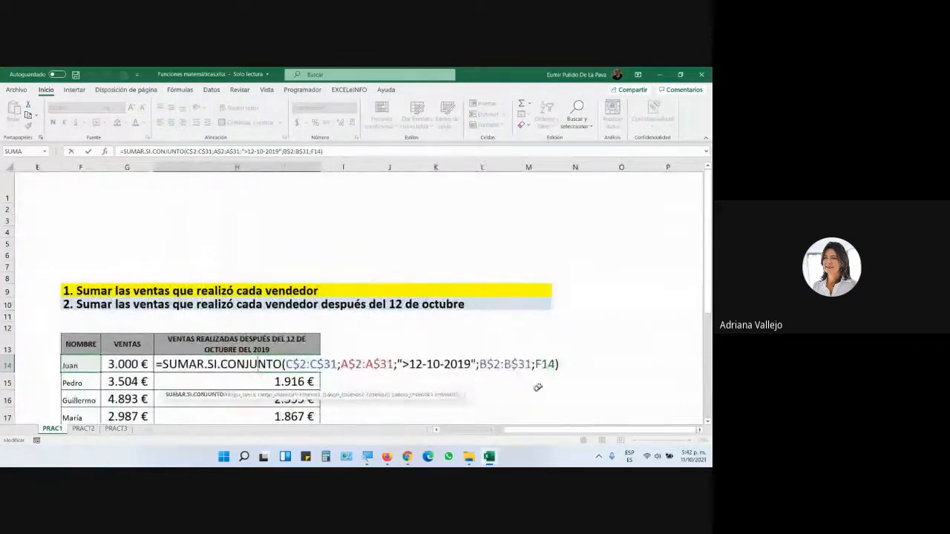
{"action": "mouse_move", "coordinate": [381, 458]}
{"action": "key", "text": "super+plus"}
{"action": "left_click", "coordinate": [322, 427]}
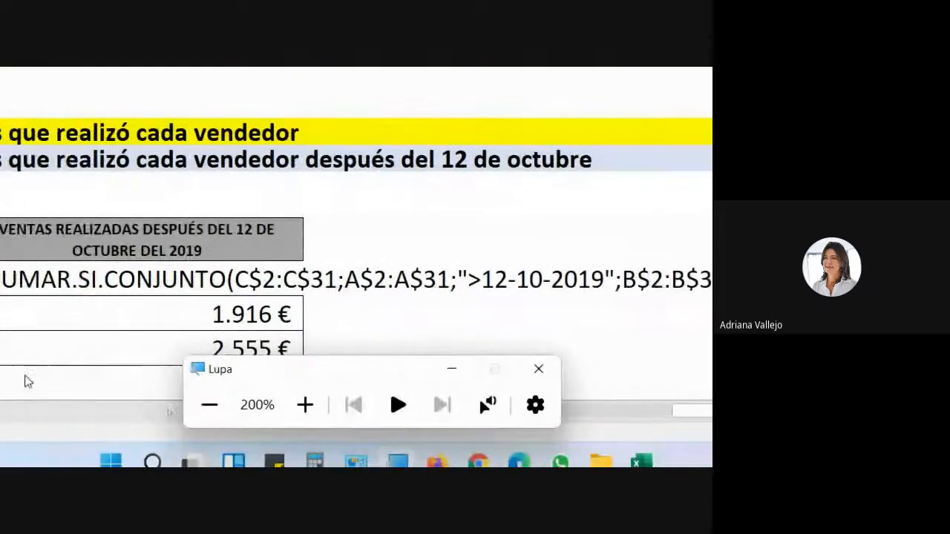
{"action": "left_click", "coordinate": [484, 278]}
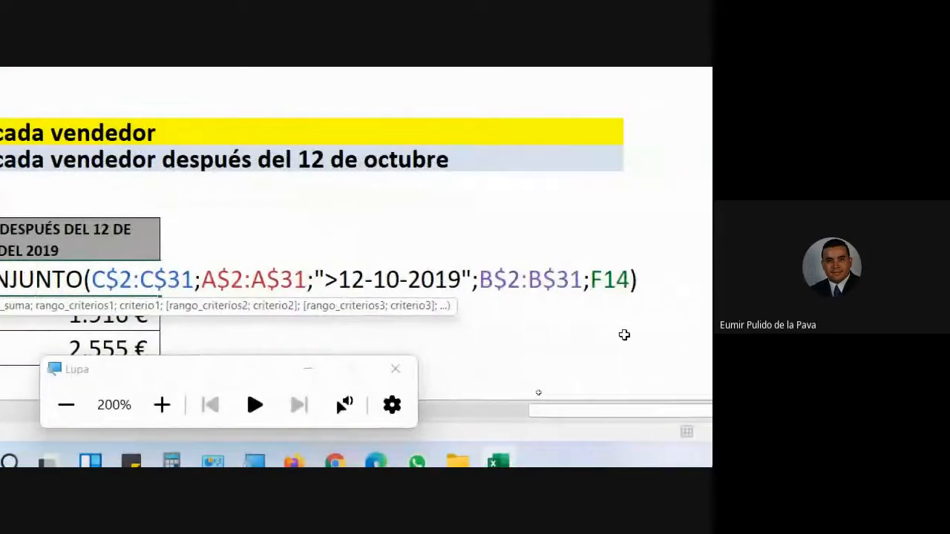
{"action": "left_click", "coordinate": [307, 370]}
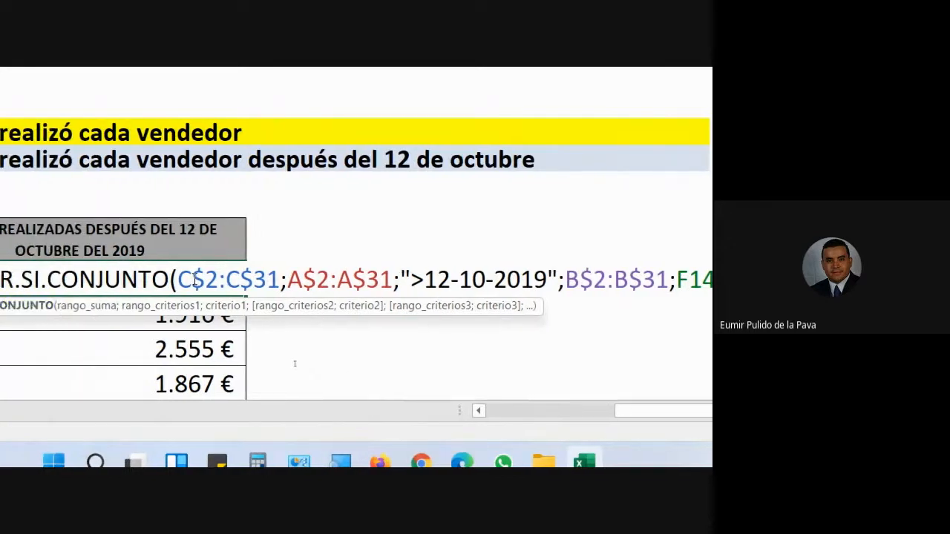
{"action": "left_click_drag", "start_coordinate": [193, 280], "coordinate": [260, 281]}
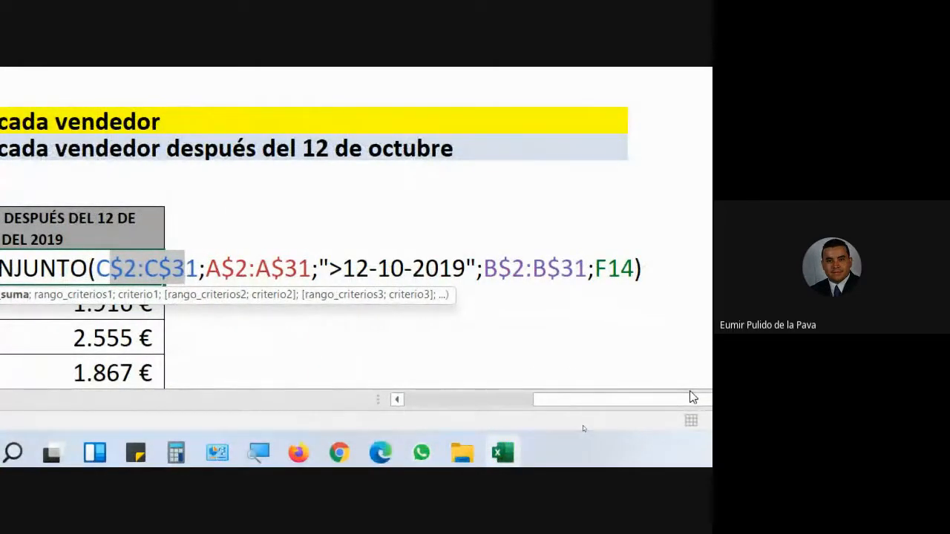
{"action": "double_click", "coordinate": [605, 267]}
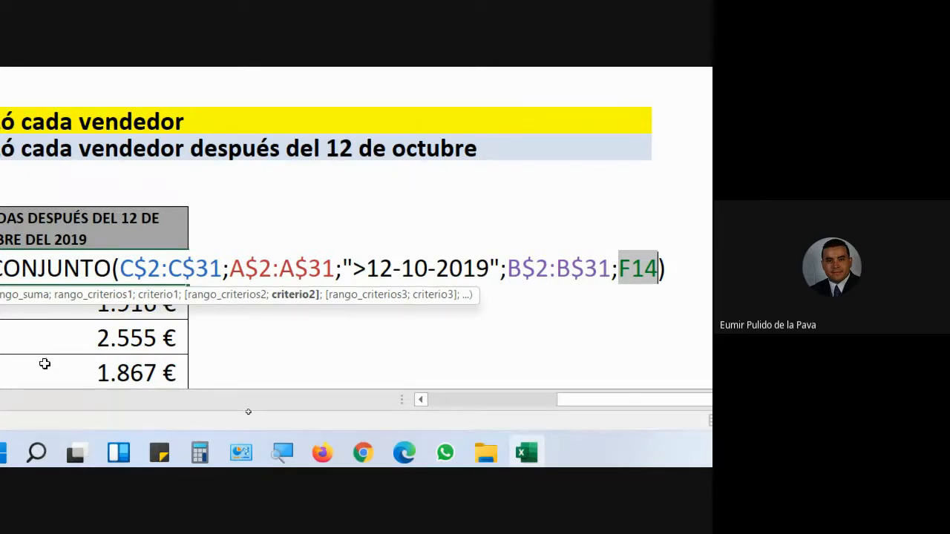
{"action": "key", "text": "Return"}
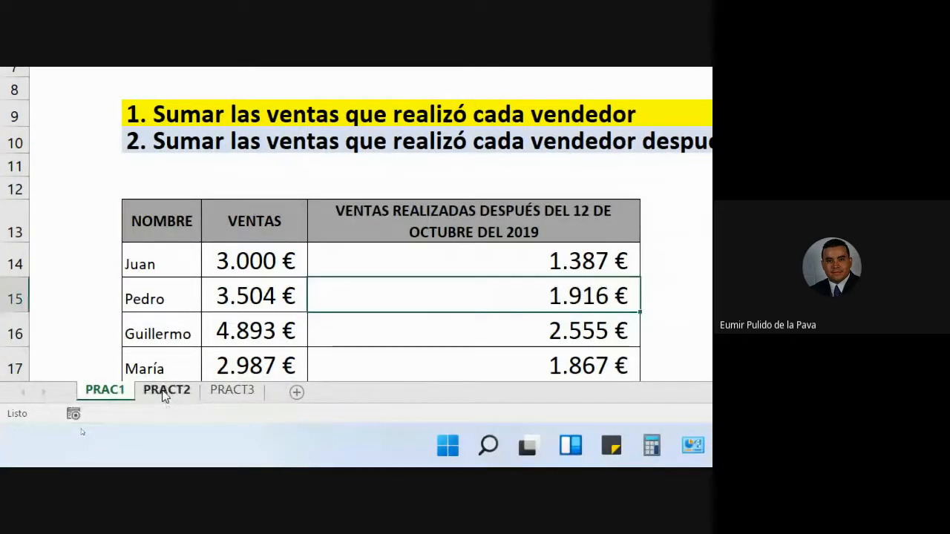
Open the PRACT2 sheet, look over the dates in A2:A17, and start editing answer cell B20.
{"action": "left_click", "coordinate": [162, 391]}
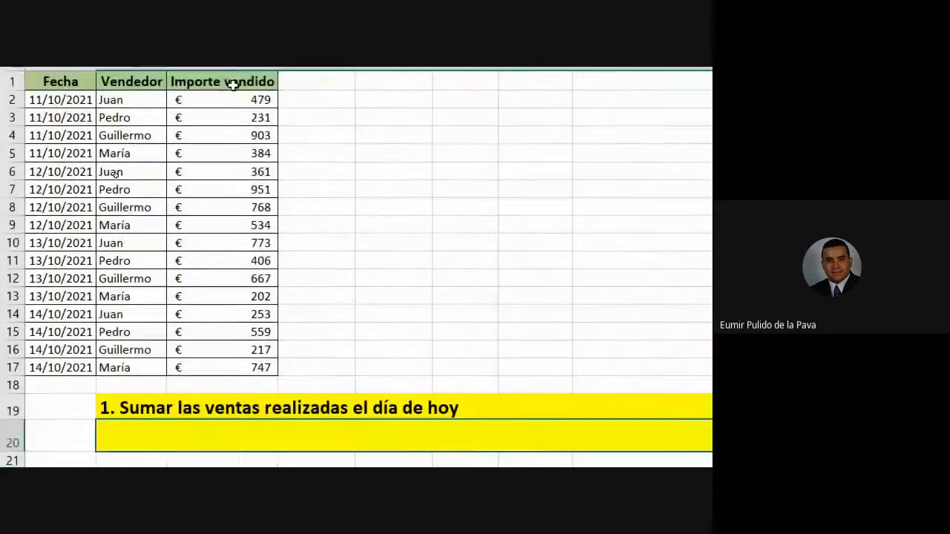
{"action": "left_click_drag", "start_coordinate": [65, 201], "coordinate": [64, 376]}
{"action": "left_click_drag", "start_coordinate": [46, 183], "coordinate": [40, 377]}
{"action": "scroll", "coordinate": [76, 456], "scroll_direction": "down", "scroll_amount": 1}
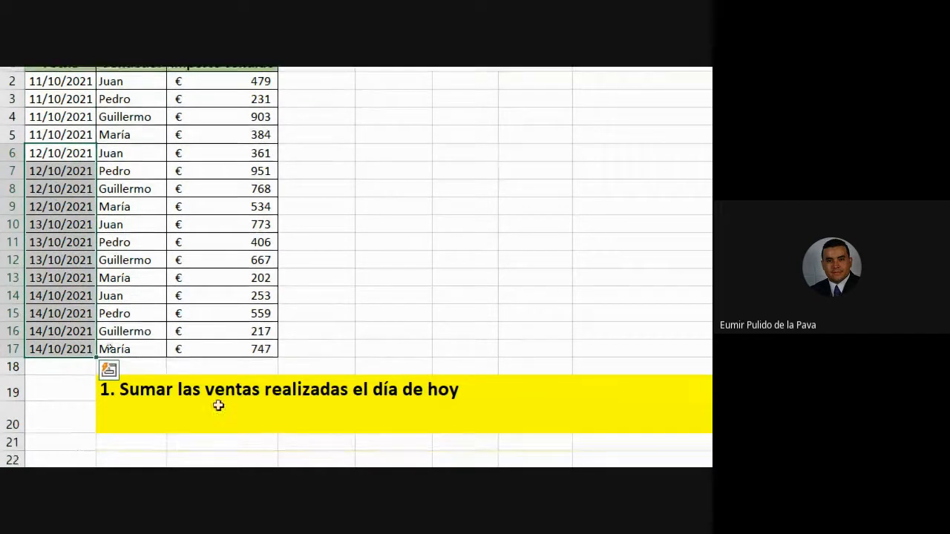
{"action": "left_click", "coordinate": [203, 418]}
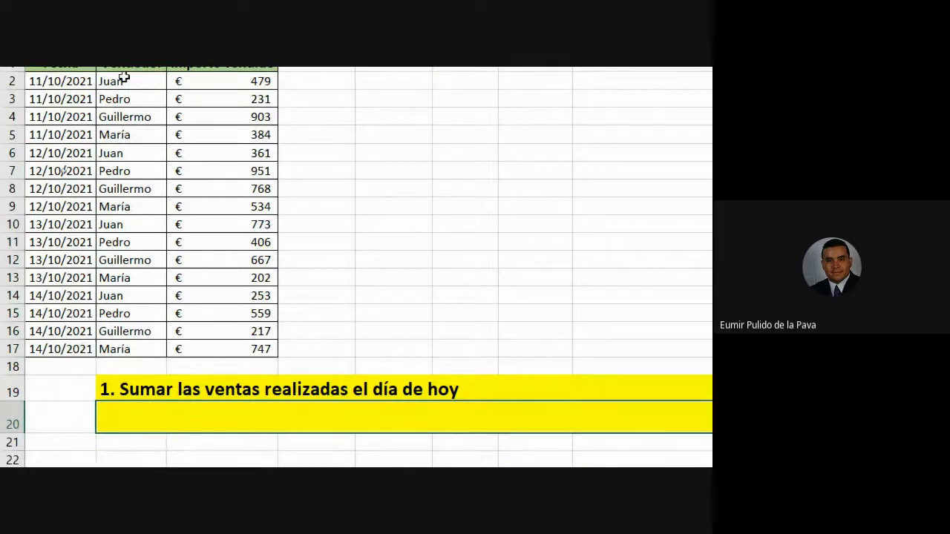
{"action": "left_click_drag", "start_coordinate": [61, 80], "coordinate": [176, 82]}
{"action": "left_click_drag", "start_coordinate": [175, 198], "coordinate": [225, 252]}
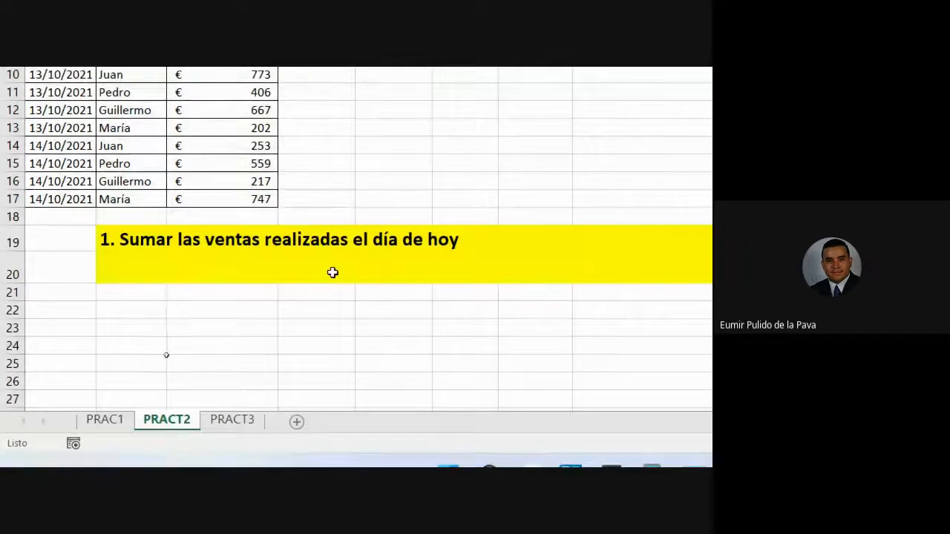
{"action": "double_click", "coordinate": [334, 272]}
In B20, start =SUMAR.SI(A2:A17;HOY() with the date range A2:A17 and today's date as criterion.
{"action": "type", "text": "=suma"}
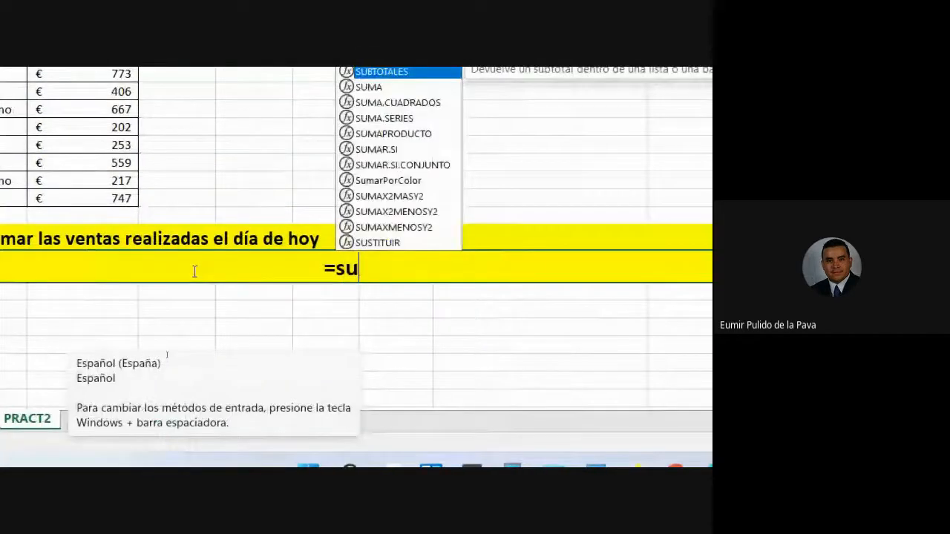
{"action": "key", "text": "Down"}
{"action": "key", "text": "Down"}
{"action": "key", "text": "Down"}
{"action": "key", "text": "Down"}
{"action": "key", "text": "Tab"}
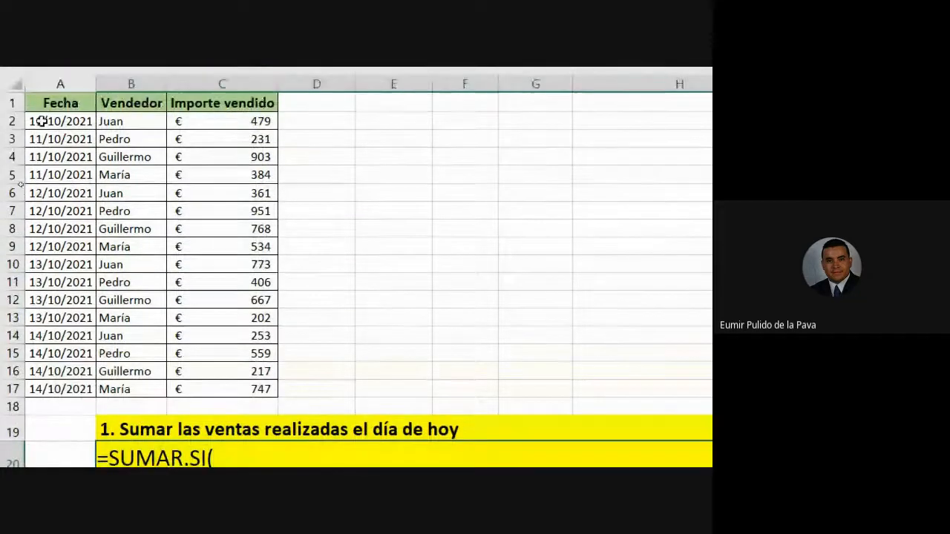
{"action": "left_click_drag", "start_coordinate": [41, 121], "coordinate": [36, 387]}
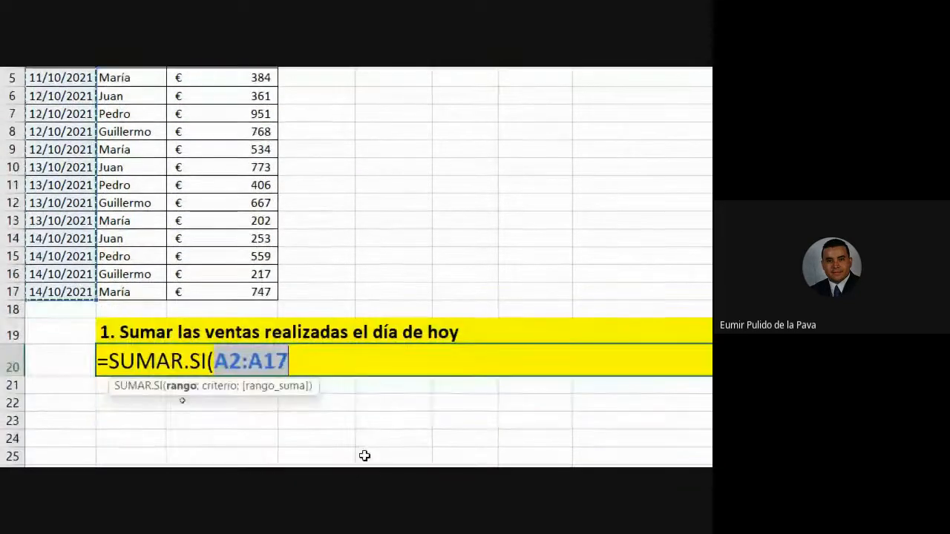
{"action": "type", "text": ";"}
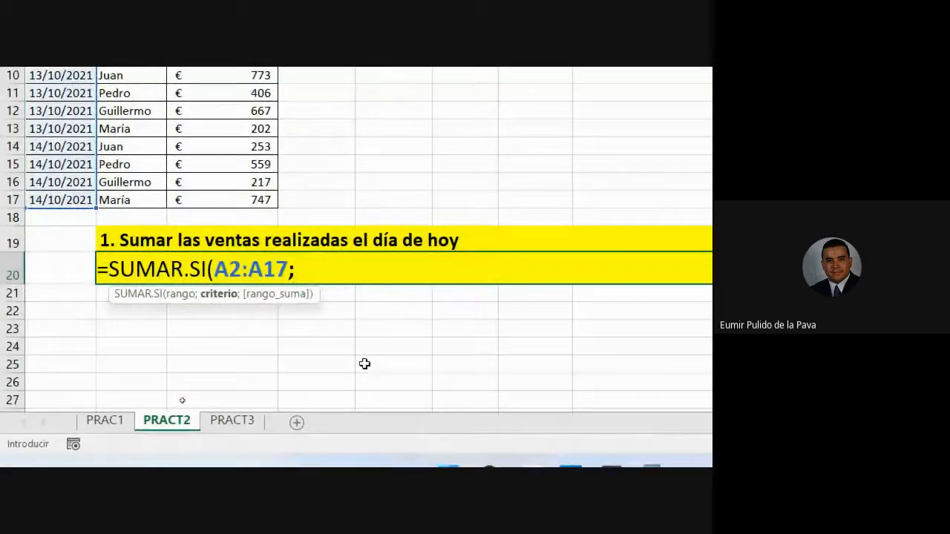
{"action": "type", "text": "hoy"}
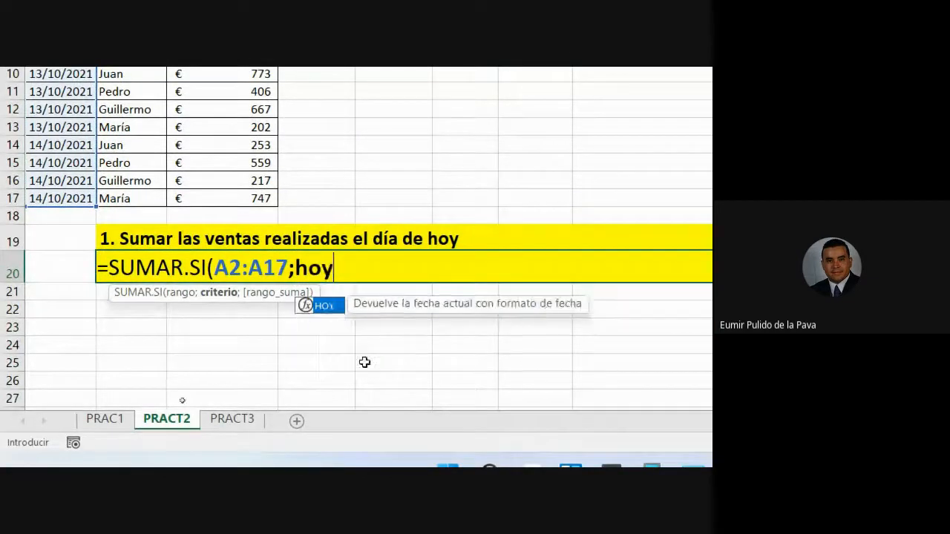
{"action": "key", "text": "Tab"}
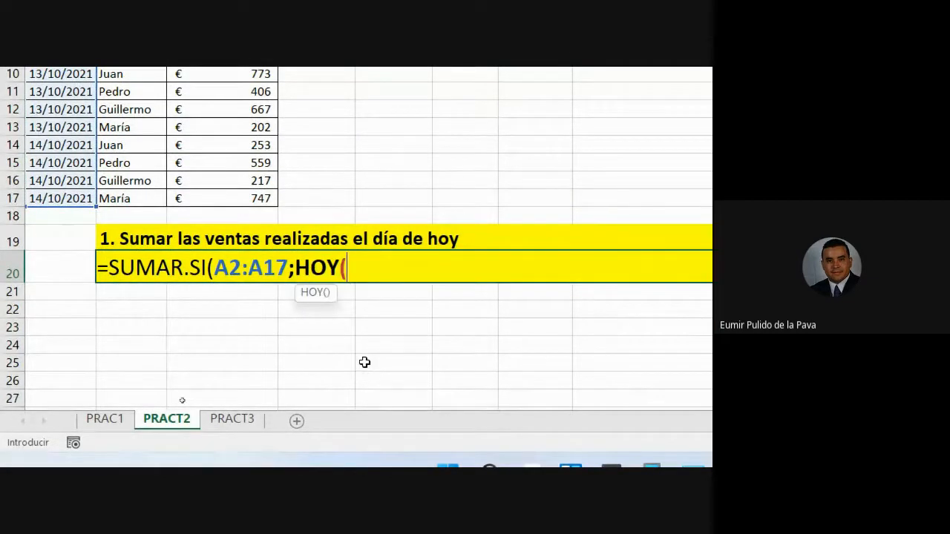
{"action": "type", "text": ")"}
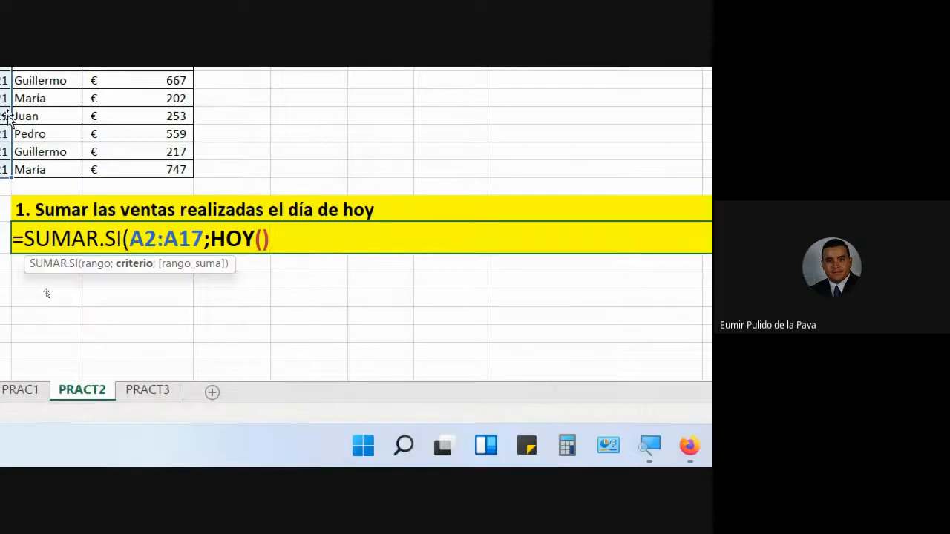
Replace HOY() with a trial "11/10/21" date, then erase it and retype hoy(); as the criterion.
{"action": "left_click_drag", "start_coordinate": [131, 237], "coordinate": [189, 238]}
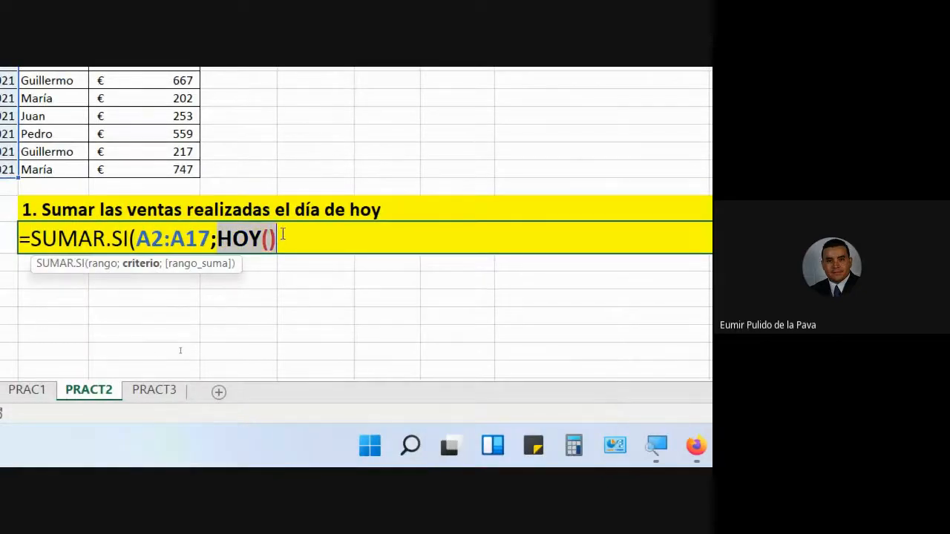
{"action": "type", "text": "\" 11/10/21"}
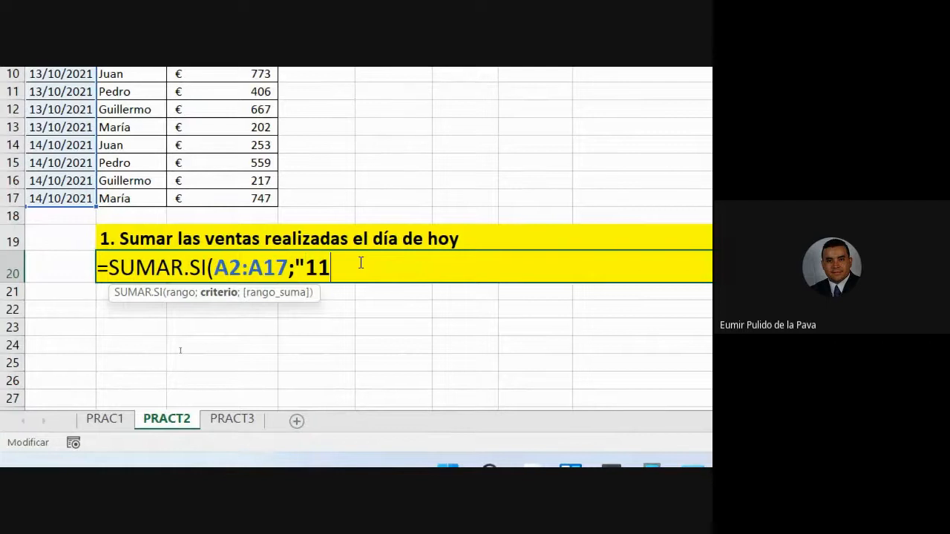
{"action": "type", "text": "\""}
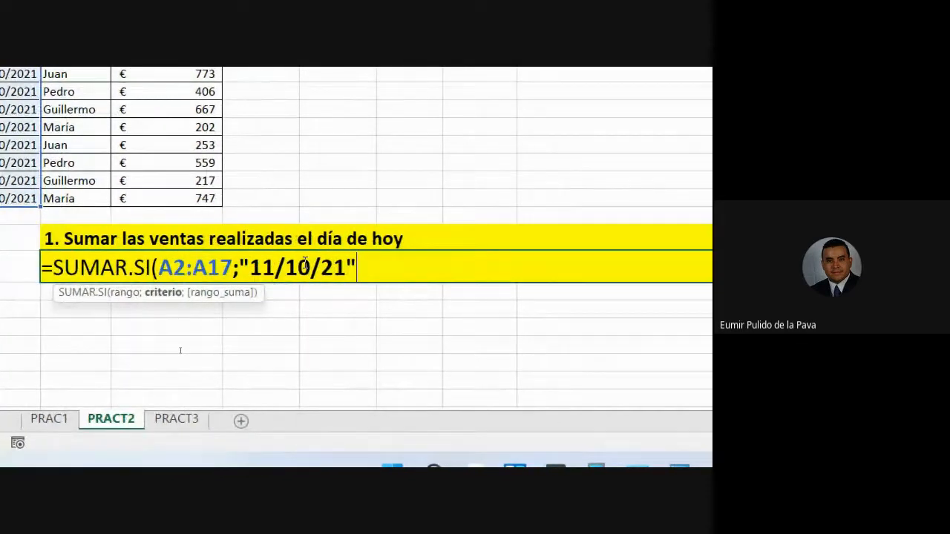
{"action": "key", "text": "BackSpace"}
{"action": "key", "text": "BackSpace"}
{"action": "key", "text": "BackSpace"}
{"action": "key", "text": "BackSpace"}
{"action": "key", "text": "BackSpace"}
{"action": "key", "text": "BackSpace"}
{"action": "key", "text": "BackSpace"}
{"action": "key", "text": "BackSpace"}
{"action": "key", "text": "BackSpace"}
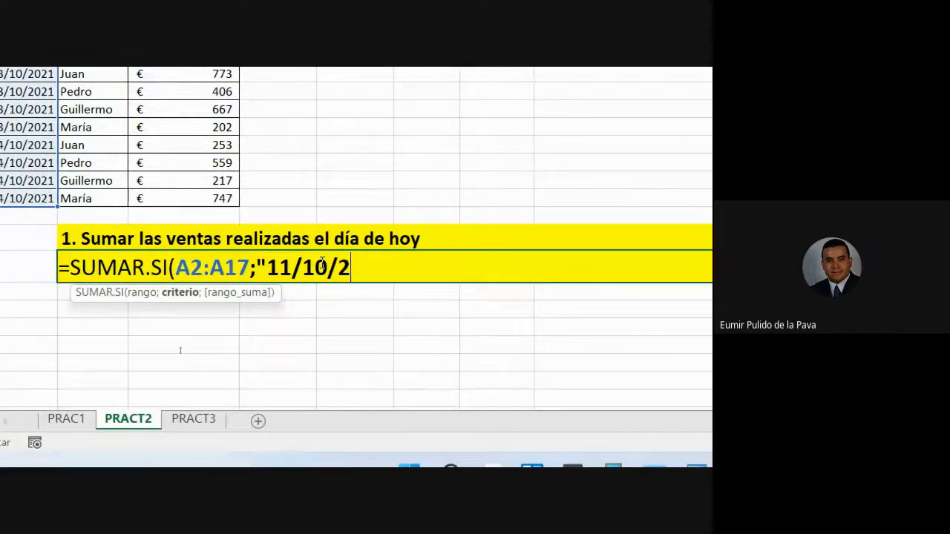
{"action": "key", "text": "BackSpace"}
{"action": "type", "text": "hoy()"}
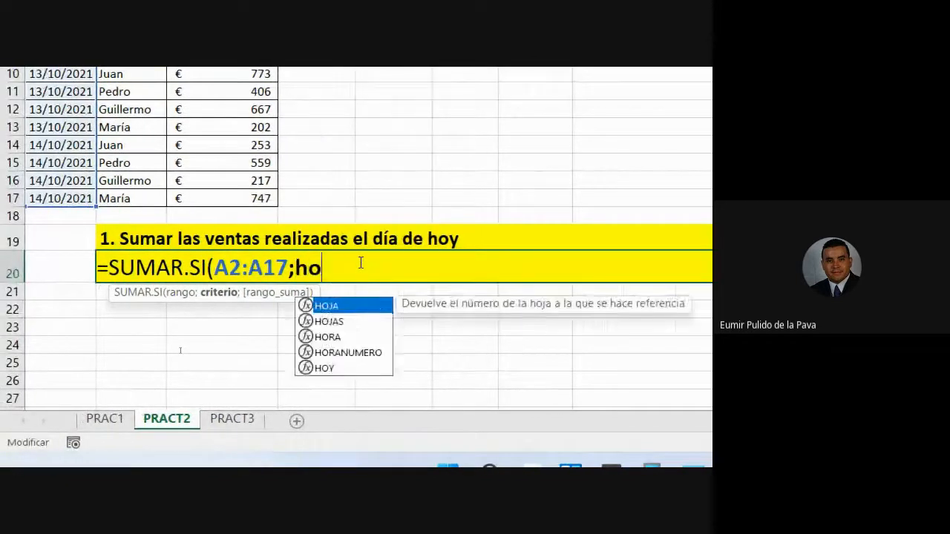
{"action": "type", "text": ";"}
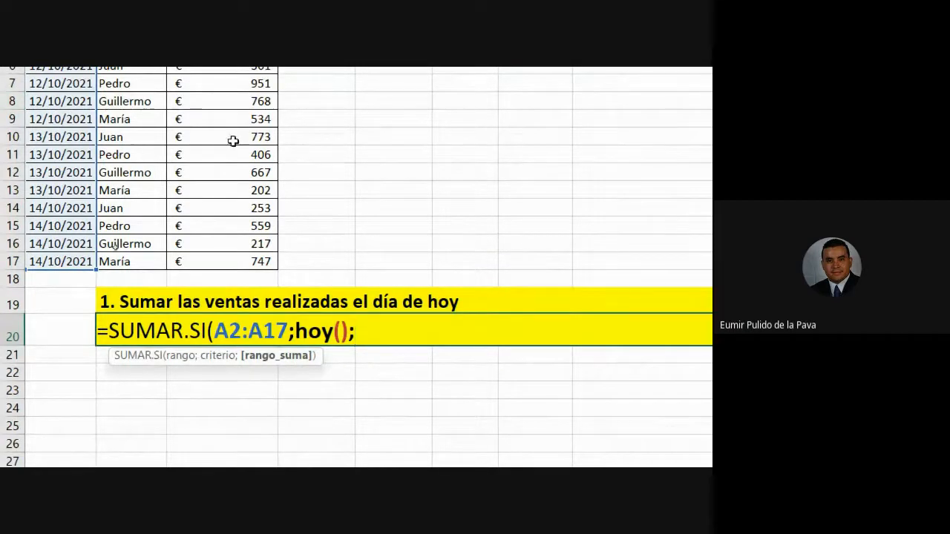
Add C2:C17 as the sum range and commit the formula, giving a 1997 total.
{"action": "left_click_drag", "start_coordinate": [227, 185], "coordinate": [237, 435]}
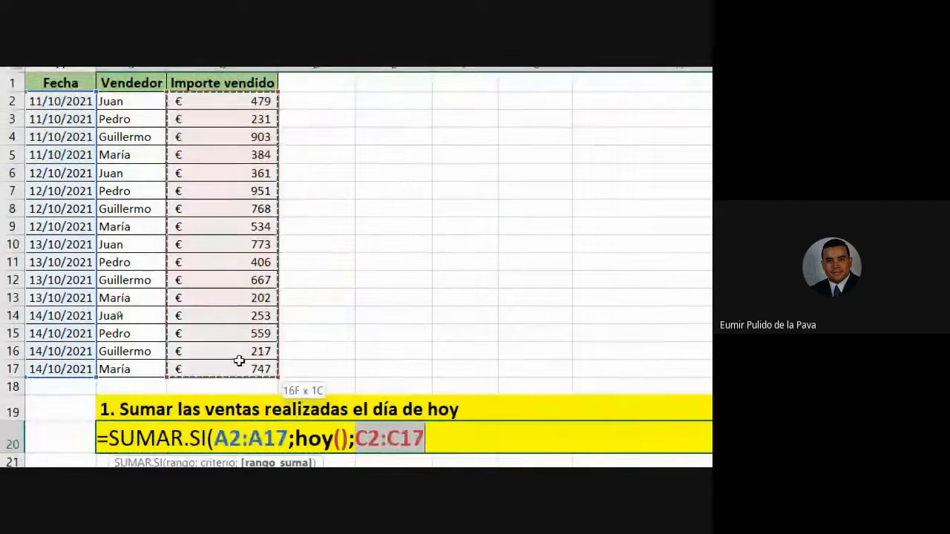
{"action": "type", "text": ")"}
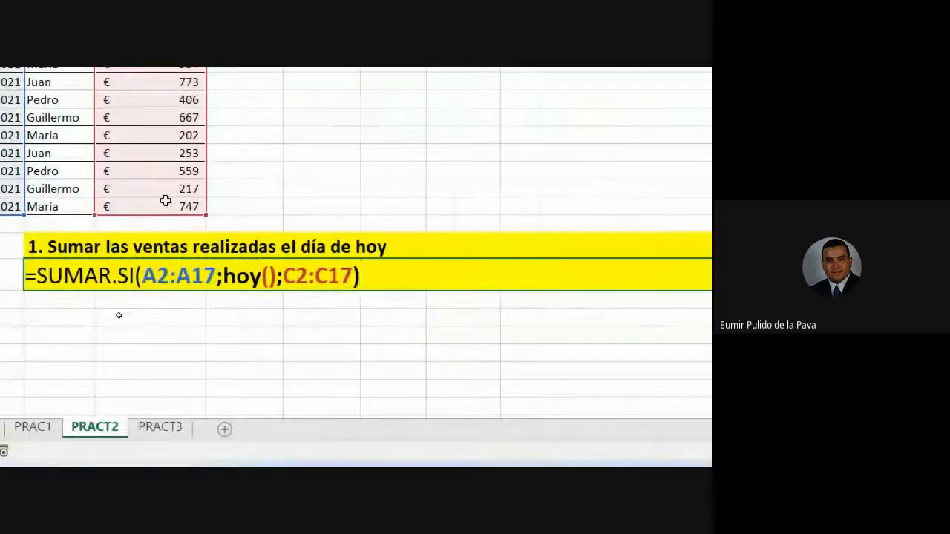
{"action": "key", "text": "Return"}
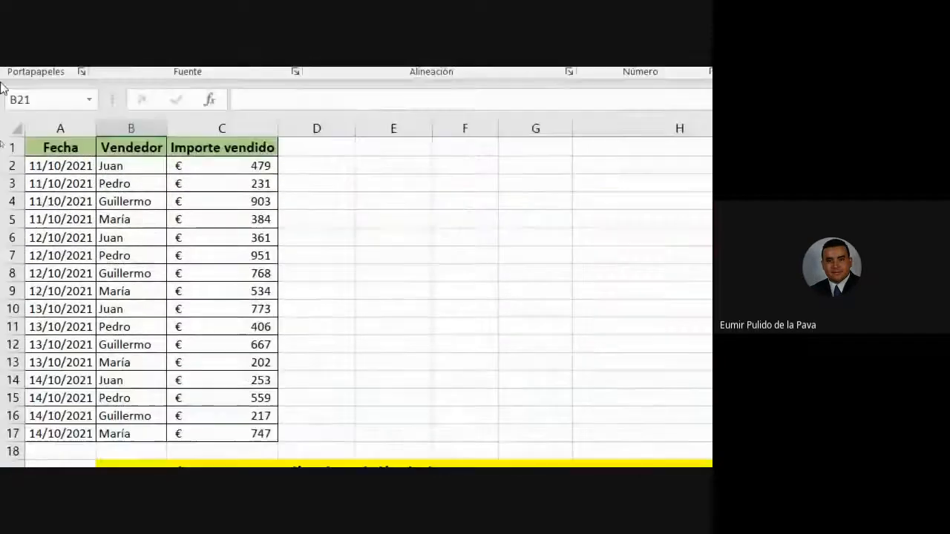
Select cells in the date and amount columns to review the ranges.
{"action": "left_click", "coordinate": [71, 183]}
{"action": "left_click_drag", "start_coordinate": [96, 190], "coordinate": [93, 245]}
{"action": "left_click_drag", "start_coordinate": [201, 182], "coordinate": [197, 235]}
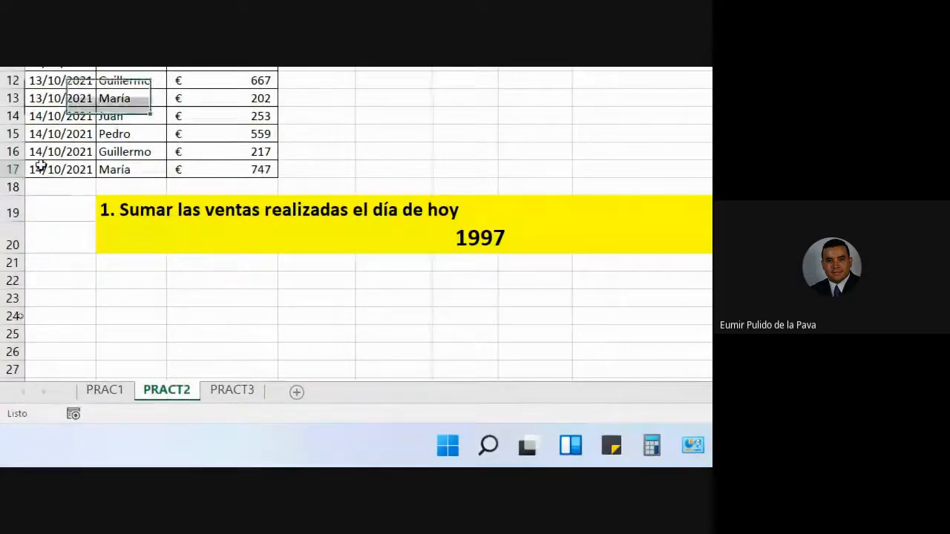
Change A17 to 11/10/21 to see the total rise to 2744, then undo back to 14/10/2021.
{"action": "left_click", "coordinate": [74, 168]}
{"action": "type", "text": "11/10/21"}
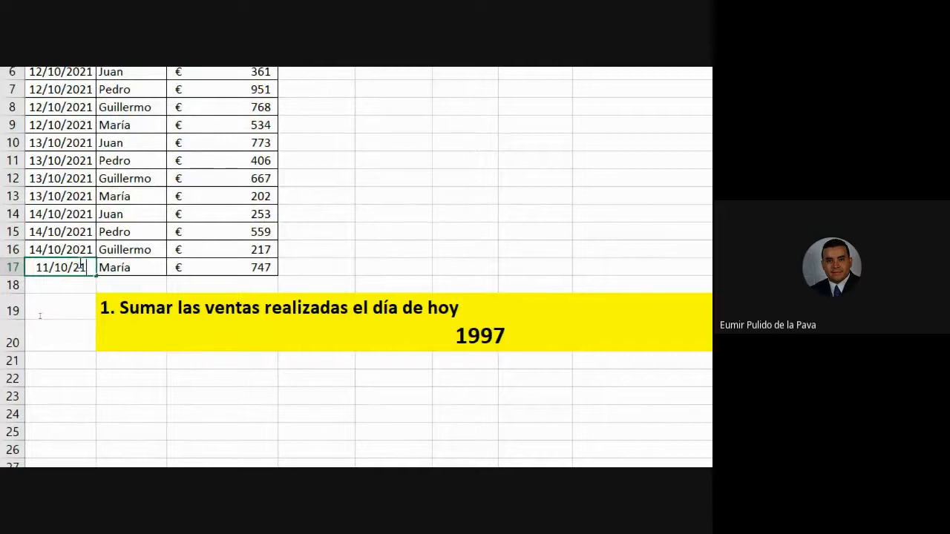
{"action": "key", "text": "Return"}
{"action": "left_click", "coordinate": [264, 270]}
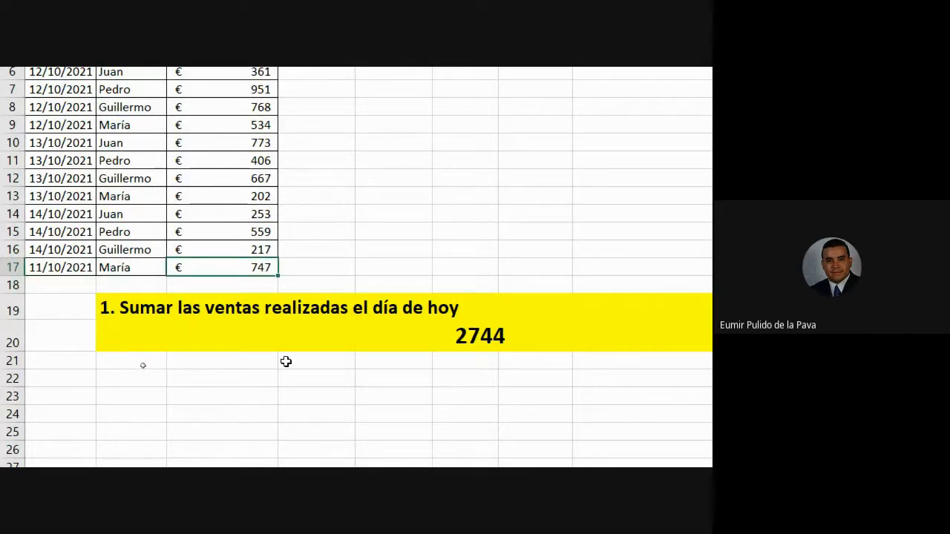
{"action": "key", "text": "ctrl+z"}
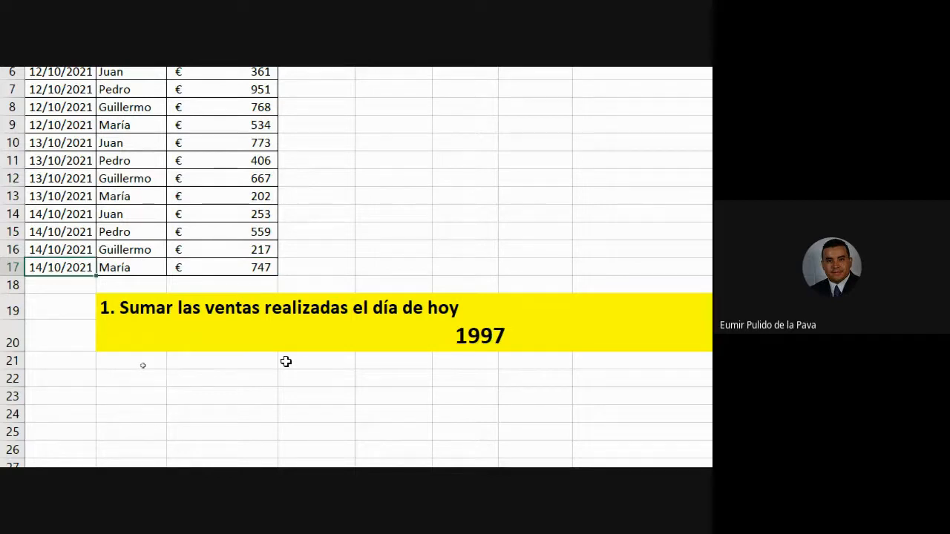
{"action": "key", "text": "ctrl+z"}
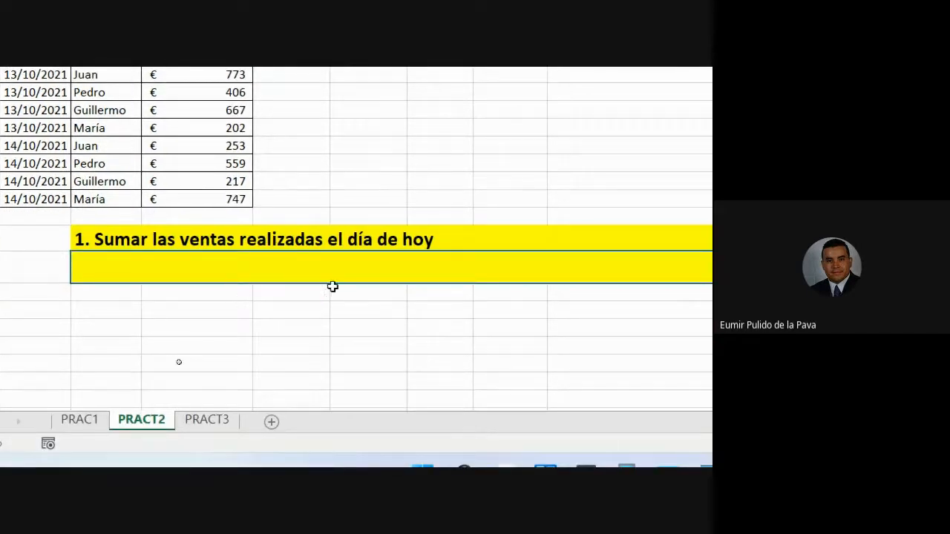
Redo to restore the 1997 SUMAR.SI formula, inspect its HOY() criterion, and commit it unchanged.
{"action": "key", "text": "ctrl+y"}
{"action": "double_click", "coordinate": [332, 282]}
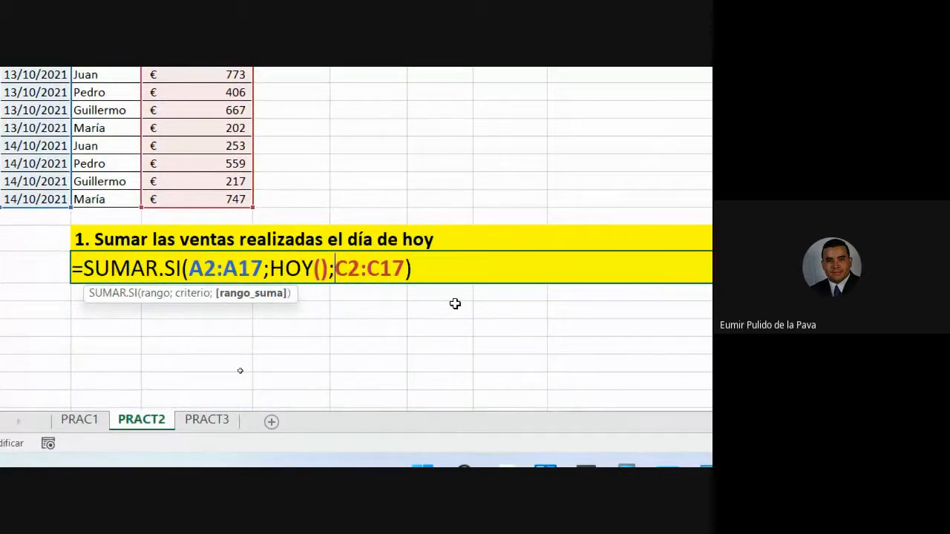
{"action": "left_click_drag", "start_coordinate": [272, 273], "coordinate": [329, 273]}
{"action": "key", "text": "Left"}
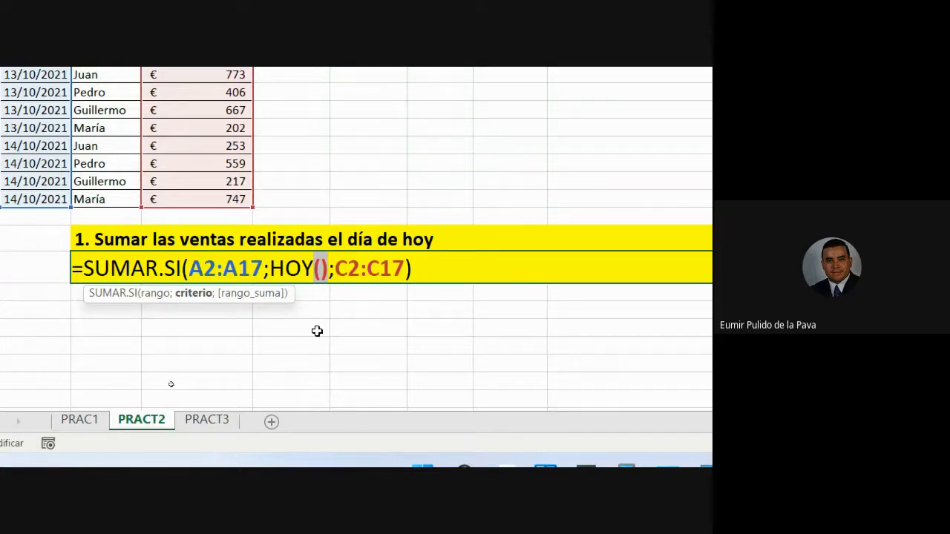
{"action": "key", "text": "Return"}
Enter =HOY() in B21 to show 11/10/2021 and check its formula with F2.
{"action": "type", "text": "="}
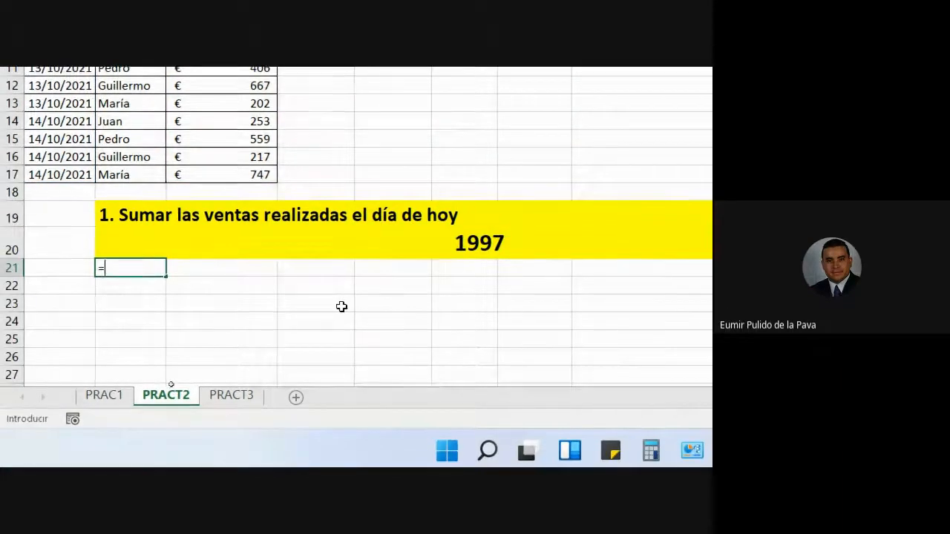
{"action": "type", "text": "hoy("}
{"action": "key", "text": "Tab"}
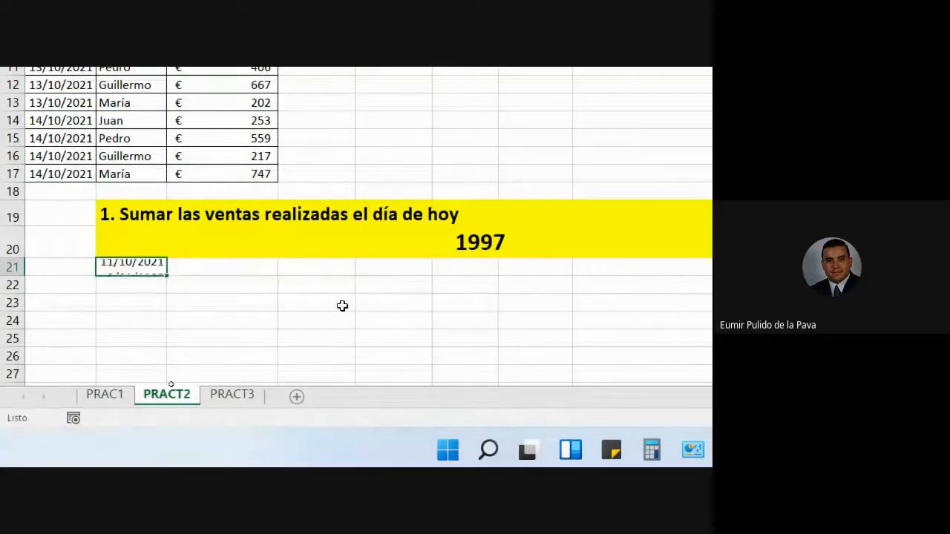
{"action": "key", "text": "Left"}
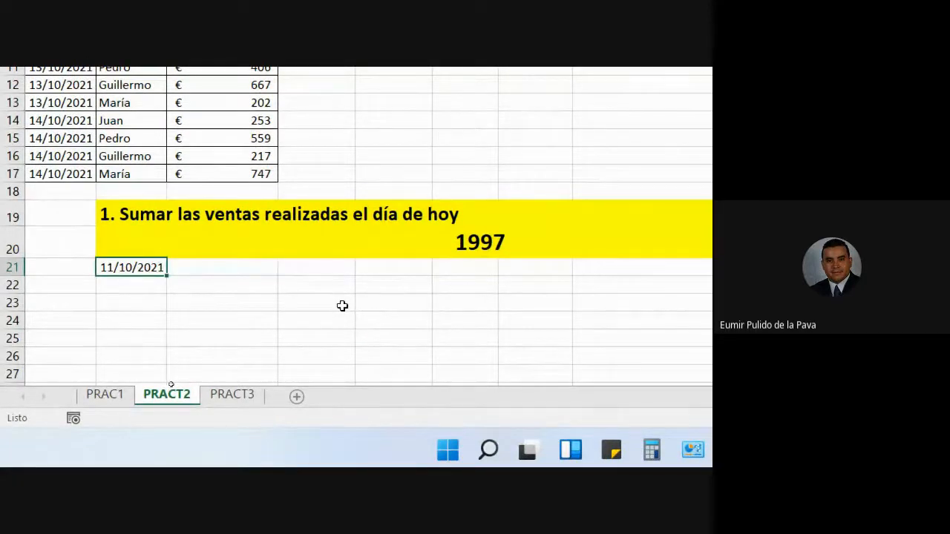
{"action": "key", "text": "F2"}
{"action": "key", "text": "Return"}
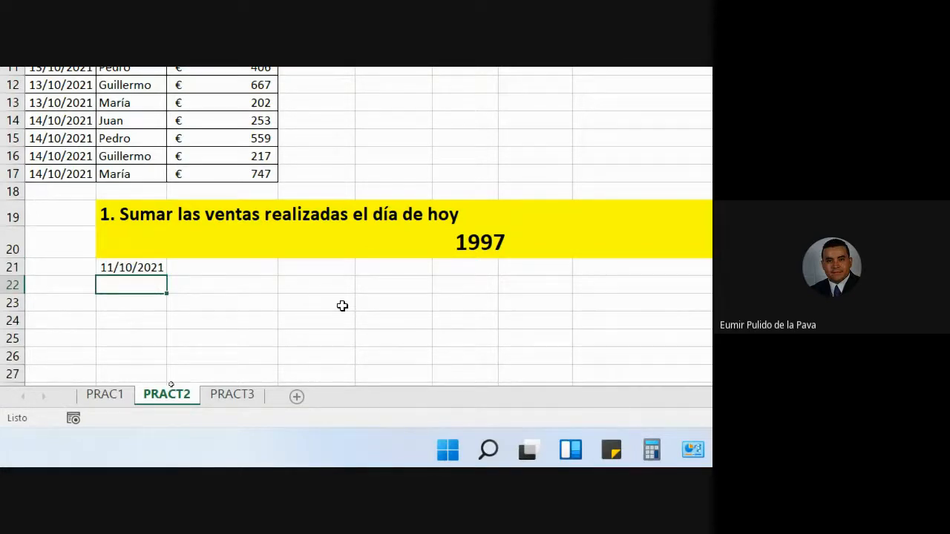
Reset the screen magnifier to 100% and bring the Meet call window forward.
{"action": "left_click", "coordinate": [454, 447]}
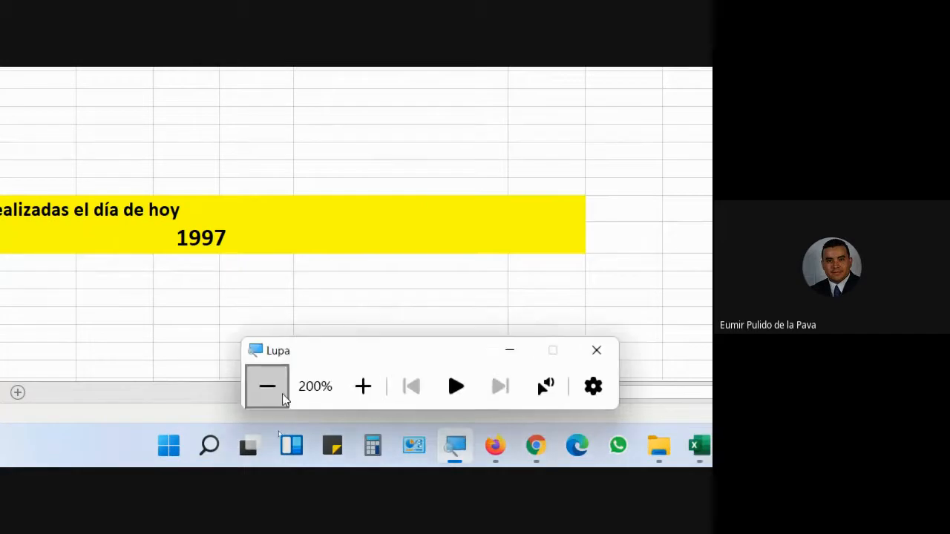
{"action": "left_click", "coordinate": [282, 394]}
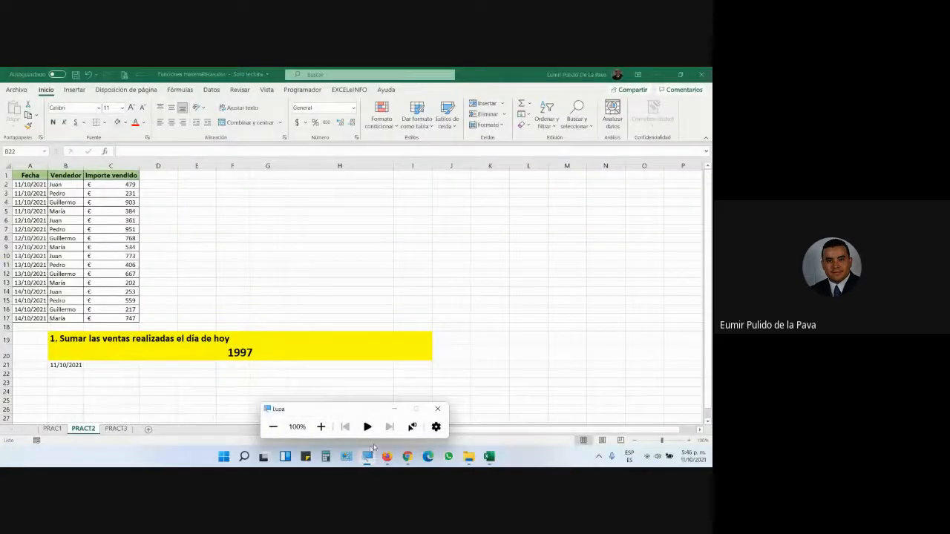
{"action": "left_click", "coordinate": [394, 409]}
{"action": "mouse_move", "coordinate": [407, 458]}
{"action": "left_click", "coordinate": [377, 431]}
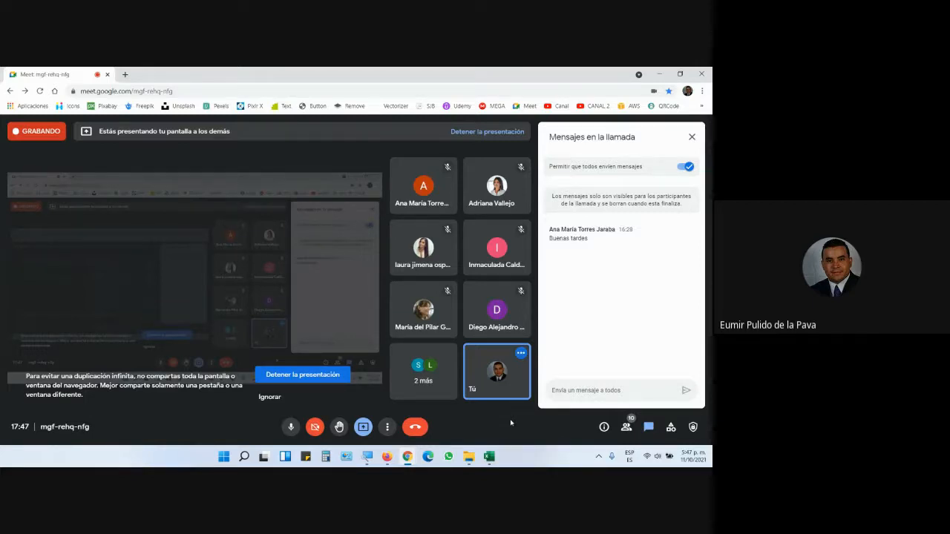
Close Excel choosing No guardar at the save prompt, then check today's date in the calendar.
{"action": "left_click", "coordinate": [489, 457]}
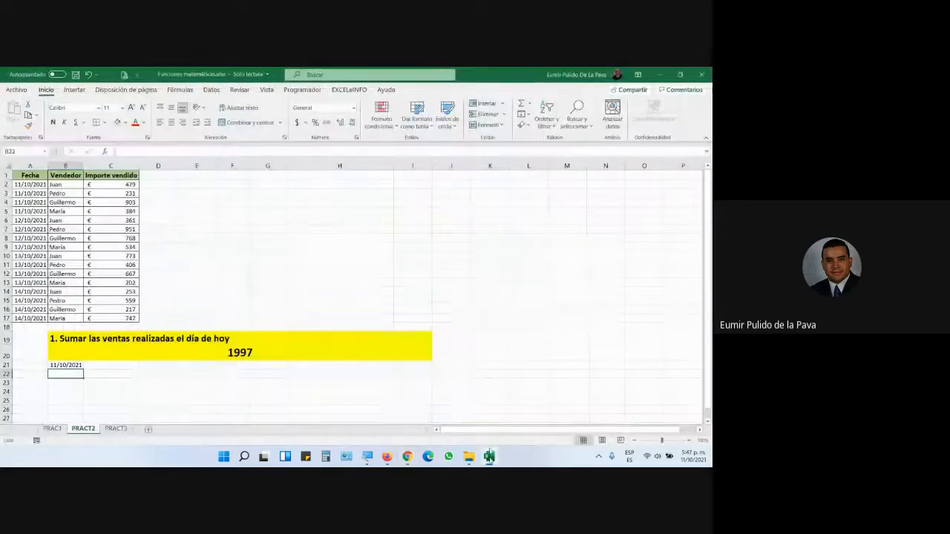
{"action": "left_click", "coordinate": [708, 70]}
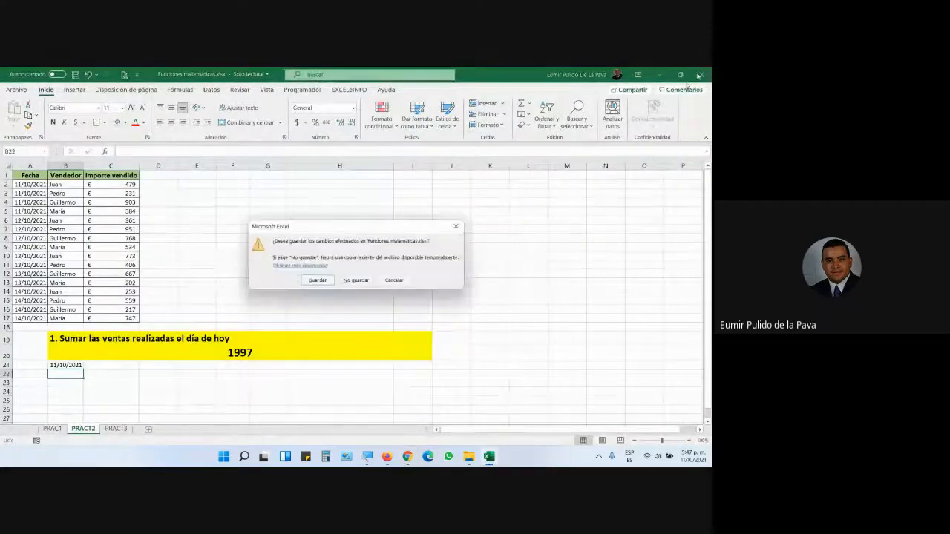
{"action": "left_click", "coordinate": [356, 279]}
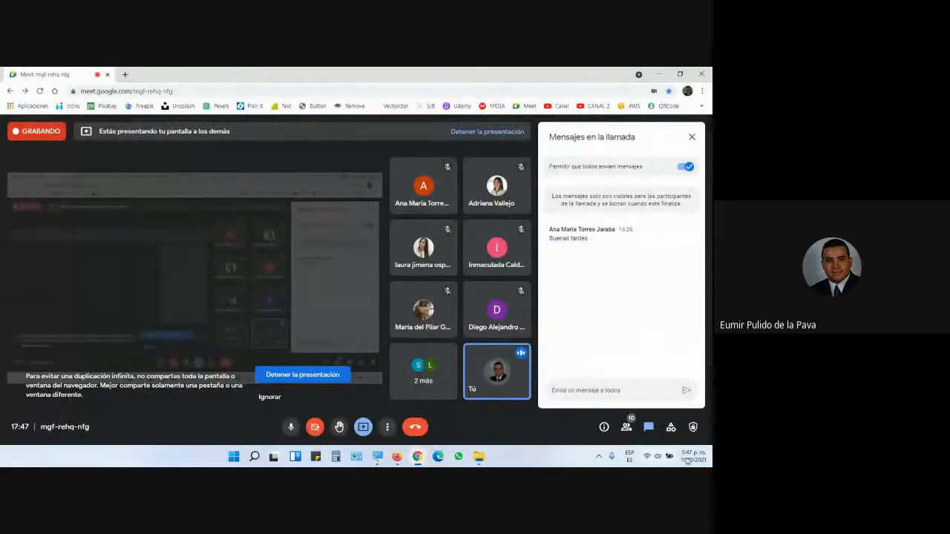
{"action": "left_click", "coordinate": [693, 459]}
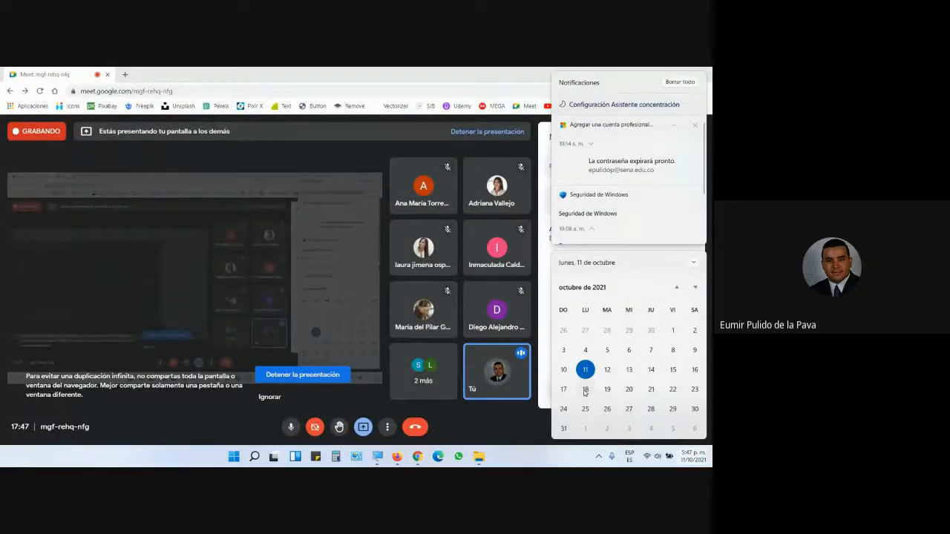
Dismiss the calendar panel and choose Detener la grabación from Meet's More options and Grabación panel.
{"action": "left_click", "coordinate": [499, 425]}
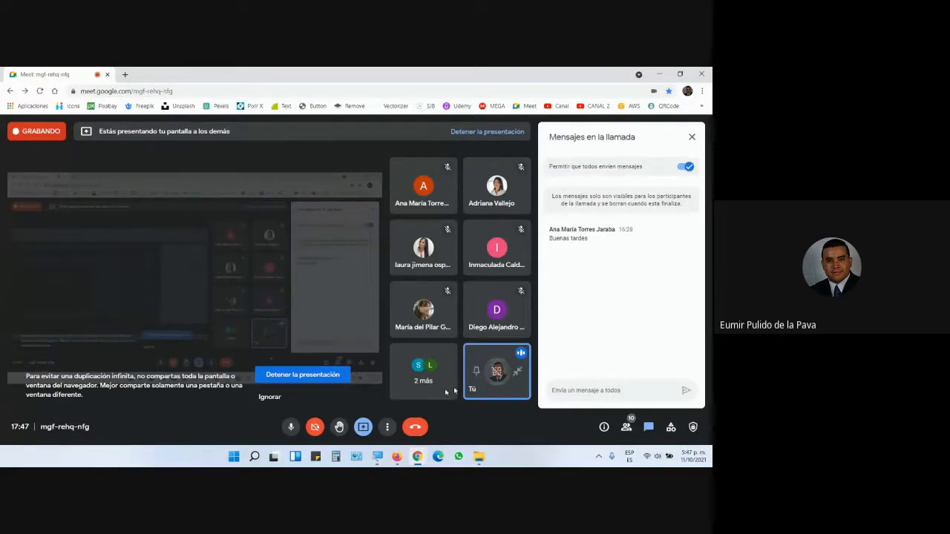
{"action": "left_click", "coordinate": [387, 427]}
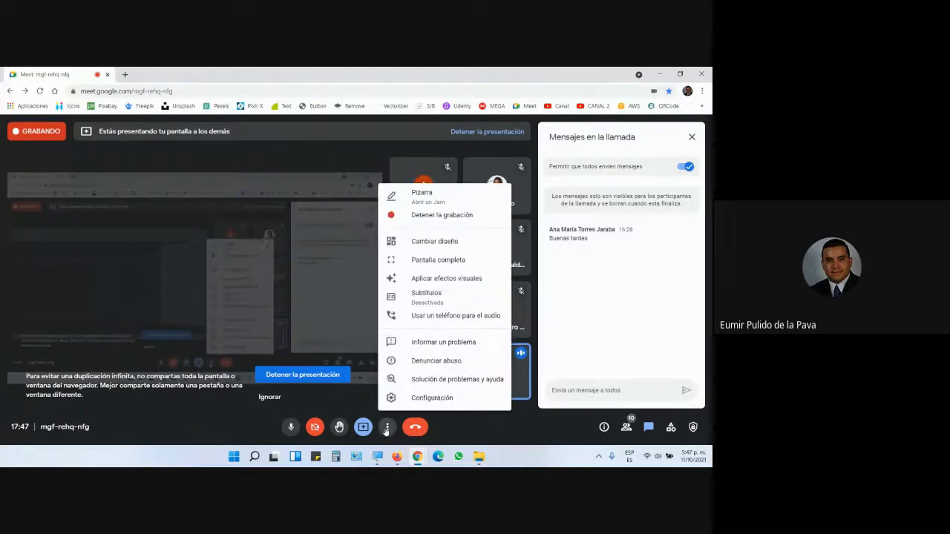
{"action": "left_click", "coordinate": [428, 217]}
{"action": "left_click", "coordinate": [623, 352]}
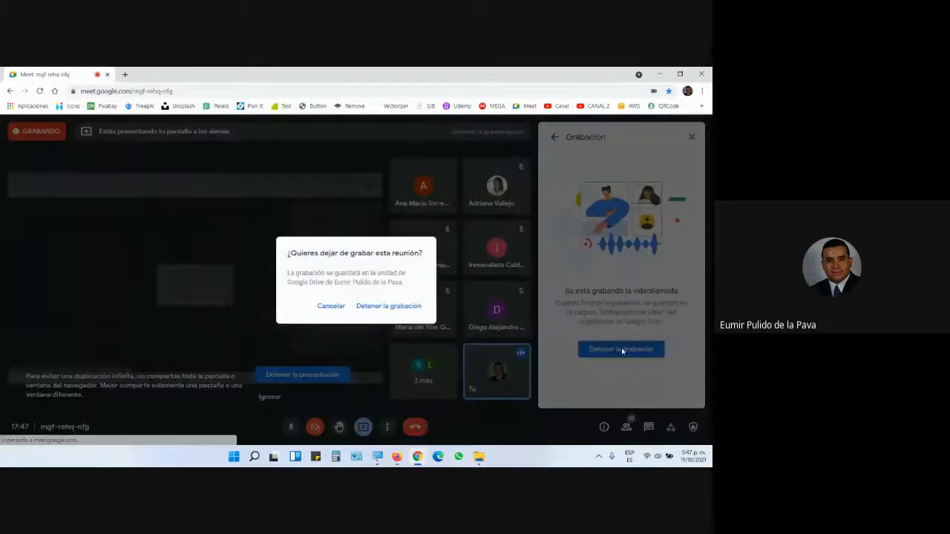